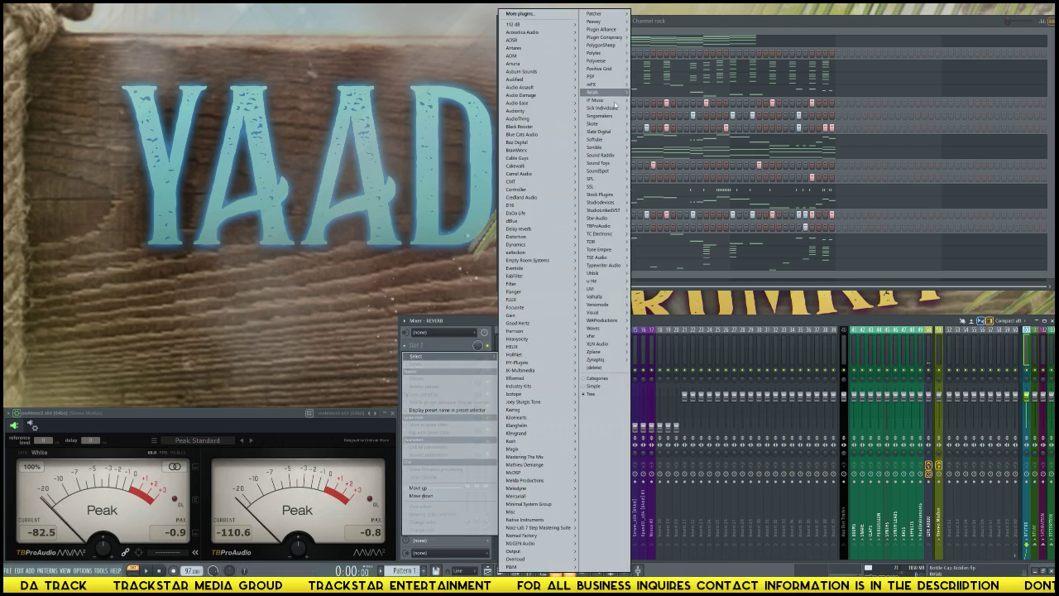
- Load Slate Digital's VerbSuite Classics reverb into an effect slot of the REVERB mixer track
{"action": "mouse_move", "coordinate": [615, 142]}
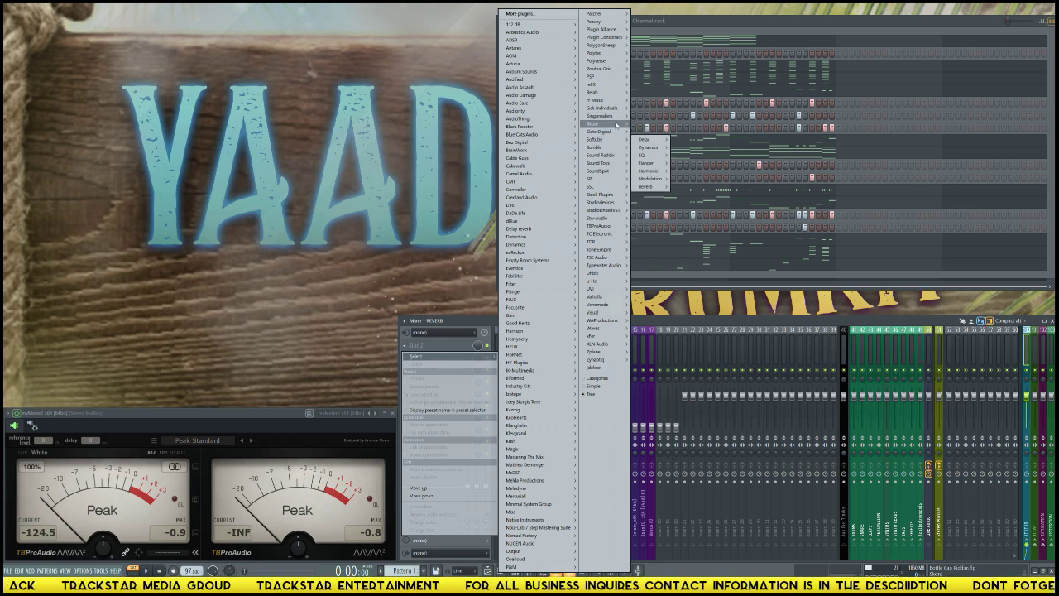
{"action": "mouse_move", "coordinate": [654, 165]}
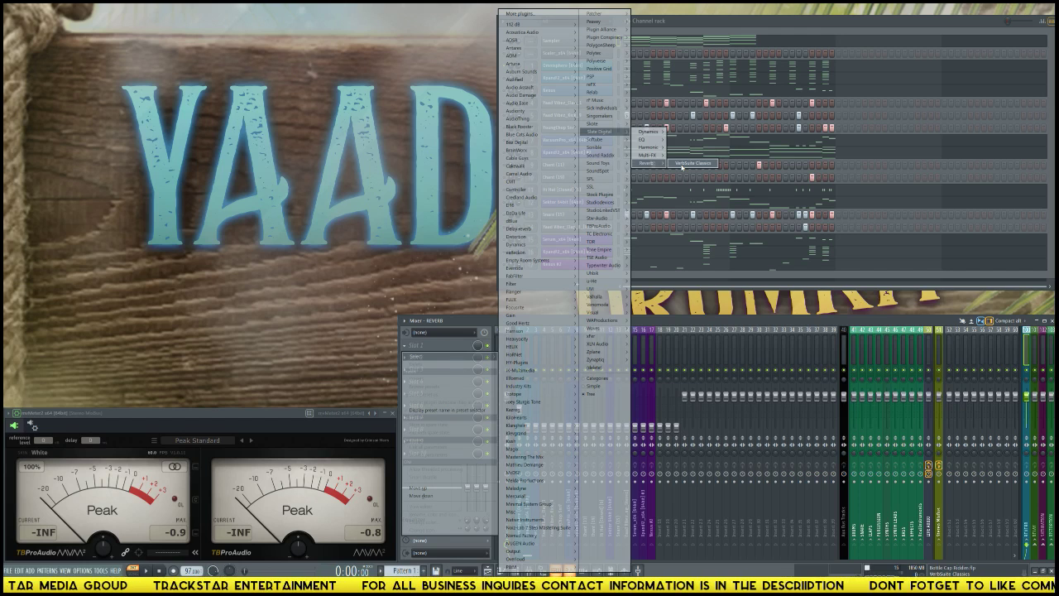
{"action": "left_click", "coordinate": [682, 164]}
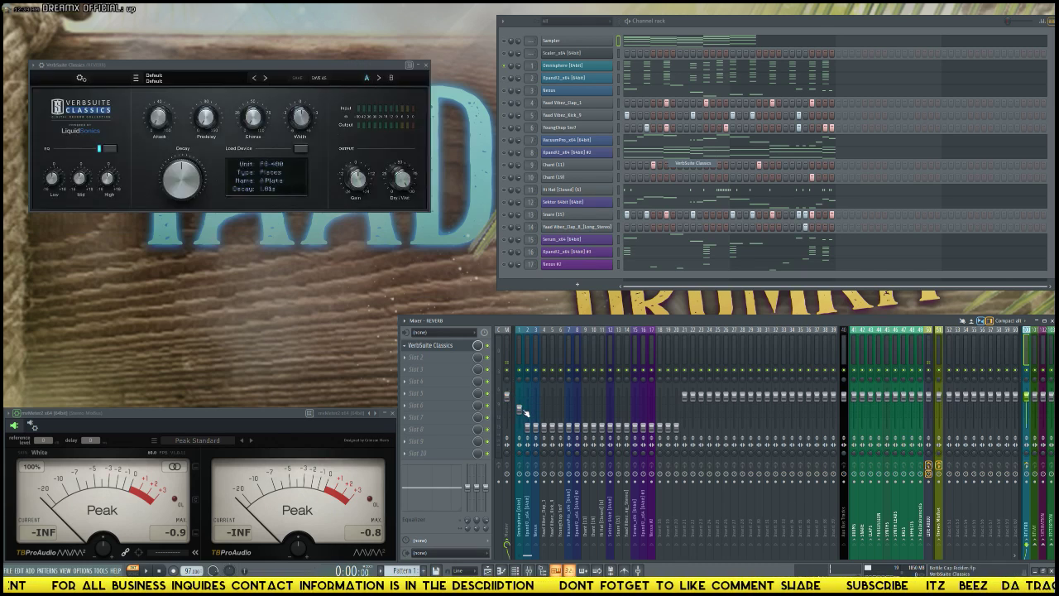
- Open Omnisphere and inspect the A to D, Common and Aux effects racks of the Dark Space Plucks patch
{"action": "left_click", "coordinate": [521, 410]}
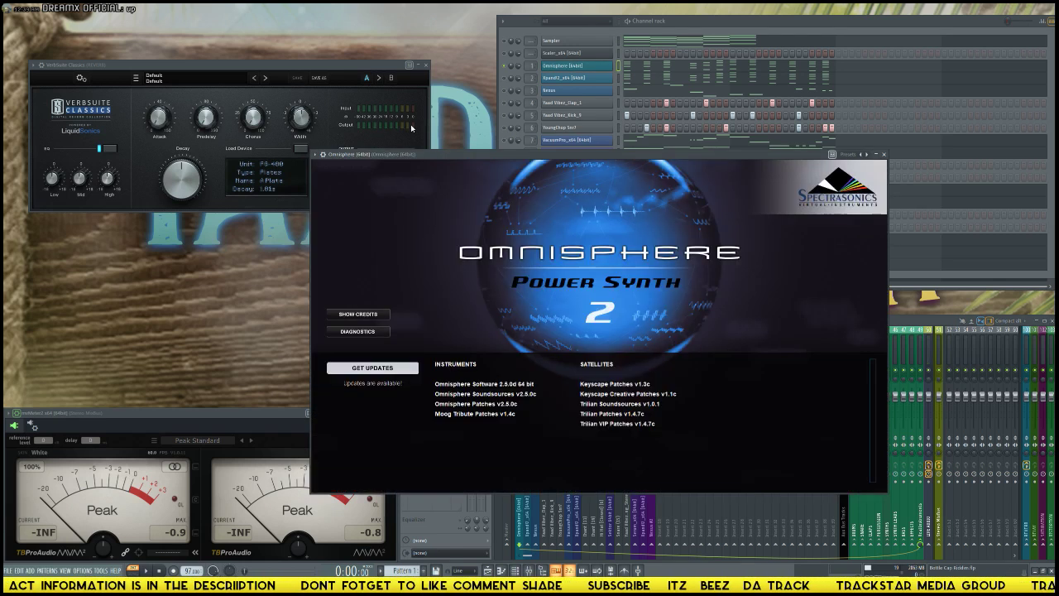
{"action": "left_click", "coordinate": [589, 295]}
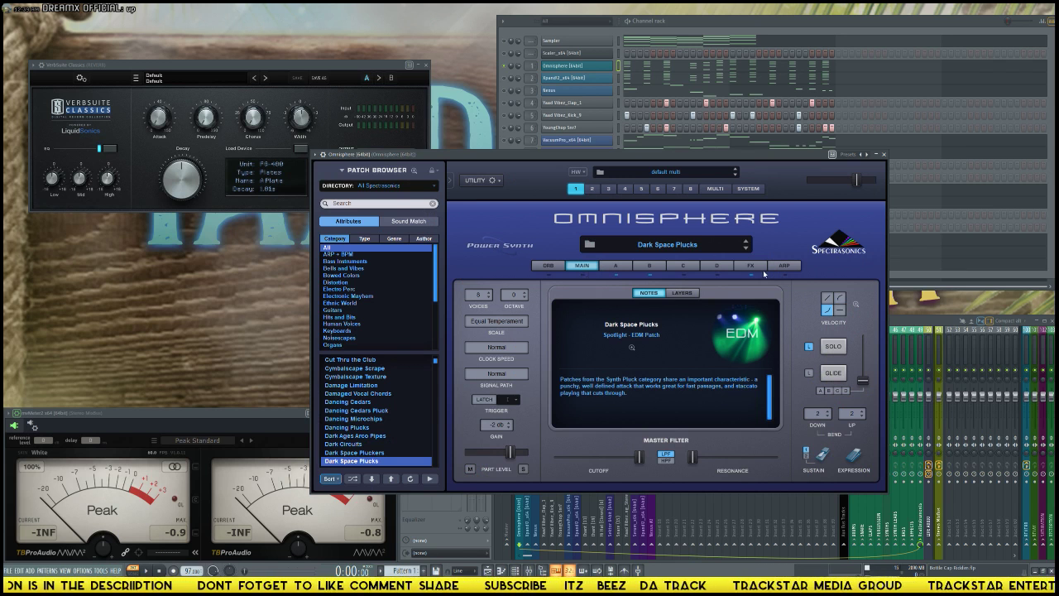
{"action": "left_click", "coordinate": [750, 265]}
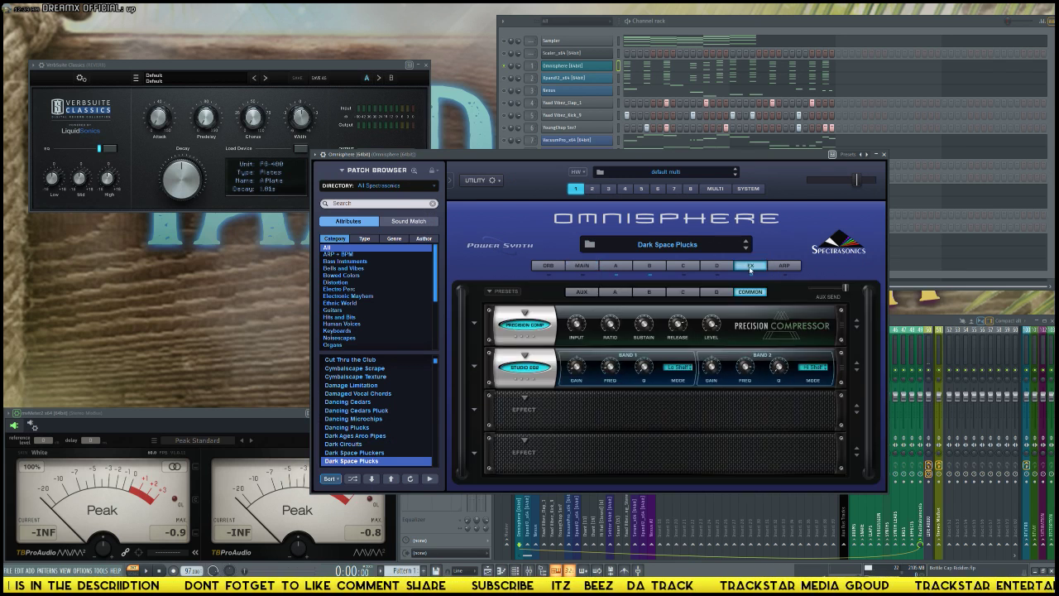
{"action": "left_click", "coordinate": [617, 292]}
{"action": "left_click", "coordinate": [648, 292]}
{"action": "left_click", "coordinate": [682, 292]}
{"action": "left_click", "coordinate": [716, 292]}
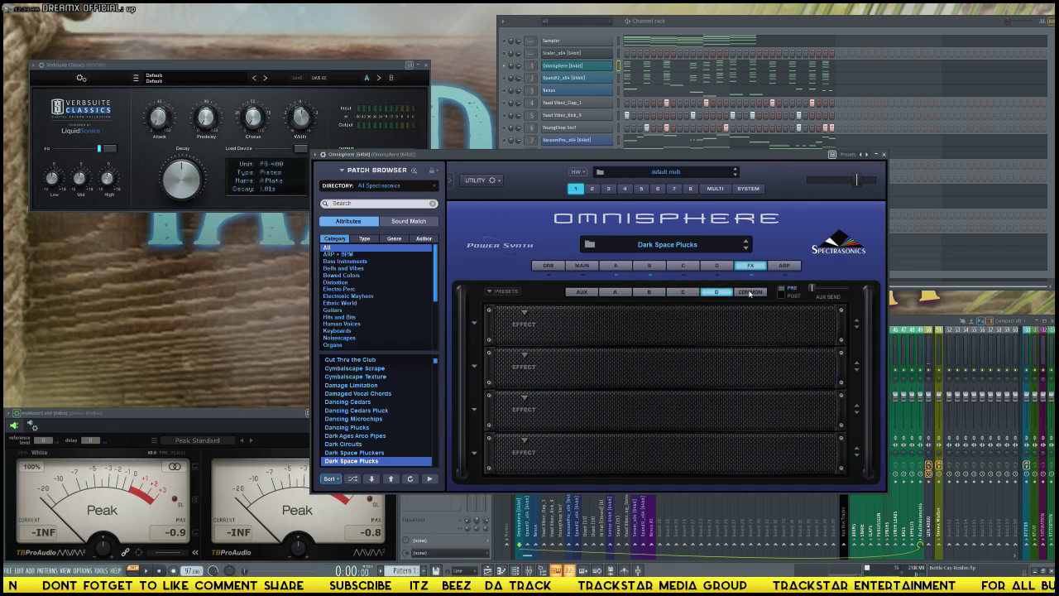
{"action": "left_click", "coordinate": [750, 292]}
{"action": "left_click", "coordinate": [583, 292]}
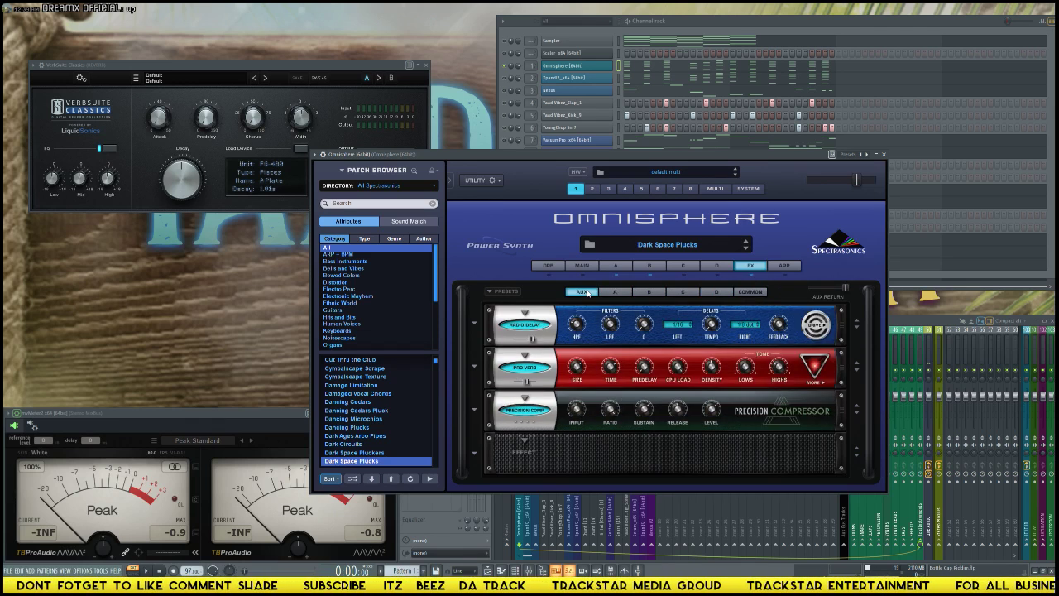
- Bypass Pro-Verb in Omnisphere's Aux rack and compare the pattern with Radio Delay off and back on
{"action": "left_click", "coordinate": [524, 370]}
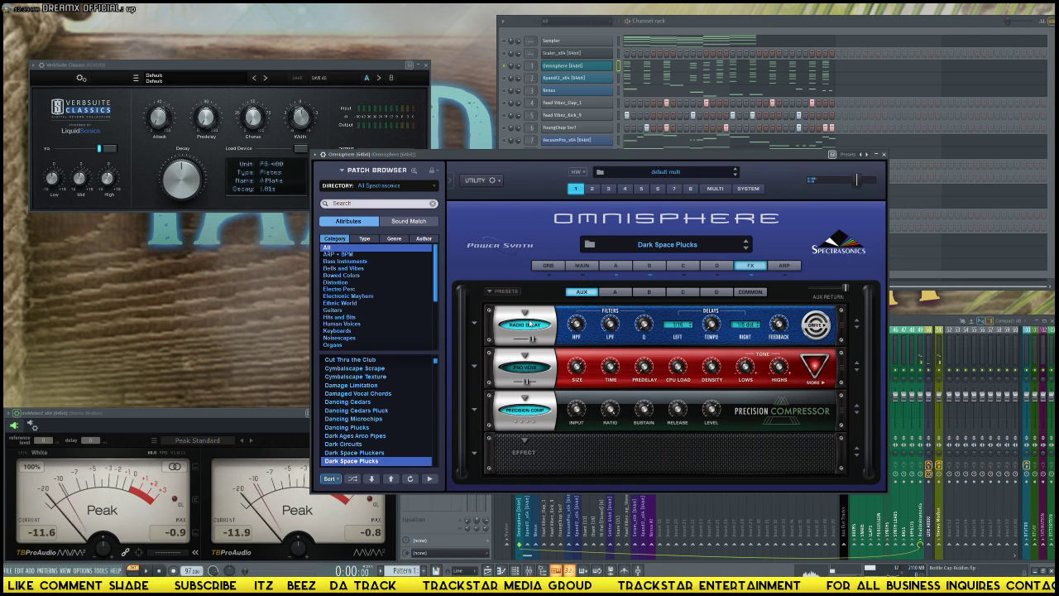
{"action": "left_click", "coordinate": [533, 323]}
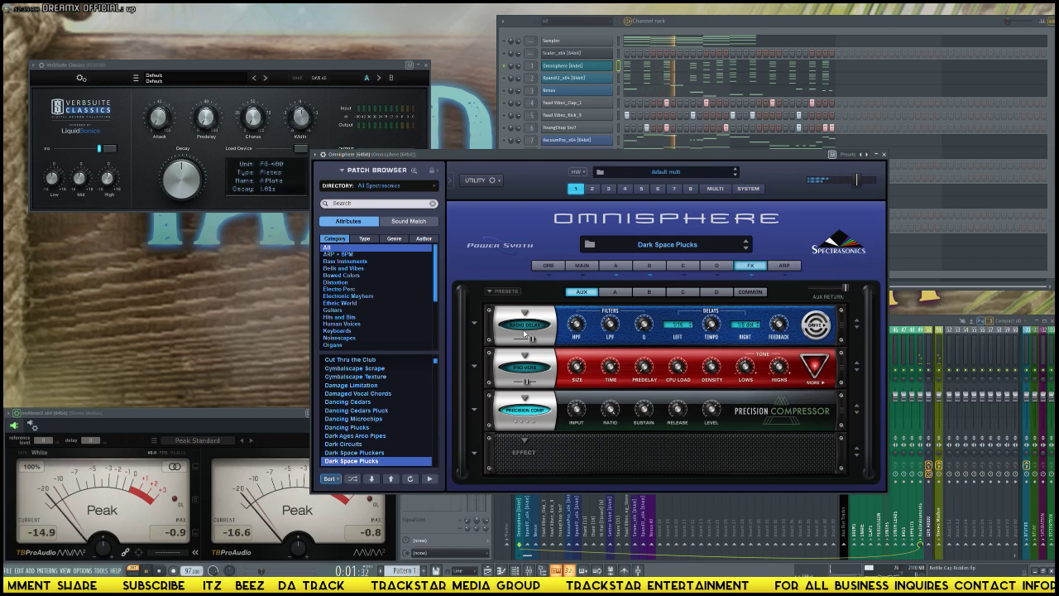
{"action": "left_click", "coordinate": [529, 325]}
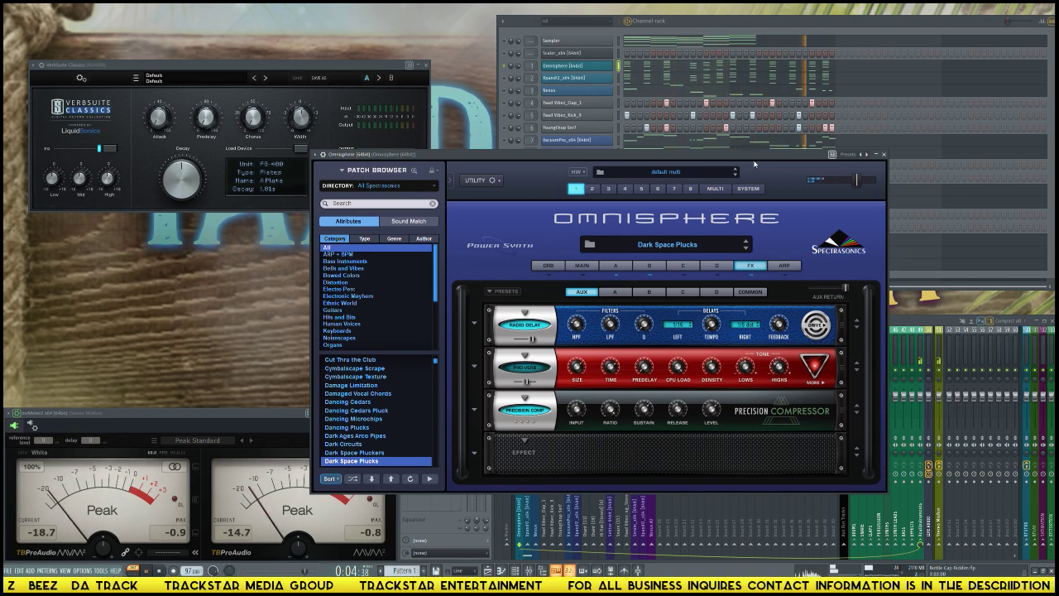
- Load the Sound Toys folder's Repeater delay into an effect slot of the DELAY mixer track
{"action": "left_click_drag", "start_coordinate": [693, 171], "coordinate": [445, 80]}
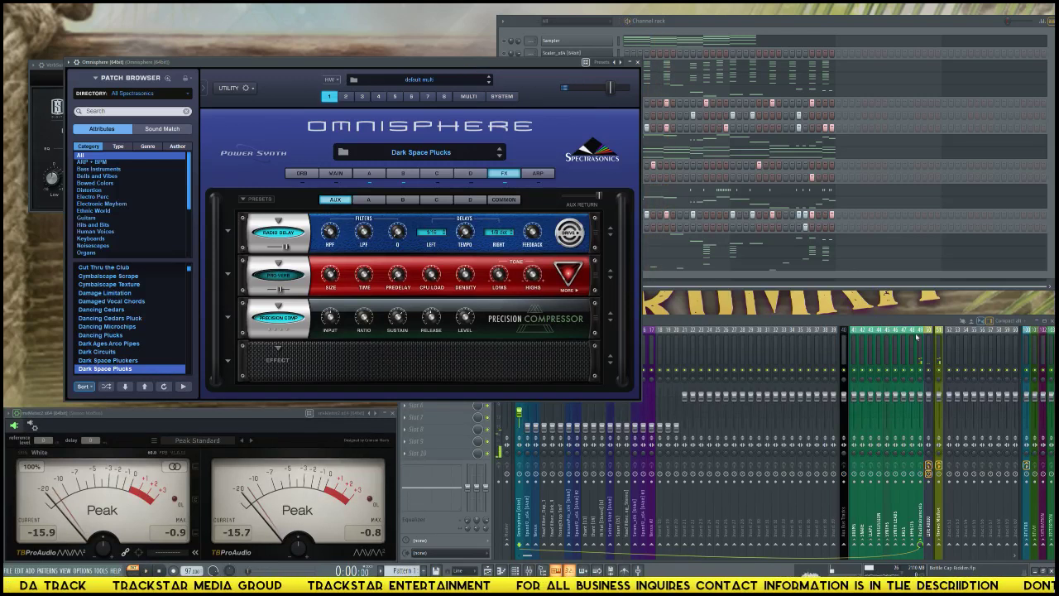
{"action": "left_click", "coordinate": [1029, 349]}
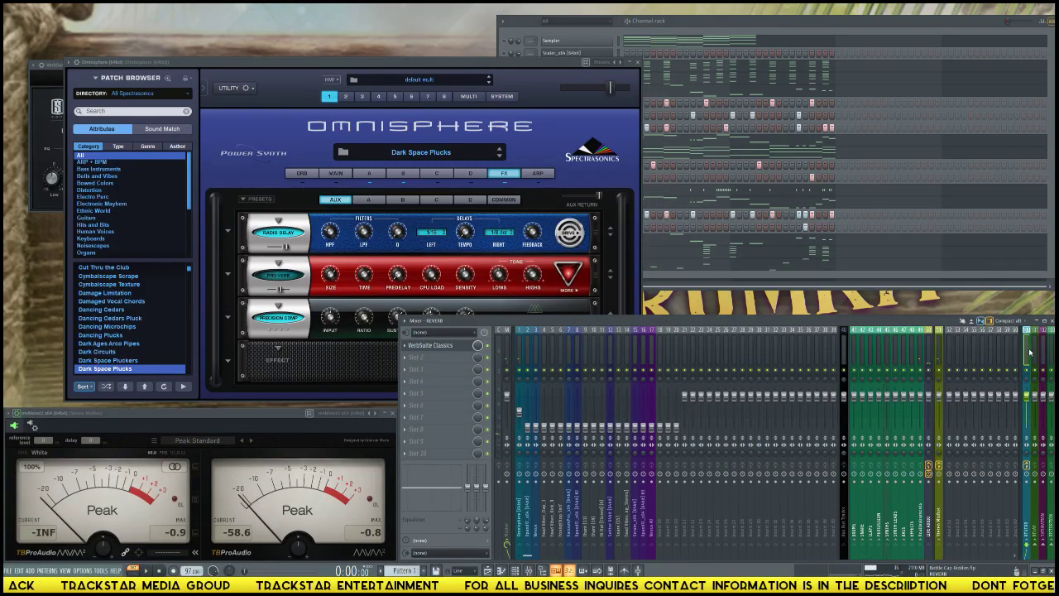
{"action": "left_click", "coordinate": [437, 354]}
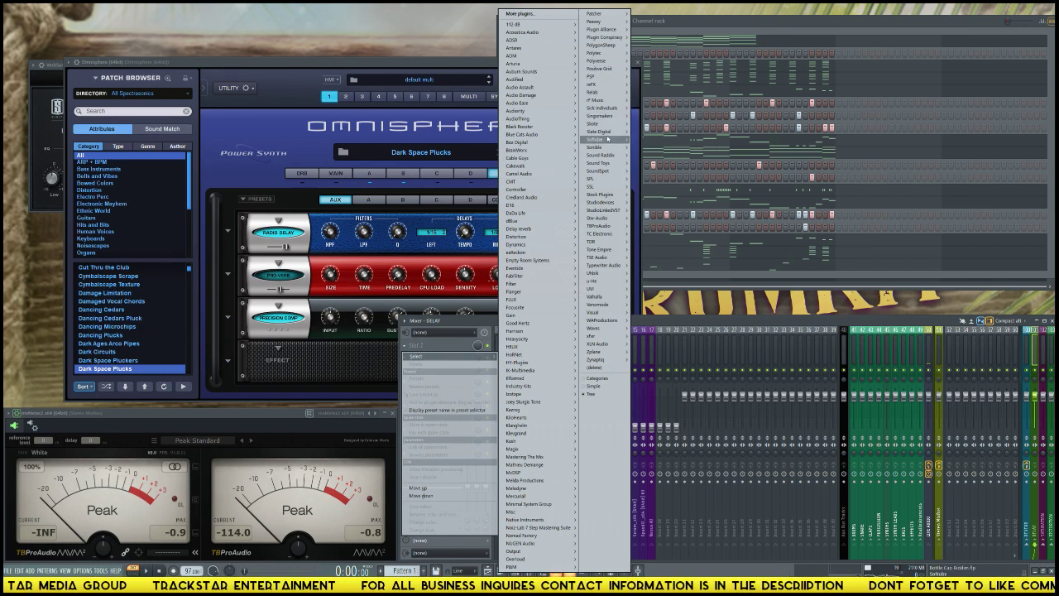
{"action": "mouse_move", "coordinate": [614, 135]}
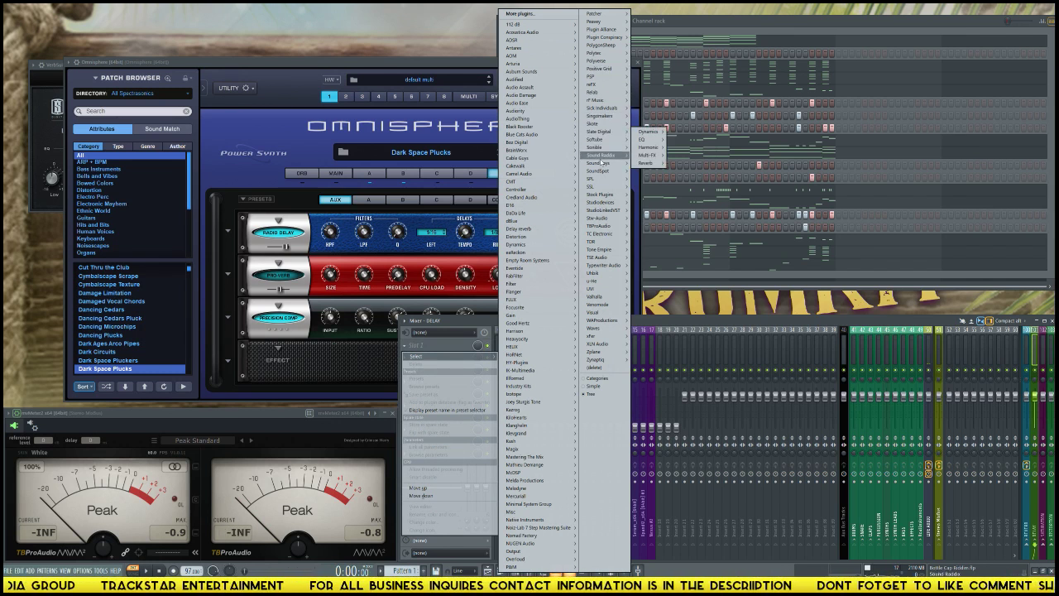
{"action": "mouse_move", "coordinate": [616, 165]}
{"action": "mouse_move", "coordinate": [649, 164]}
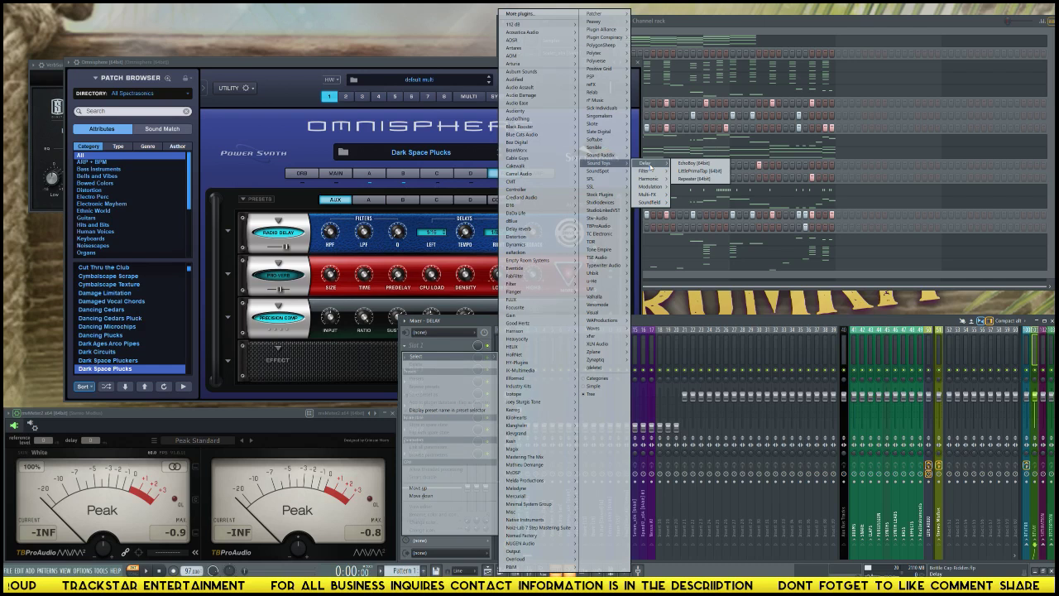
{"action": "left_click", "coordinate": [697, 179]}
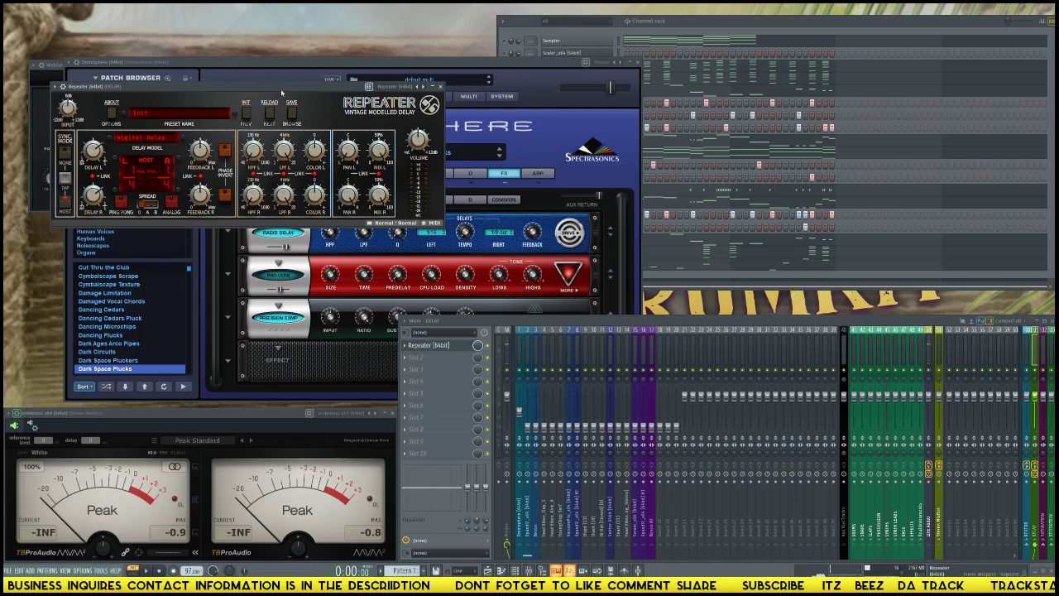
- Arrange the Repeater and Omnisphere windows side by side and set Repeater's delay to 1/16 left and 1/8 right
{"action": "left_click_drag", "start_coordinate": [281, 93], "coordinate": [892, 173]}
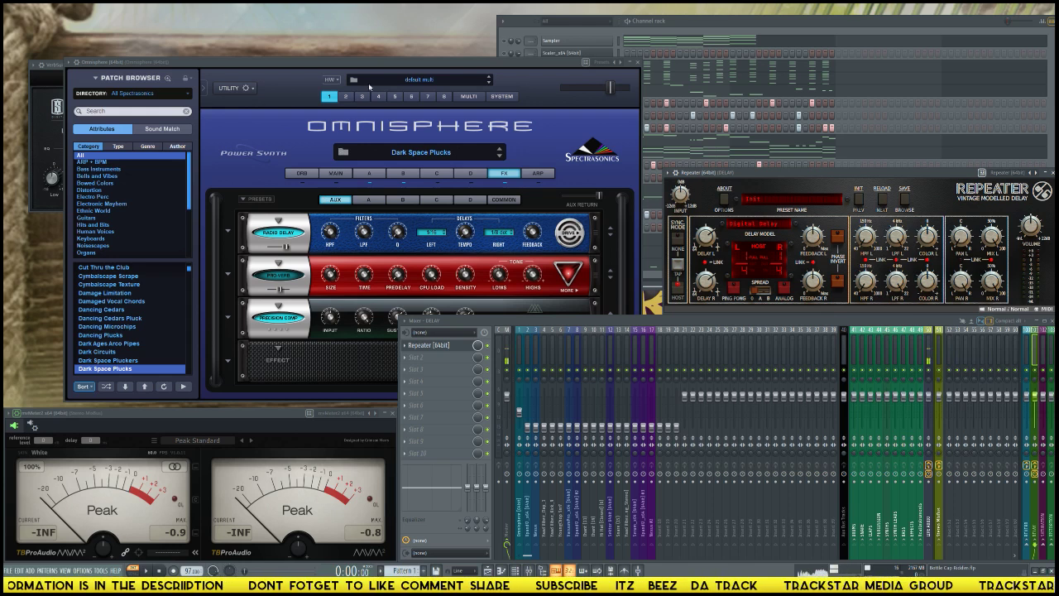
{"action": "left_click_drag", "start_coordinate": [376, 64], "coordinate": [330, 44]}
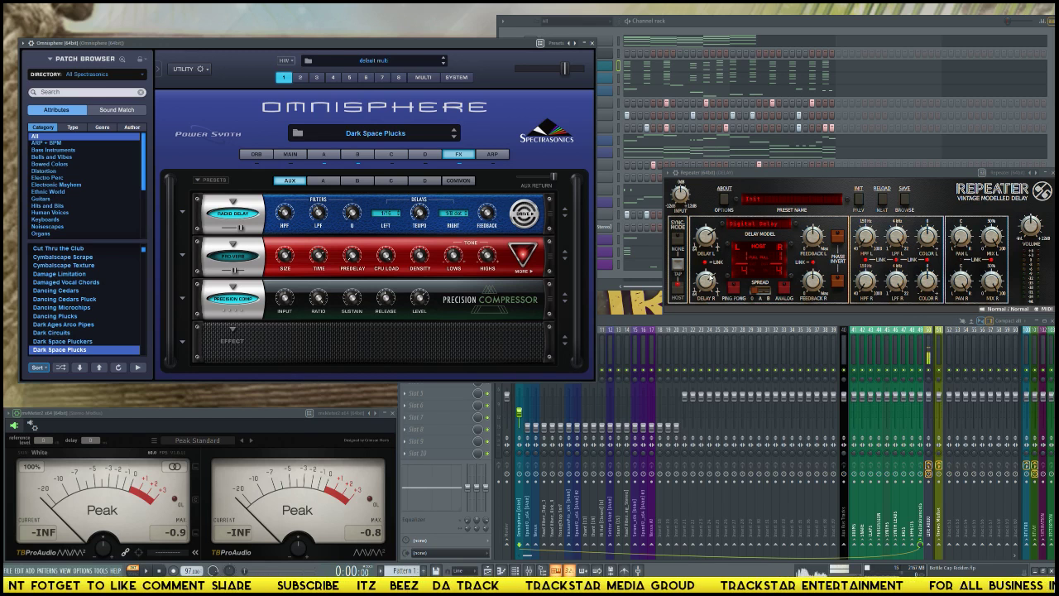
{"action": "left_click_drag", "start_coordinate": [711, 278], "coordinate": [711, 289]}
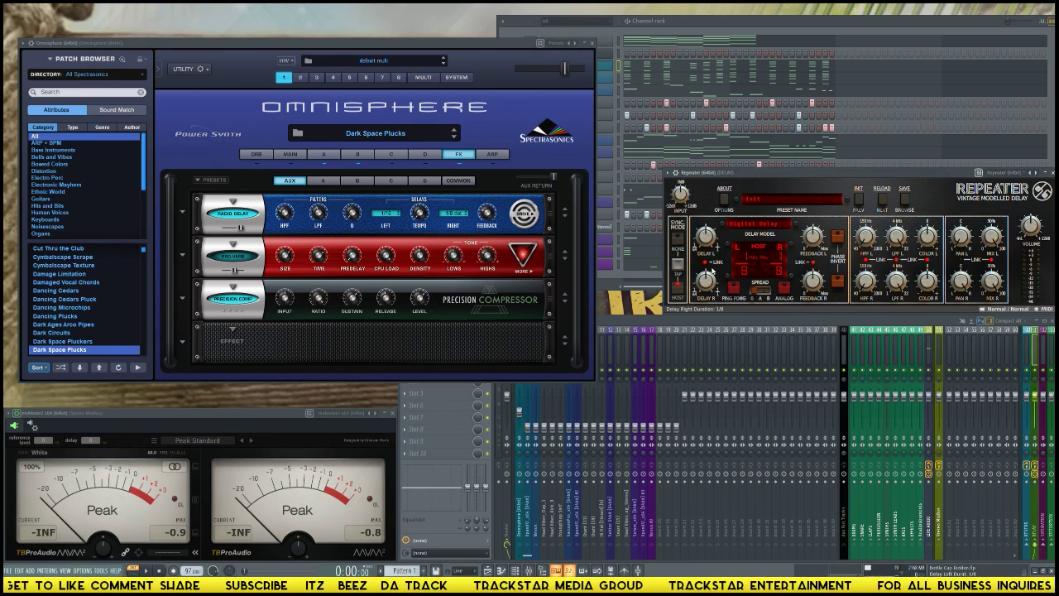
{"action": "left_click_drag", "start_coordinate": [705, 234], "coordinate": [707, 247]}
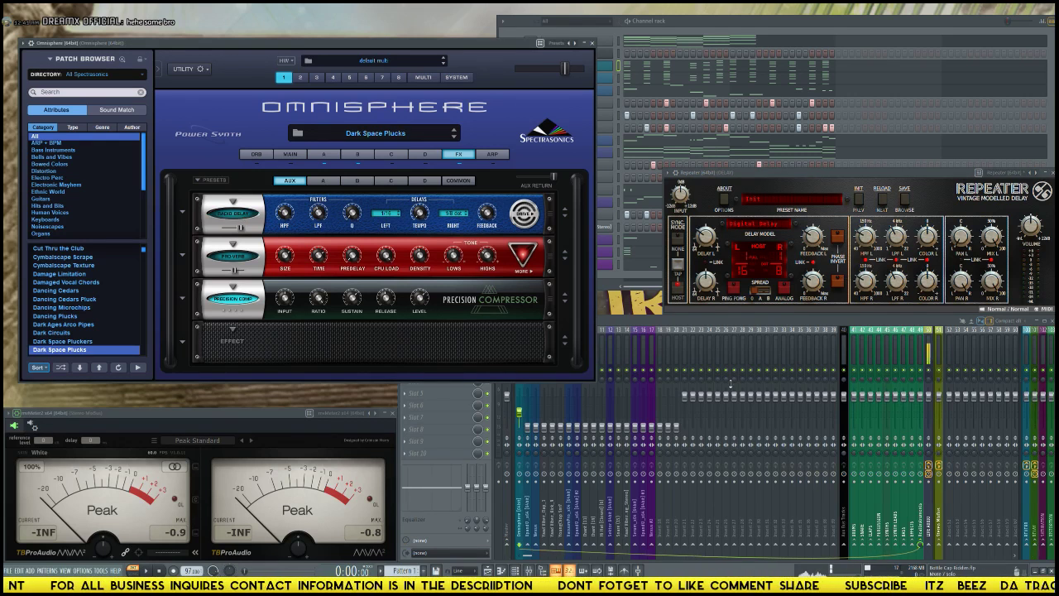
- Send the Omnisphere mixer track to DELAY and play the pattern to audition the Repeater delay
{"action": "left_click", "coordinate": [521, 364]}
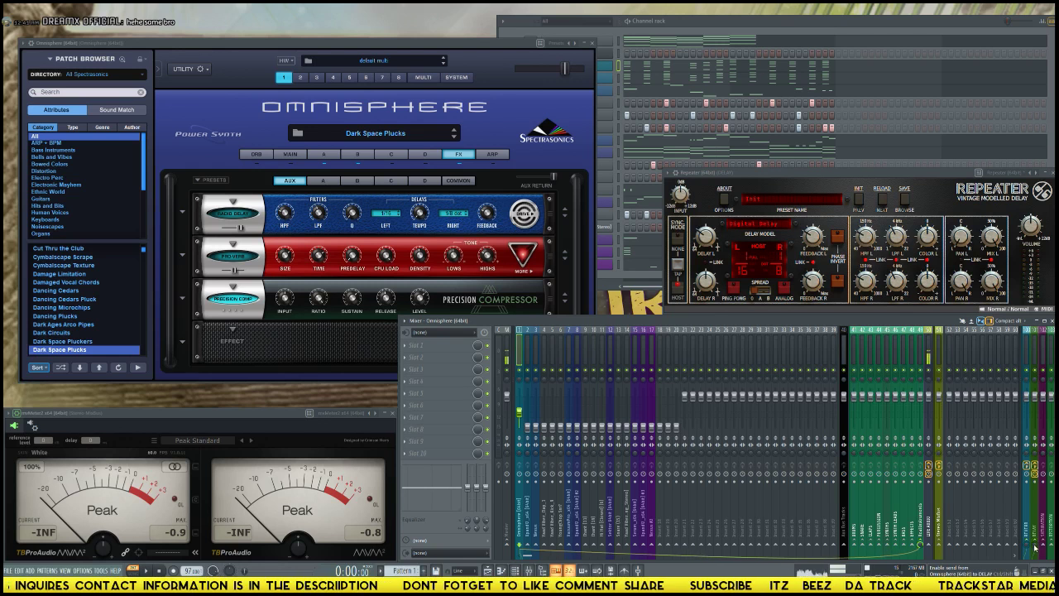
{"action": "key", "text": "space"}
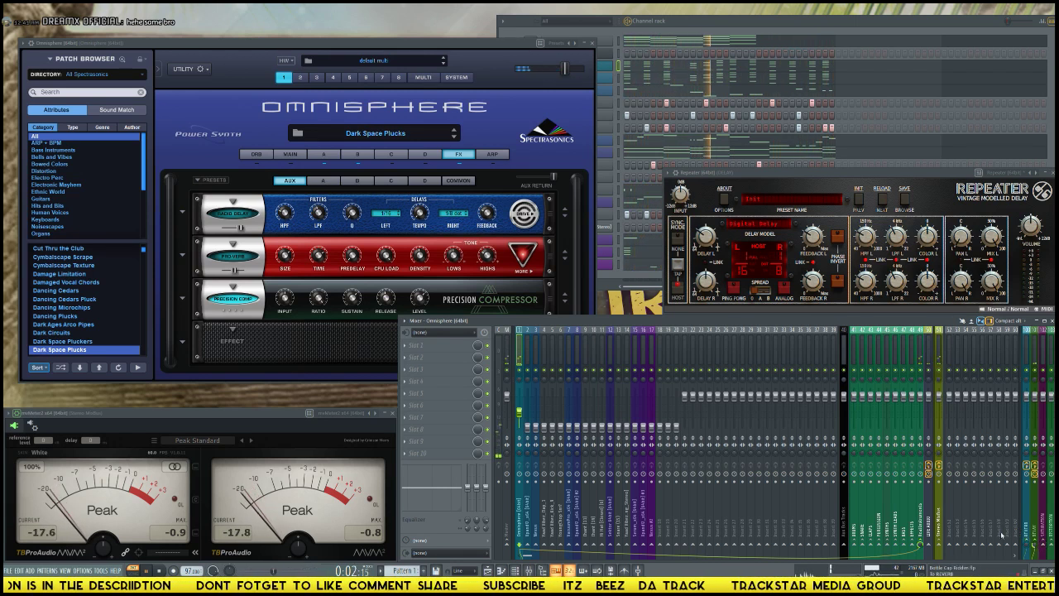
{"action": "key", "text": "space"}
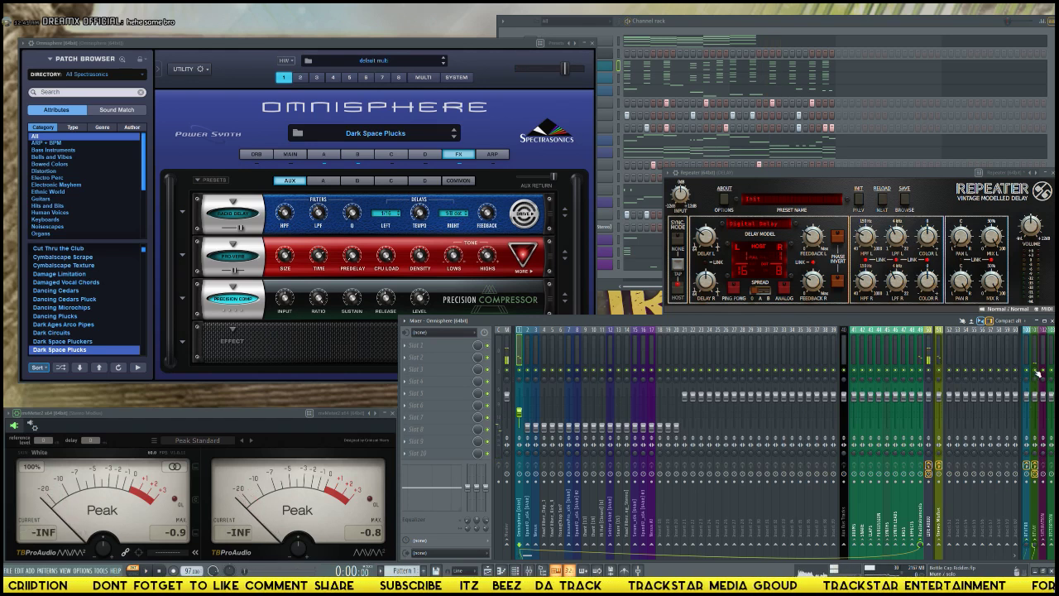
- Play the pattern with Omnisphere's Radio Delay on for comparison, switch it off again and close Omnisphere
{"action": "left_click", "coordinate": [233, 213]}
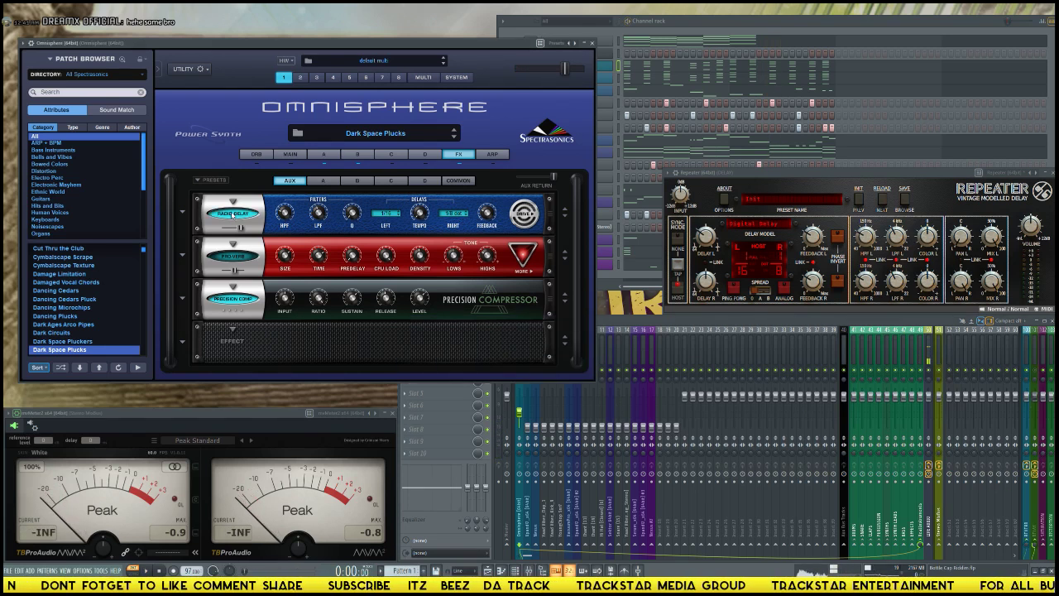
{"action": "key", "text": "space"}
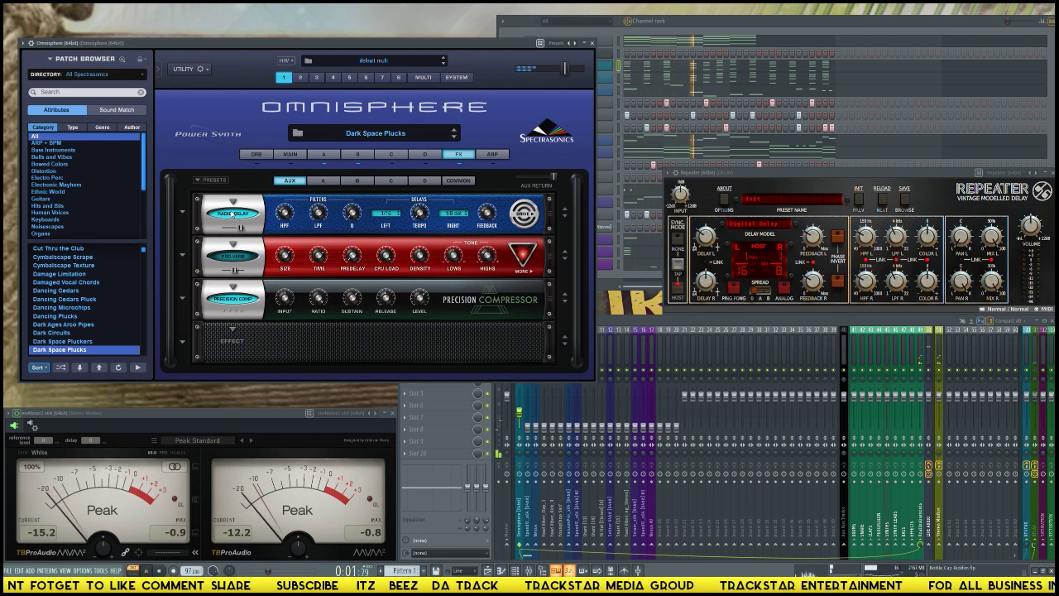
{"action": "key", "text": "space"}
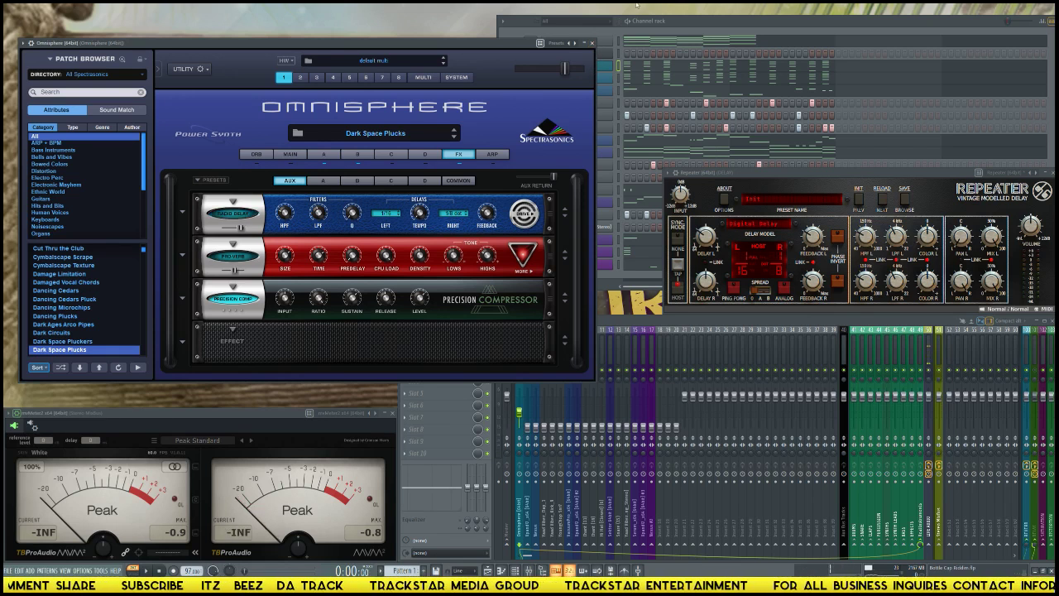
{"action": "left_click", "coordinate": [592, 43]}
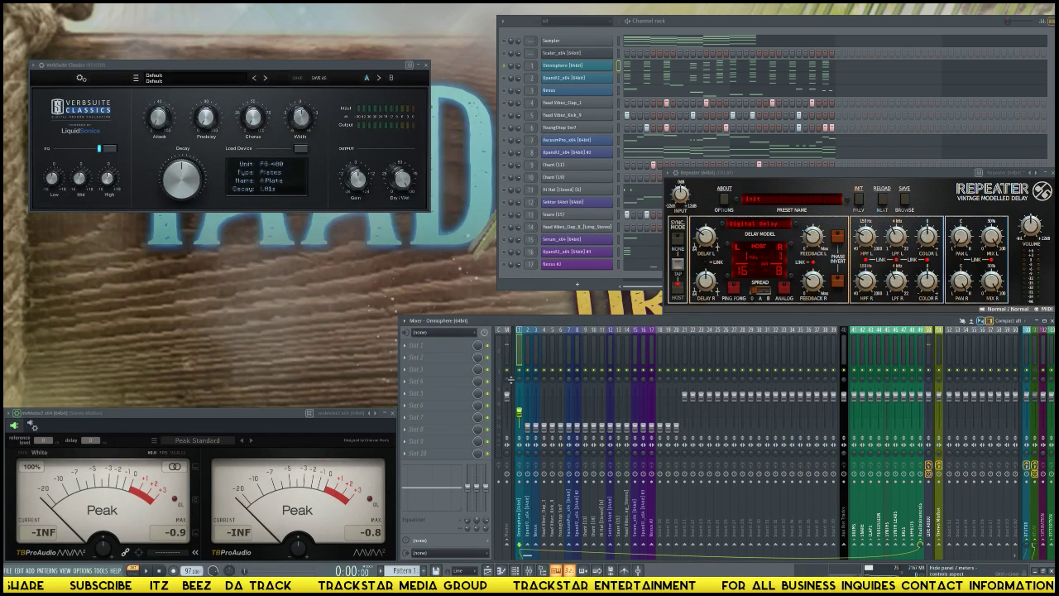
- Load the FG-224 Acoustic Chamber device in VerbSuite Classics
{"action": "key", "text": "space"}
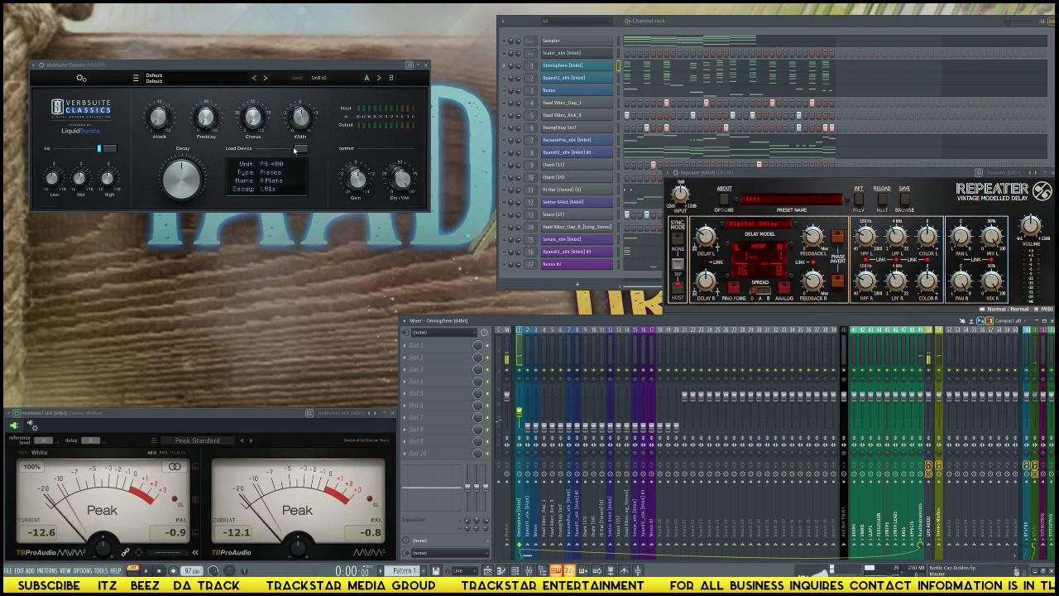
{"action": "left_click", "coordinate": [295, 149]}
{"action": "mouse_move", "coordinate": [349, 252]}
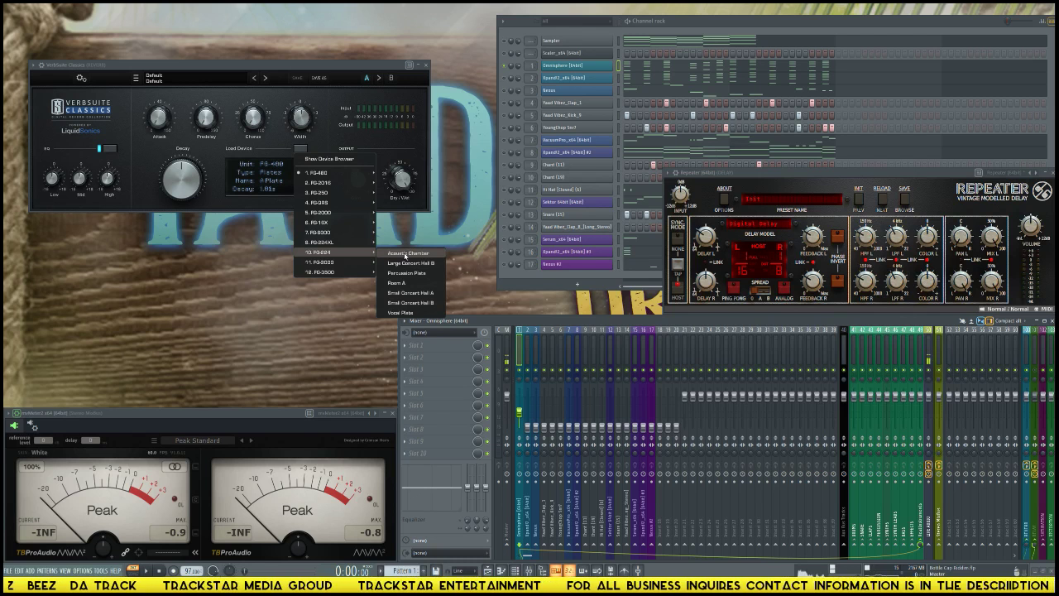
{"action": "left_click", "coordinate": [404, 254]}
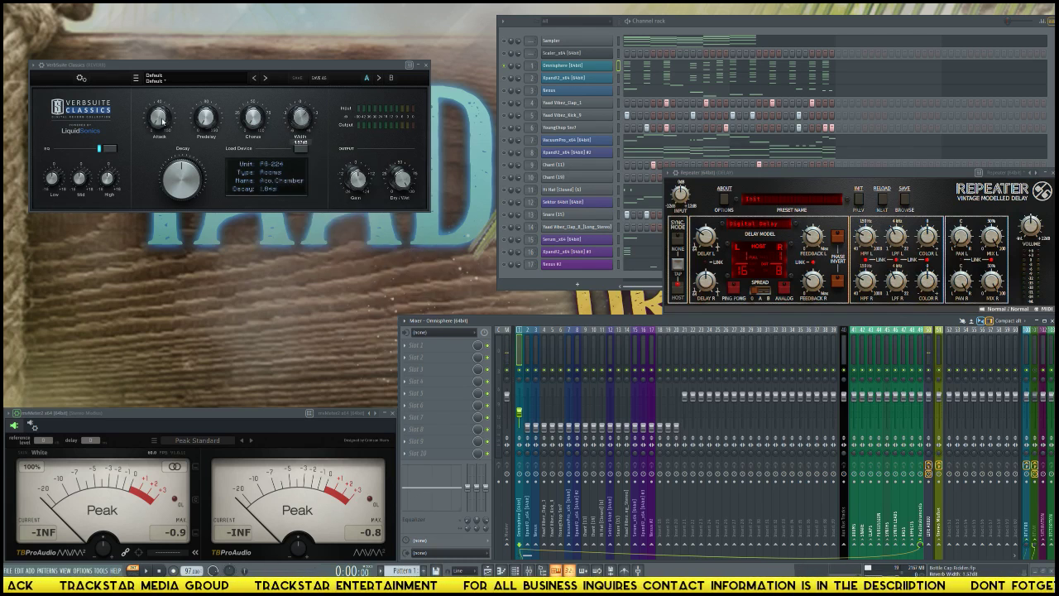
{"action": "left_click_drag", "start_coordinate": [163, 122], "coordinate": [162, 118]}
{"action": "left_click_drag", "start_coordinate": [105, 177], "coordinate": [54, 176]}
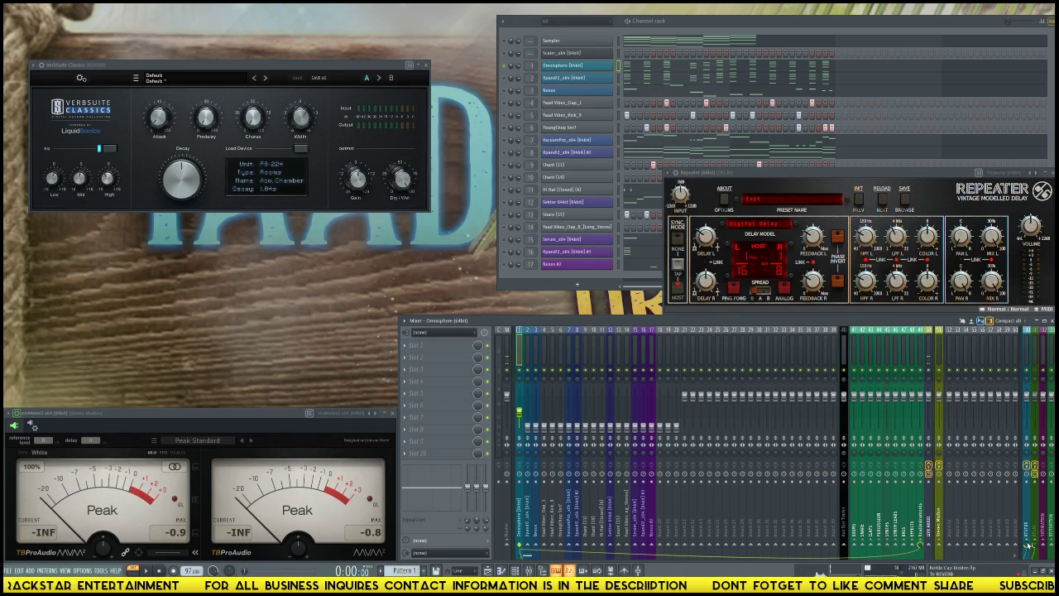
- Send the Omnisphere mixer track to REVERB and play the pattern to audition the chamber reverb
{"action": "key", "text": "space"}
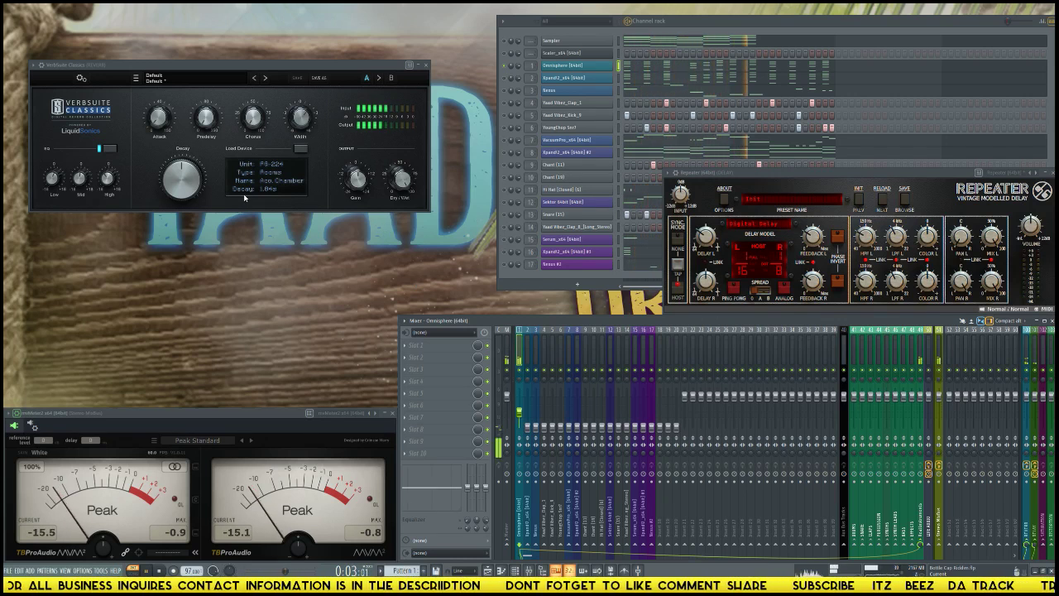
{"action": "key", "text": "space"}
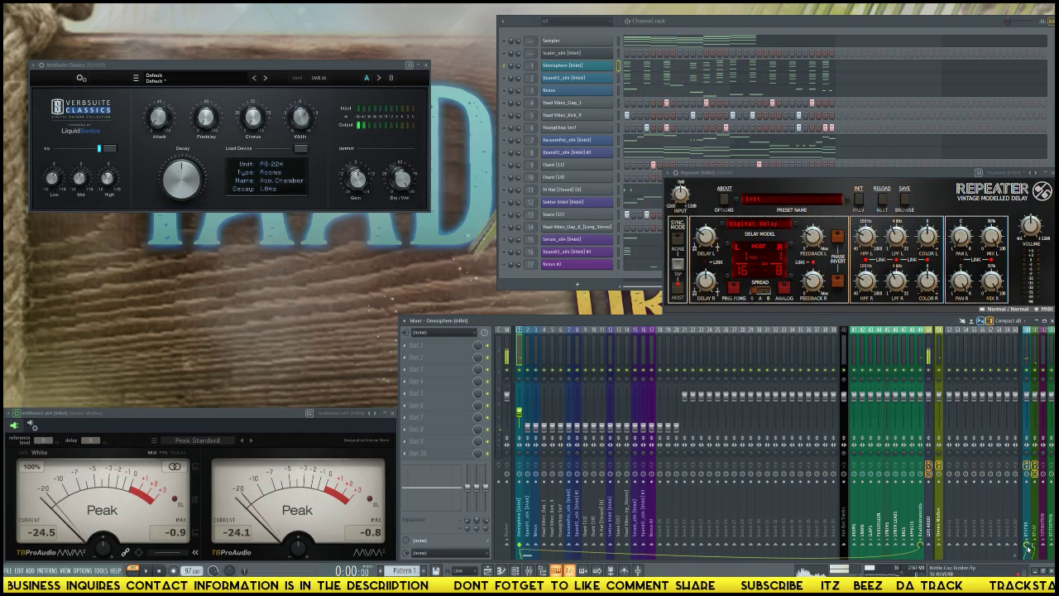
{"action": "key", "text": "space"}
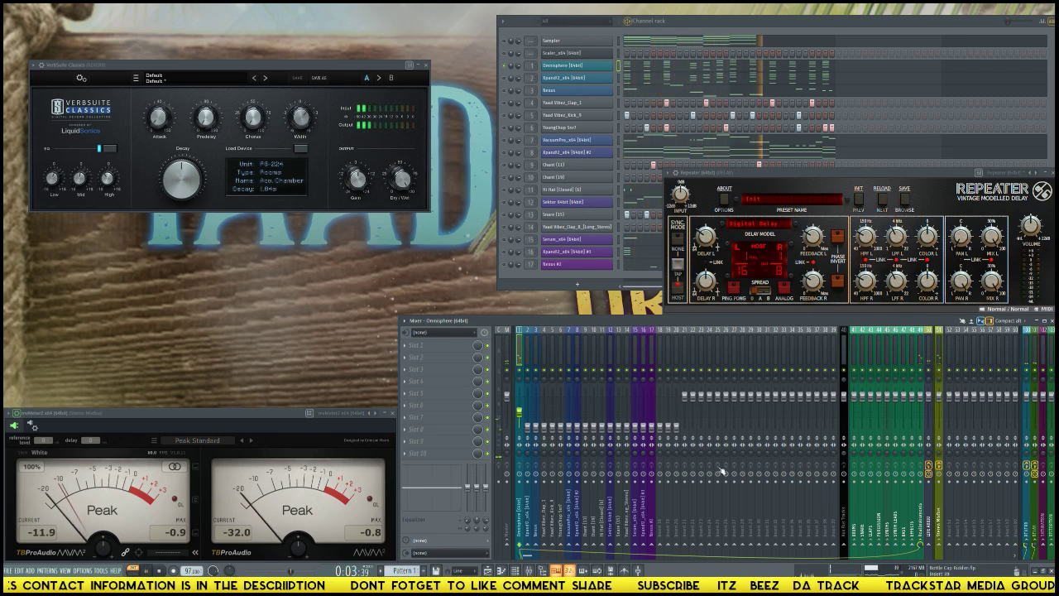
- Stop playback and insert Fruity Parametric EQ 2 on the REVERB mixer track, ahead of VerbSuite Classics
{"action": "key", "text": "space"}
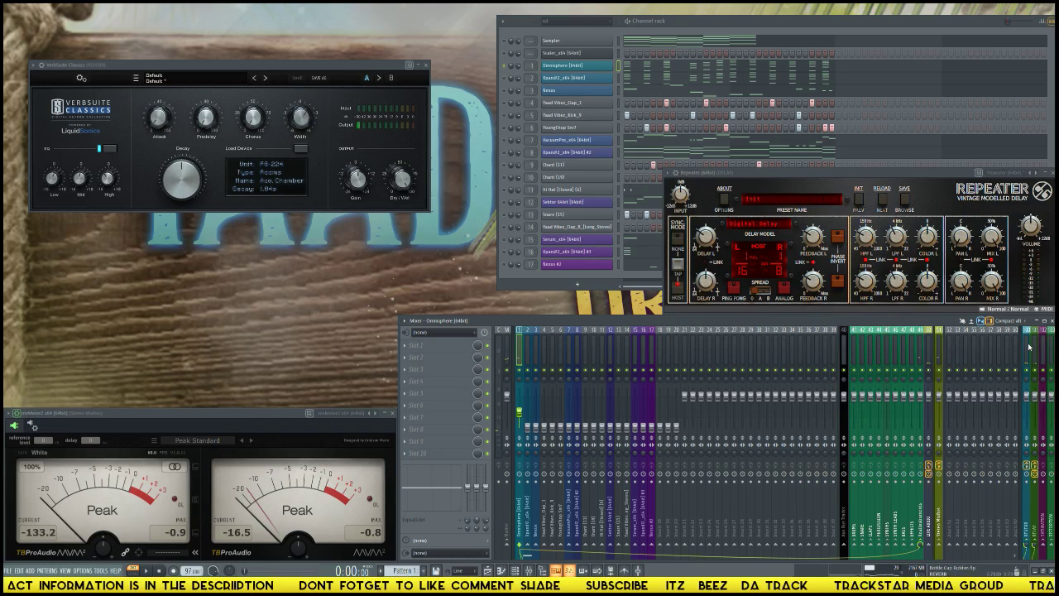
{"action": "left_click", "coordinate": [1028, 348]}
{"action": "left_click", "coordinate": [439, 357]}
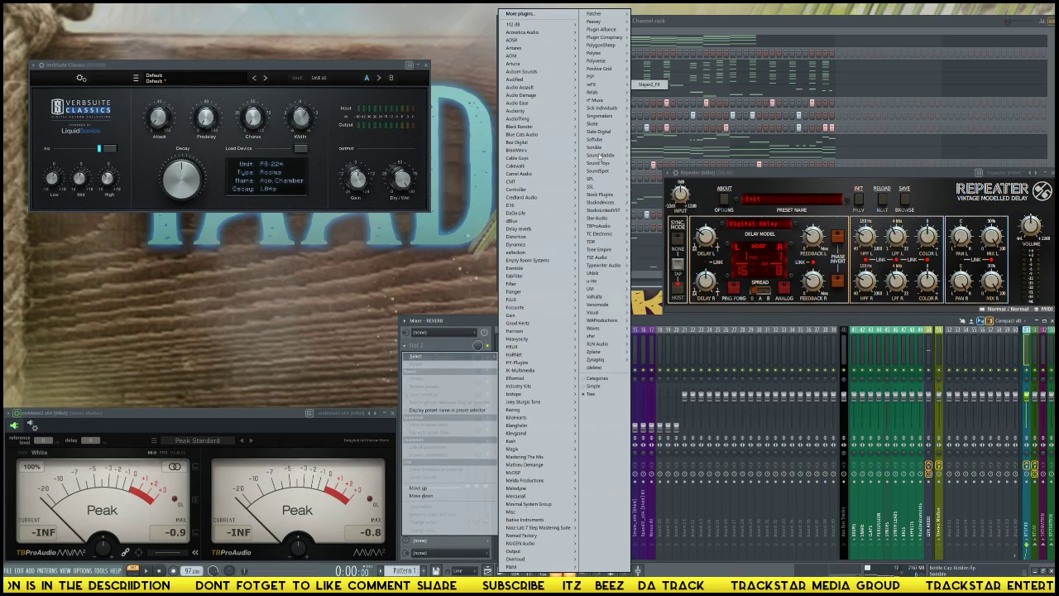
{"action": "mouse_move", "coordinate": [600, 195]}
{"action": "mouse_move", "coordinate": [649, 203]}
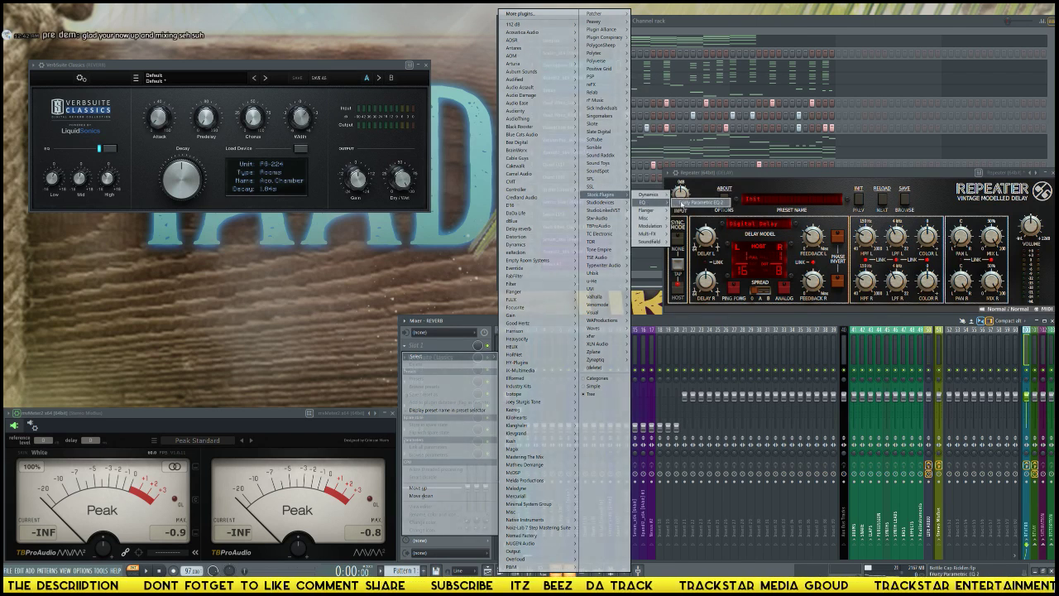
{"action": "left_click", "coordinate": [700, 203]}
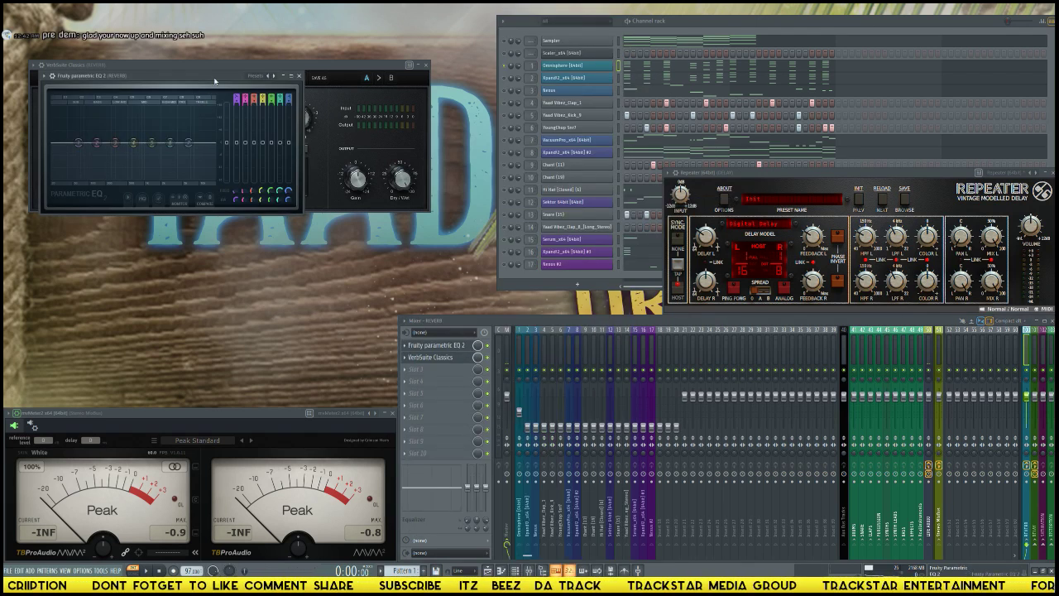
- Roll off the reverb's low end with the EQ, then fine-tune the VerbSuite Classics decay while the pattern plays
{"action": "left_click_drag", "start_coordinate": [214, 82], "coordinate": [627, 146]}
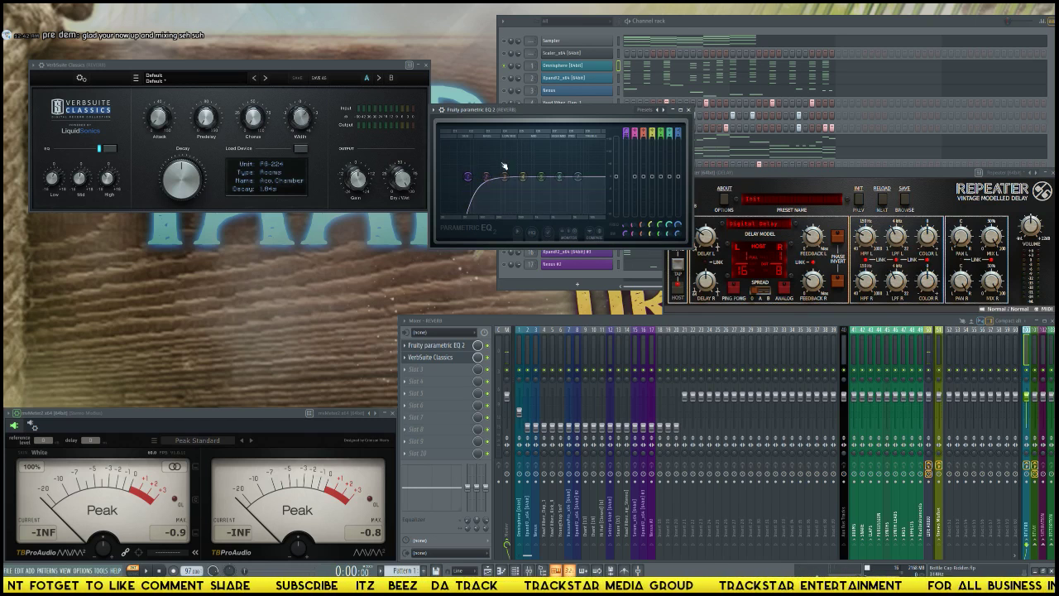
{"action": "key", "text": "space"}
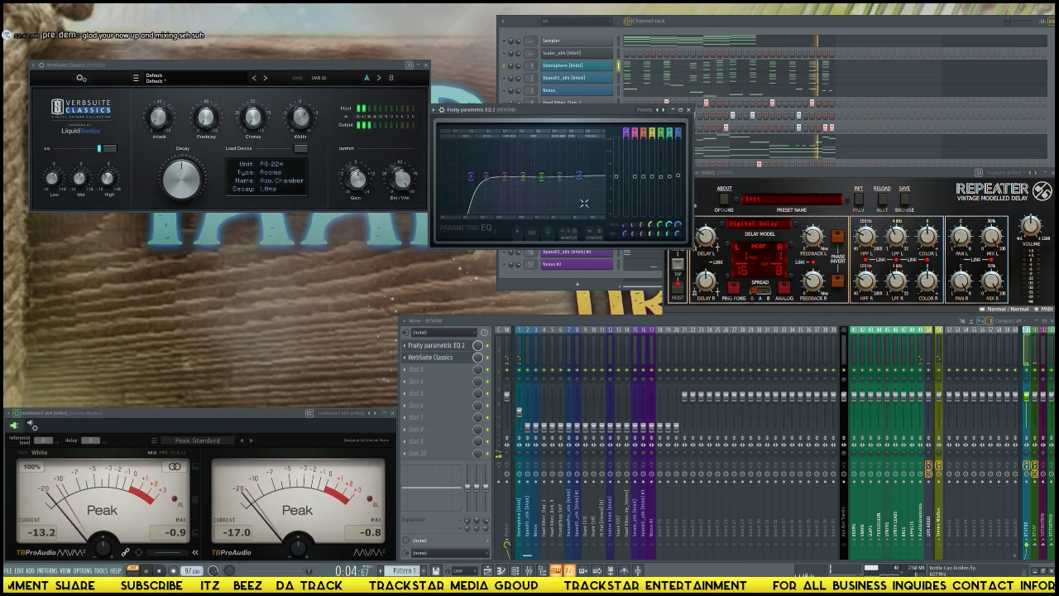
{"action": "left_click_drag", "start_coordinate": [177, 182], "coordinate": [178, 178]}
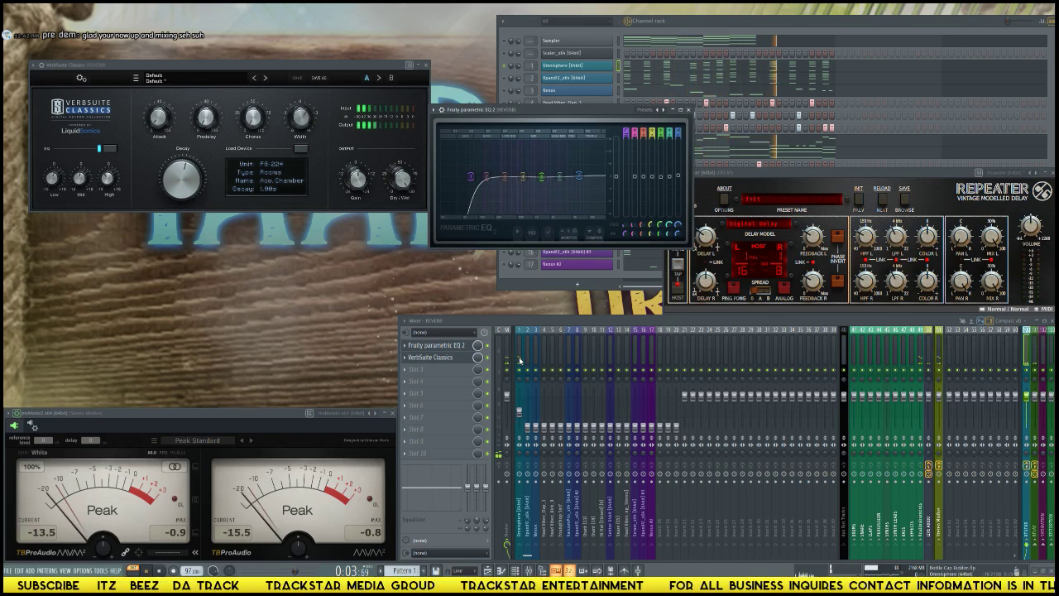
- Stop playback, insert the stereo FabFilter Pro-Q 2 on the Omnisphere mixer track and enlarge it to full screen
{"action": "left_click", "coordinate": [519, 359]}
{"action": "key", "text": "space"}
{"action": "left_click", "coordinate": [443, 346]}
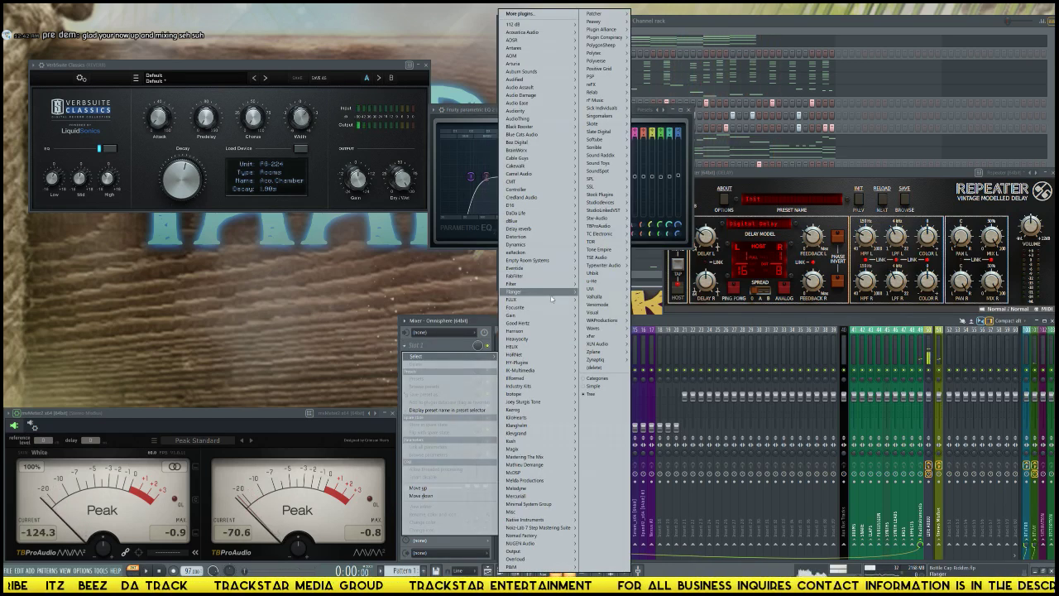
{"action": "mouse_move", "coordinate": [544, 277]}
{"action": "mouse_move", "coordinate": [594, 284]}
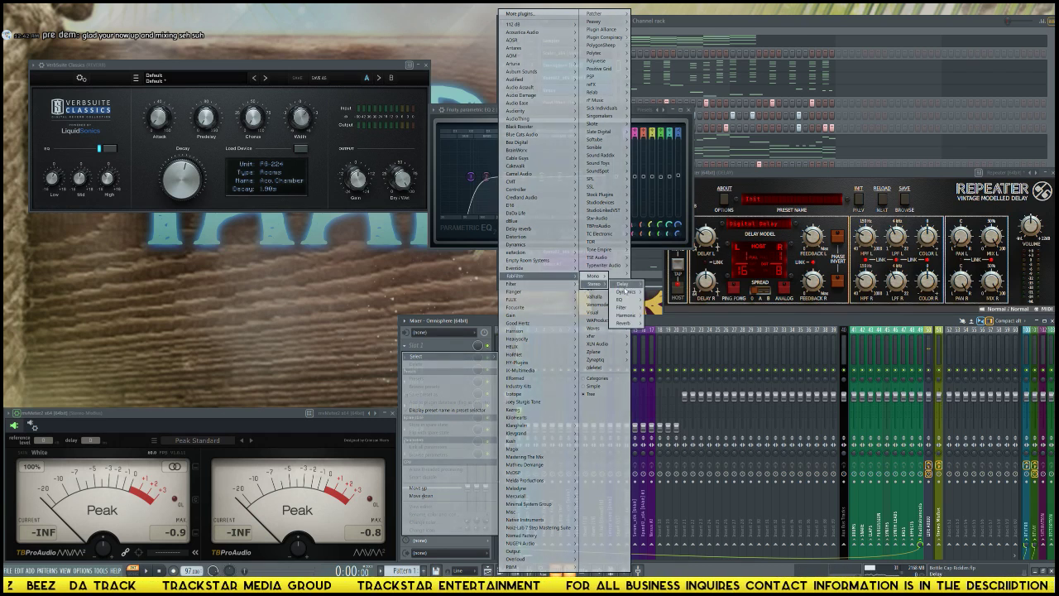
{"action": "mouse_move", "coordinate": [621, 299]}
{"action": "left_click", "coordinate": [668, 300]}
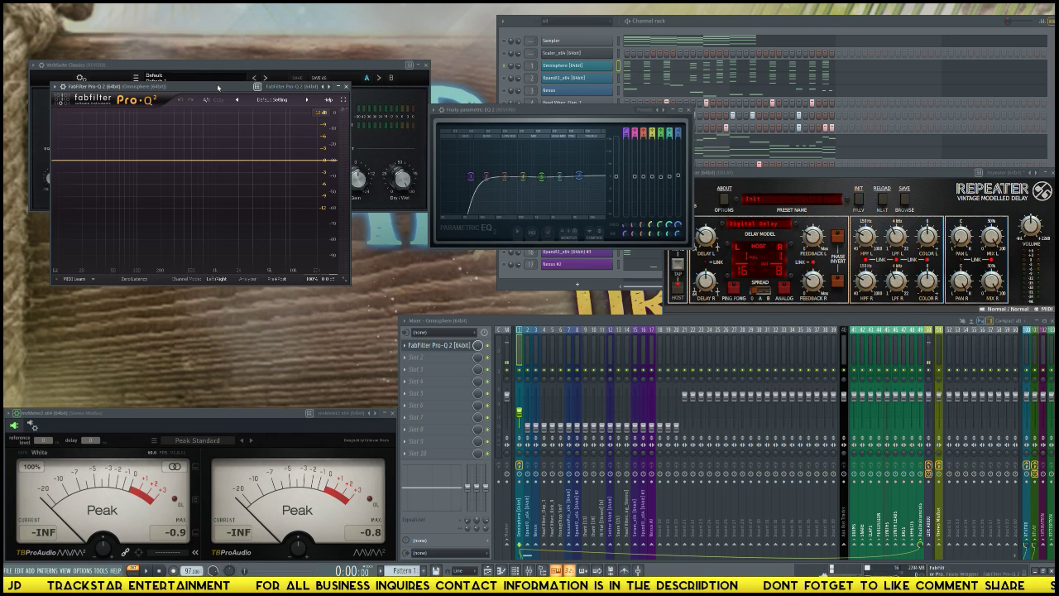
{"action": "left_click_drag", "start_coordinate": [217, 87], "coordinate": [569, 74]}
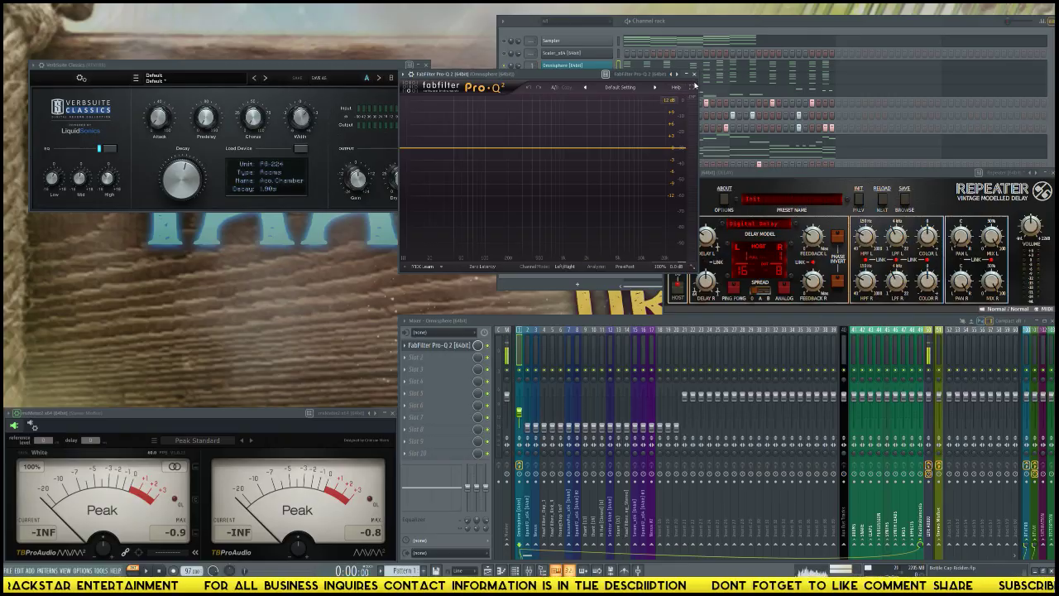
{"action": "left_click", "coordinate": [693, 90]}
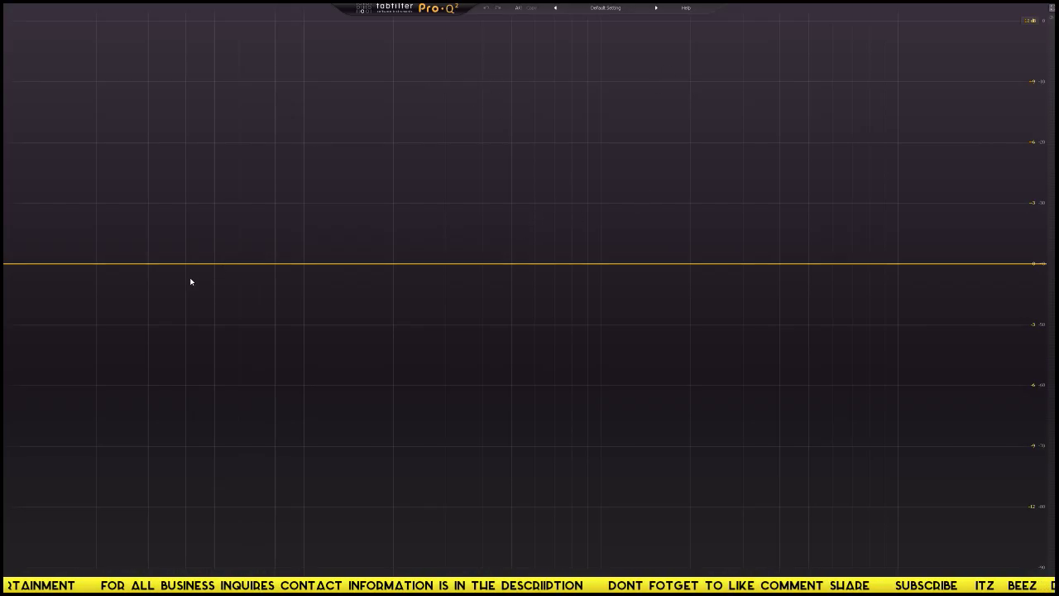
- Add an EQ band at about 42 Hz in Pro-Q 2 and change its shape to Low Cut
{"action": "left_click_drag", "start_coordinate": [195, 264], "coordinate": [192, 274]}
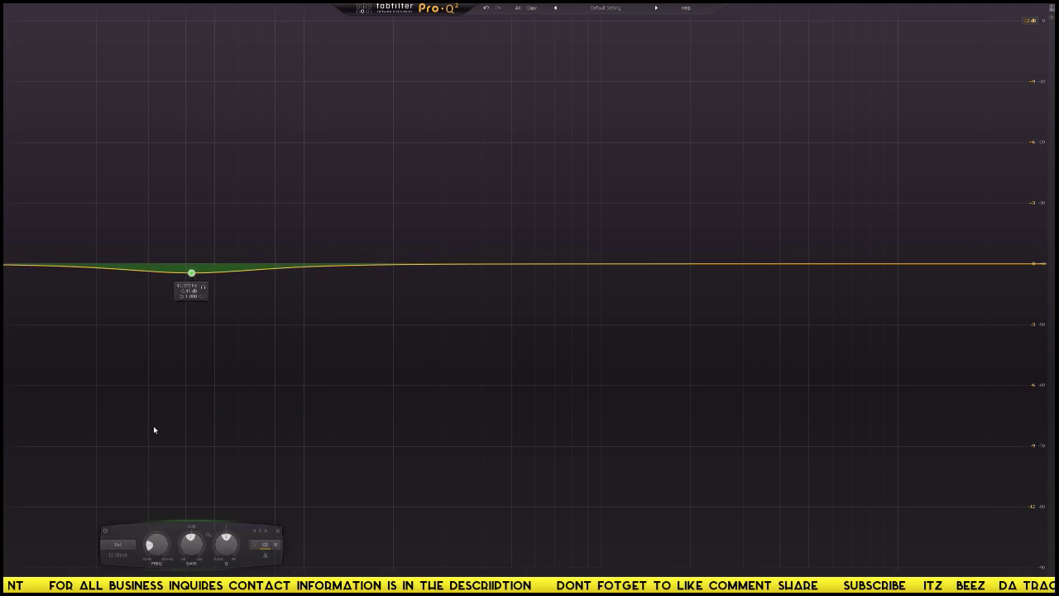
{"action": "left_click", "coordinate": [126, 547]}
{"action": "left_click", "coordinate": [121, 544]}
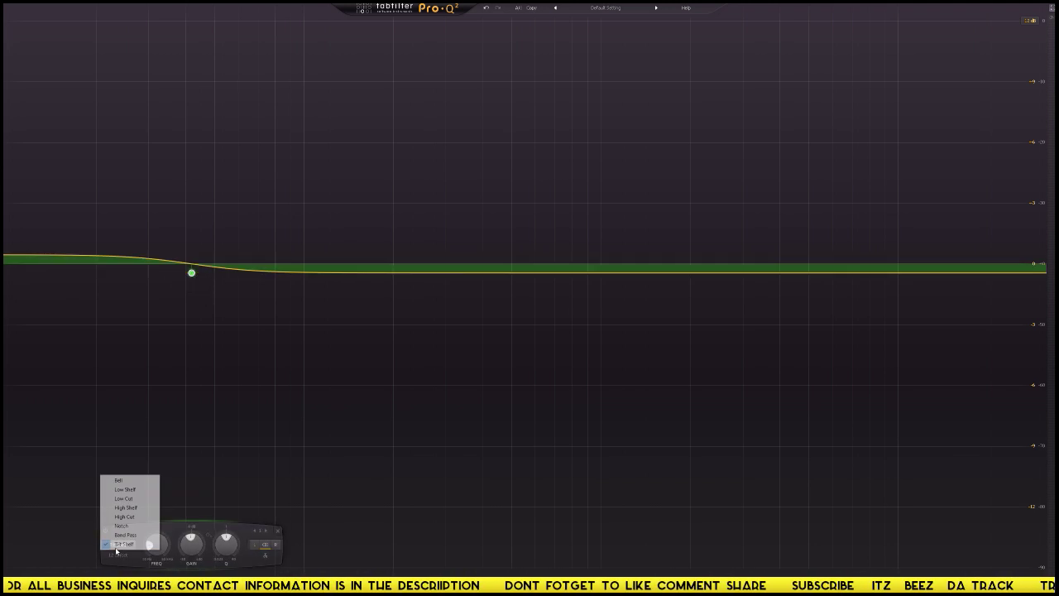
{"action": "left_click", "coordinate": [130, 498]}
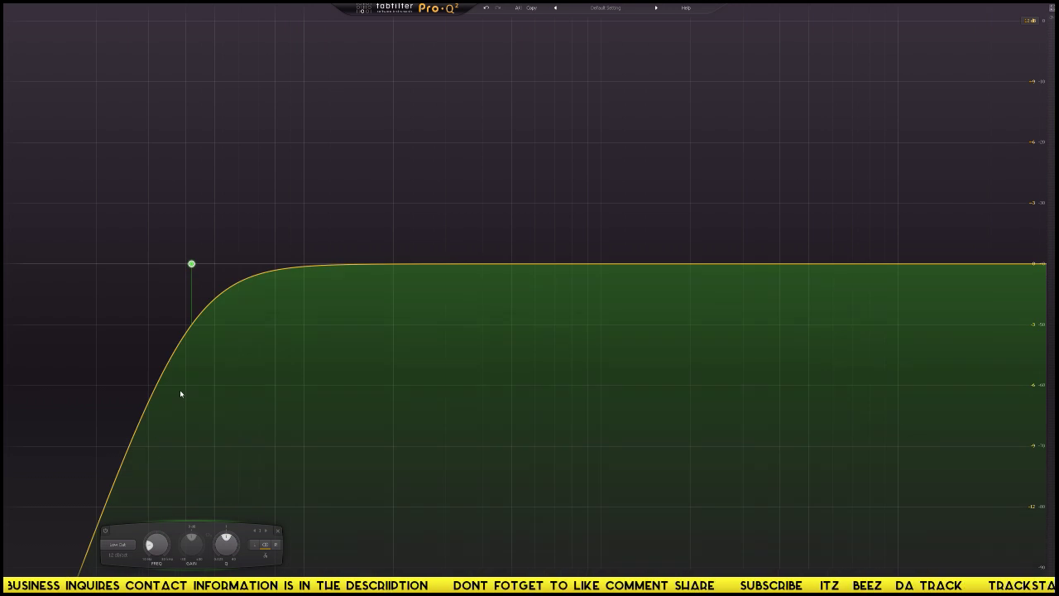
- Try different slopes for the low cut and set it to 96 dB/oct
{"action": "scroll", "coordinate": [192, 265], "scroll_direction": "down", "scroll_amount": 1}
{"action": "scroll", "coordinate": [193, 264], "scroll_direction": "up", "scroll_amount": 3}
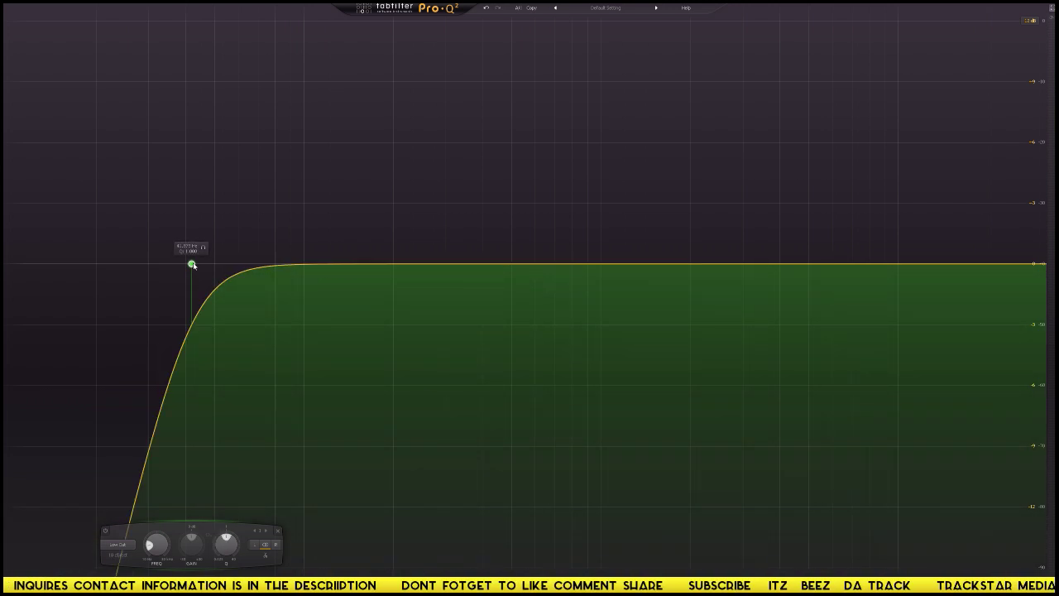
{"action": "scroll", "coordinate": [192, 264], "scroll_direction": "down", "scroll_amount": 1}
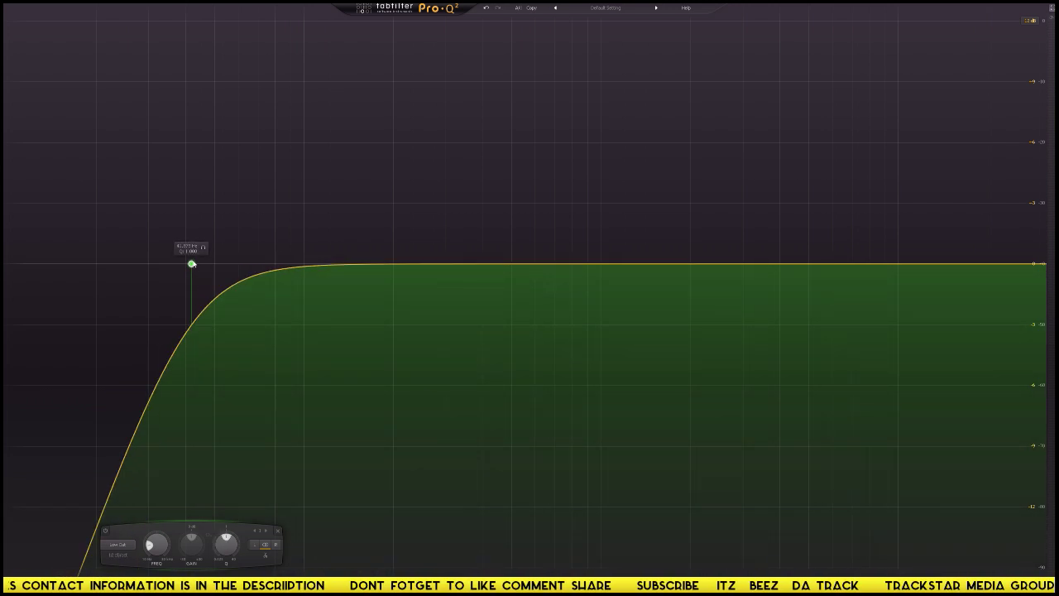
{"action": "scroll", "coordinate": [192, 265], "scroll_direction": "up", "scroll_amount": 4}
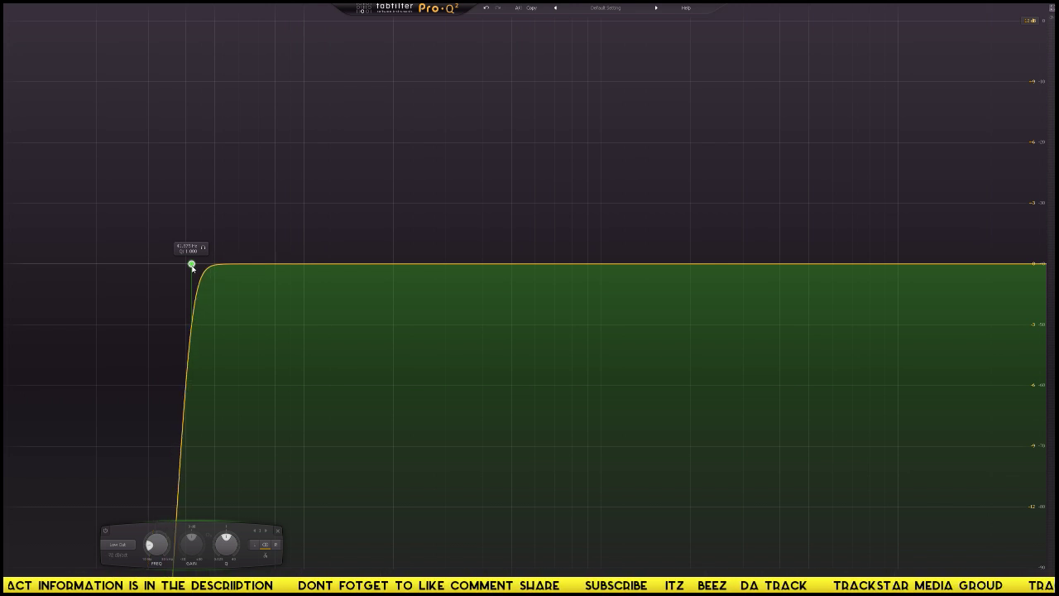
{"action": "left_click", "coordinate": [117, 556]}
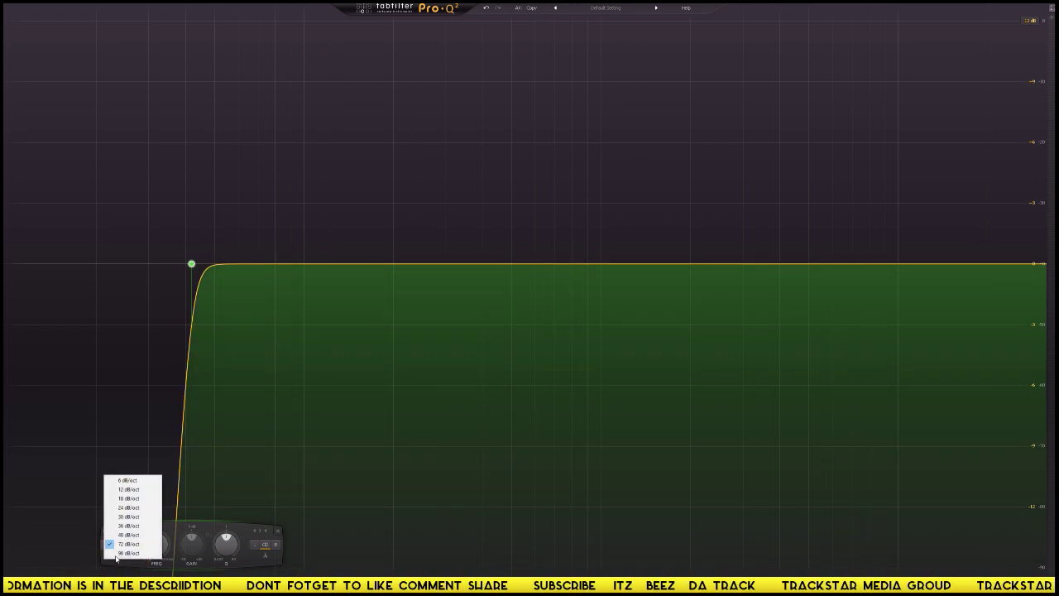
{"action": "left_click", "coordinate": [124, 554]}
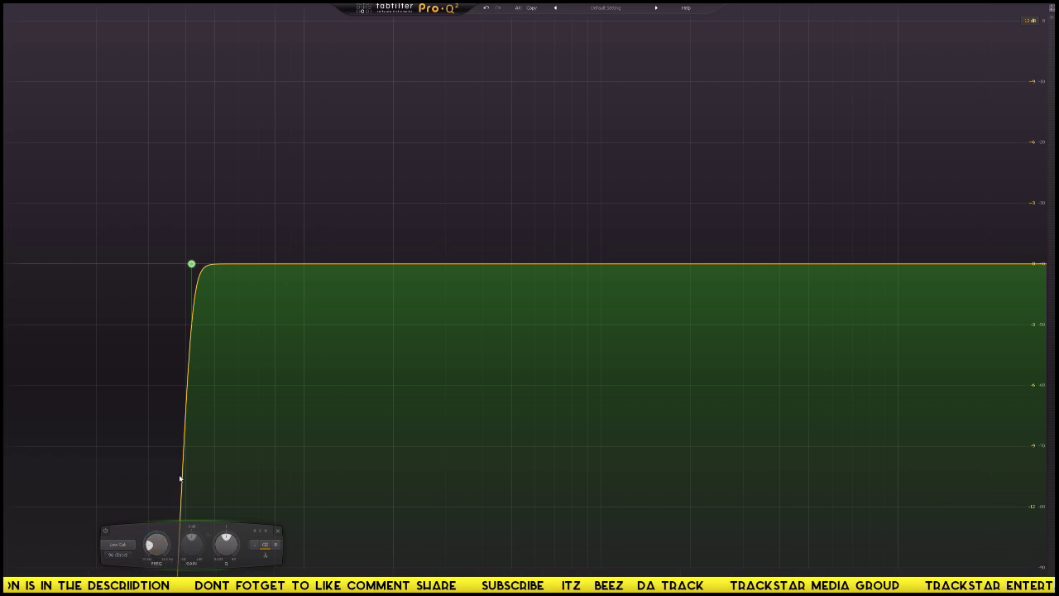
- Play the pattern and raise the low cut's frequency to about 45 Hz
{"action": "key", "text": "space"}
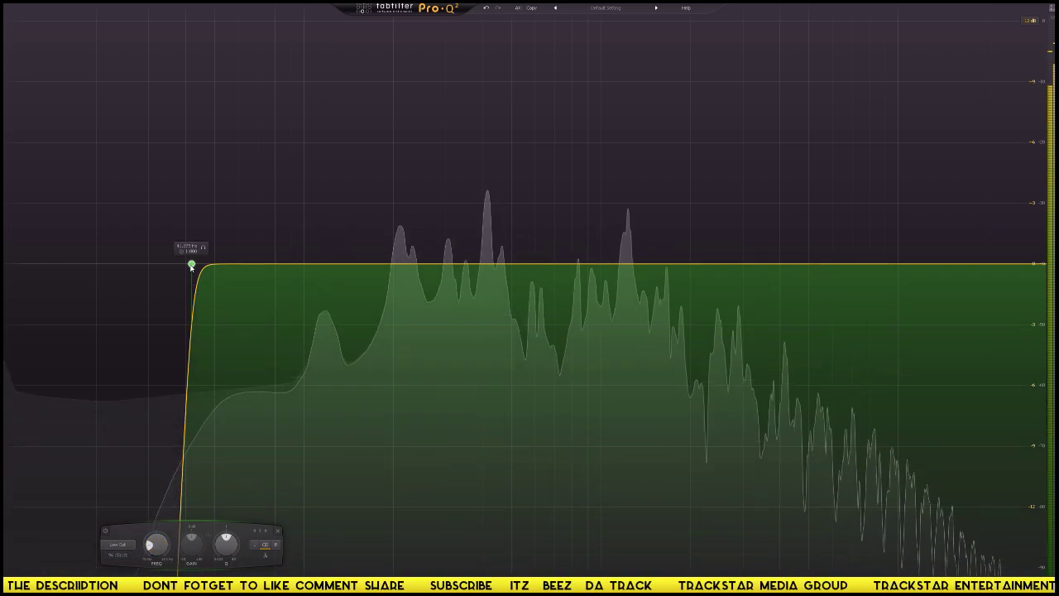
{"action": "left_click_drag", "start_coordinate": [191, 265], "coordinate": [206, 264]}
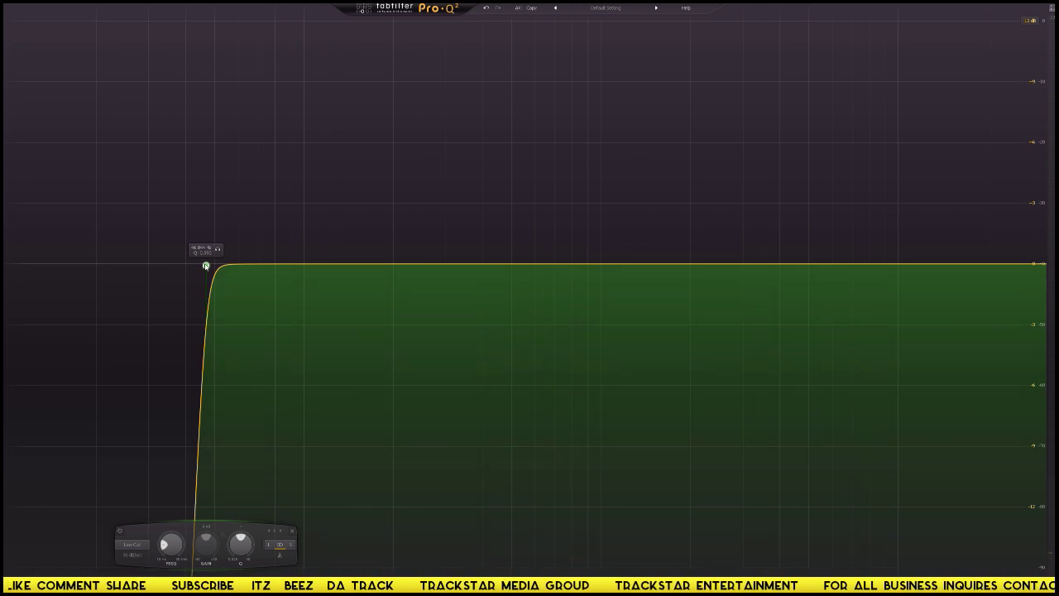
{"action": "left_click_drag", "start_coordinate": [206, 265], "coordinate": [201, 266]}
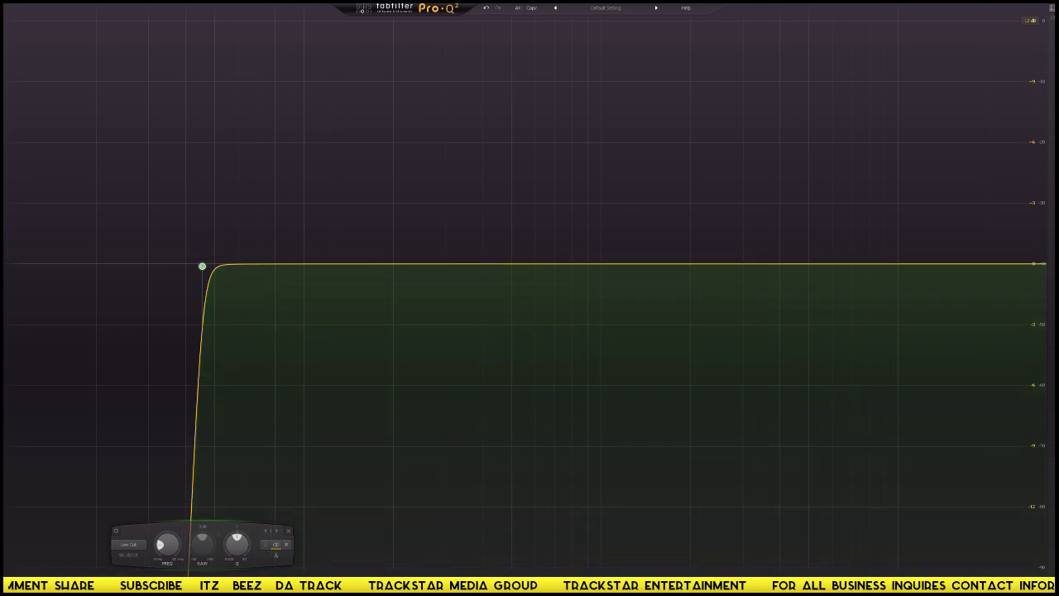
- Split the low cut into separate mid and side bands and place the side band at about 77 Hz
{"action": "right_click", "coordinate": [202, 266]}
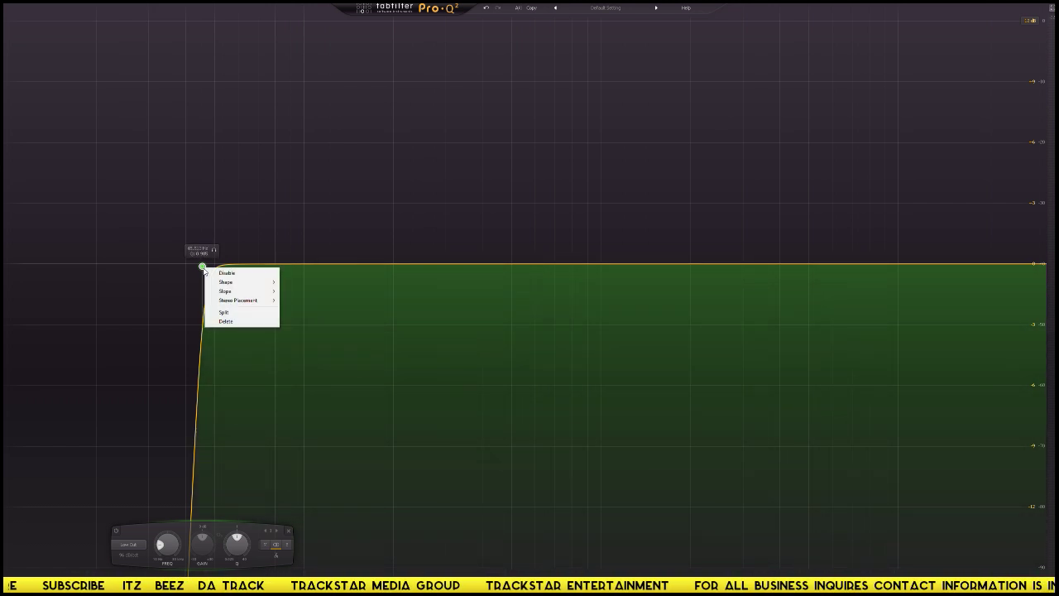
{"action": "left_click", "coordinate": [237, 313]}
{"action": "left_click_drag", "start_coordinate": [210, 269], "coordinate": [1040, 258]}
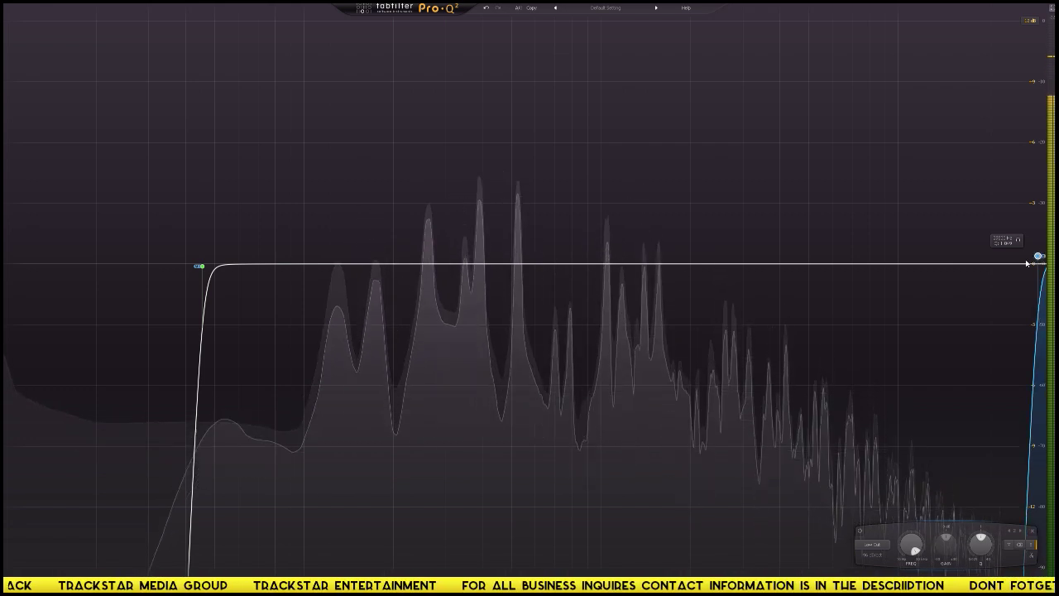
{"action": "left_click_drag", "start_coordinate": [1045, 260], "coordinate": [236, 262]}
{"action": "left_click_drag", "start_coordinate": [299, 266], "coordinate": [271, 277]}
- Move the mid low cut to about 60 Hz and reset its Q to 1
{"action": "left_click_drag", "start_coordinate": [202, 266], "coordinate": [464, 267]}
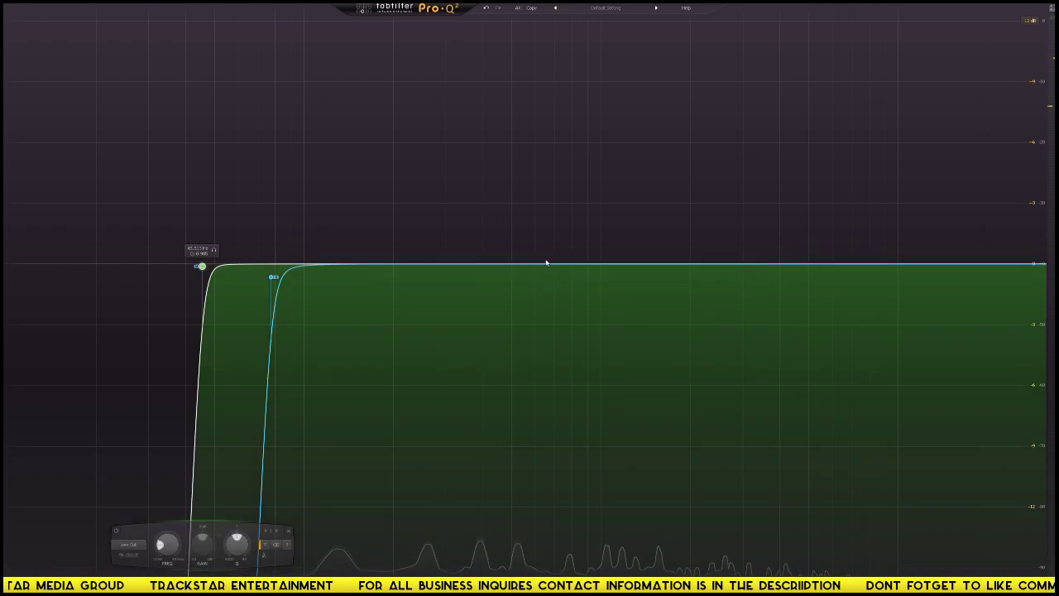
{"action": "left_click_drag", "start_coordinate": [200, 266], "coordinate": [183, 302]}
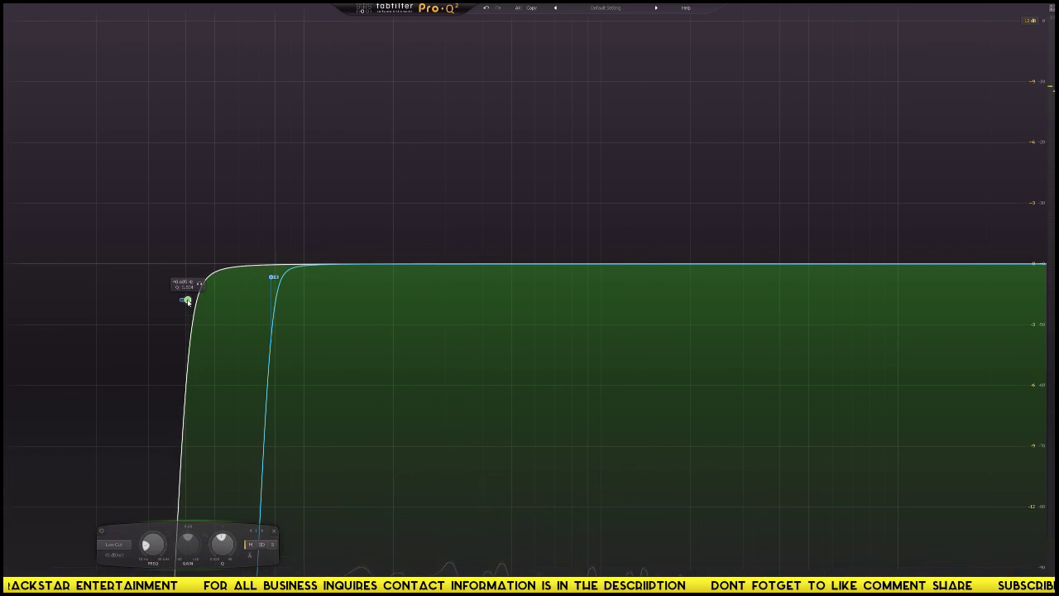
{"action": "left_click_drag", "start_coordinate": [187, 301], "coordinate": [198, 293]}
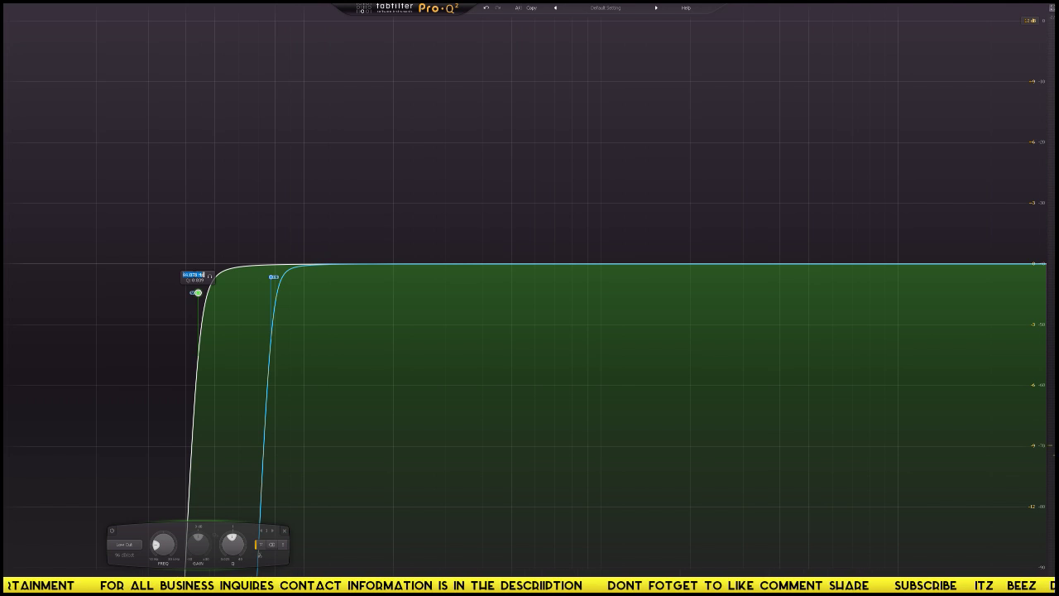
{"action": "left_click_drag", "start_coordinate": [198, 292], "coordinate": [238, 292]}
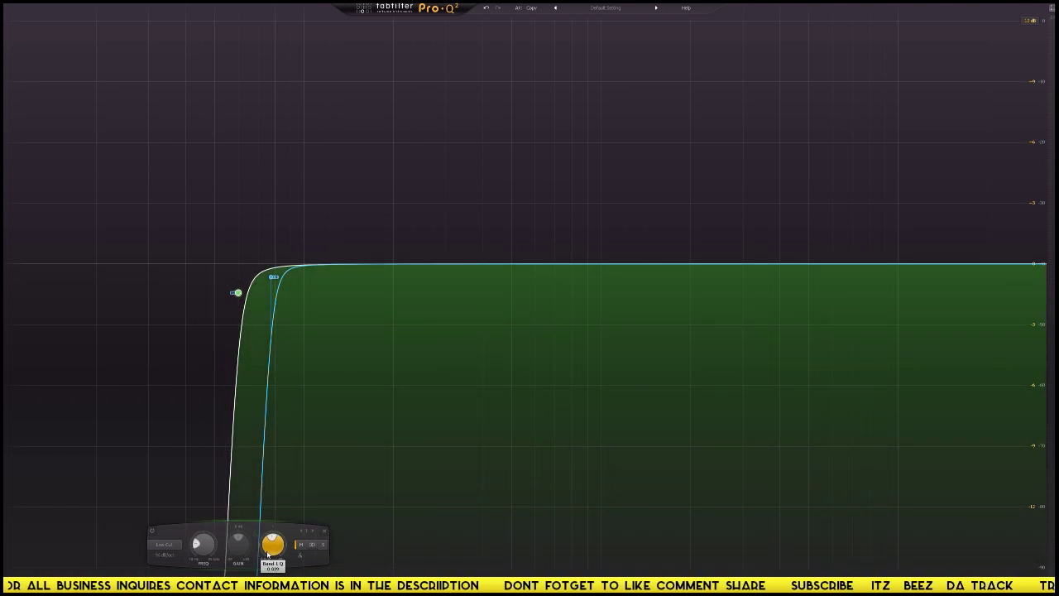
{"action": "double_click", "coordinate": [269, 550]}
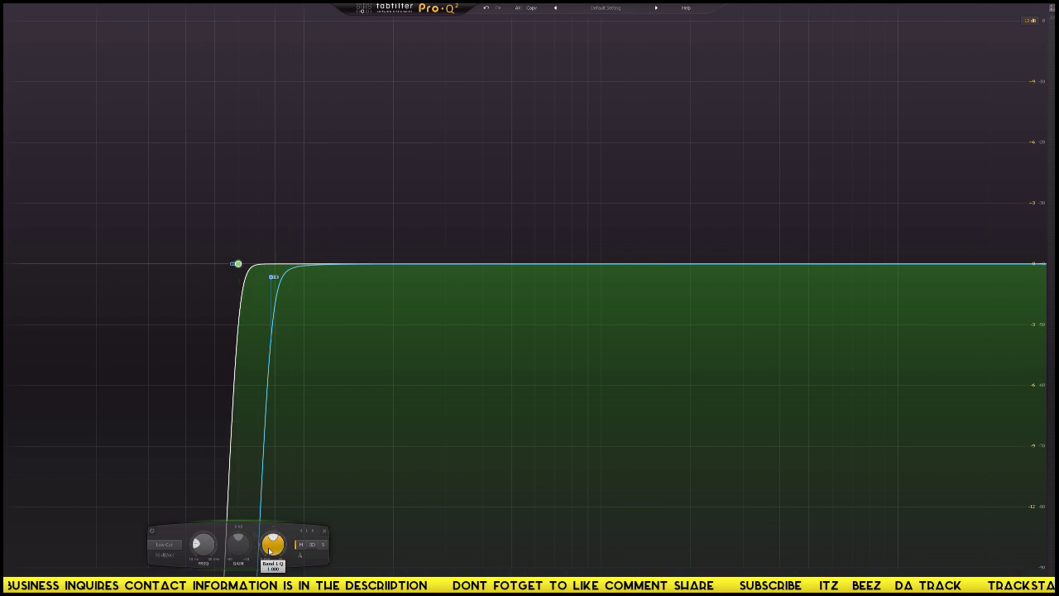
- Raise the side low cut to about 95 Hz while the pattern plays
{"action": "left_click_drag", "start_coordinate": [272, 279], "coordinate": [291, 280]}
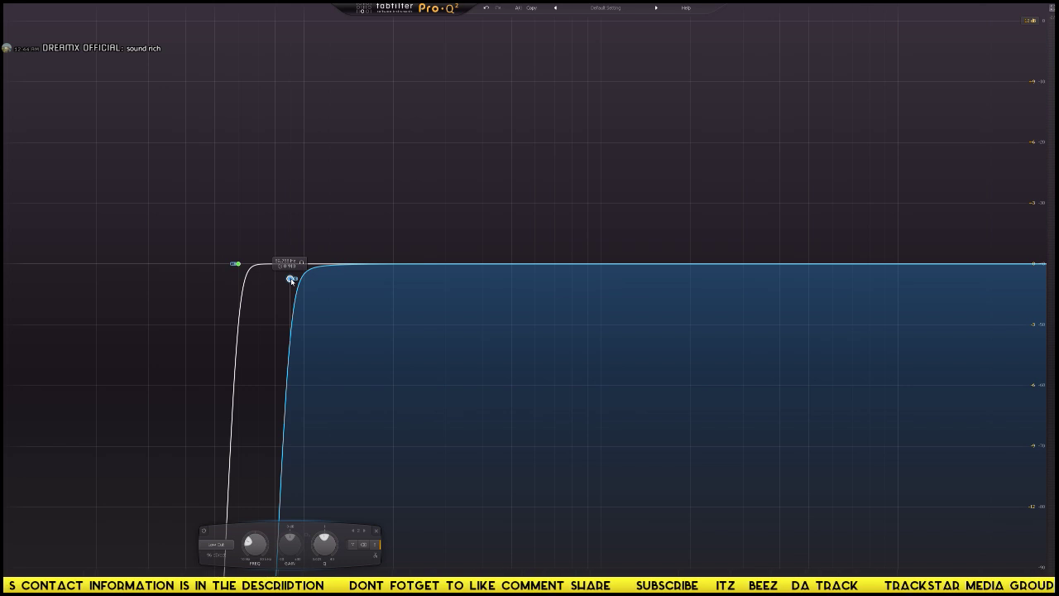
{"action": "key", "text": "space"}
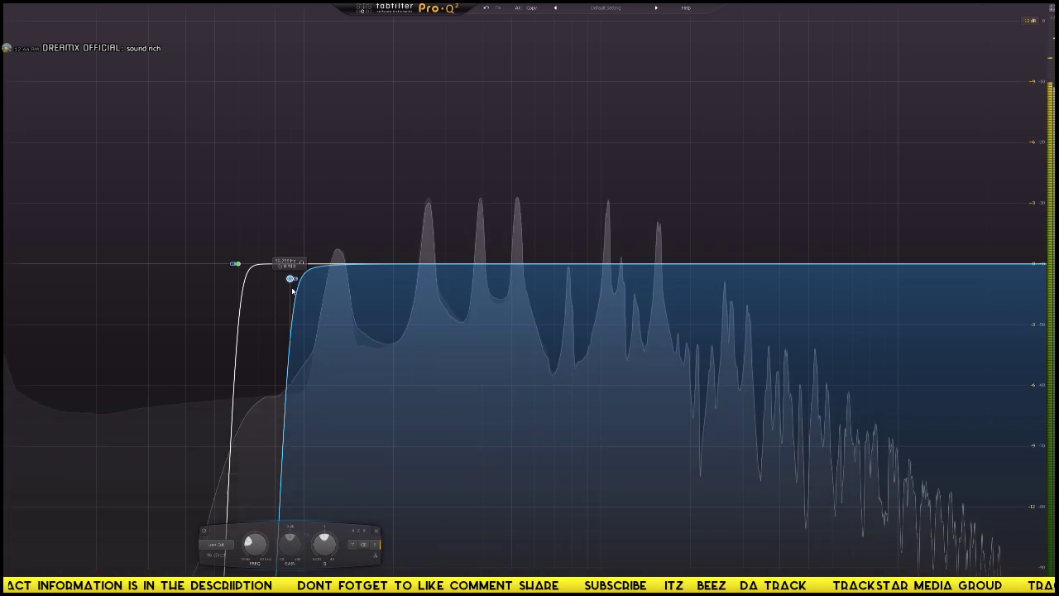
{"action": "left_click_drag", "start_coordinate": [290, 280], "coordinate": [298, 280]}
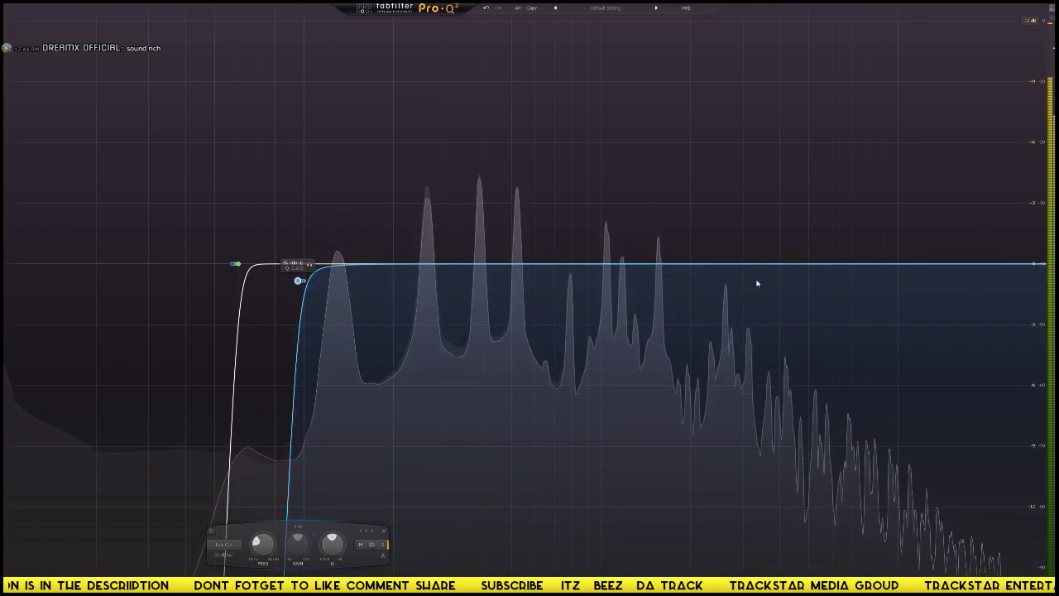
- Add a bell boost of about 0.8 dB near 360 Hz and split it into separate mid and side bands
{"action": "left_click", "coordinate": [699, 260]}
{"action": "left_click_drag", "start_coordinate": [700, 258], "coordinate": [469, 236]}
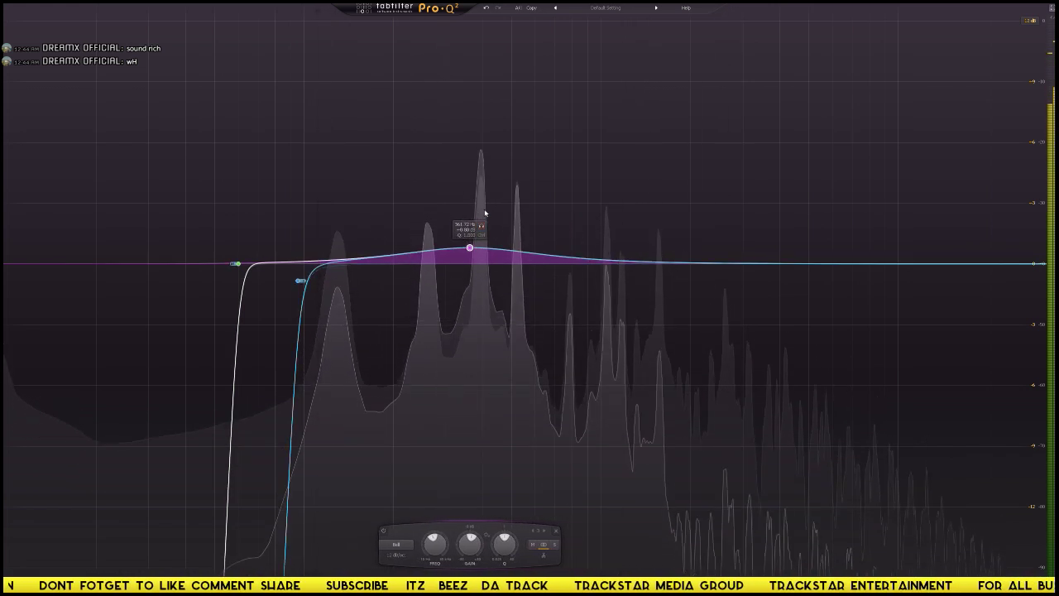
{"action": "right_click", "coordinate": [469, 248]}
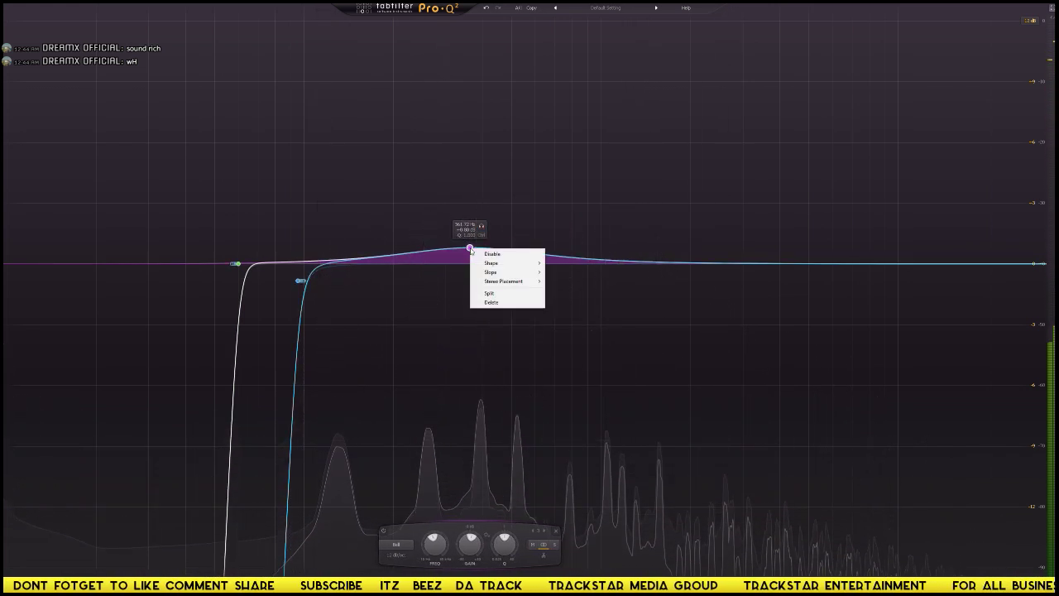
{"action": "left_click", "coordinate": [496, 293]}
- Shape the 360 Hz side band into a steep-sloped cut about 4 dB deep and the mid band into a narrow dip of about 0.7 dB
{"action": "left_click_drag", "start_coordinate": [473, 250], "coordinate": [473, 276]}
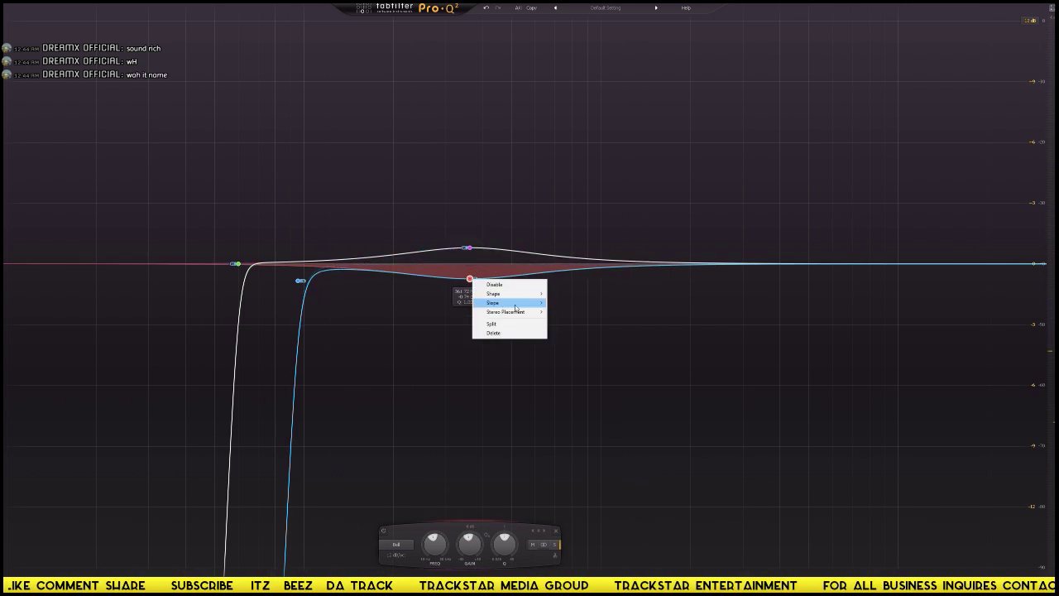
{"action": "left_click", "coordinate": [567, 331]}
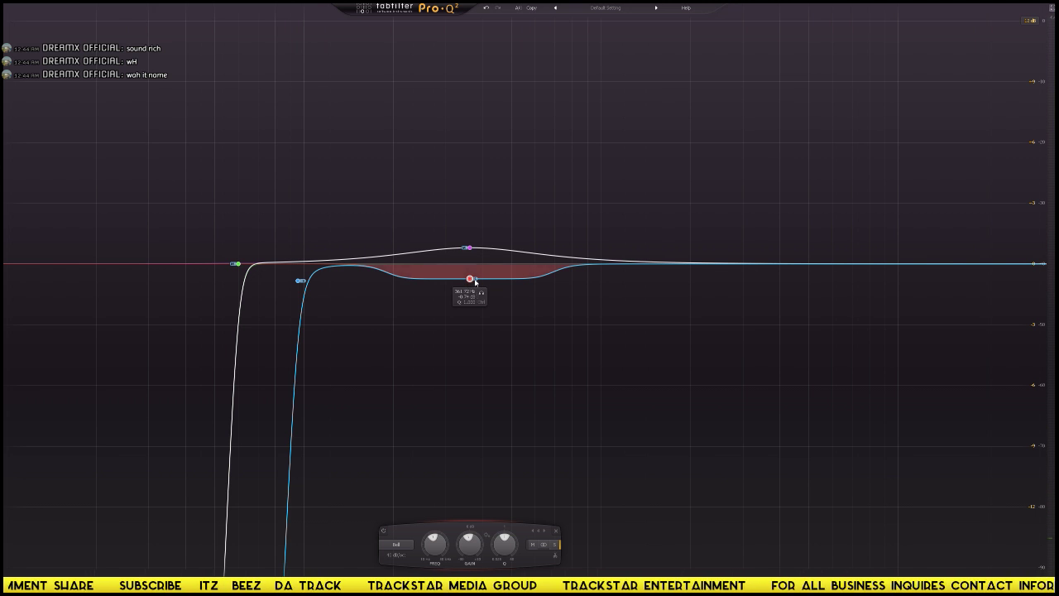
{"action": "scroll", "coordinate": [475, 282], "scroll_direction": "down", "scroll_amount": 3}
{"action": "scroll", "coordinate": [475, 283], "scroll_direction": "up", "scroll_amount": 5}
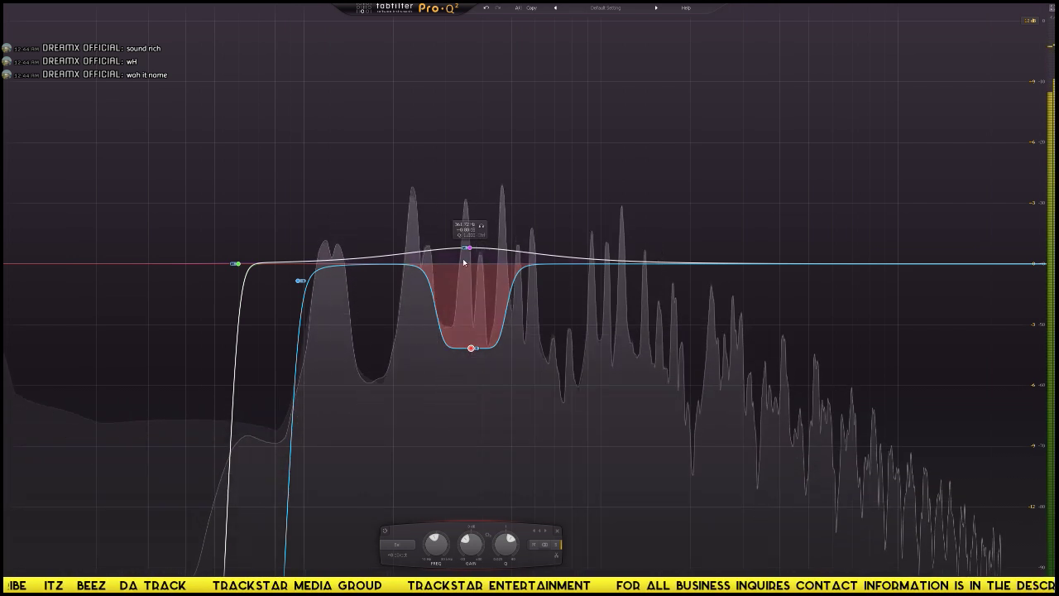
{"action": "left_click_drag", "start_coordinate": [471, 252], "coordinate": [471, 272]}
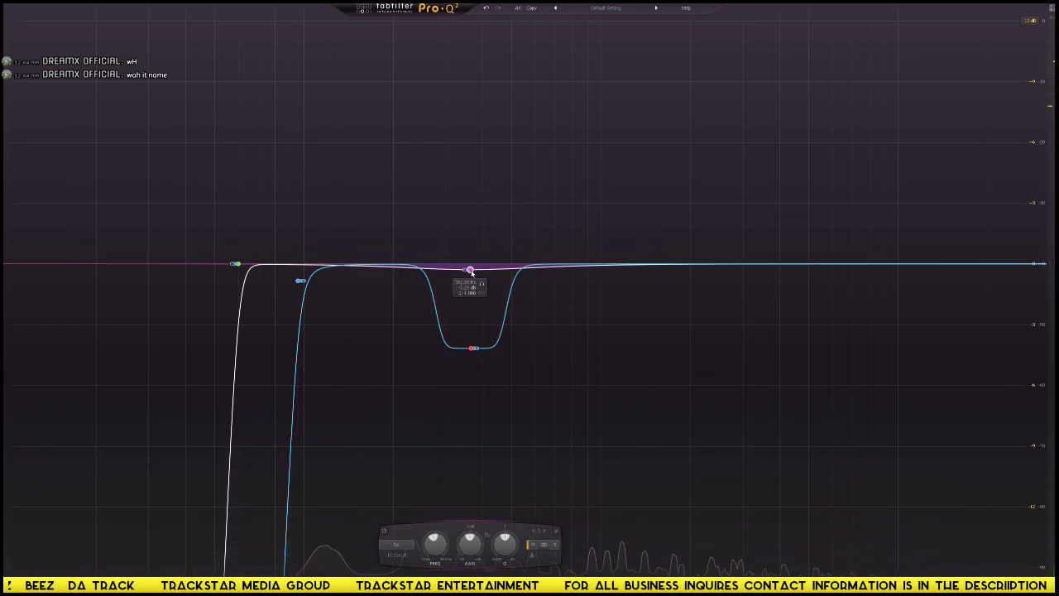
{"action": "scroll", "coordinate": [471, 272], "scroll_direction": "up", "scroll_amount": 10}
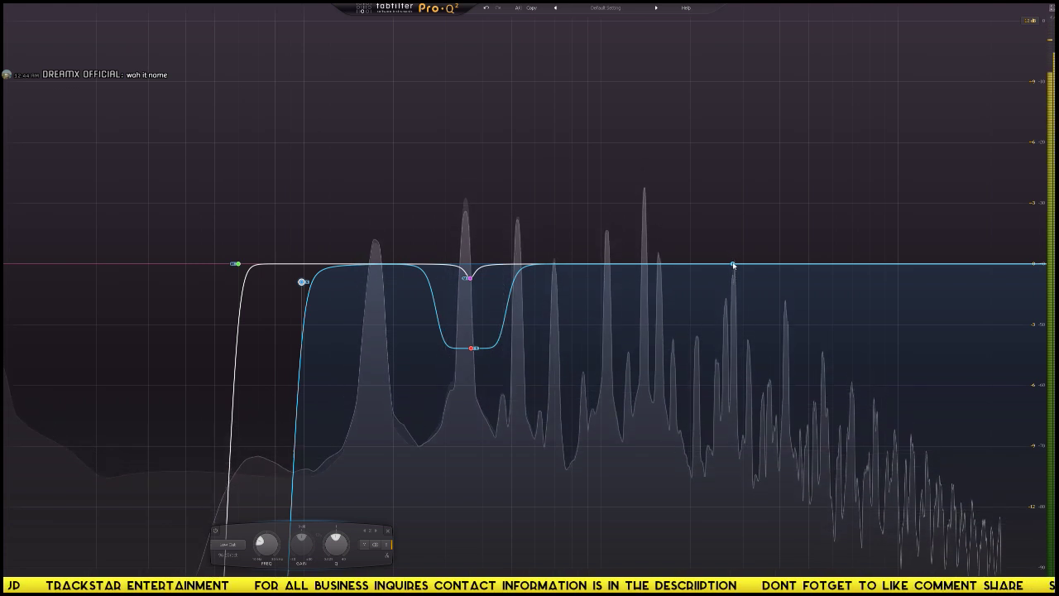
- Add a narrow bell notch at about 1407 Hz with a Q of 40 and a gain of -6 dB
{"action": "left_click_drag", "start_coordinate": [645, 265], "coordinate": [646, 269]}
{"action": "scroll", "coordinate": [646, 269], "scroll_direction": "down", "scroll_amount": 10}
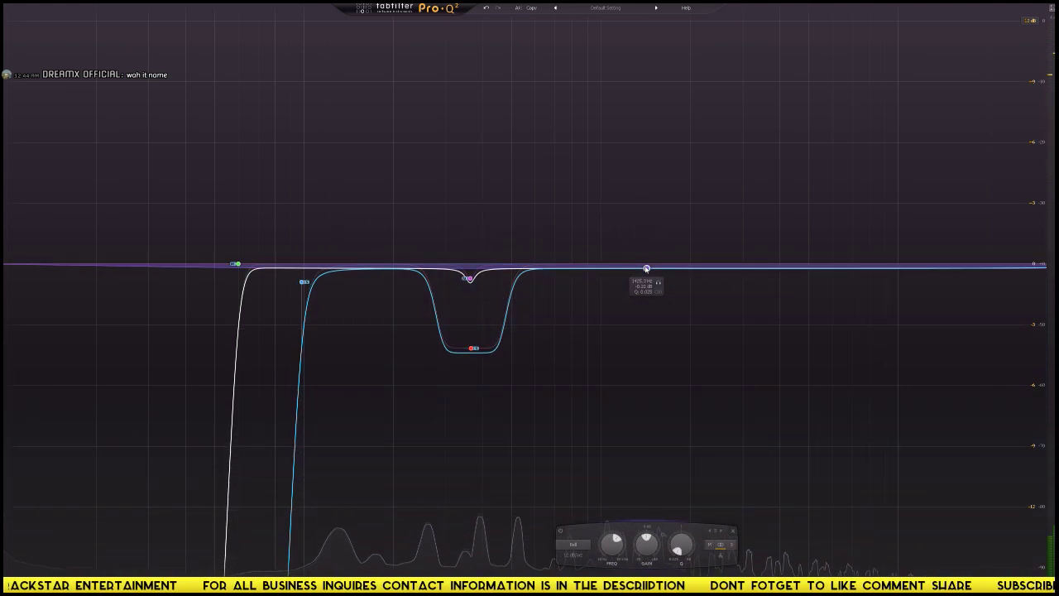
{"action": "scroll", "coordinate": [646, 268], "scroll_direction": "up", "scroll_amount": 15}
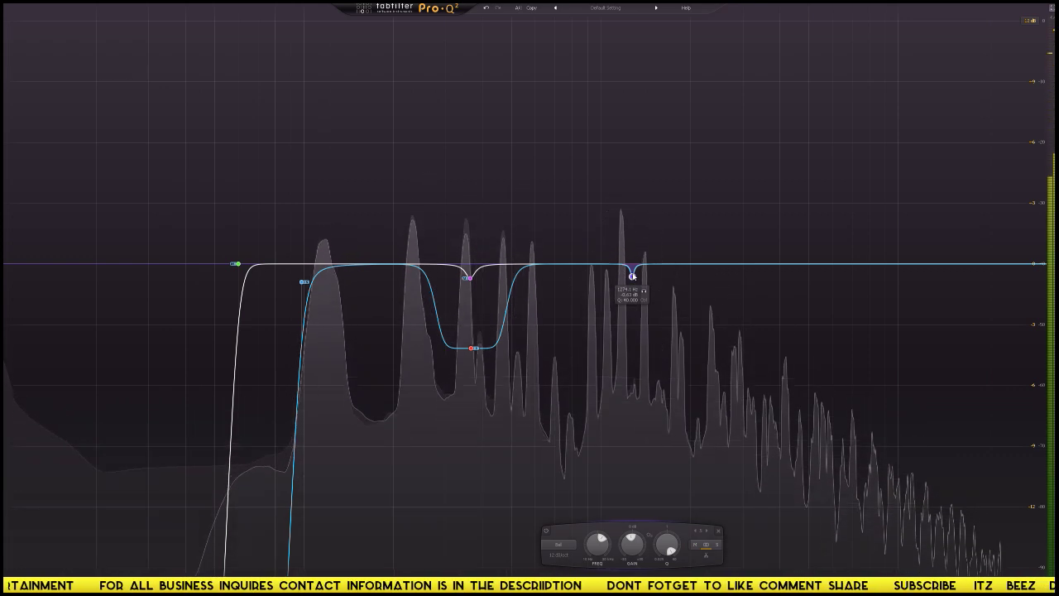
{"action": "mouse_move", "coordinate": [632, 277]}
{"action": "left_mouse_down"}
{"action": "mouse_move", "coordinate": [621, 268]}
{"action": "mouse_move", "coordinate": [645, 267]}
{"action": "left_mouse_up"}
{"action": "double_click", "coordinate": [637, 285]}
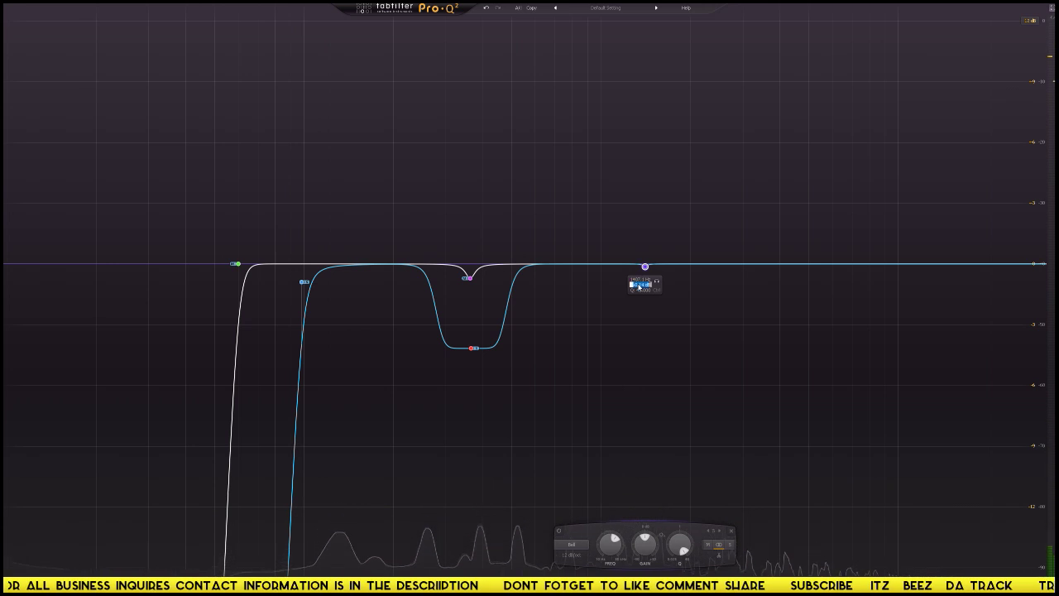
{"action": "type", "text": "-6"}
{"action": "key", "text": "Return"}
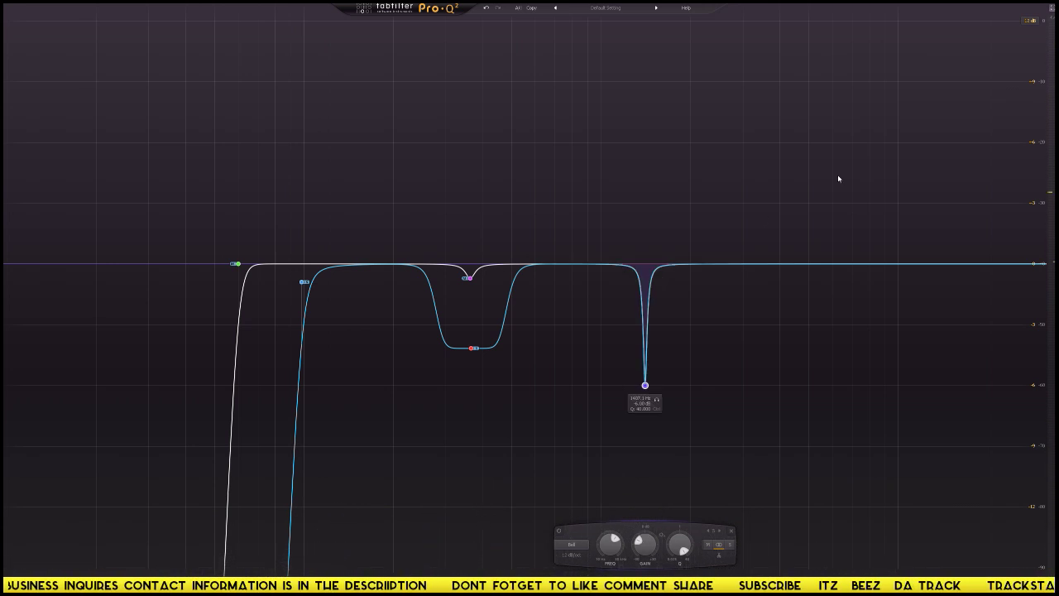
- Split the 1407 Hz notch into mid and side bands and raise the mid band's gain to about -4.6 dB
{"action": "right_click", "coordinate": [644, 386]}
{"action": "left_click", "coordinate": [663, 432]}
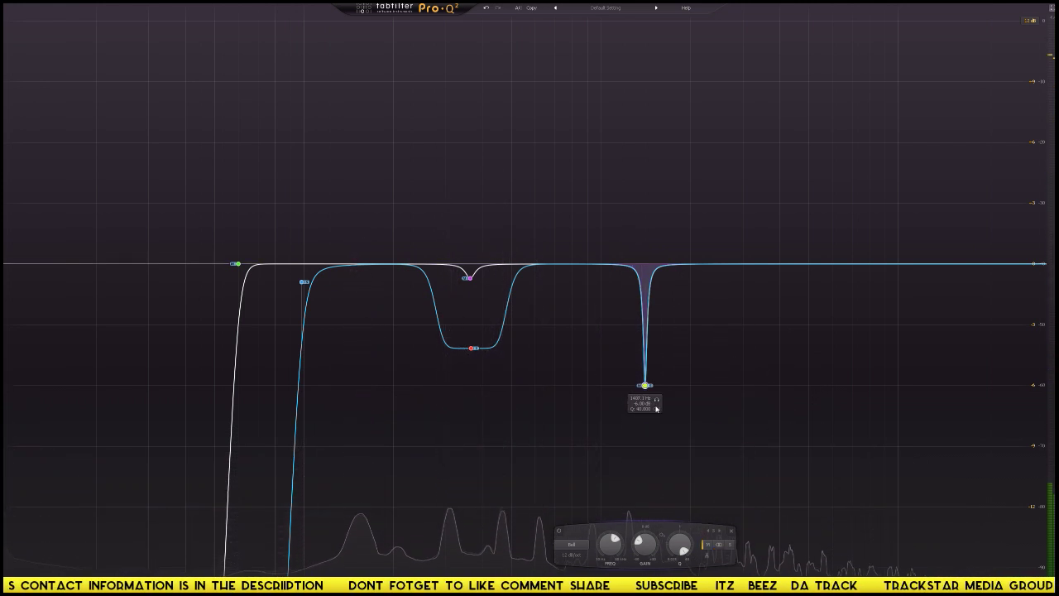
{"action": "left_click_drag", "start_coordinate": [645, 386], "coordinate": [643, 358]}
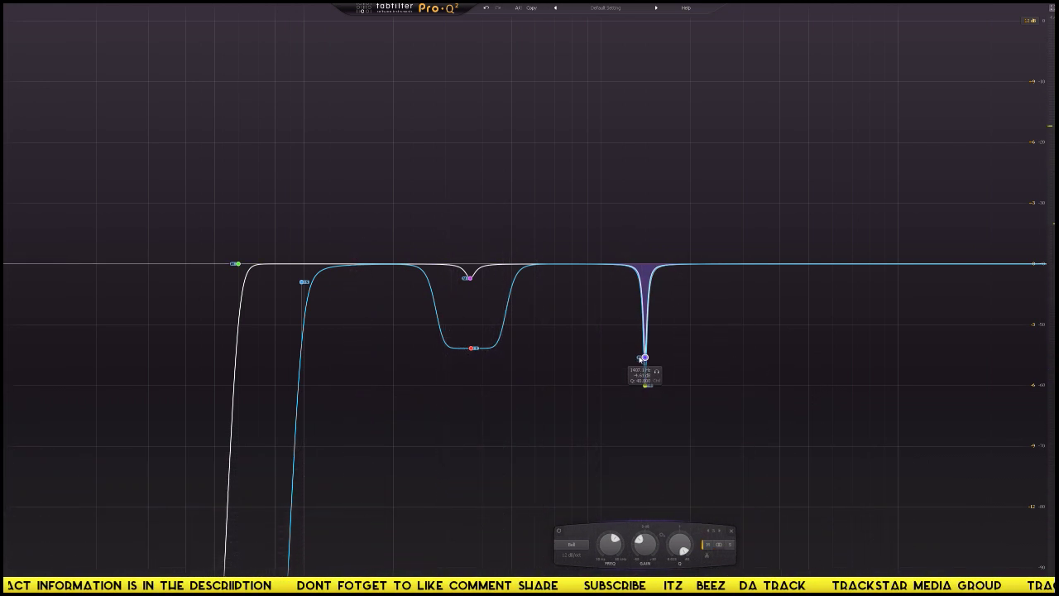
- Set the mid notch near 1.4 kHz to a 36 dB/oct slope, widen it and reduce its cut to about 1.5 dB
{"action": "right_click", "coordinate": [643, 356]}
{"action": "mouse_move", "coordinate": [663, 378]}
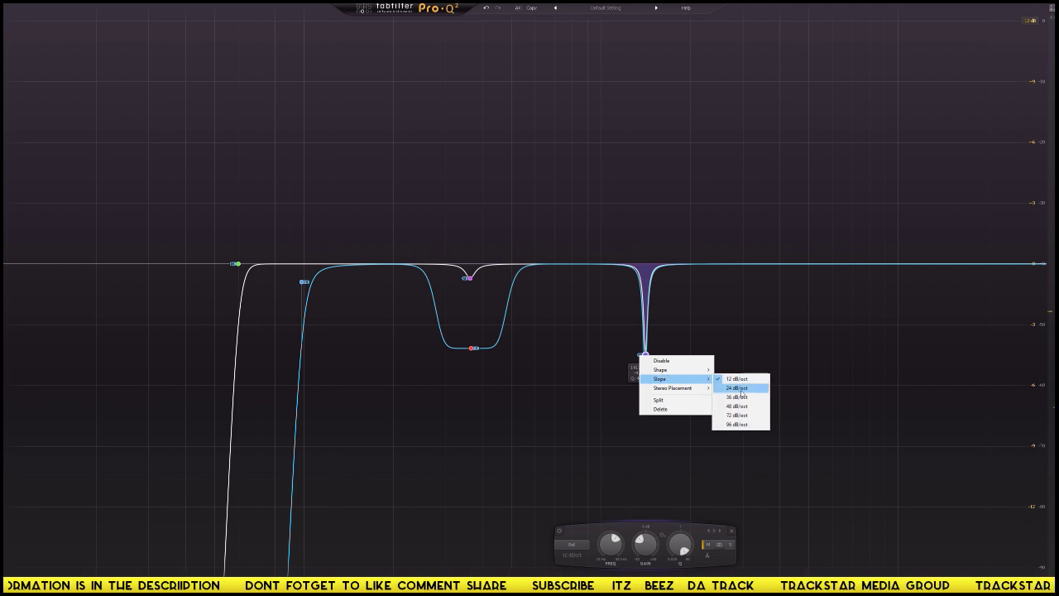
{"action": "left_click", "coordinate": [737, 397]}
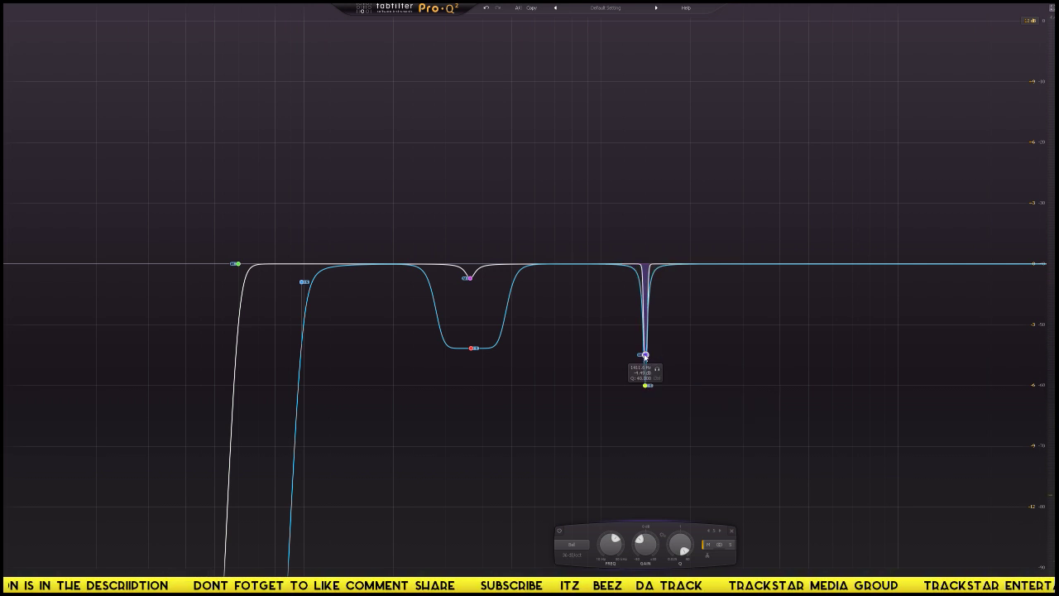
{"action": "scroll", "coordinate": [645, 355], "scroll_direction": "down", "scroll_amount": 8}
{"action": "left_click_drag", "start_coordinate": [645, 354], "coordinate": [646, 303]}
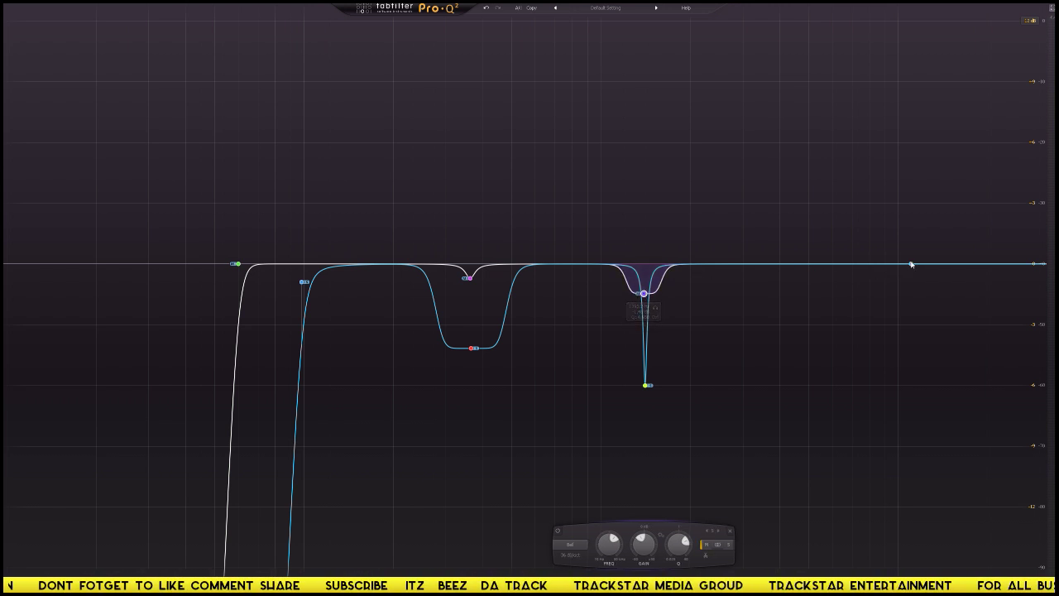
- Add a high shelf at about 10 kHz with a 96 dB/oct slope and about 1.6 dB of boost
{"action": "left_click_drag", "start_coordinate": [909, 262], "coordinate": [909, 259]}
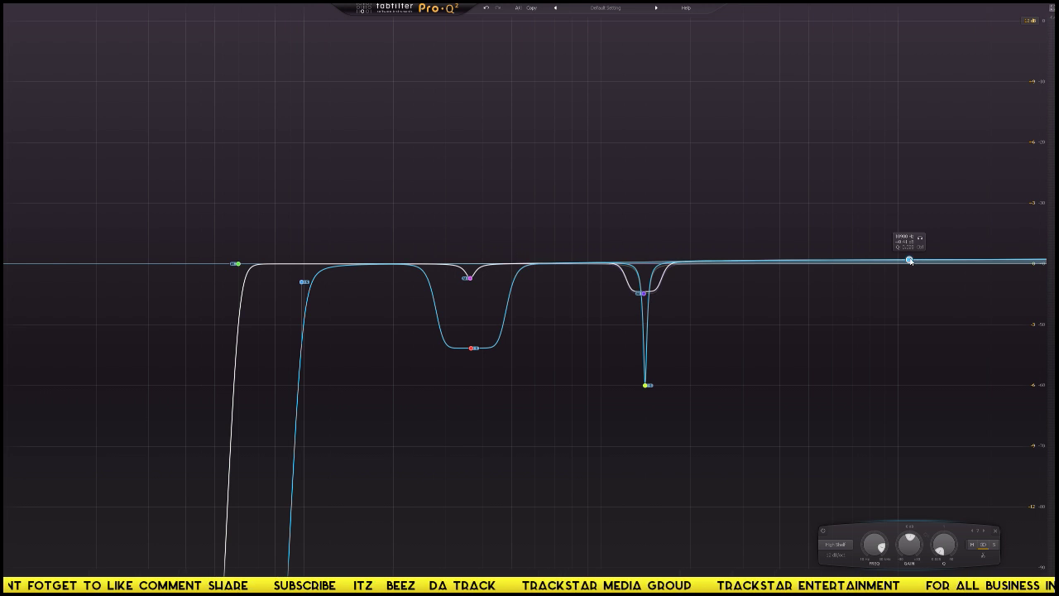
{"action": "scroll", "coordinate": [909, 260], "scroll_direction": "up", "scroll_amount": 5}
{"action": "scroll", "coordinate": [909, 260], "scroll_direction": "down", "scroll_amount": 3}
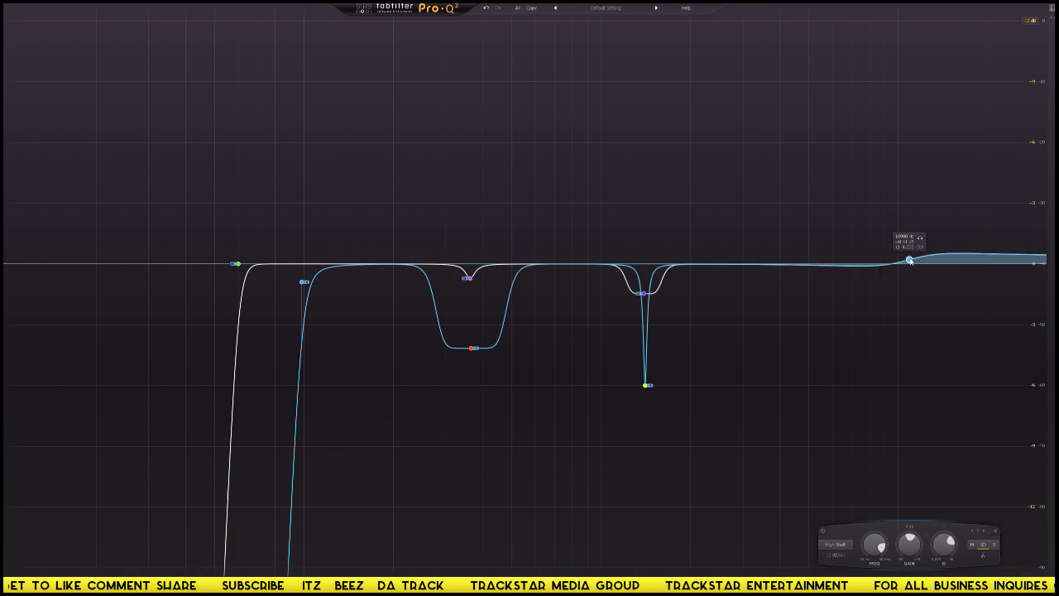
{"action": "right_click", "coordinate": [909, 261]}
{"action": "mouse_move", "coordinate": [939, 284]}
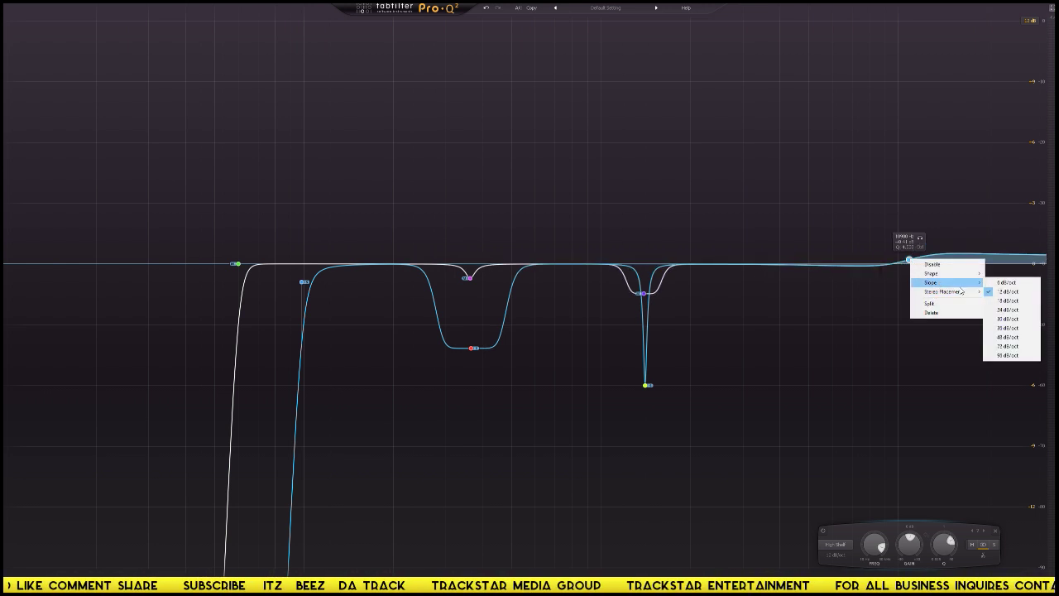
{"action": "left_click", "coordinate": [1014, 353]}
{"action": "left_click_drag", "start_coordinate": [908, 259], "coordinate": [910, 253]}
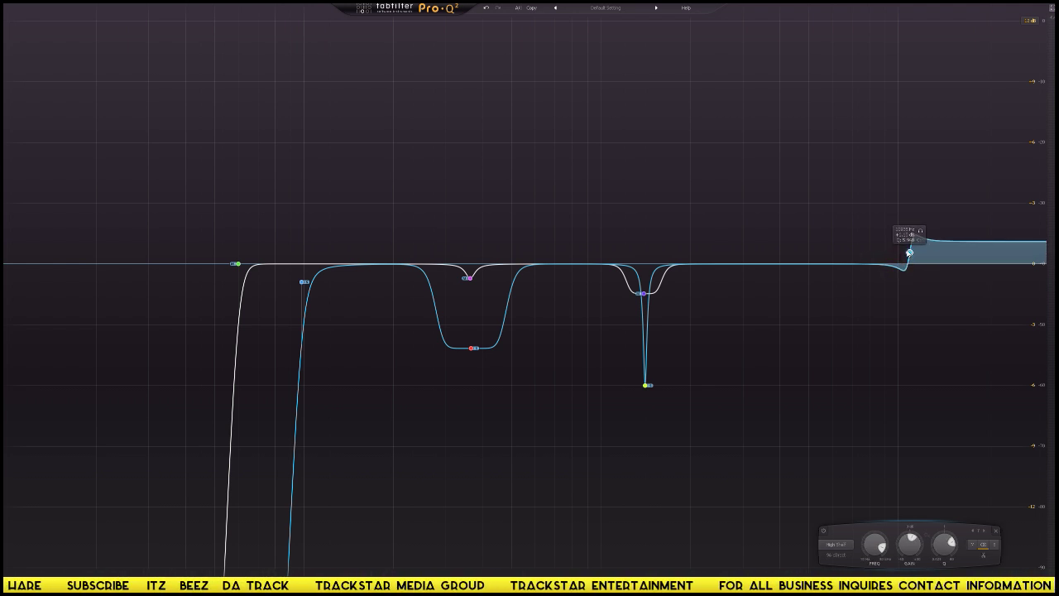
{"action": "left_click_drag", "start_coordinate": [910, 253], "coordinate": [905, 247]}
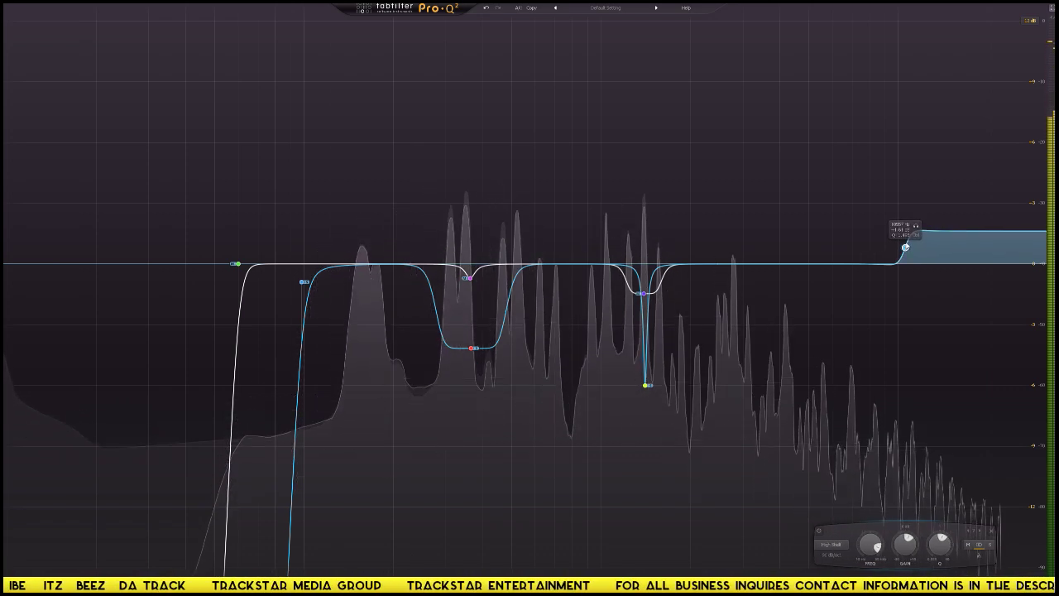
- Give the mid low cut a gentler slope, raise it to about 64 Hz and stop playback
{"action": "left_click", "coordinate": [238, 264]}
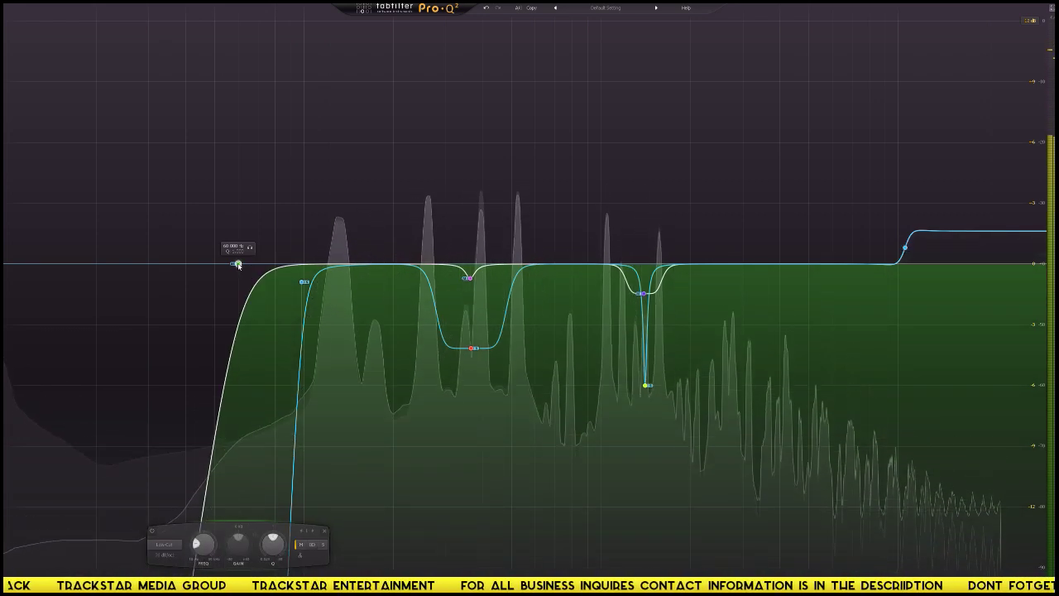
{"action": "left_click_drag", "start_coordinate": [237, 264], "coordinate": [245, 263]}
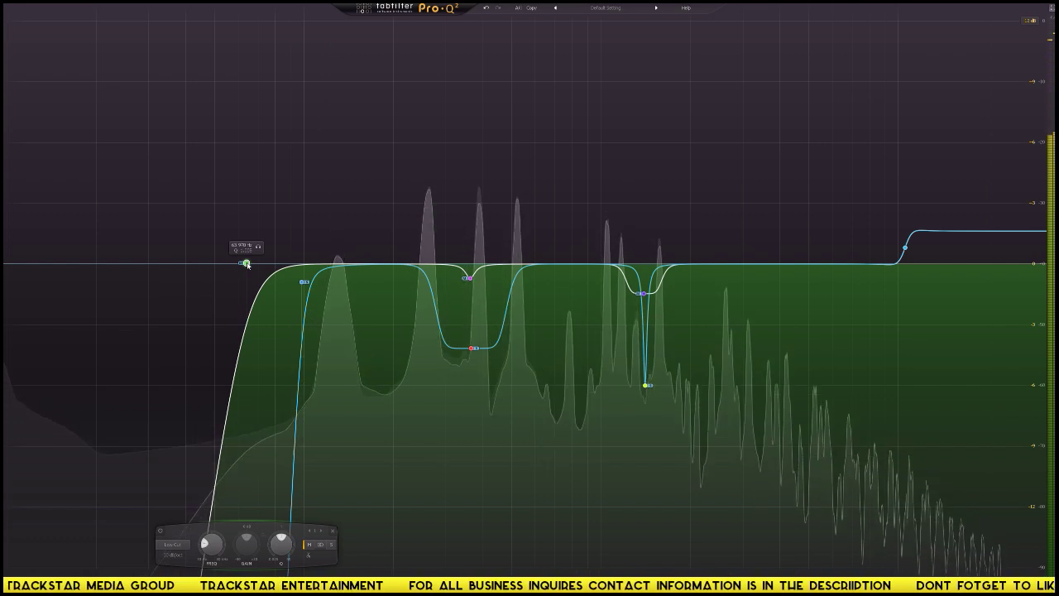
{"action": "key", "text": "space"}
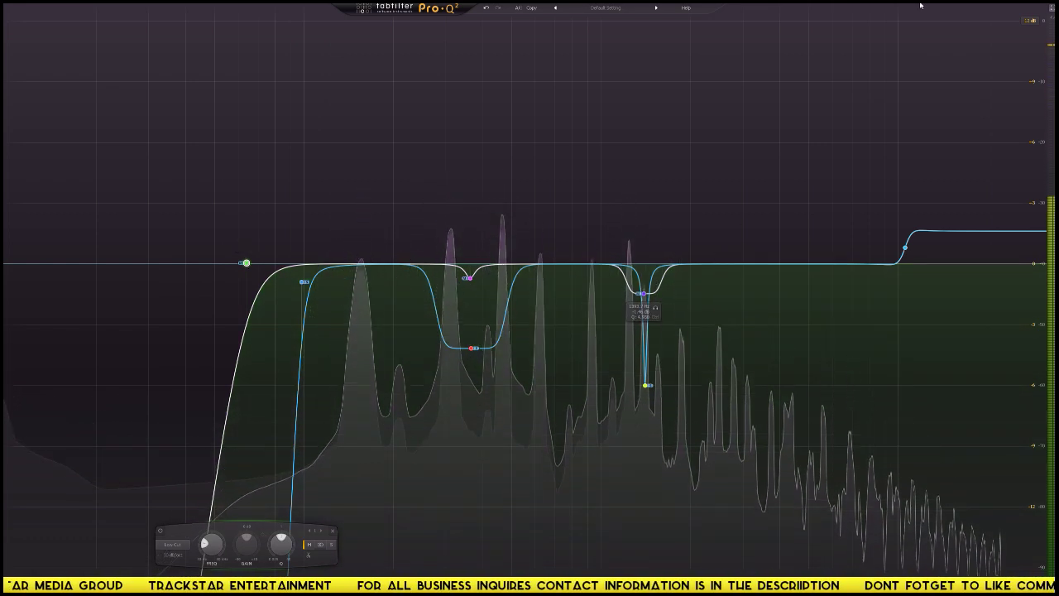
- Exit Pro-Q 2's full-screen view, park its window in the workspace's upper corner and close the VerbSuite Classics window
{"action": "left_click", "coordinate": [1051, 9]}
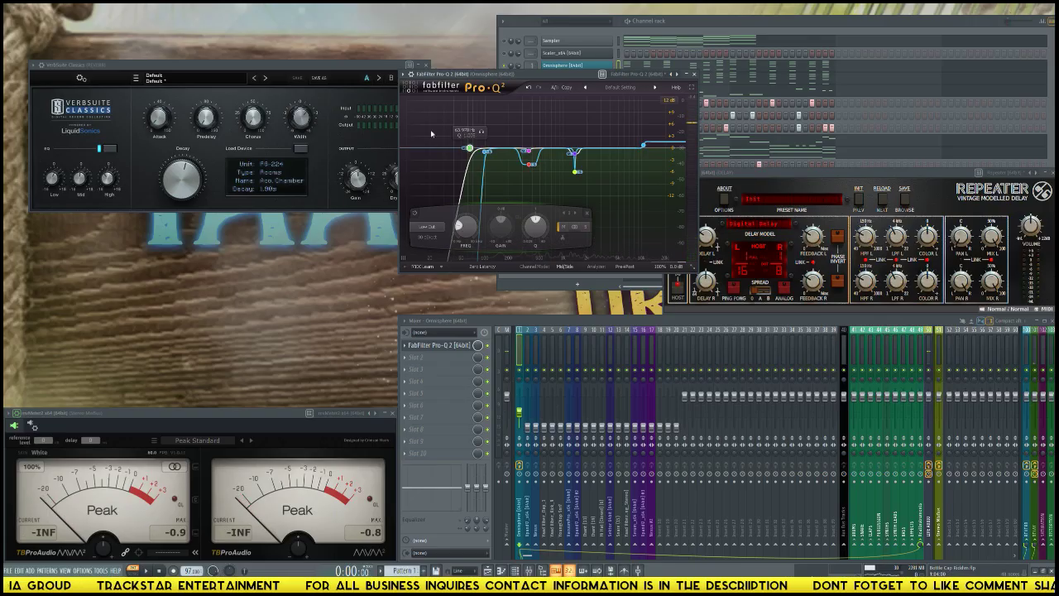
{"action": "left_click_drag", "start_coordinate": [548, 74], "coordinate": [199, 50]}
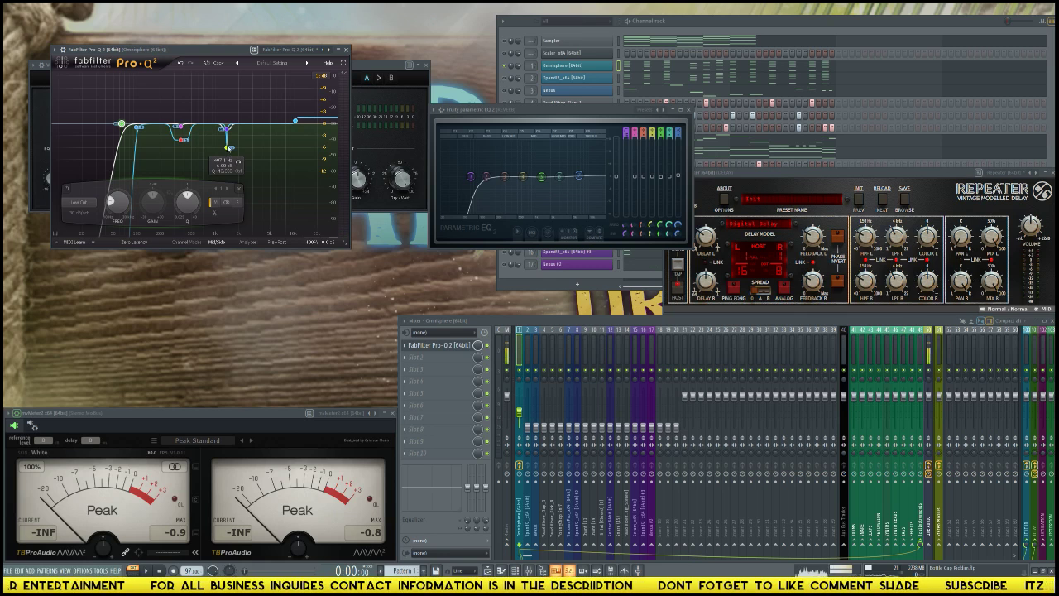
{"action": "left_click_drag", "start_coordinate": [173, 53], "coordinate": [126, 11]}
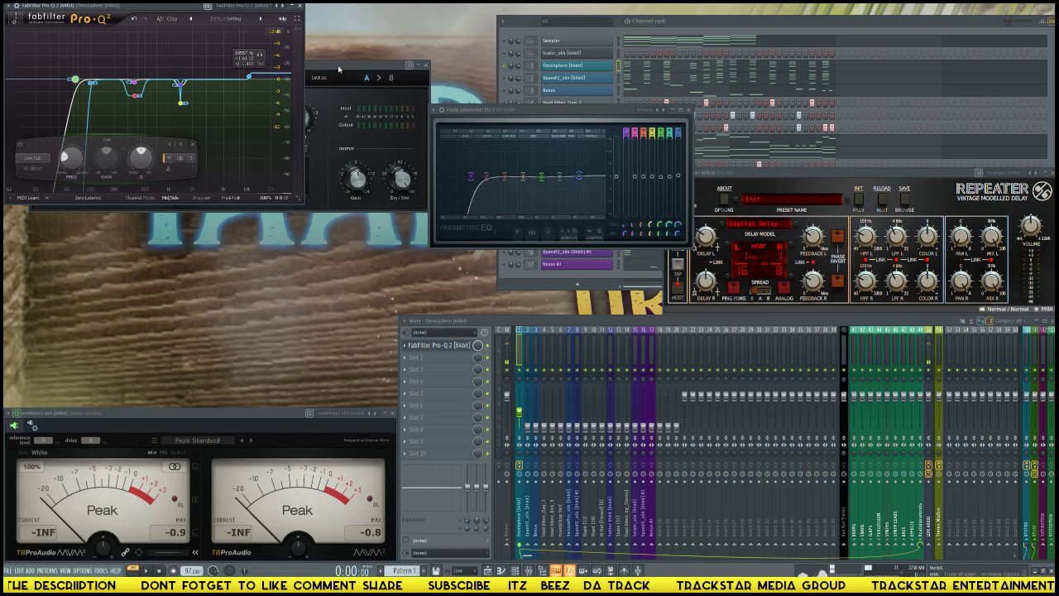
{"action": "left_click_drag", "start_coordinate": [338, 69], "coordinate": [313, 260]}
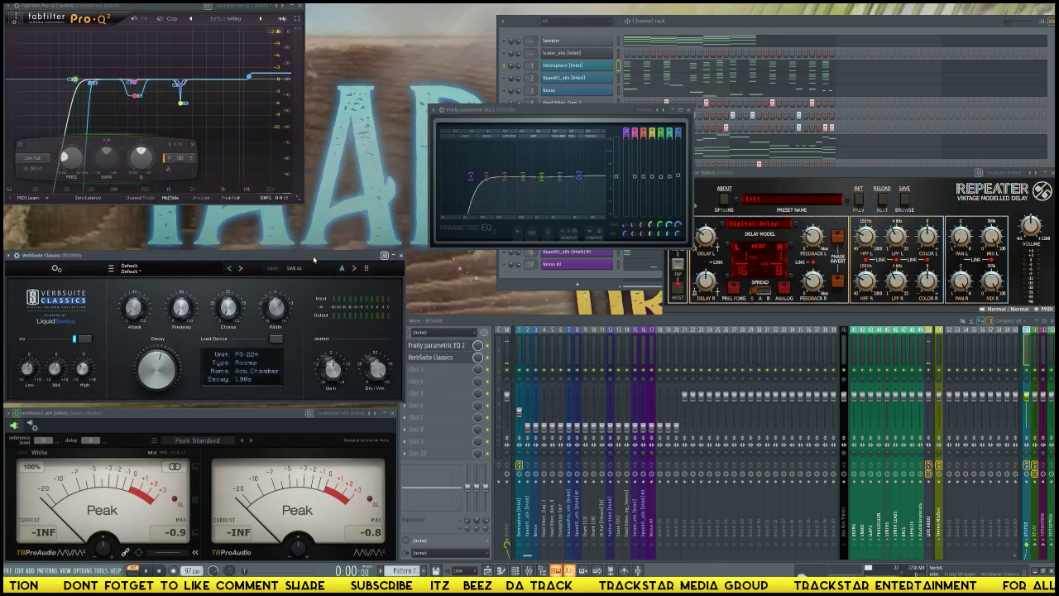
{"action": "left_click", "coordinate": [403, 258]}
- Play the pattern, select the Xpand!2 mixer track and unmute the Xpand!2 channel beside Omnisphere
{"action": "key", "text": "space"}
{"action": "left_click", "coordinate": [524, 358]}
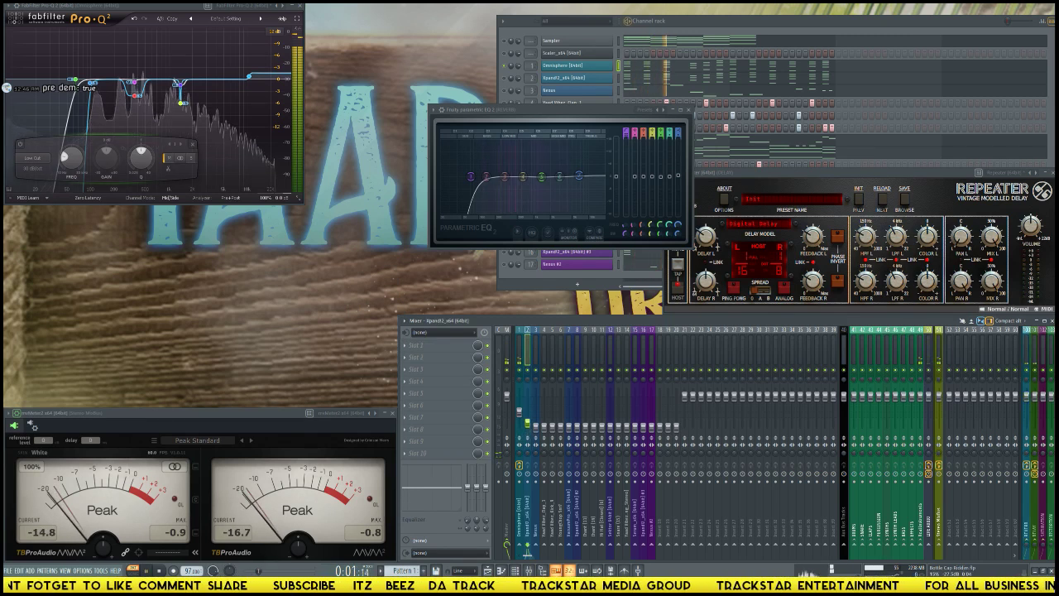
{"action": "key", "text": "space"}
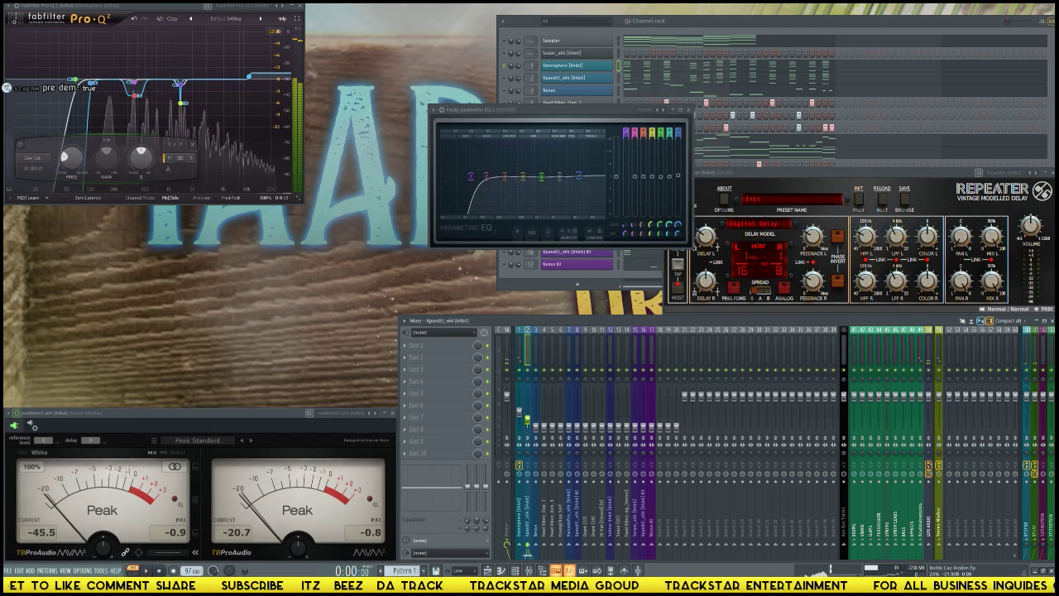
{"action": "left_click", "coordinate": [506, 82]}
{"action": "key", "text": "space"}
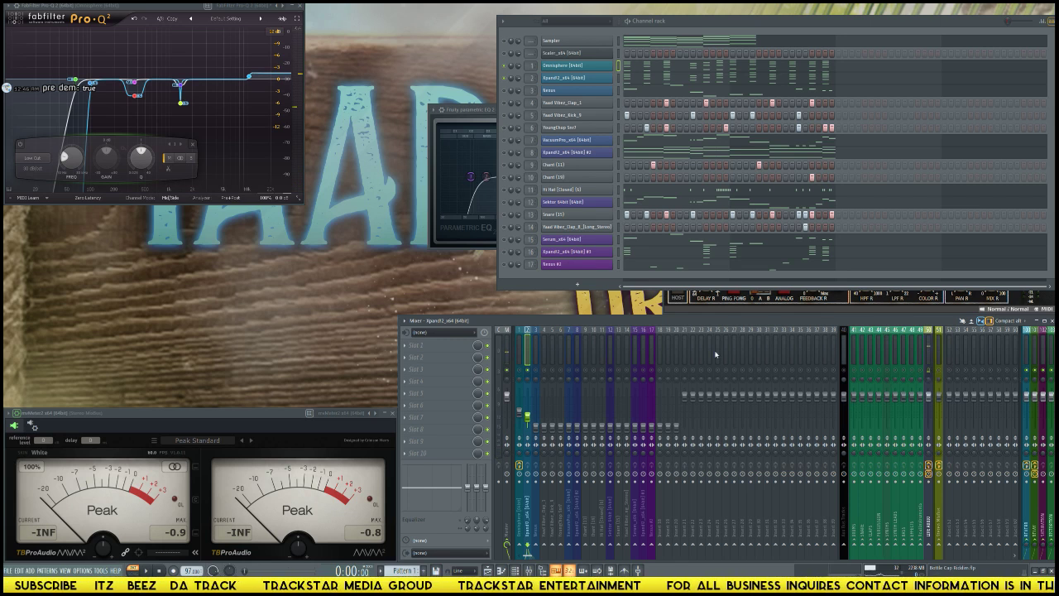
- Raise the Xpand!2 mixer track's volume while the pattern plays and check the patch loaded in its instrument window
{"action": "key", "text": "space"}
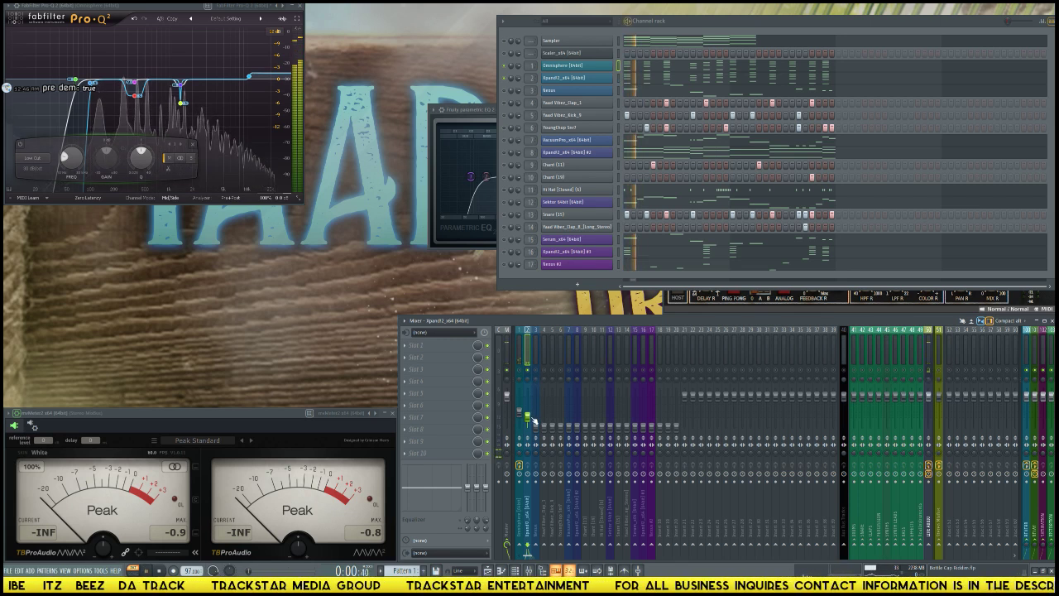
{"action": "left_click_drag", "start_coordinate": [528, 417], "coordinate": [528, 411]}
{"action": "key", "text": "space"}
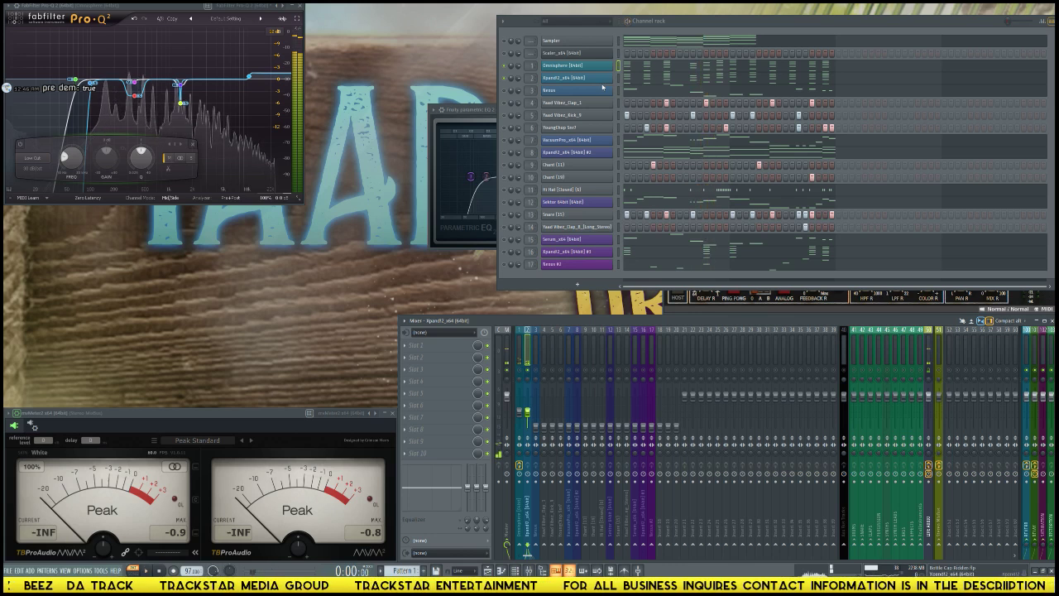
{"action": "left_click", "coordinate": [583, 77]}
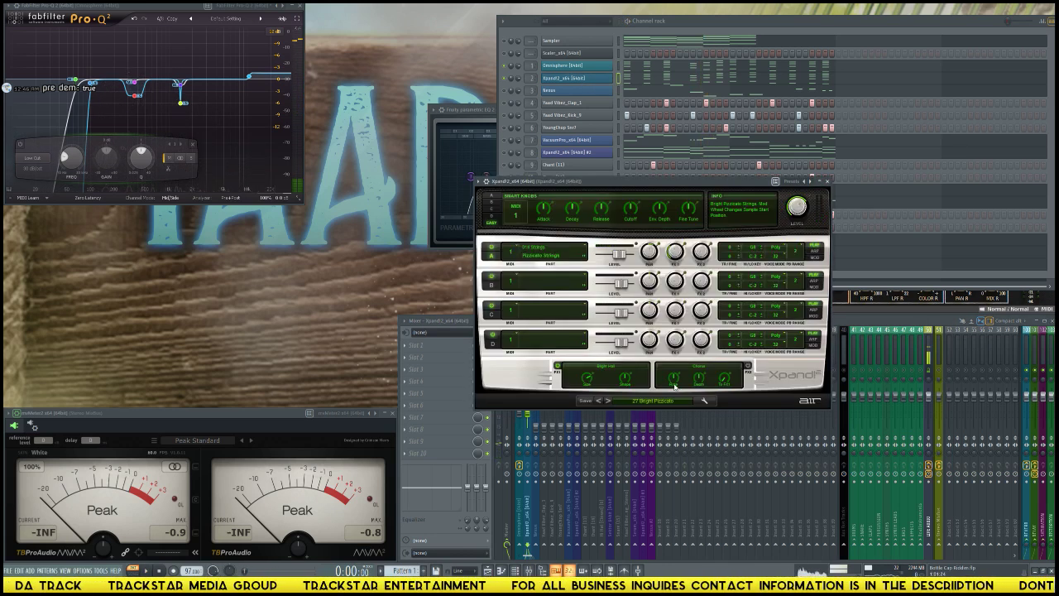
{"action": "left_click", "coordinate": [828, 181]}
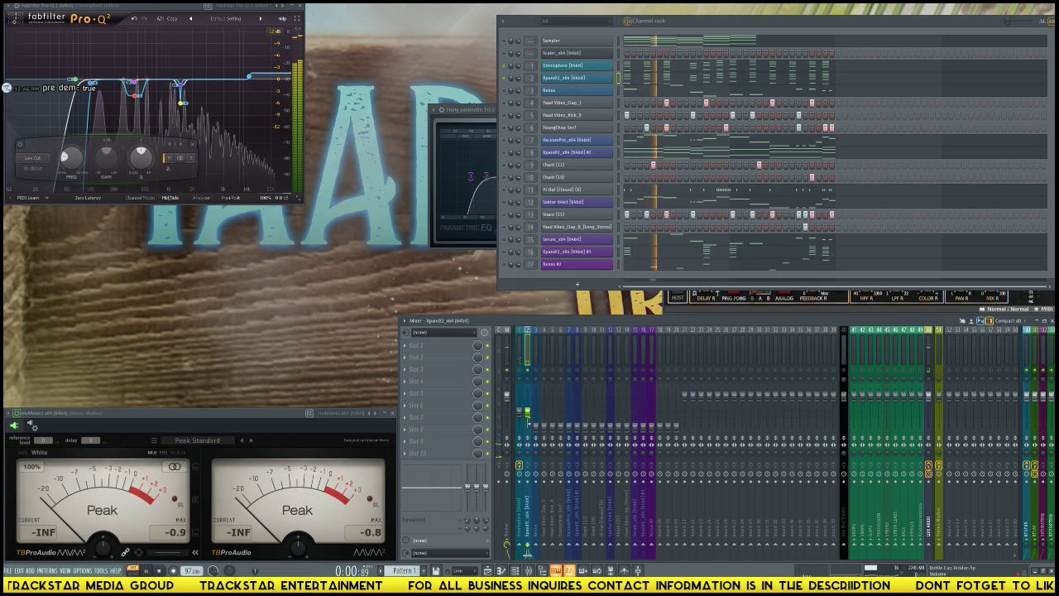
- Raise the Xpand!2 mixer track's volume slightly, load Fruity parametric EQ 2 in its first effect slot and audition the pattern
{"action": "left_click_drag", "start_coordinate": [528, 413], "coordinate": [533, 400]}
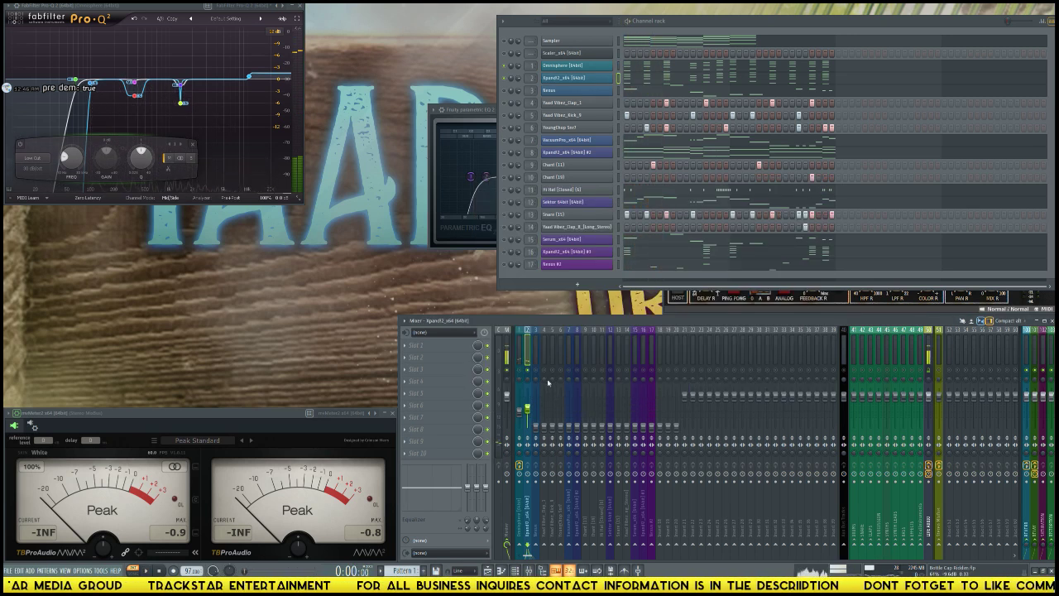
{"action": "left_click", "coordinate": [475, 358]}
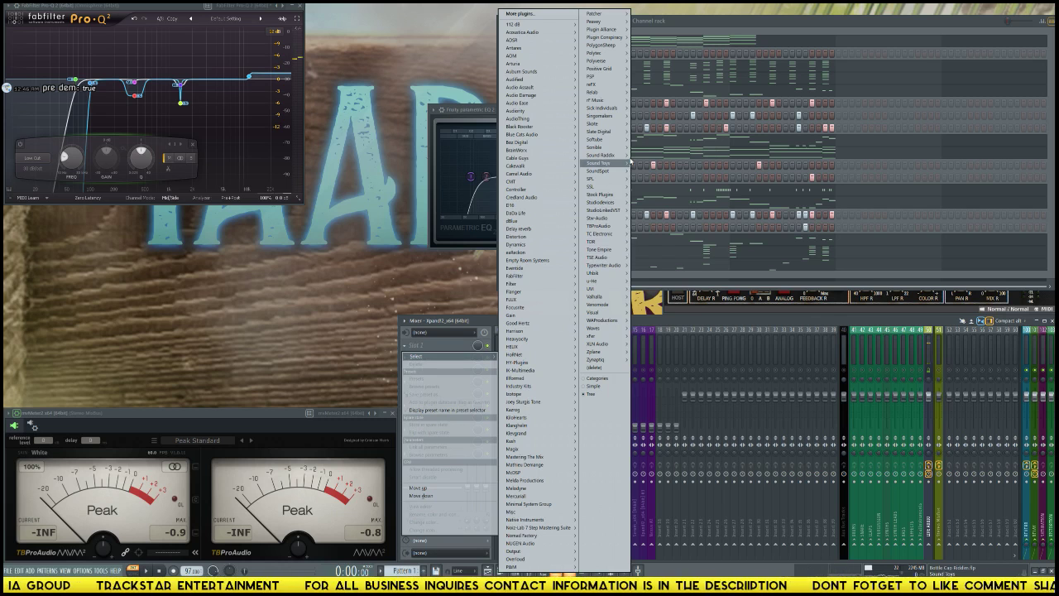
{"action": "mouse_move", "coordinate": [615, 182]}
{"action": "mouse_move", "coordinate": [656, 201]}
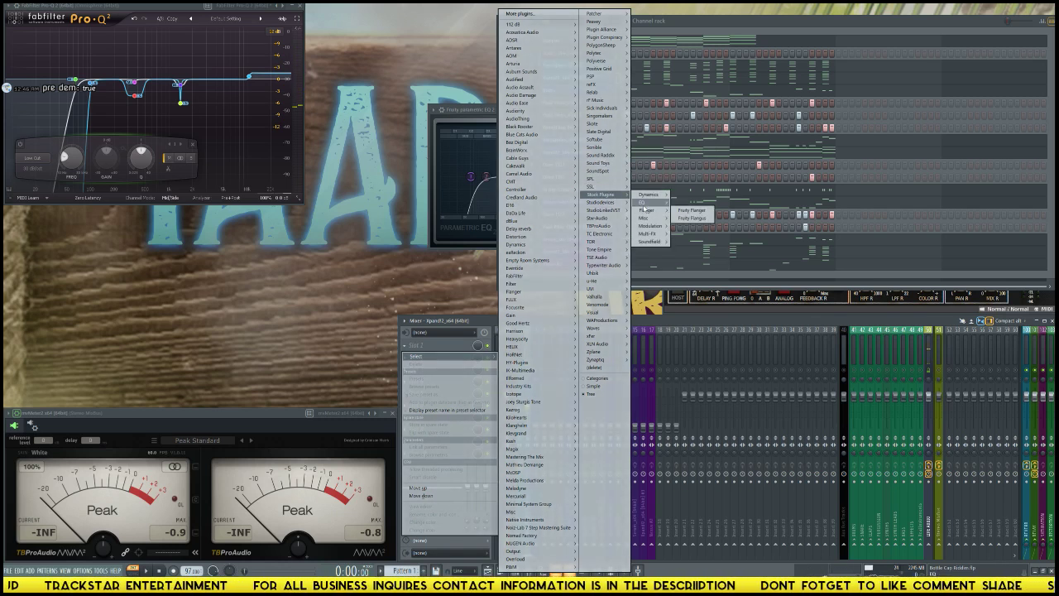
{"action": "left_click", "coordinate": [694, 205]}
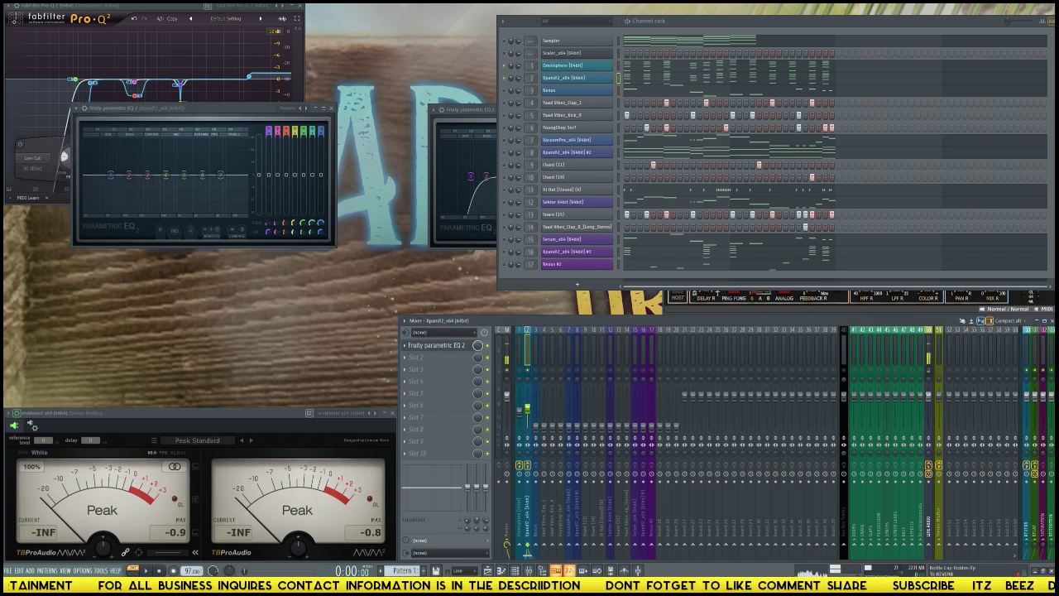
{"action": "key", "text": "space"}
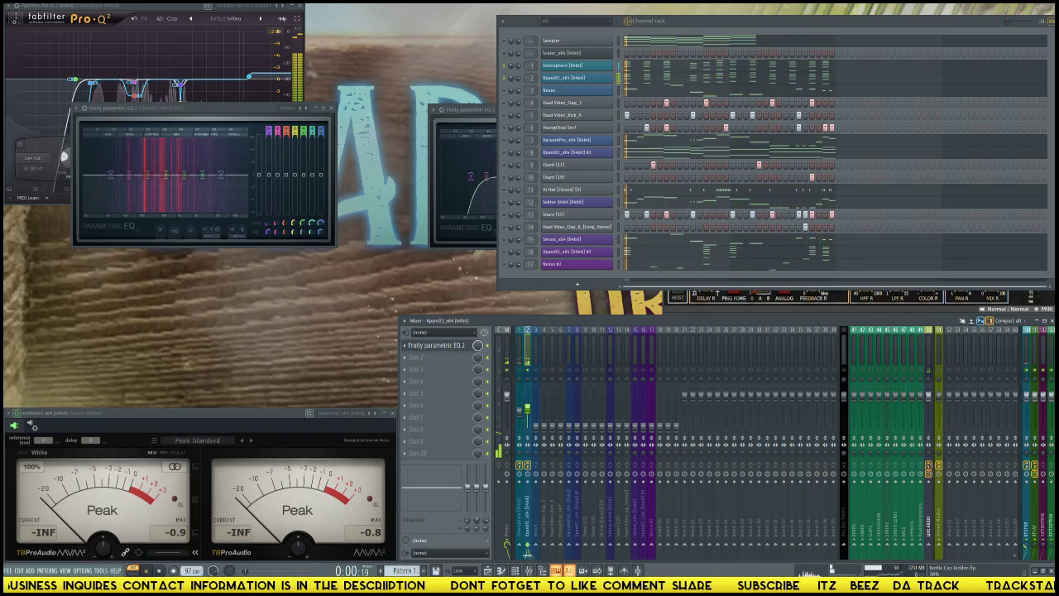
{"action": "key", "text": "space"}
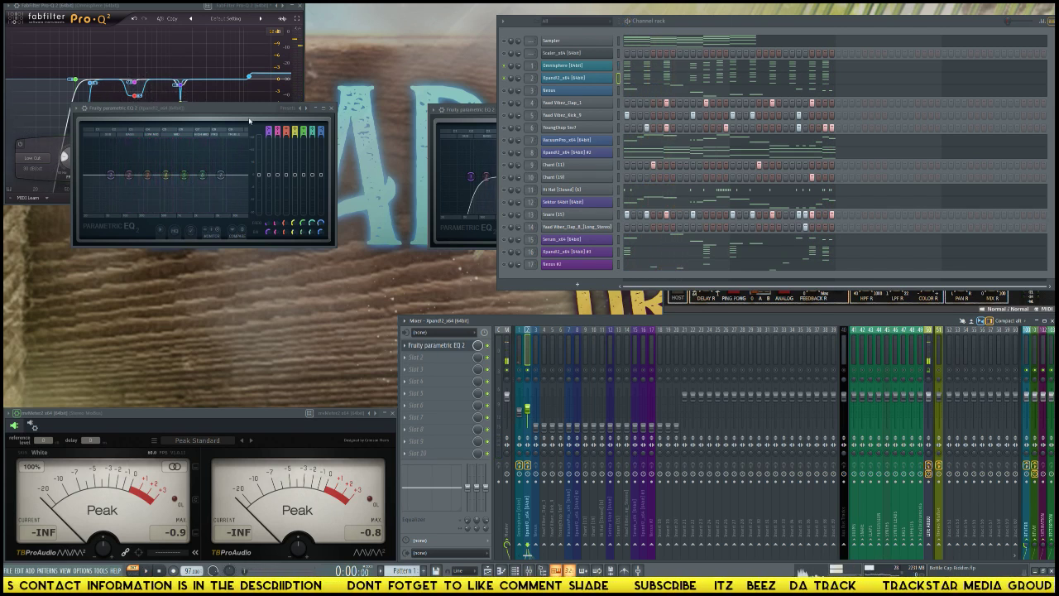
- Move the Xpand!2 EQ window clear, shape a low cut, slight upper-mid dip and high-shelf boost, and audition the curve
{"action": "left_click_drag", "start_coordinate": [252, 110], "coordinate": [560, 145]}
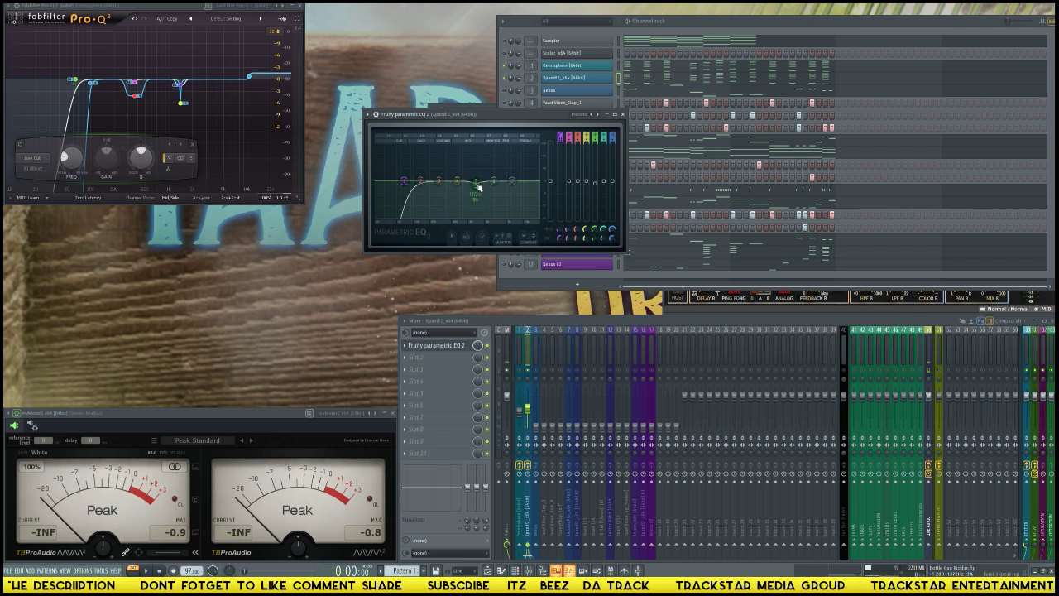
{"action": "left_click_drag", "start_coordinate": [513, 181], "coordinate": [512, 174]}
{"action": "key", "text": "space"}
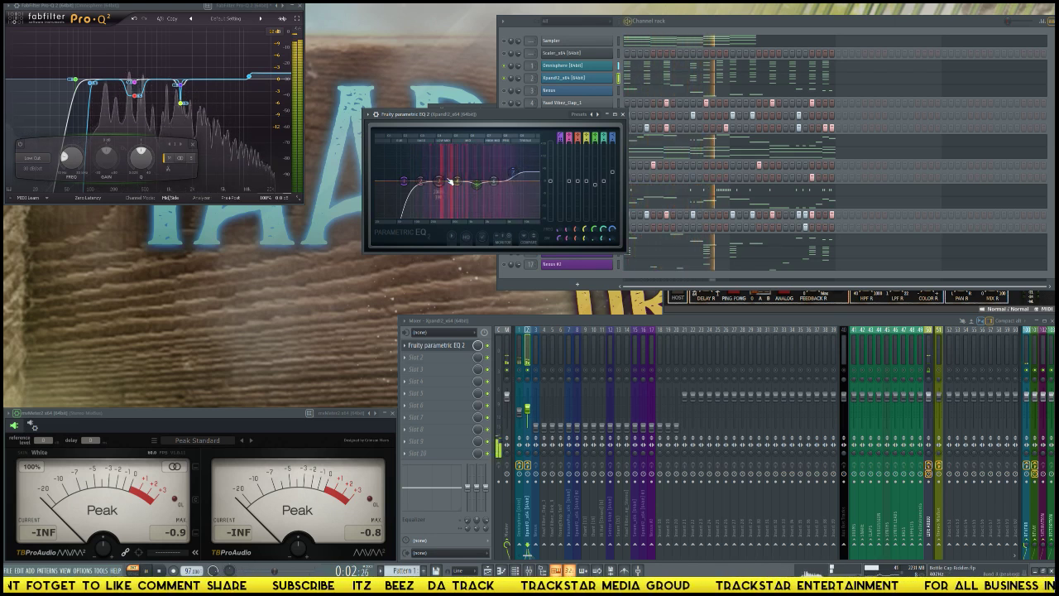
{"action": "key", "text": "space"}
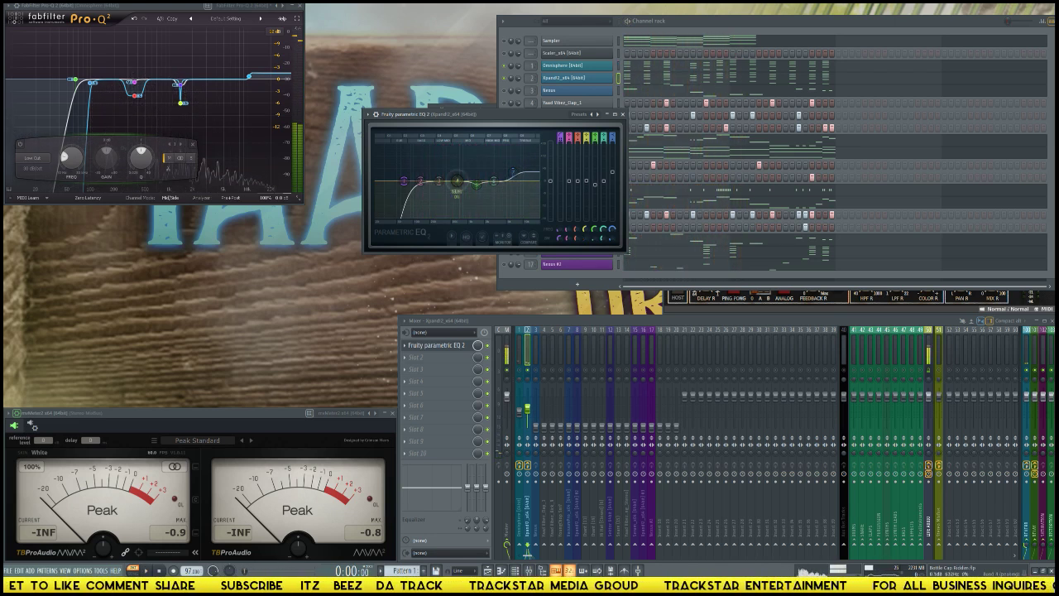
- Sweep EQ band 4 on Xpand!2 with a narrow boost and settle it at about 1 dB near 630 Hz during playback
{"action": "key", "text": "space"}
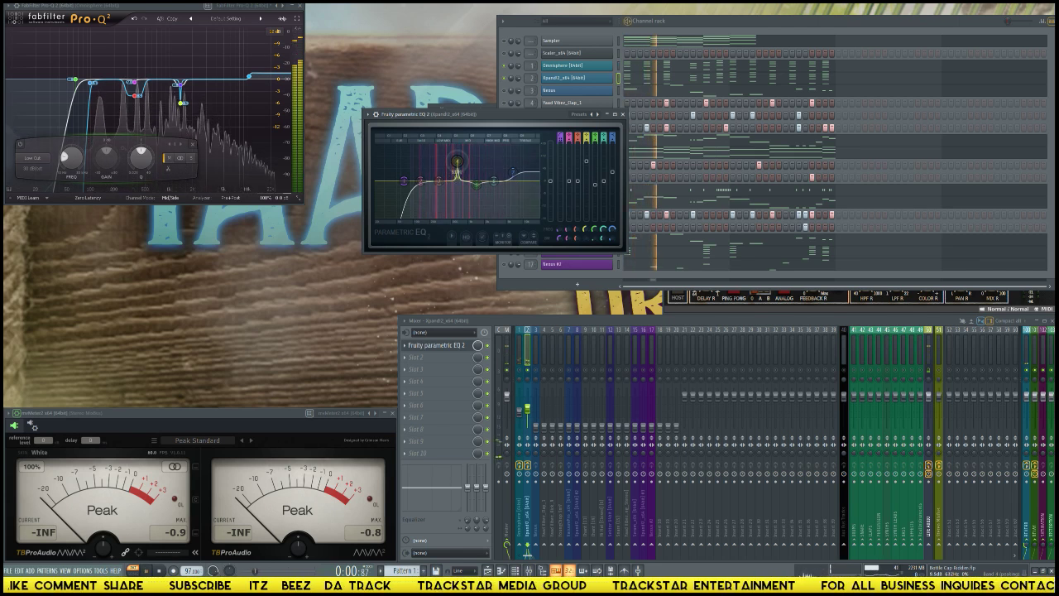
{"action": "key", "text": "space"}
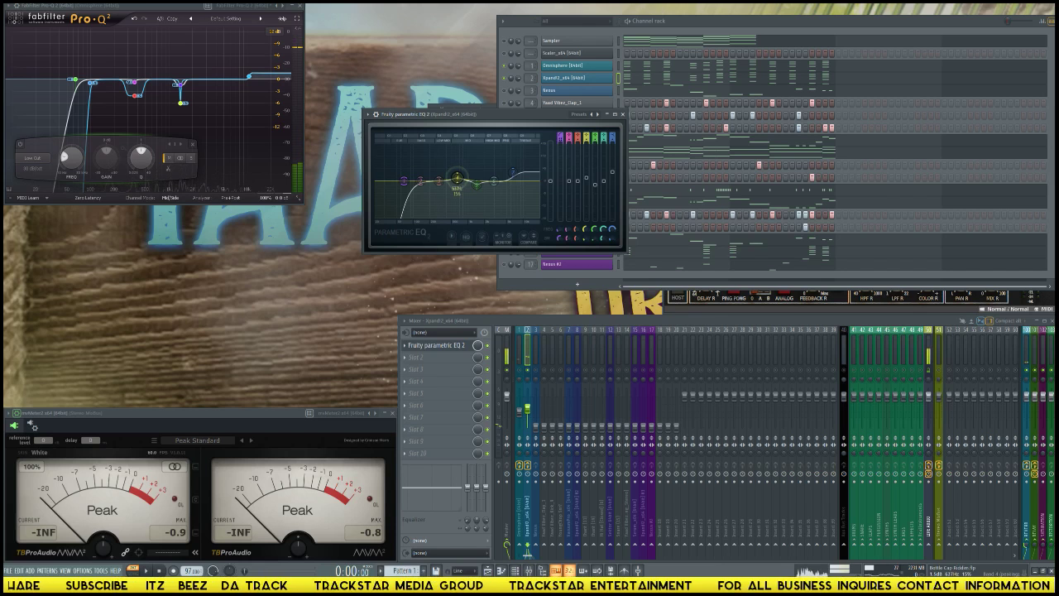
{"action": "key", "text": "space"}
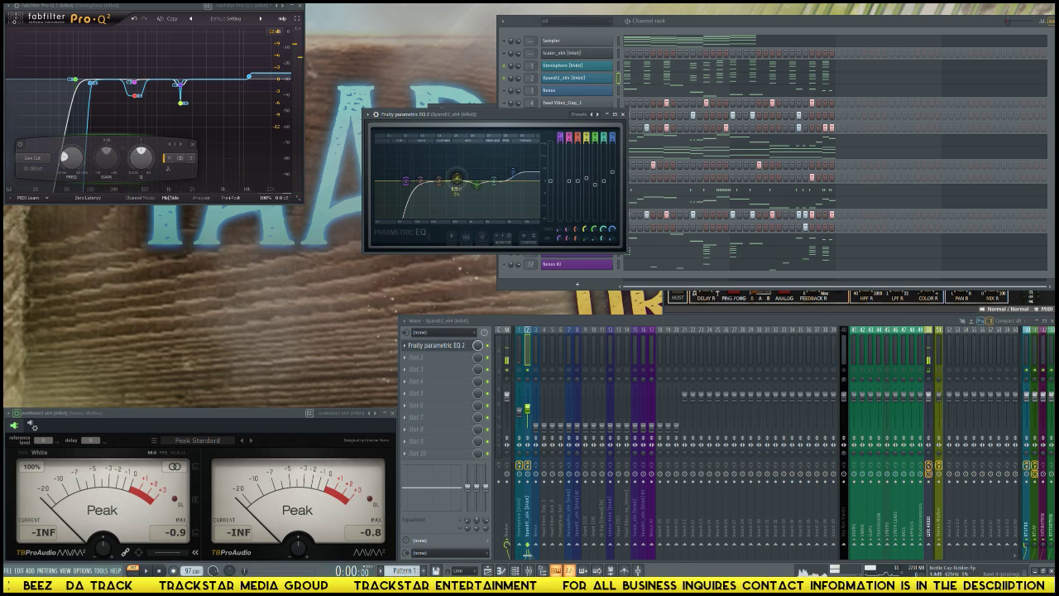
{"action": "key", "text": "space"}
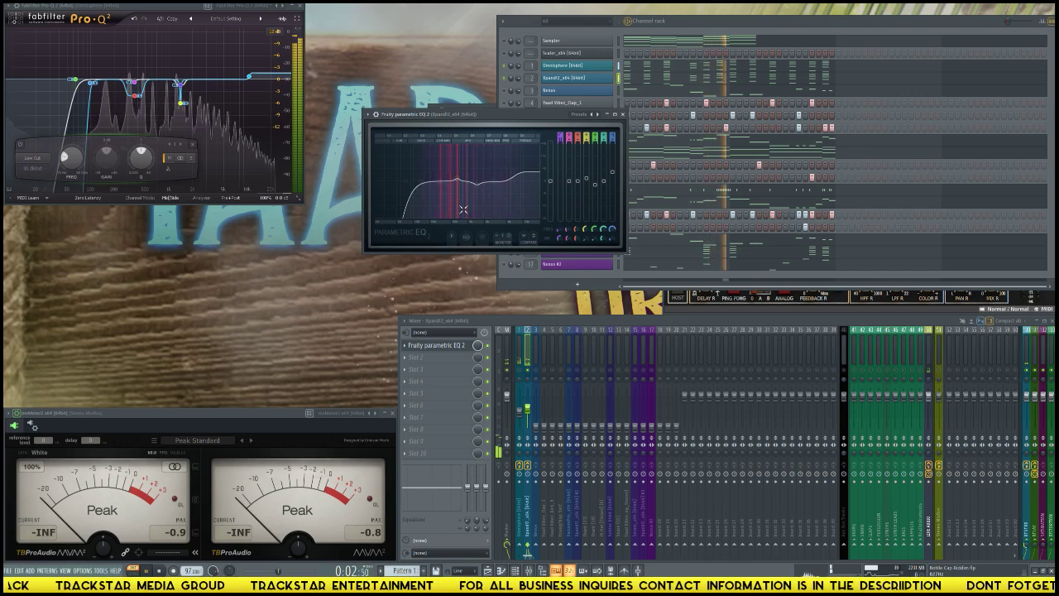
{"action": "key", "text": "space"}
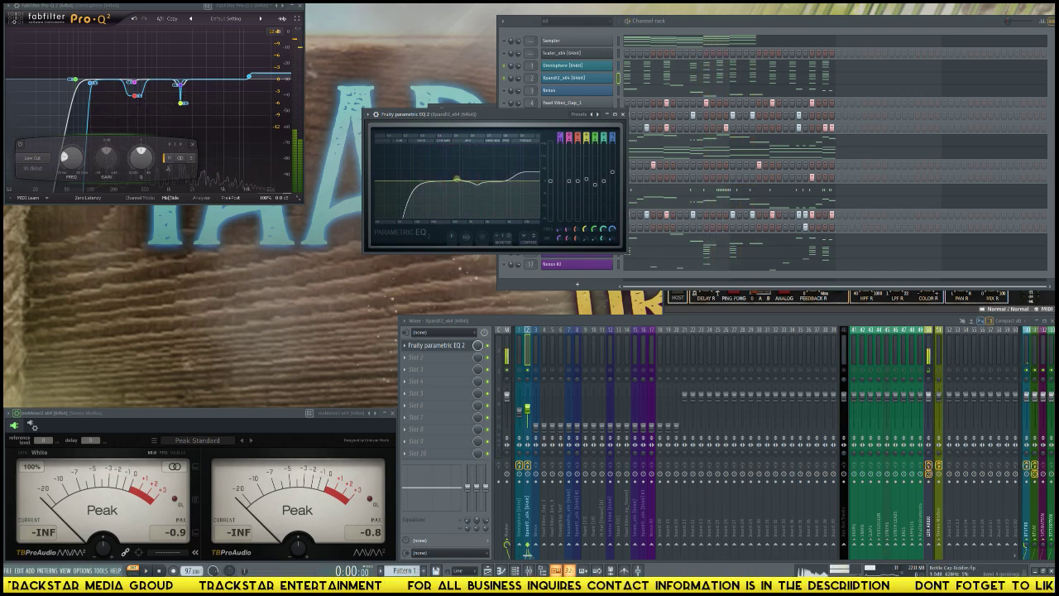
{"action": "key", "text": "space"}
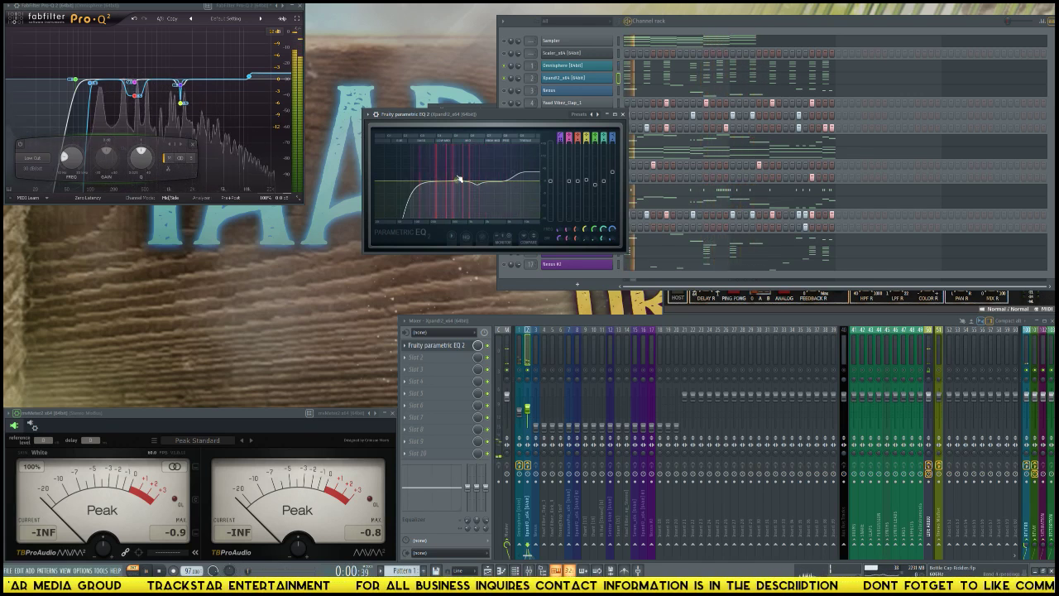
{"action": "key", "text": "space"}
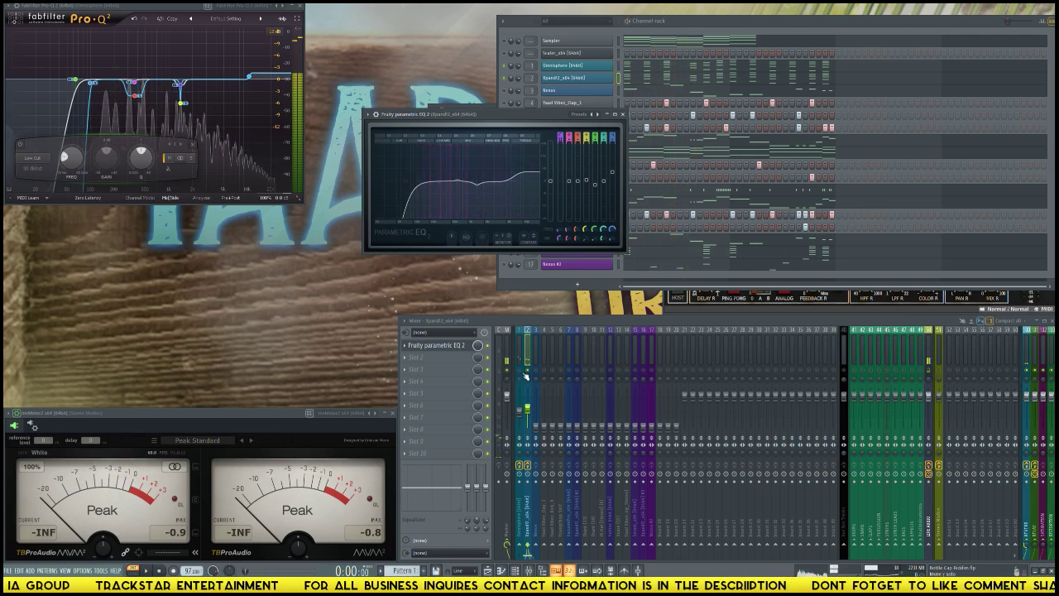
- Select and audition the Omnisphere mixer track, and load TBProAudio's ST1 x64 stereo tool in its second effect slot
{"action": "left_click", "coordinate": [521, 382]}
{"action": "key", "text": "space"}
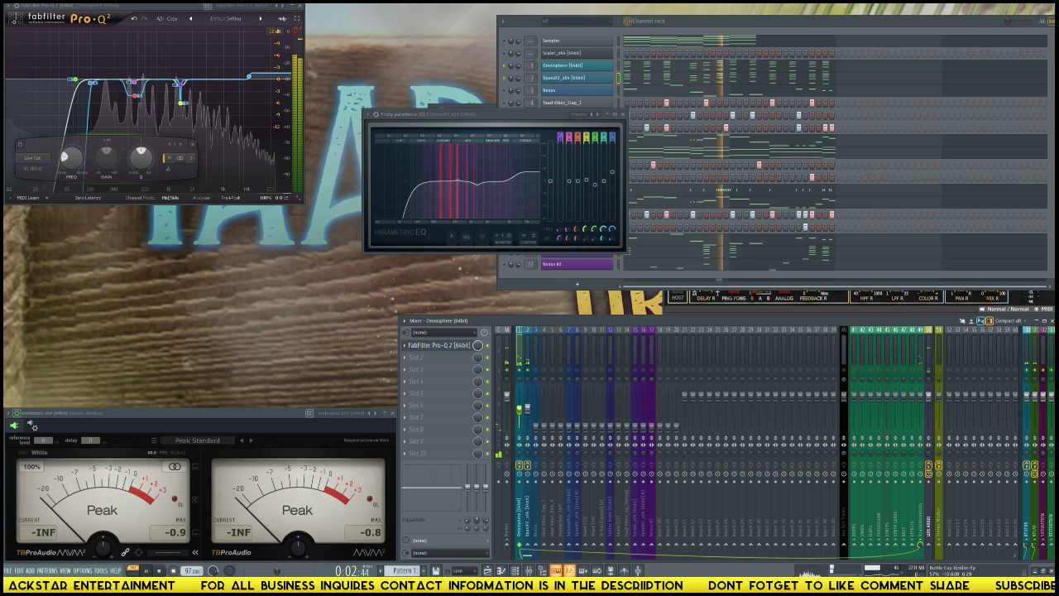
{"action": "key", "text": "space"}
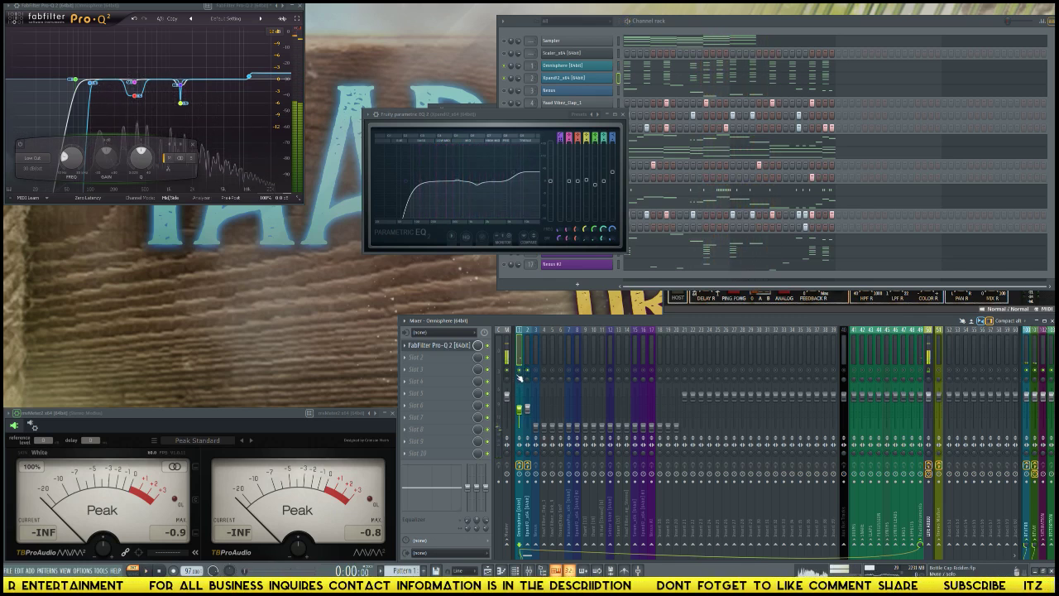
{"action": "left_click", "coordinate": [428, 358]}
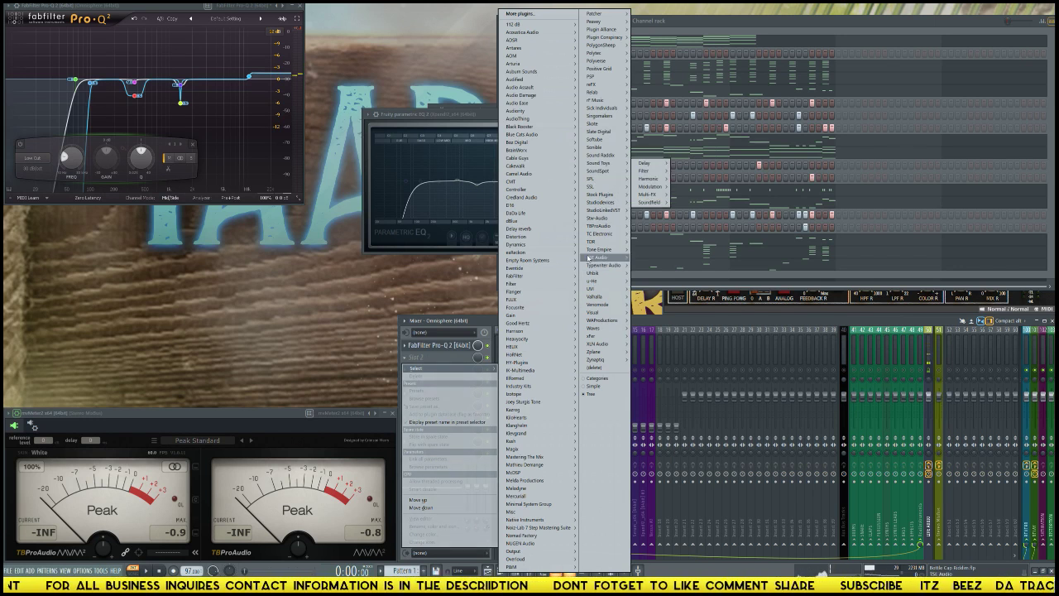
{"action": "mouse_move", "coordinate": [608, 226]}
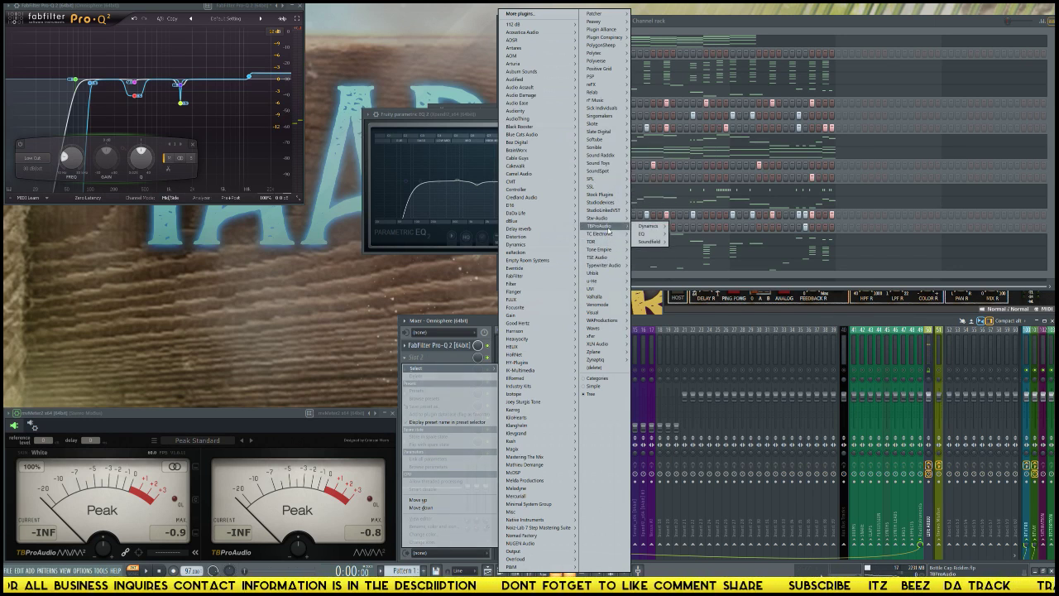
{"action": "mouse_move", "coordinate": [658, 242]}
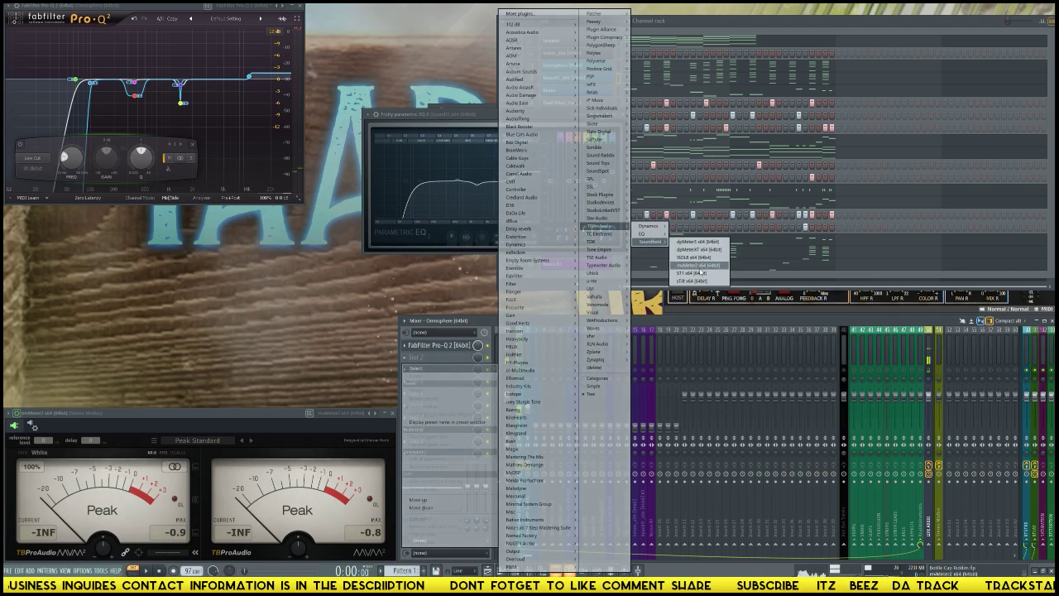
{"action": "left_click", "coordinate": [691, 274]}
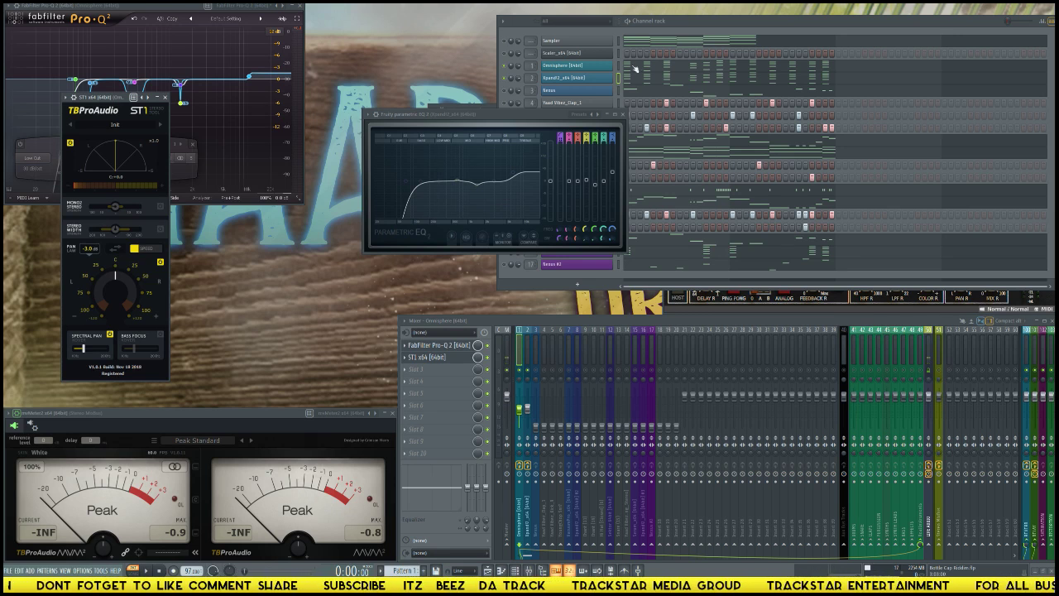
- Place the ST1 window beside the channel rack, enable its Stereo Width during playback, and reselect Omnisphere after checking Xpand!2
{"action": "left_click_drag", "start_coordinate": [102, 96], "coordinate": [517, 35]}
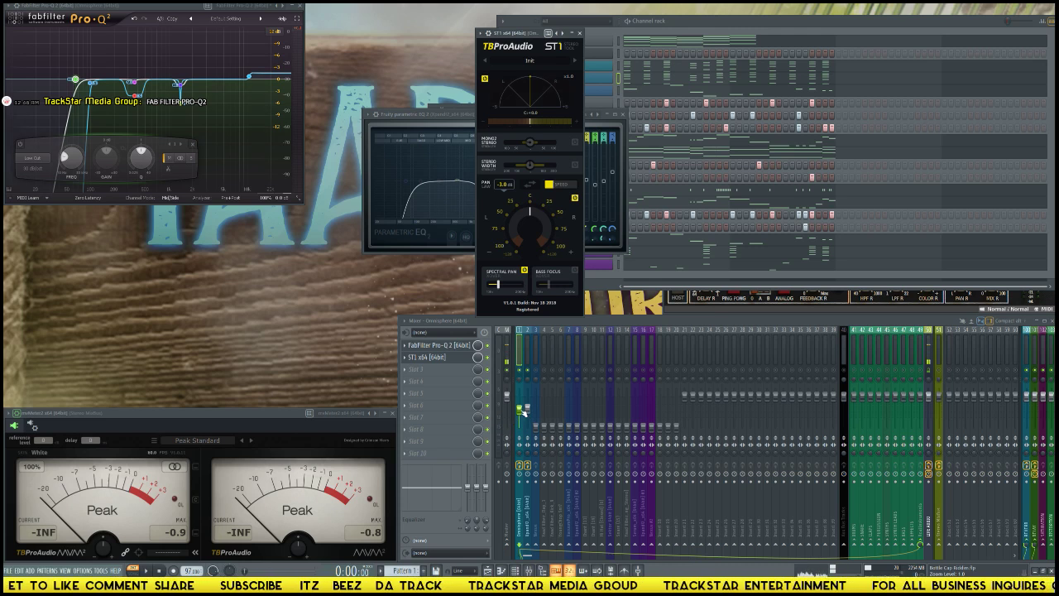
{"action": "key", "text": "space"}
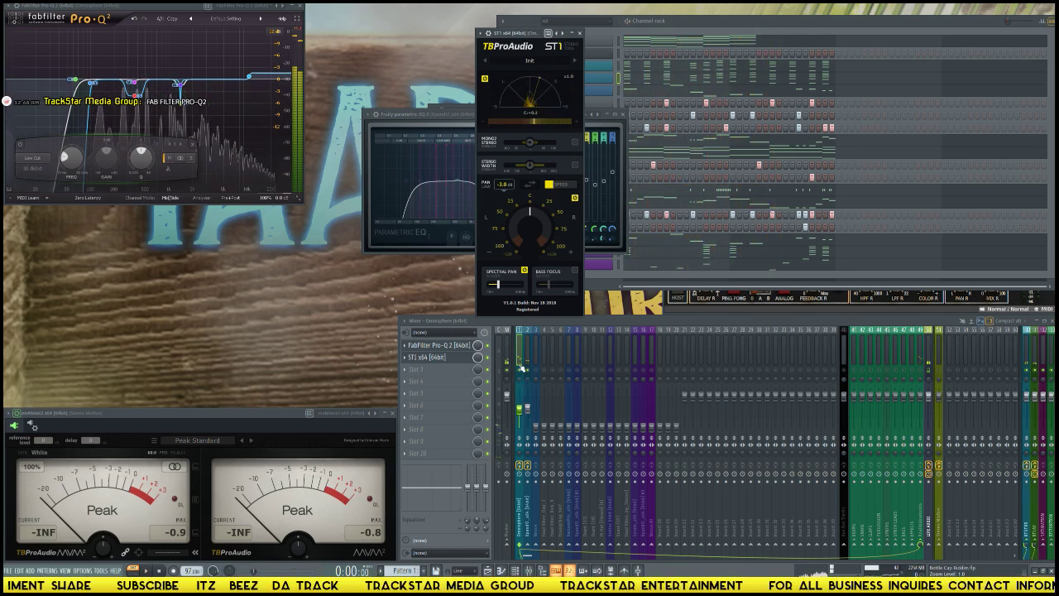
{"action": "left_click_drag", "start_coordinate": [539, 36], "coordinate": [564, 33]}
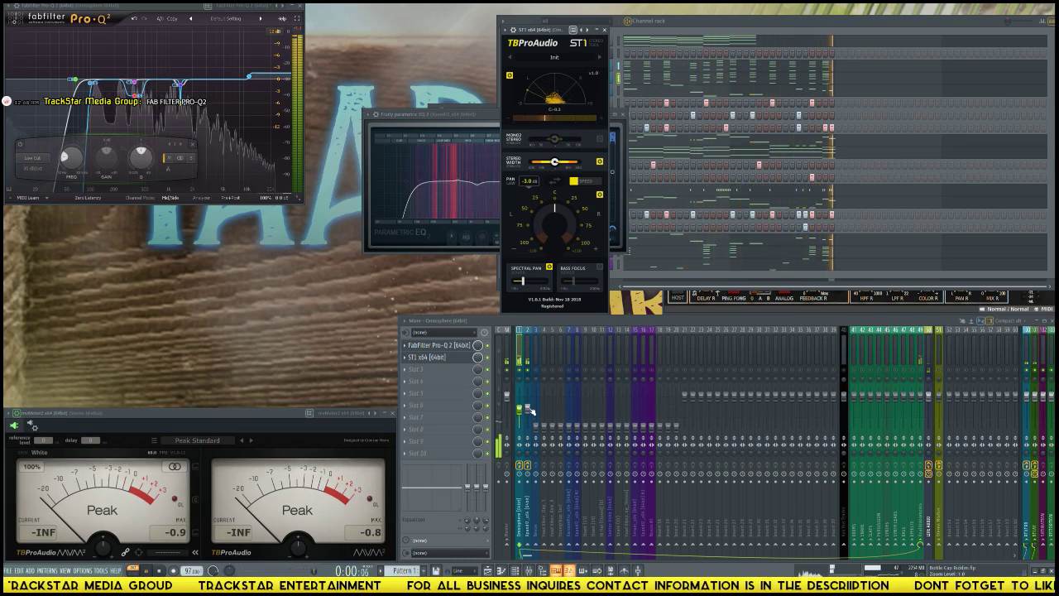
{"action": "left_click", "coordinate": [532, 379]}
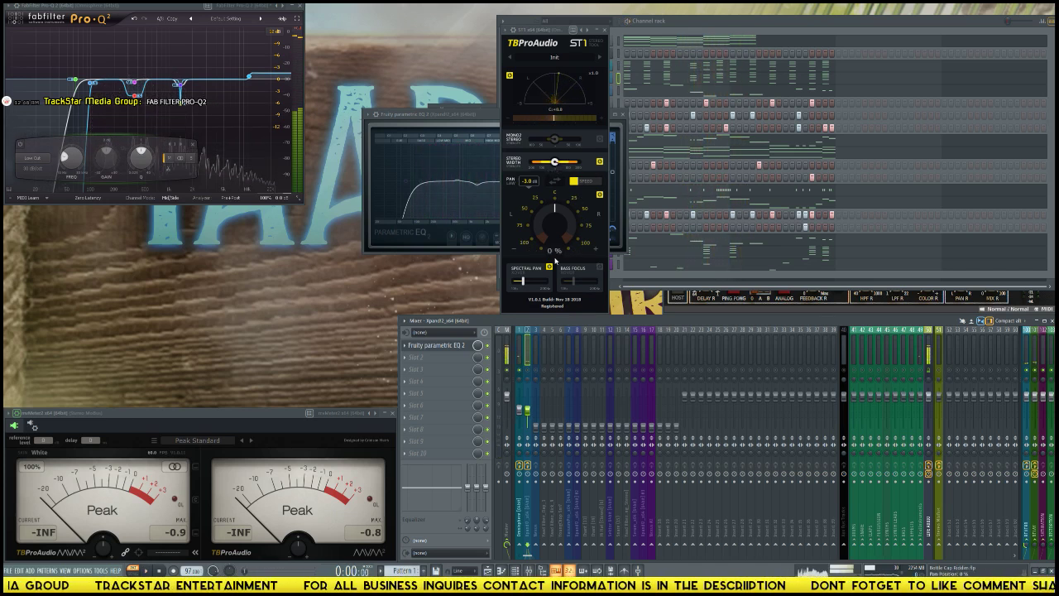
{"action": "left_click", "coordinate": [519, 374]}
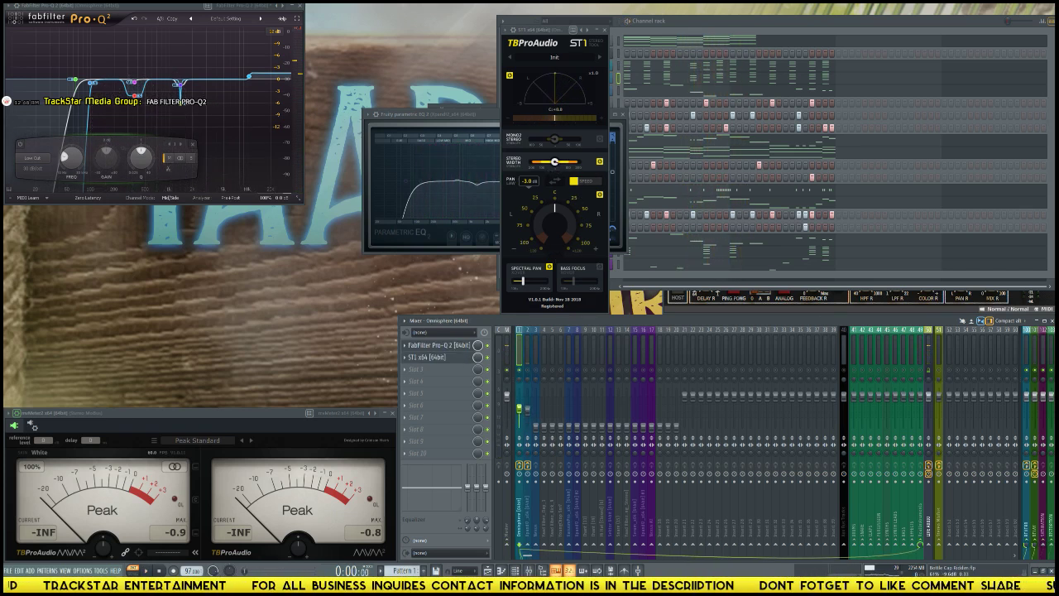
- Try ST1's Mono2Stereo effect together with a Stereo Width of 79% on Omnisphere during playback
{"action": "key", "text": "space"}
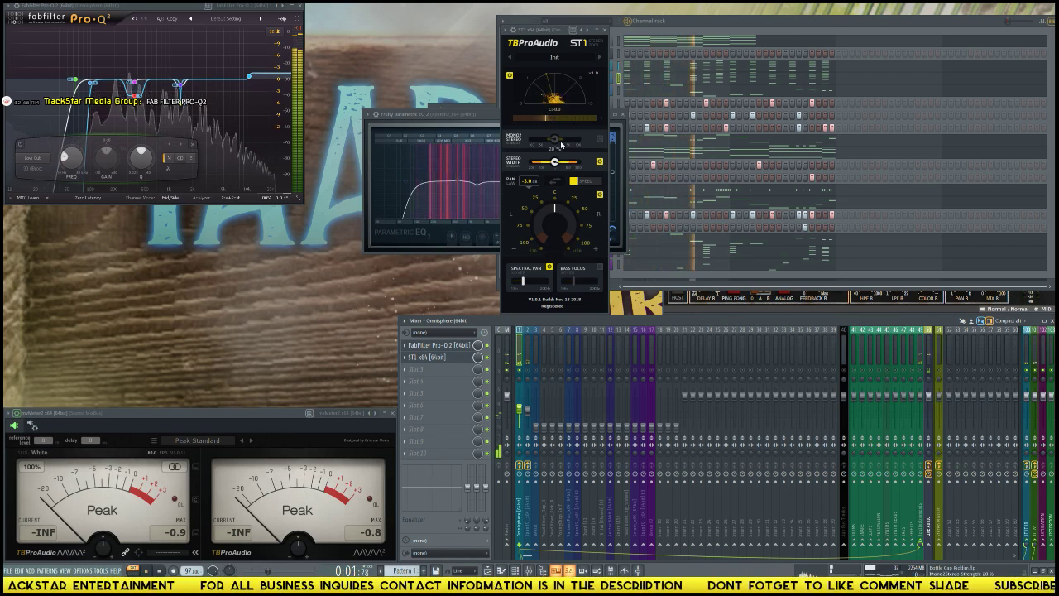
{"action": "key", "text": "space"}
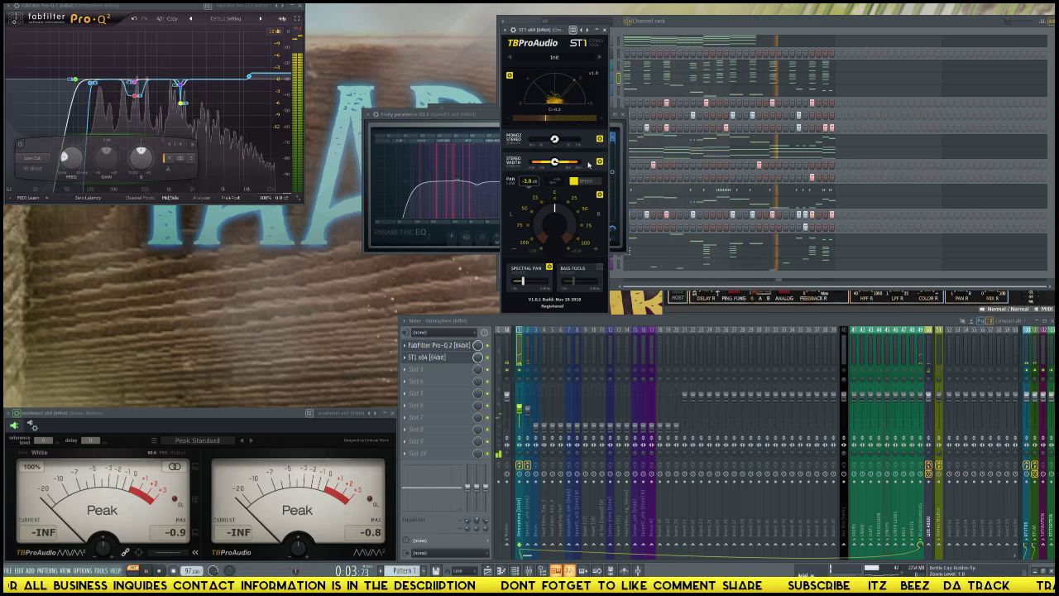
{"action": "left_click_drag", "start_coordinate": [578, 162], "coordinate": [569, 164]}
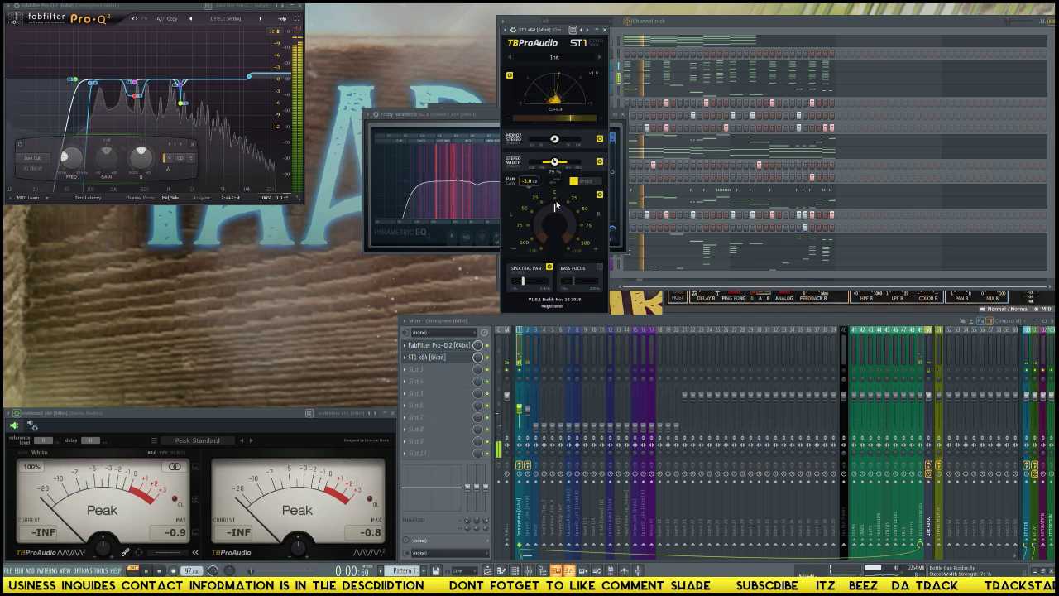
- Switch off ST1's Stereo Width, Mono2Stereo, Pan and Spectral Pan modules on the Omnisphere track
{"action": "left_click", "coordinate": [599, 161]}
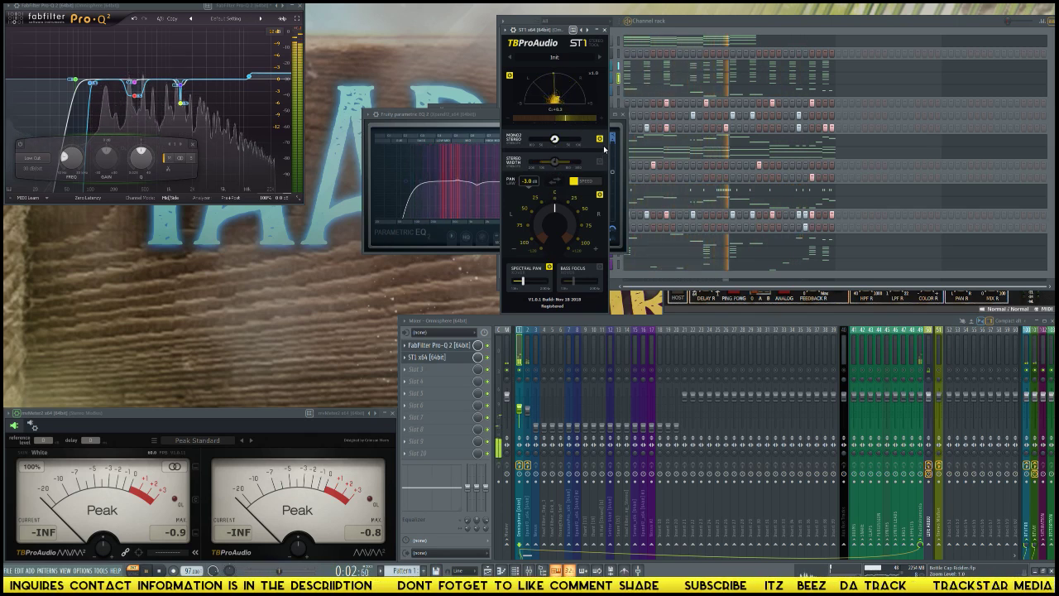
{"action": "left_click", "coordinate": [600, 139]}
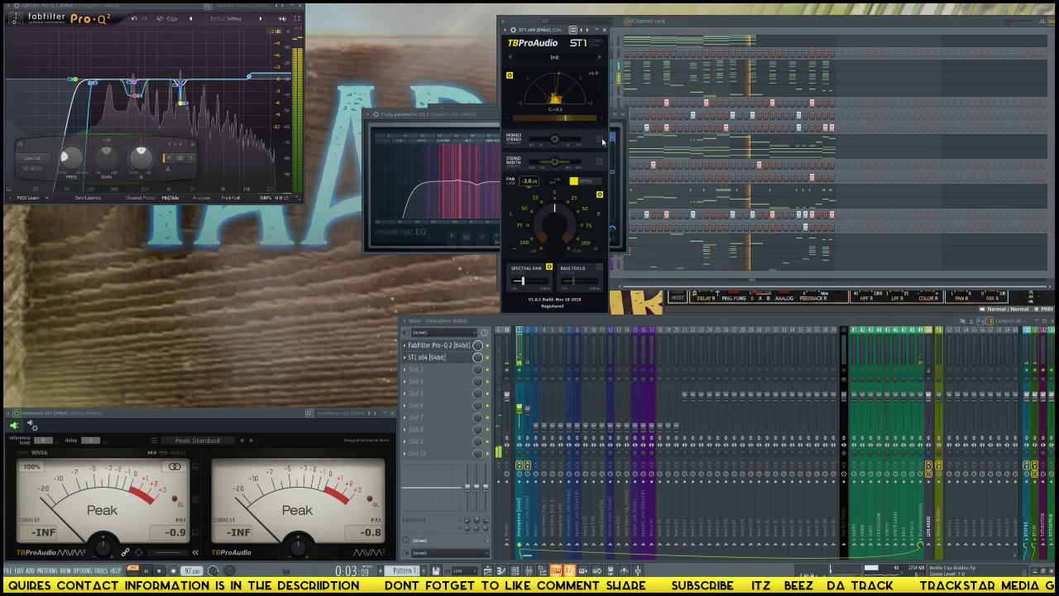
{"action": "left_click", "coordinate": [599, 195]}
{"action": "left_click", "coordinate": [549, 268]}
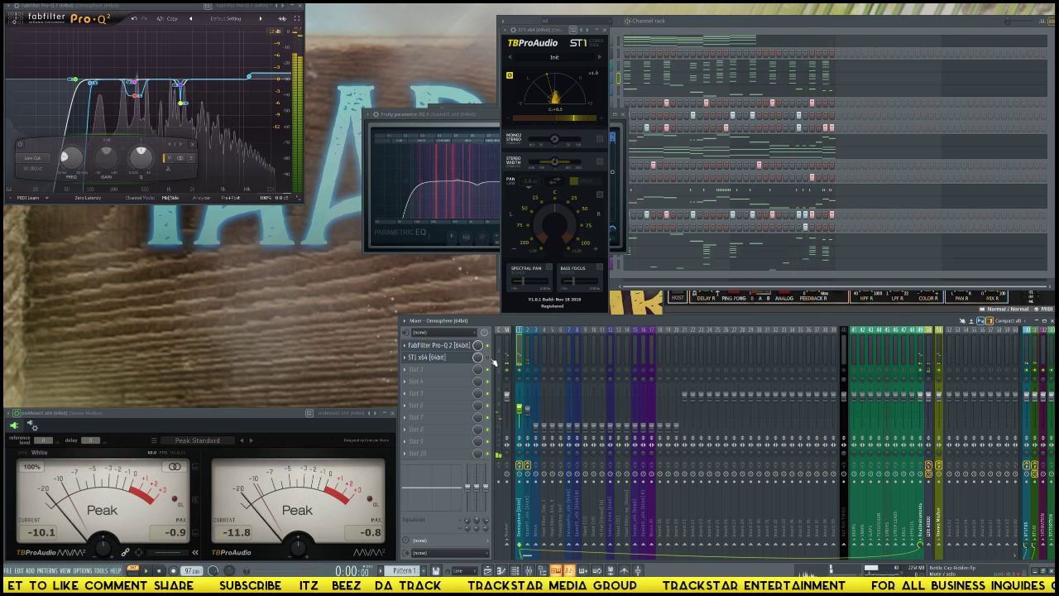
- Audition Omnisphere through ST1, stop playback, and set only the Stereo Width module active at 110%
{"action": "key", "text": "space"}
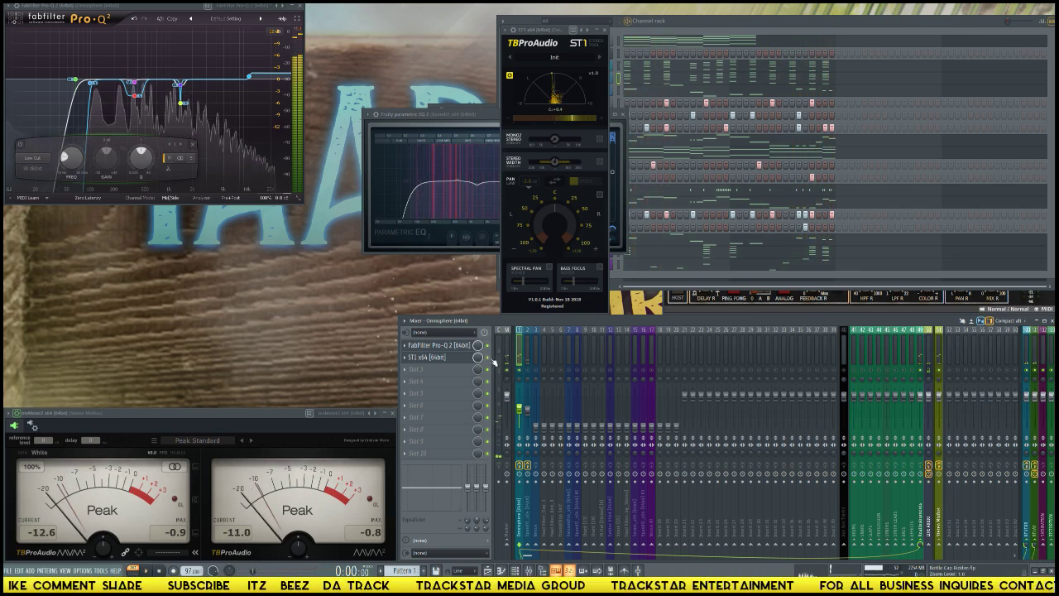
{"action": "key", "text": "space"}
{"action": "key", "text": "space"}
{"action": "left_click_drag", "start_coordinate": [556, 163], "coordinate": [558, 163]}
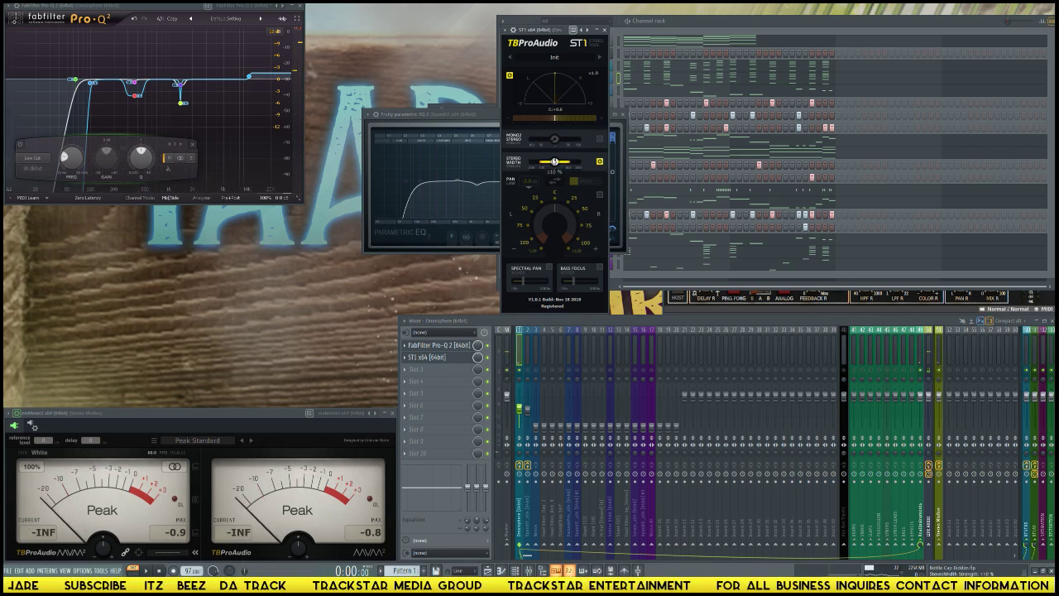
- Enable ST1's Mono2Stereo module on Omnisphere alongside Stereo Width and adjust its amount during playback
{"action": "key", "text": "space"}
{"action": "left_click_drag", "start_coordinate": [551, 158], "coordinate": [554, 161]}
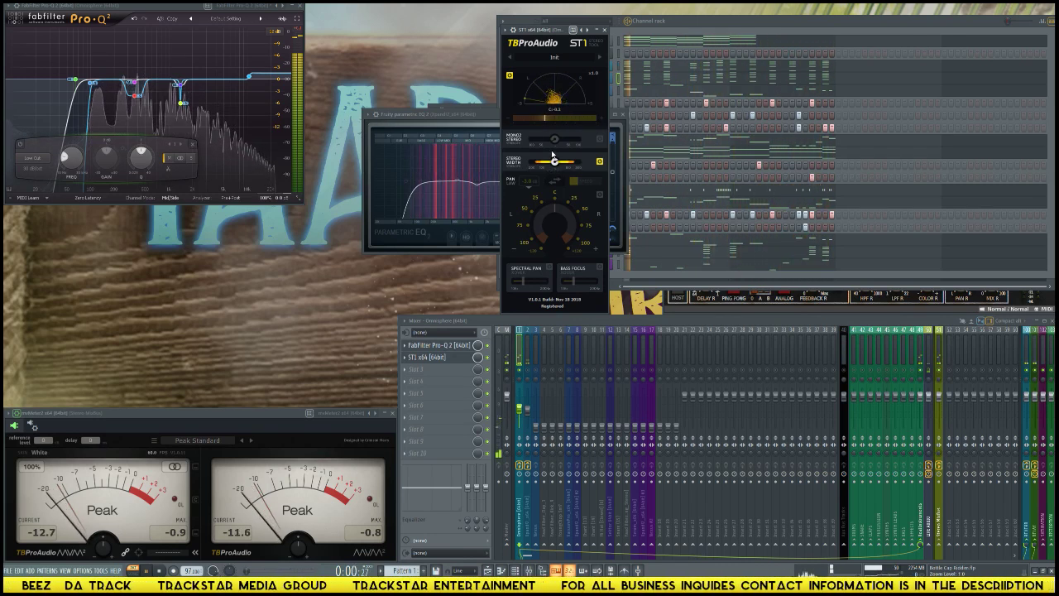
{"action": "left_click", "coordinate": [600, 139]}
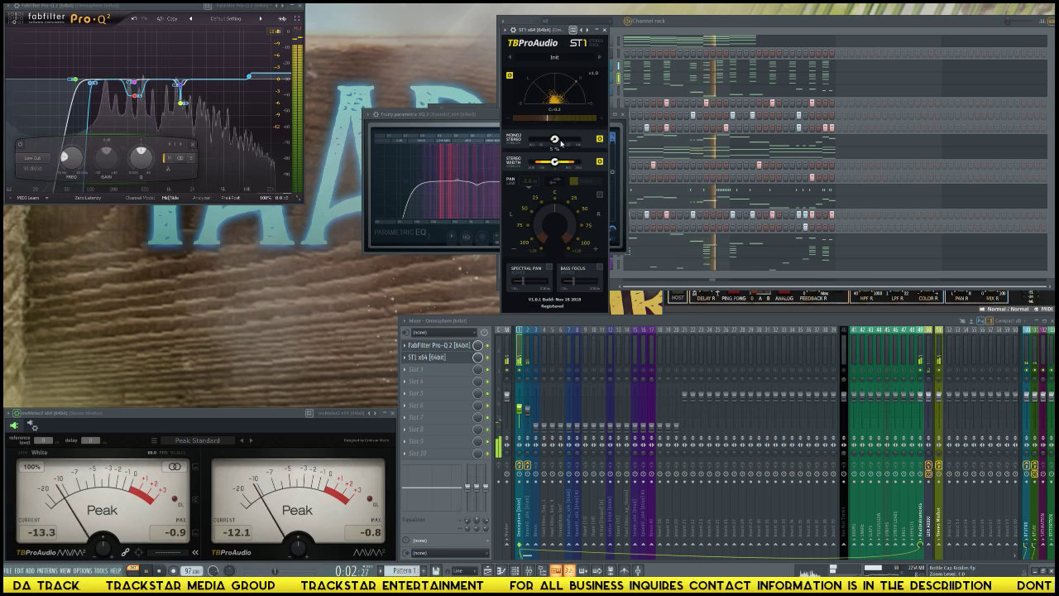
{"action": "left_click_drag", "start_coordinate": [555, 140], "coordinate": [561, 91]}
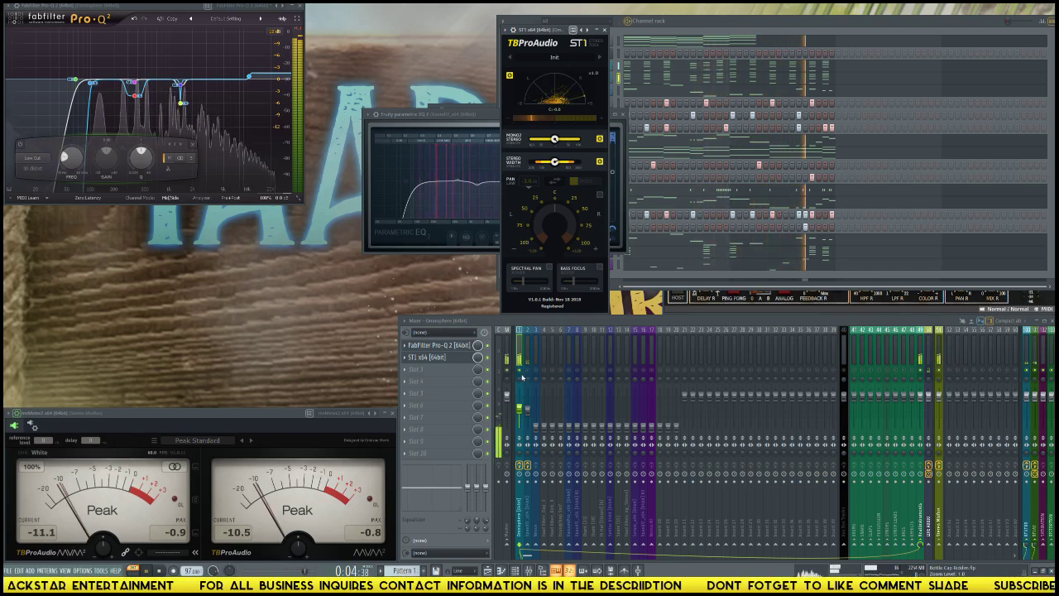
- Audition the widened Omnisphere against Xpand!2 by starting and stopping playback several times
{"action": "key", "text": "space"}
{"action": "key", "text": "space"}
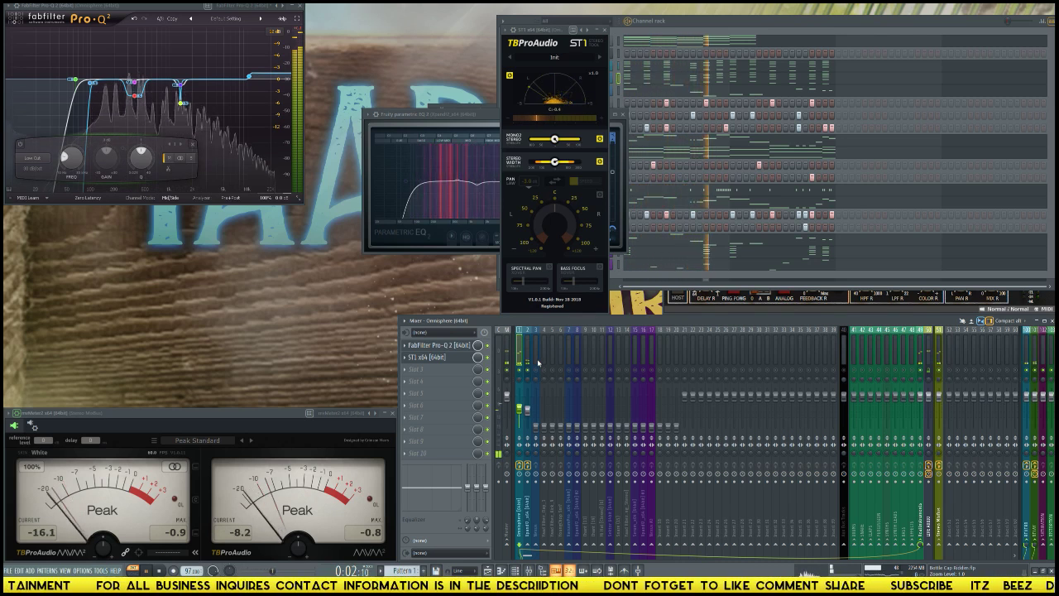
{"action": "key", "text": "space"}
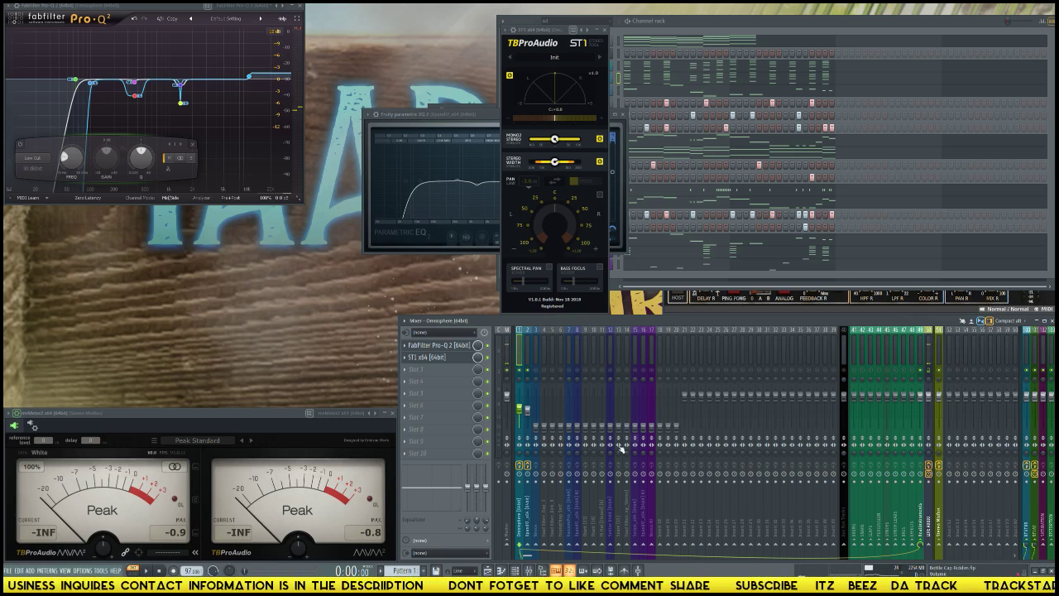
{"action": "key", "text": "space"}
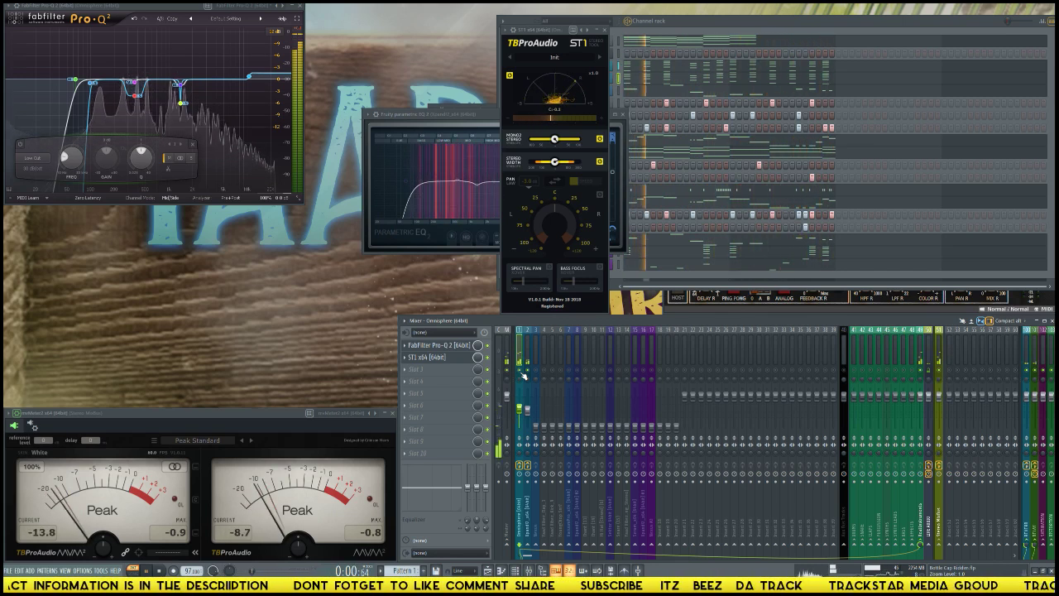
{"action": "key", "text": "space"}
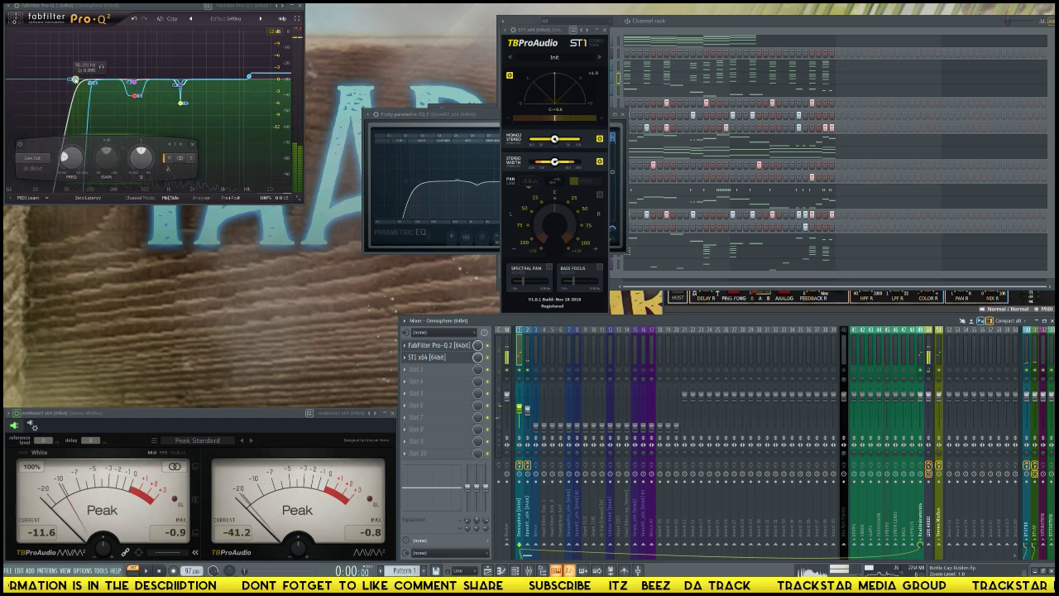
- Raise the low-cut frequency in Omnisphere's FabFilter Pro-Q 2 slightly during playback
{"action": "key", "text": "space"}
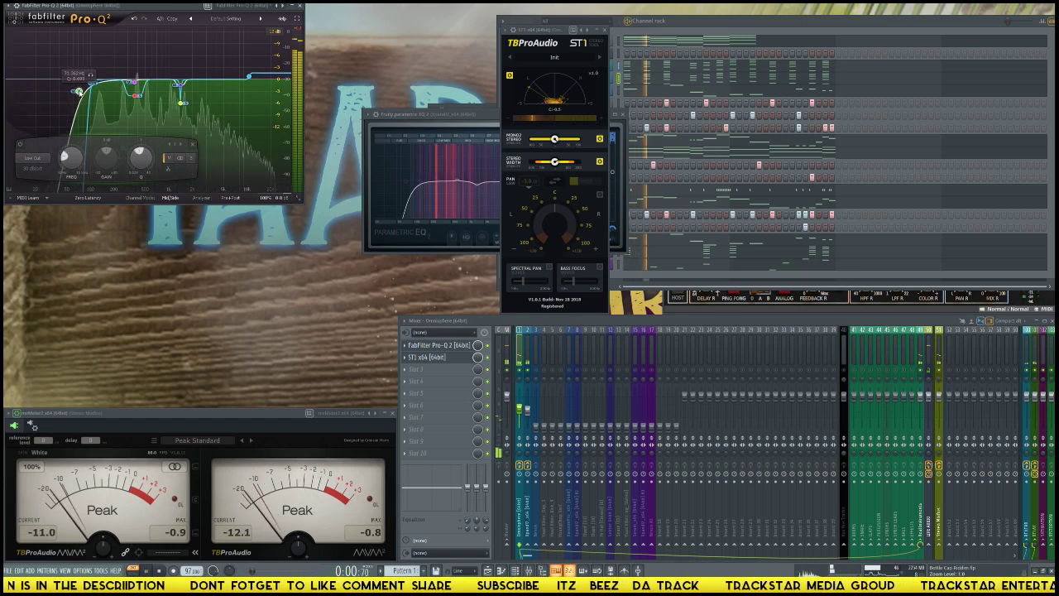
{"action": "left_click_drag", "start_coordinate": [77, 91], "coordinate": [81, 92]}
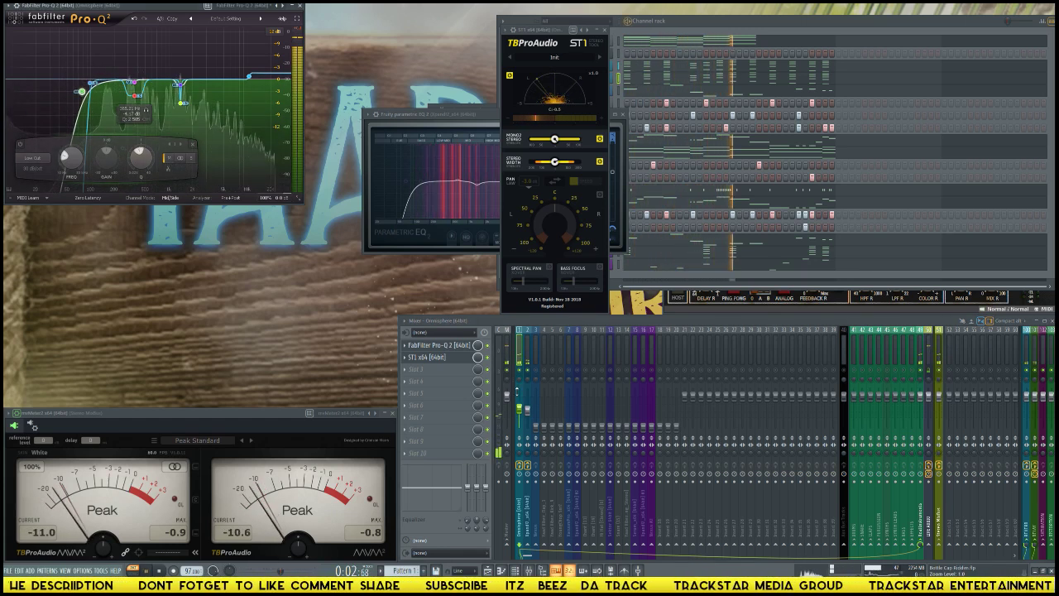
{"action": "key", "text": "space"}
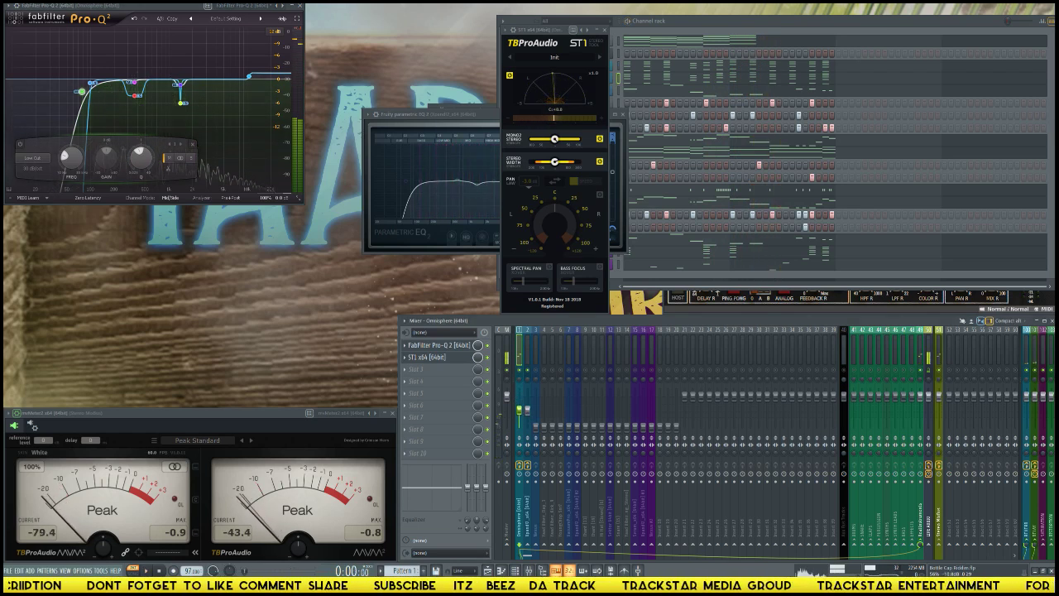
- Fine-tune the mixer levels of Xpand!2 and Omnisphere against each other during playback
{"action": "left_click", "coordinate": [527, 414]}
{"action": "key", "text": "space"}
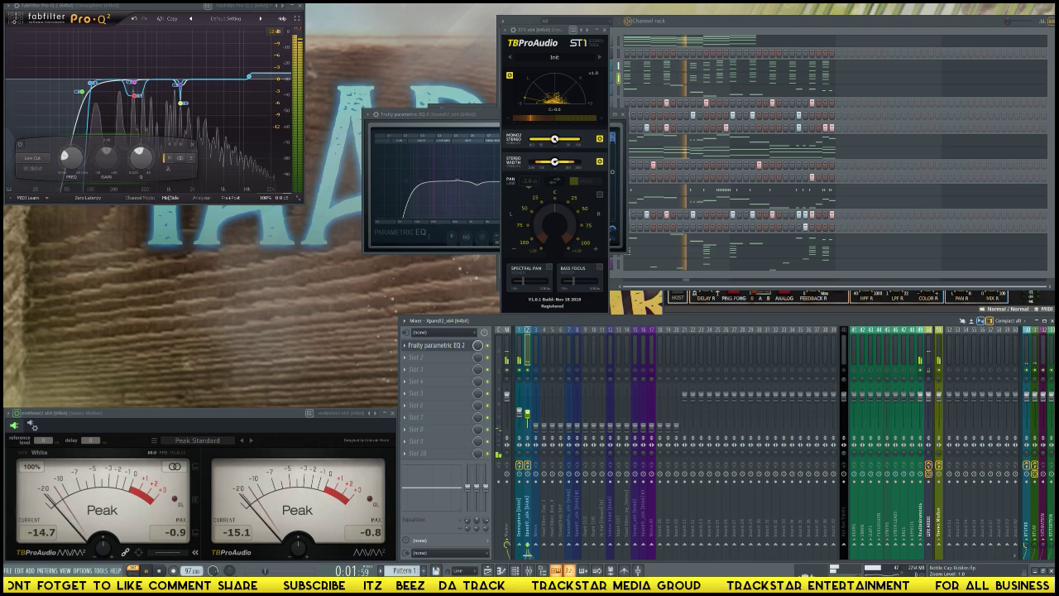
{"action": "left_click", "coordinate": [520, 395]}
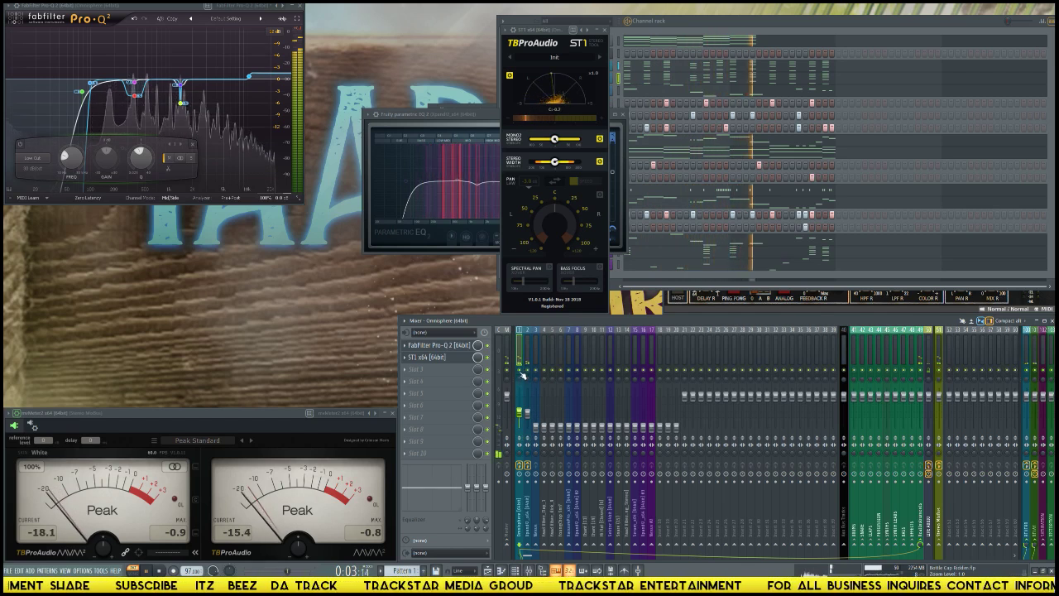
- Close the ST1 and Fruity parametric EQ 2 windows, then bring in Nexus and raise its mixer fader during playback
{"action": "left_click", "coordinate": [607, 31]}
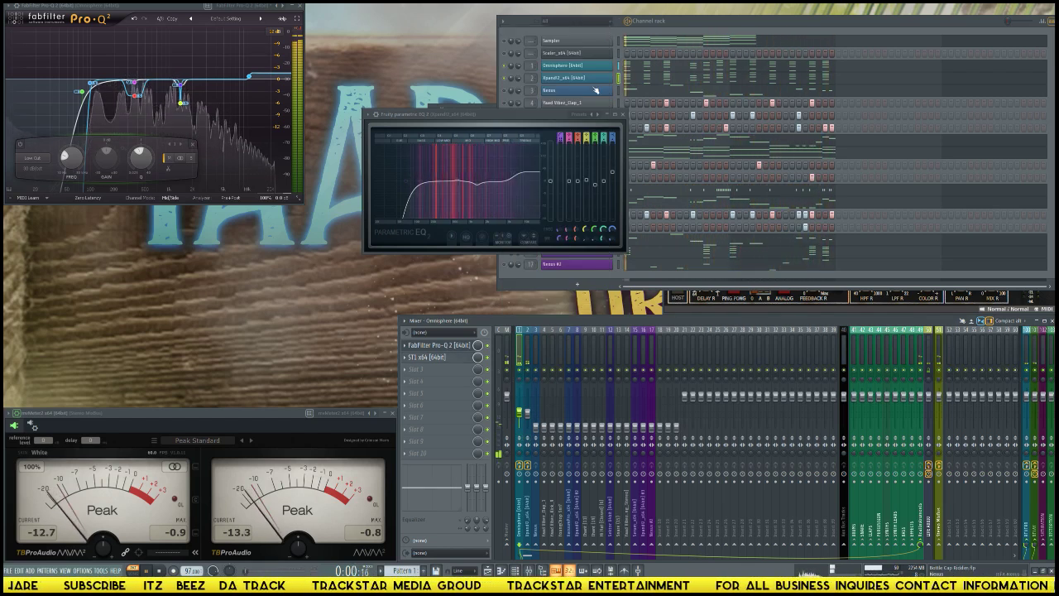
{"action": "left_click", "coordinate": [624, 115]}
{"action": "key", "text": "space"}
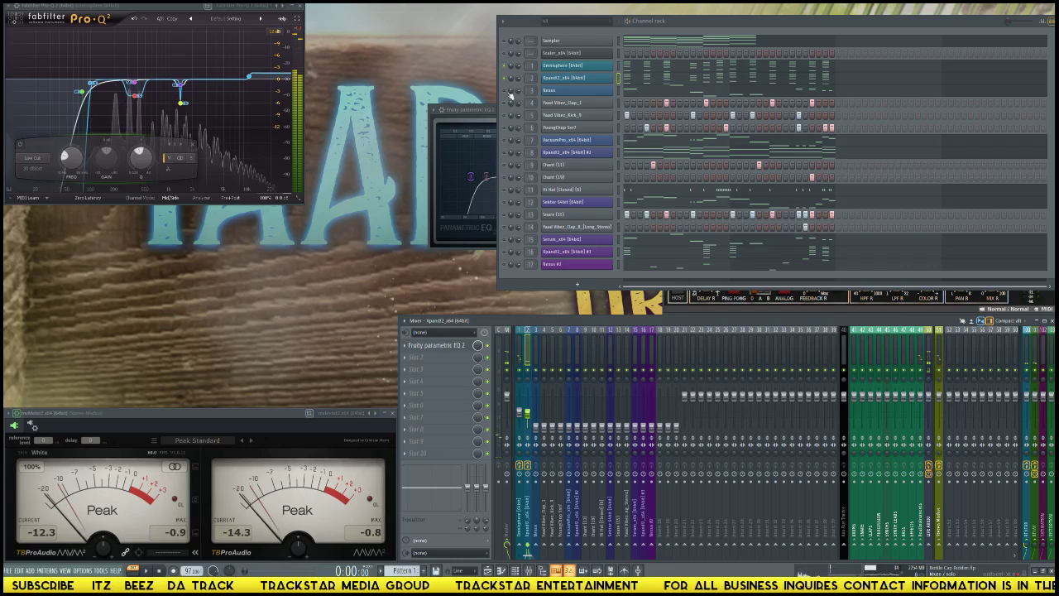
{"action": "key", "text": "space"}
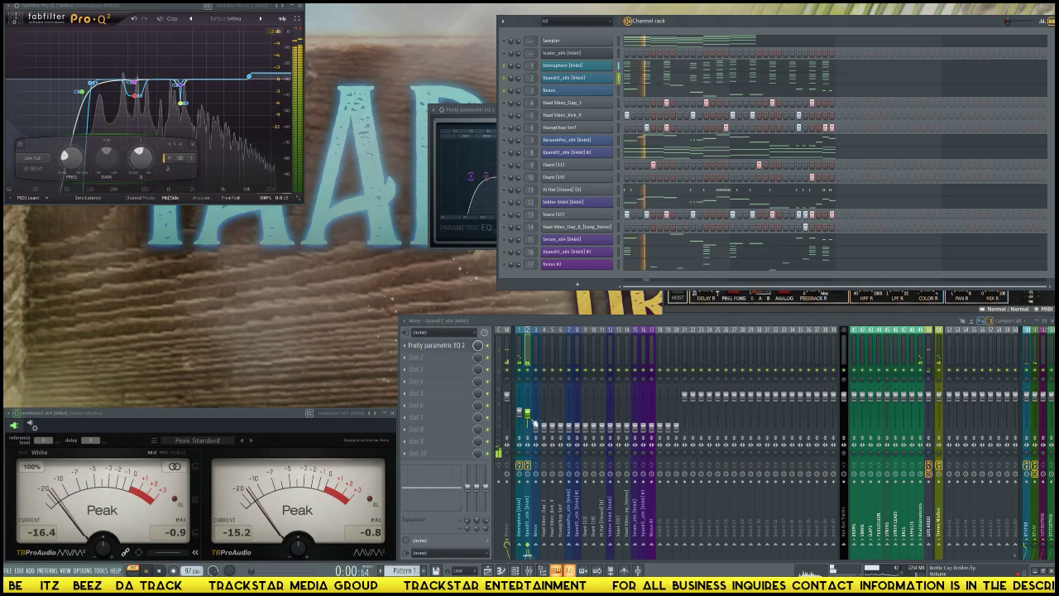
{"action": "left_click_drag", "start_coordinate": [536, 428], "coordinate": [536, 413]}
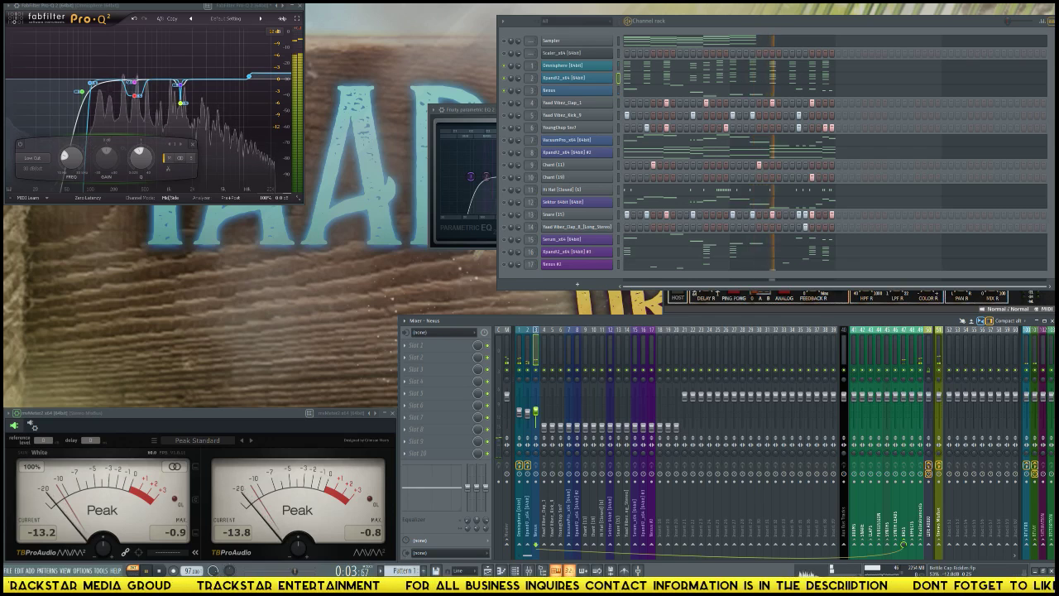
- Stop playback and load Ravage [64bit] into the first effect slot of the BASS mixer track, searching the plugin list for "rava"
{"action": "left_click", "coordinate": [905, 364]}
{"action": "key", "text": "space"}
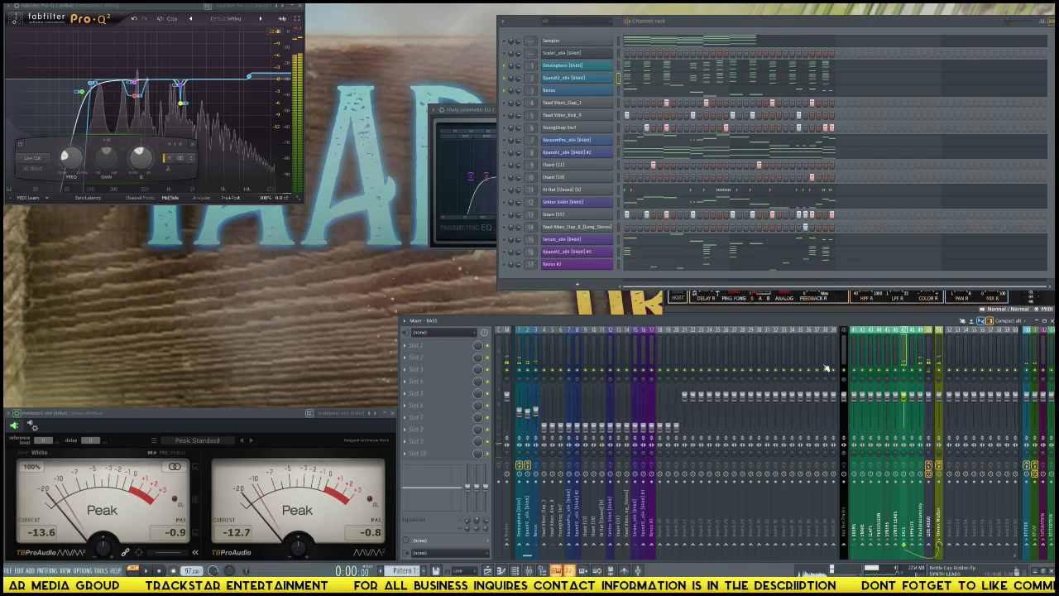
{"action": "left_click", "coordinate": [443, 349]}
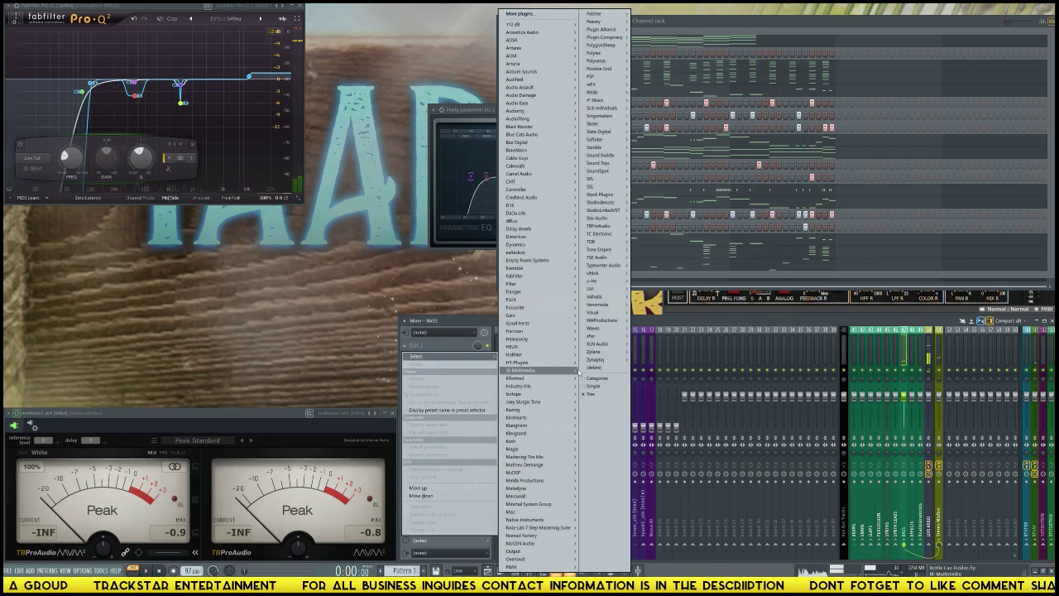
{"action": "left_click", "coordinate": [537, 15]}
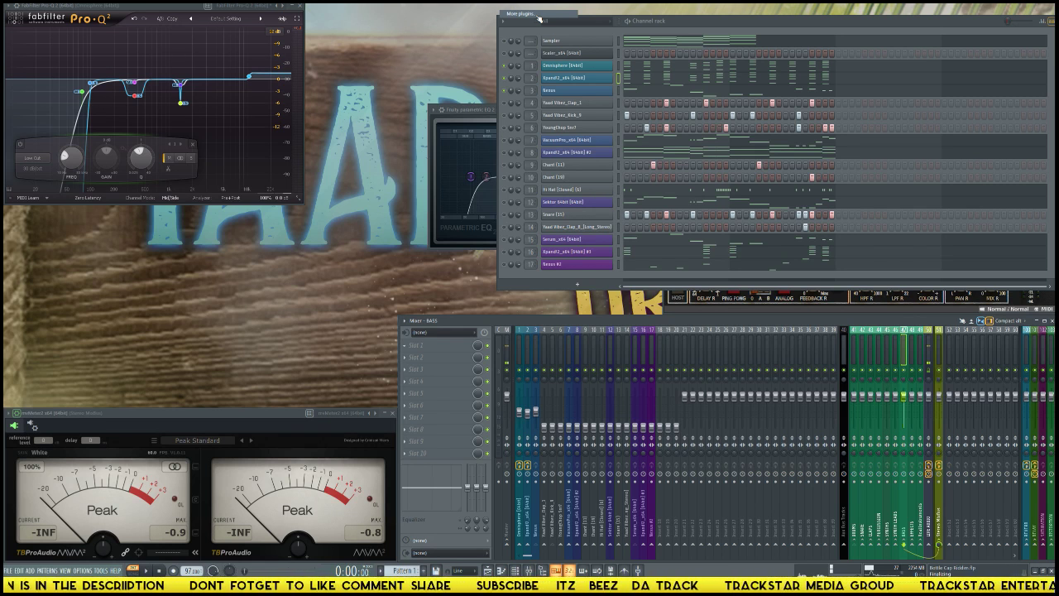
{"action": "left_click", "coordinate": [529, 14]}
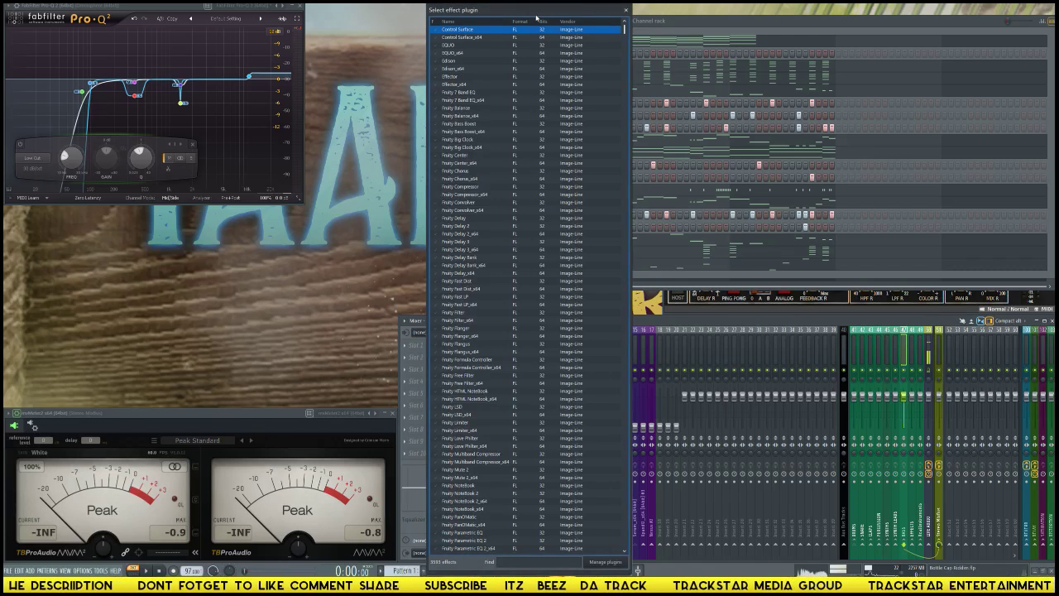
{"action": "type", "text": "r"}
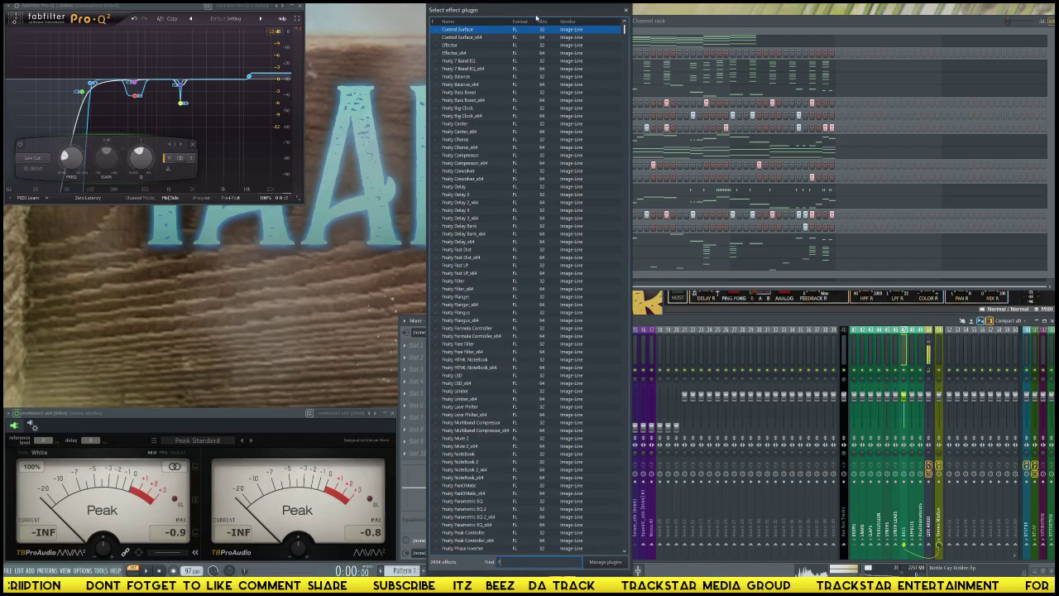
{"action": "type", "text": "ava"}
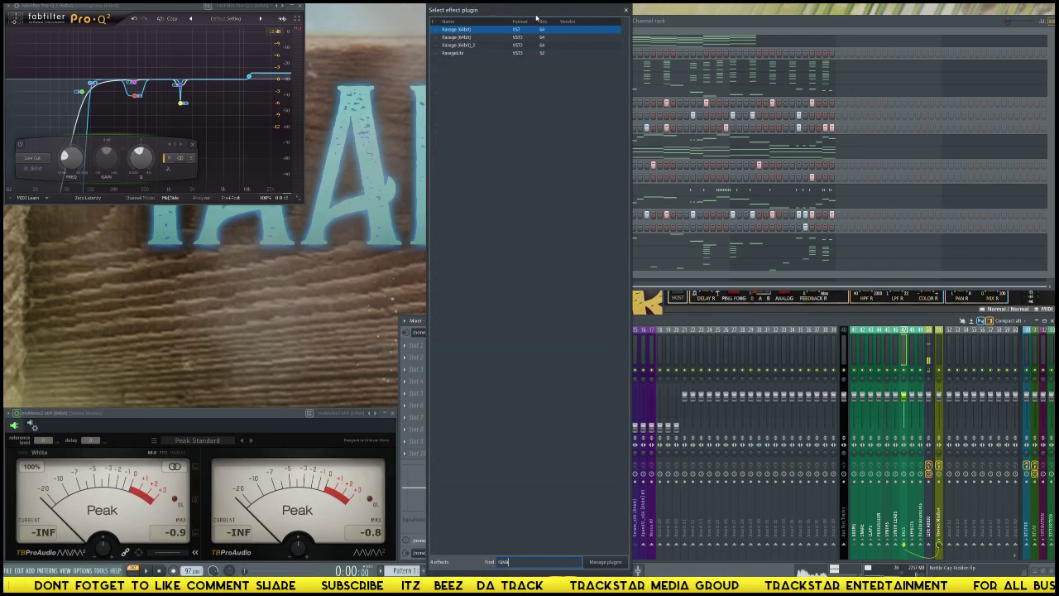
{"action": "double_click", "coordinate": [460, 31]}
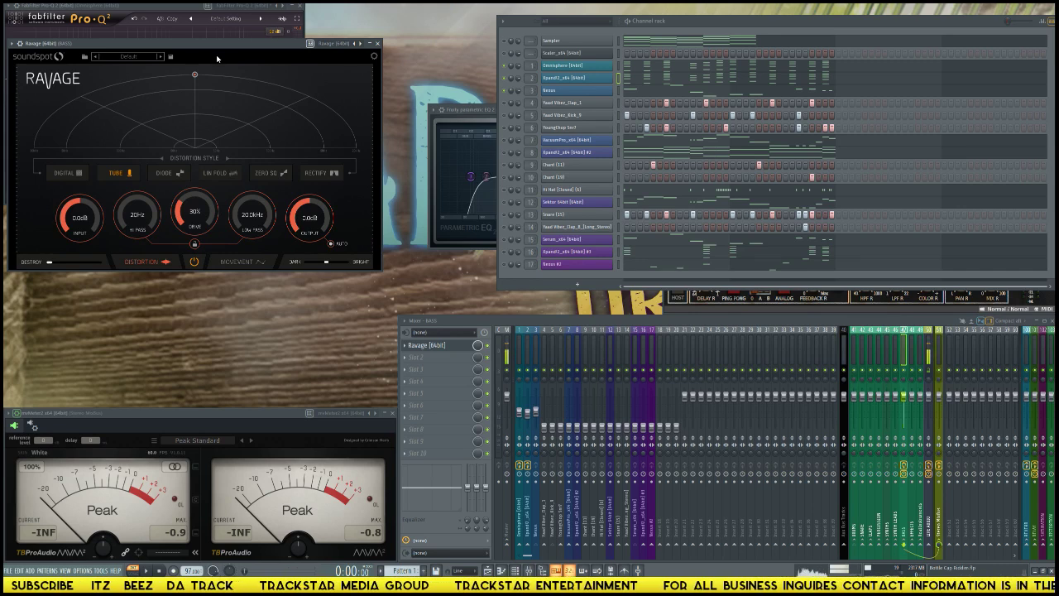
- Move the Ravage window over the channel rack, set its Drive to 0% on BASS, and audition Nexus through it
{"action": "left_click_drag", "start_coordinate": [234, 48], "coordinate": [810, 63]}
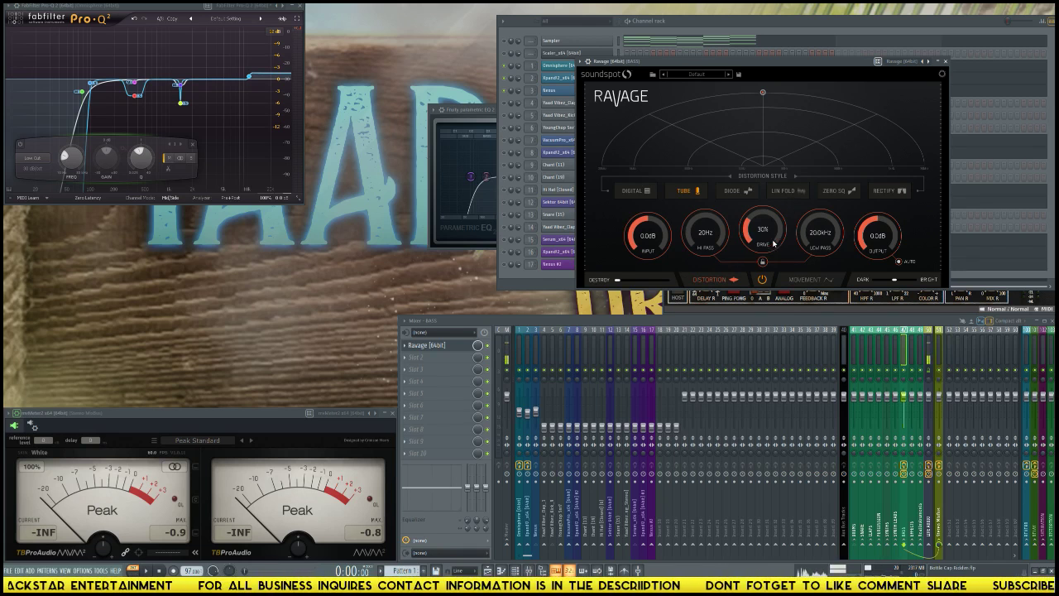
{"action": "left_click_drag", "start_coordinate": [774, 242], "coordinate": [766, 399]}
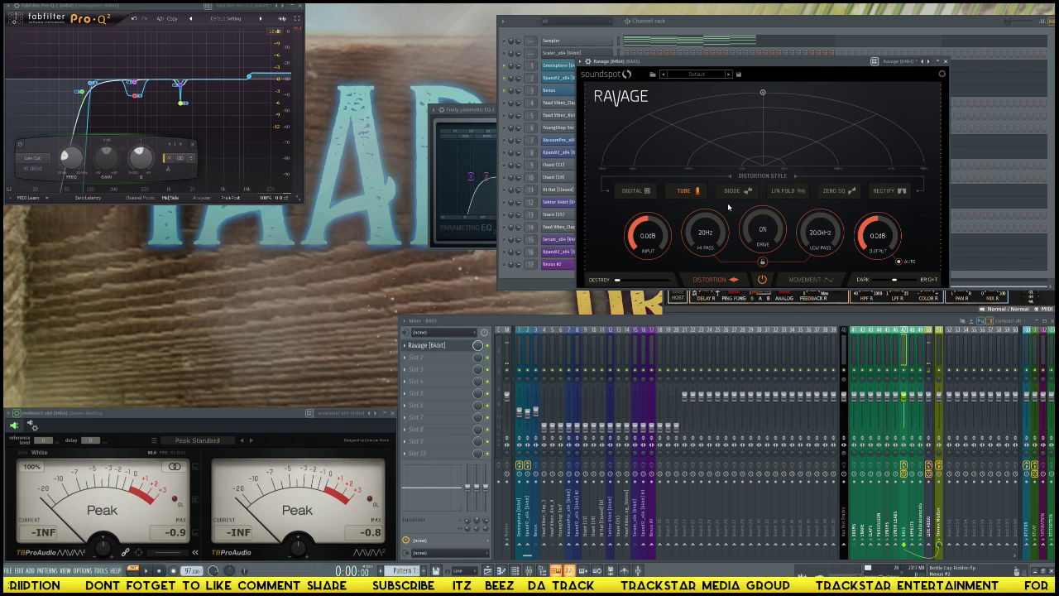
{"action": "key", "text": "space"}
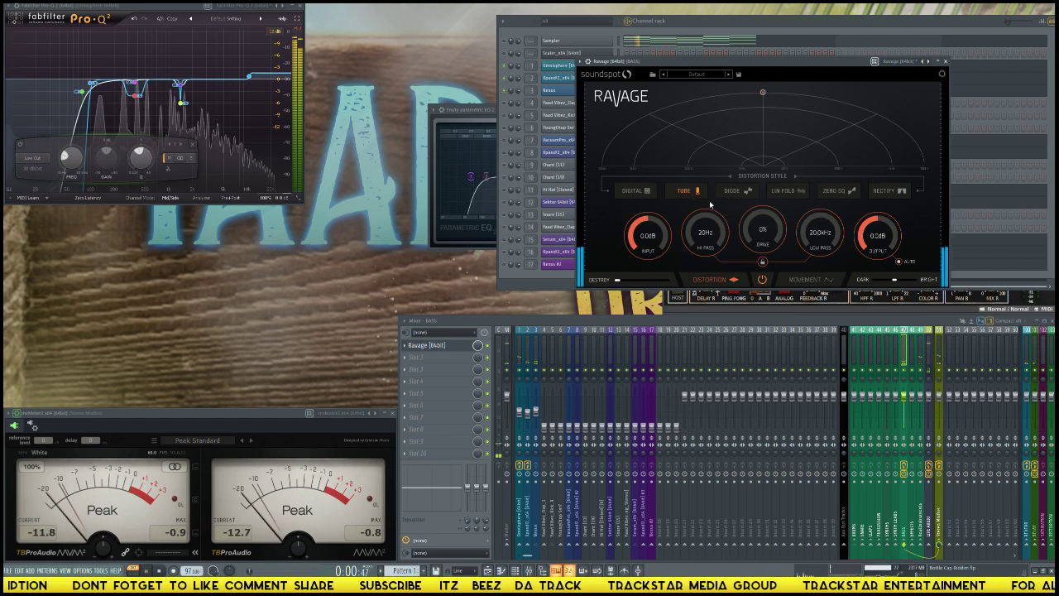
{"action": "left_click", "coordinate": [536, 374]}
{"action": "key", "text": "space"}
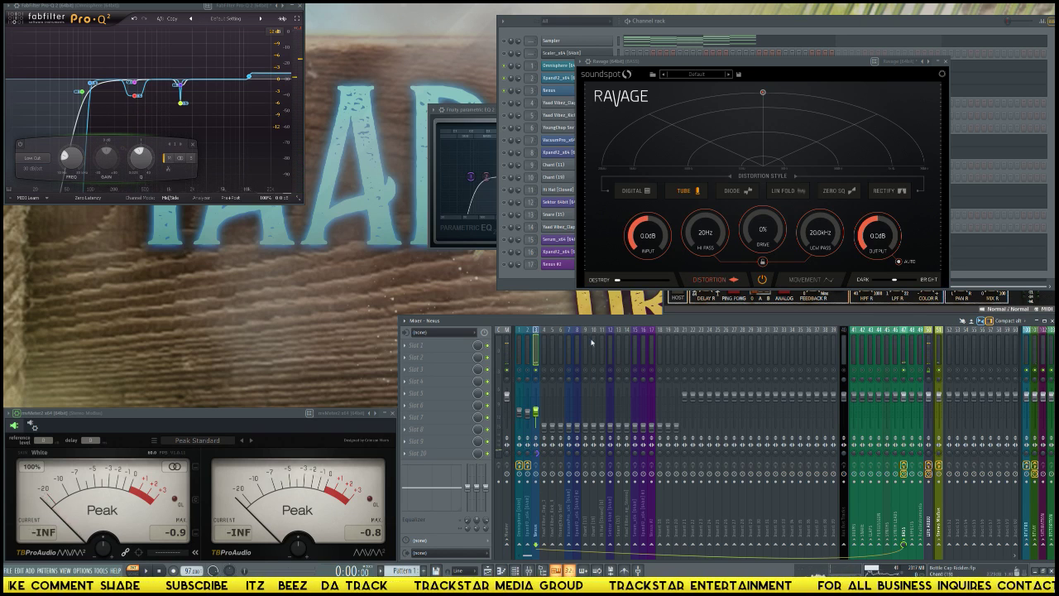
{"action": "key", "text": "space"}
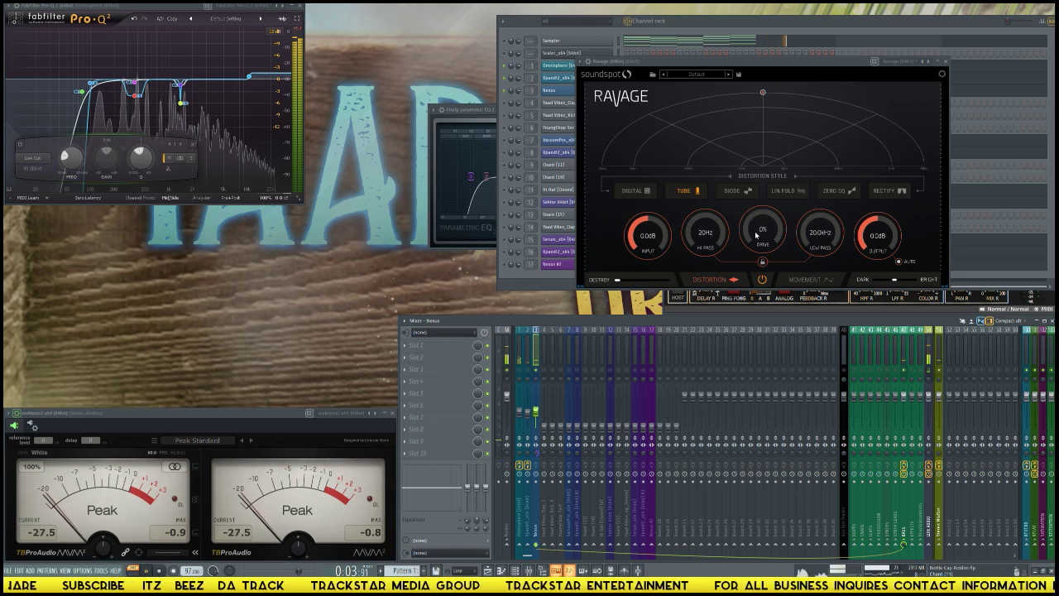
{"action": "left_click_drag", "start_coordinate": [755, 236], "coordinate": [720, 263]}
{"action": "key", "text": "space"}
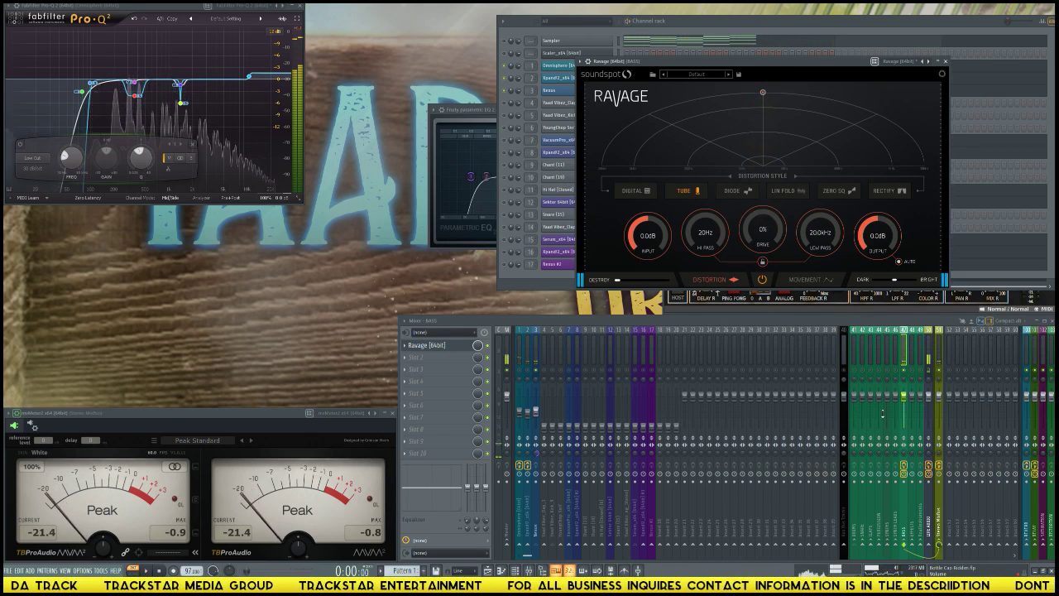
- Load Ravage [64bit] into the first effect slot of the SATURATION mixer track and remove the instance on BASS
{"action": "left_click", "coordinate": [1042, 362]}
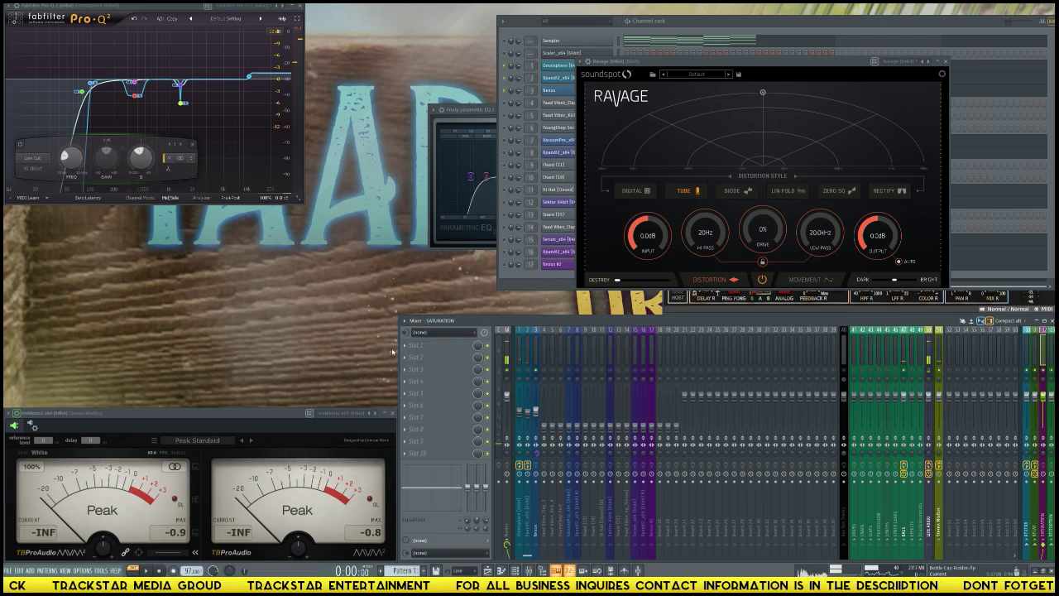
{"action": "left_click", "coordinate": [418, 346]}
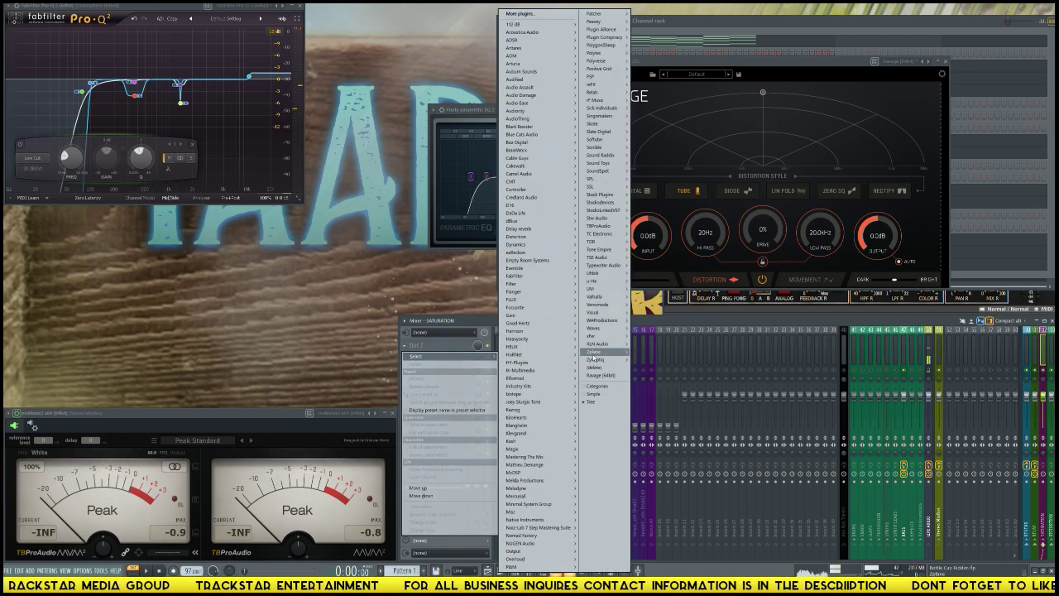
{"action": "left_click", "coordinate": [601, 375]}
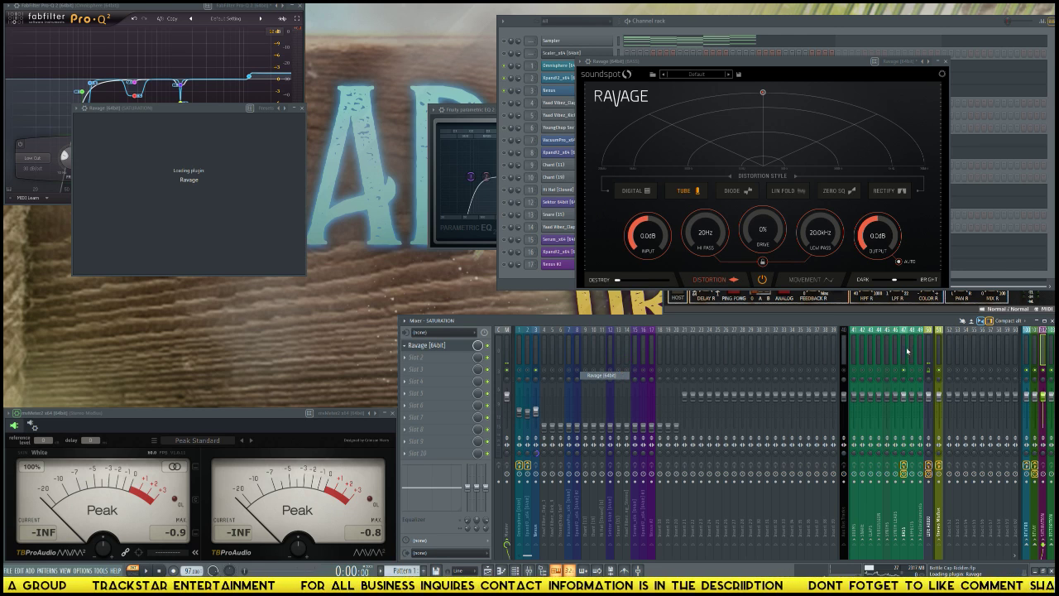
{"action": "left_click", "coordinate": [582, 61]}
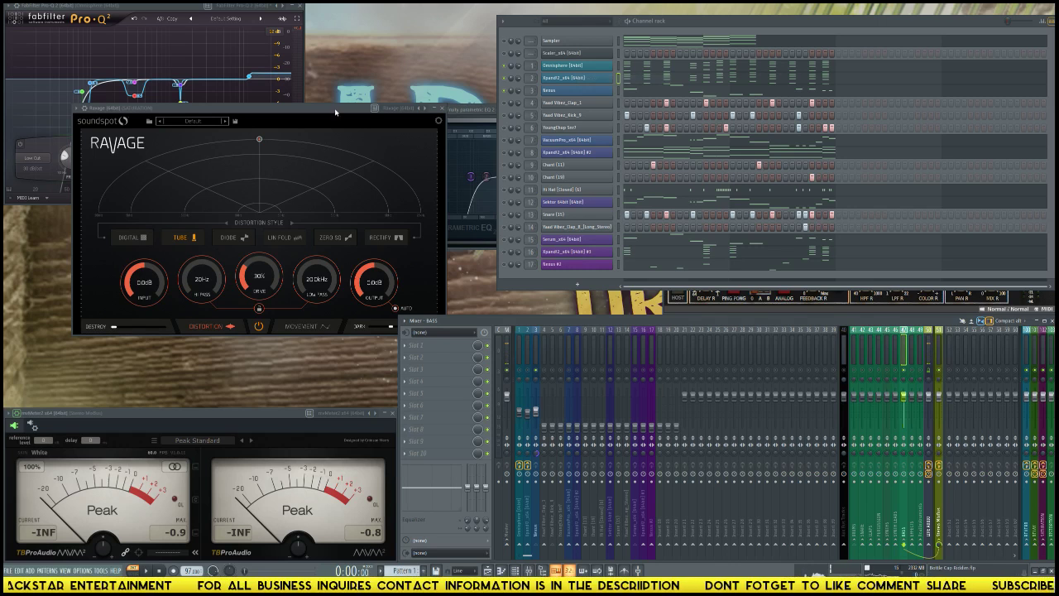
- Place the SATURATION track's Ravage window over the channel rack, set its Drive to 0%, and reselect the BASS track
{"action": "left_click_drag", "start_coordinate": [316, 108], "coordinate": [791, 60]}
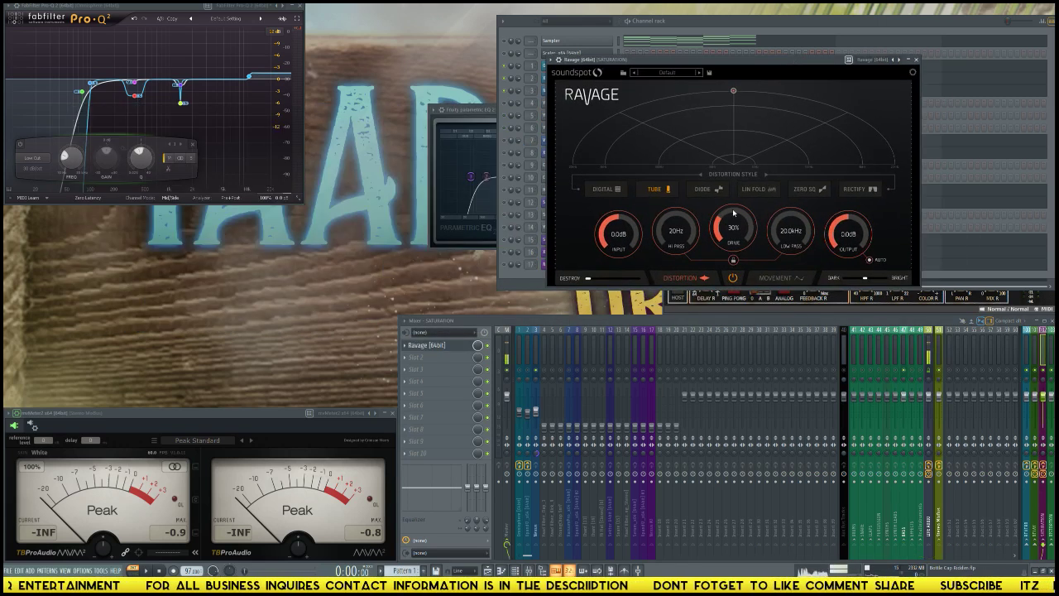
{"action": "left_click_drag", "start_coordinate": [733, 213], "coordinate": [774, 267]}
{"action": "left_click", "coordinate": [902, 359]}
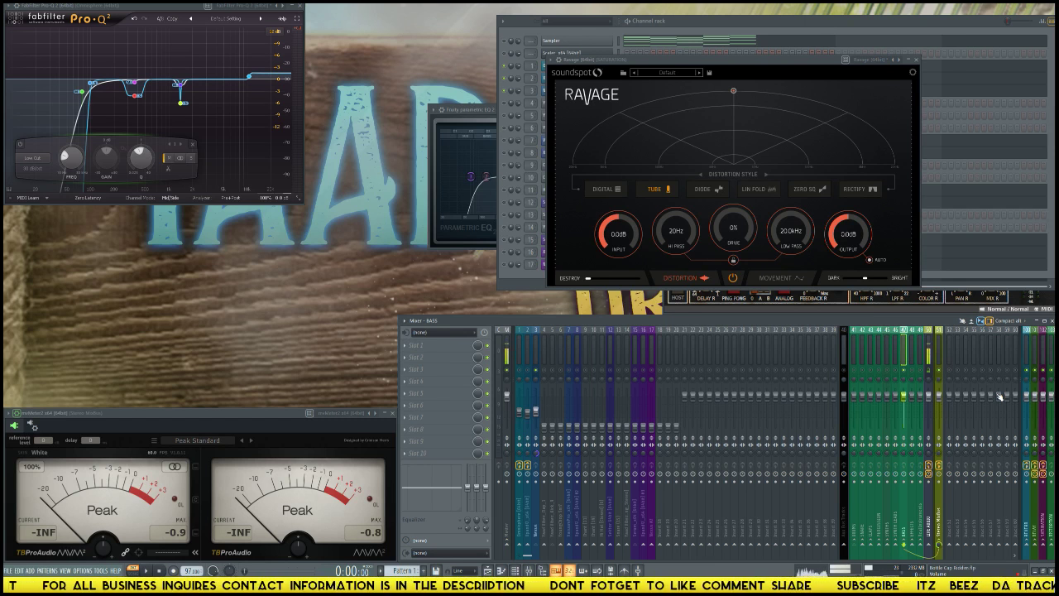
- Select the Nexus mixer track and audition it with Ravage's Drive at 0%
{"action": "key", "text": "space"}
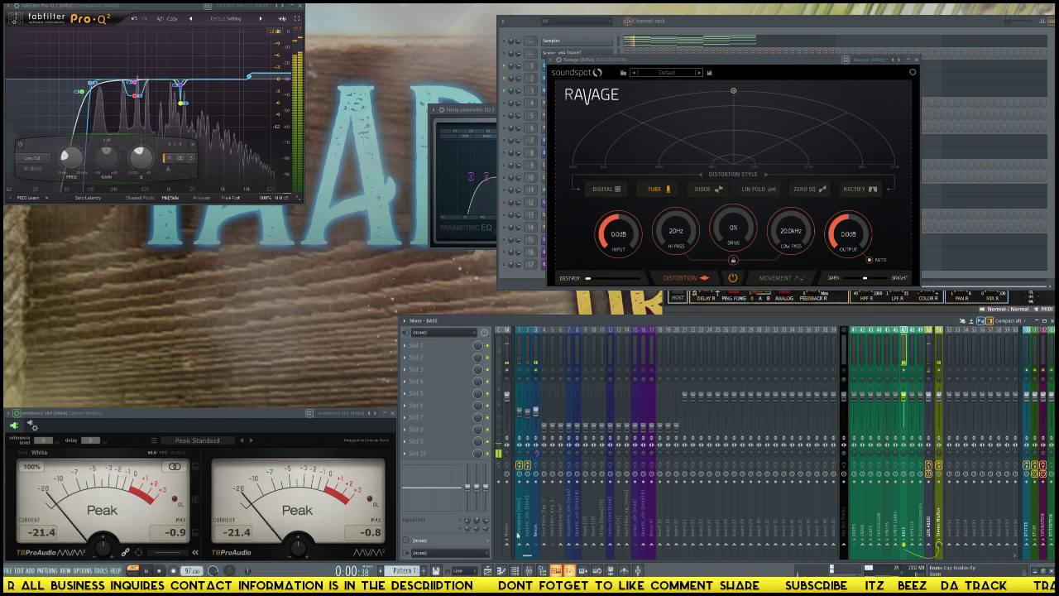
{"action": "left_click", "coordinate": [536, 362]}
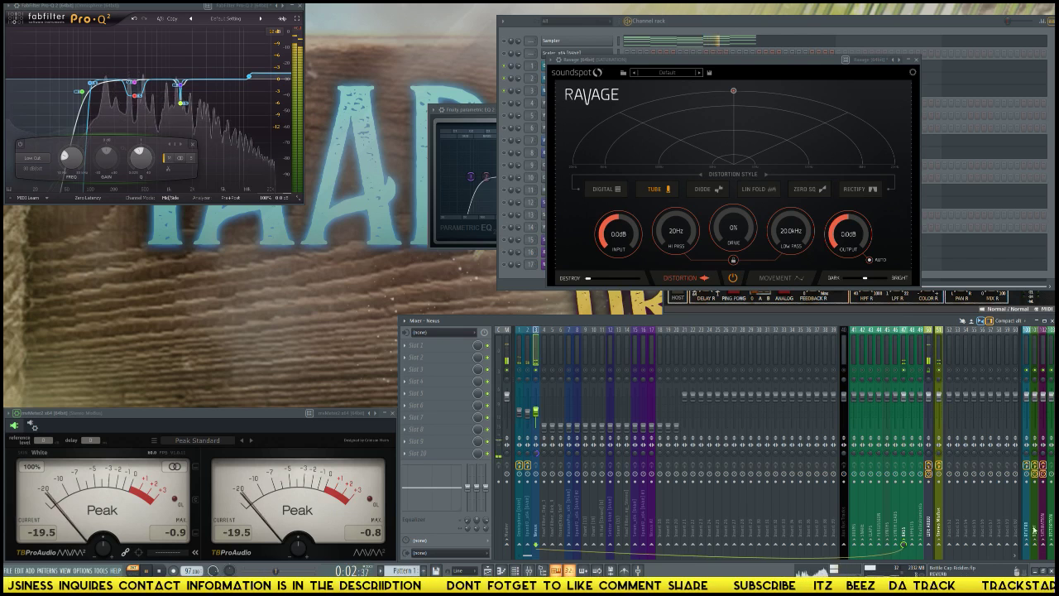
{"action": "key", "text": "space"}
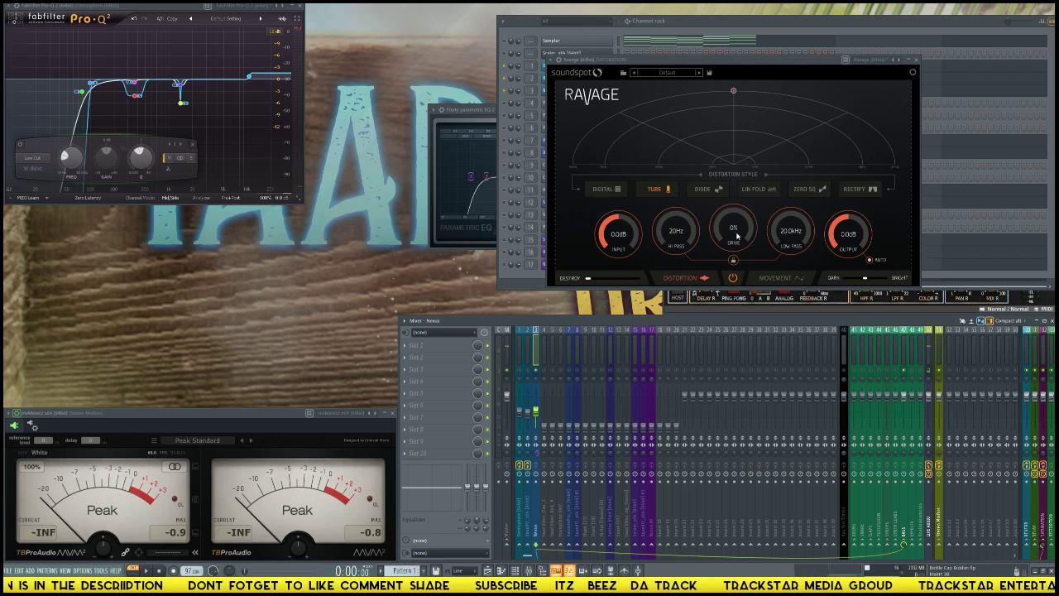
{"action": "key", "text": "space"}
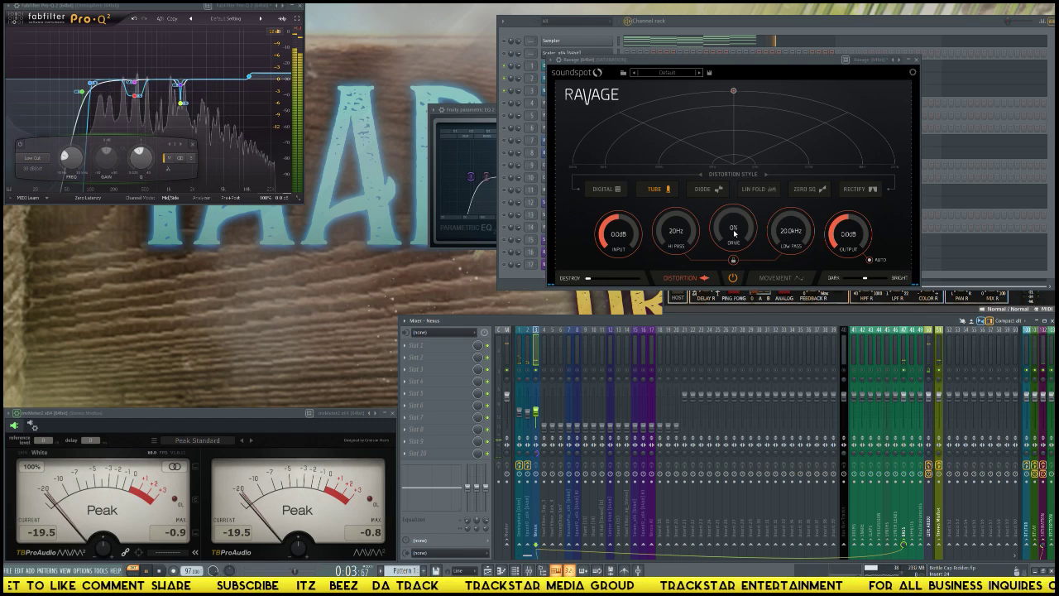
- Set Ravage's Drive to 22% and its Low Pass to 1.8 kHz on the SATURATION track
{"action": "mouse_move", "coordinate": [733, 229]}
{"action": "left_mouse_down"}
{"action": "mouse_move", "coordinate": [737, 172]}
{"action": "mouse_move", "coordinate": [734, 210]}
{"action": "left_mouse_up"}
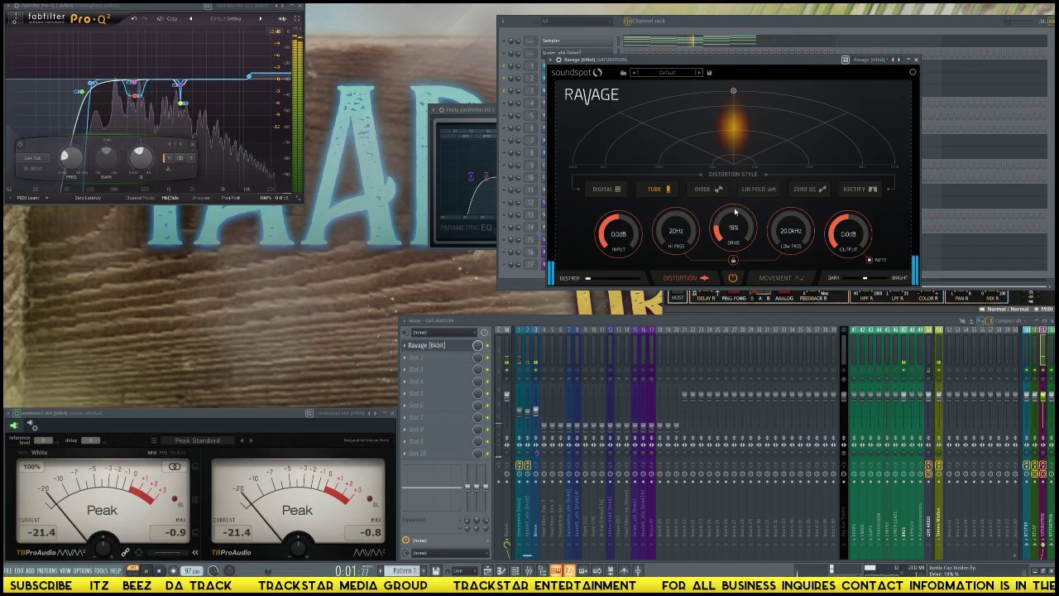
{"action": "key", "text": "space"}
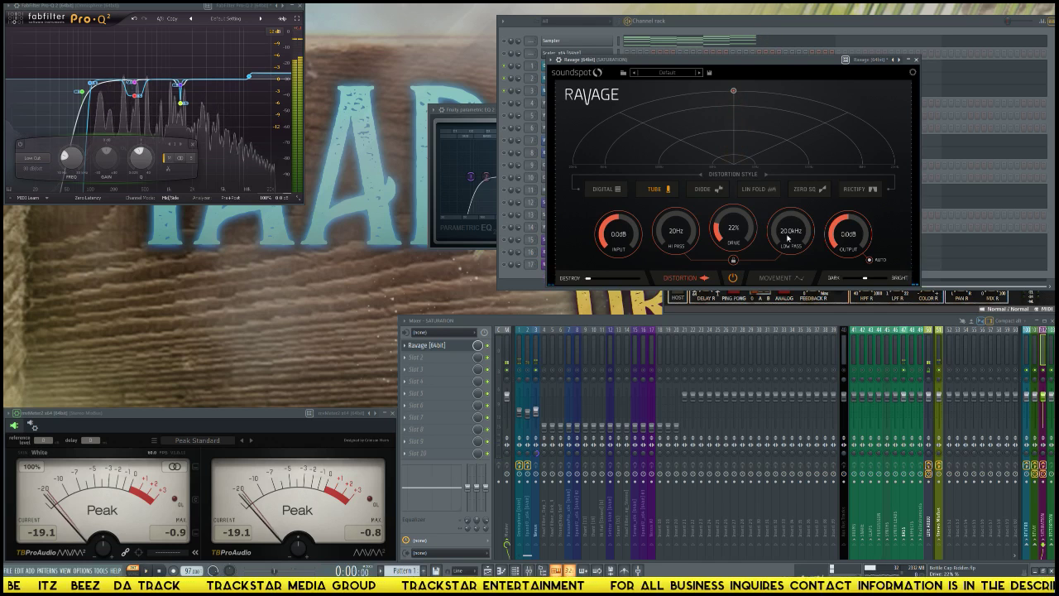
{"action": "left_click_drag", "start_coordinate": [789, 234], "coordinate": [792, 266]}
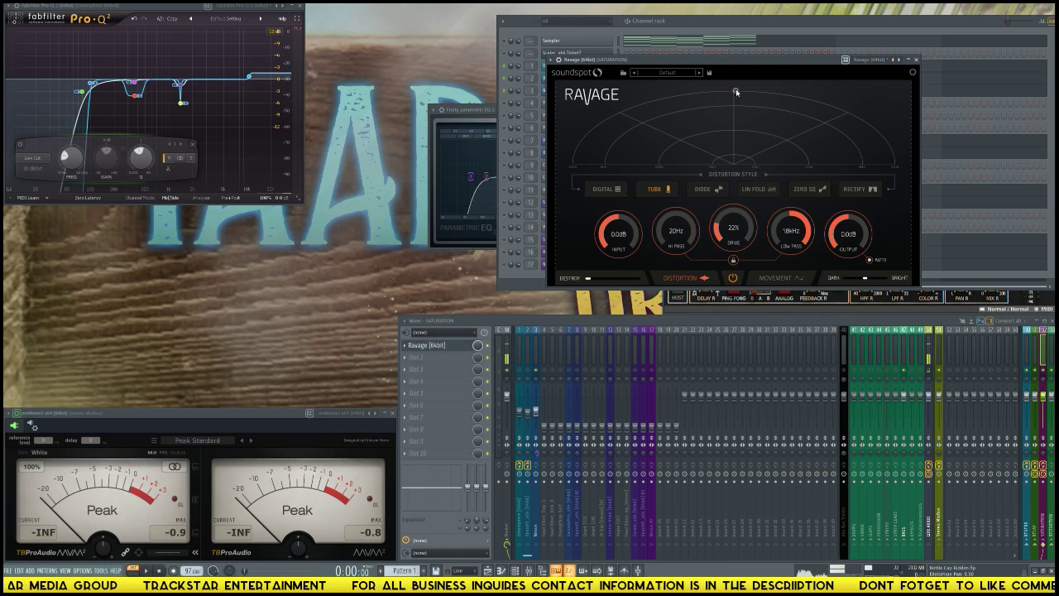
- Try Ravage's Diode, Digital and Zero SQ distortion styles during playback and raise Drive to 34%
{"action": "key", "text": "space"}
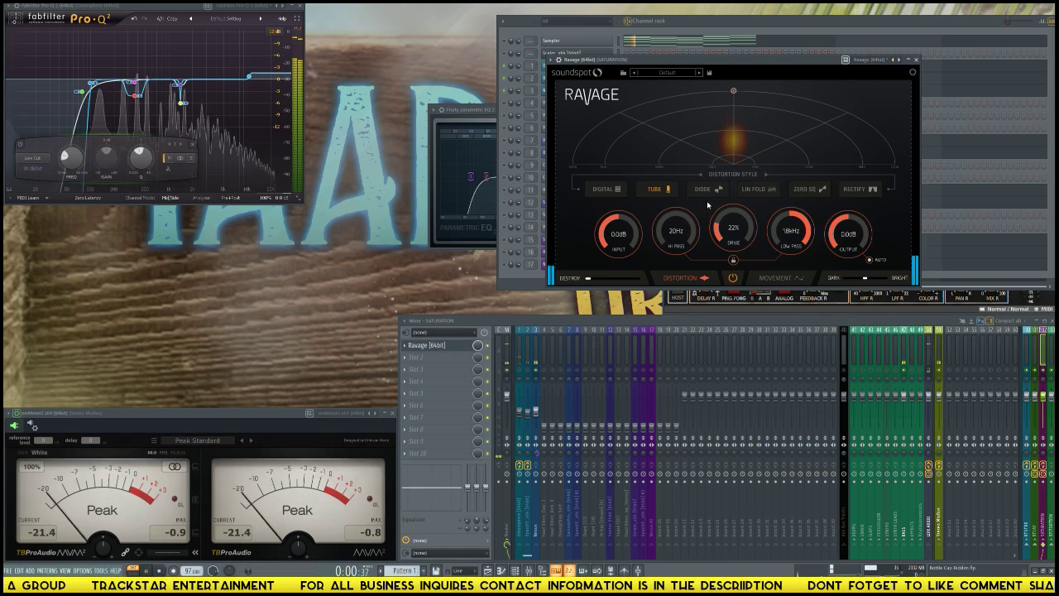
{"action": "left_click", "coordinate": [708, 193]}
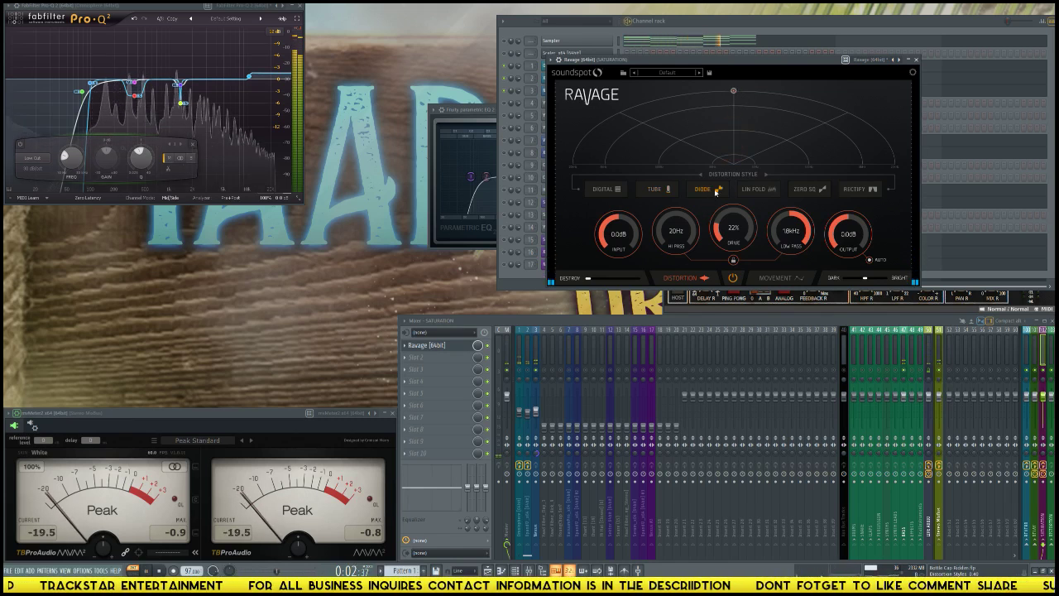
{"action": "left_click", "coordinate": [609, 190]}
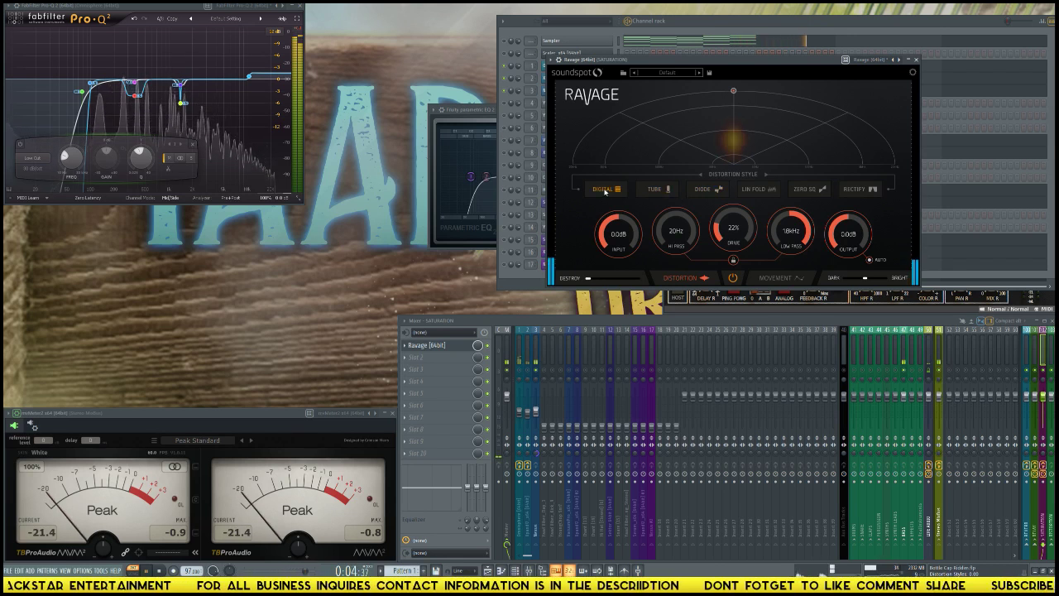
{"action": "left_click", "coordinate": [799, 190]}
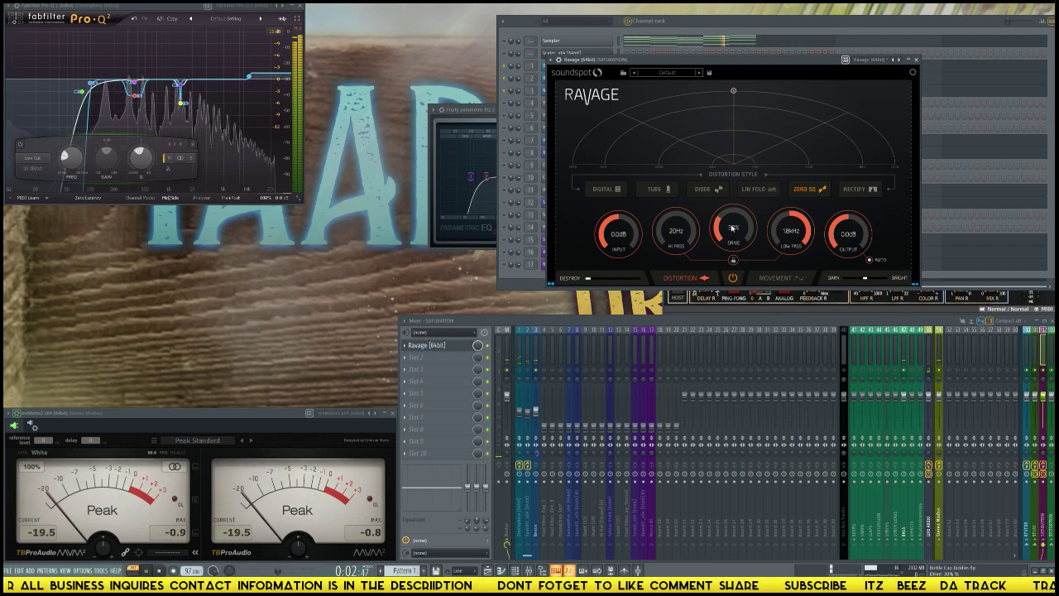
- Bend the midpoint of Ravage's movement curve downward, shift the tone toward dark, and raise Destroy slightly
{"action": "left_click", "coordinate": [795, 281]}
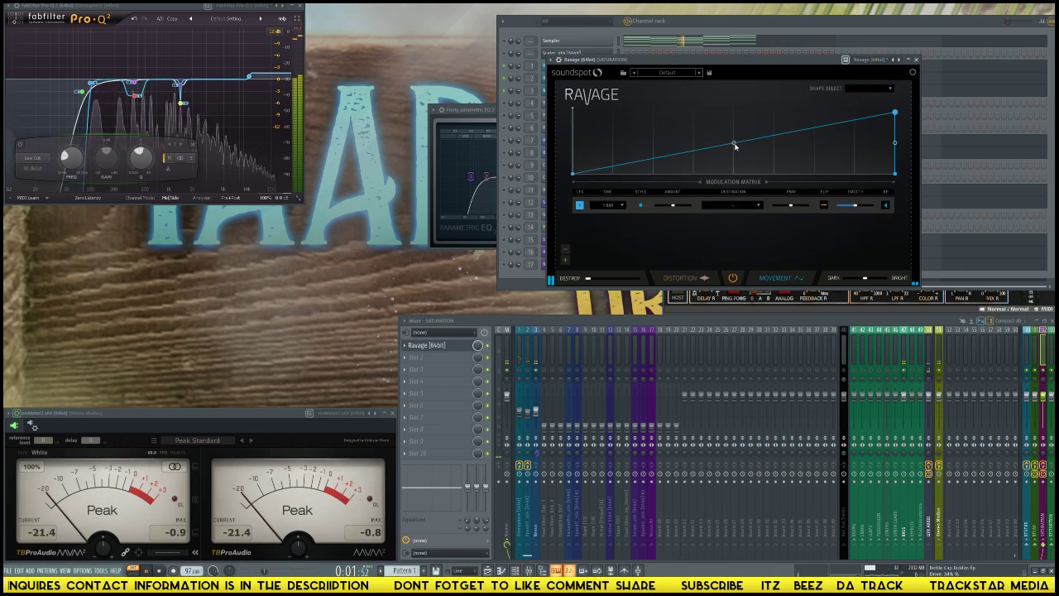
{"action": "left_click_drag", "start_coordinate": [734, 145], "coordinate": [736, 157]}
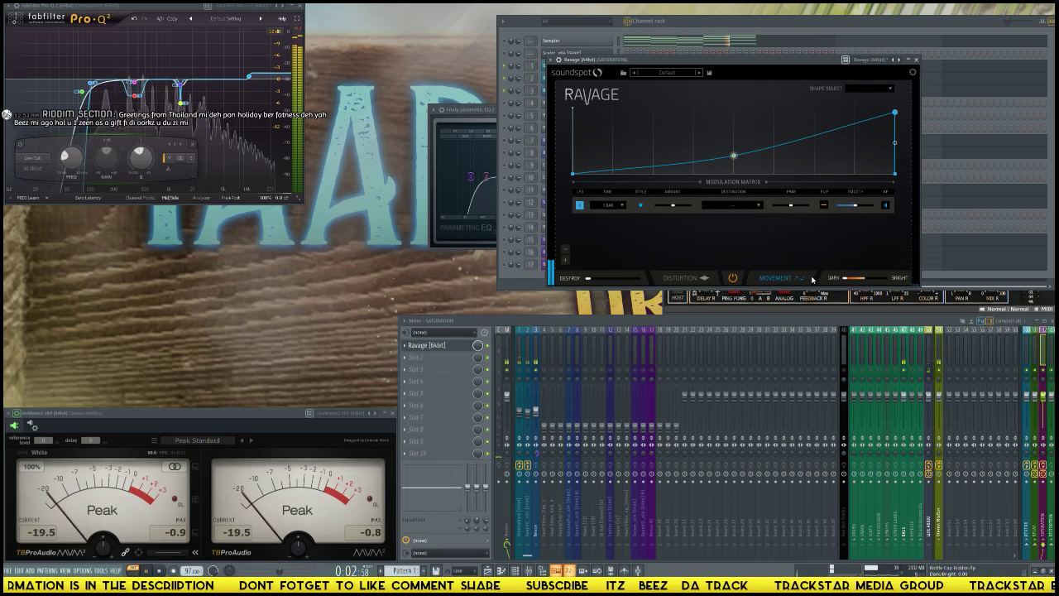
{"action": "left_click", "coordinate": [701, 277]}
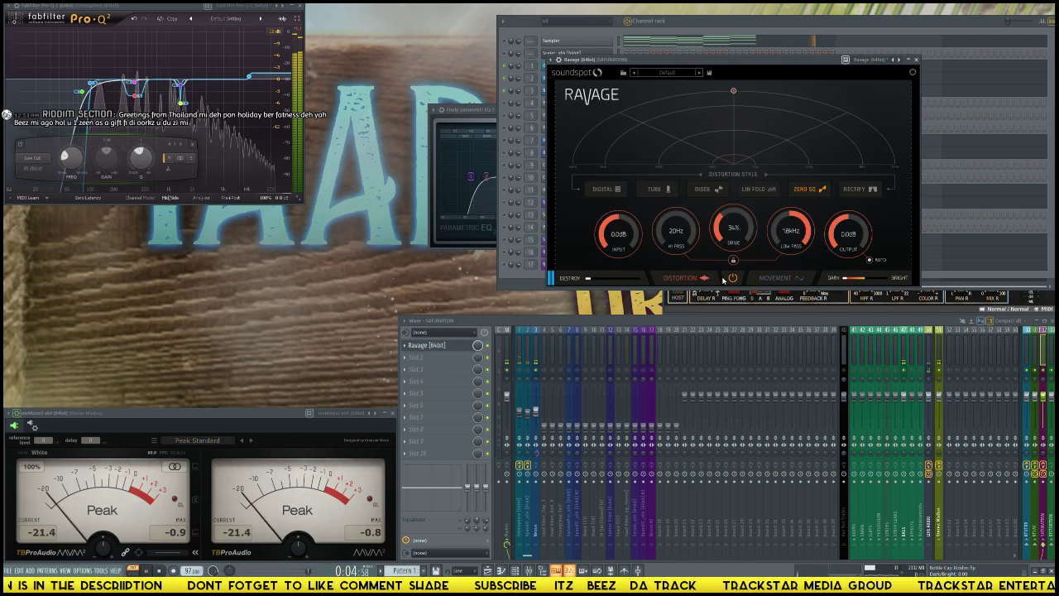
{"action": "mouse_move", "coordinate": [587, 282]}
{"action": "left_mouse_down"}
{"action": "mouse_move", "coordinate": [693, 287]}
{"action": "mouse_move", "coordinate": [593, 284]}
{"action": "left_mouse_up"}
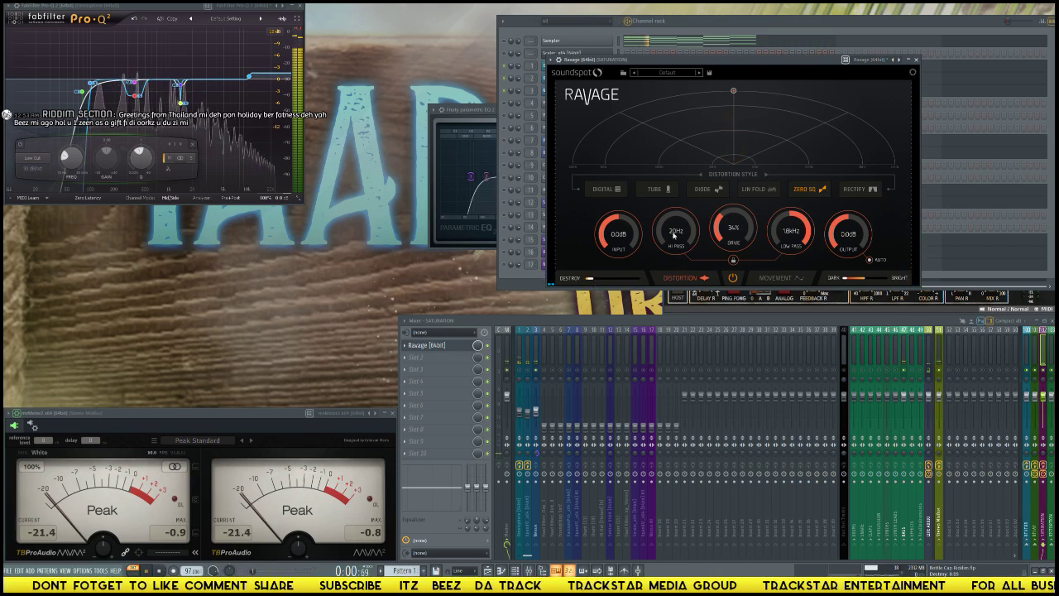
- Compare Ravage's Rectify, Digital and Tube distortion styles, choose Diode, and set Drive to 32%
{"action": "left_click_drag", "start_coordinate": [721, 237], "coordinate": [721, 233]}
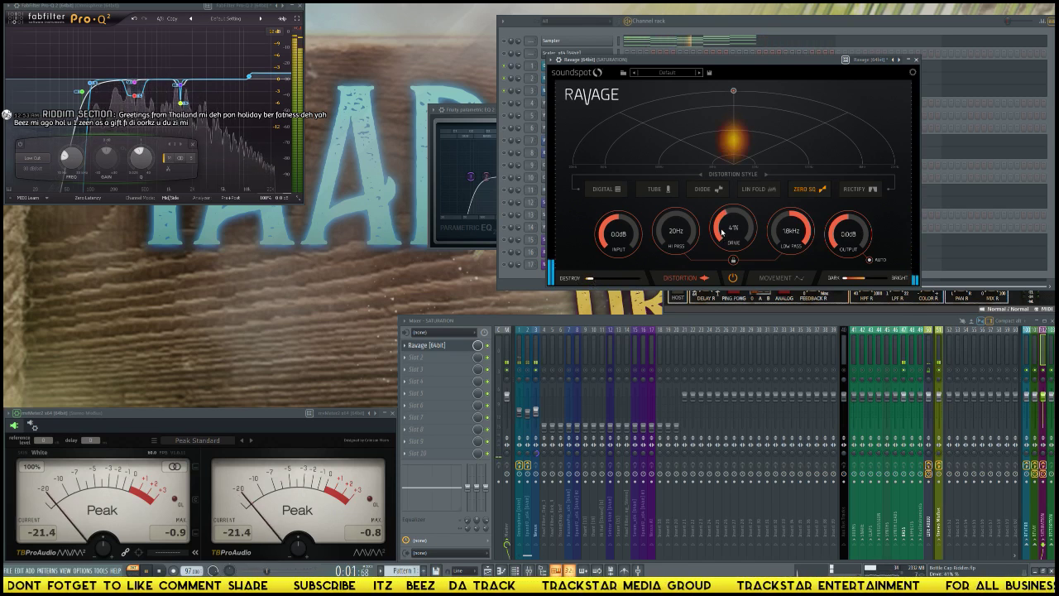
{"action": "left_click", "coordinate": [862, 193]}
{"action": "left_click", "coordinate": [608, 189]}
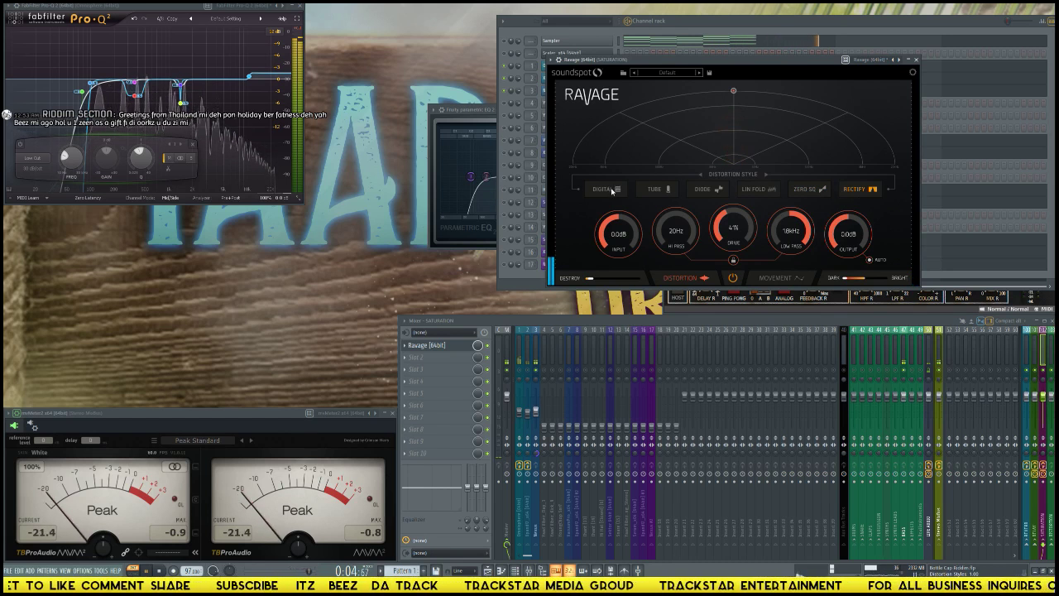
{"action": "left_click", "coordinate": [673, 190]}
{"action": "left_click", "coordinate": [725, 190]}
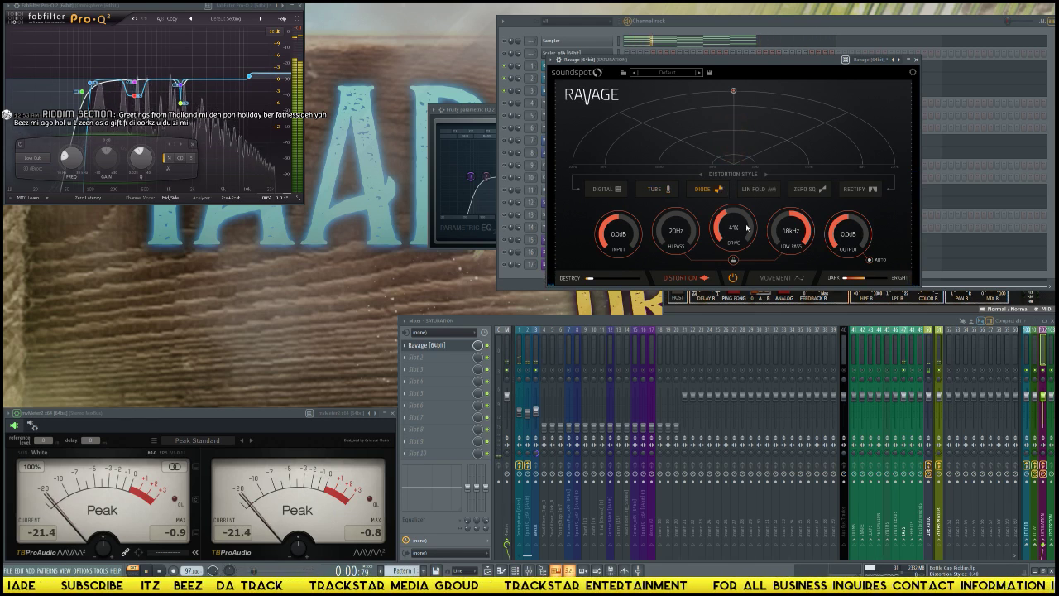
{"action": "left_click_drag", "start_coordinate": [746, 228], "coordinate": [728, 248]}
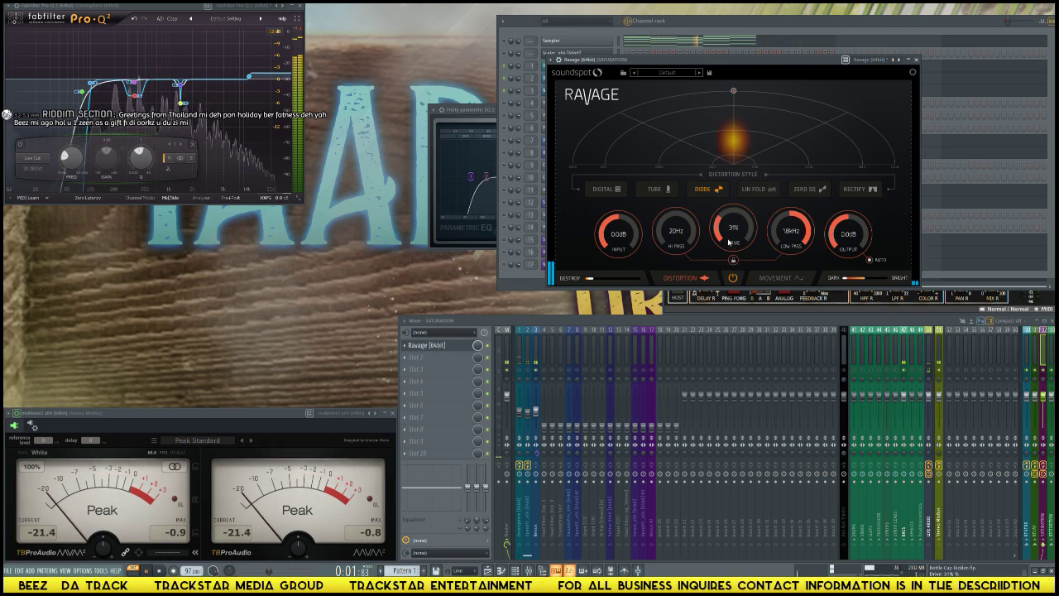
{"action": "left_click_drag", "start_coordinate": [729, 242], "coordinate": [728, 241]}
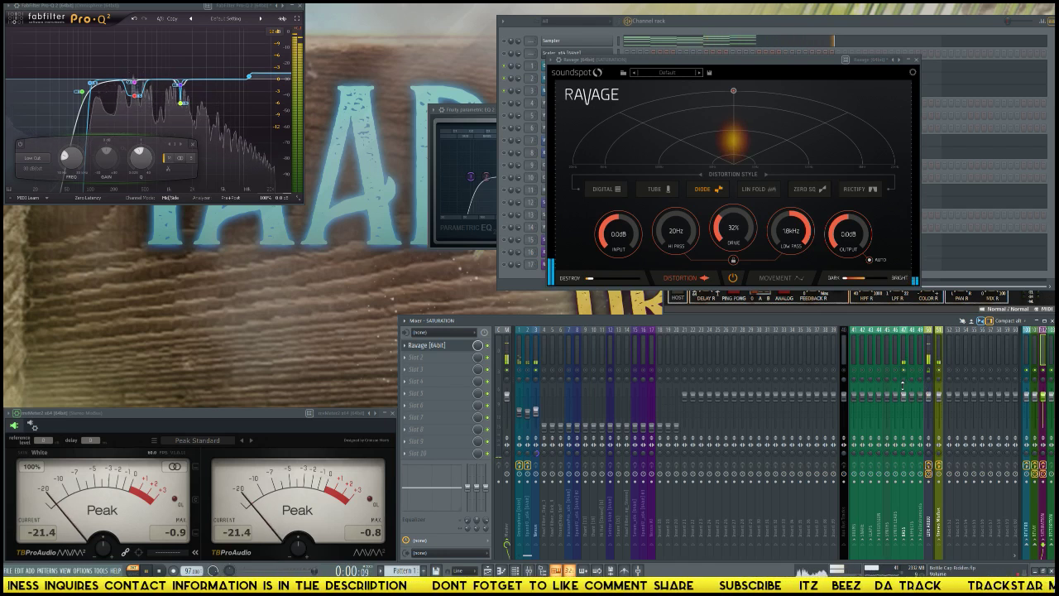
- Select the Nexus track, re-enable all muted mixer tracks, and audition the full beat
{"action": "left_click", "coordinate": [535, 361]}
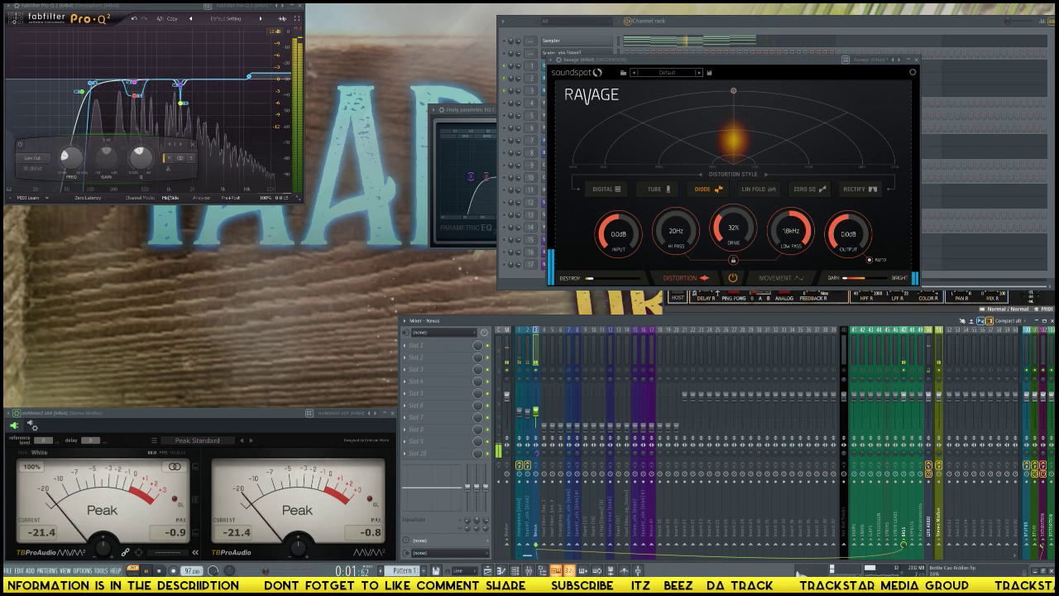
{"action": "key", "text": "space"}
{"action": "right_click", "coordinate": [537, 369]}
{"action": "right_click", "coordinate": [537, 370]}
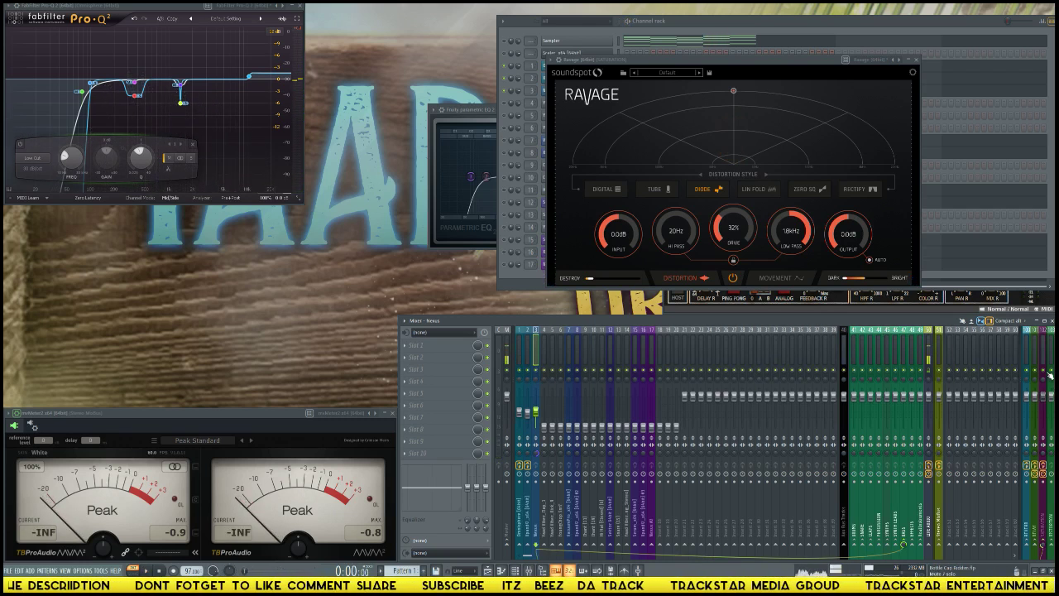
{"action": "key", "text": "space"}
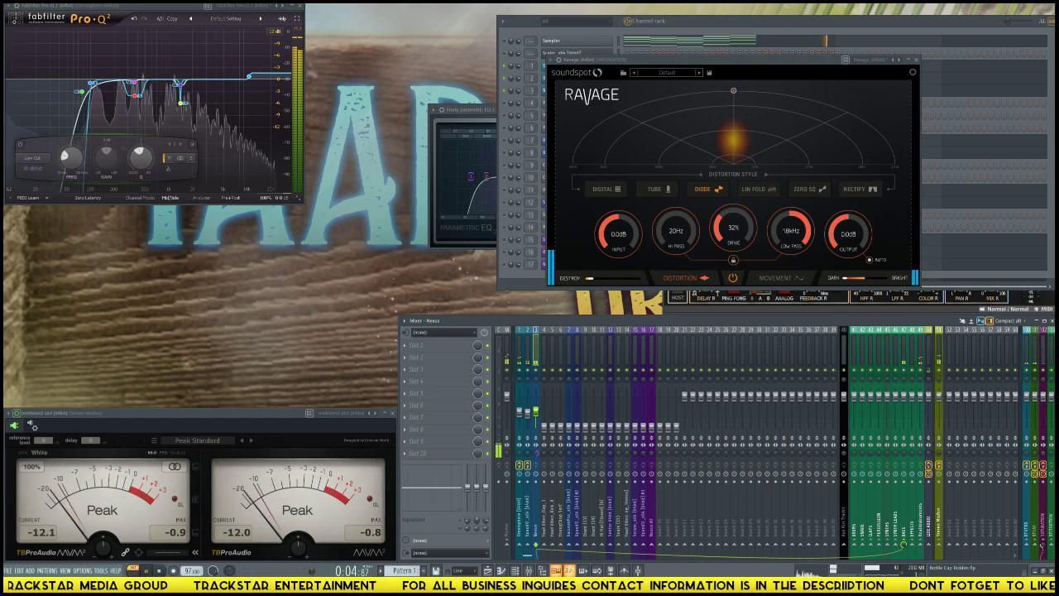
{"action": "key", "text": "space"}
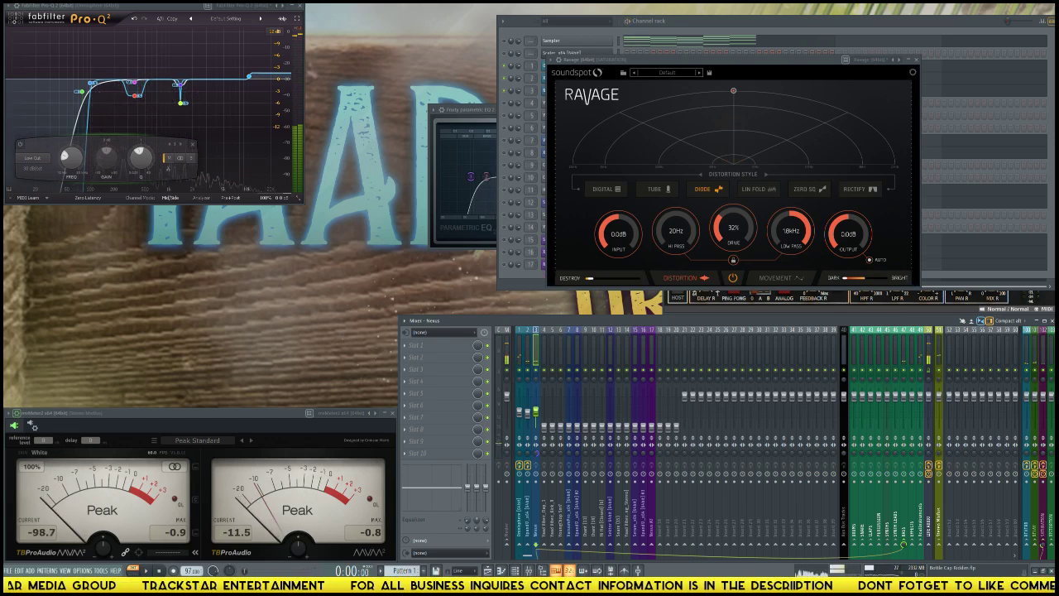
- Close the Ravage window and play the full beat briefly with the channel rack in view
{"action": "left_click", "coordinate": [916, 62]}
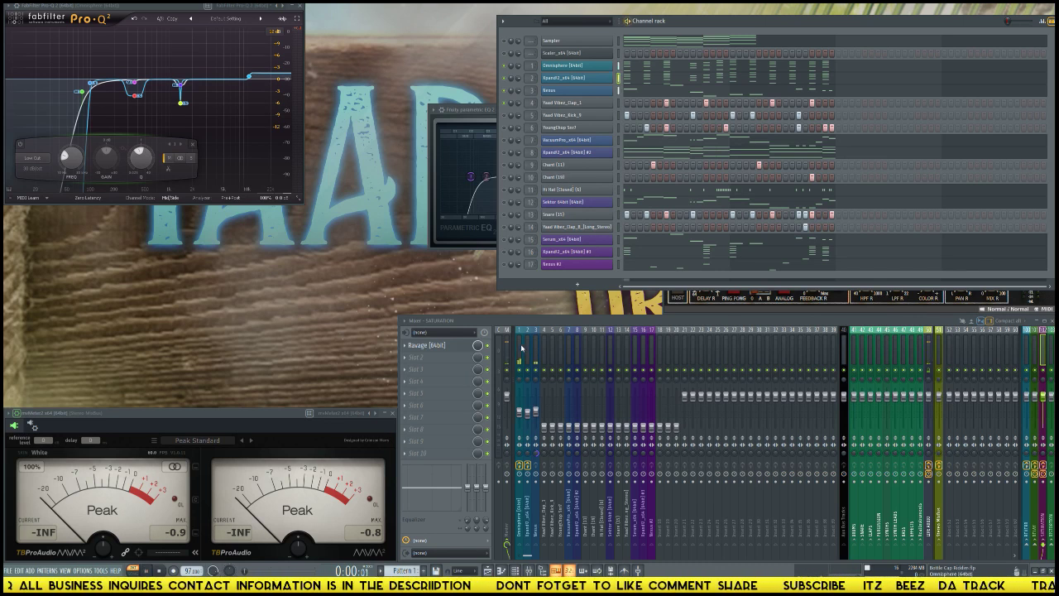
{"action": "key", "text": "space"}
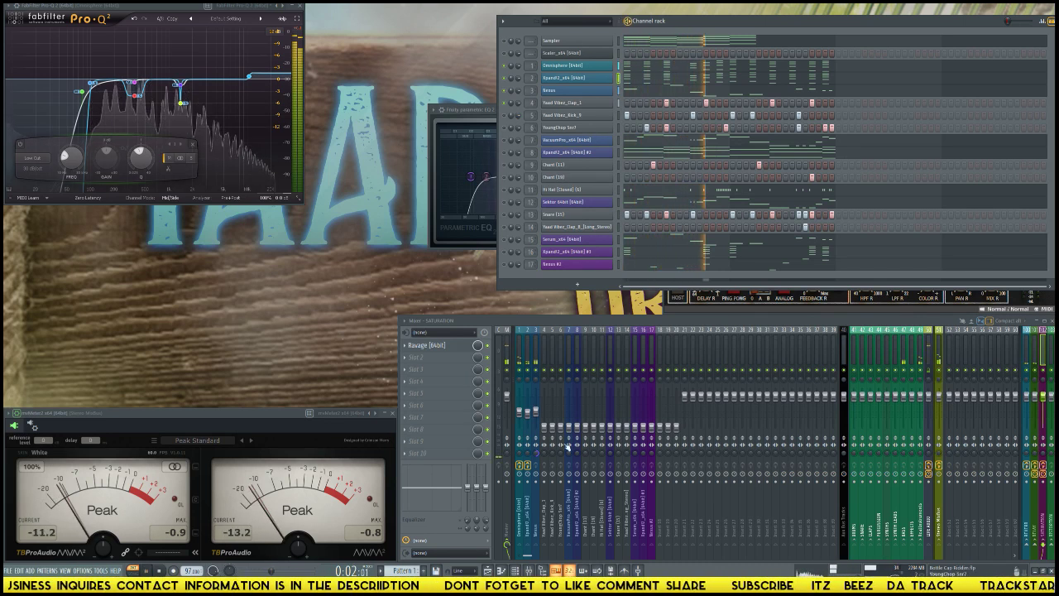
{"action": "key", "text": "space"}
- Raise the Yaad Vibez_Clap_1 fader and balance it against Omnisphere and Nexus during playback
{"action": "left_click", "coordinate": [544, 357]}
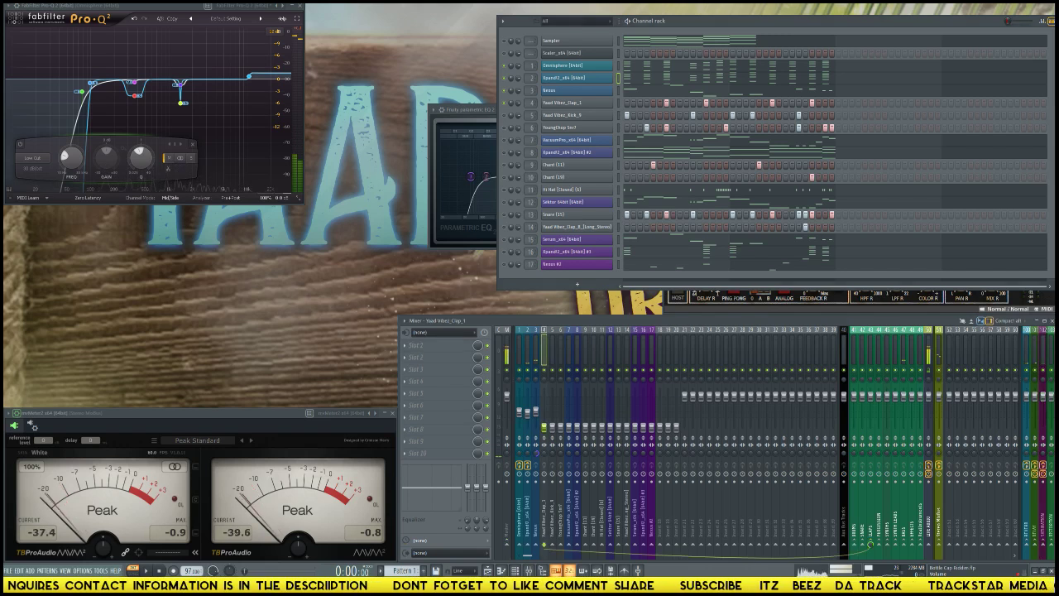
{"action": "key", "text": "space"}
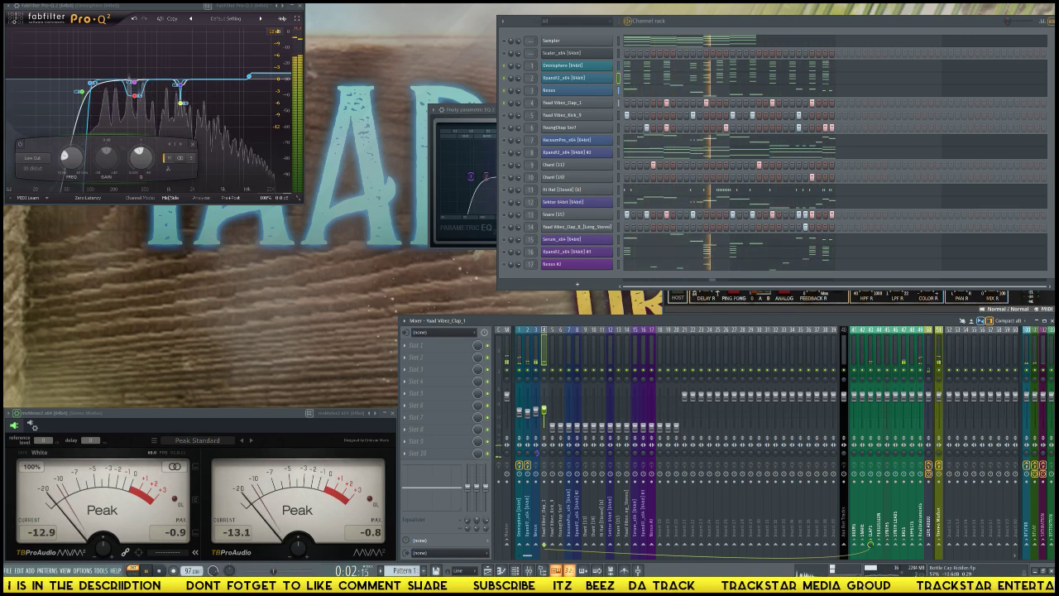
{"action": "left_click", "coordinate": [520, 397]}
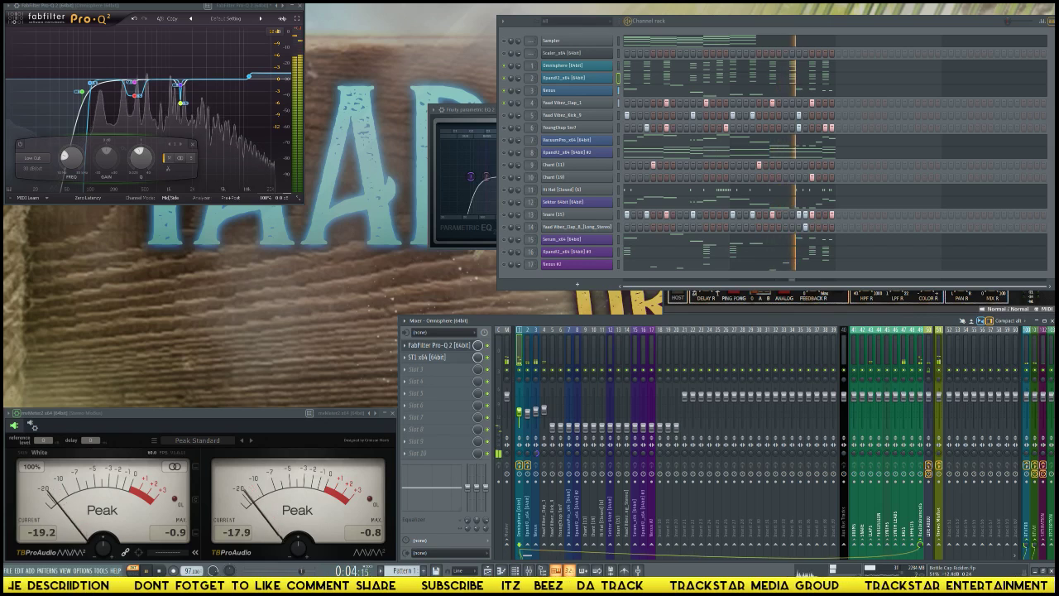
{"action": "left_click", "coordinate": [538, 413]}
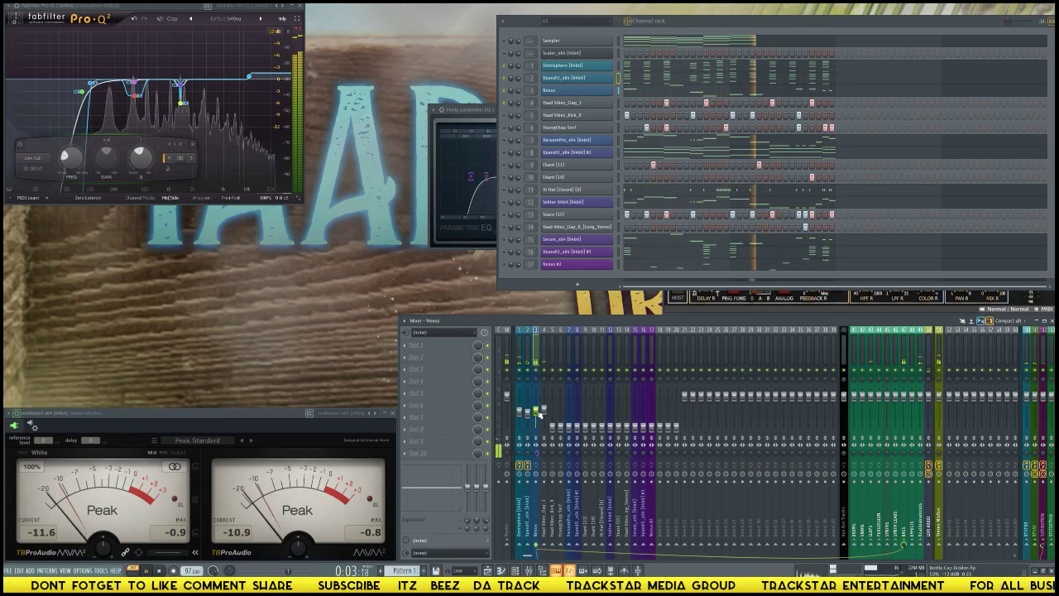
{"action": "left_click", "coordinate": [544, 409]}
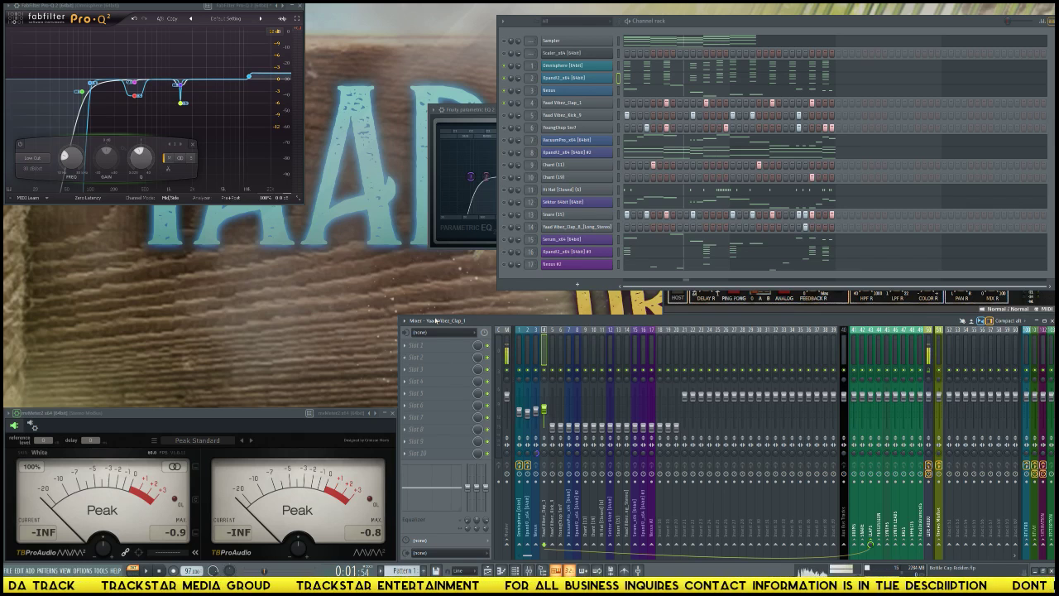
- Load Fruity parametric EQ 2 on Yaad Vibez_Clap_1, cut the low end, shape the upper bands slightly, and audition the beat
{"action": "key", "text": "space"}
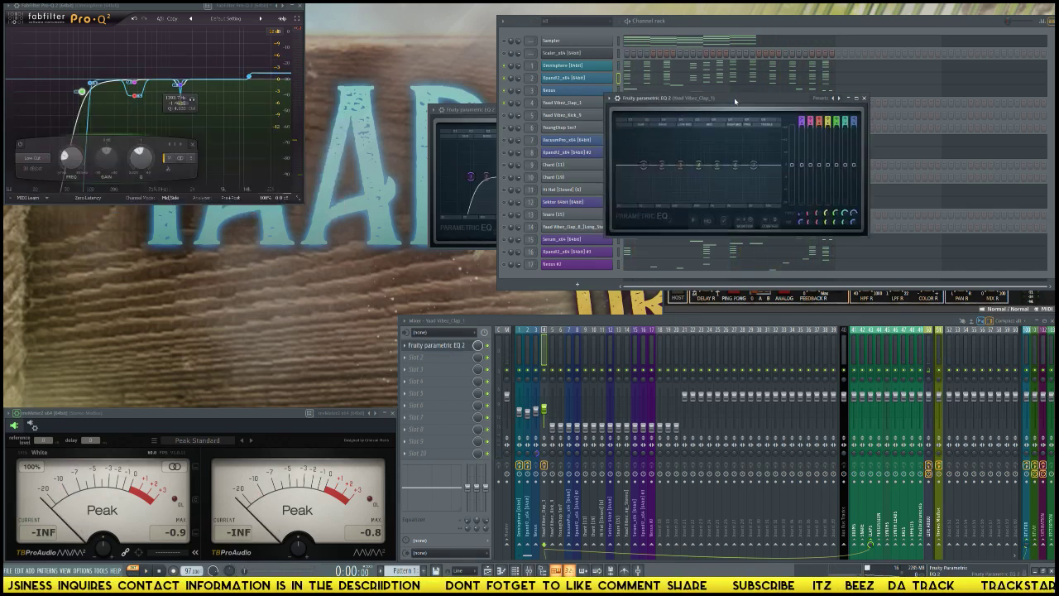
{"action": "left_click_drag", "start_coordinate": [735, 101], "coordinate": [710, 133]}
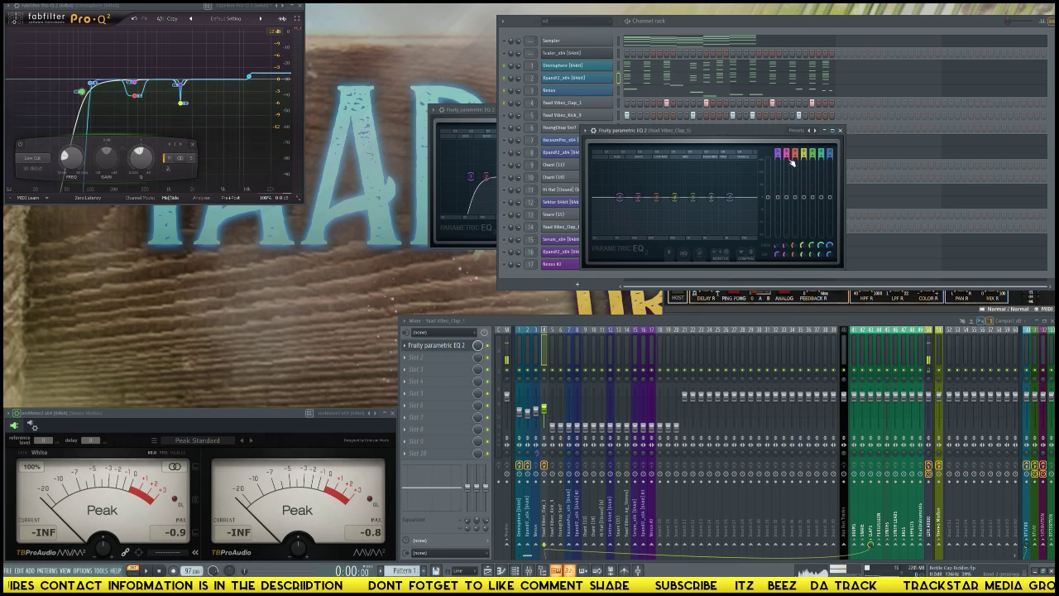
{"action": "left_click_drag", "start_coordinate": [778, 154], "coordinate": [778, 170]}
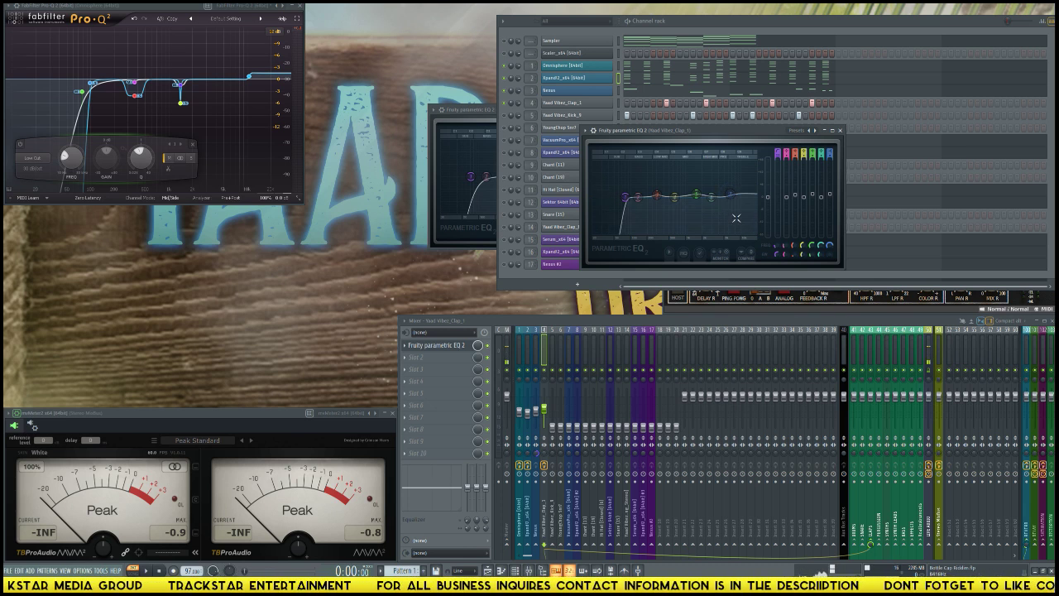
{"action": "key", "text": "space"}
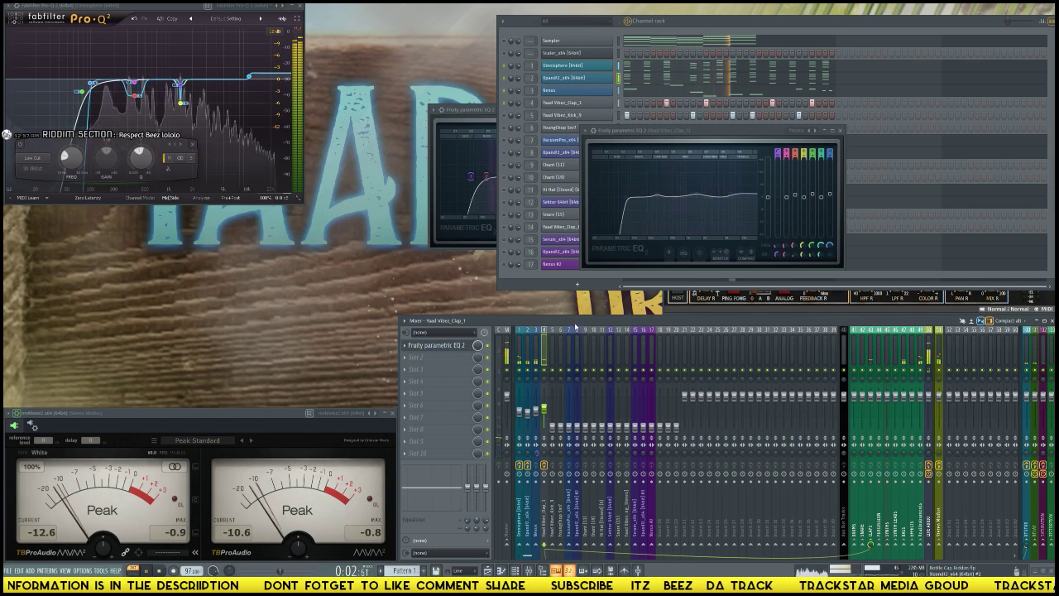
- Stop playback, turn on the Yaad Vibez kick channel, and raise the kick's mixer fader to about the clap's level
{"action": "key", "text": "space"}
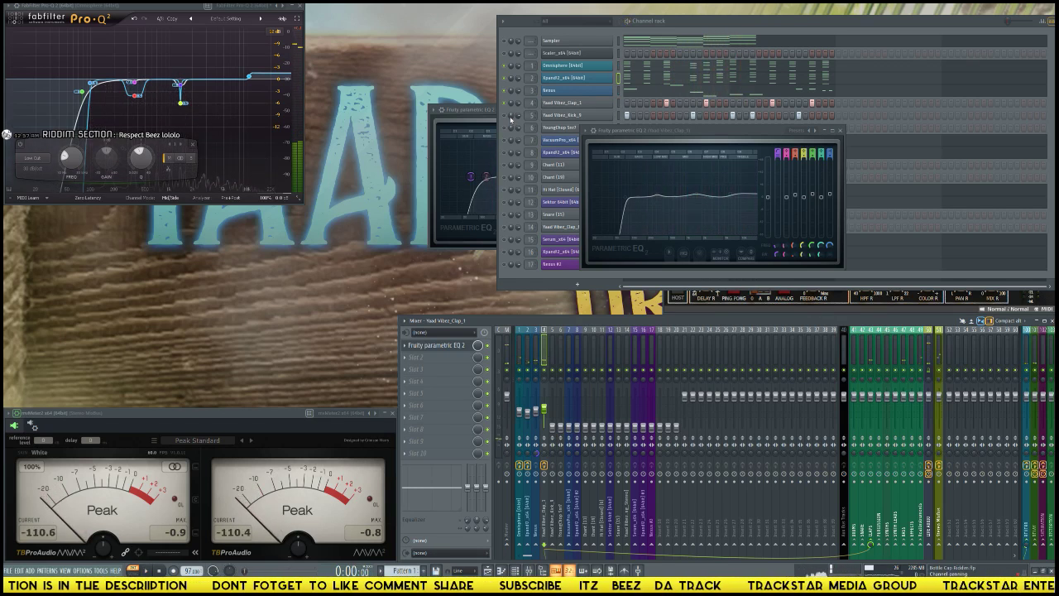
{"action": "left_click", "coordinate": [508, 118]}
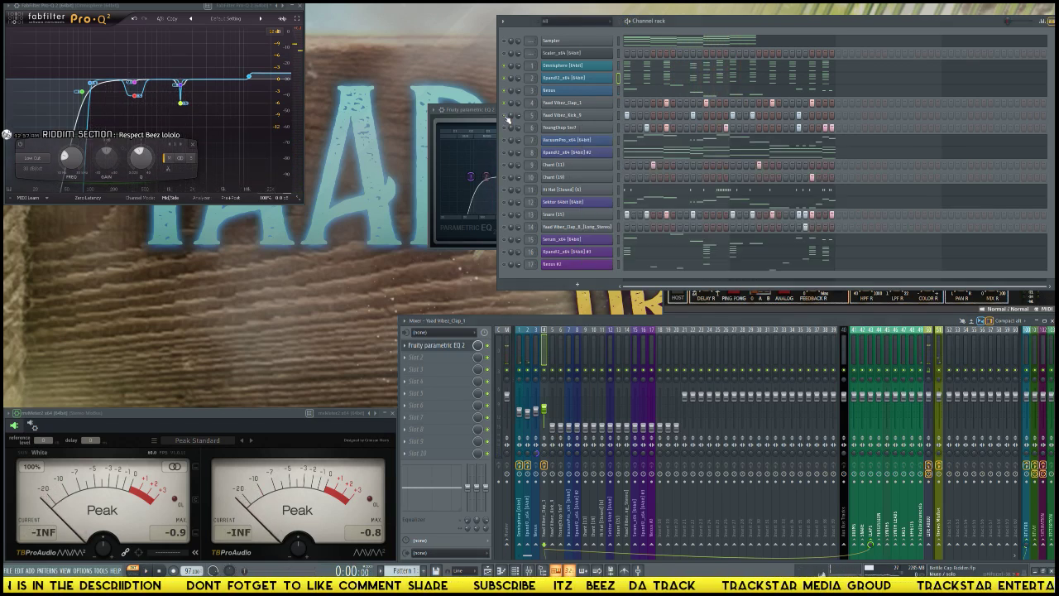
{"action": "left_click", "coordinate": [553, 364]}
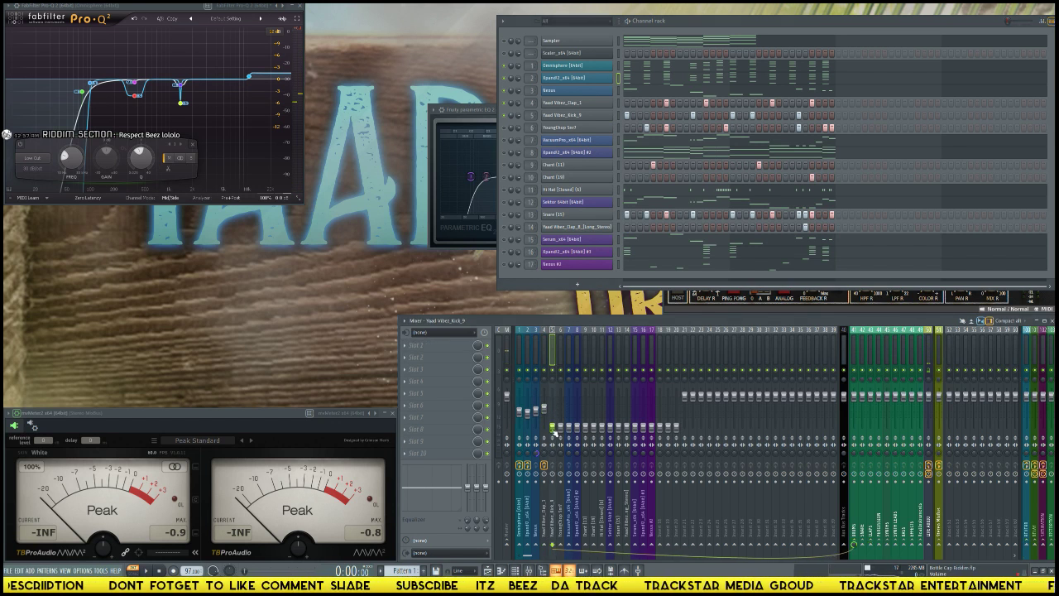
{"action": "left_click_drag", "start_coordinate": [552, 428], "coordinate": [552, 412]}
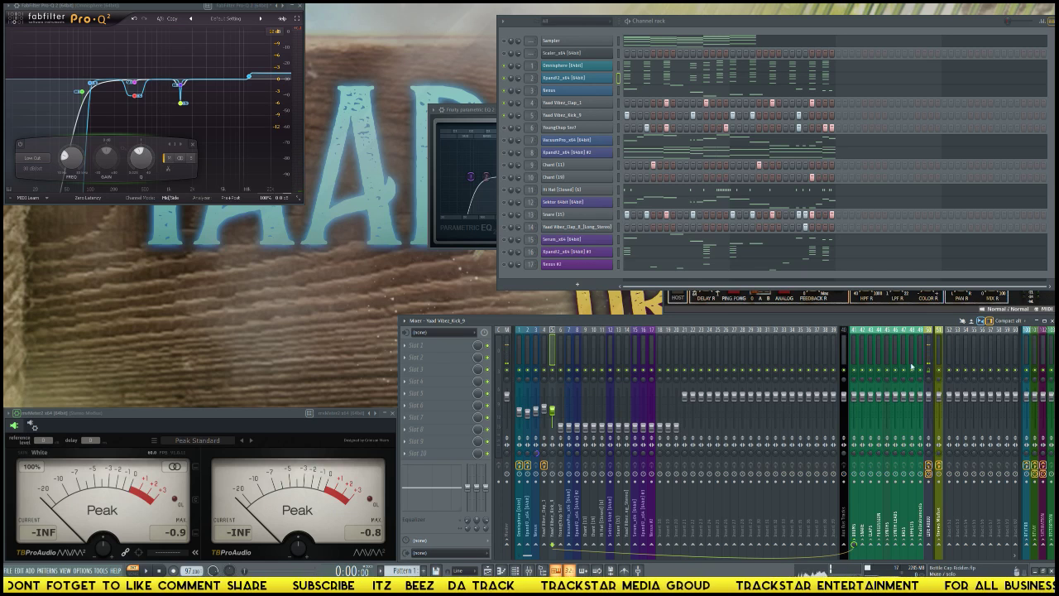
- Load FabFilter Pro-C 2 in the first effect slot of the BASS bus
{"action": "left_click", "coordinate": [907, 360]}
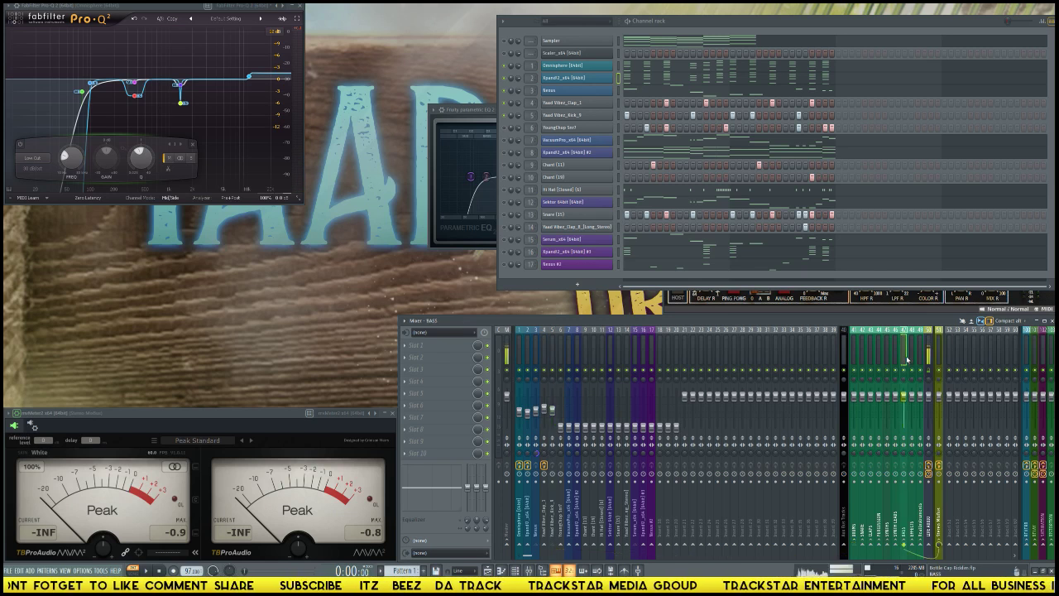
{"action": "left_click", "coordinate": [451, 345]}
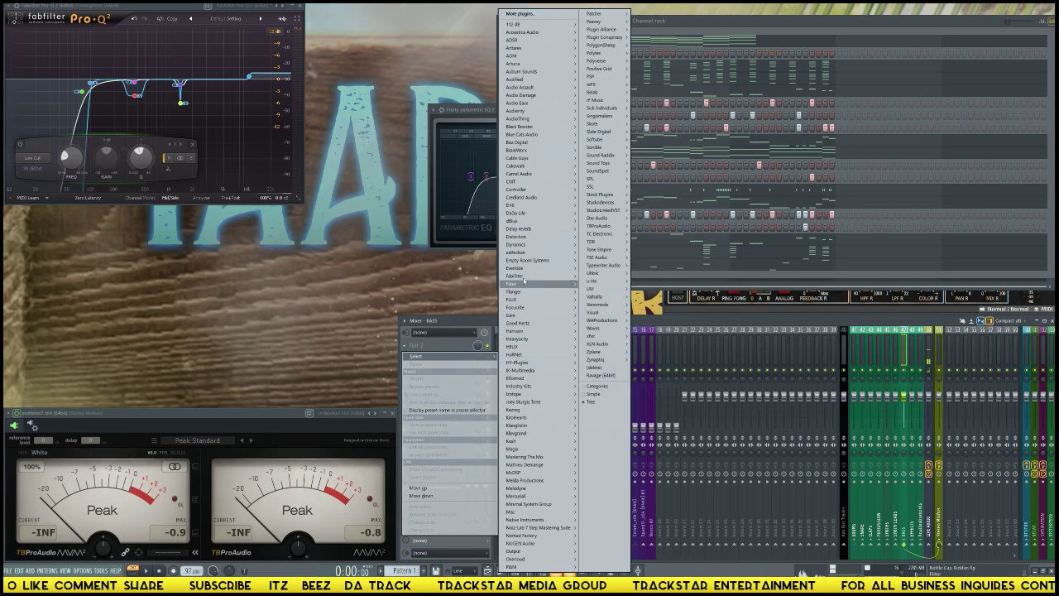
{"action": "mouse_move", "coordinate": [517, 276]}
{"action": "mouse_move", "coordinate": [598, 284]}
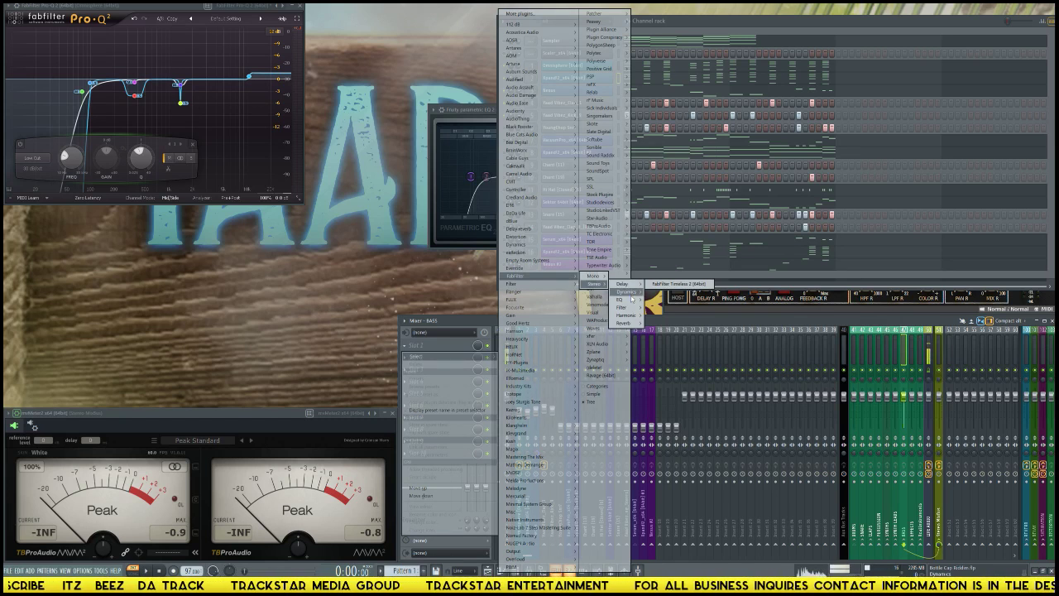
{"action": "mouse_move", "coordinate": [632, 299]}
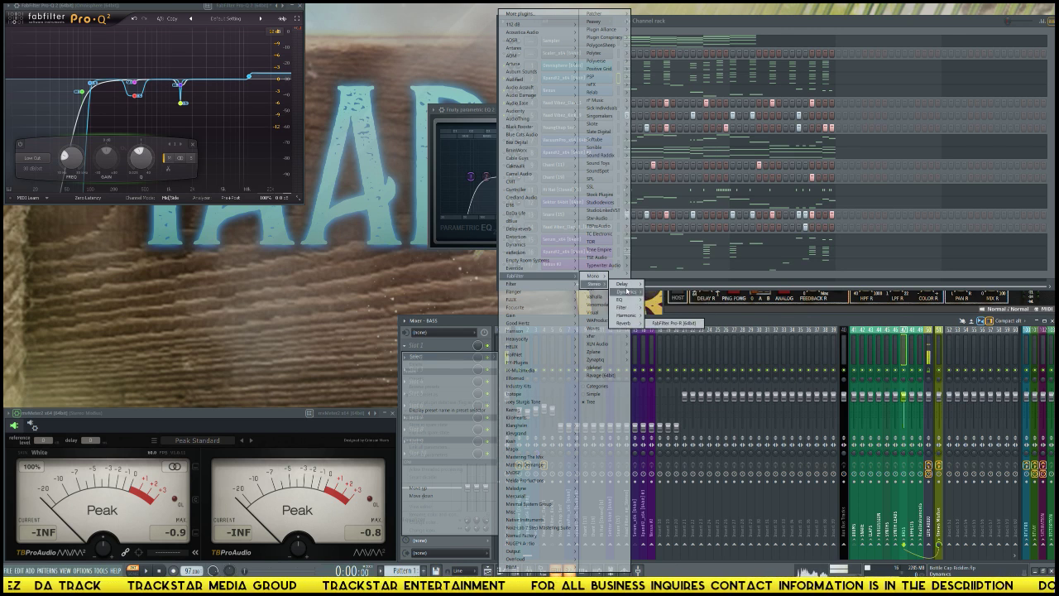
{"action": "left_click", "coordinate": [675, 292]}
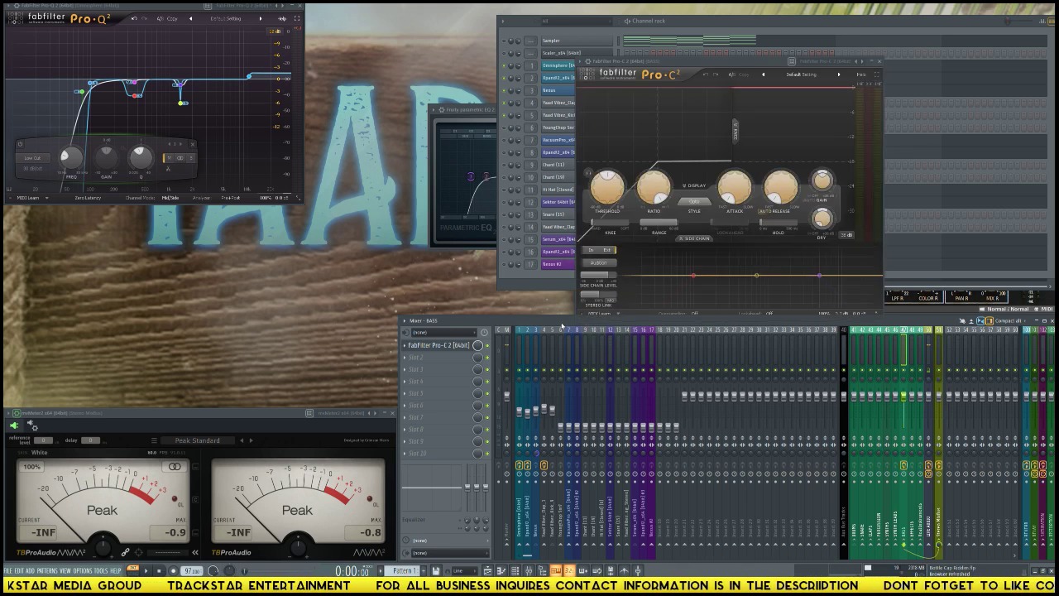
- Play the beat with the kick and check how Pro-C 2 compresses the BASS bus
{"action": "key", "text": "space"}
{"action": "left_click", "coordinate": [553, 364]}
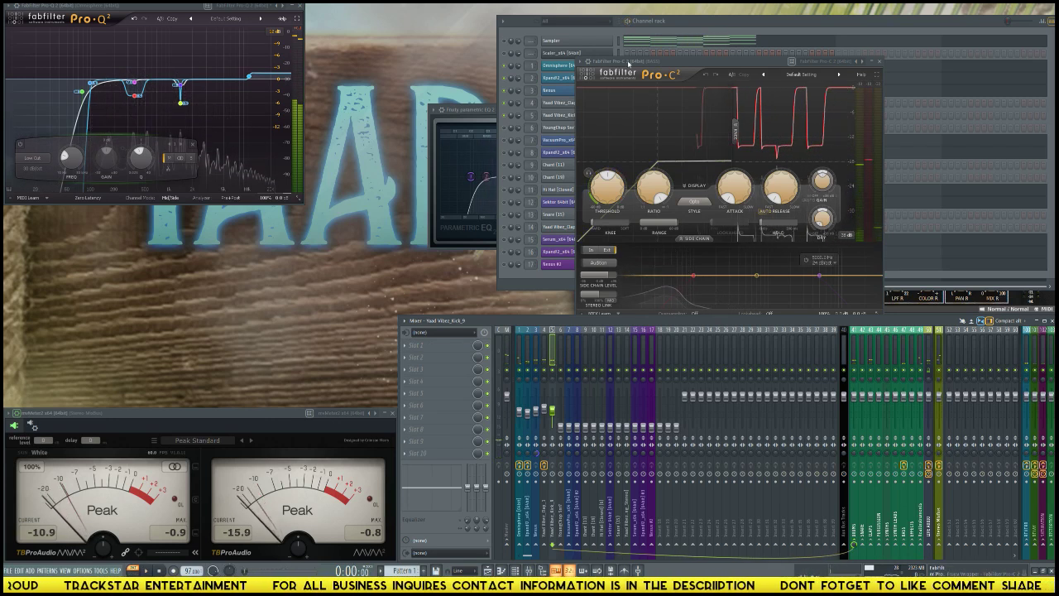
{"action": "left_click", "coordinate": [594, 68]}
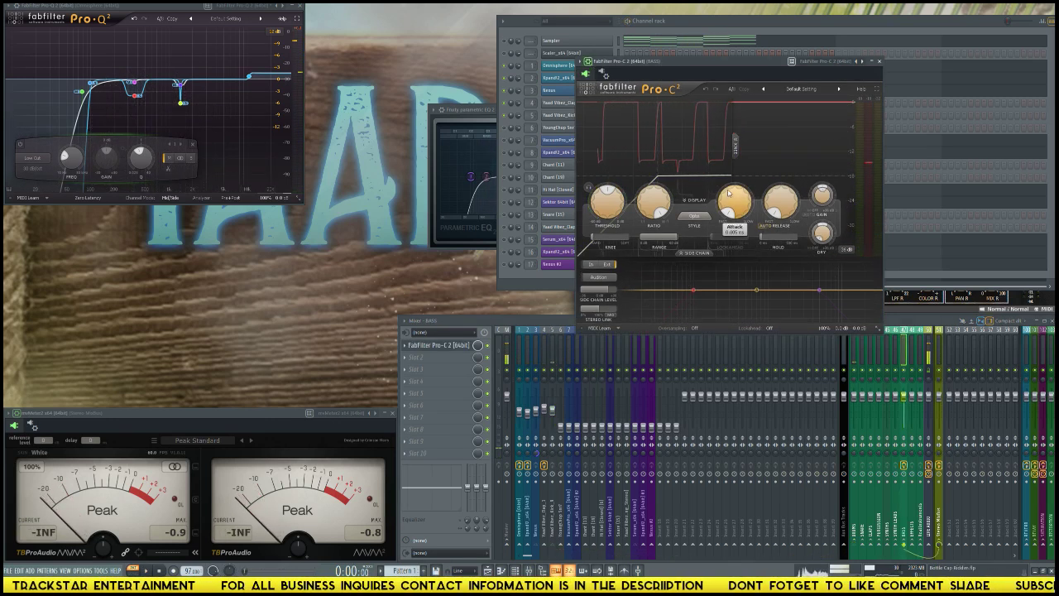
{"action": "key", "text": "space"}
{"action": "mouse_move", "coordinate": [728, 190]}
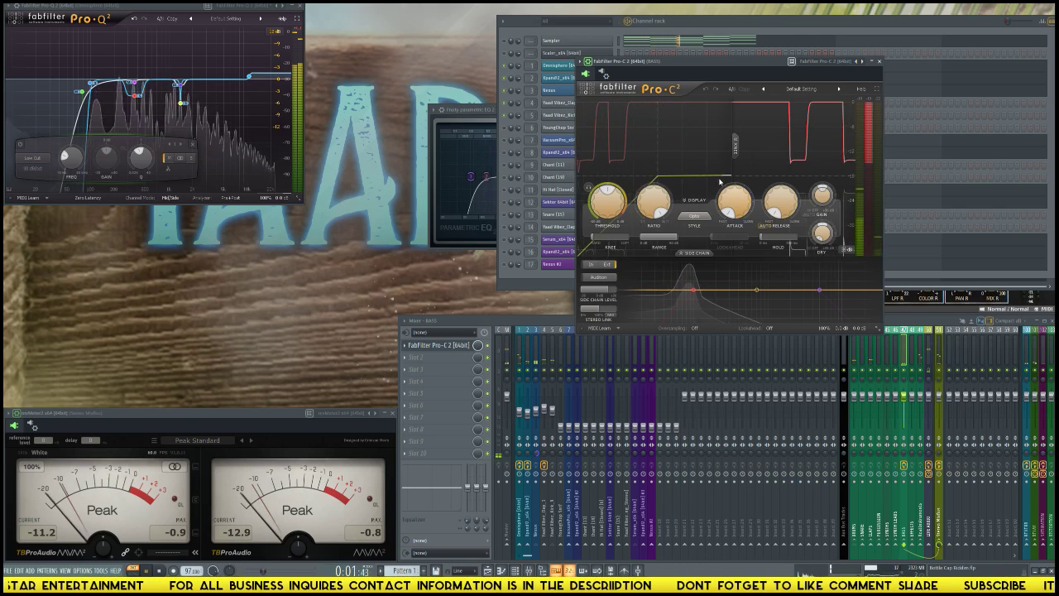
- Set the Stereo Side Chain input connection in Pro-C 2's processing settings and return to the compressor's interface
{"action": "left_click", "coordinate": [603, 73]}
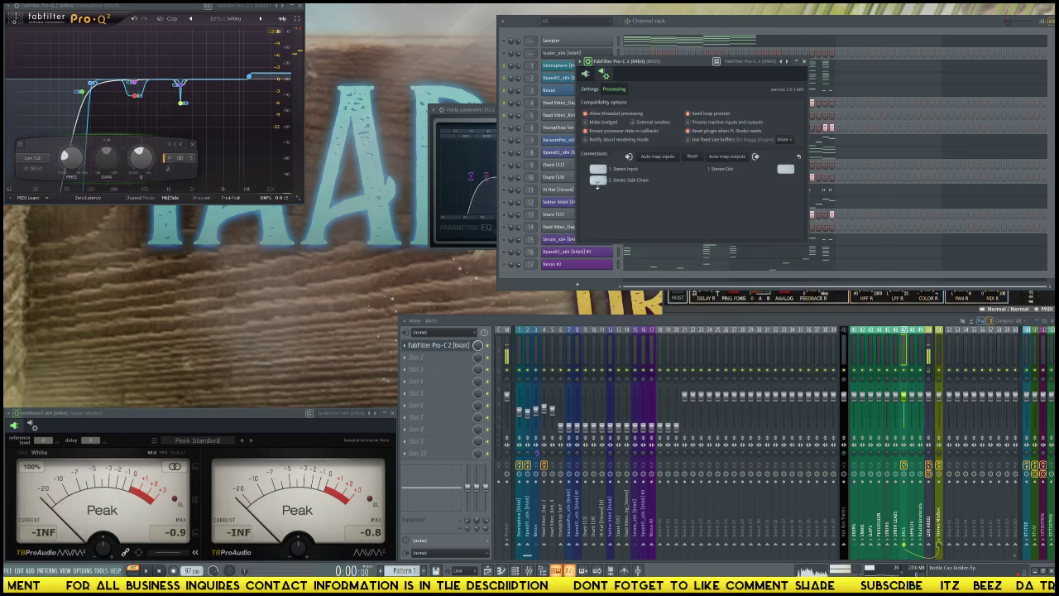
{"action": "right_click", "coordinate": [597, 182]}
{"action": "left_click", "coordinate": [613, 215]}
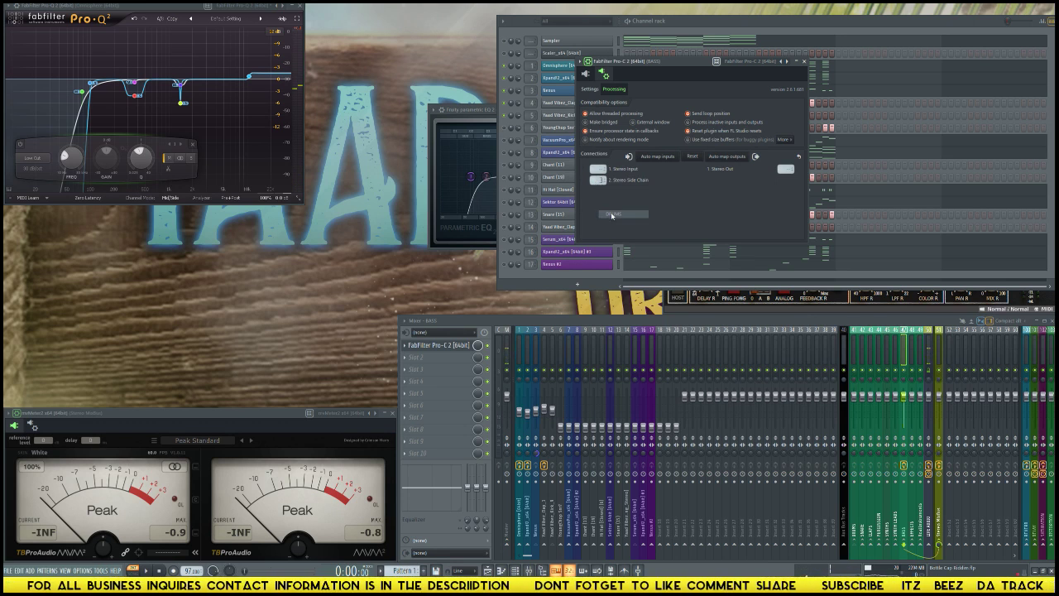
{"action": "left_click", "coordinate": [590, 76]}
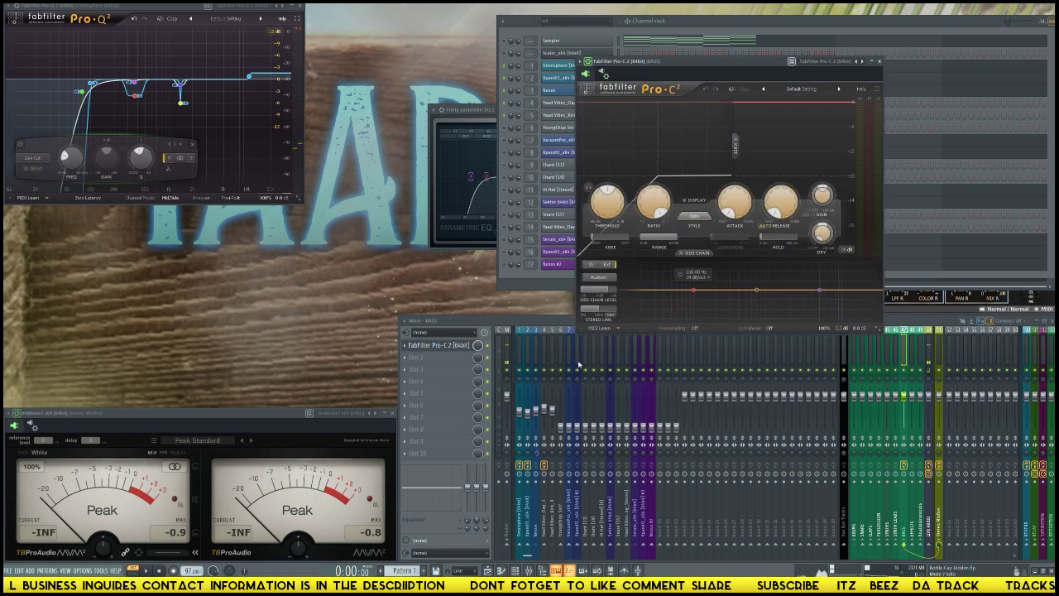
- Raise the Yaad Vibez kick fader slightly while auditioning the beat
{"action": "key", "text": "space"}
{"action": "left_click", "coordinate": [553, 362]}
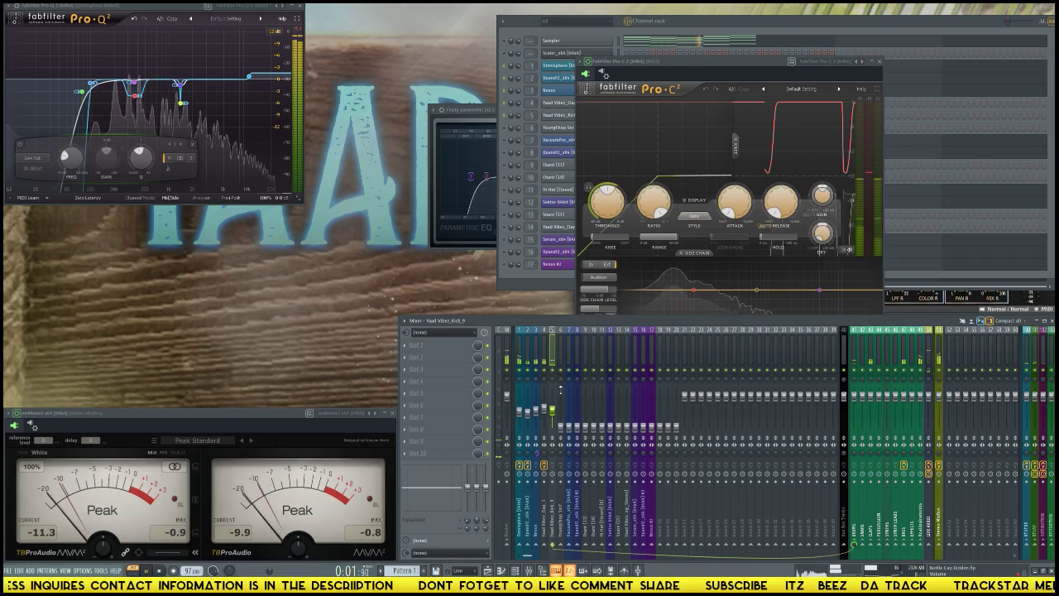
{"action": "key", "text": "space"}
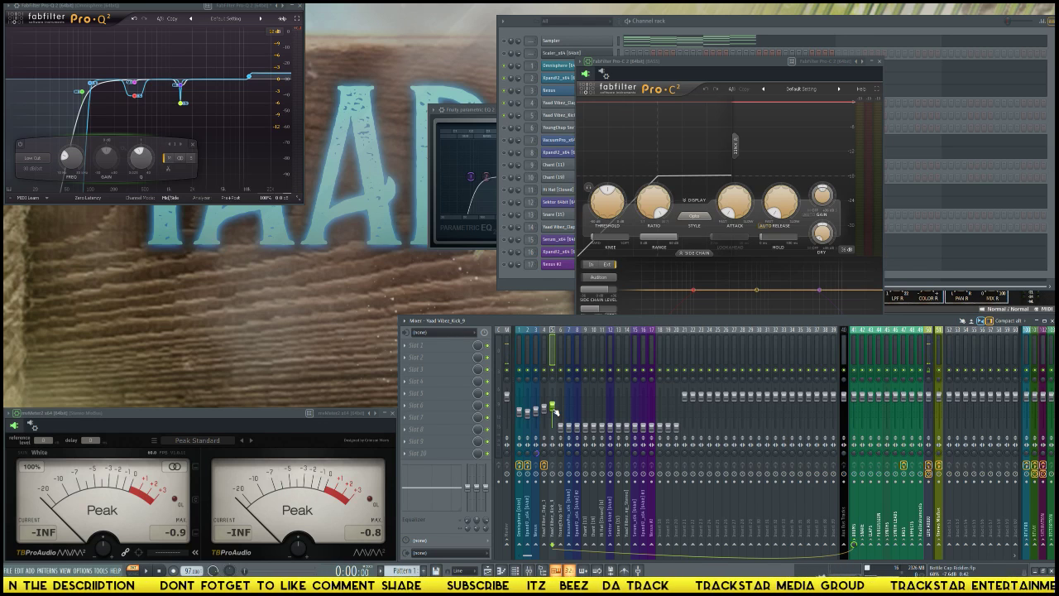
- Load Fruity parametric EQ 2 on the Yaad Vibez kick track and apply the Kick EQ preset
{"action": "left_click", "coordinate": [467, 350]}
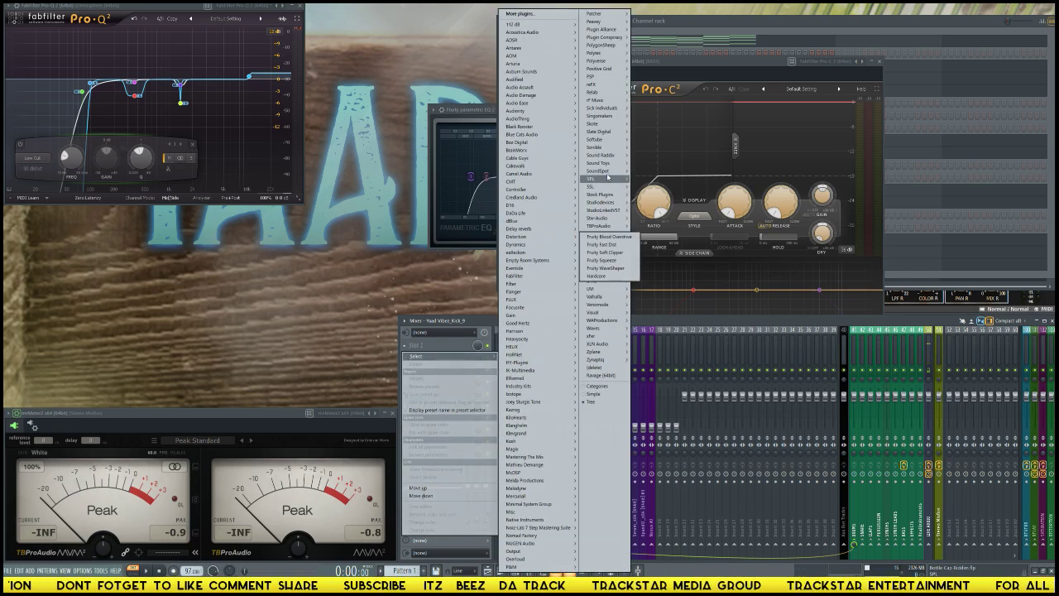
{"action": "mouse_move", "coordinate": [610, 133]}
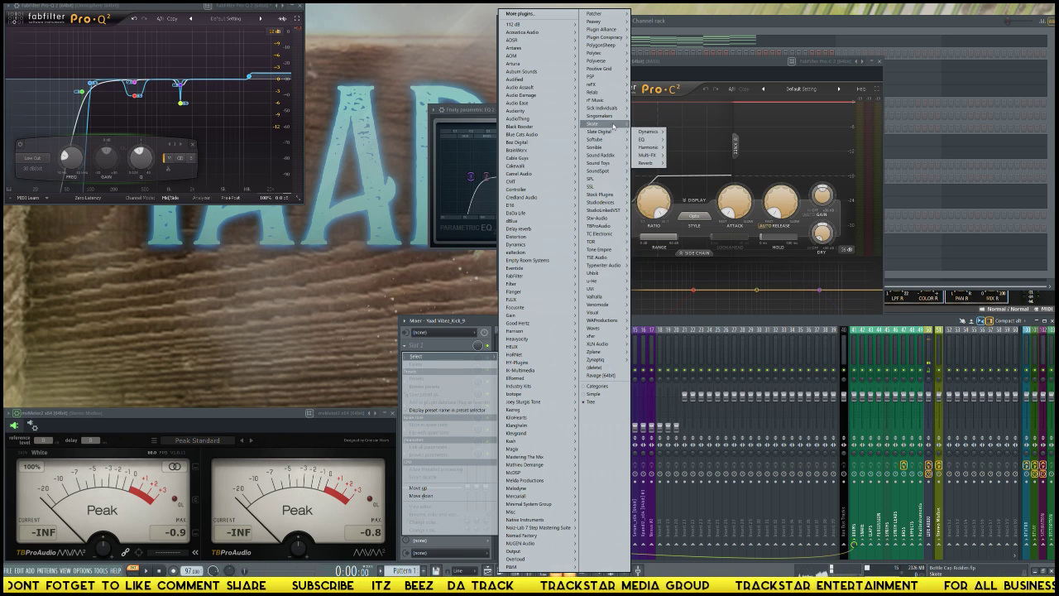
{"action": "mouse_move", "coordinate": [609, 198]}
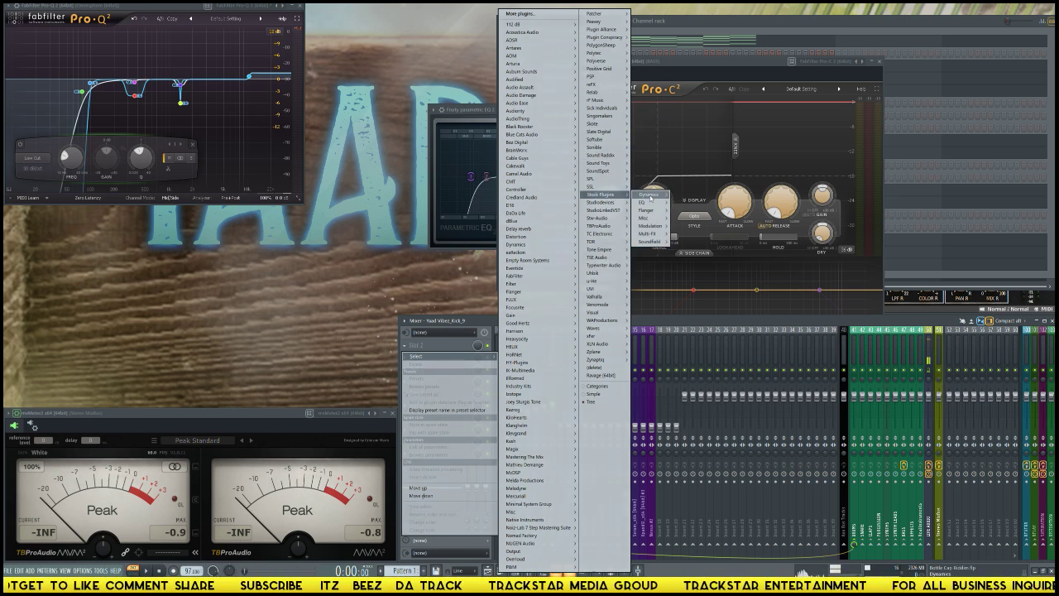
{"action": "left_click", "coordinate": [690, 205]}
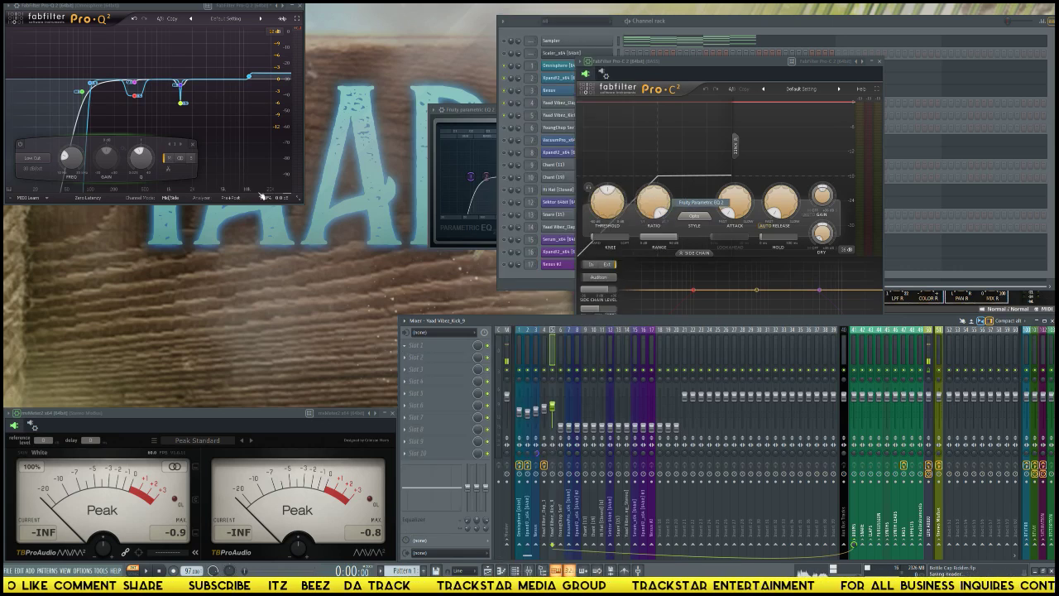
{"action": "left_click_drag", "start_coordinate": [204, 103], "coordinate": [505, 140]}
{"action": "left_click", "coordinate": [584, 134]}
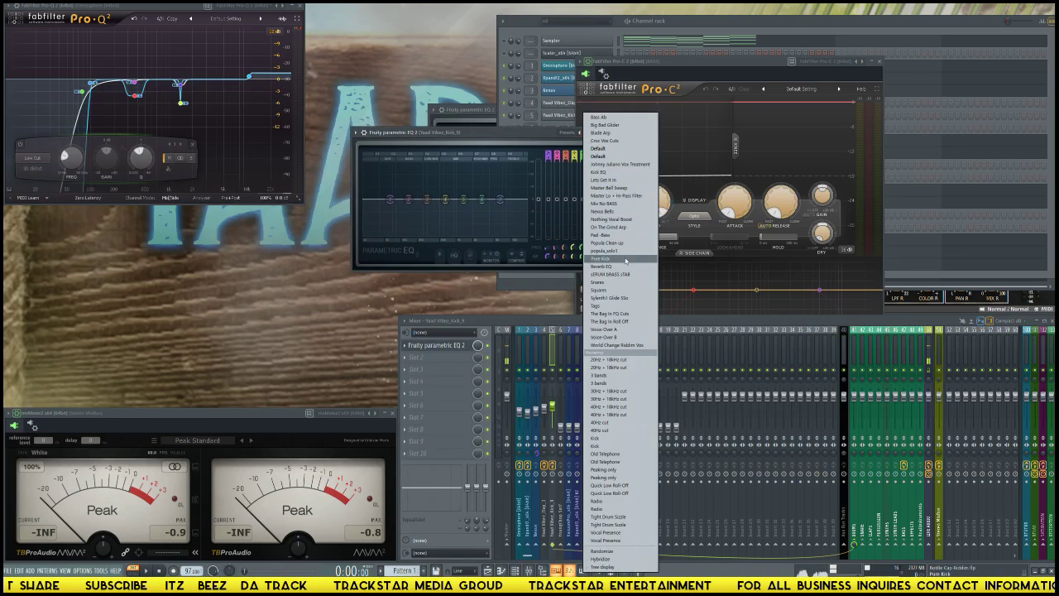
{"action": "left_click", "coordinate": [608, 171]}
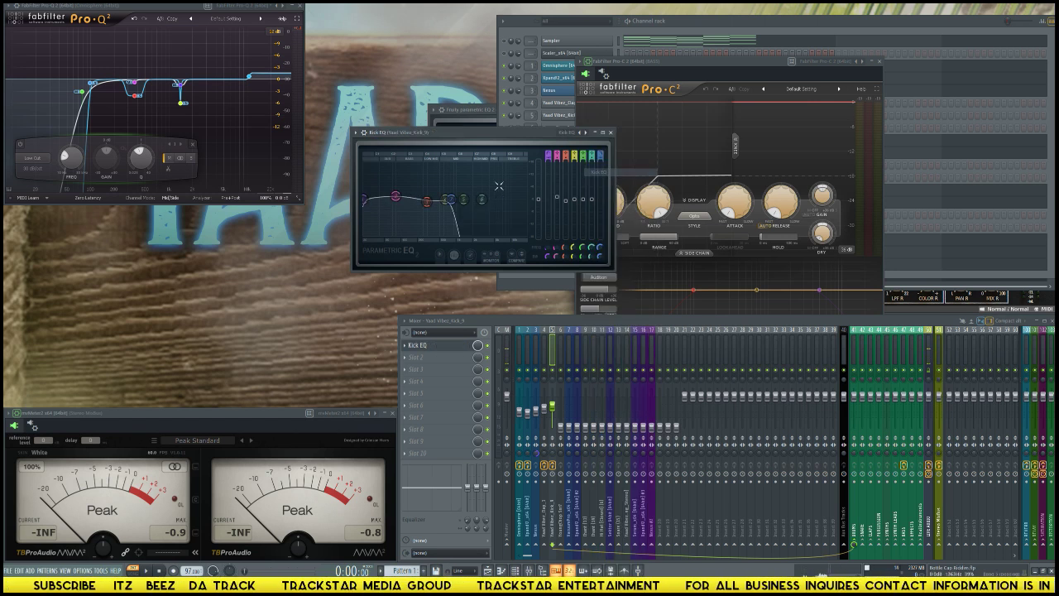
- Play the beat to judge the equalized kick against the other tracks
{"action": "key", "text": "space"}
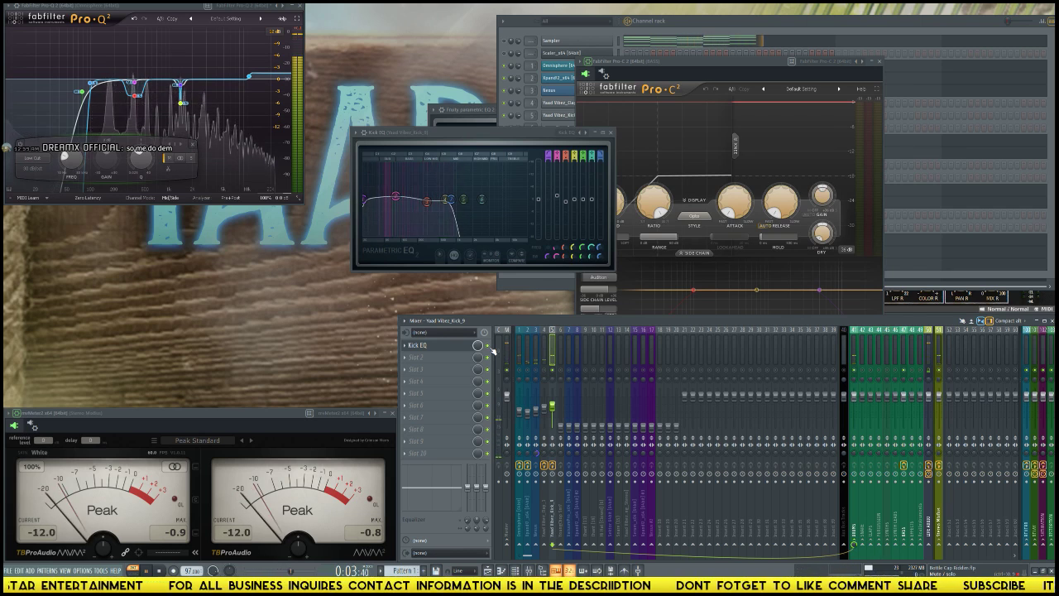
{"action": "key", "text": "space"}
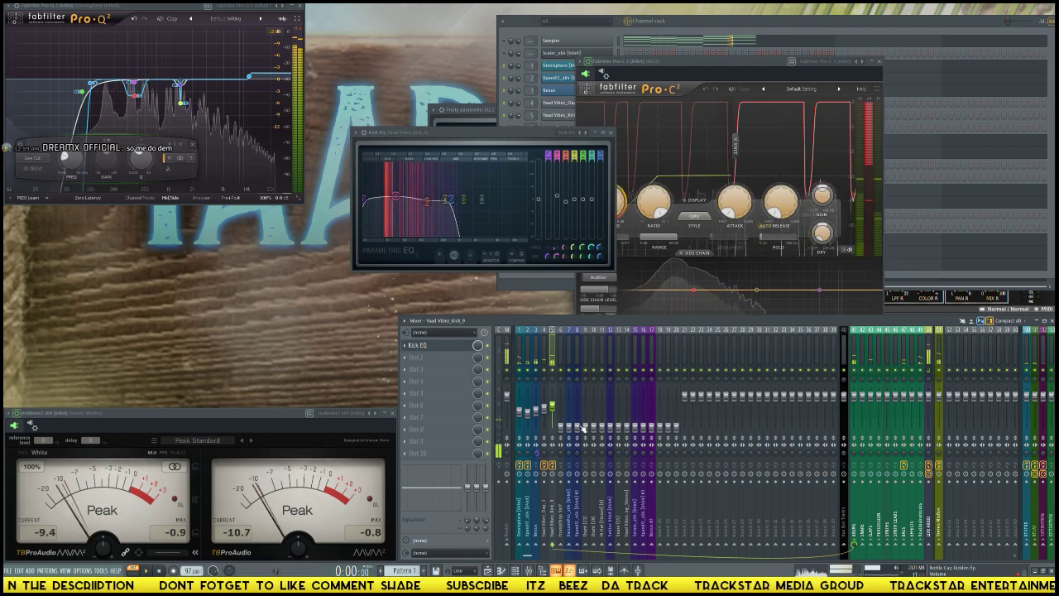
{"action": "key", "text": "space"}
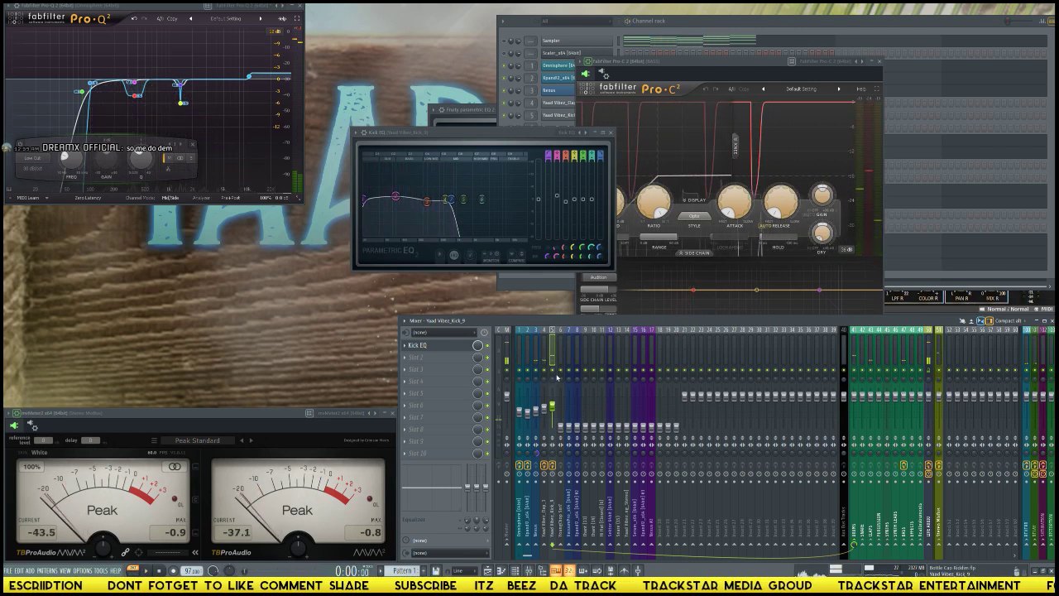
- Raise the YoungChop snare fader level with the kick's, and rearrange the plugin windows to uncover the channel rack
{"action": "left_click", "coordinate": [561, 359]}
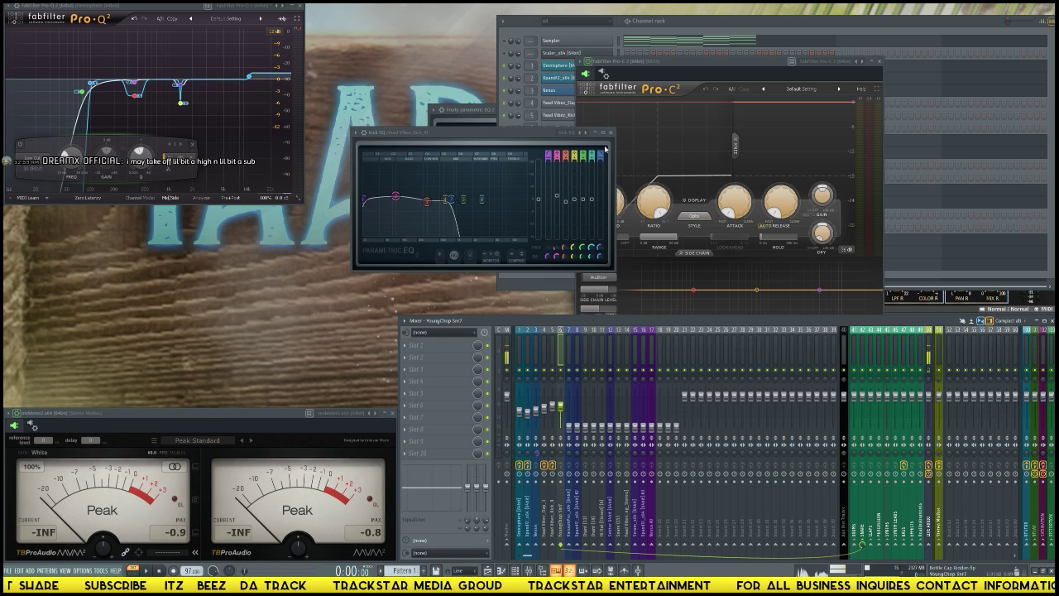
{"action": "left_click_drag", "start_coordinate": [552, 133], "coordinate": [280, 238]}
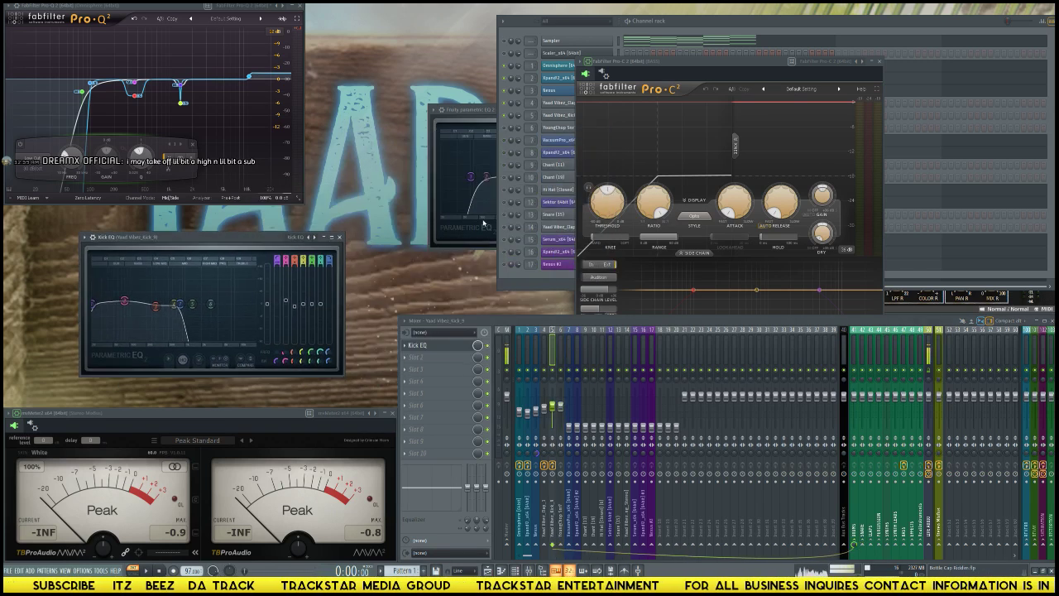
{"action": "left_click", "coordinate": [555, 281]}
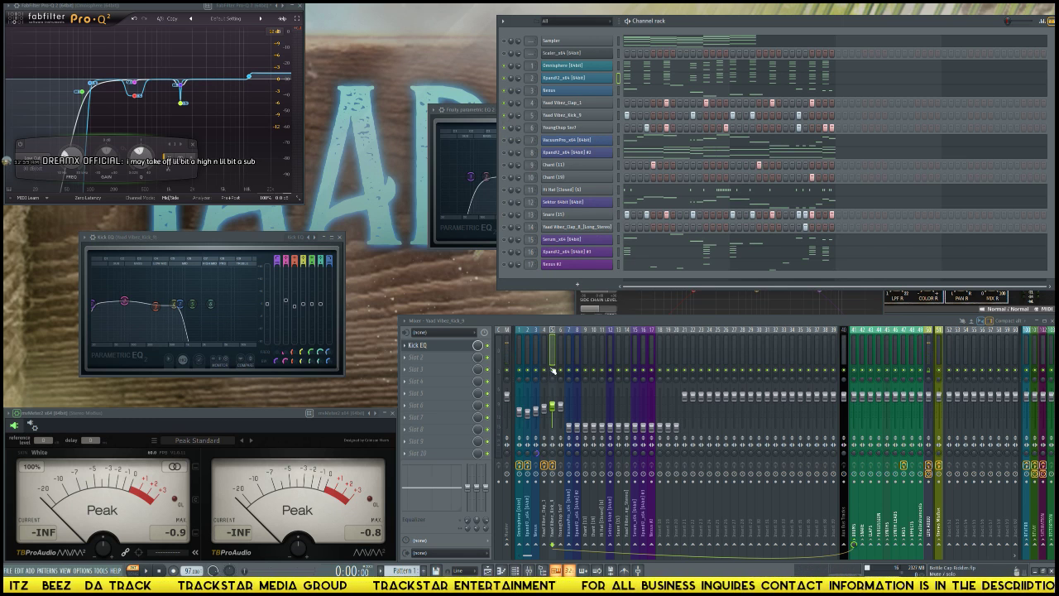
{"action": "left_click", "coordinate": [553, 370]}
{"action": "left_click", "coordinate": [559, 359]}
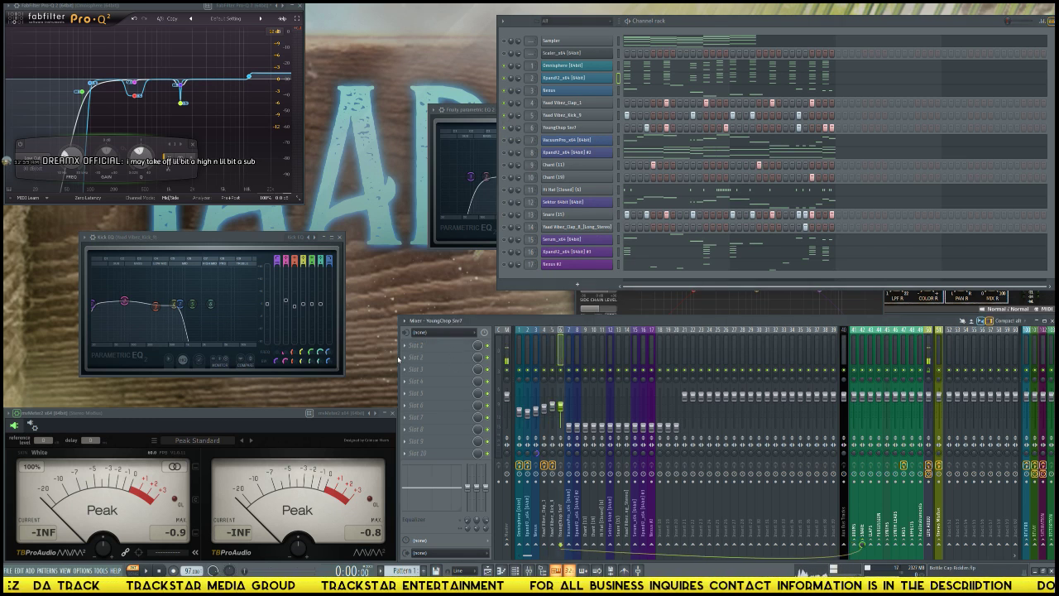
- Load the Waves SSL G-EQ in the first effect slot of the YoungChop snare track
{"action": "left_click", "coordinate": [447, 353]}
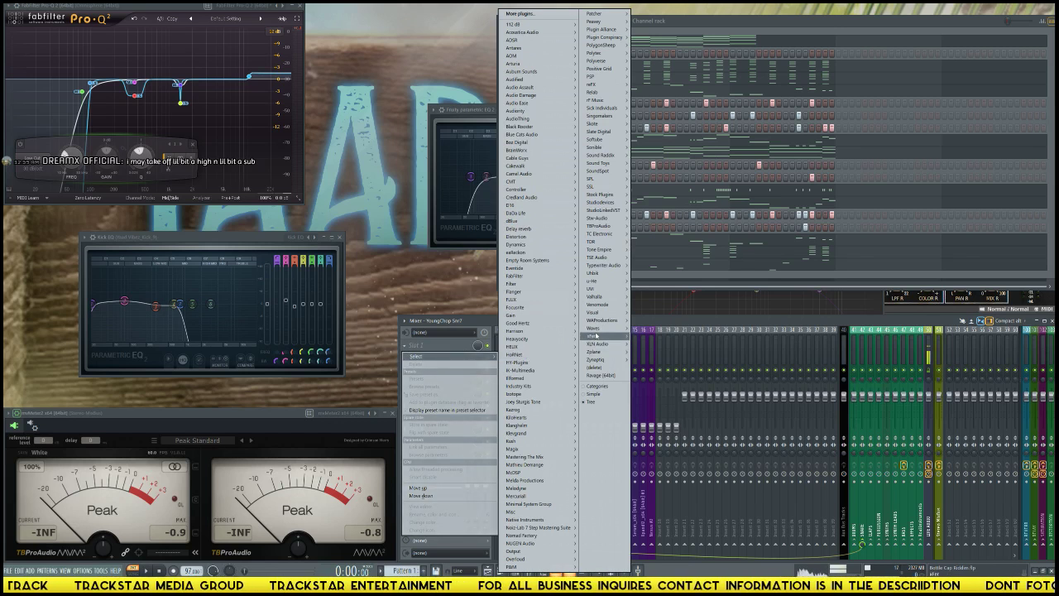
{"action": "mouse_move", "coordinate": [613, 331]}
{"action": "left_click", "coordinate": [666, 328]}
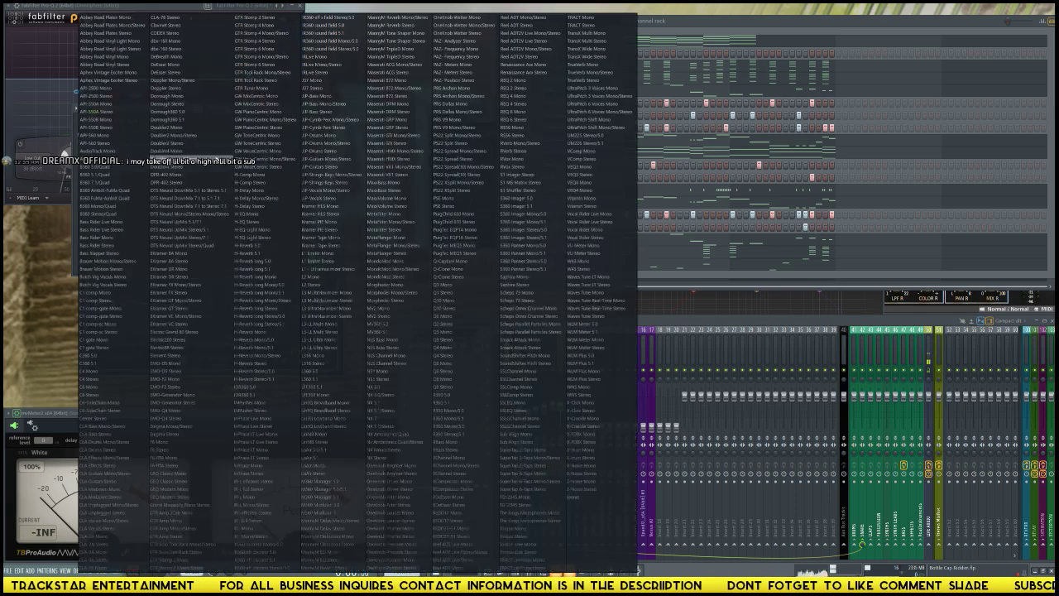
{"action": "left_click", "coordinate": [522, 404]}
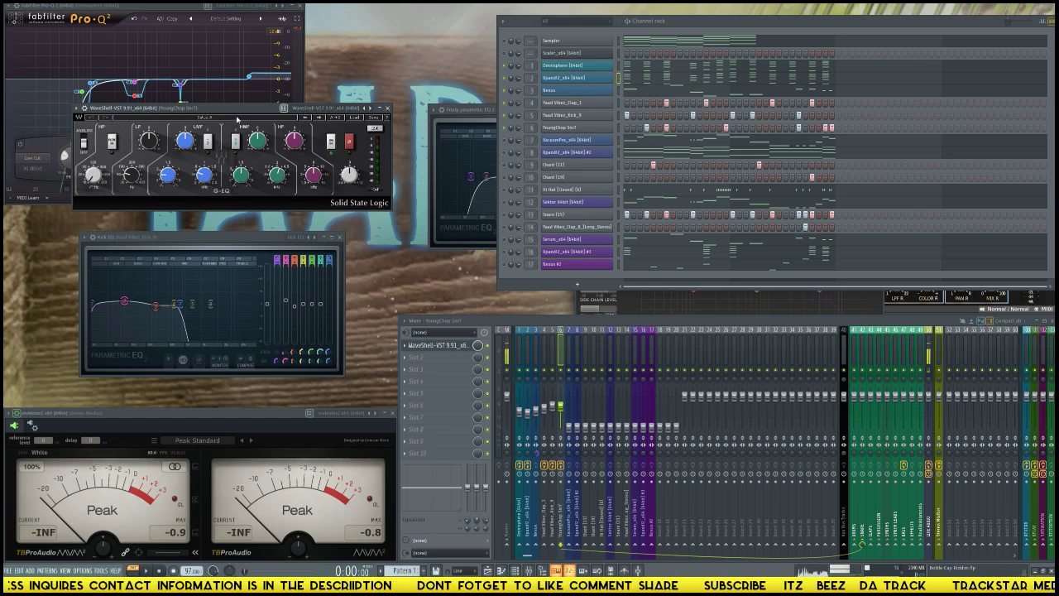
- Move the SSL G-EQ window clear of the other plugins and load its Snare Presence preset on the YoungChop snare
{"action": "left_click_drag", "start_coordinate": [238, 114], "coordinate": [626, 200]}
{"action": "double_click", "coordinate": [627, 200]}
{"action": "double_click", "coordinate": [498, 197]}
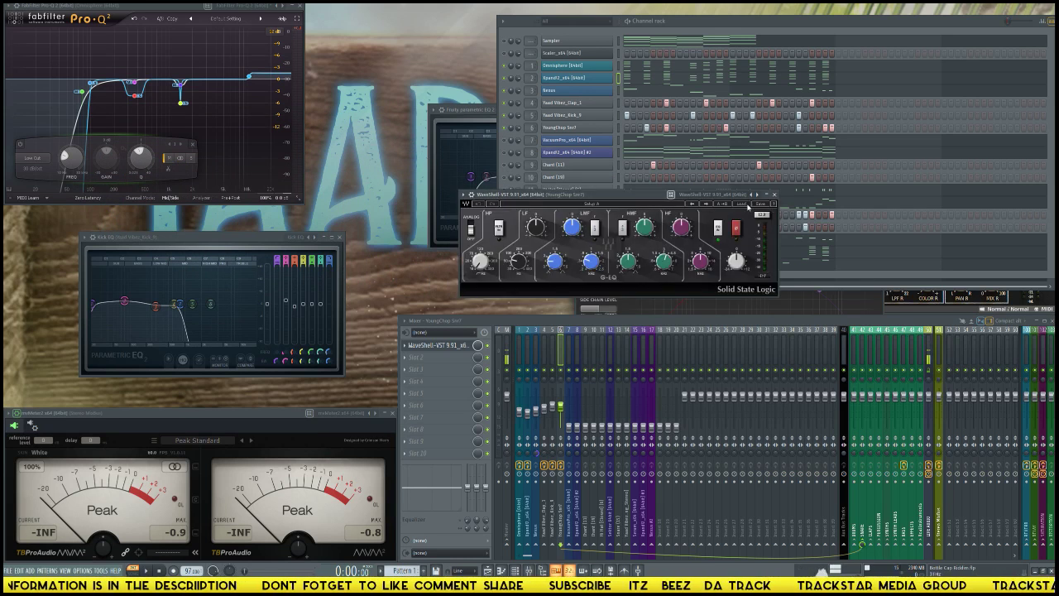
{"action": "left_click", "coordinate": [747, 204]}
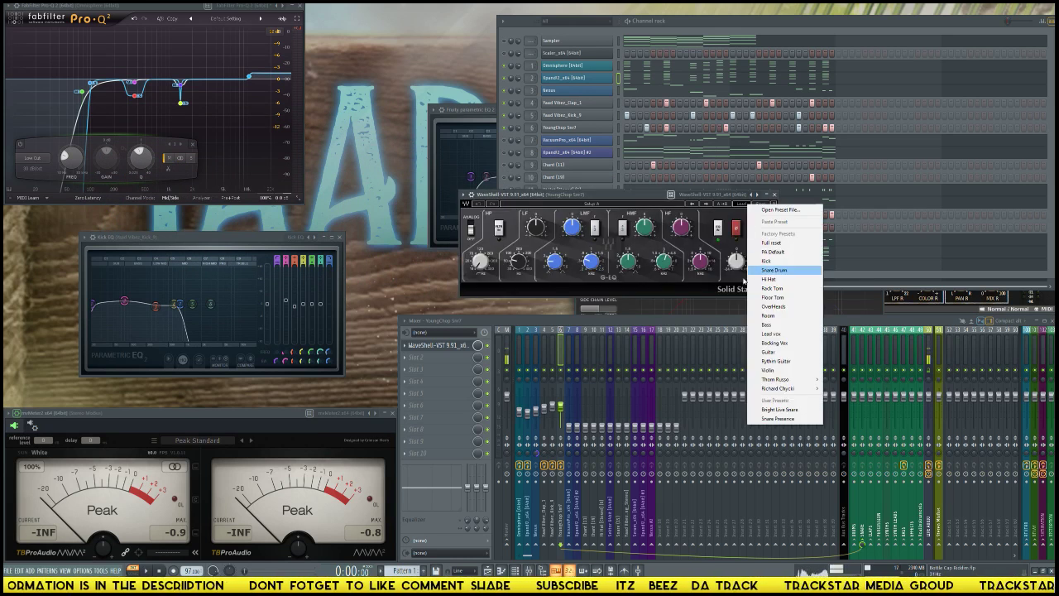
{"action": "left_click", "coordinate": [790, 419]}
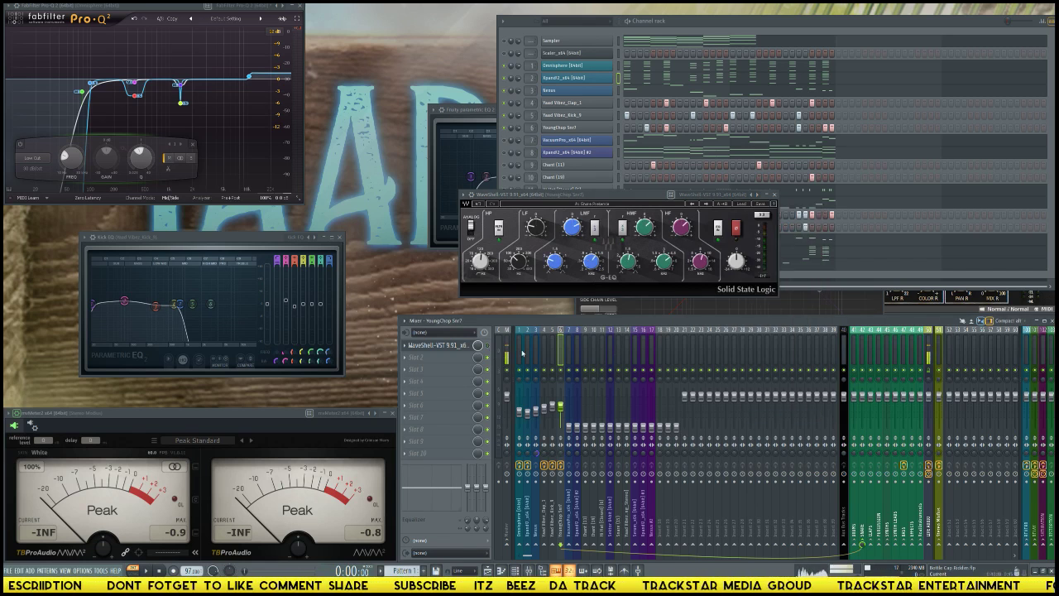
- Play the beat to judge the equalized YoungChop snare against the rest of the mix
{"action": "key", "text": "space"}
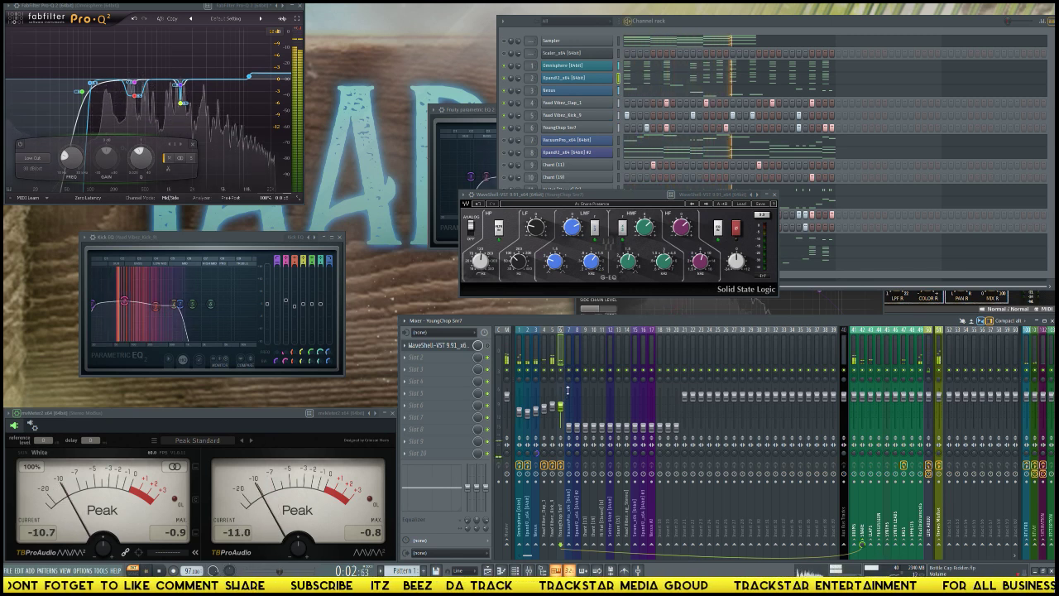
{"action": "key", "text": "space"}
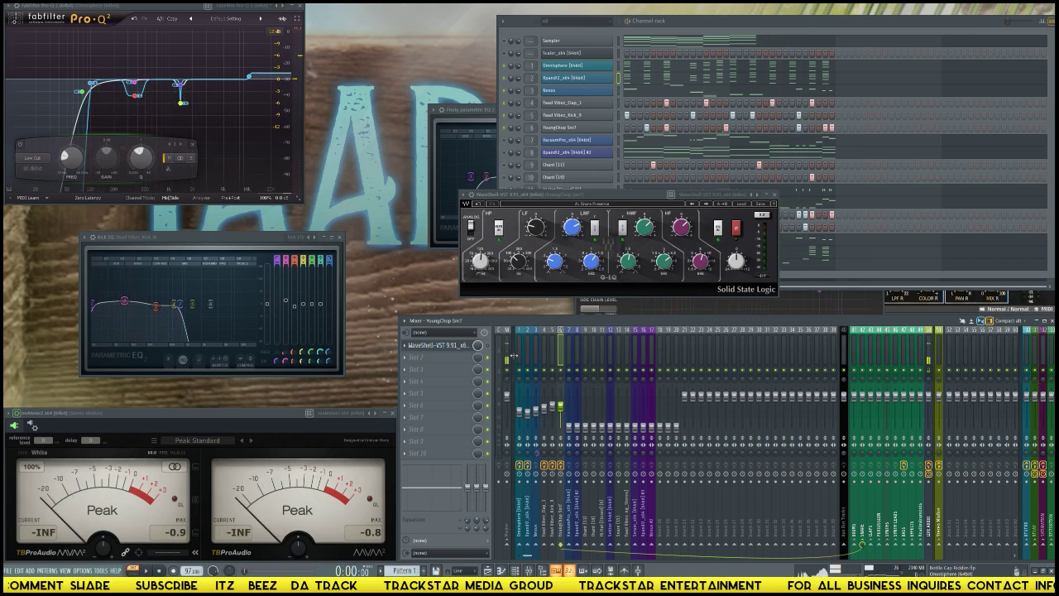
{"action": "key", "text": "space"}
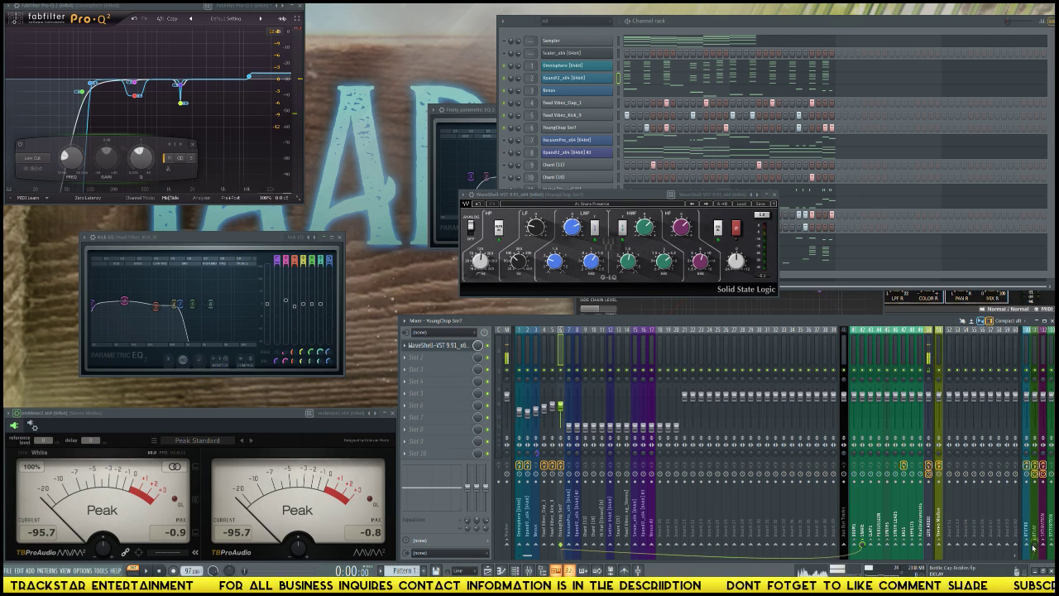
{"action": "key", "text": "space"}
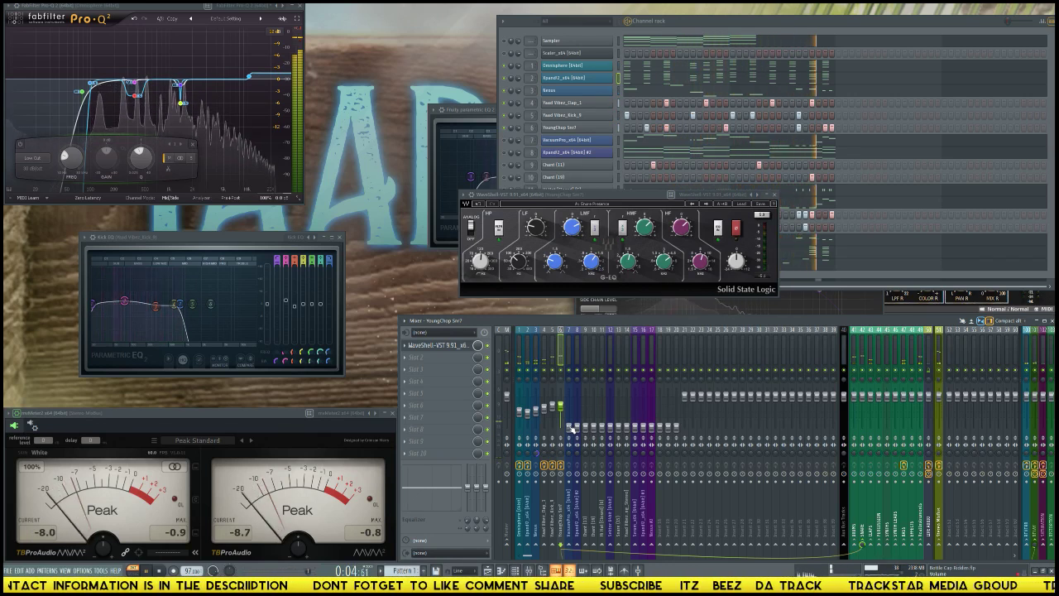
{"action": "key", "text": "space"}
- Bring the channel rack forward and raise the VacuumPro track's fader to the neighbouring snare's height during playback
{"action": "left_click", "coordinate": [547, 174]}
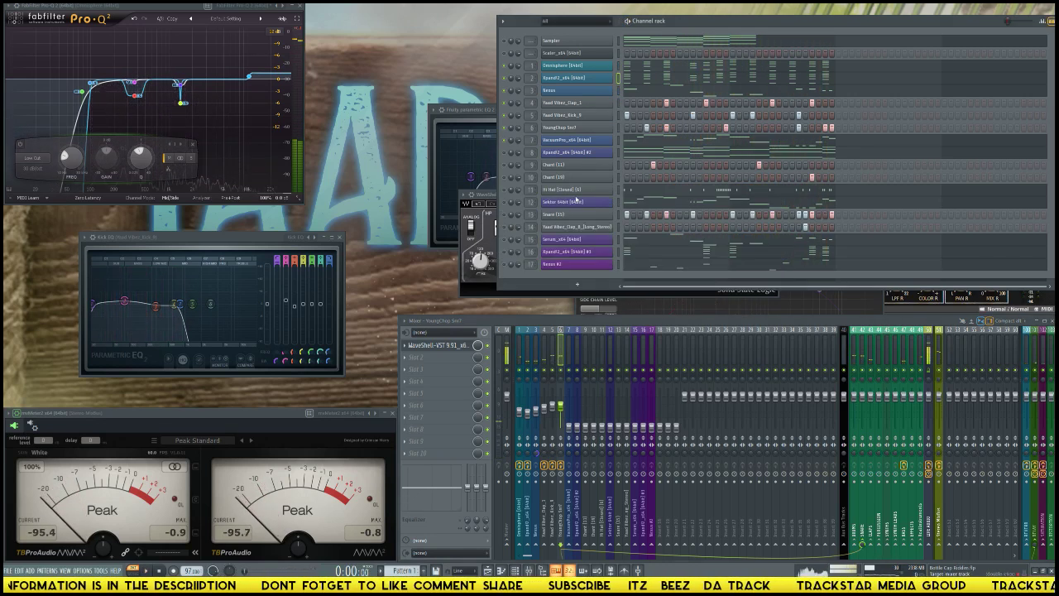
{"action": "key", "text": "space"}
{"action": "left_click_drag", "start_coordinate": [570, 427], "coordinate": [570, 411]}
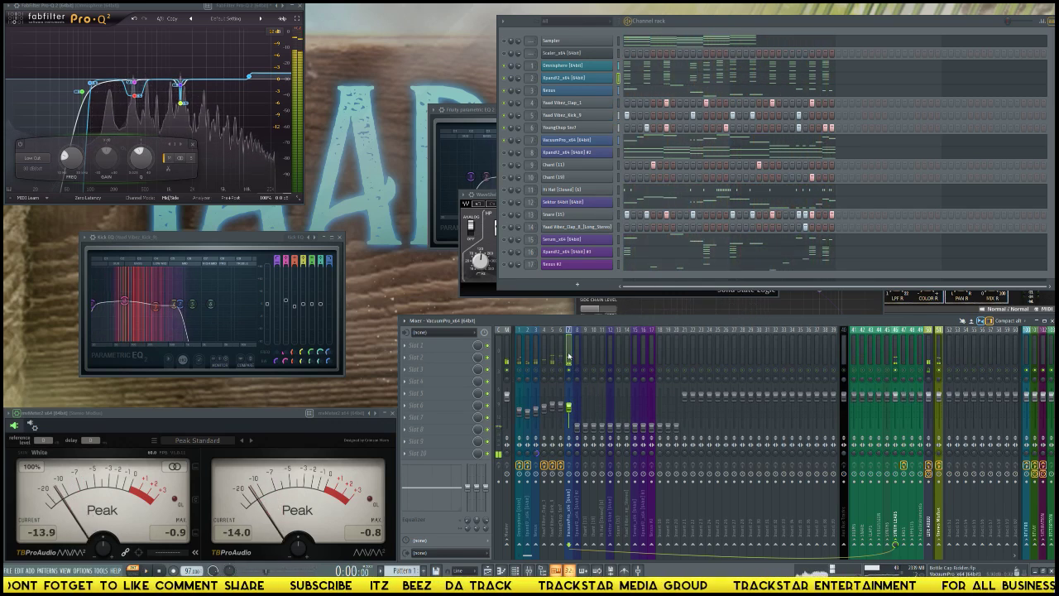
{"action": "key", "text": "space"}
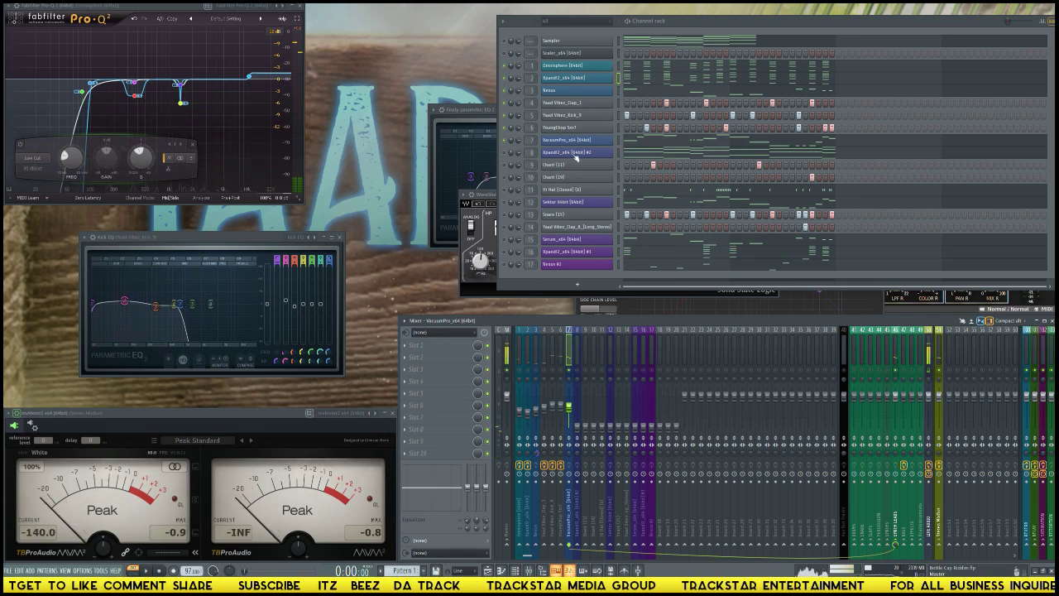
- Open the VacuumPro synth, shift its window aside, and lengthen its amp envelope attack to 20.4 ms while auditioning the beat
{"action": "left_click", "coordinate": [581, 141]}
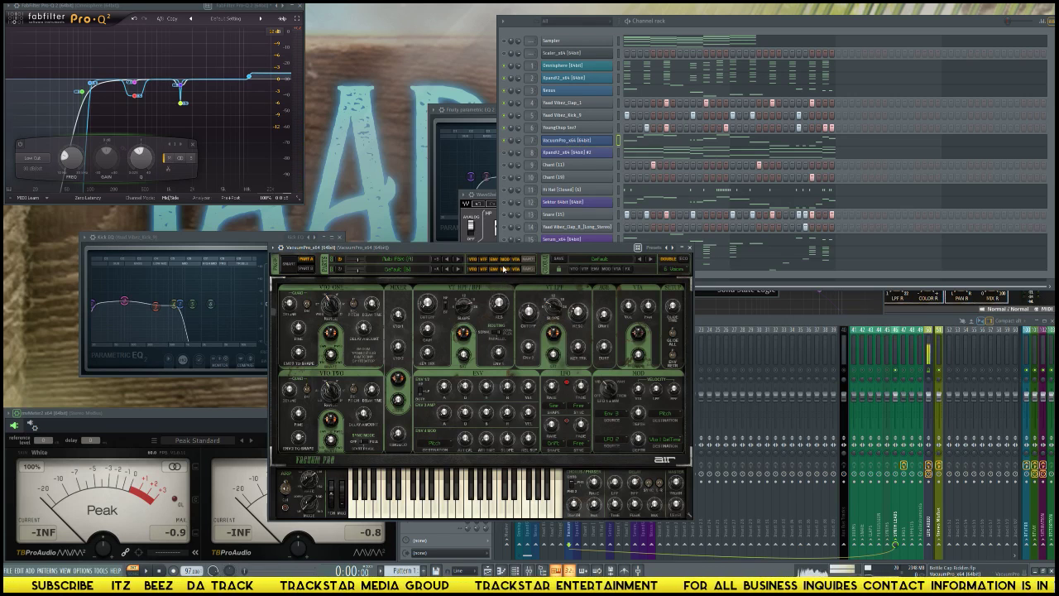
{"action": "left_click_drag", "start_coordinate": [511, 255], "coordinate": [516, 224]}
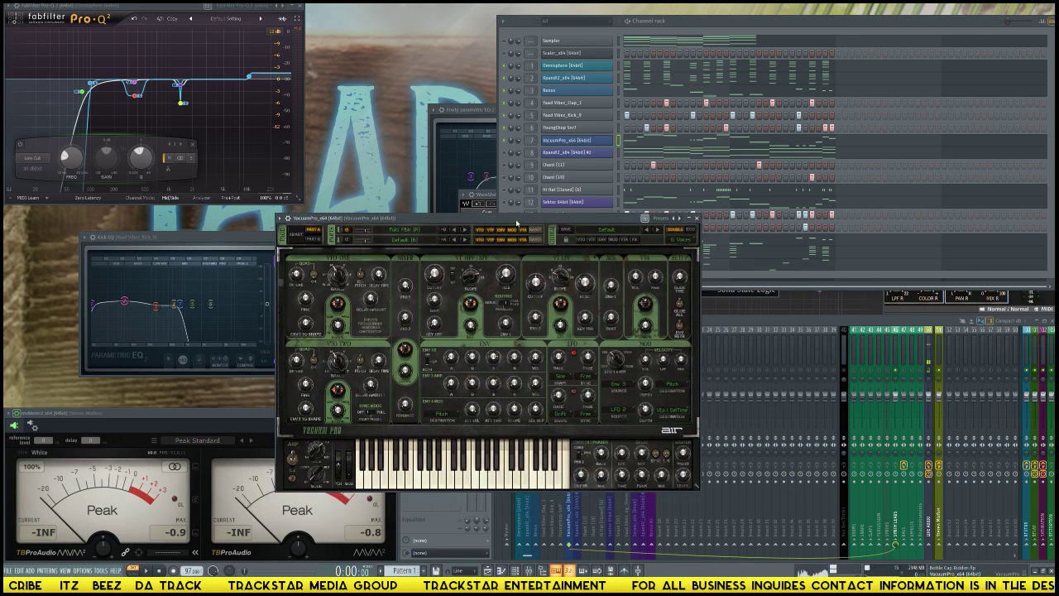
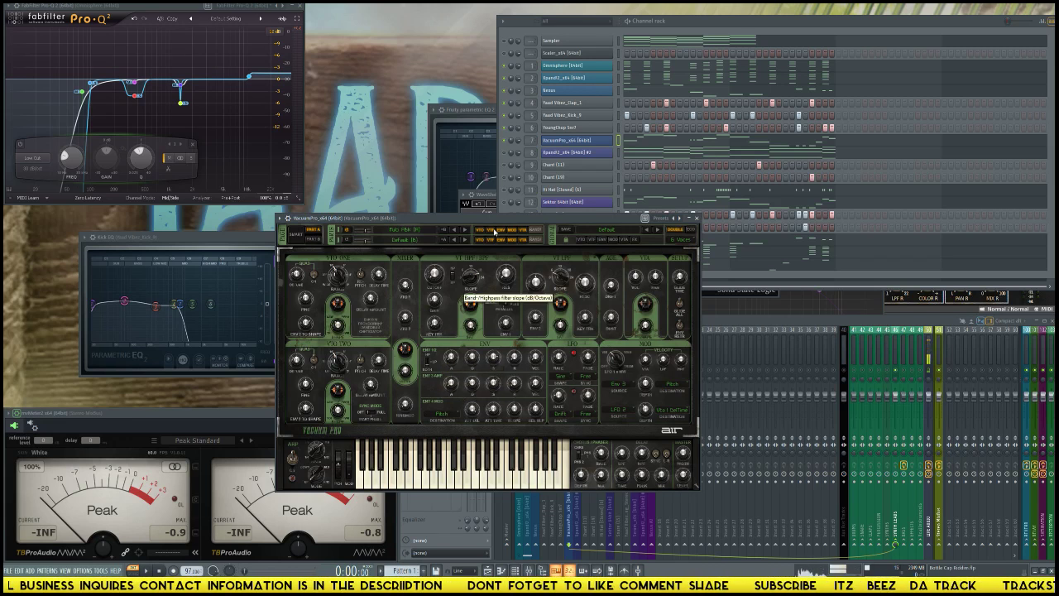
{"action": "left_click_drag", "start_coordinate": [495, 219], "coordinate": [428, 221]}
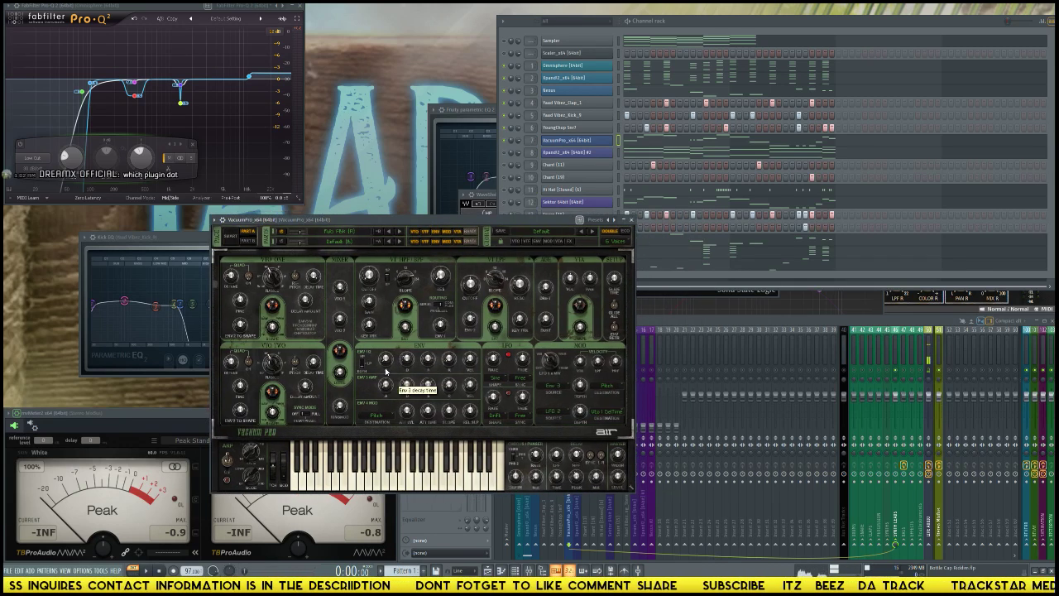
{"action": "key", "text": "space"}
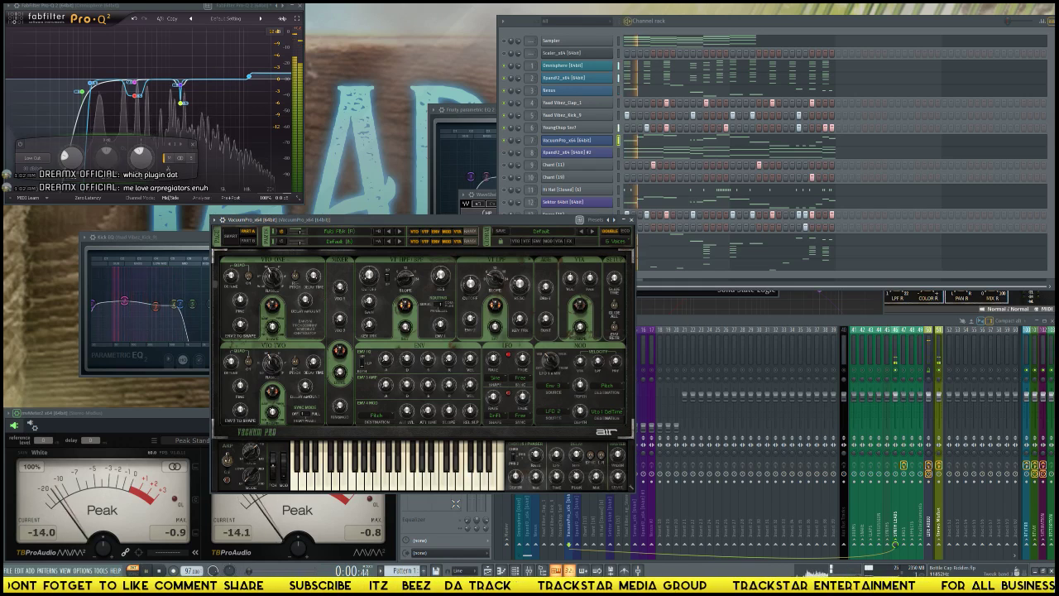
{"action": "key", "text": "space"}
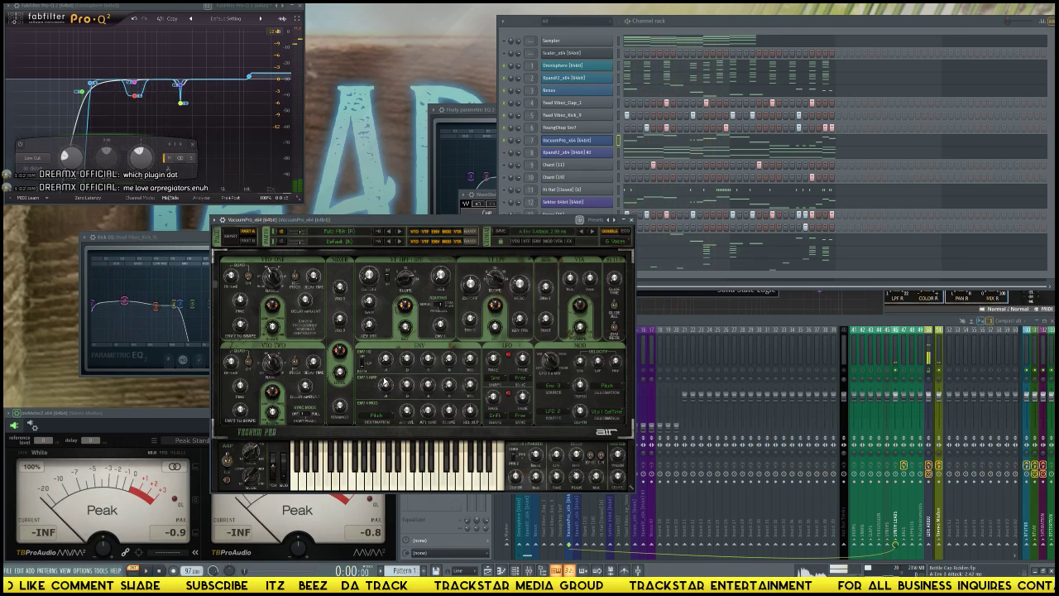
{"action": "key", "text": "space"}
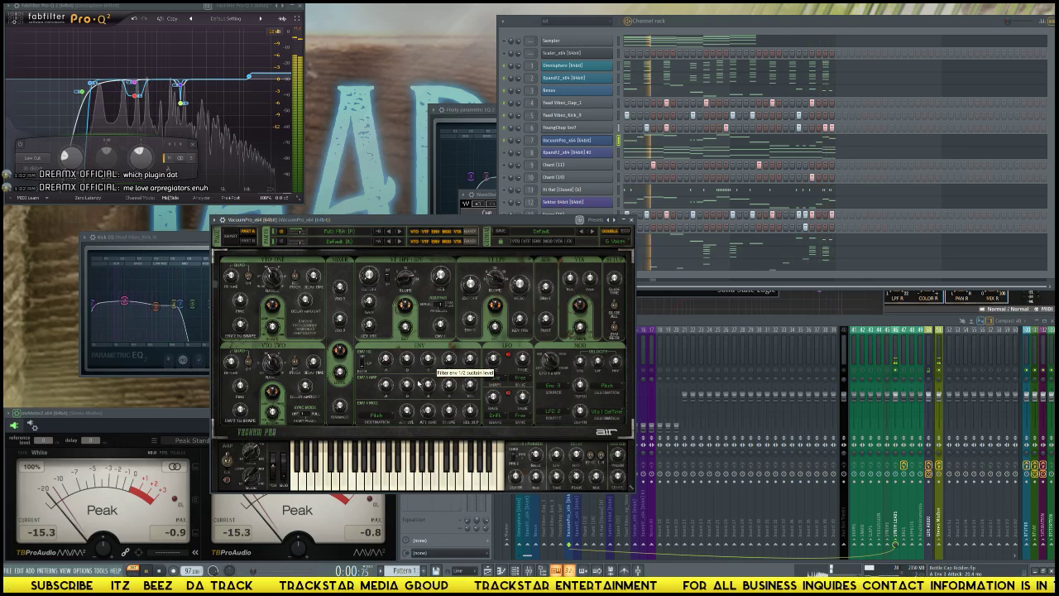
{"action": "key", "text": "space"}
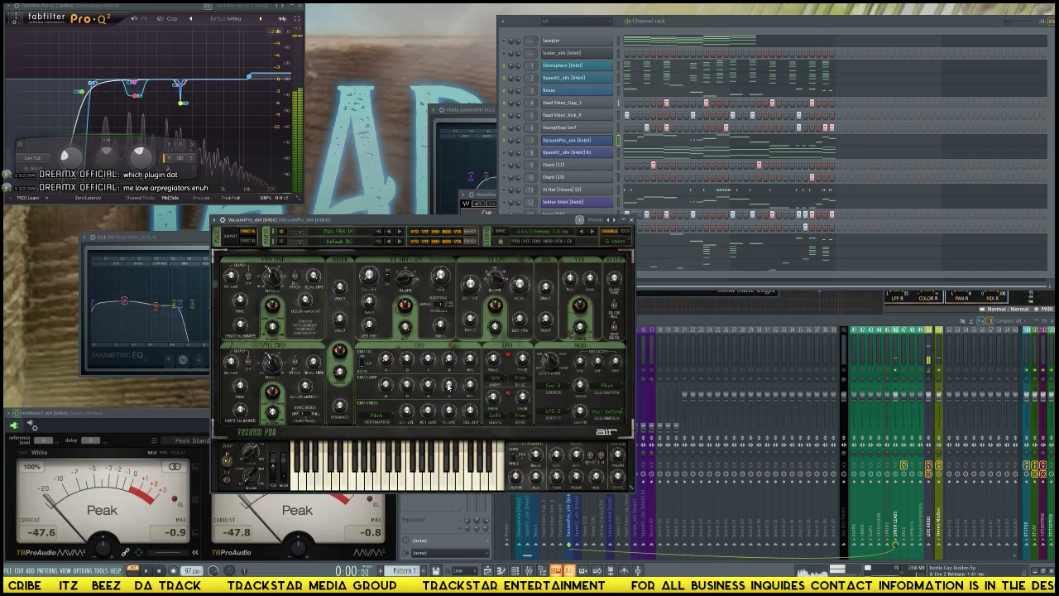
- Lengthen VacuumPro's amp envelope release and set its attack to 39.8 ms while auditioning, and close the synth
{"action": "scroll", "coordinate": [449, 386], "scroll_direction": "up", "scroll_amount": 2}
{"action": "scroll", "coordinate": [448, 382], "scroll_direction": "up", "scroll_amount": 1}
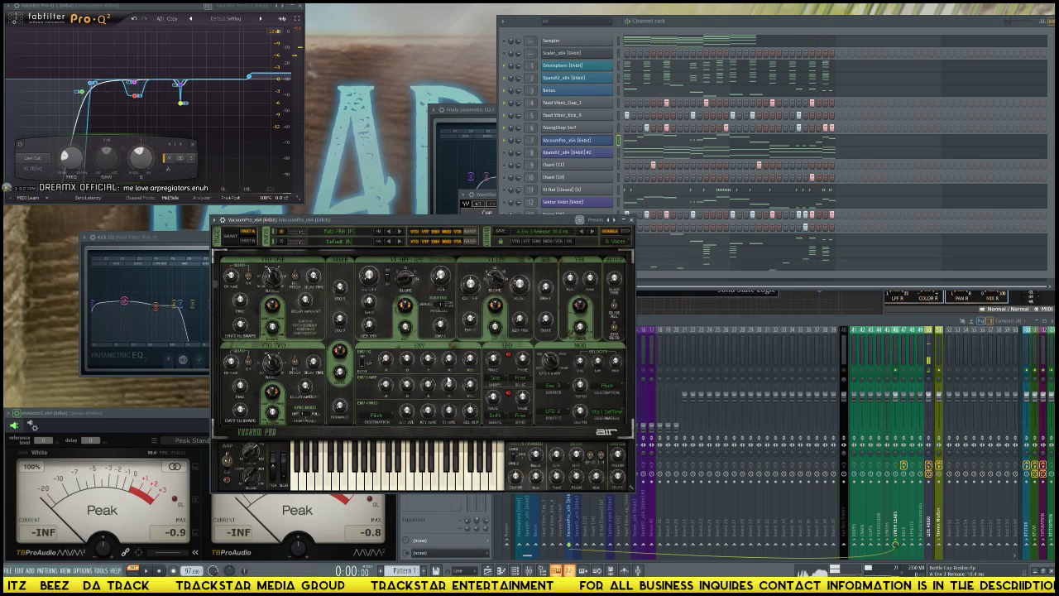
{"action": "key", "text": "space"}
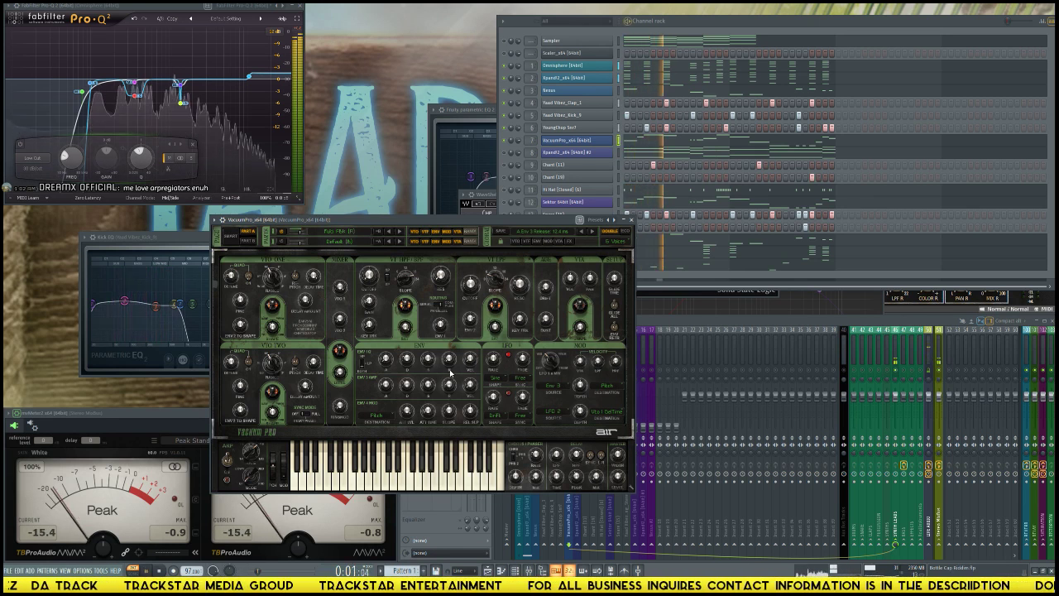
{"action": "scroll", "coordinate": [447, 358], "scroll_direction": "up", "scroll_amount": 3}
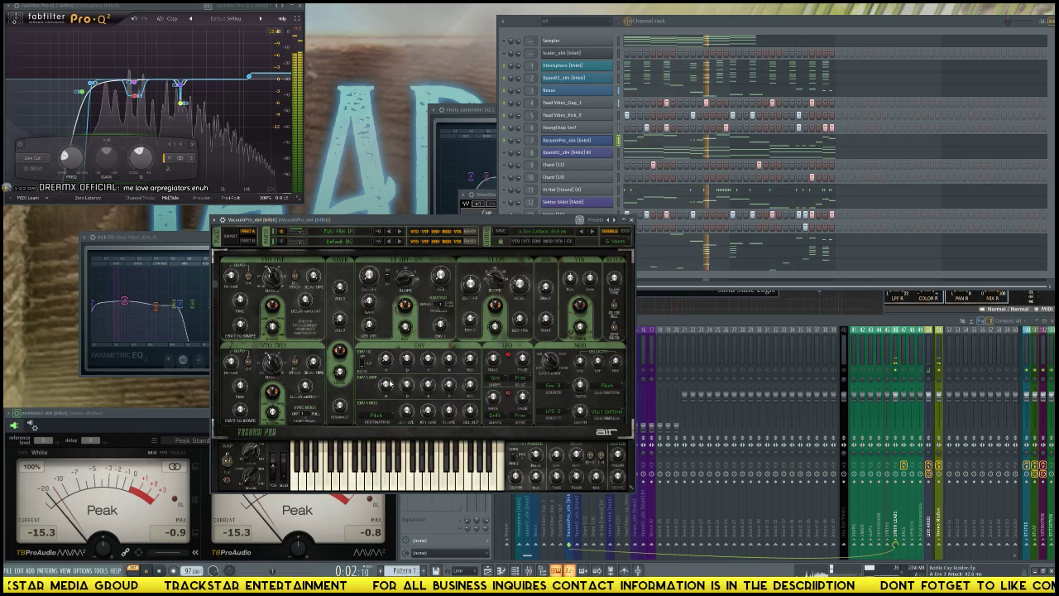
{"action": "scroll", "coordinate": [385, 383], "scroll_direction": "down", "scroll_amount": 2}
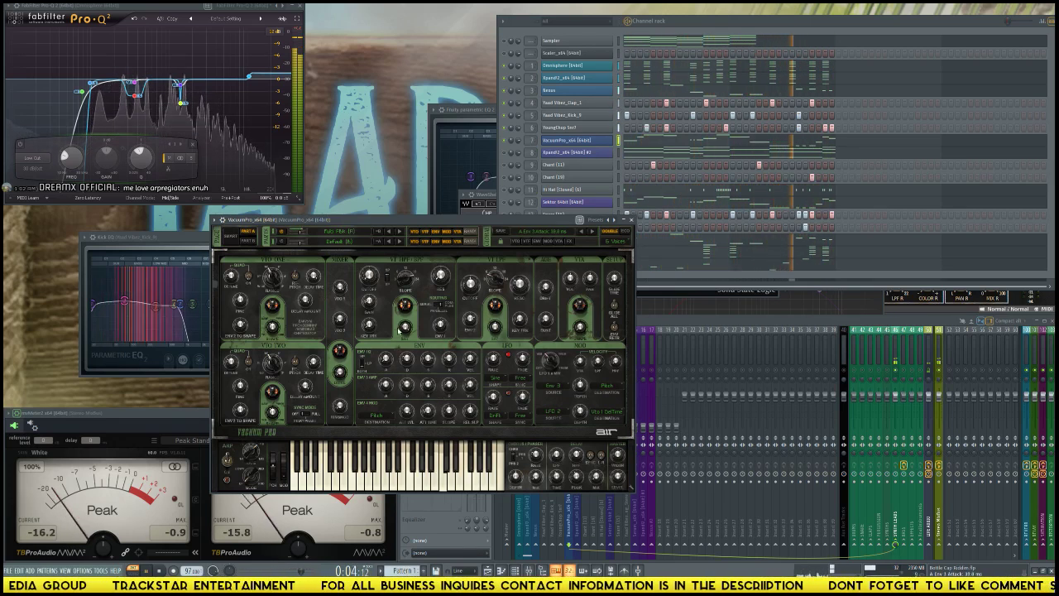
{"action": "key", "text": "space"}
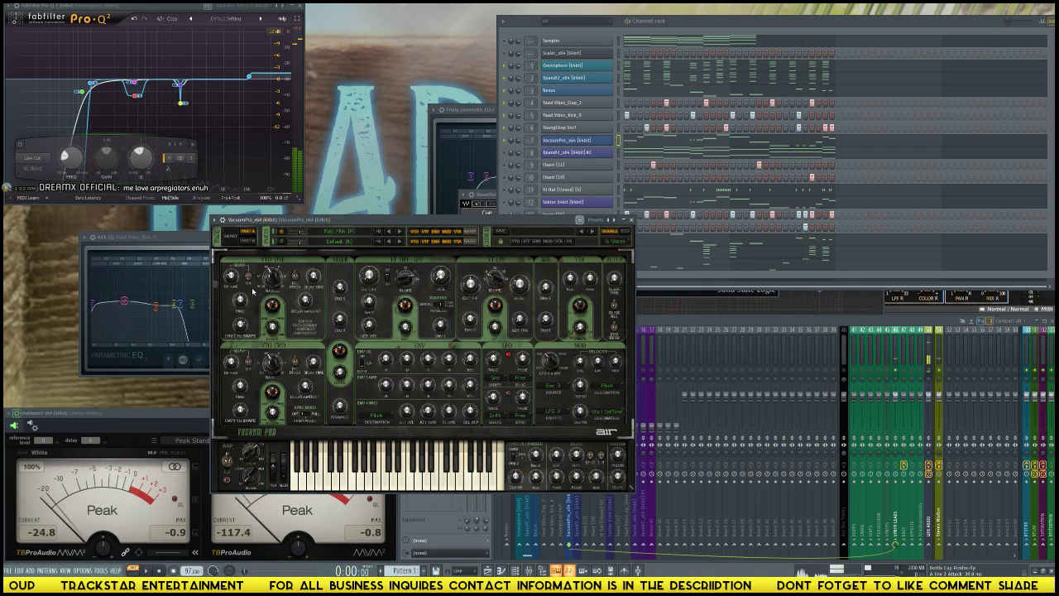
{"action": "key", "text": "space"}
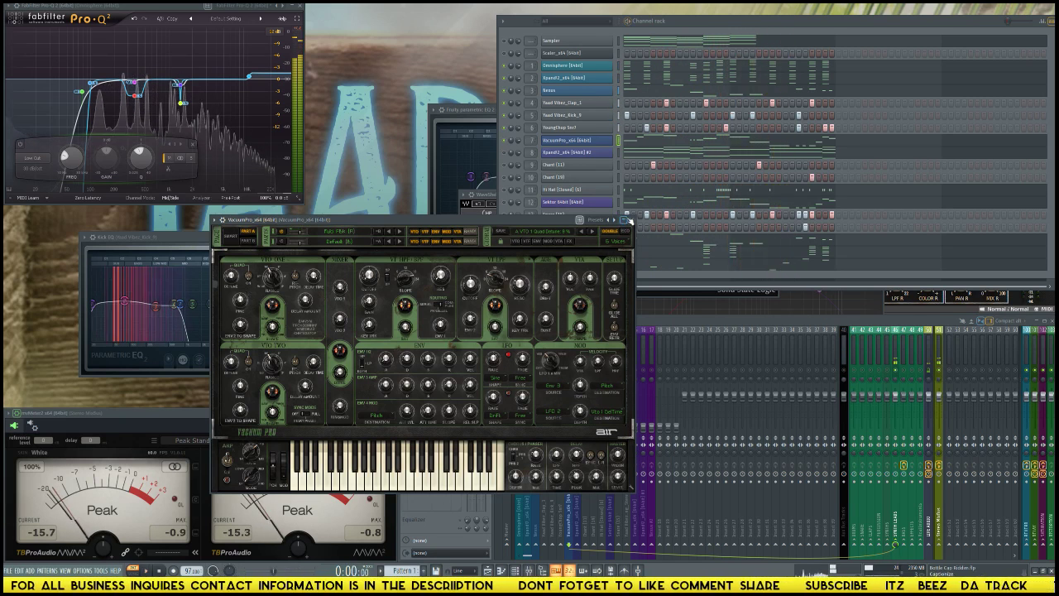
{"action": "left_click", "coordinate": [630, 219]}
{"action": "key", "text": "space"}
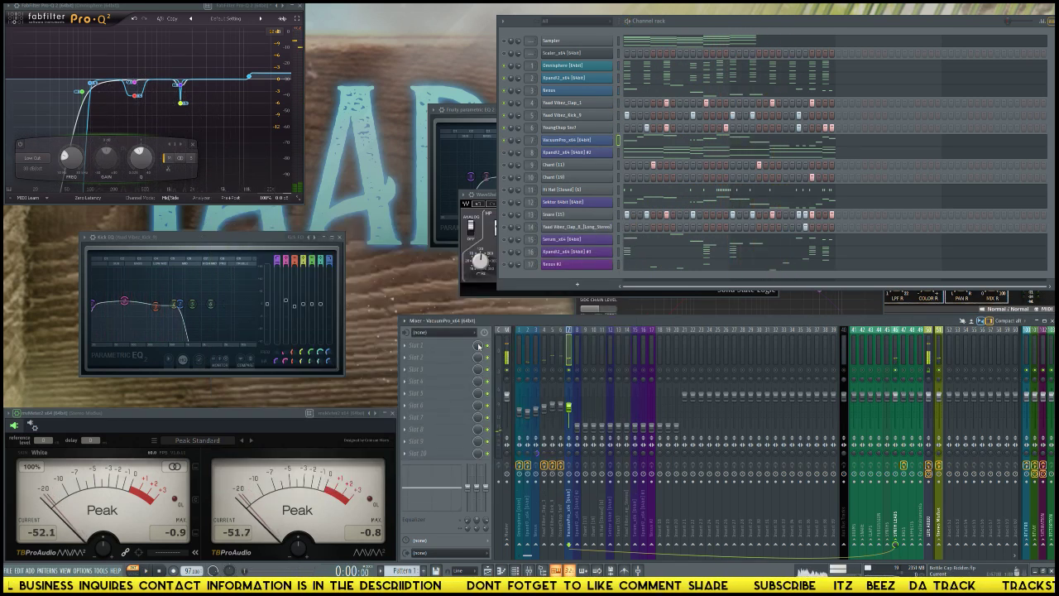
- Load the stereo FabFilter Pro-Q 2 in the first effect slot of the VacuumPro track
{"action": "left_click", "coordinate": [445, 346]}
{"action": "mouse_move", "coordinate": [538, 275]}
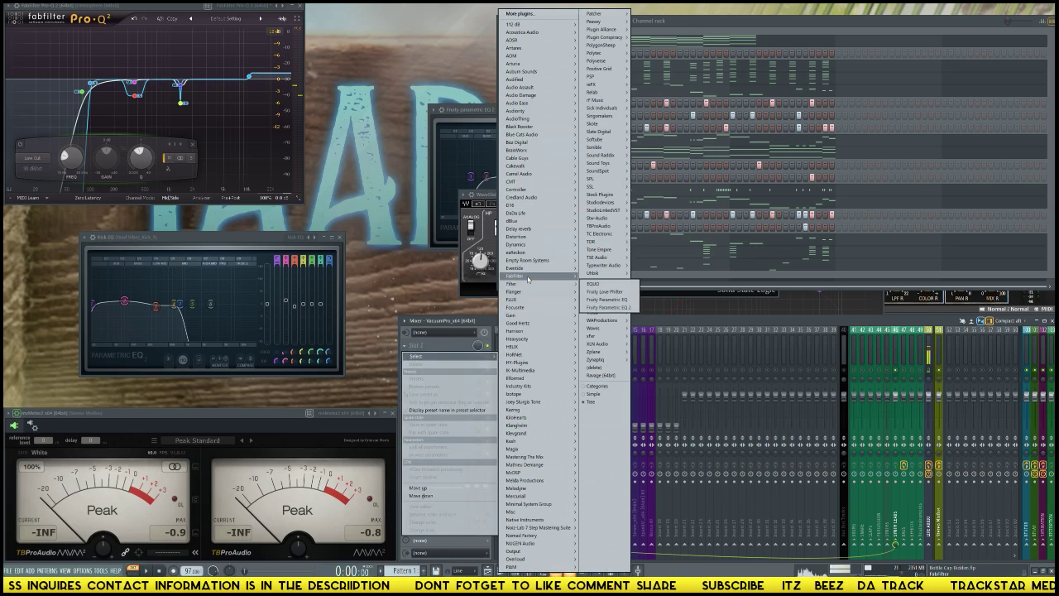
{"action": "mouse_move", "coordinate": [593, 284]}
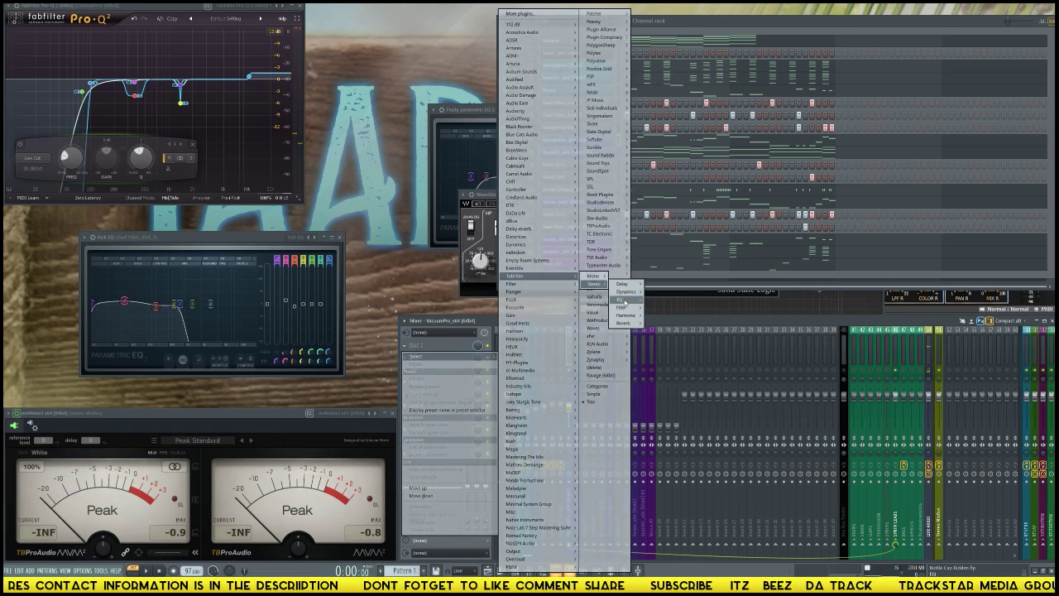
{"action": "mouse_move", "coordinate": [621, 300]}
{"action": "left_click", "coordinate": [661, 301]}
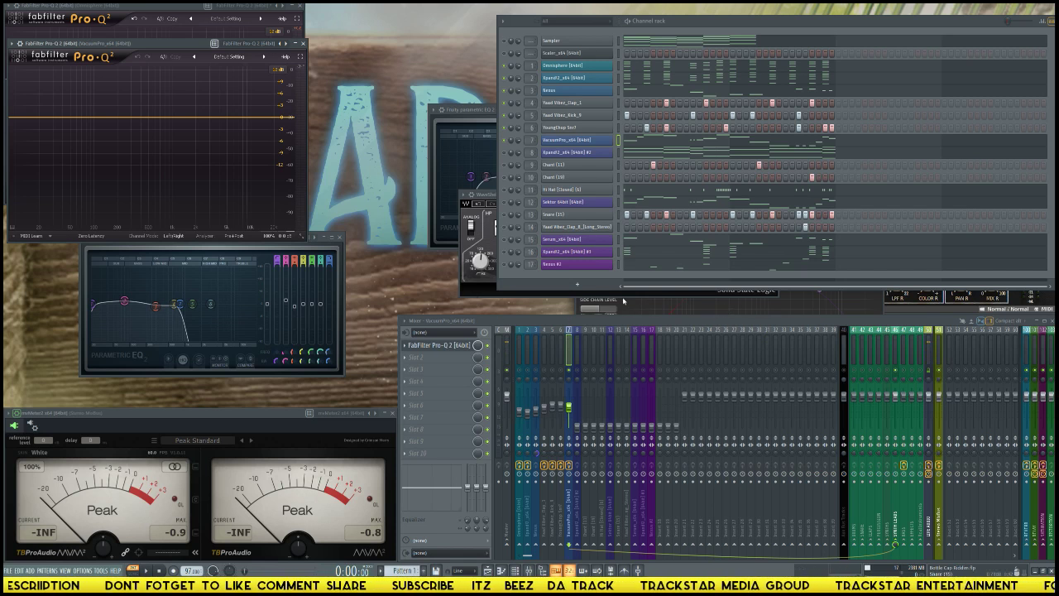
- Expand the VacuumPro track's Pro-Q 2 to full screen and apply the Master Filter preset
{"action": "left_click", "coordinate": [459, 346]}
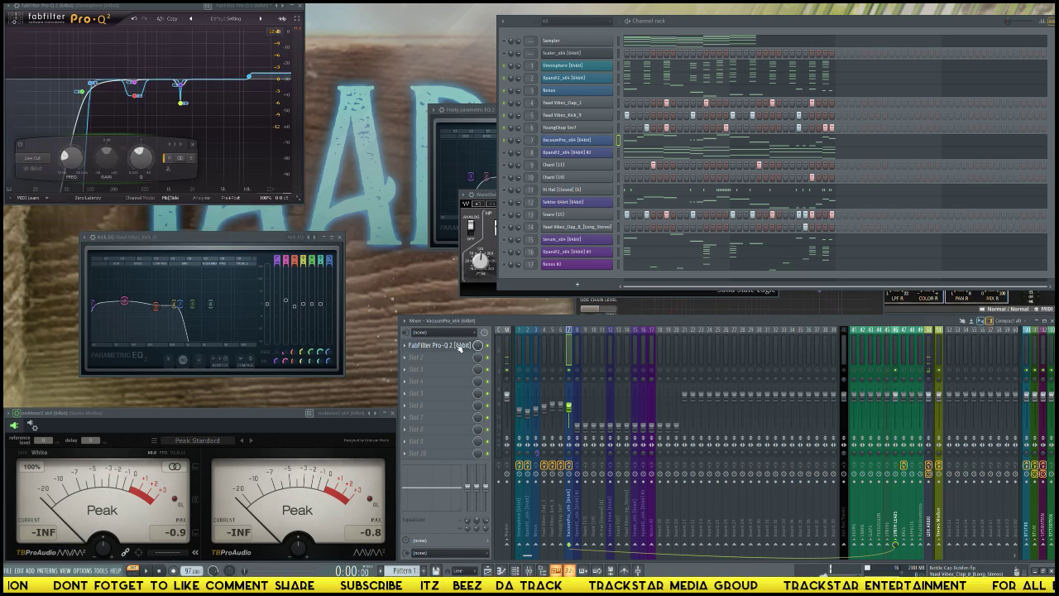
{"action": "left_click", "coordinate": [460, 346]}
{"action": "left_click_drag", "start_coordinate": [169, 46], "coordinate": [656, 70]}
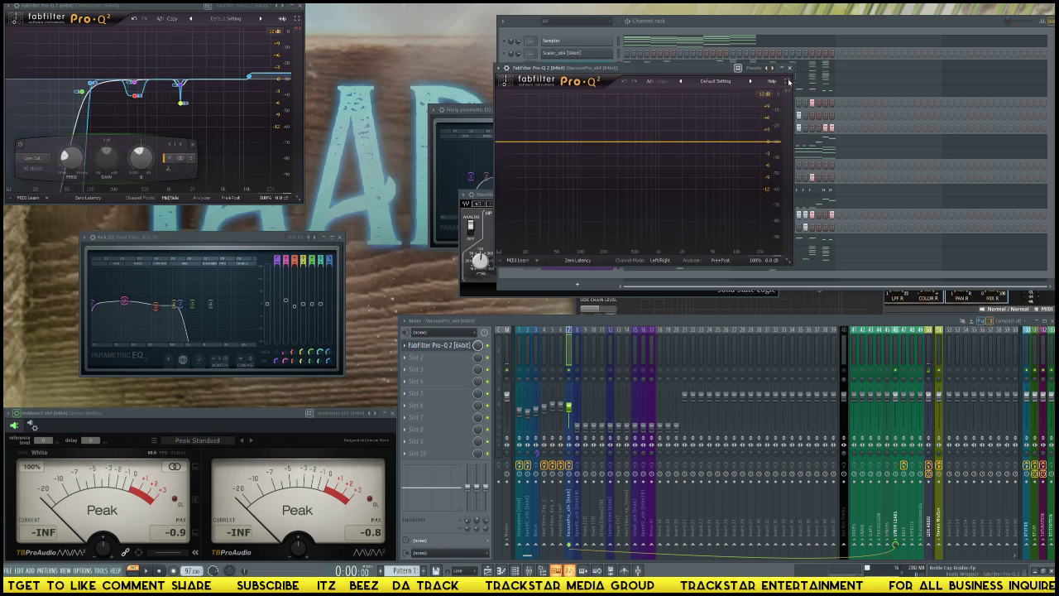
{"action": "left_click", "coordinate": [788, 81]}
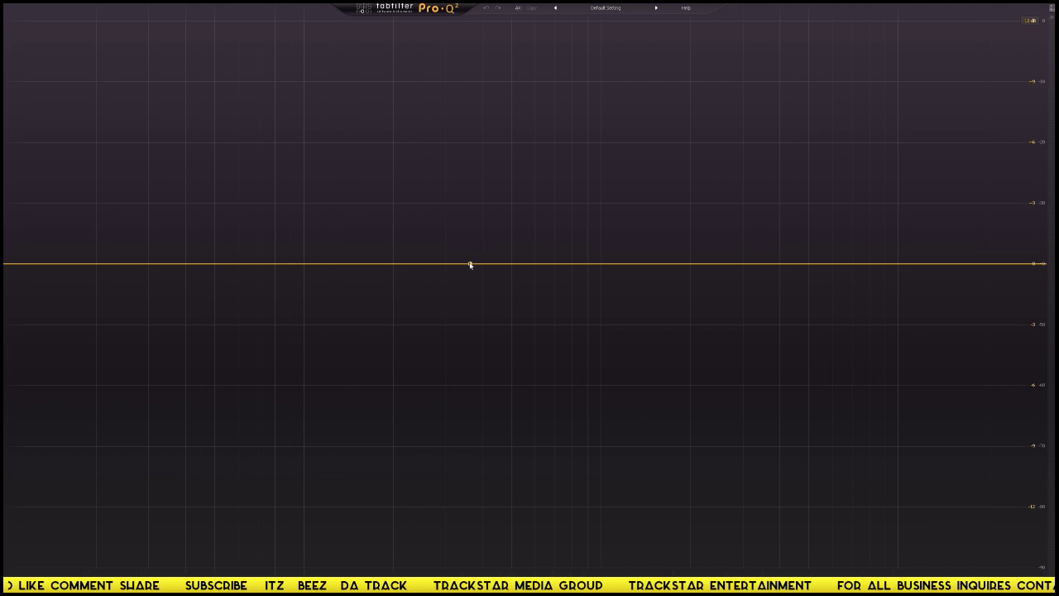
{"action": "left_click", "coordinate": [617, 8]}
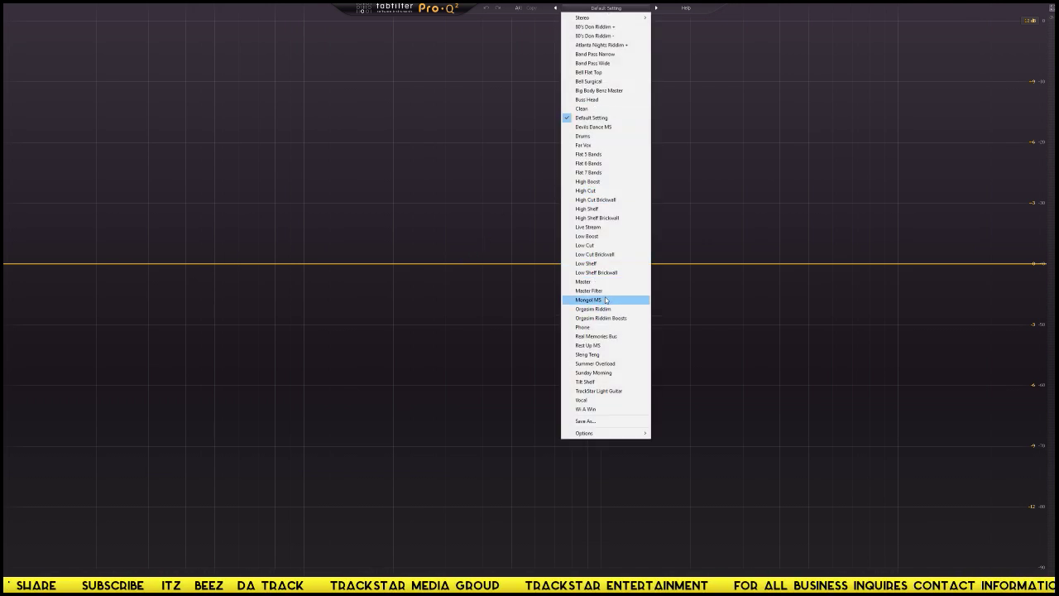
{"action": "left_click", "coordinate": [634, 290]}
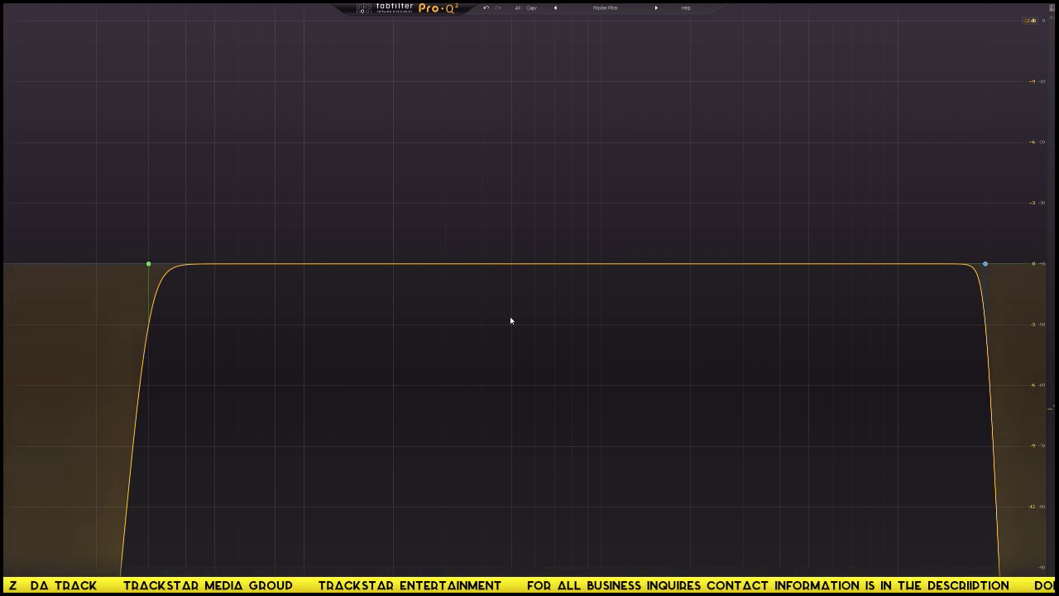
- Set the low cut band's frequency to 400 Hz and play the beat to check the filtered VacuumPro
{"action": "double_click", "coordinate": [144, 247]}
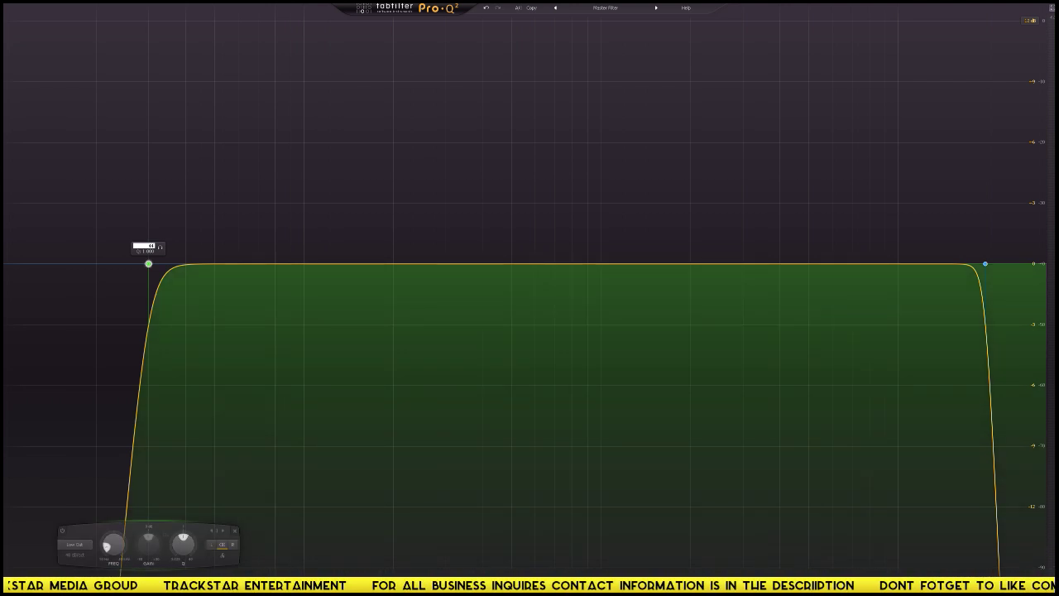
{"action": "type", "text": "400"}
{"action": "key", "text": "Return"}
{"action": "key", "text": "space"}
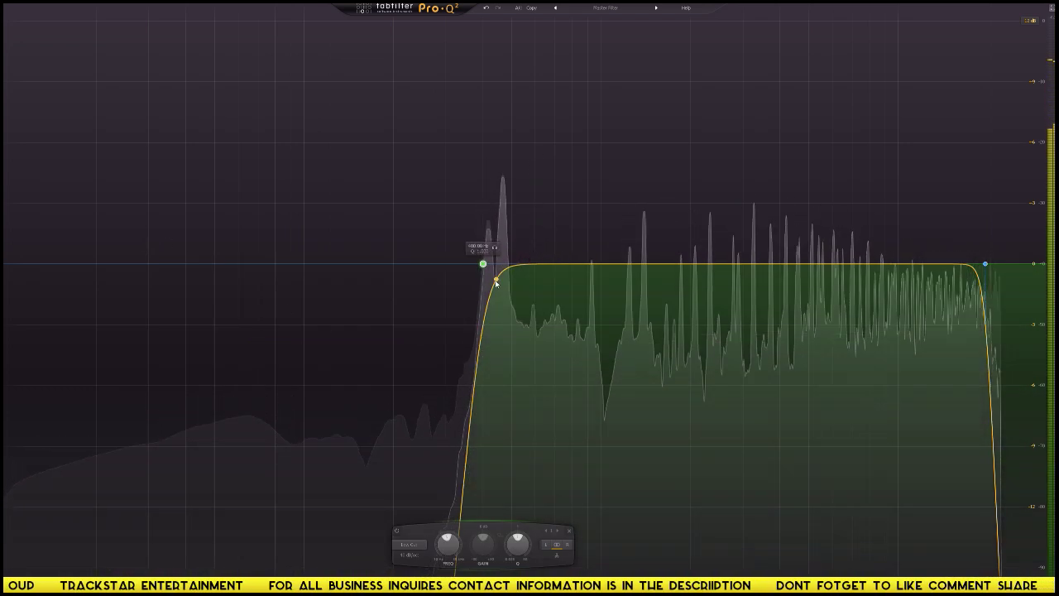
- Stop playback and load WaveShell-VST 9.91 in the second effect slot of the VacuumPro track
{"action": "key", "text": "space"}
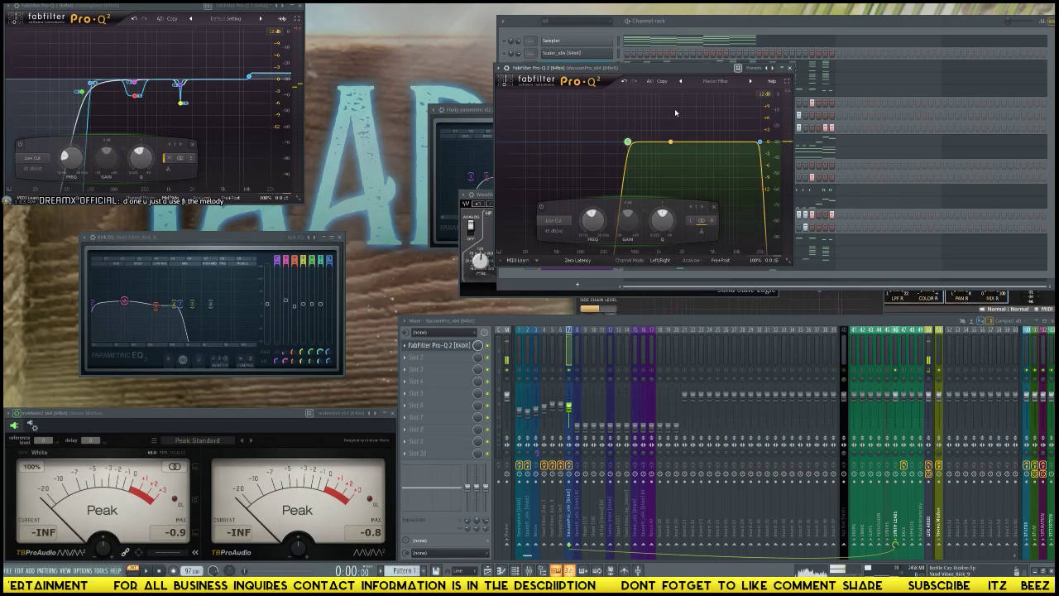
{"action": "left_click_drag", "start_coordinate": [667, 73], "coordinate": [516, 41]}
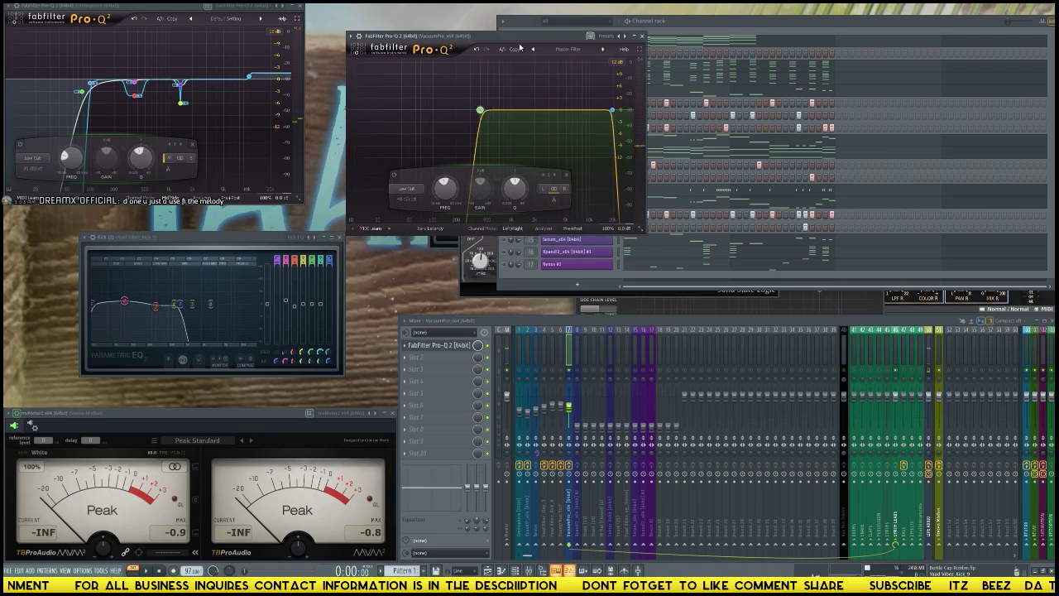
{"action": "left_click", "coordinate": [447, 357]}
{"action": "mouse_move", "coordinate": [610, 331]}
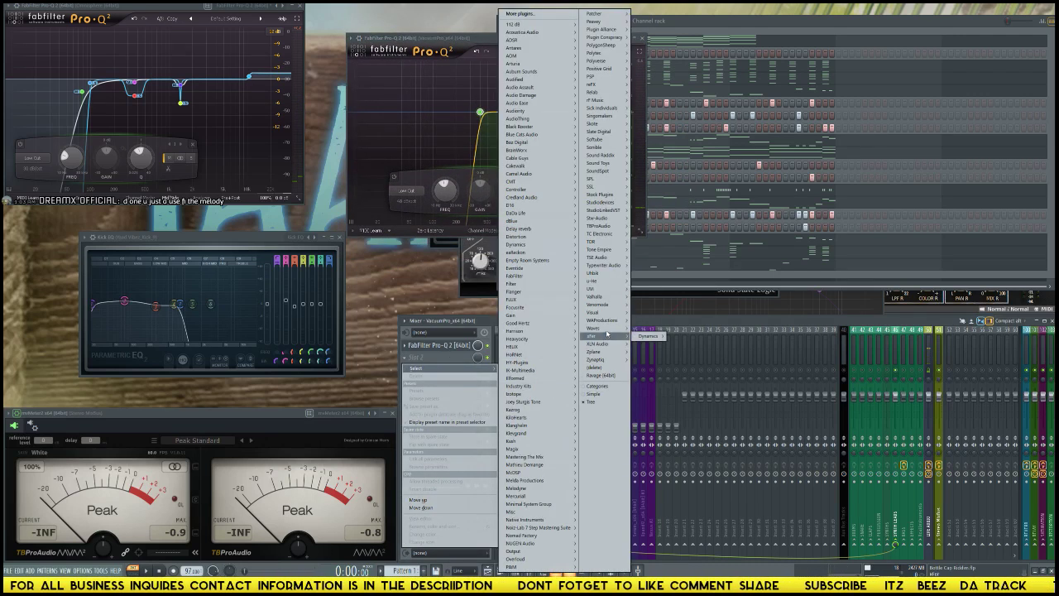
{"action": "mouse_move", "coordinate": [647, 328]}
{"action": "left_click", "coordinate": [717, 328]}
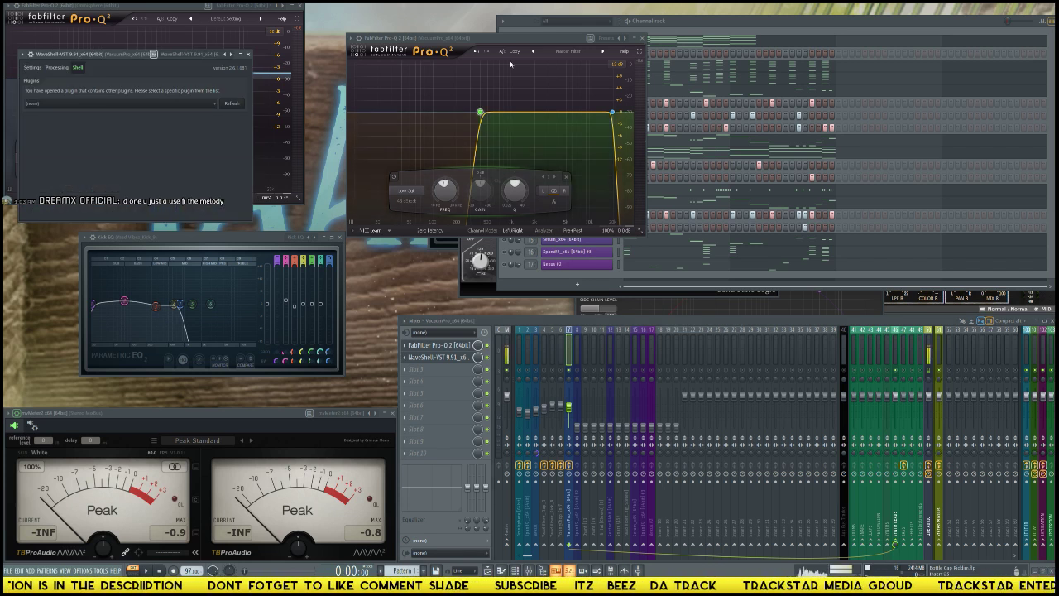
- Make room for the WaveShell window and pick the Waves F6 dynamic EQ as its plugin
{"action": "left_click_drag", "start_coordinate": [494, 38], "coordinate": [370, 114]}
{"action": "left_click_drag", "start_coordinate": [112, 59], "coordinate": [825, 134]}
{"action": "left_click", "coordinate": [783, 179]}
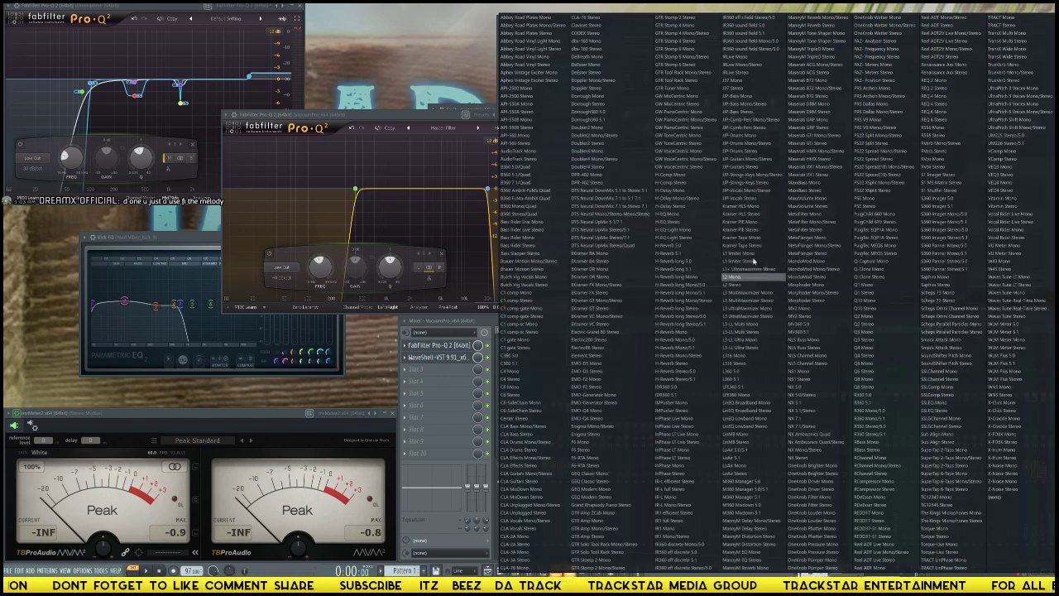
{"action": "left_click", "coordinate": [588, 465]}
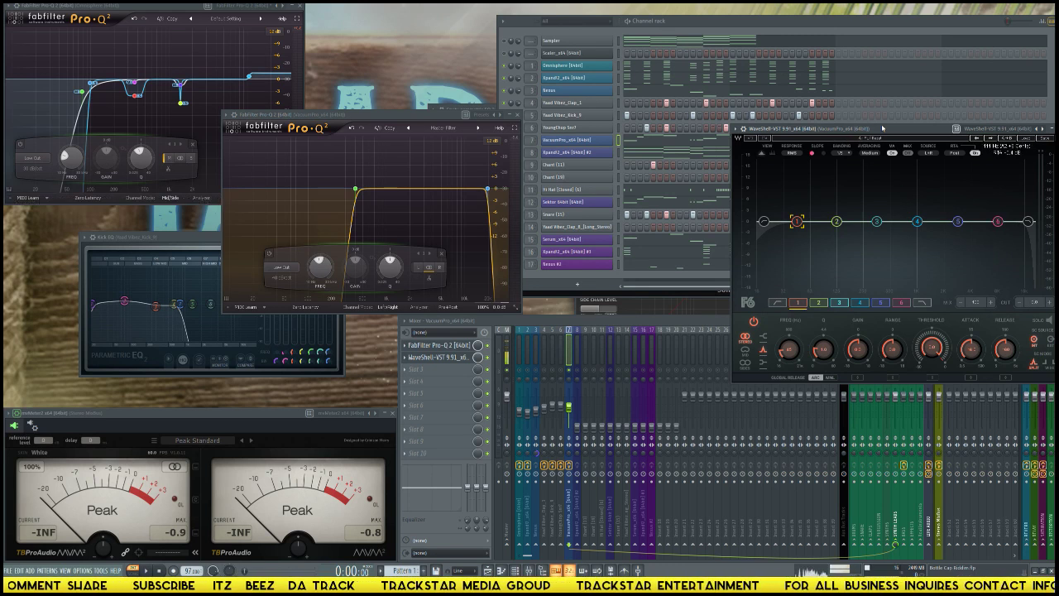
- Arrange the F6 and VacuumPro Pro-Q 2 windows side by side and play the beat briefly to check both analyzers
{"action": "left_click_drag", "start_coordinate": [896, 130], "coordinate": [876, 48]}
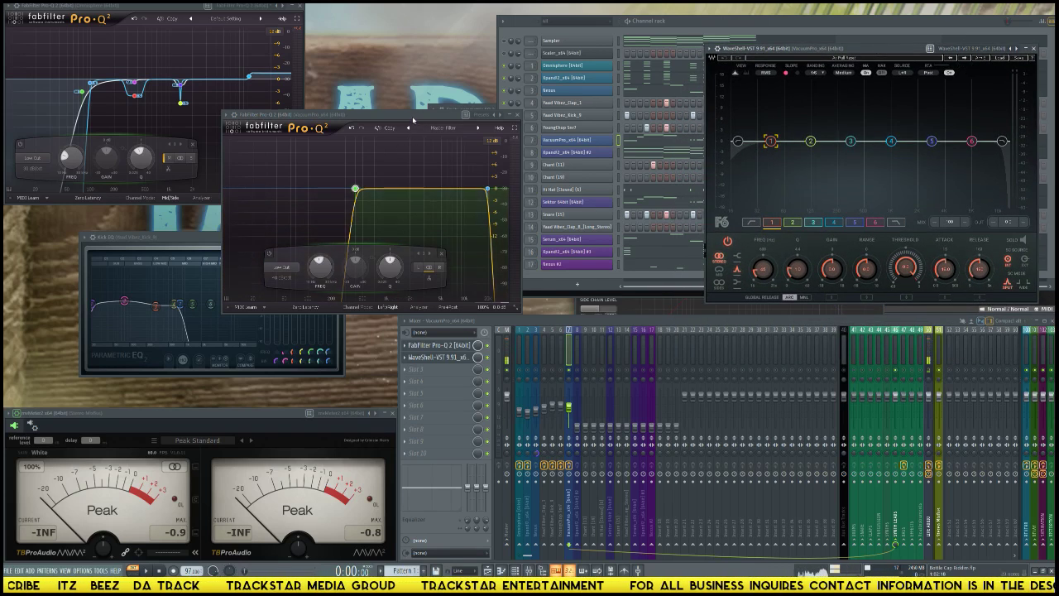
{"action": "left_click_drag", "start_coordinate": [412, 123], "coordinate": [426, 113]}
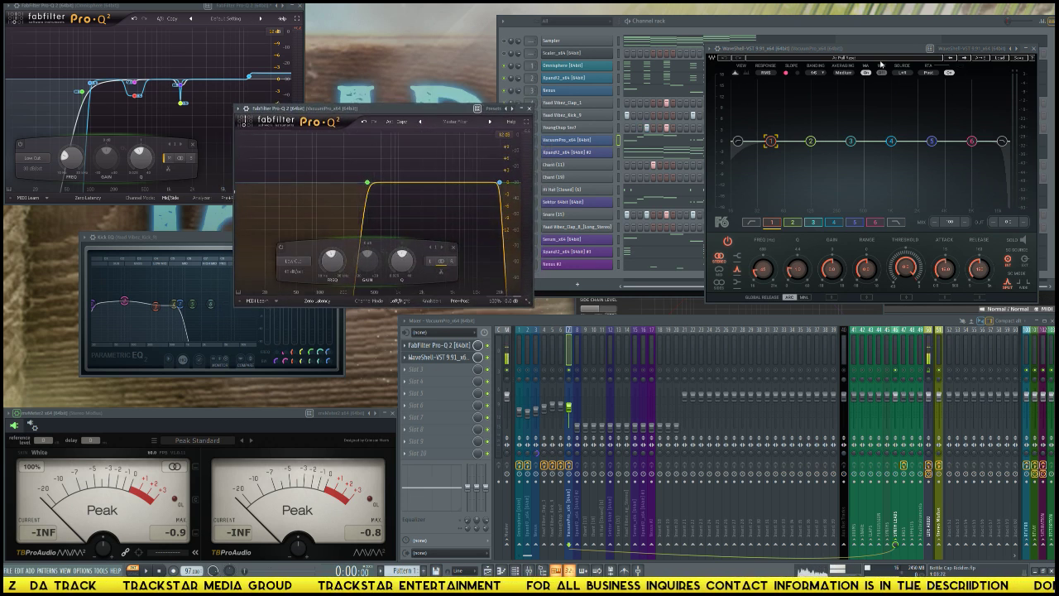
{"action": "left_click_drag", "start_coordinate": [888, 53], "coordinate": [819, 62]}
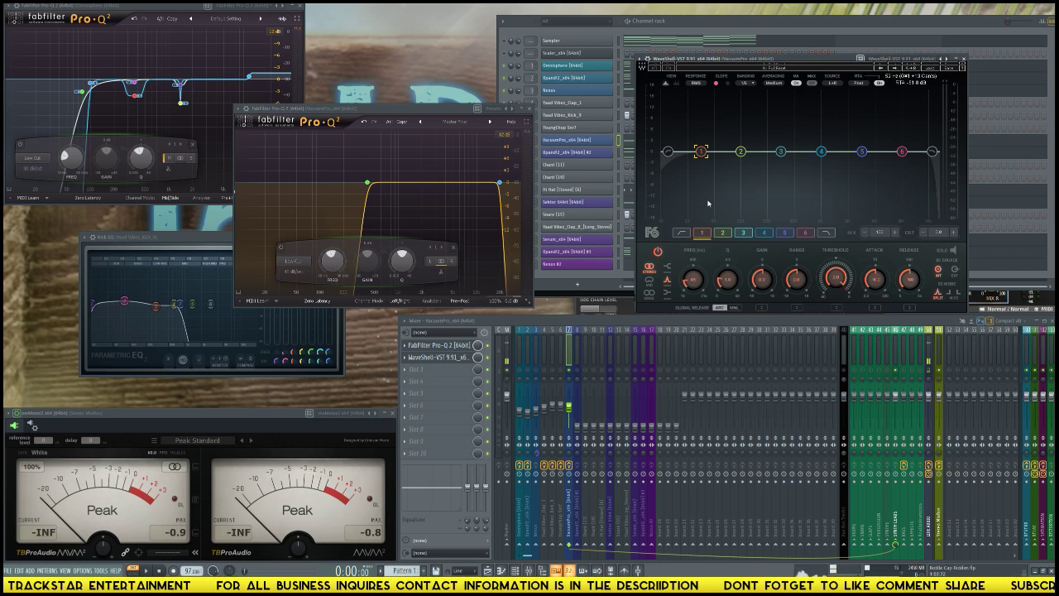
{"action": "key", "text": "space"}
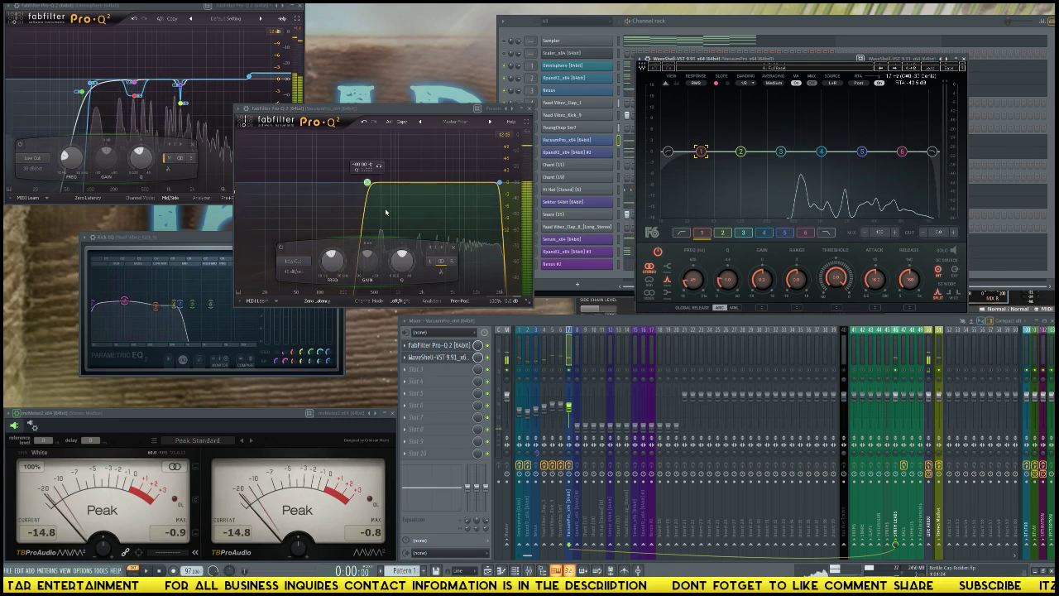
{"action": "key", "text": "space"}
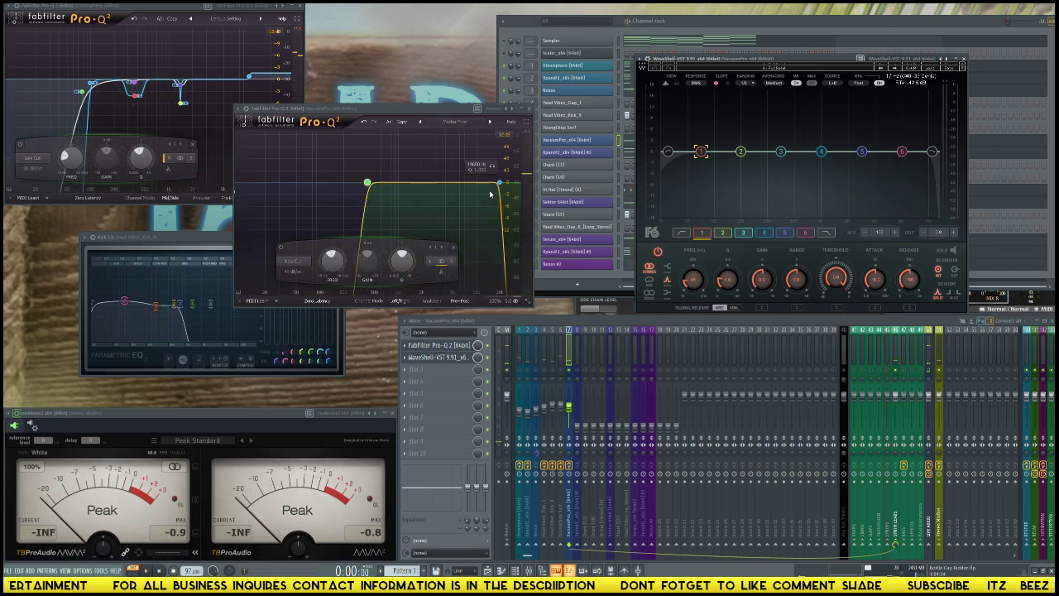
- Resize the VacuumPro Pro-Q 2 window to Large and move it clear of the F6
{"action": "left_click", "coordinate": [527, 303]}
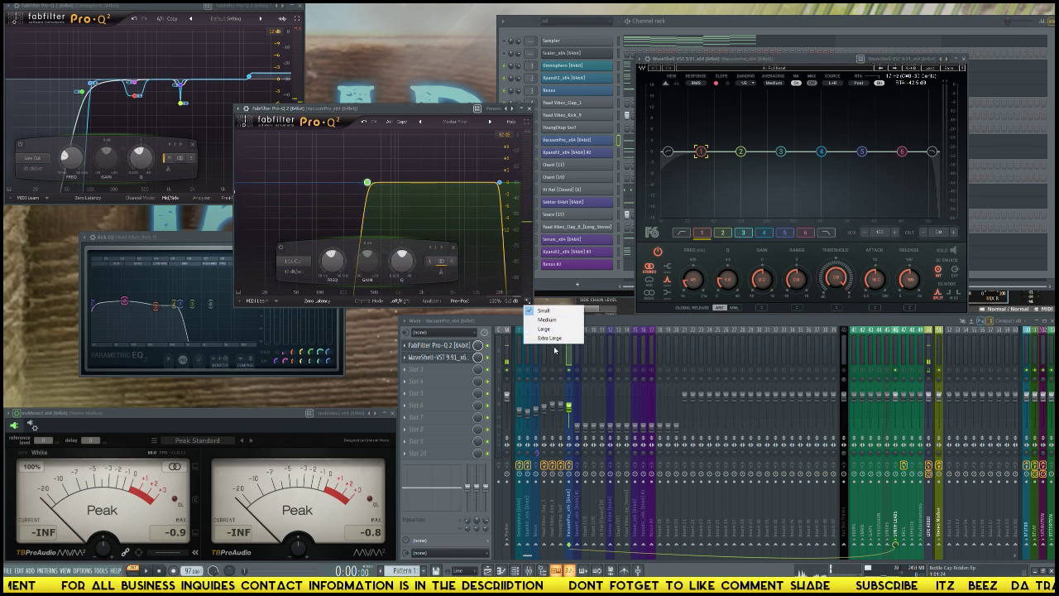
{"action": "left_click", "coordinate": [544, 329]}
{"action": "left_click_drag", "start_coordinate": [542, 116], "coordinate": [350, 110]}
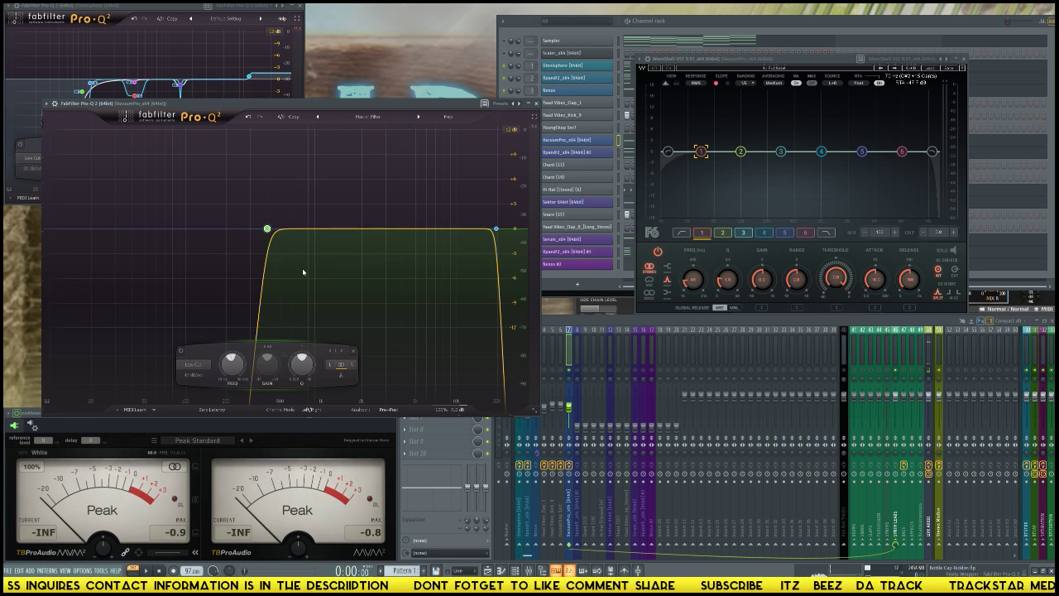
- Play the beat in short passes and mark the resonant peak just above the low cut with a new Pro-Q 2 band
{"action": "key", "text": "space"}
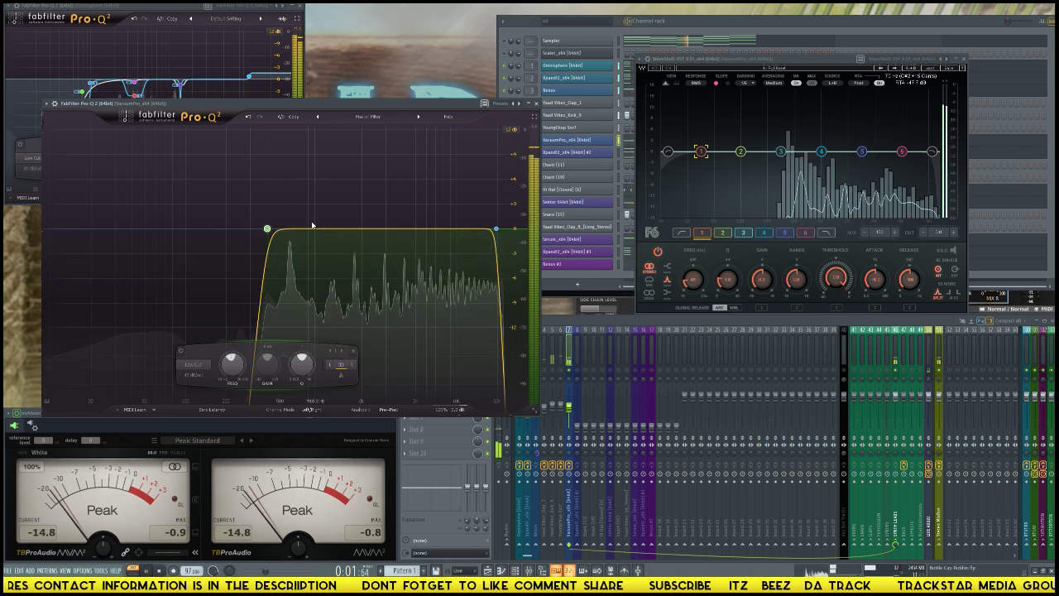
{"action": "key", "text": "space"}
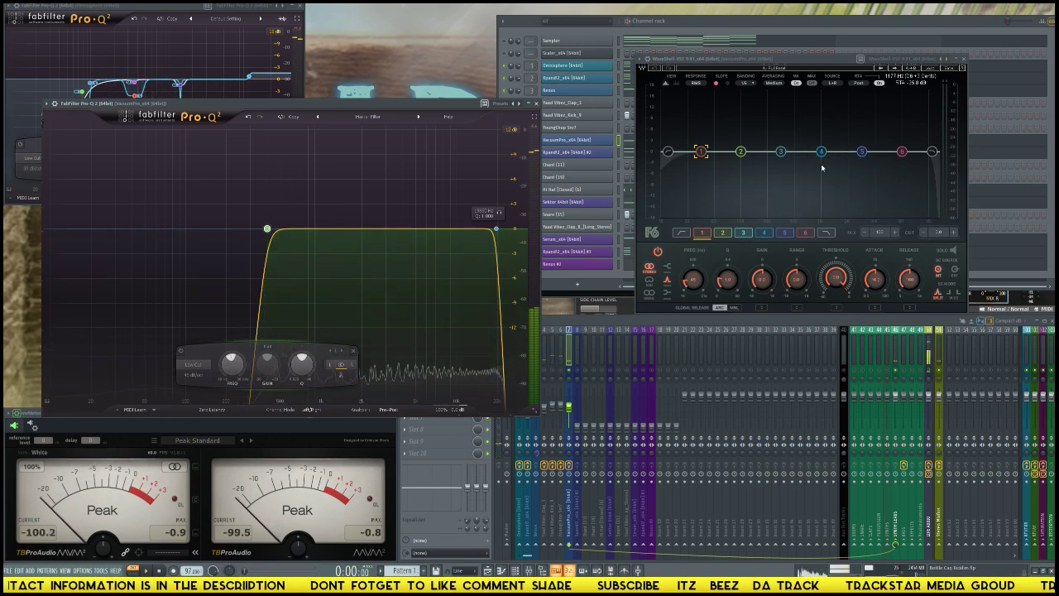
{"action": "left_click_drag", "start_coordinate": [751, 60], "coordinate": [710, 50]}
{"action": "key", "text": "space"}
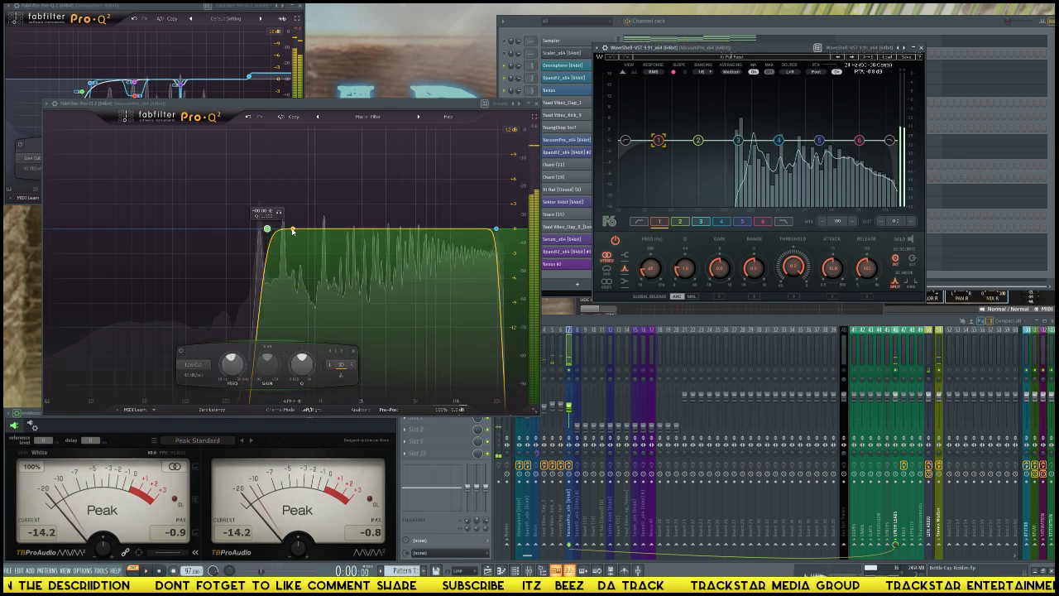
{"action": "key", "text": "space"}
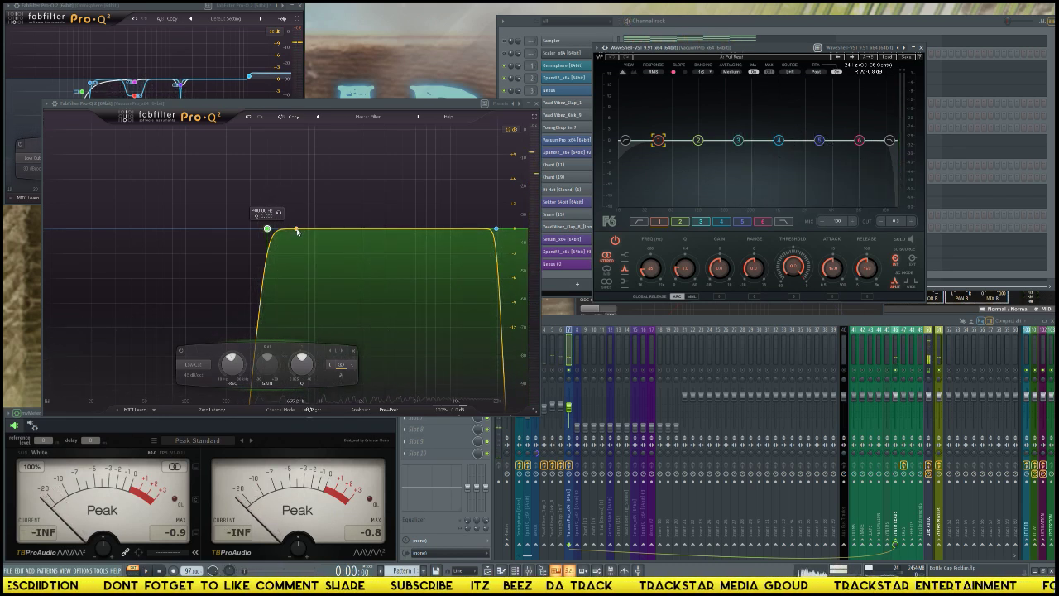
{"action": "key", "text": "space"}
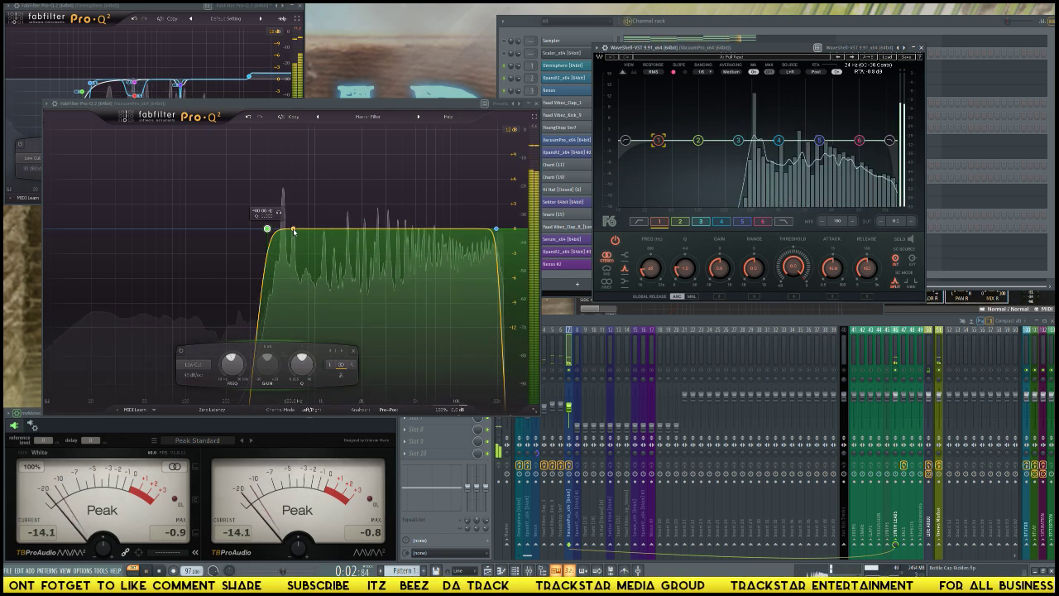
{"action": "left_click", "coordinate": [293, 231]}
{"action": "key", "text": "space"}
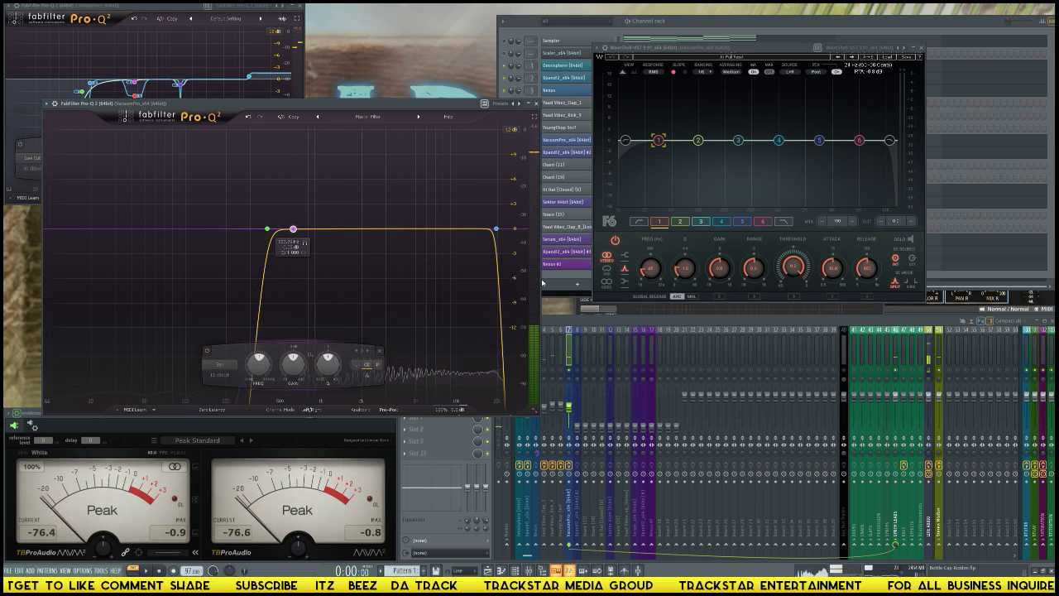
- Move F6 band 2 to the marked resonant frequency and lower its threshold while auditioning the beat
{"action": "left_click", "coordinate": [698, 141]}
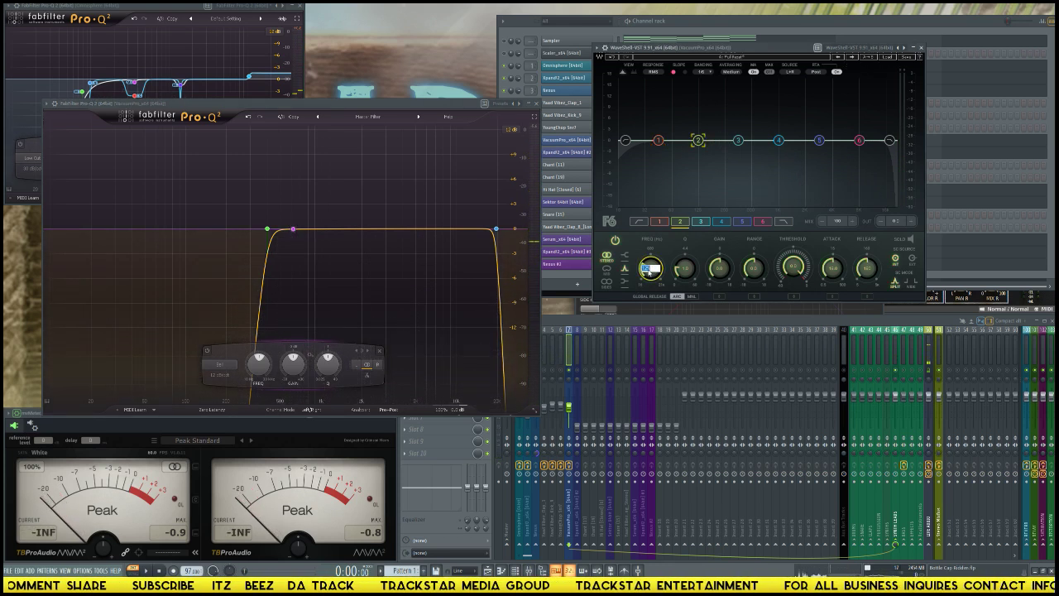
{"action": "scroll", "coordinate": [649, 268], "scroll_direction": "up", "scroll_amount": 5}
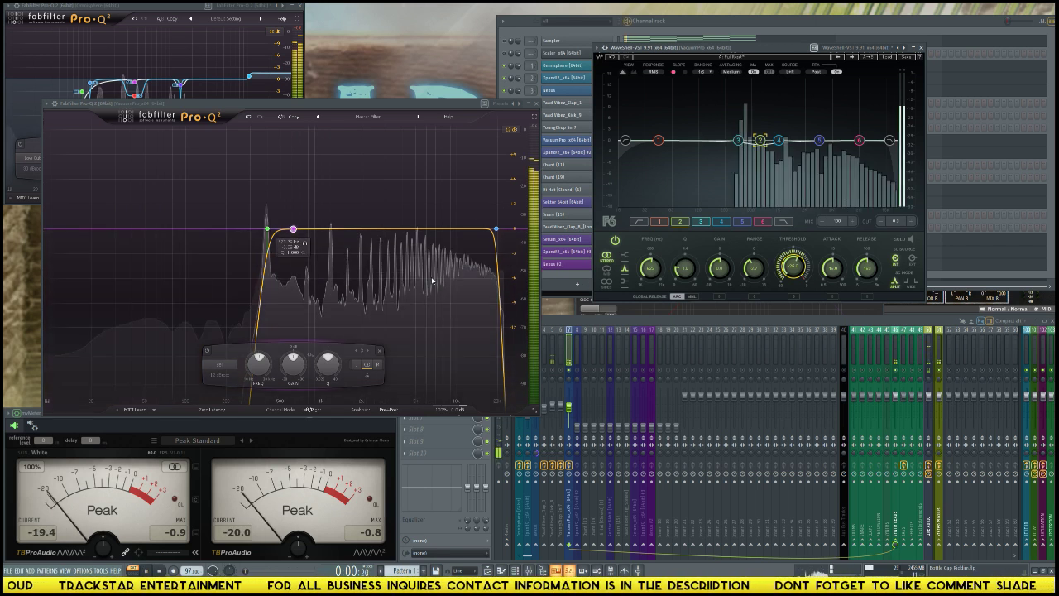
{"action": "key", "text": "space"}
{"action": "key", "text": "space"}
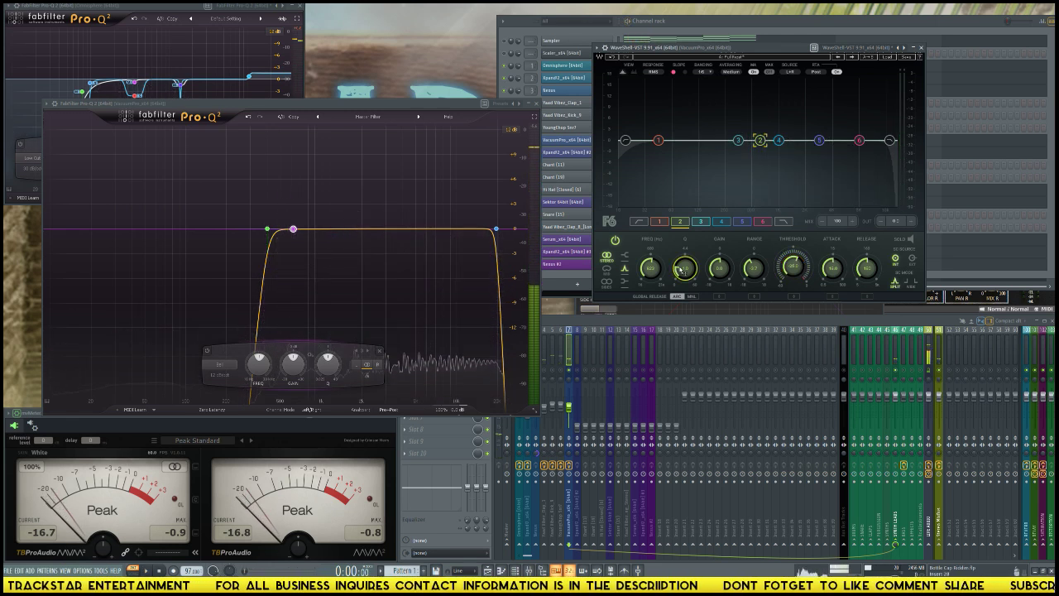
- Narrow the Q of F6 band 2 and give it a negative range, auditioning the beat in short passes
{"action": "key", "text": "space"}
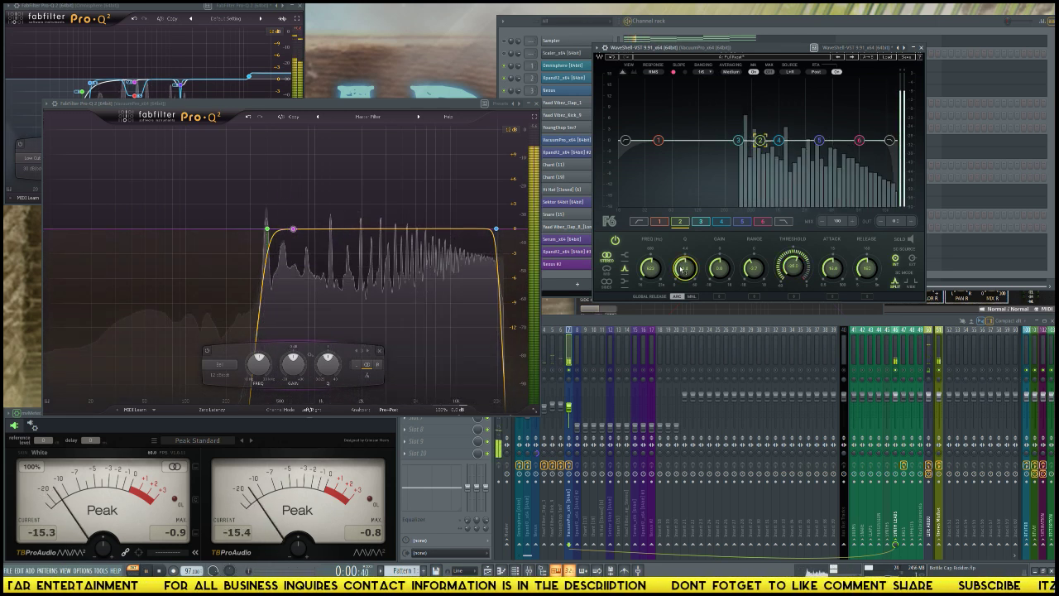
{"action": "key", "text": "space"}
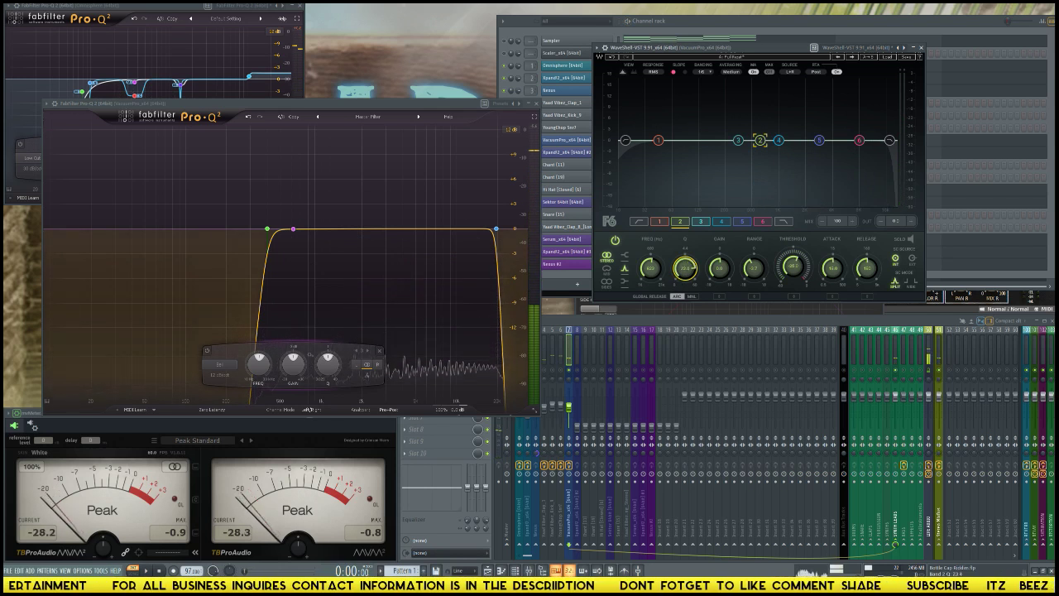
{"action": "key", "text": "space"}
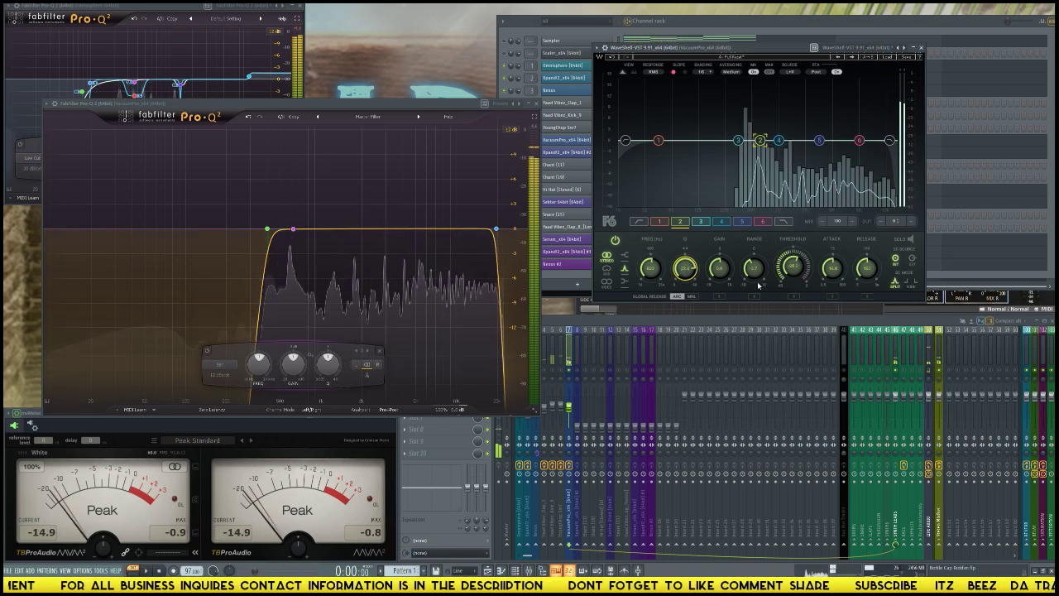
{"action": "key", "text": "space"}
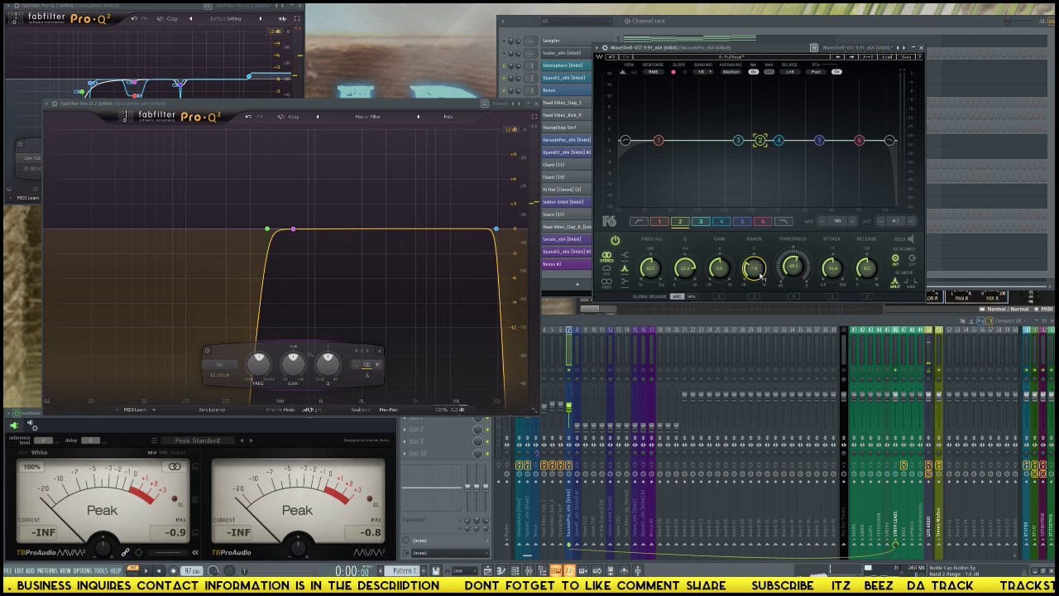
{"action": "key", "text": "space"}
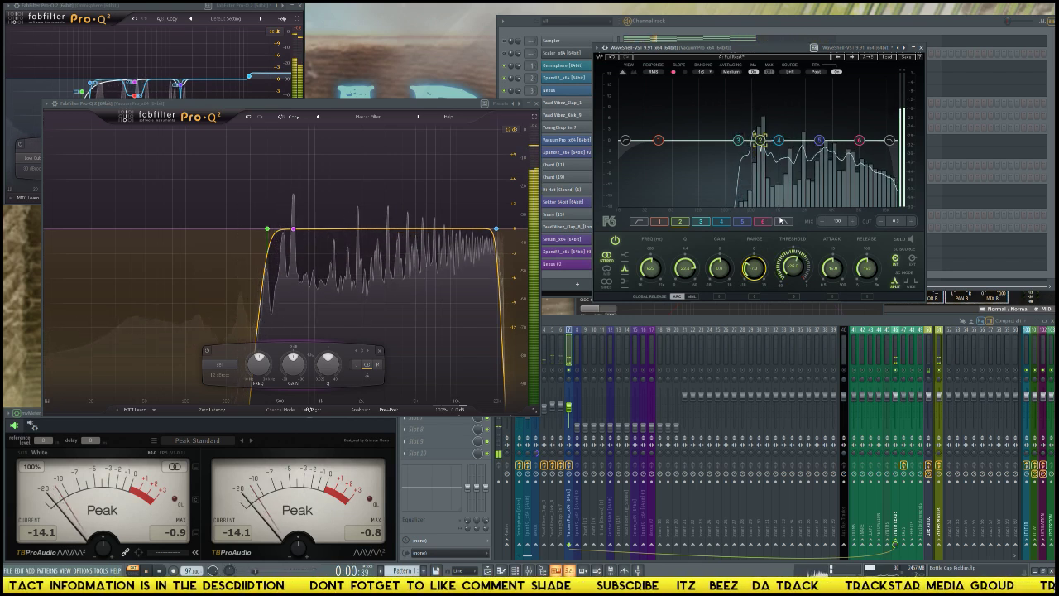
{"action": "key", "text": "space"}
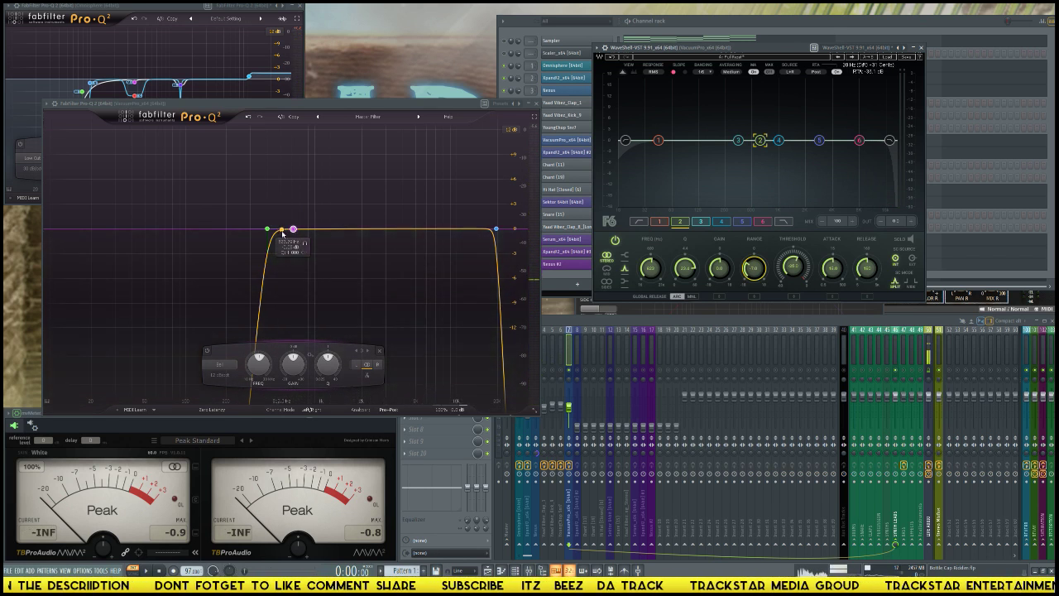
- Probe a second resonant peak near the low cut with a temporary Pro-Q 2 band and delete that band
{"action": "key", "text": "space"}
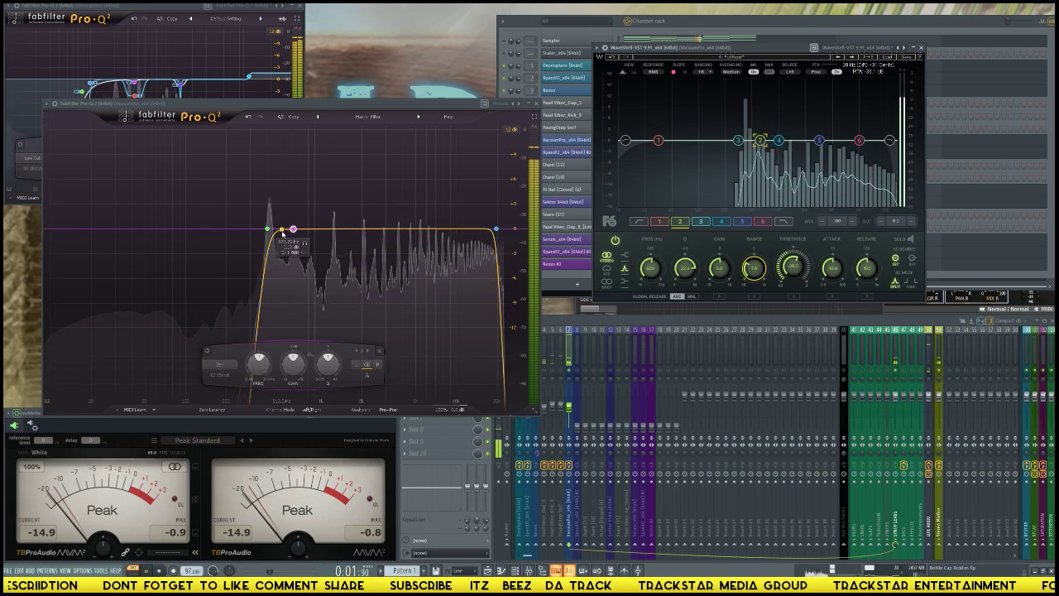
{"action": "left_click", "coordinate": [282, 232]}
{"action": "key", "text": "space"}
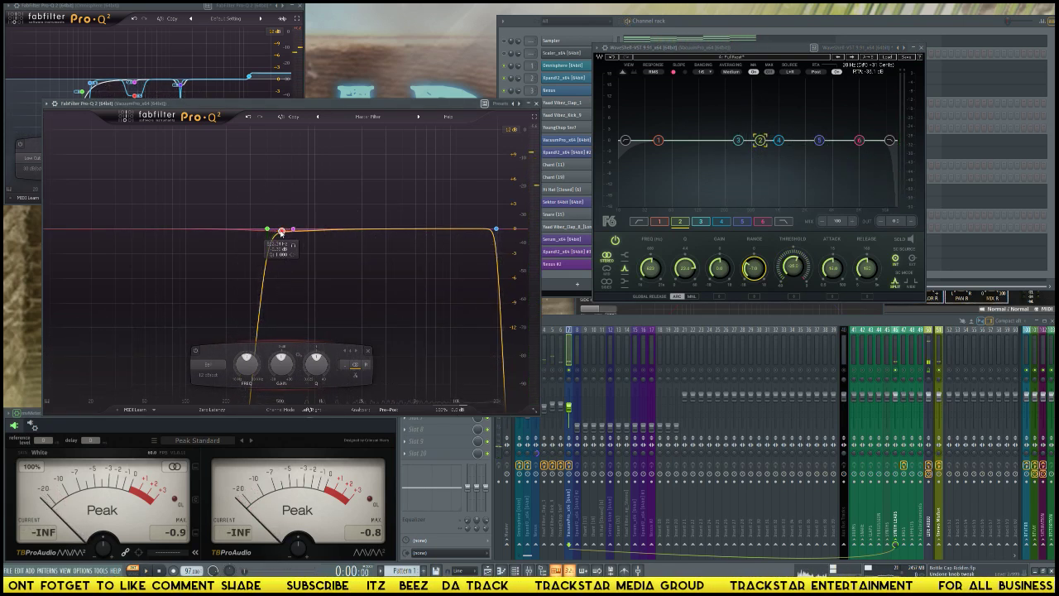
{"action": "right_click", "coordinate": [282, 233]}
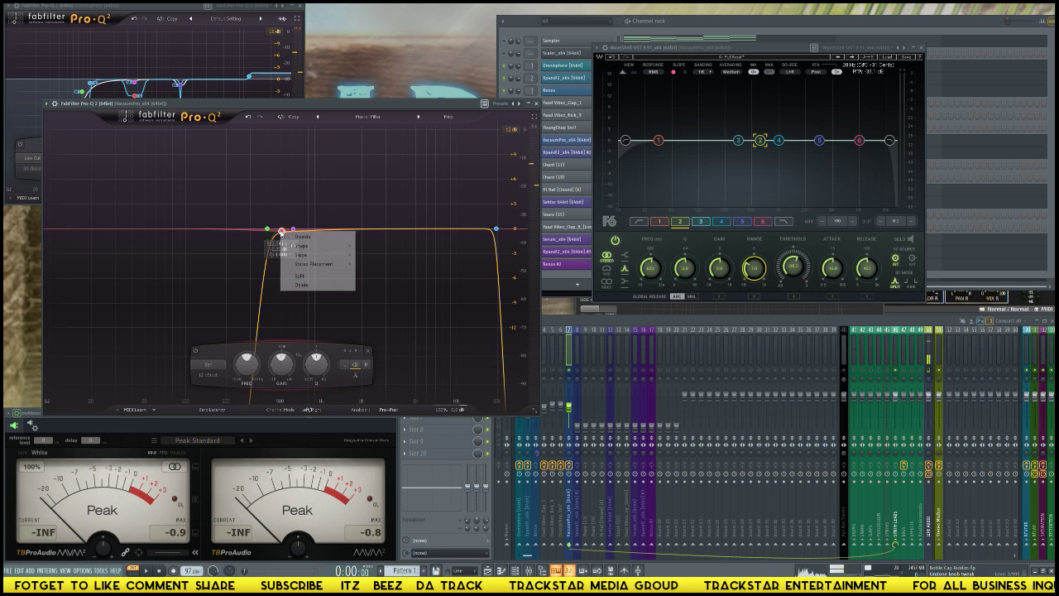
{"action": "left_click", "coordinate": [301, 285]}
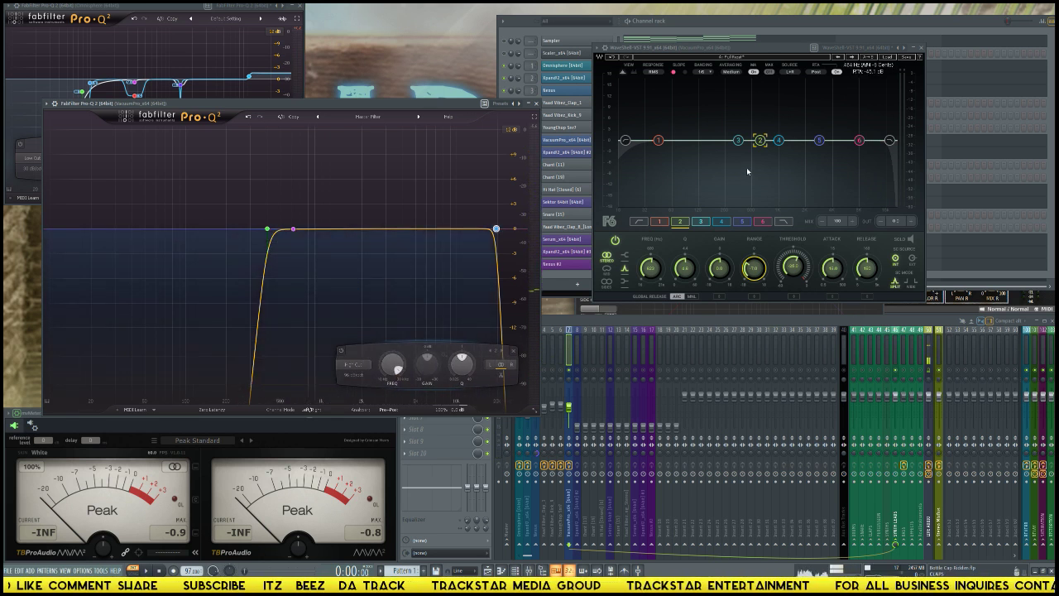
- Move F6 band 3 just below band 2, lower its threshold, adjust its attack and release, and play the beat
{"action": "left_click", "coordinate": [738, 140]}
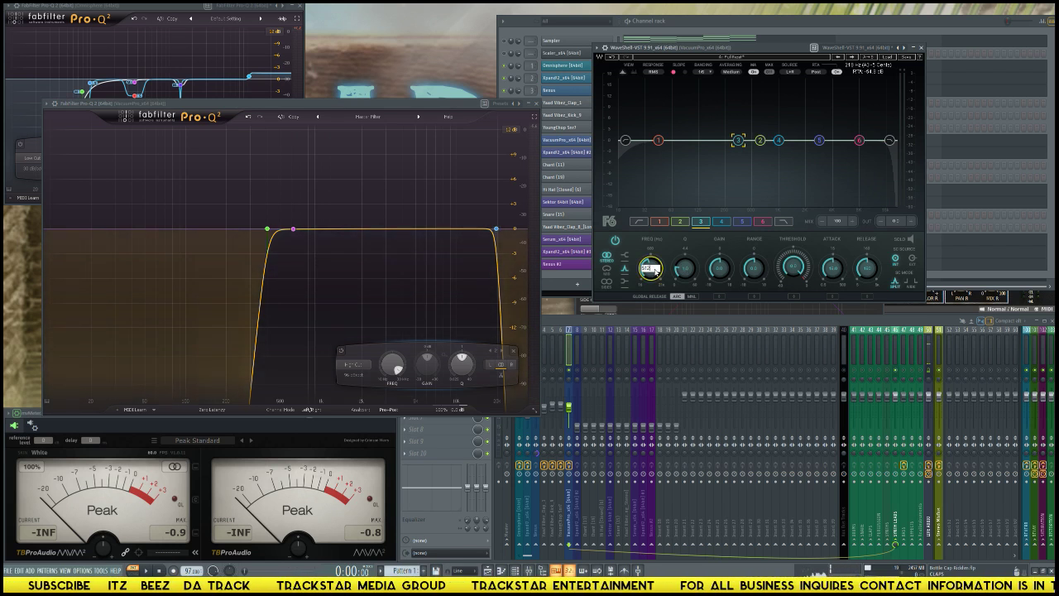
{"action": "left_click_drag", "start_coordinate": [652, 269], "coordinate": [652, 270]}
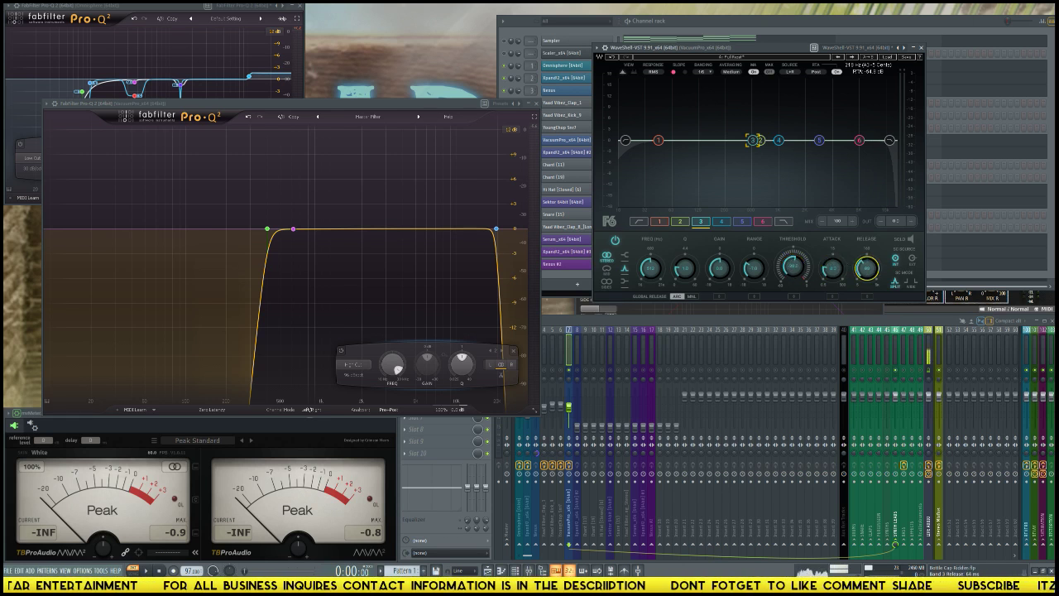
{"action": "key", "text": "space"}
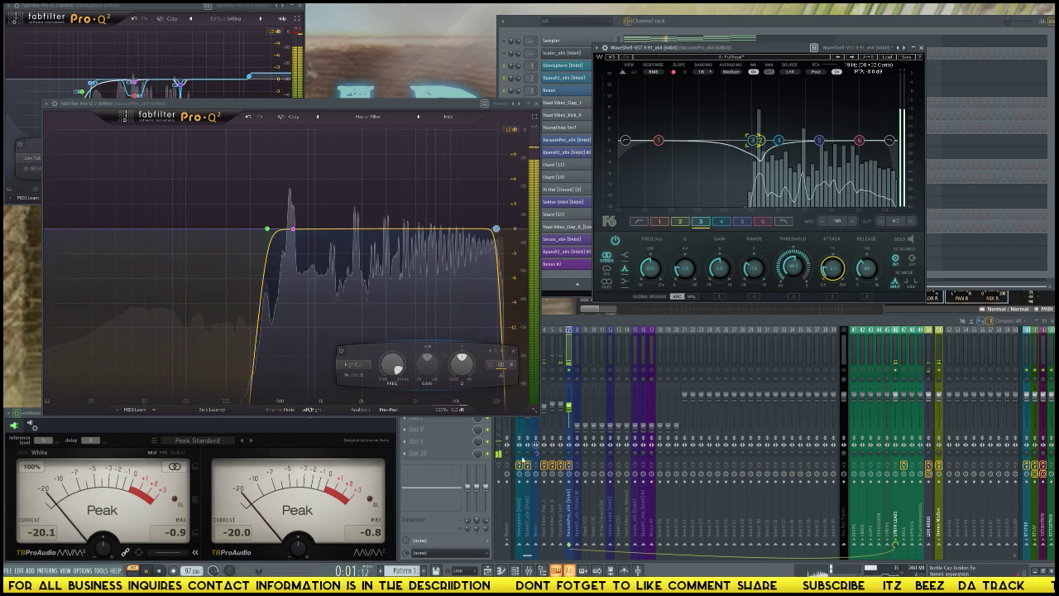
- Narrow the Q of F6 band 3 and audition the beat in short passes
{"action": "key", "text": "space"}
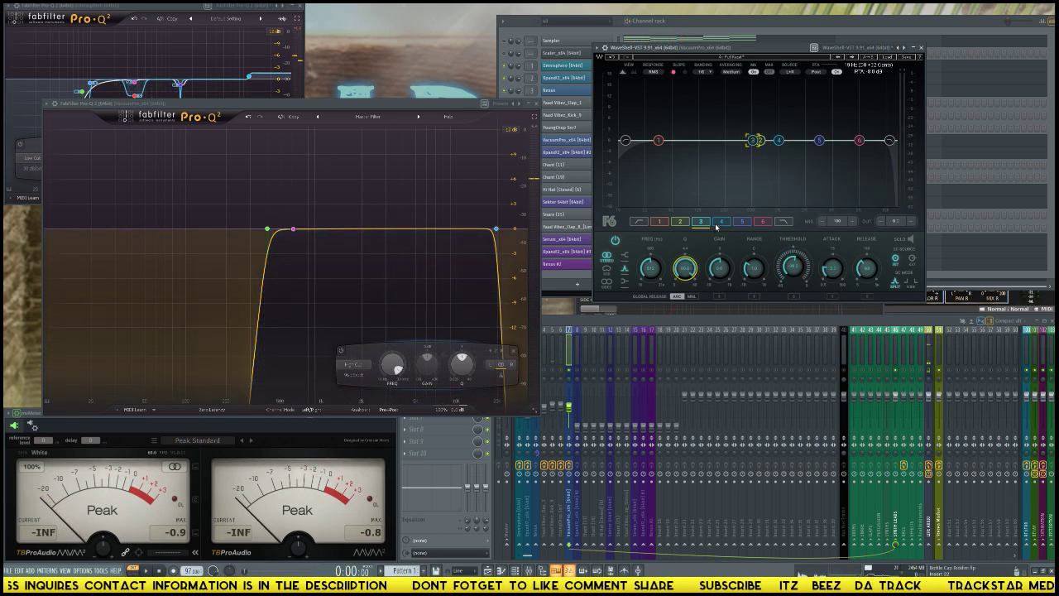
{"action": "key", "text": "space"}
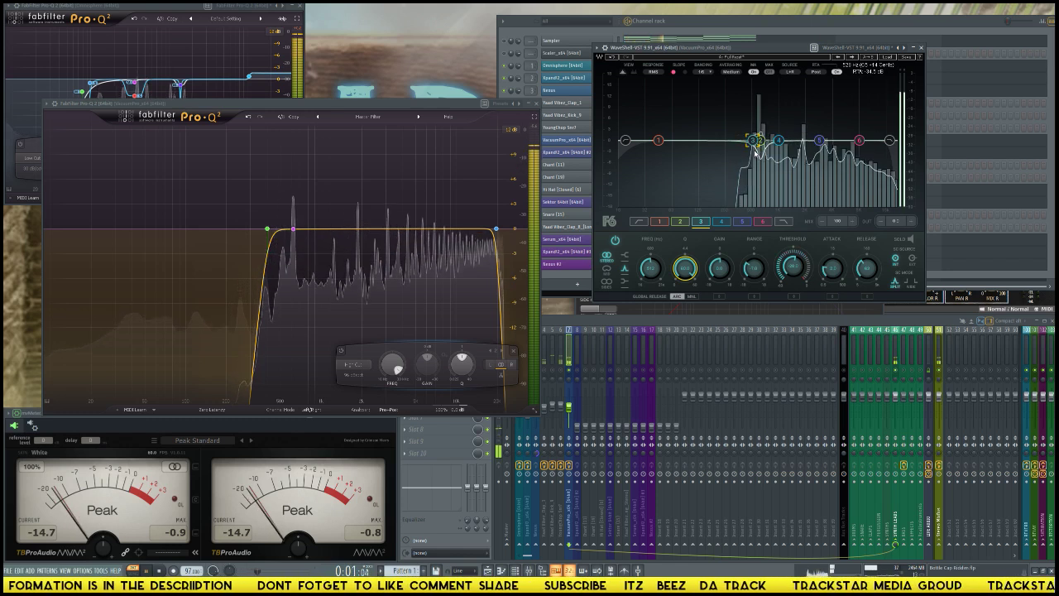
{"action": "key", "text": "space"}
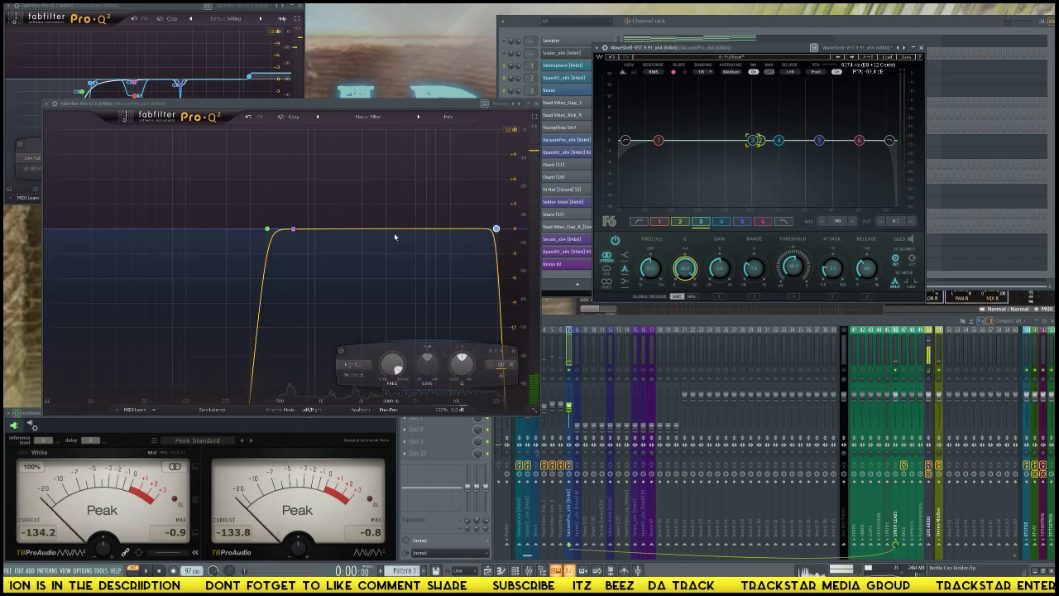
{"action": "key", "text": "space"}
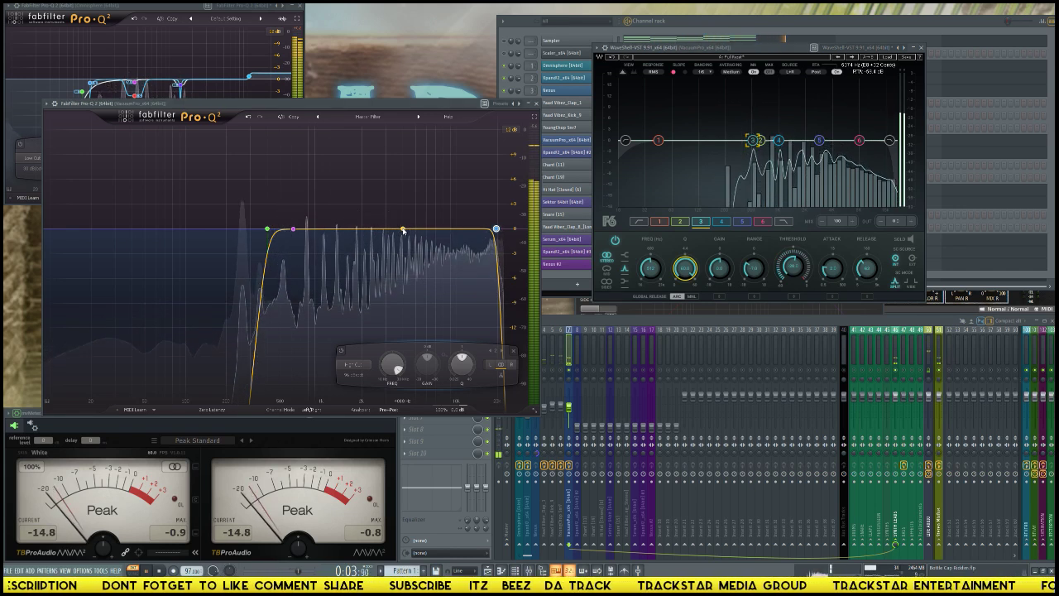
- Probe the upper mids with a temporary narrow Pro-Q 2 boost, sweeping it down to a resonant peak while auditioning the beat
{"action": "left_click", "coordinate": [402, 230]}
{"action": "key", "text": "space"}
{"action": "left_click_drag", "start_coordinate": [403, 230], "coordinate": [403, 213]}
{"action": "scroll", "coordinate": [403, 221], "scroll_direction": "up", "scroll_amount": 4}
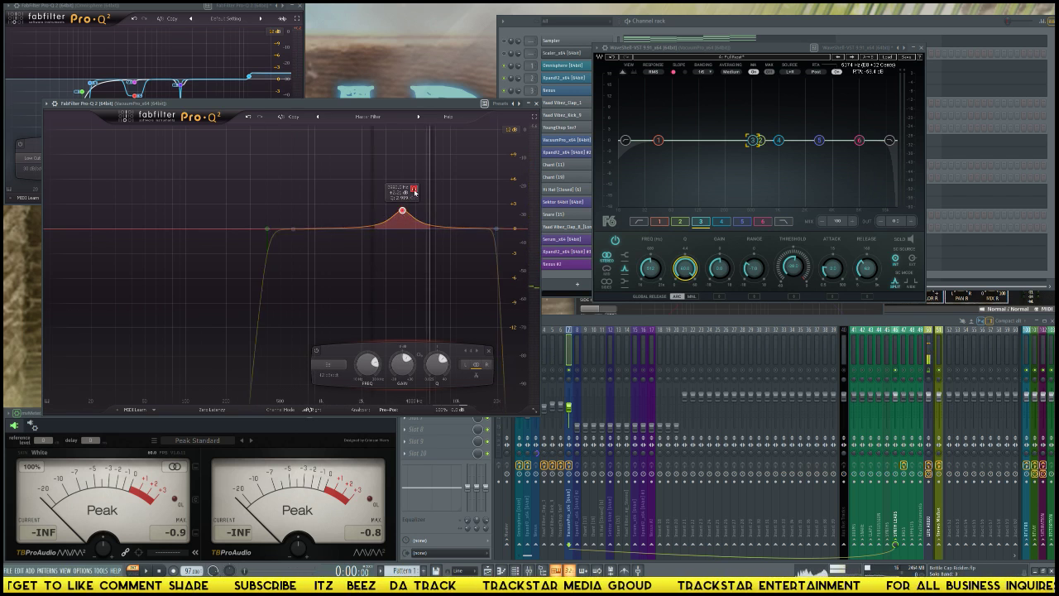
{"action": "key", "text": "space"}
{"action": "left_click_drag", "start_coordinate": [413, 194], "coordinate": [401, 192]}
{"action": "key", "text": "space"}
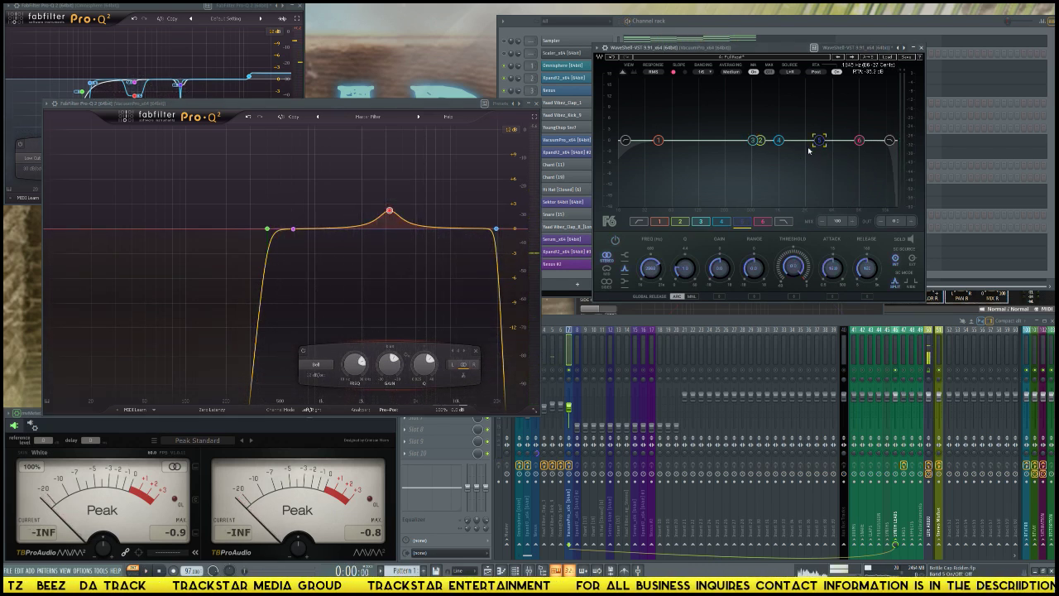
- Enable F6 band 5 at the probed frequency, lower its threshold, adjust its Q, range, attack and release, and play the beat
{"action": "left_click", "coordinate": [614, 240]}
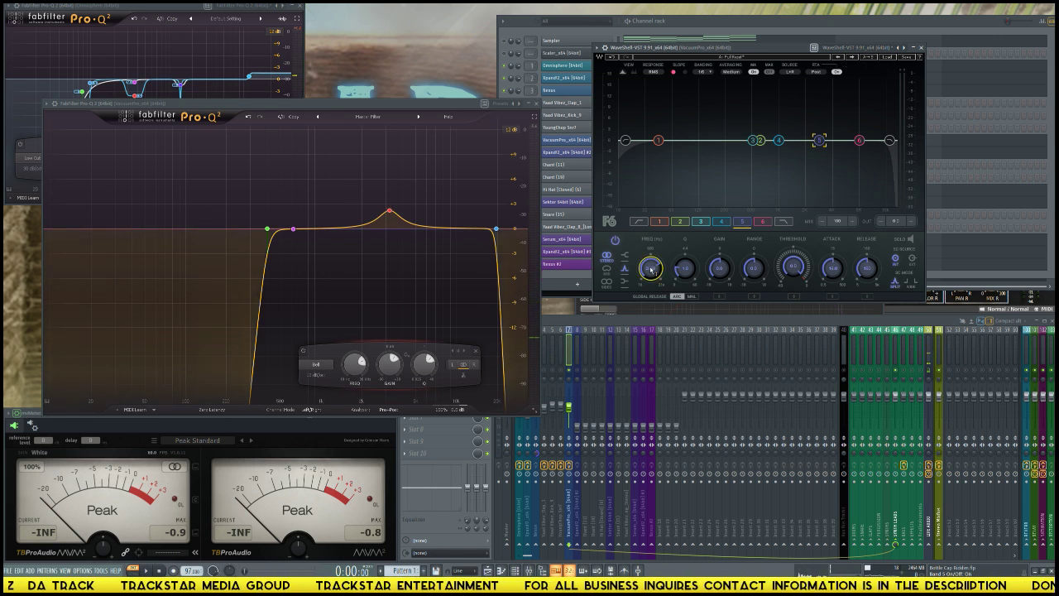
{"action": "double_click", "coordinate": [651, 269]}
{"action": "key", "text": "Return"}
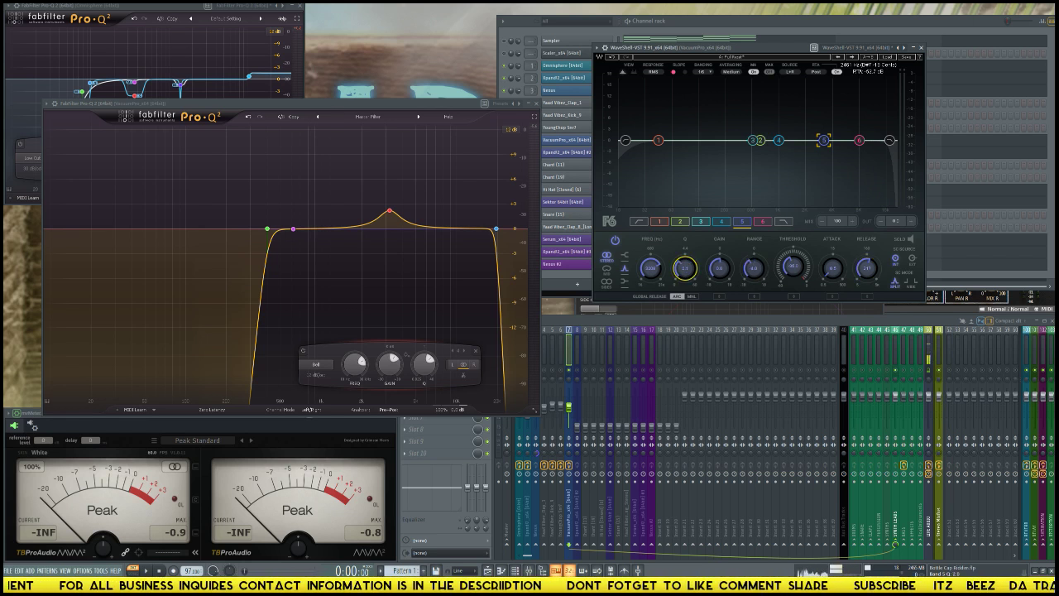
{"action": "key", "text": "space"}
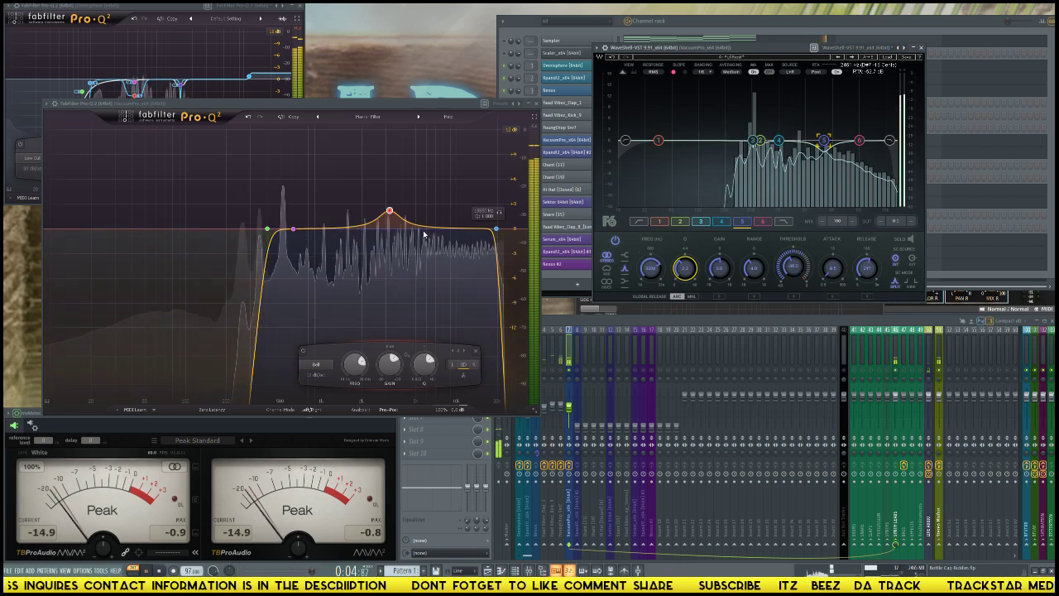
- Stop playback and delete the temporary boost band from Pro-Q 2
{"action": "key", "text": "space"}
{"action": "right_click", "coordinate": [390, 212]}
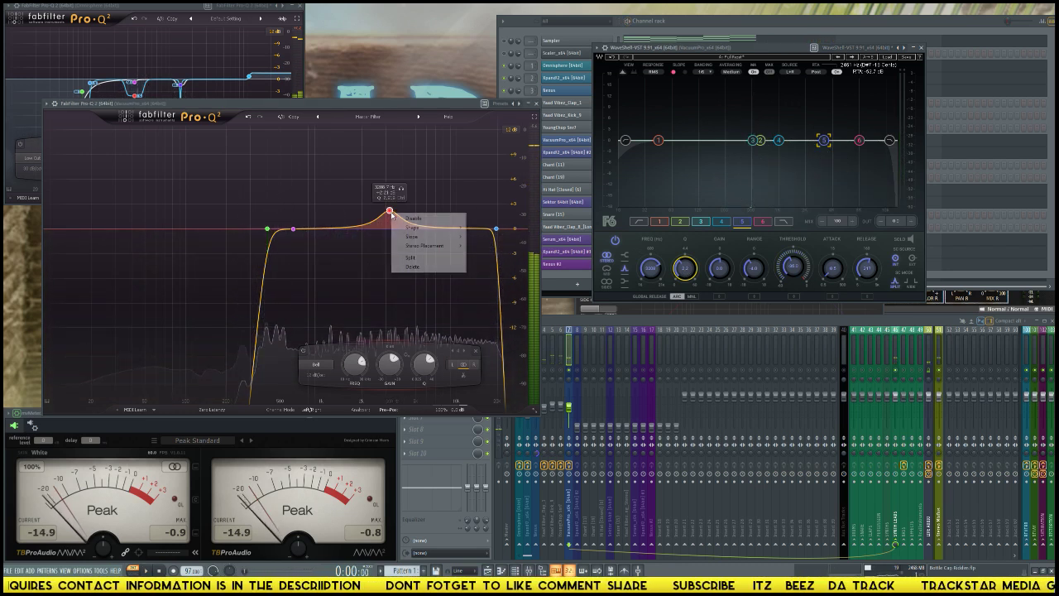
{"action": "left_click", "coordinate": [413, 265]}
- Audition the VacuumPro track in the full mix, then in solo, comparing it with its effects on and off
{"action": "key", "text": "space"}
{"action": "right_click", "coordinate": [569, 370]}
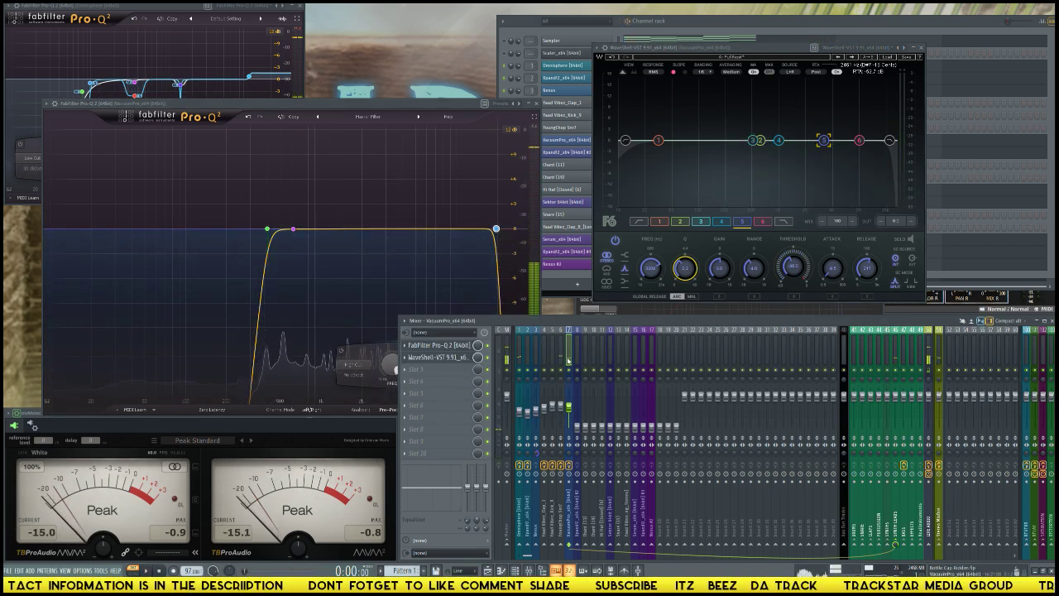
{"action": "key", "text": "space"}
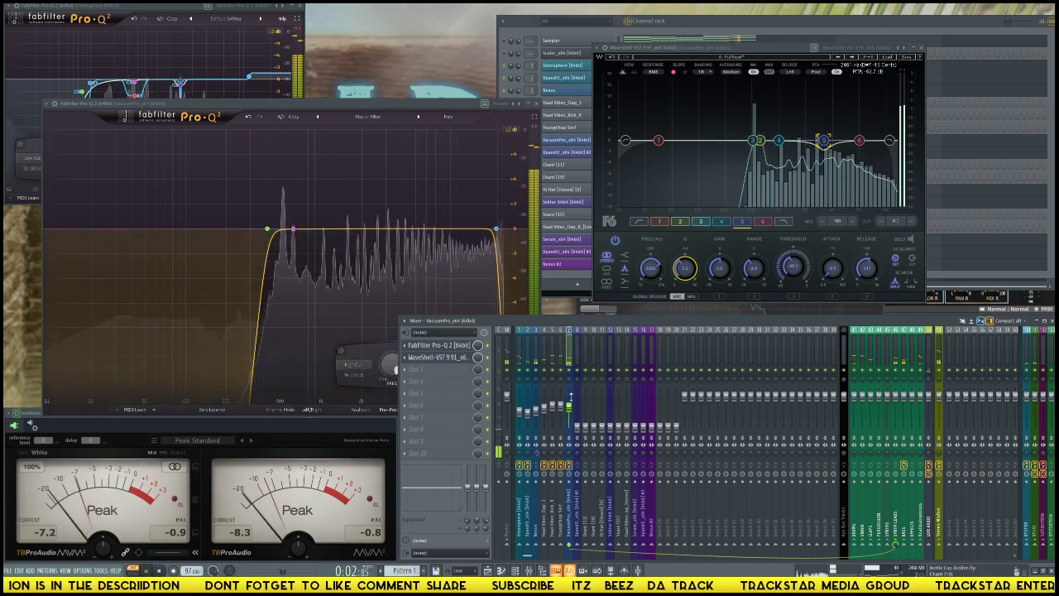
{"action": "key", "text": "space"}
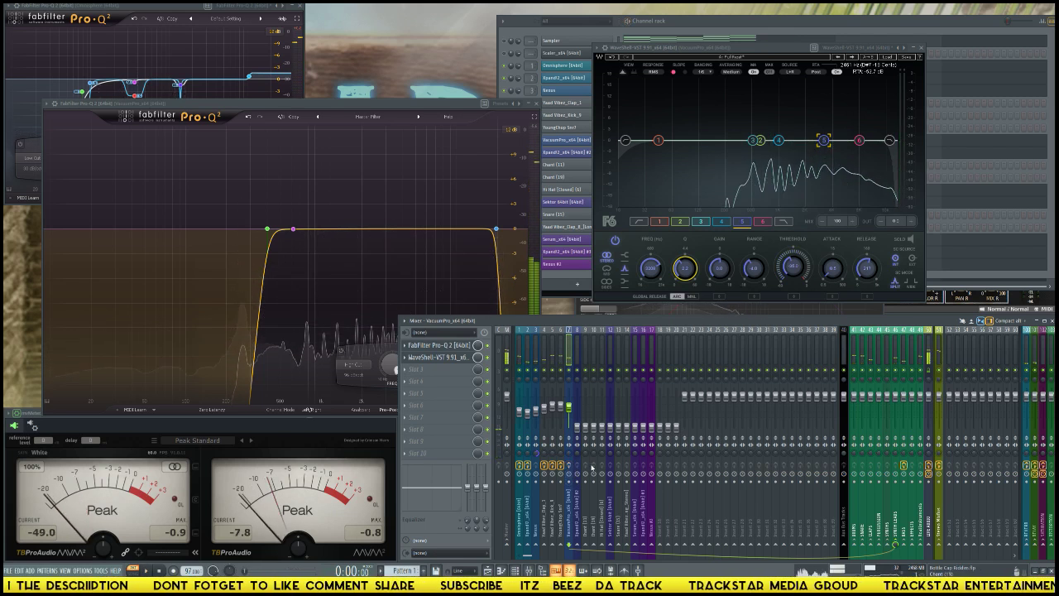
{"action": "key", "text": "space"}
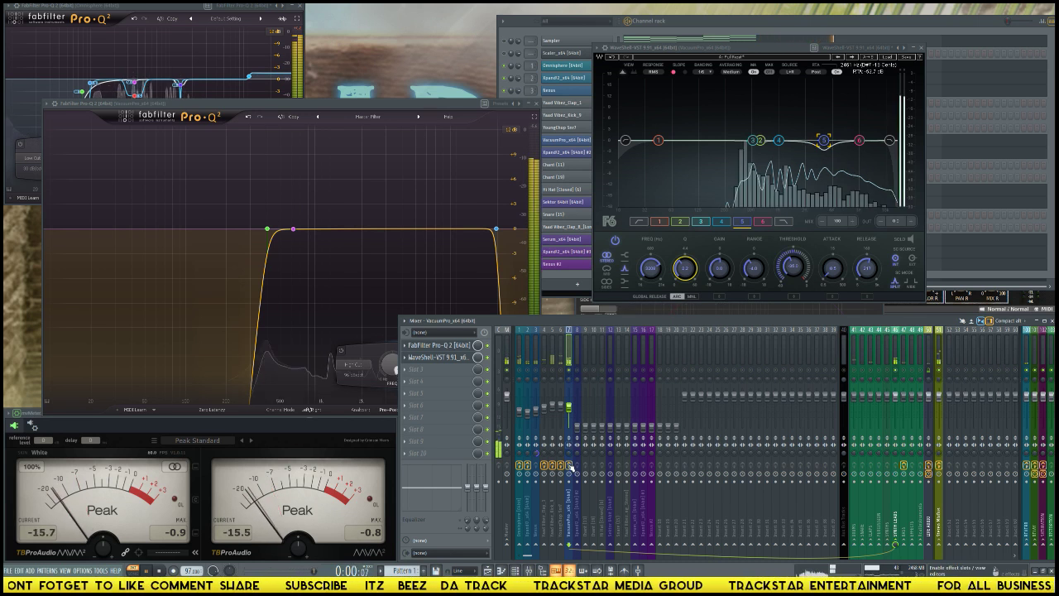
{"action": "key", "text": "space"}
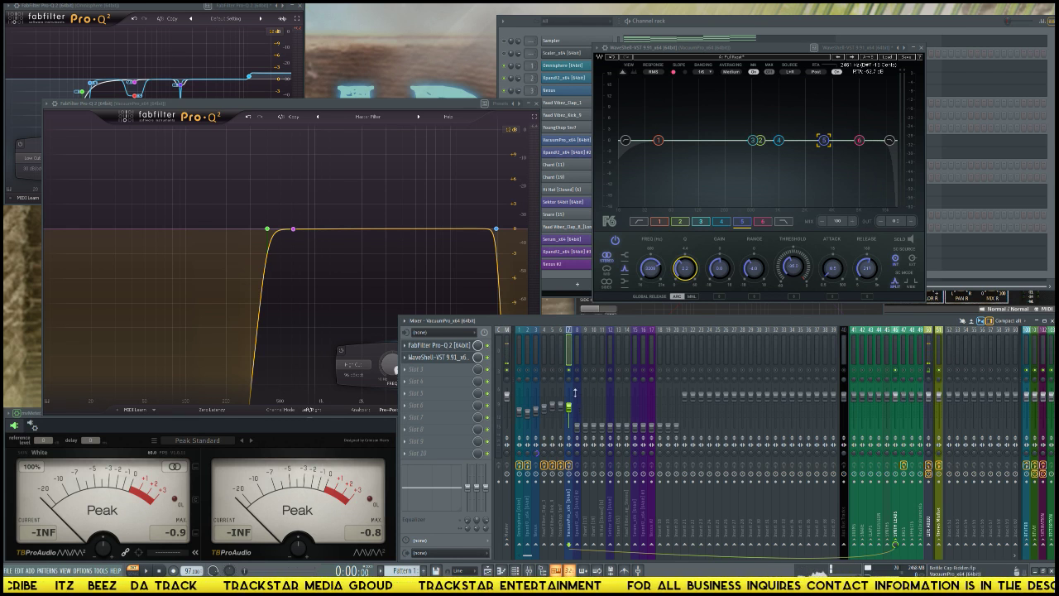
- Load the Native Instruments Flair effect into slot 3 of the VacuumPro track and place its window over the F6 equalizer
{"action": "left_click", "coordinate": [422, 370]}
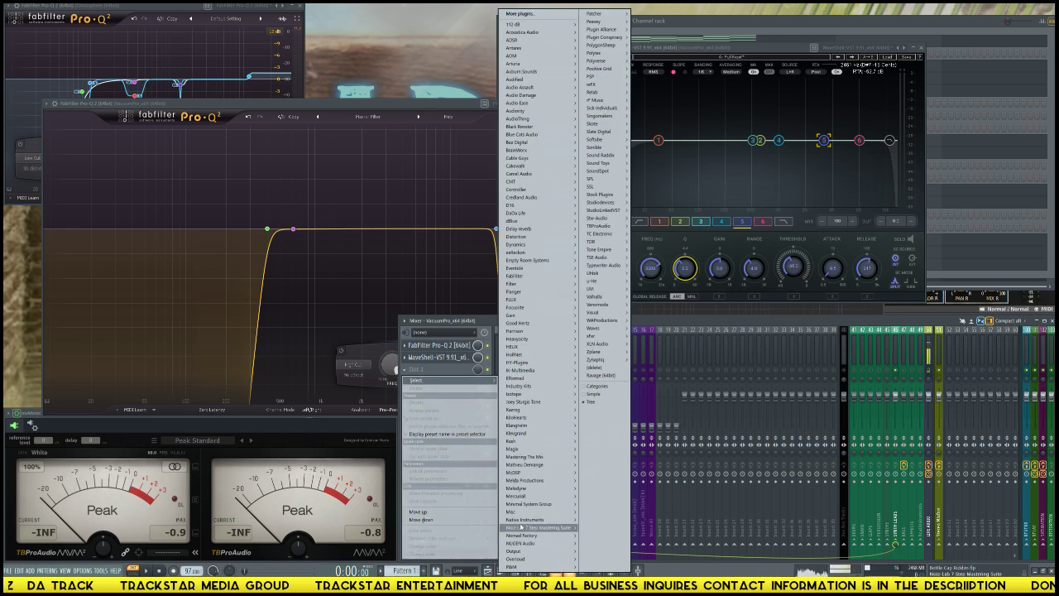
{"action": "mouse_move", "coordinate": [536, 519]}
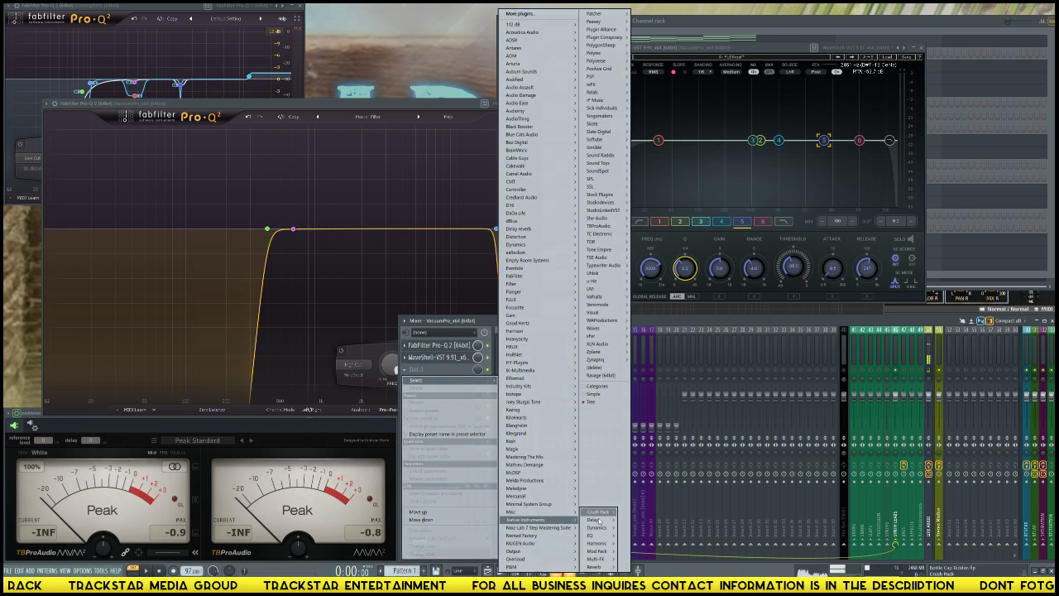
{"action": "left_click", "coordinate": [639, 559]}
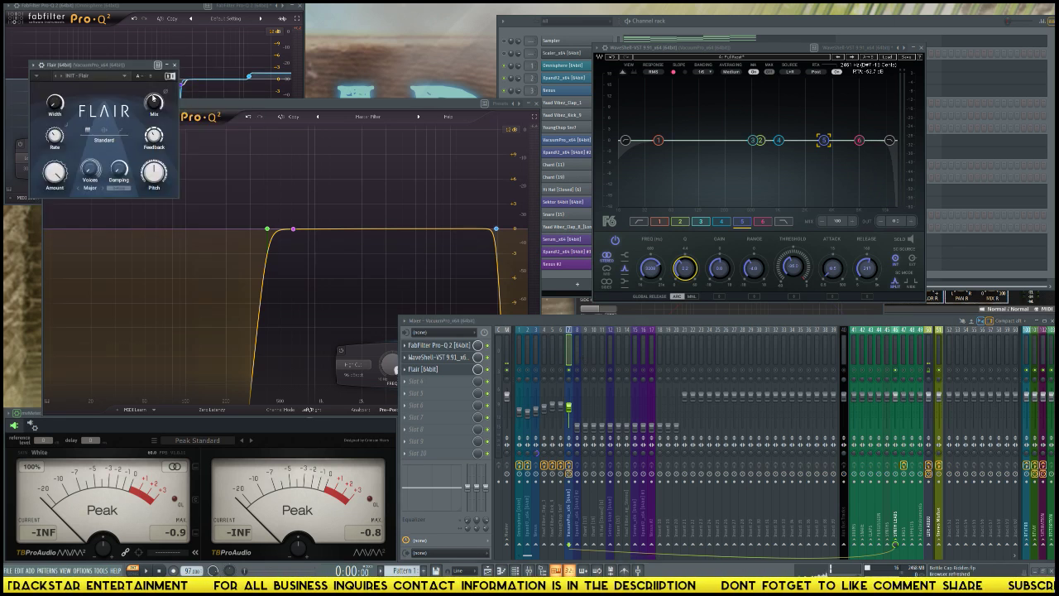
{"action": "left_click_drag", "start_coordinate": [109, 68], "coordinate": [647, 132]}
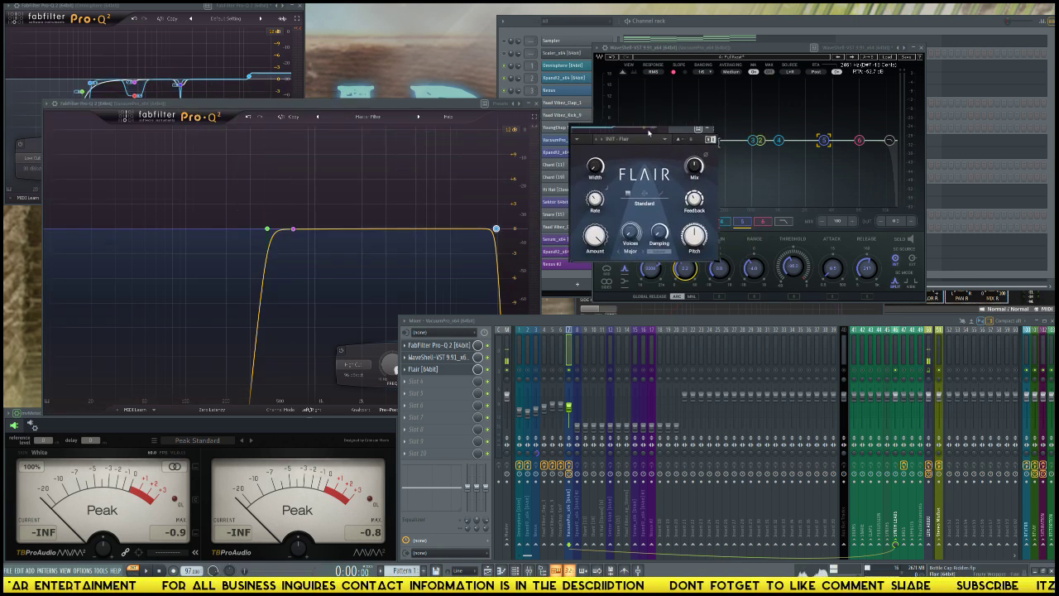
- Audition the initial Flair sound, load the Space Flange preset, and play the beat
{"action": "key", "text": "space"}
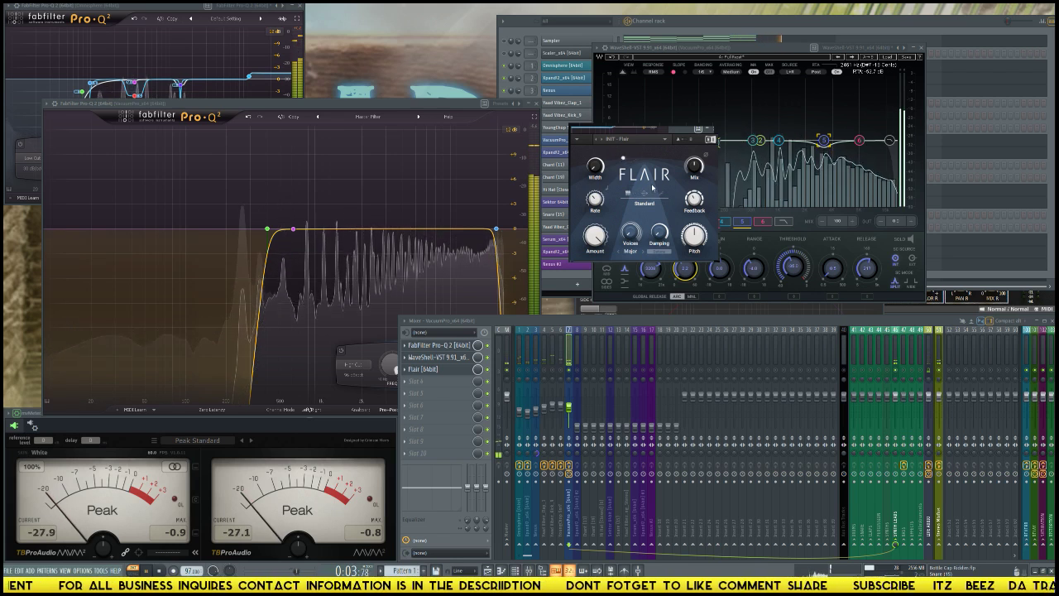
{"action": "key", "text": "space"}
{"action": "left_click", "coordinate": [664, 140]}
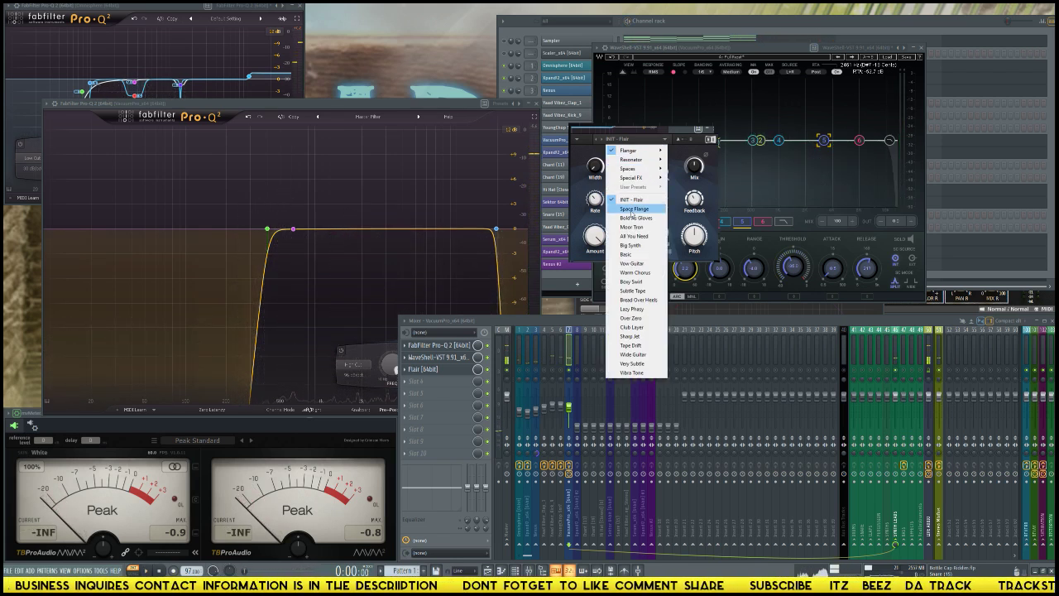
{"action": "left_click", "coordinate": [634, 208]}
{"action": "key", "text": "space"}
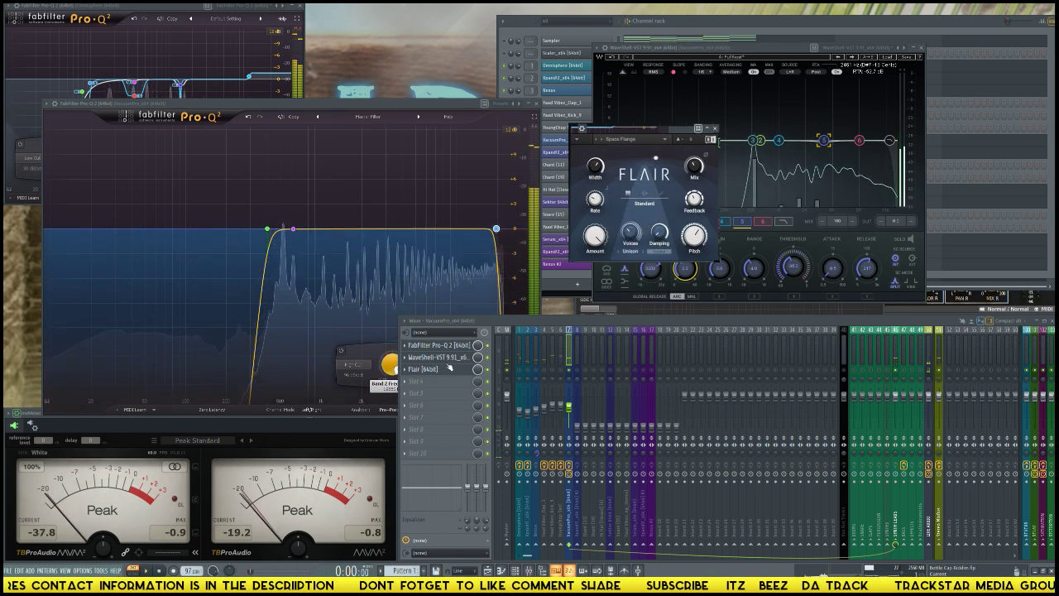
- Move Flair to the first effect slot ahead of Pro-Q 2 and audition the VacuumPro track in solo and in the full mix
{"action": "left_click_drag", "start_coordinate": [424, 369], "coordinate": [443, 346]}
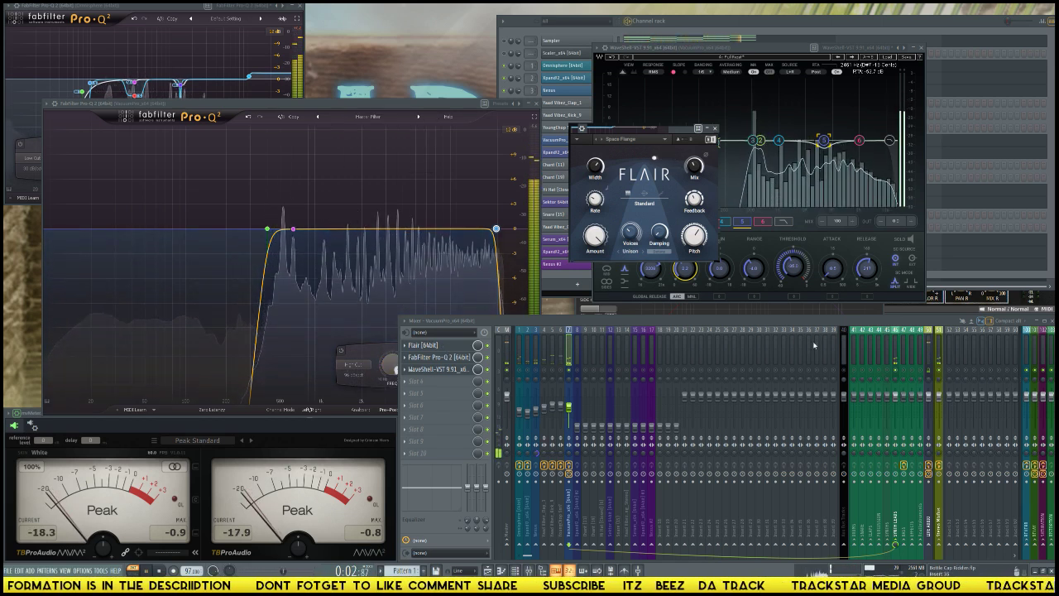
{"action": "key", "text": "space"}
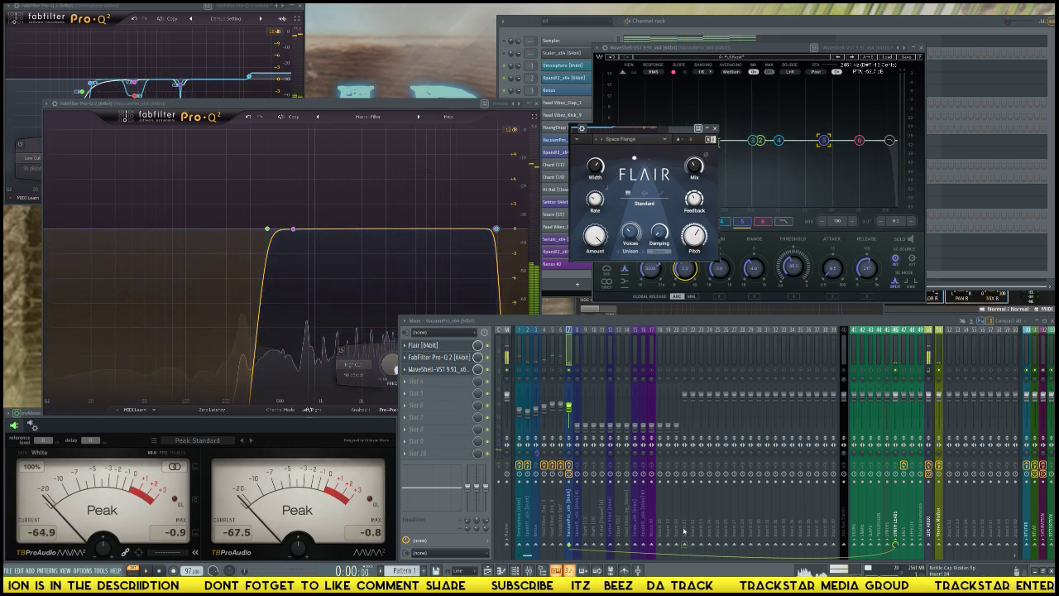
{"action": "left_click", "coordinate": [568, 356]}
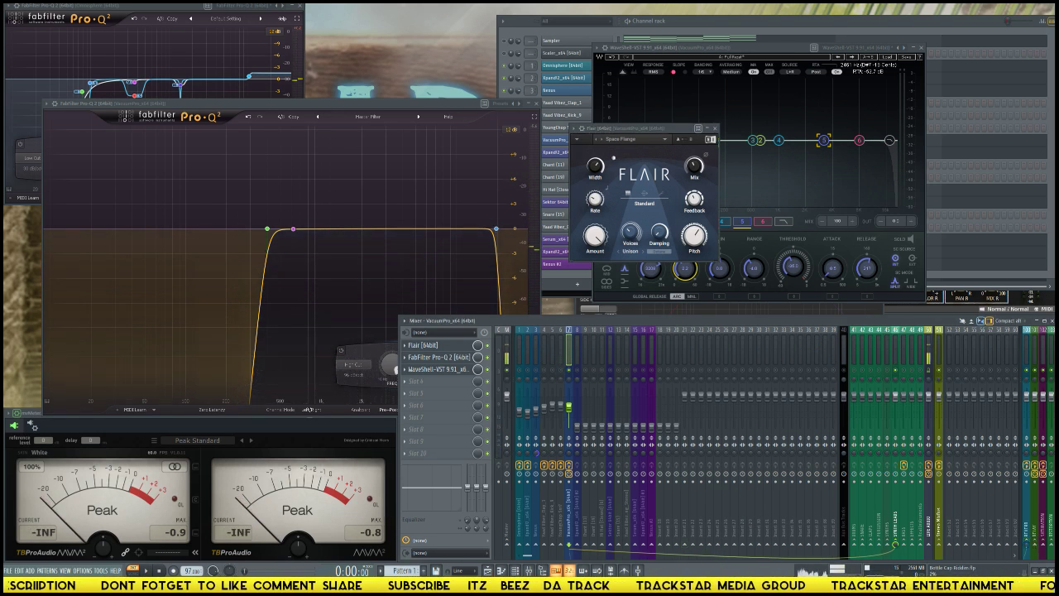
{"action": "key", "text": "space"}
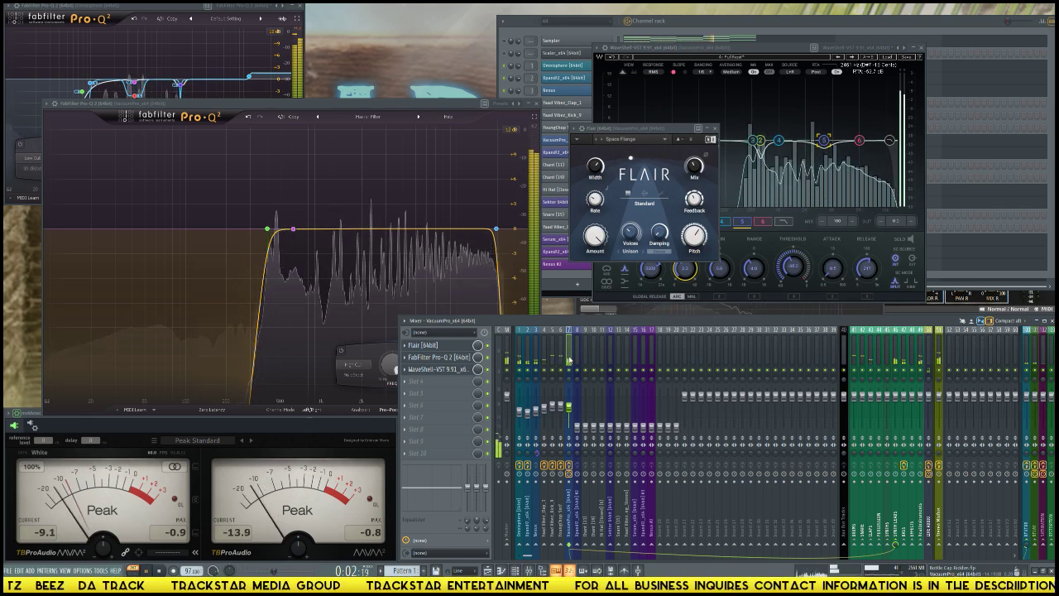
{"action": "key", "text": "space"}
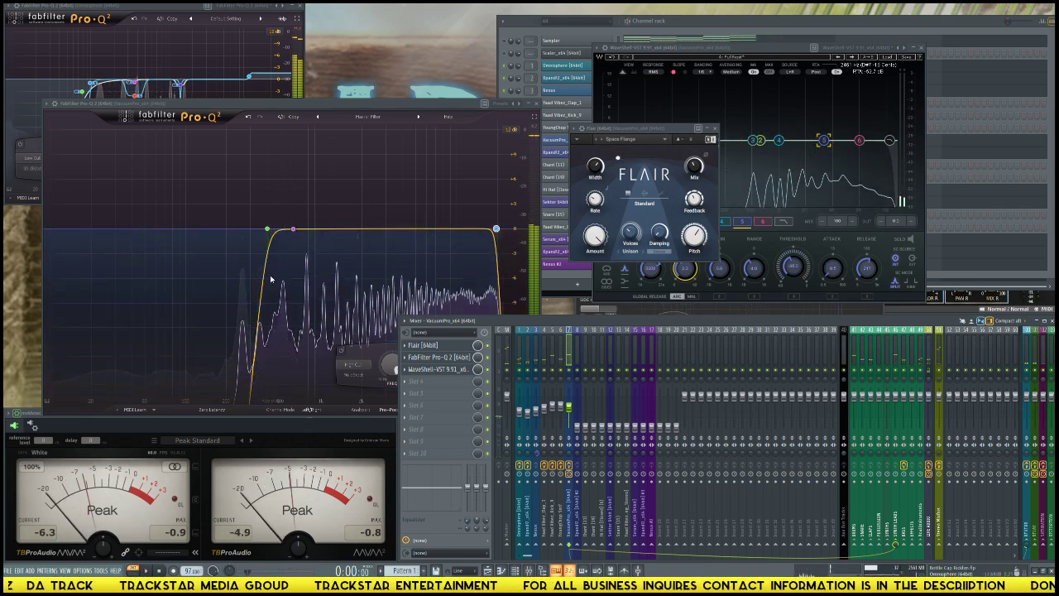
- Give F6 band 3 a slight gain cut, adjust its Q, and play the full mix
{"action": "left_click", "coordinate": [753, 141]}
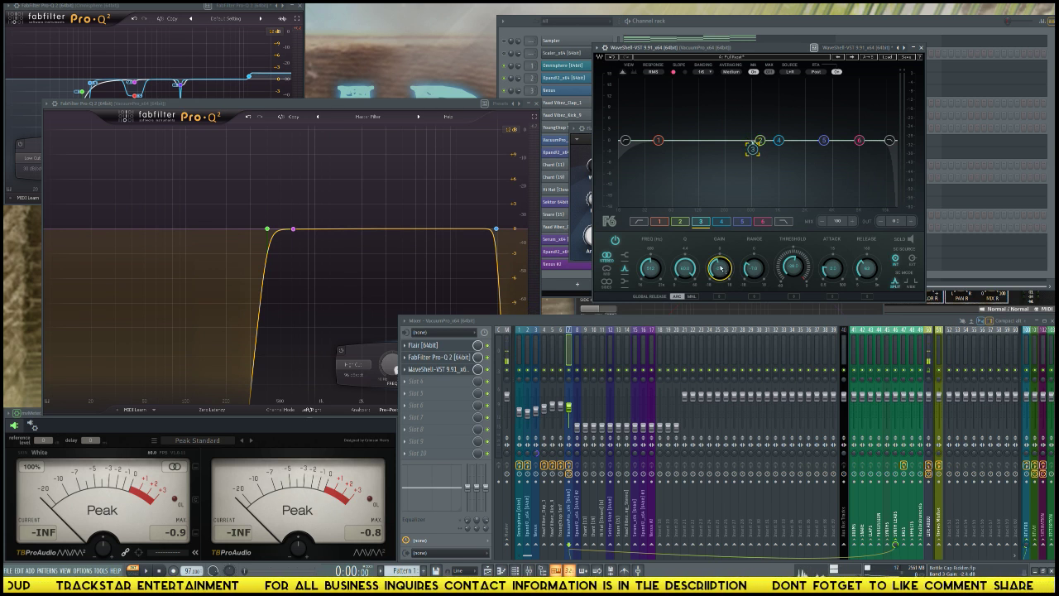
{"action": "key", "text": "space"}
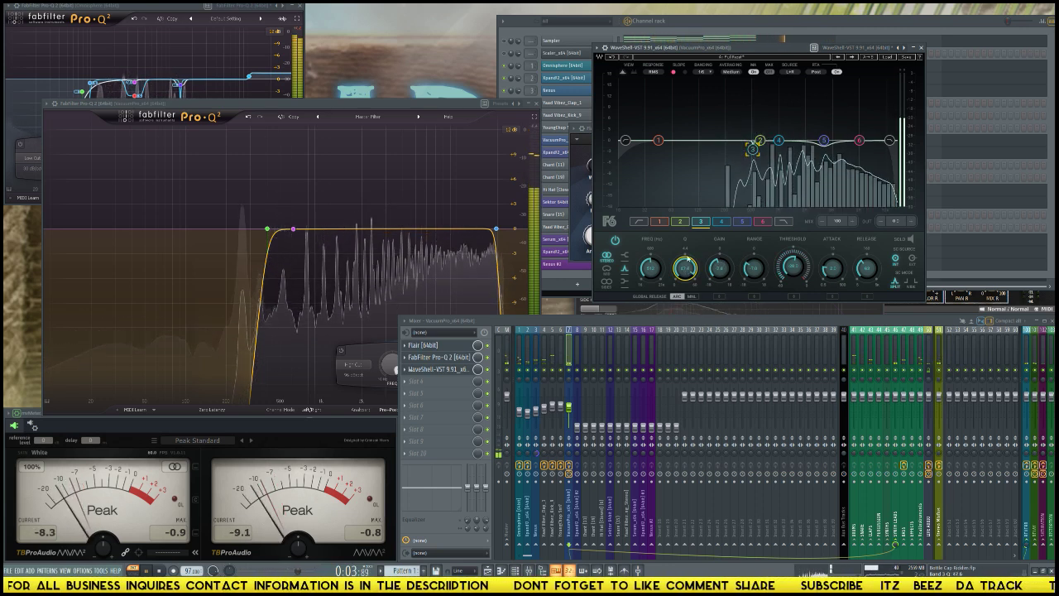
{"action": "key", "text": "space"}
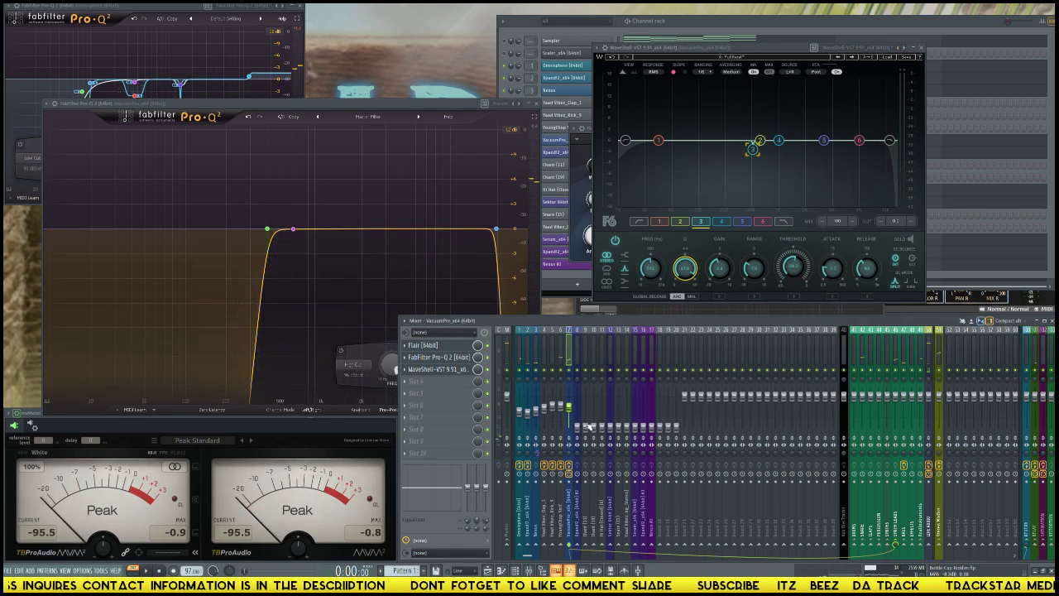
- Unmute the Xpand!2 #2 channel and raise its mixer fader to about 67%, balancing it against the playing beat
{"action": "left_click", "coordinate": [583, 429]}
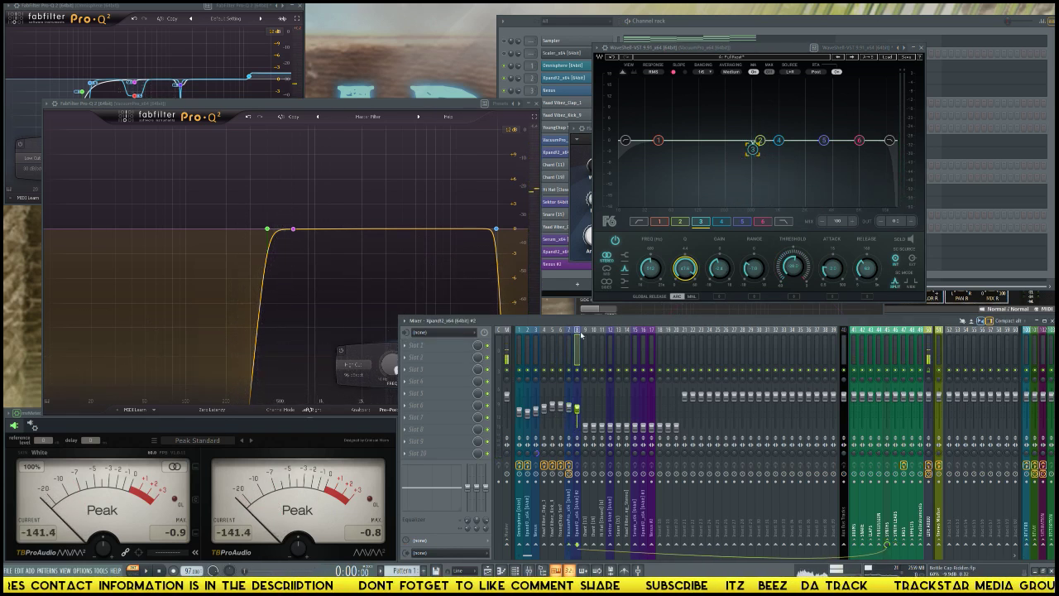
{"action": "left_click", "coordinate": [927, 28]}
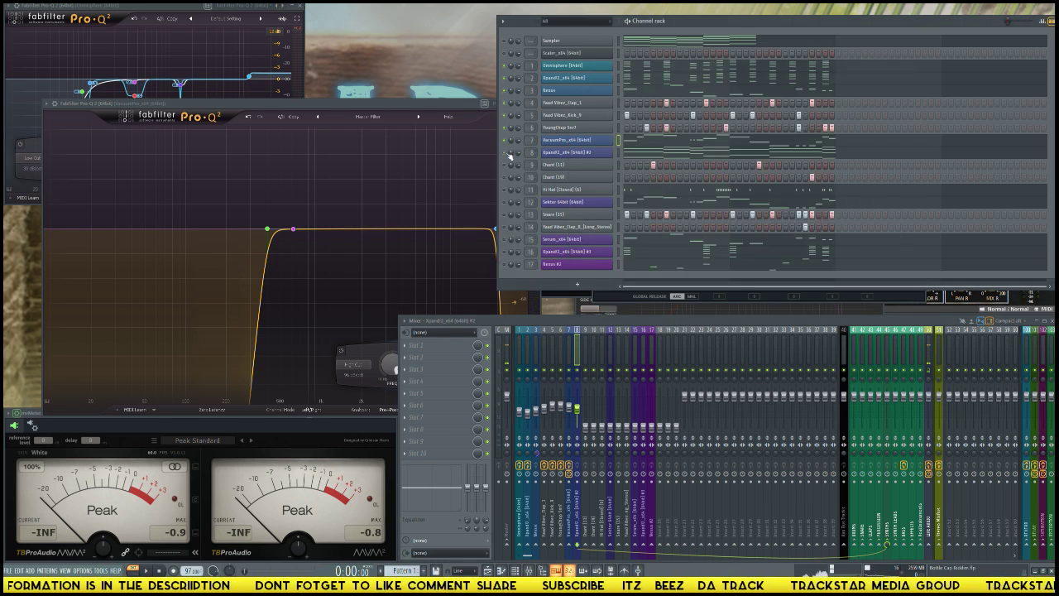
{"action": "key", "text": "space"}
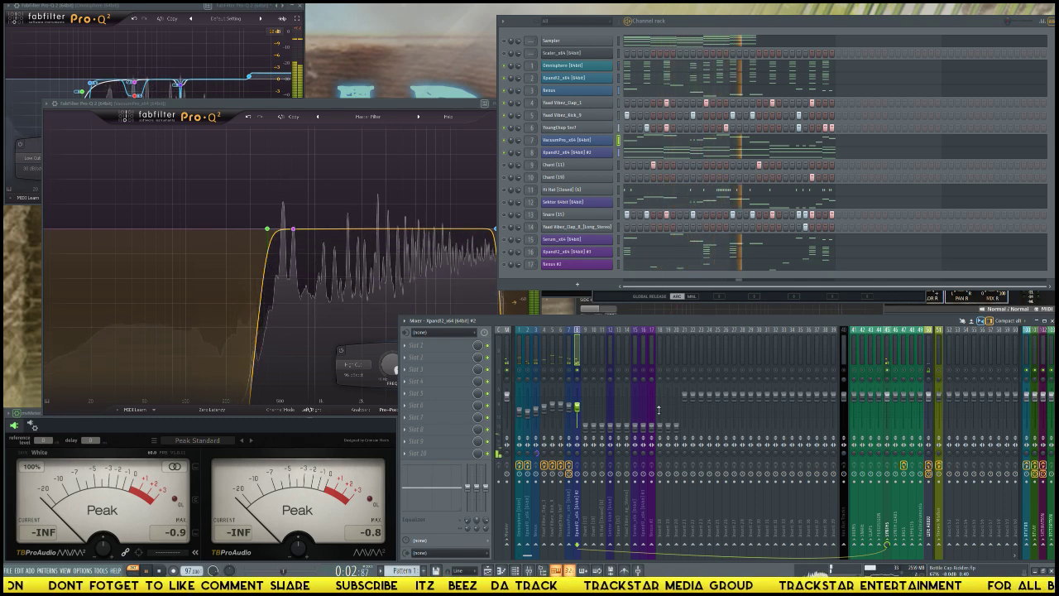
{"action": "key", "text": "Return"}
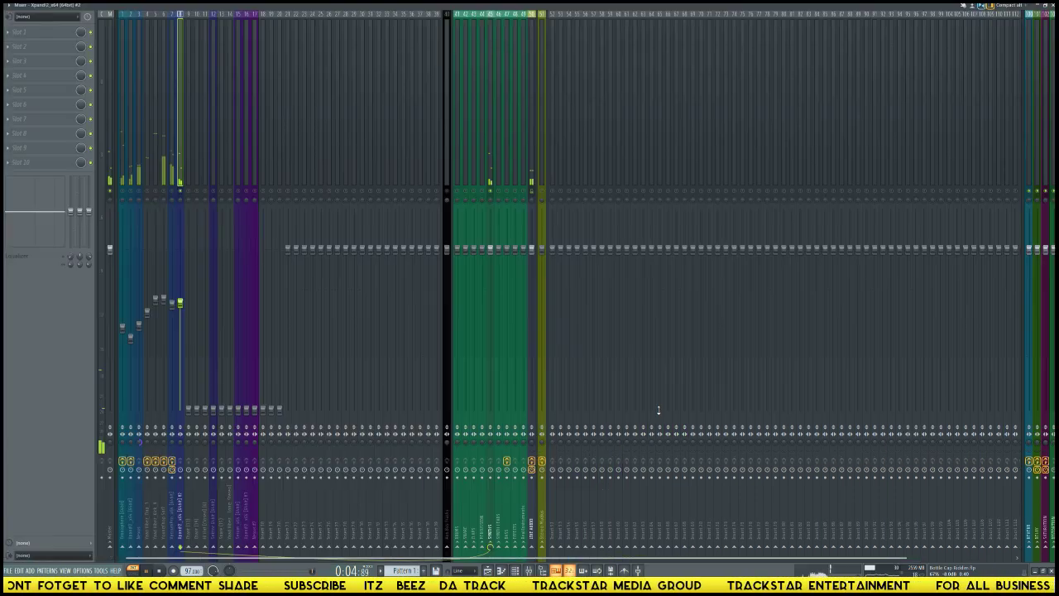
{"action": "key", "text": "Return"}
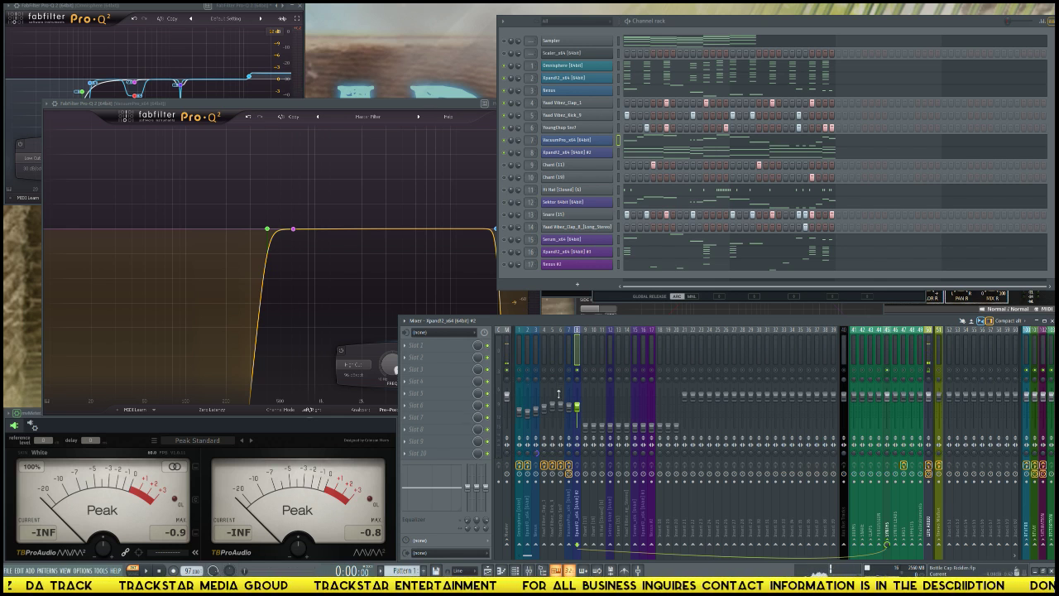
- Load Fruity Parametric EQ 2 into the first effect slot of the Xpand!2 #2 mixer track
{"action": "left_click", "coordinate": [438, 348]}
{"action": "mouse_move", "coordinate": [609, 196]}
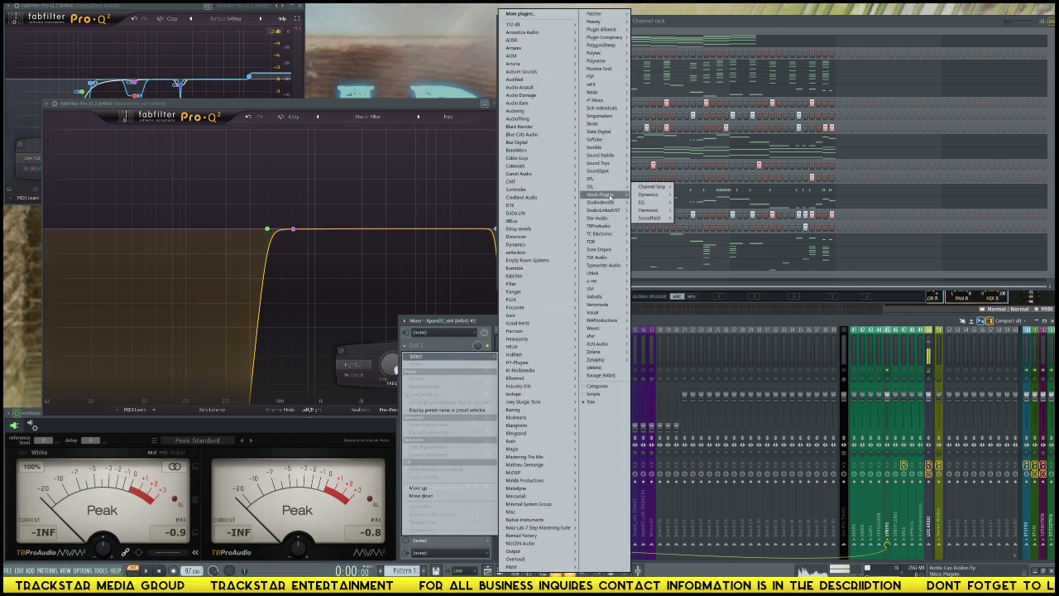
{"action": "mouse_move", "coordinate": [645, 203]}
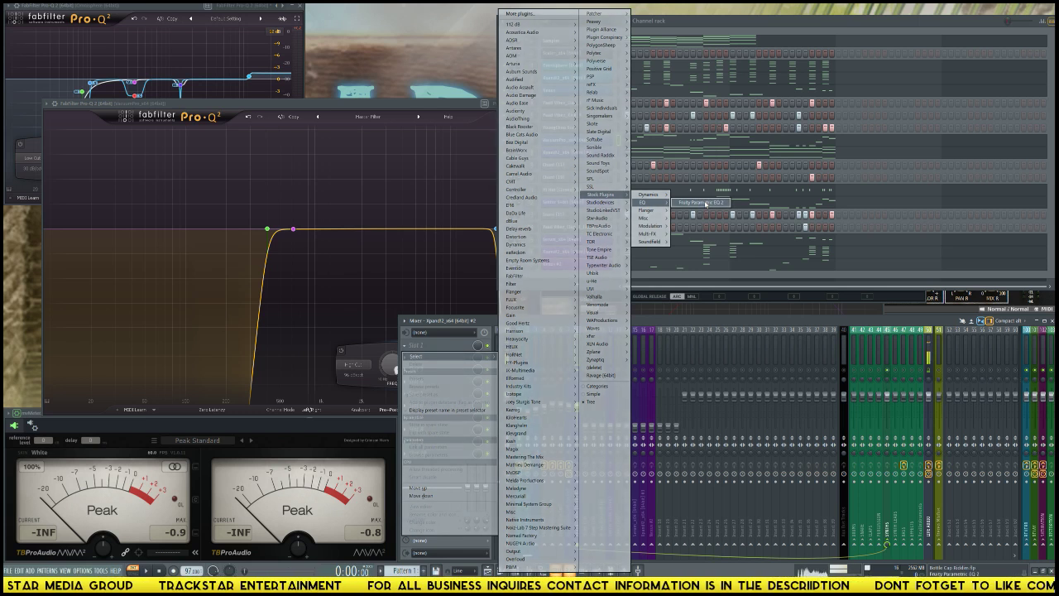
{"action": "left_click", "coordinate": [705, 204]}
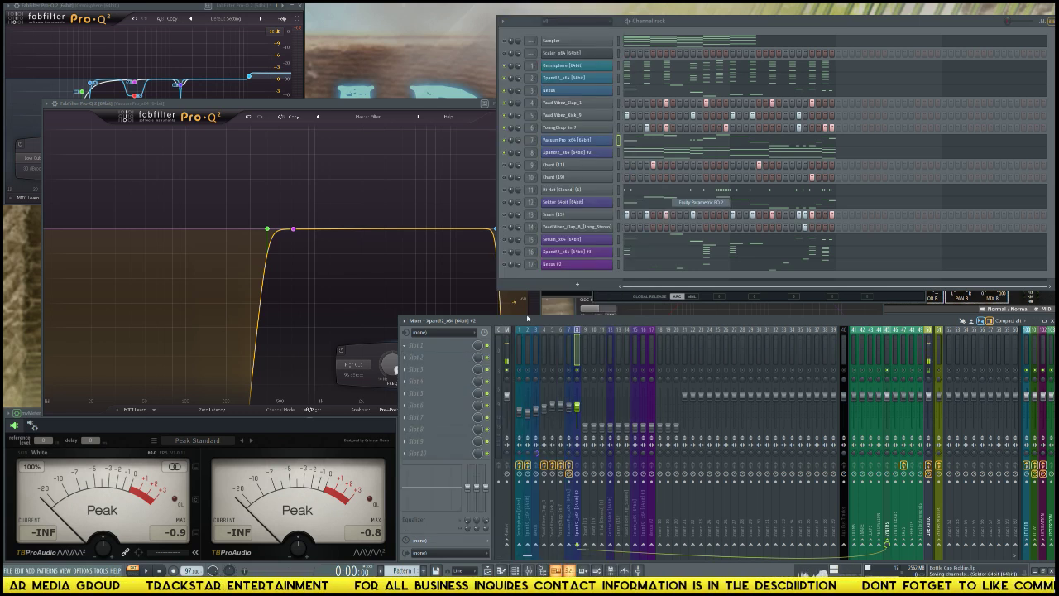
- Load Soundtoys PanMan into the second effect slot of the Xpand!2 #2 track and open its preset list
{"action": "left_click", "coordinate": [442, 363]}
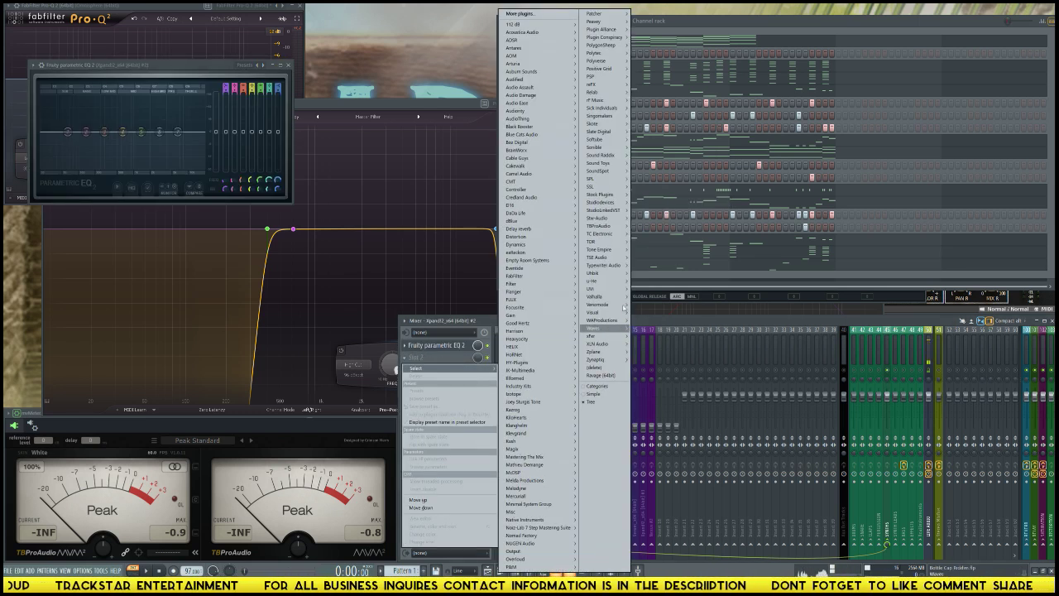
{"action": "mouse_move", "coordinate": [614, 165]}
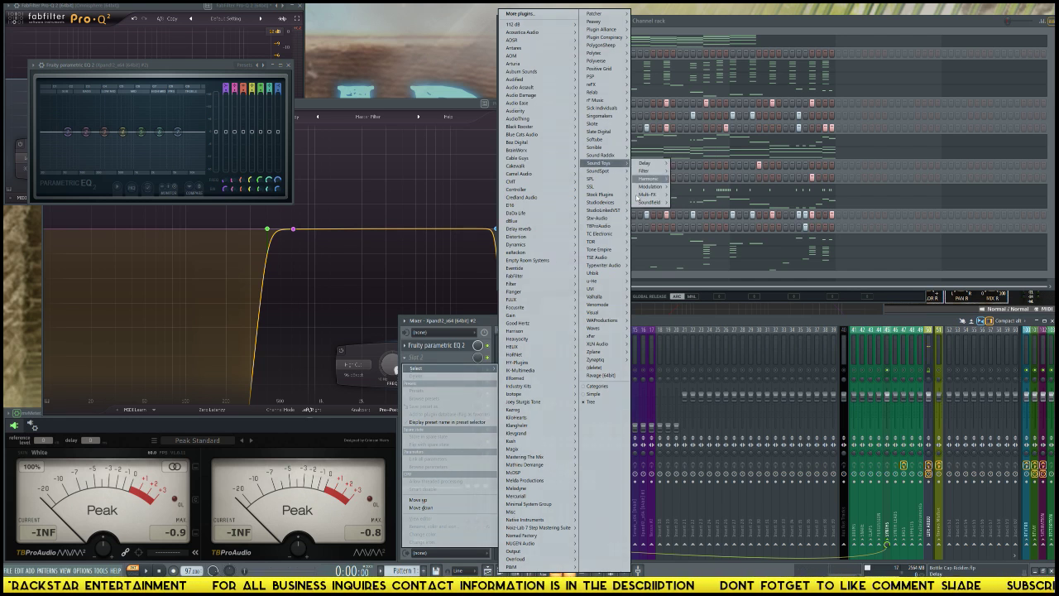
{"action": "mouse_move", "coordinate": [650, 202]}
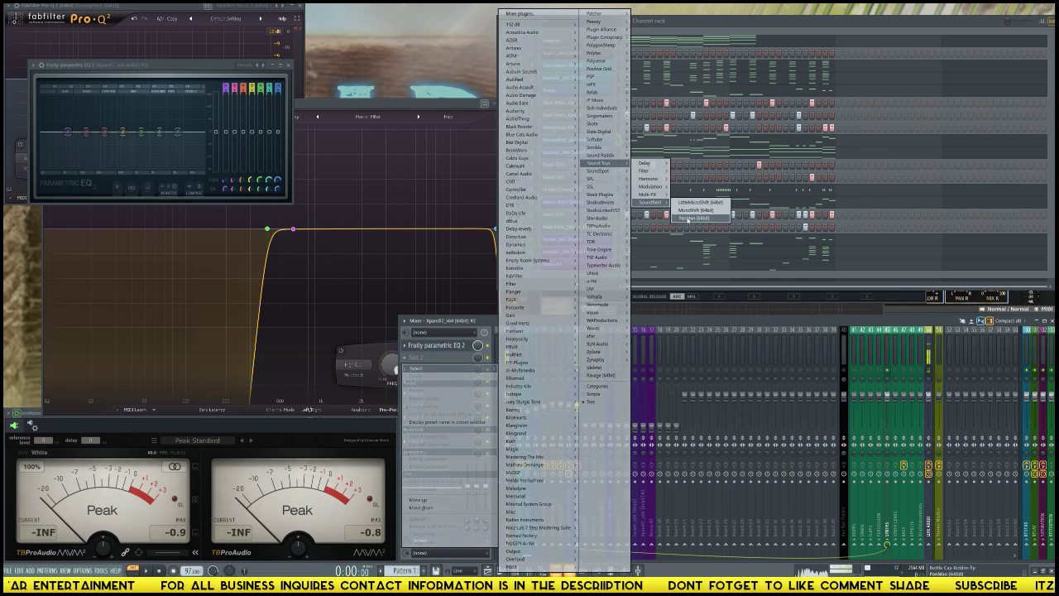
{"action": "left_click", "coordinate": [687, 219]}
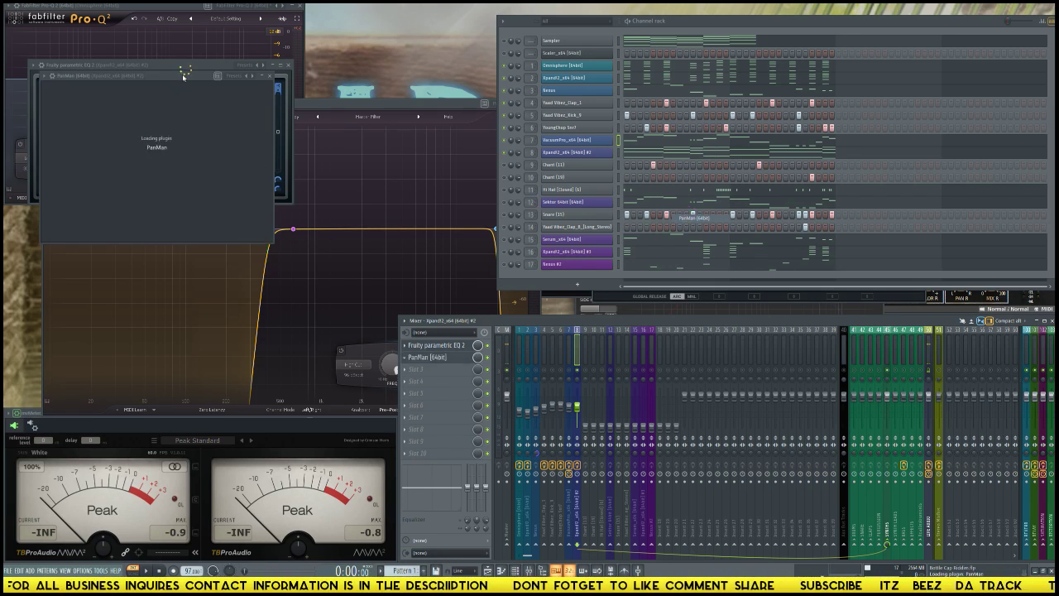
{"action": "left_click_drag", "start_coordinate": [186, 77], "coordinate": [760, 118]}
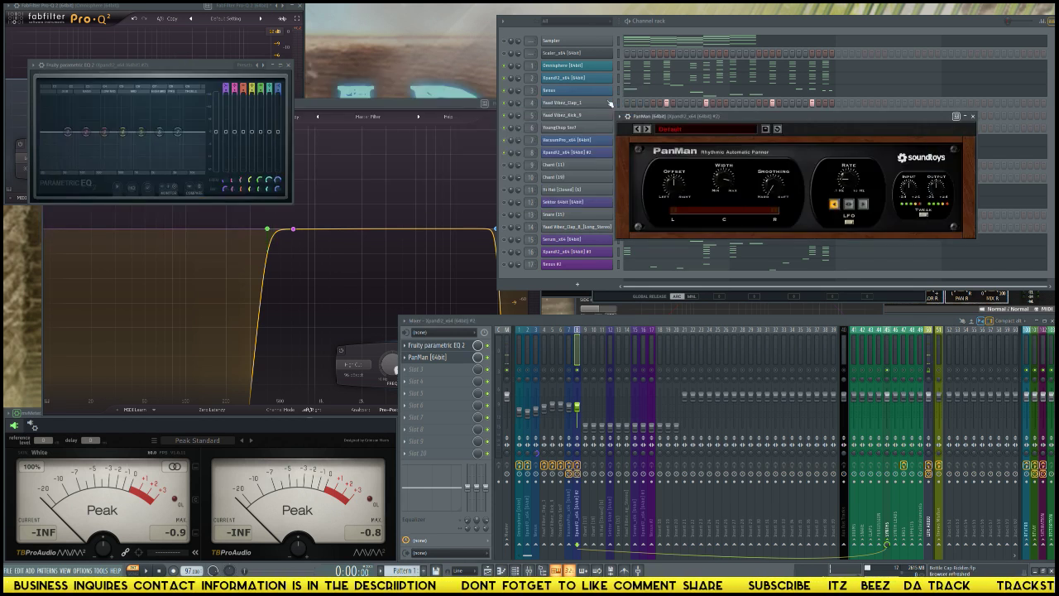
{"action": "left_click", "coordinate": [686, 130]}
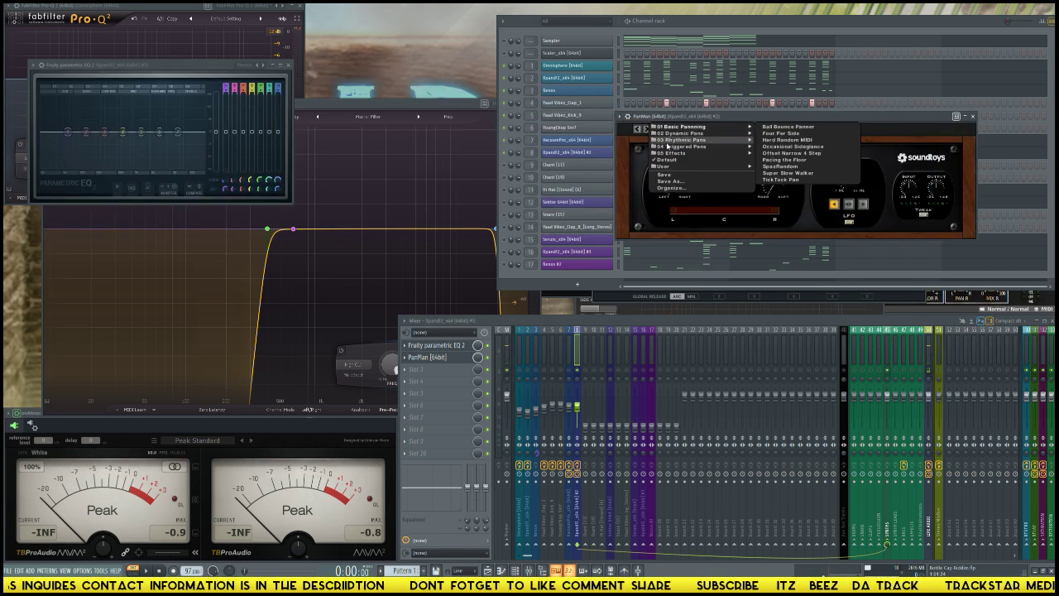
- Load the Four Per Side rhythmic preset in PanMan and audition the pattern
{"action": "left_click", "coordinate": [780, 132]}
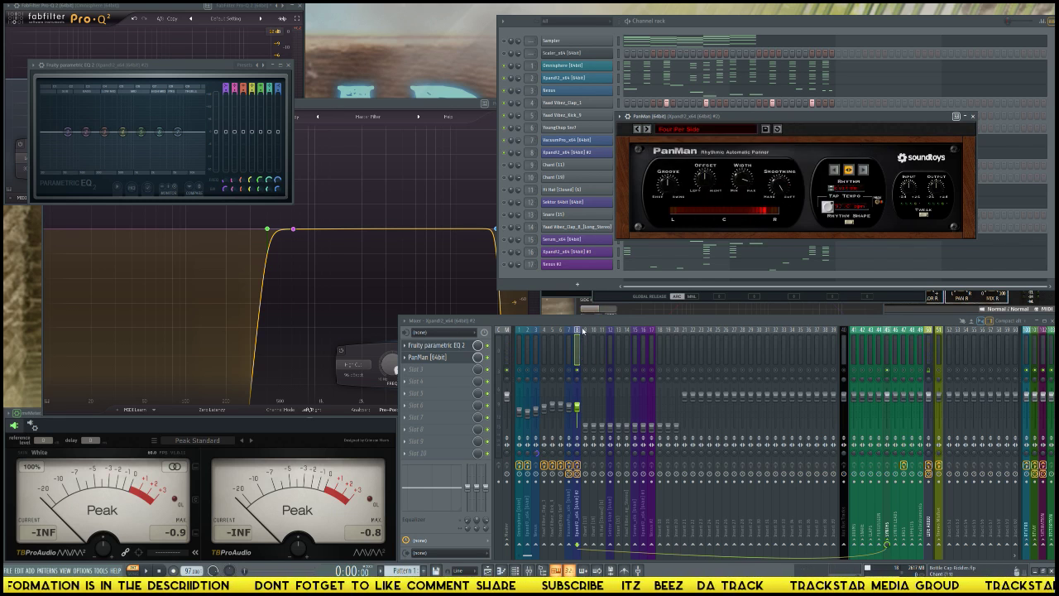
{"action": "key", "text": "space"}
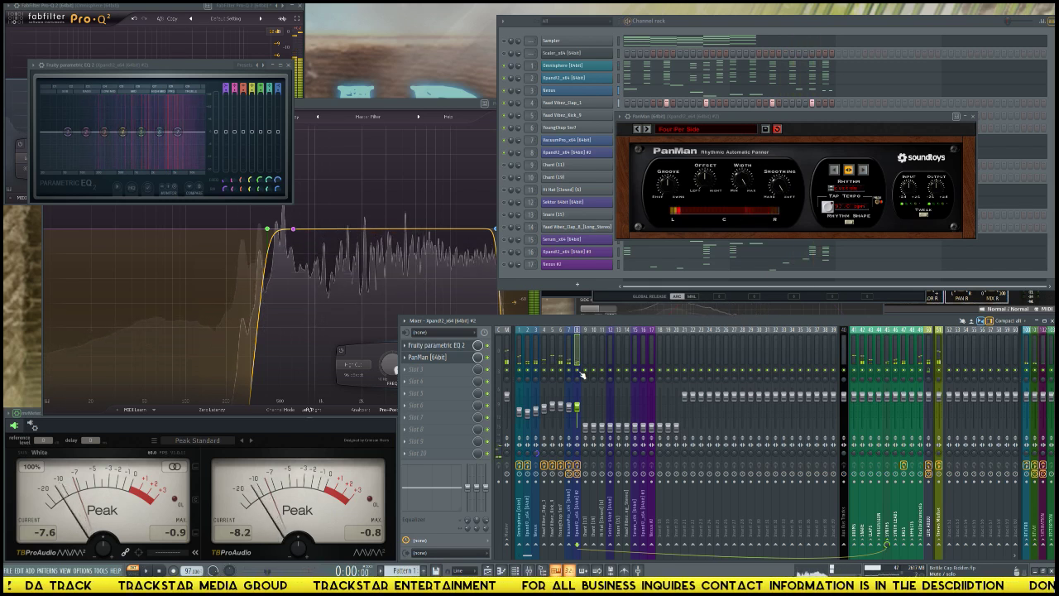
{"action": "key", "text": "space"}
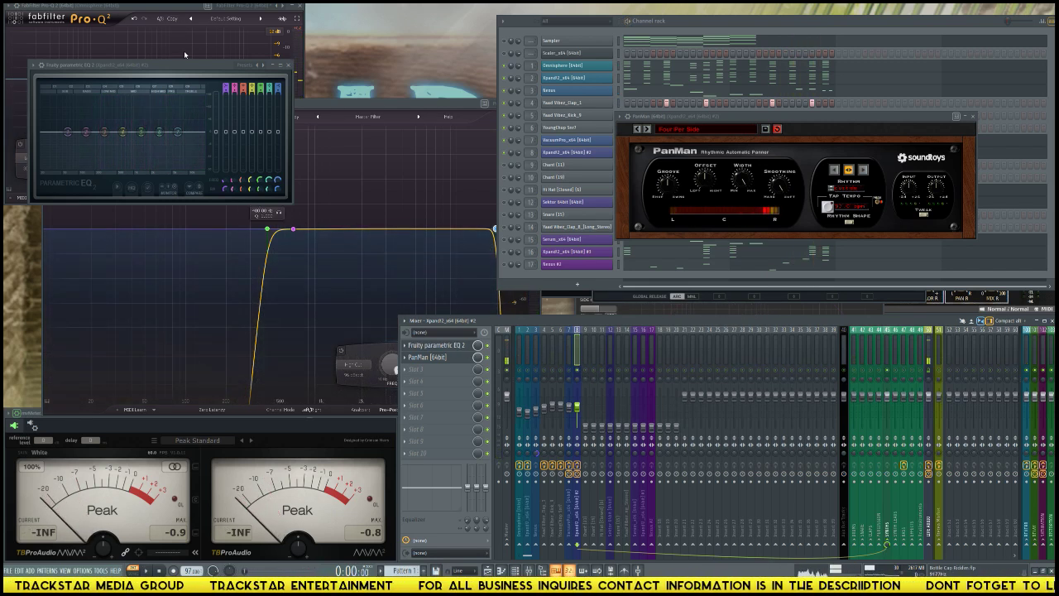
- Load the Master Lo + Hi-Pass Filter preset in the second Xpand!2 track's Fruity Parametric EQ 2
{"action": "left_click_drag", "start_coordinate": [186, 60], "coordinate": [480, 129]}
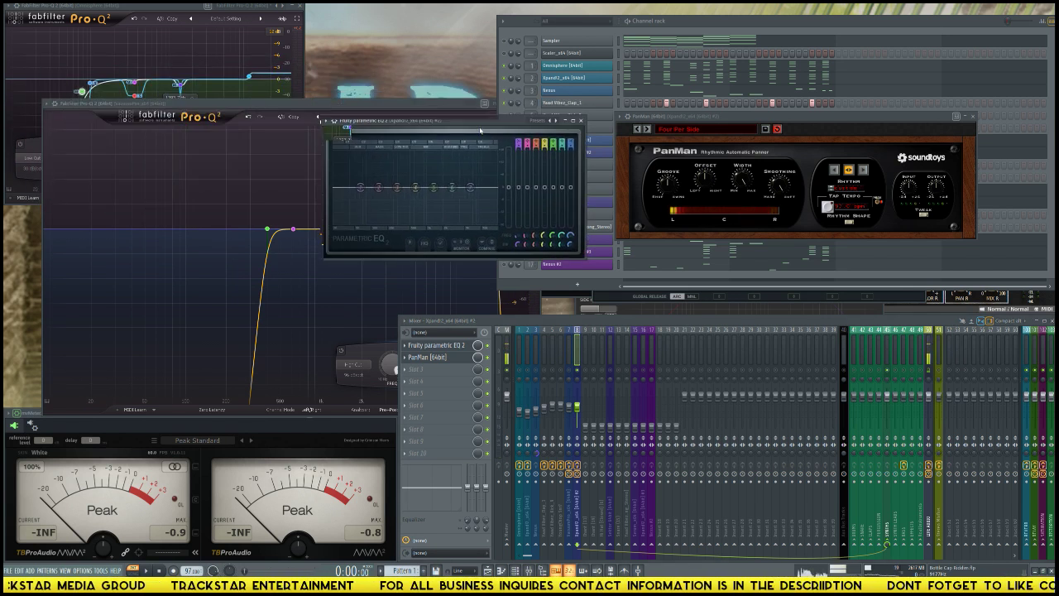
{"action": "left_click", "coordinate": [561, 121]}
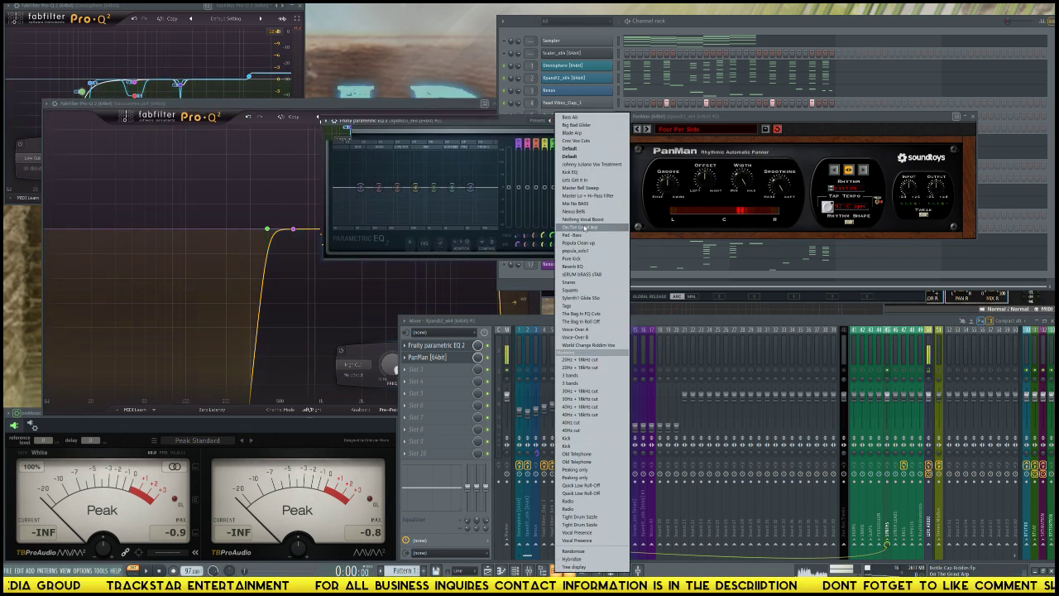
{"action": "left_click", "coordinate": [589, 196]}
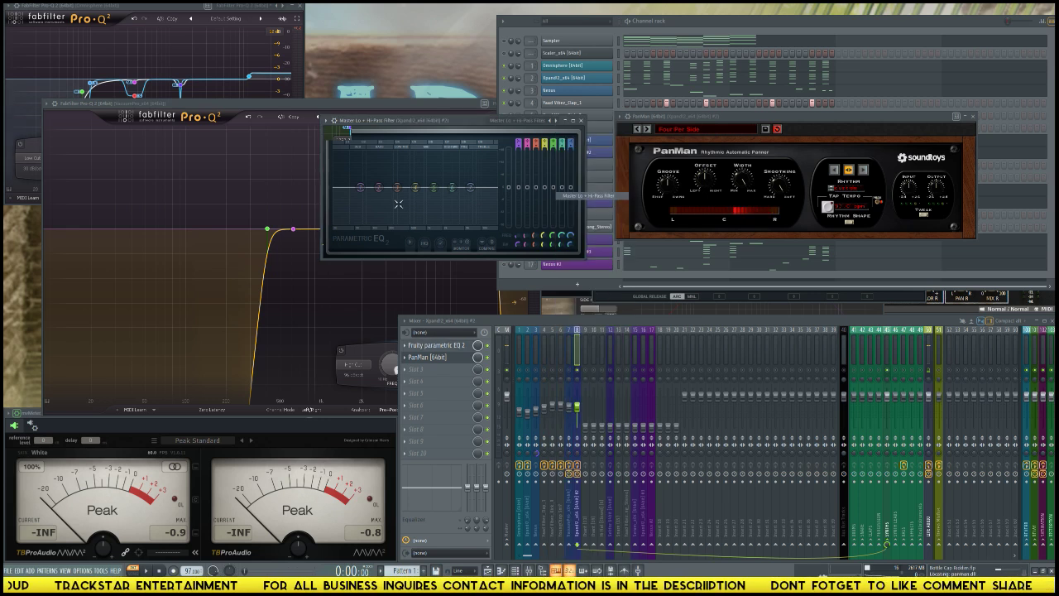
- Raise the EQ's low-cut frequency, add a gentle upper-range boost, and audition the result
{"action": "left_click_drag", "start_coordinate": [352, 191], "coordinate": [386, 188]}
{"action": "key", "text": "space"}
{"action": "left_click_drag", "start_coordinate": [451, 189], "coordinate": [468, 181]}
{"action": "key", "text": "space"}
{"action": "key", "text": "space"}
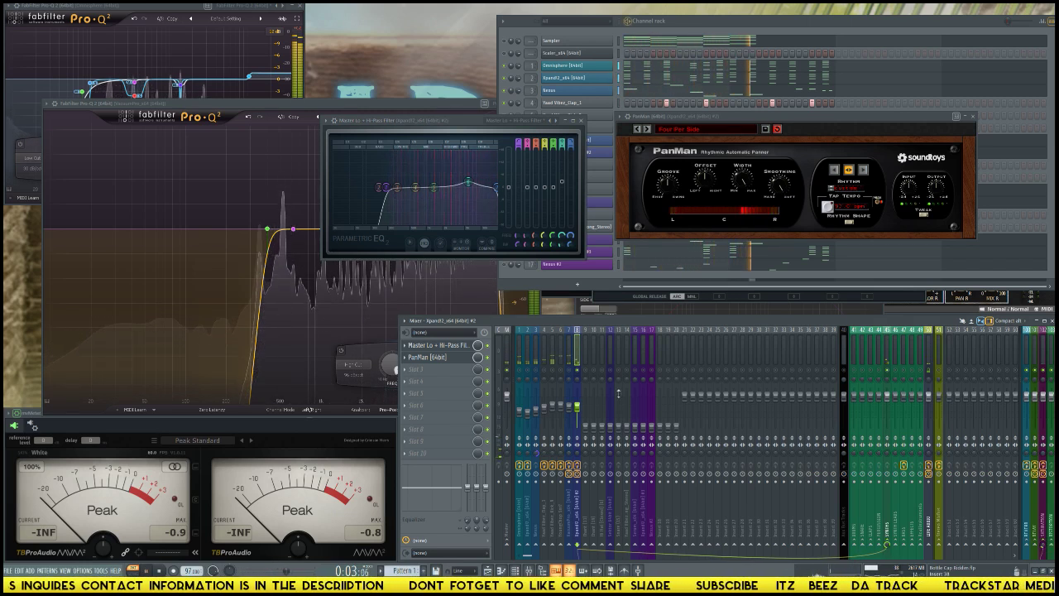
{"action": "key", "text": "space"}
- Add the Waves L2 Ultramaximizer through WaveShell in the track's third effect slot and move its window beside PanMan
{"action": "left_click", "coordinate": [416, 371]}
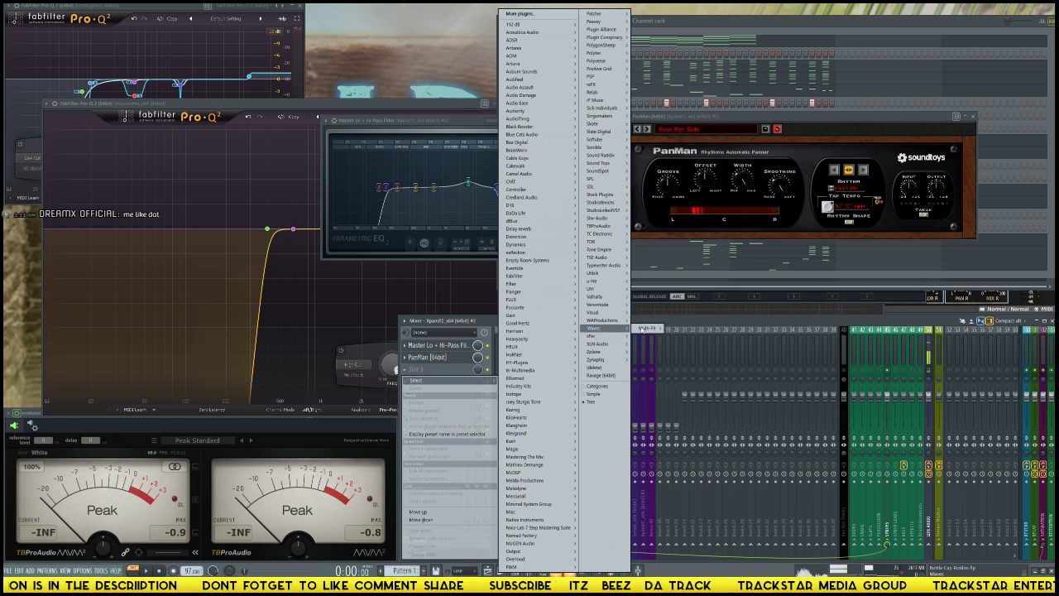
{"action": "left_click", "coordinate": [697, 329]}
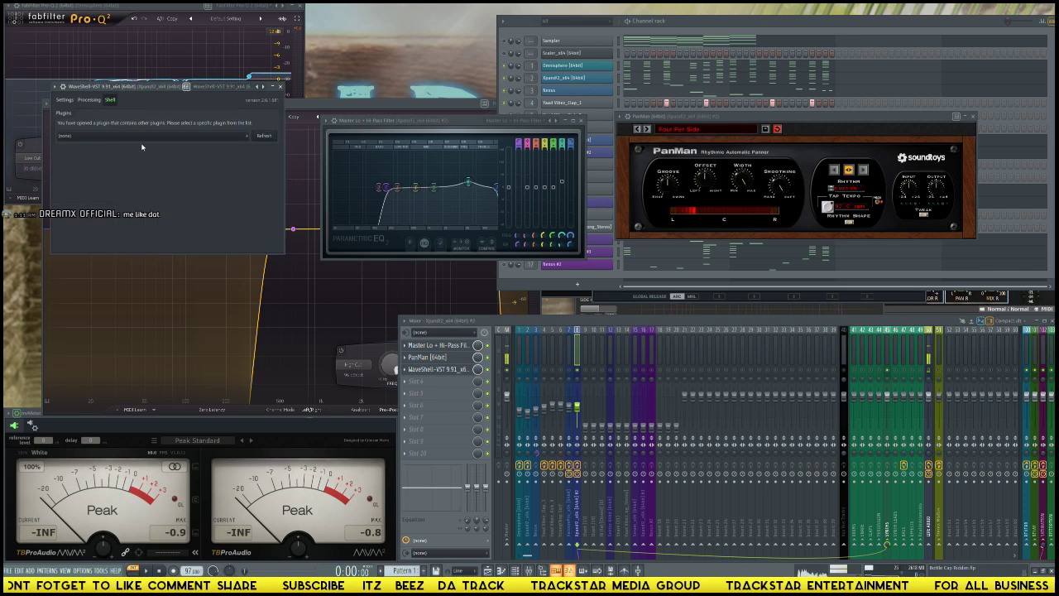
{"action": "left_click", "coordinate": [167, 136]}
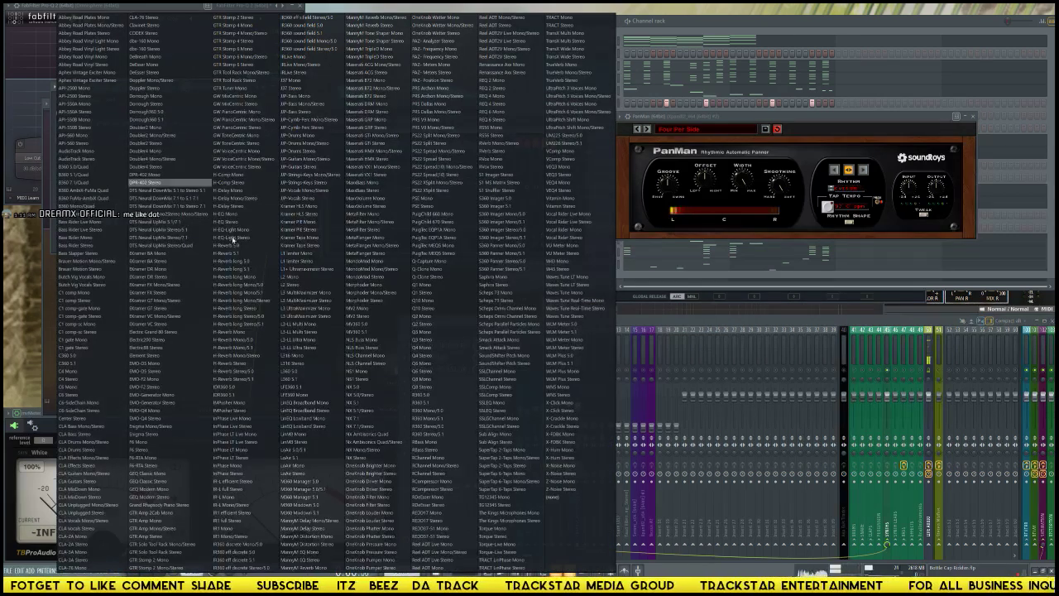
{"action": "left_click", "coordinate": [295, 286]}
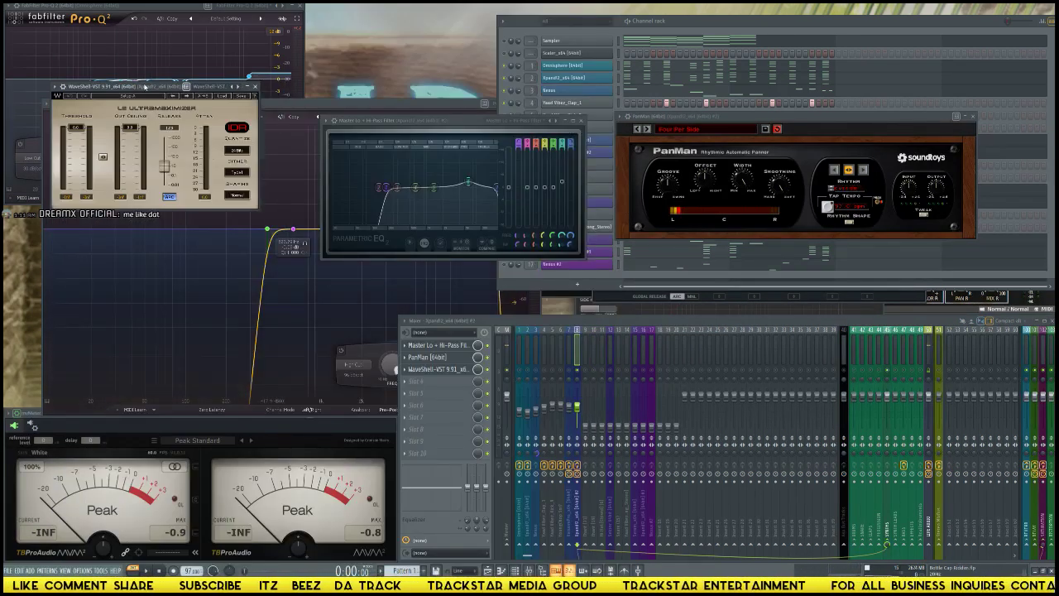
{"action": "left_click_drag", "start_coordinate": [164, 102], "coordinate": [503, 165]}
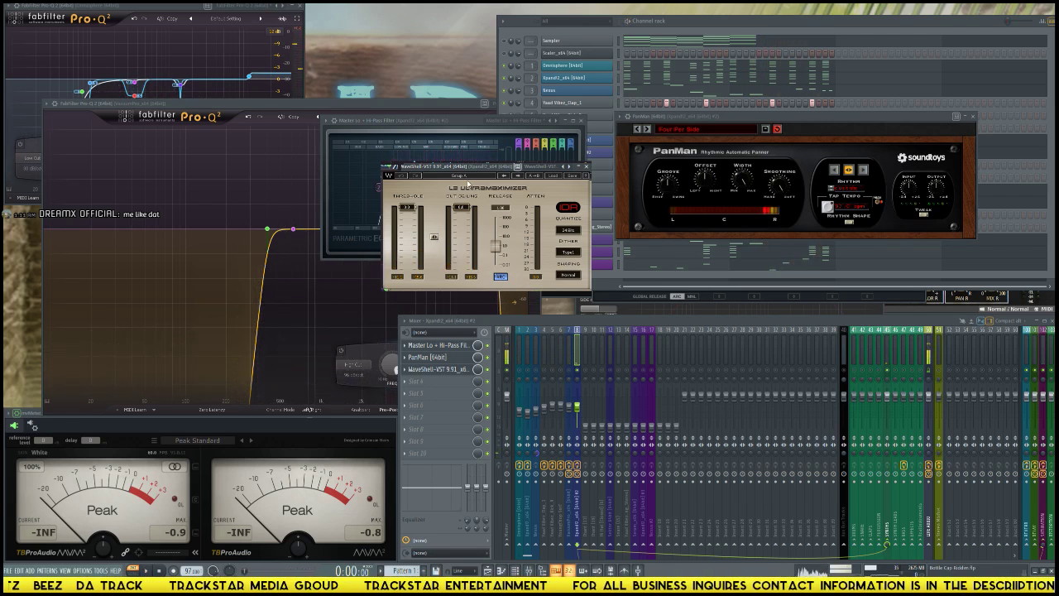
- Turn off the L2's automatic release control and lower the linked threshold and ceiling to about -15 dB
{"action": "left_click", "coordinate": [502, 277]}
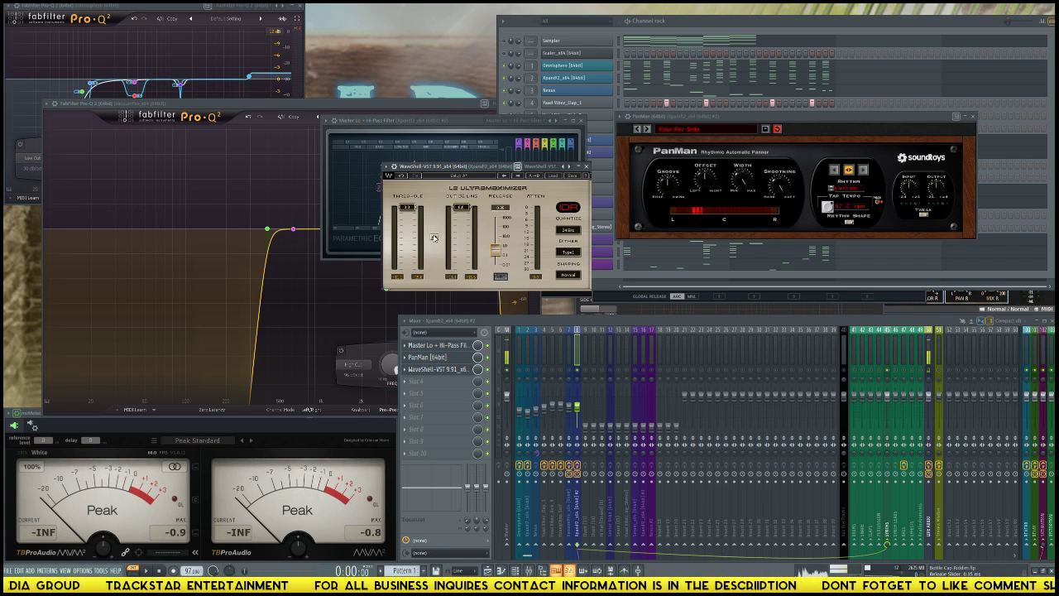
{"action": "left_click_drag", "start_coordinate": [434, 238], "coordinate": [434, 261]}
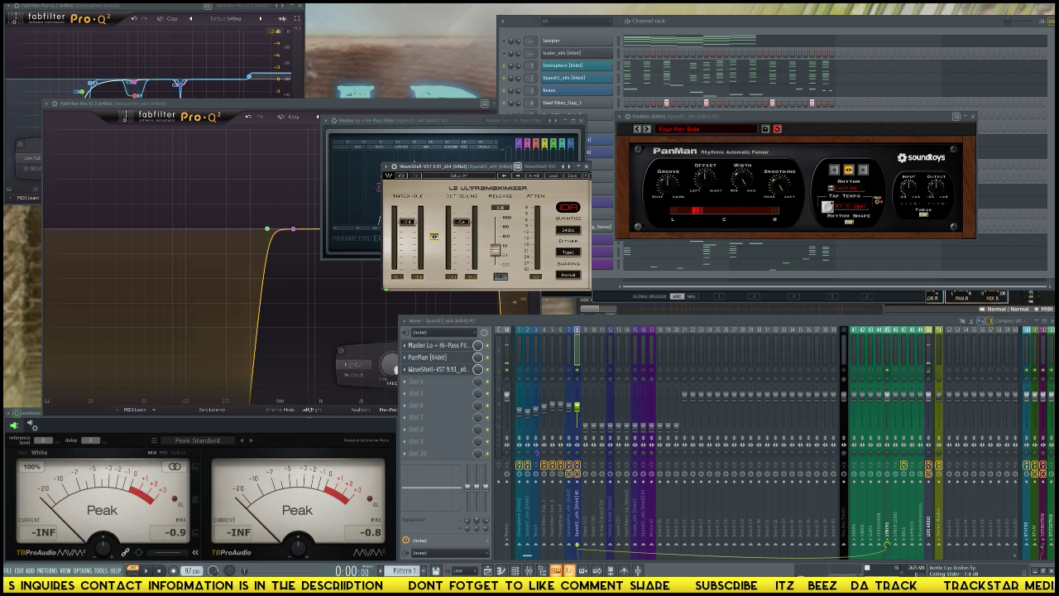
{"action": "key", "text": "space"}
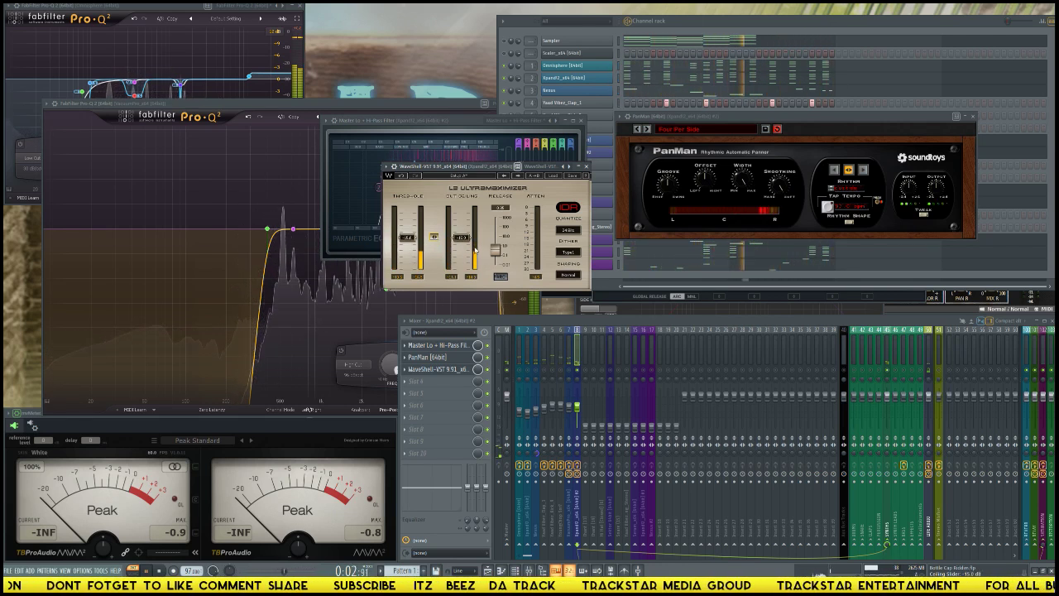
- Fine-tune the L2 during playback by raising the output ceiling and slightly lowering the threshold
{"action": "key", "text": "space"}
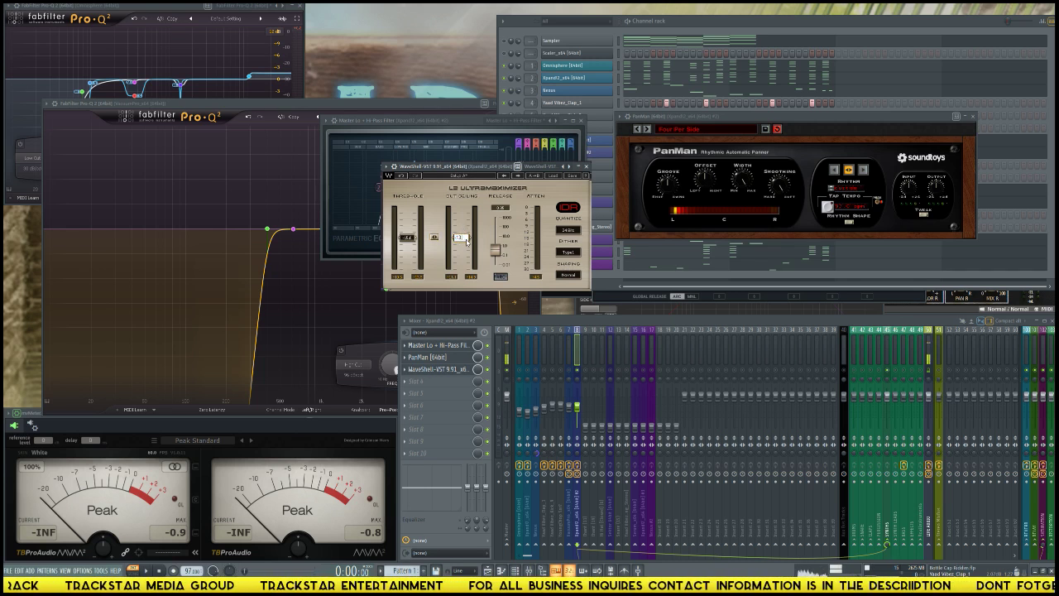
{"action": "key", "text": "space"}
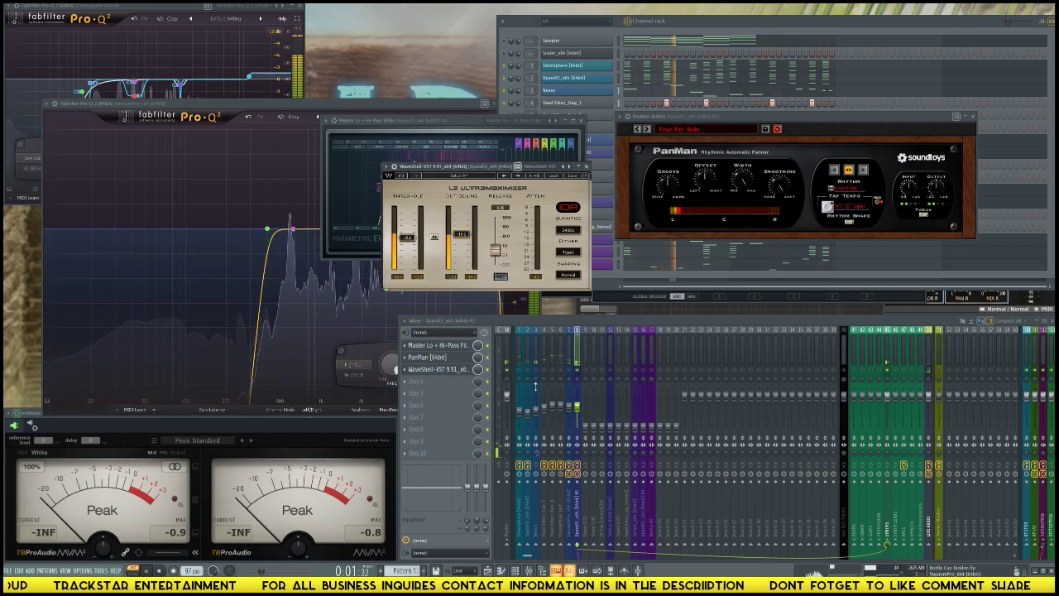
{"action": "double_click", "coordinate": [406, 239]}
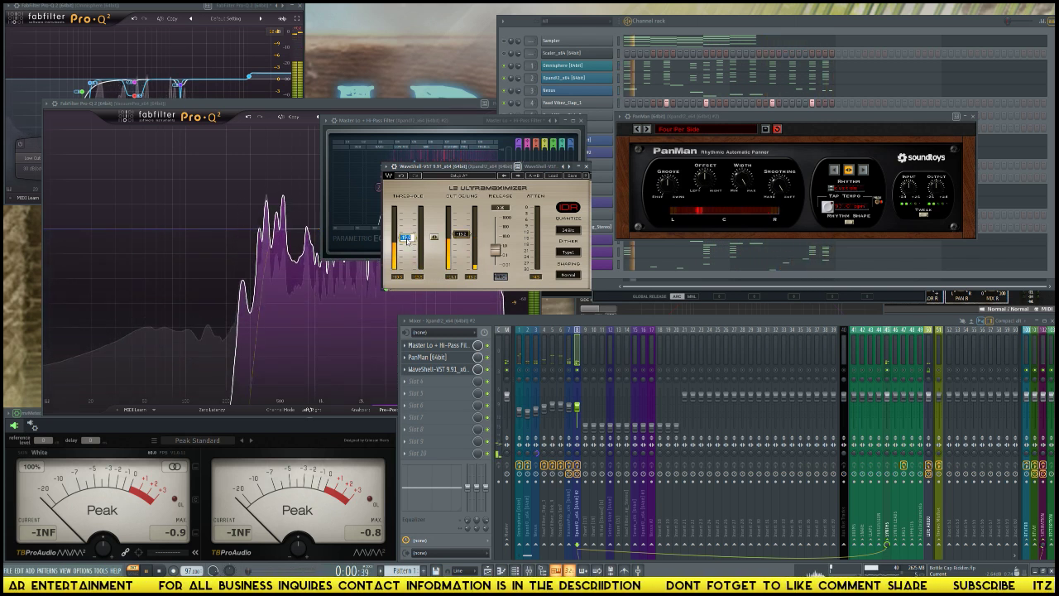
{"action": "key", "text": "Return"}
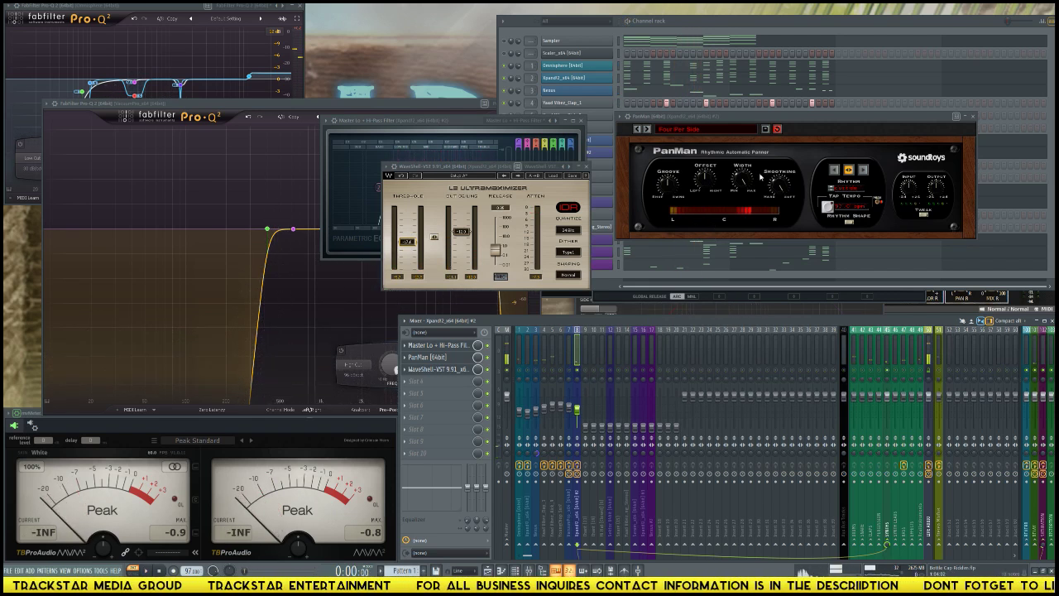
- Switch PanMan to the Pendulum Pan preset from Basic Panning and audition it with the pattern
{"action": "left_click", "coordinate": [679, 129]}
{"action": "mouse_move", "coordinate": [702, 142]}
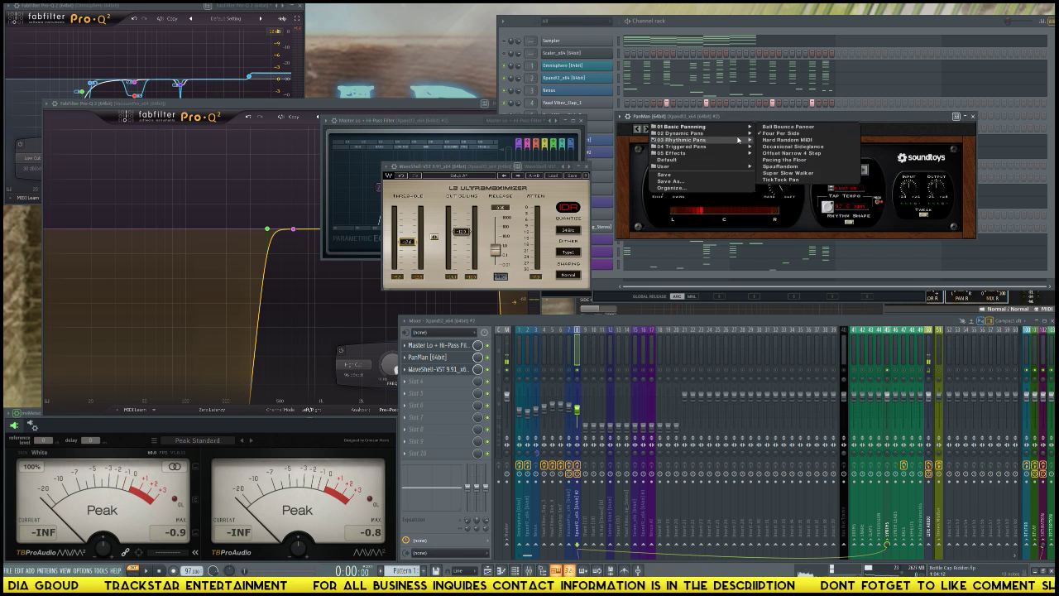
{"action": "mouse_move", "coordinate": [733, 133]}
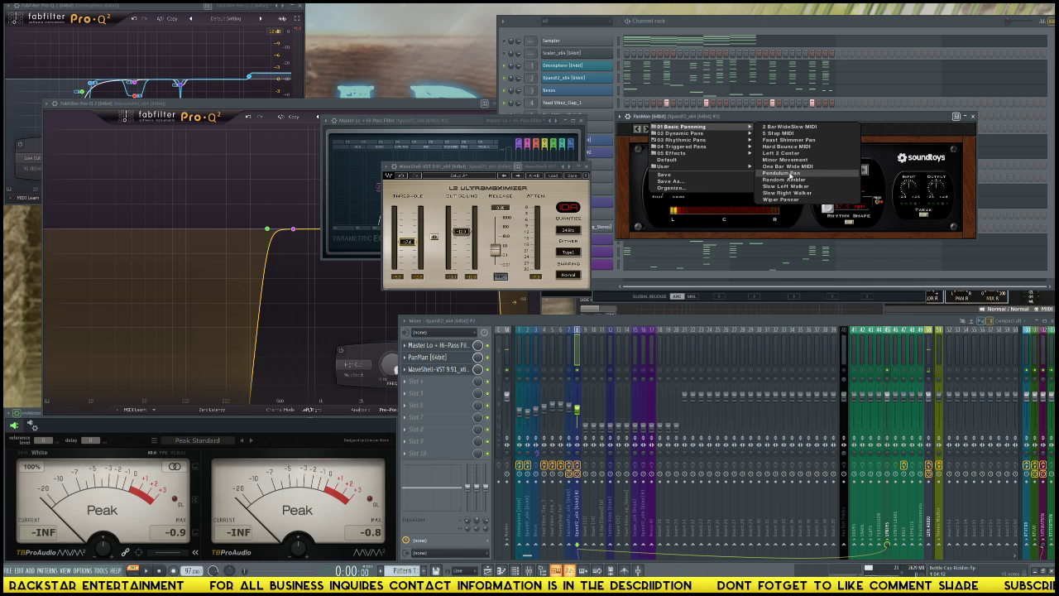
{"action": "left_click", "coordinate": [786, 173]}
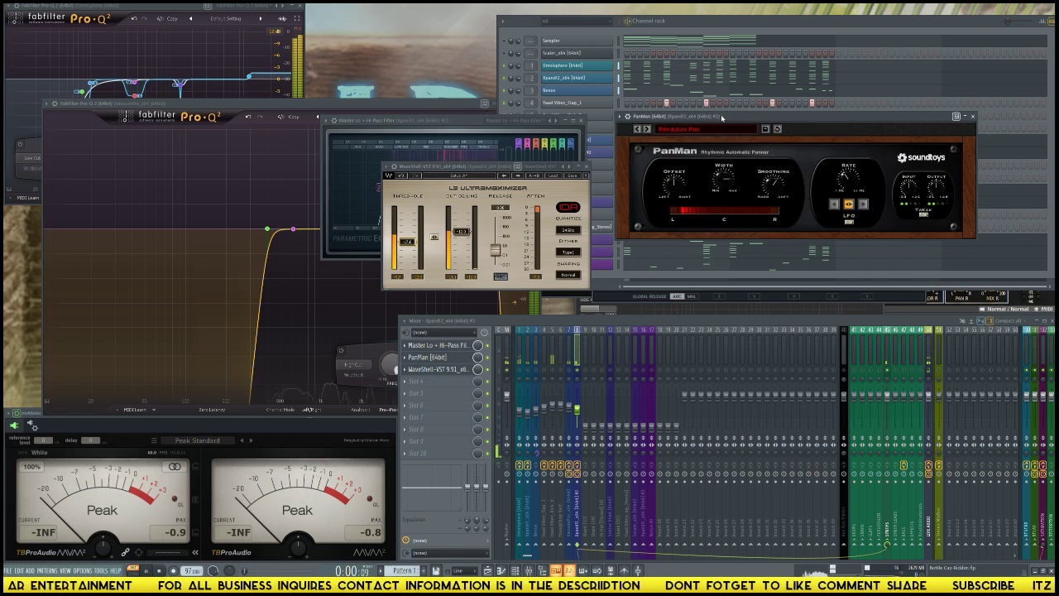
{"action": "key", "text": "space"}
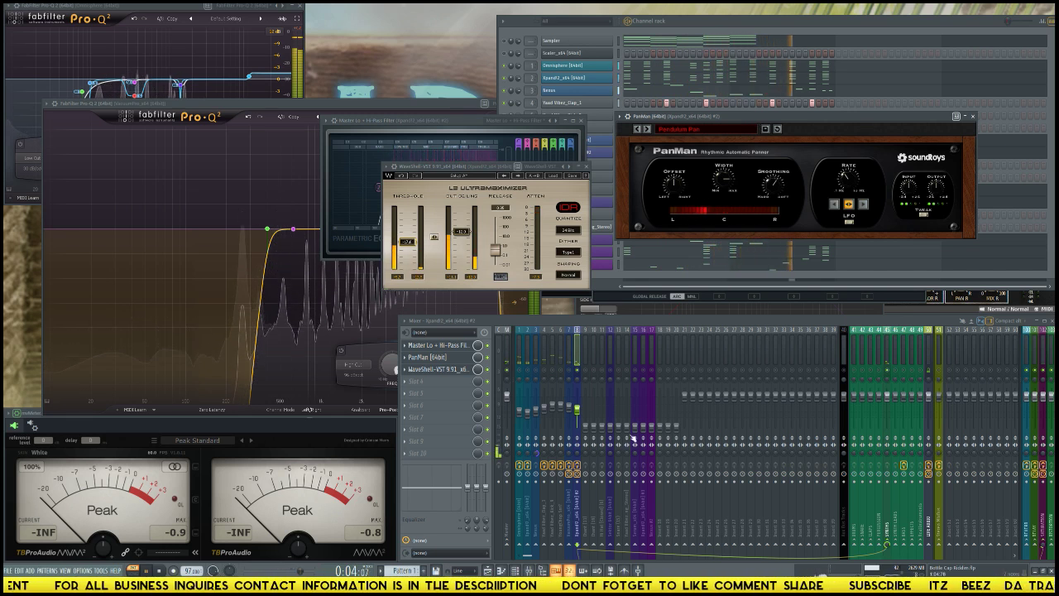
{"action": "key", "text": "space"}
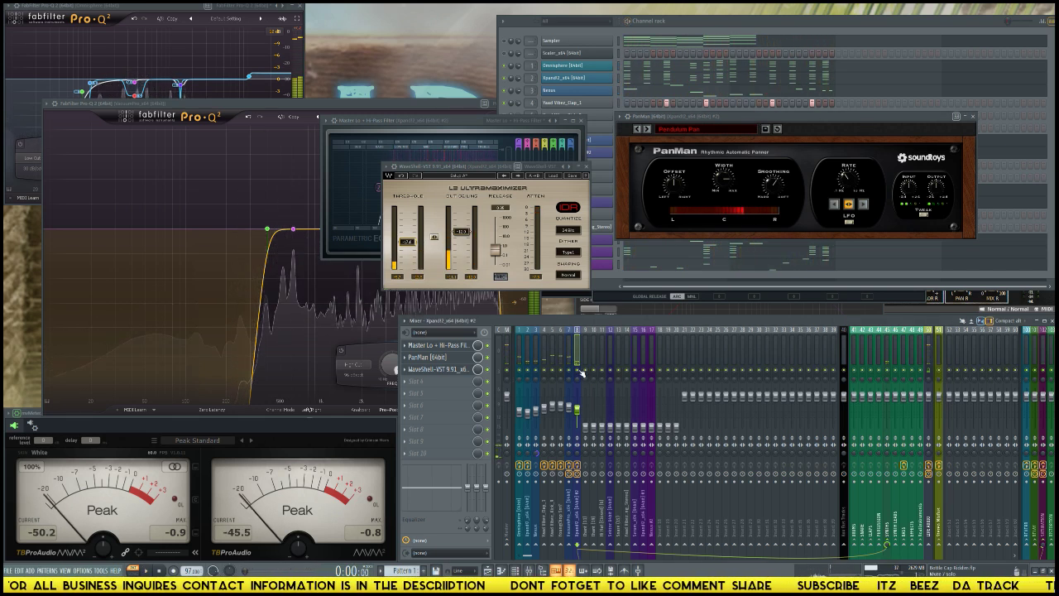
- Raise the Chant fader on mixer track 9 during playback and check its pattern in the Channel rack
{"action": "key", "text": "space"}
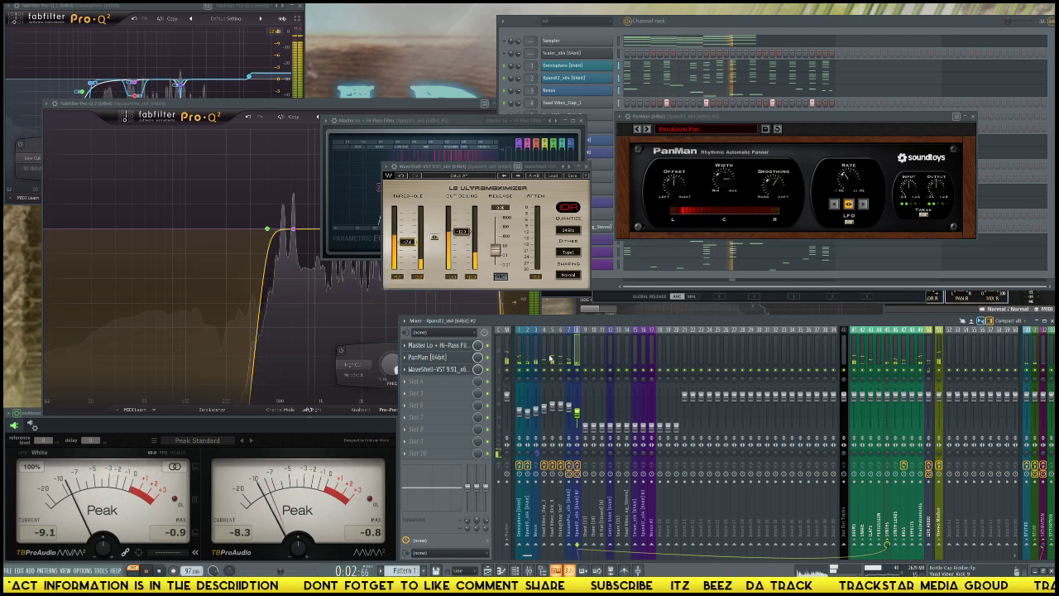
{"action": "left_click_drag", "start_coordinate": [585, 427], "coordinate": [585, 415]}
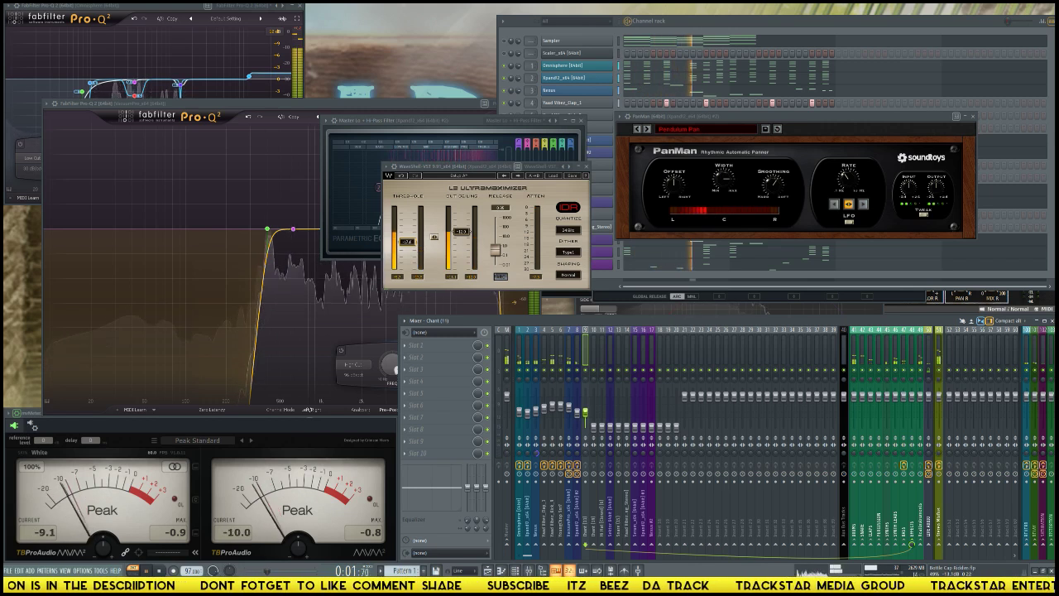
{"action": "key", "text": "space"}
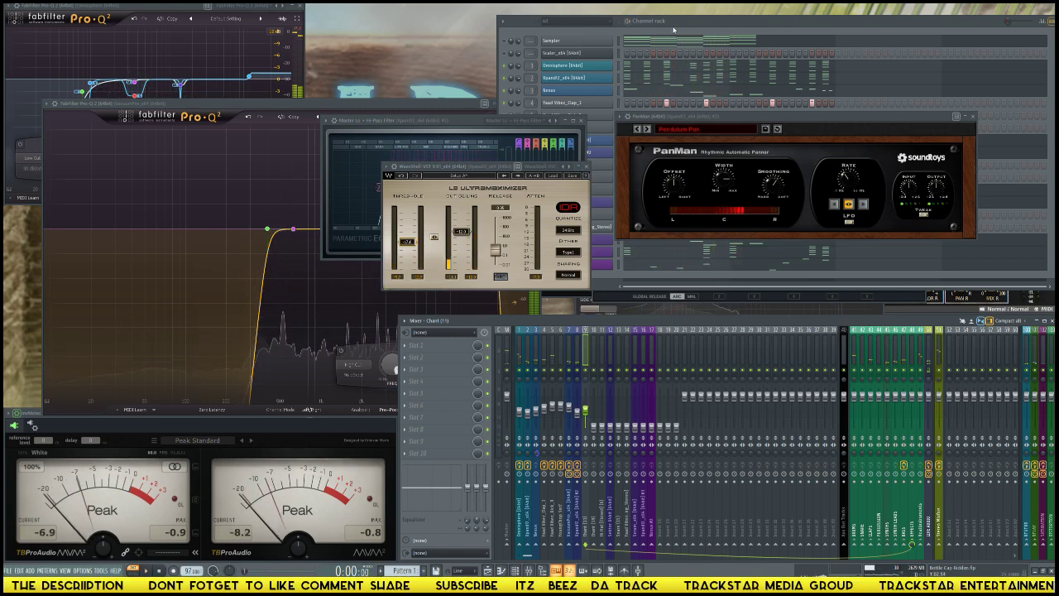
{"action": "left_click", "coordinate": [674, 28]}
{"action": "key", "text": "space"}
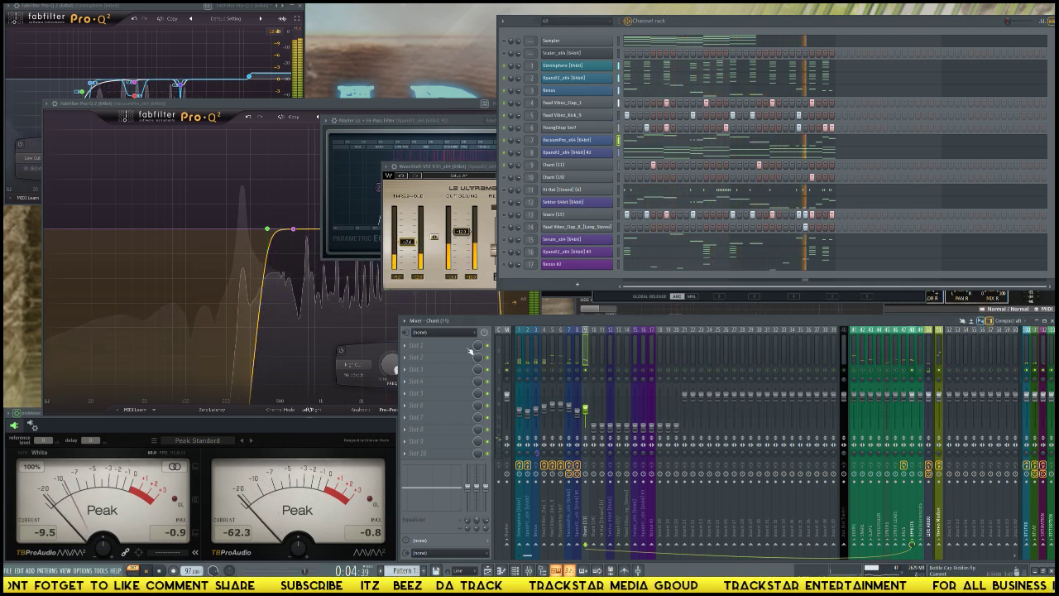
{"action": "key", "text": "space"}
- Add Fruity Parametric EQ 2 to the Chant track's first effect slot and move its window over the Channel rack
{"action": "left_click", "coordinate": [437, 346]}
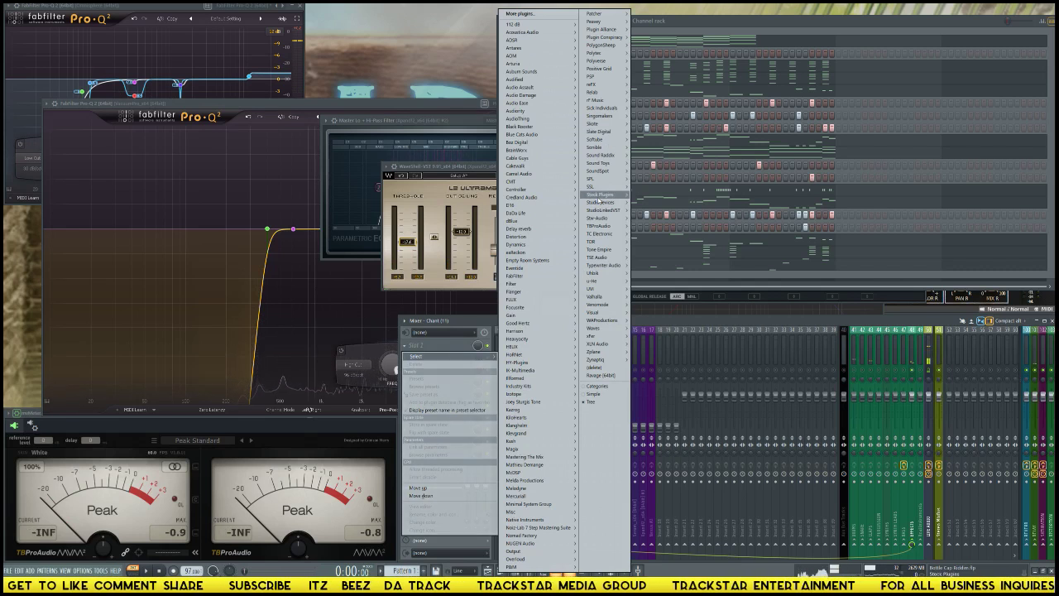
{"action": "mouse_move", "coordinate": [600, 194]}
{"action": "mouse_move", "coordinate": [643, 202]}
{"action": "left_click", "coordinate": [701, 203]}
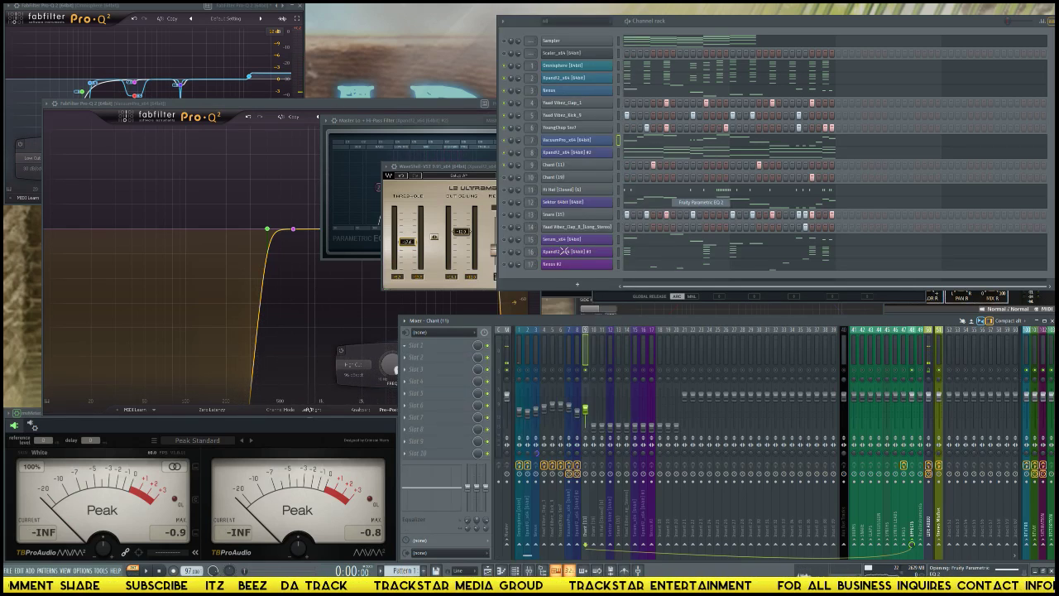
{"action": "left_click_drag", "start_coordinate": [166, 89], "coordinate": [635, 116]}
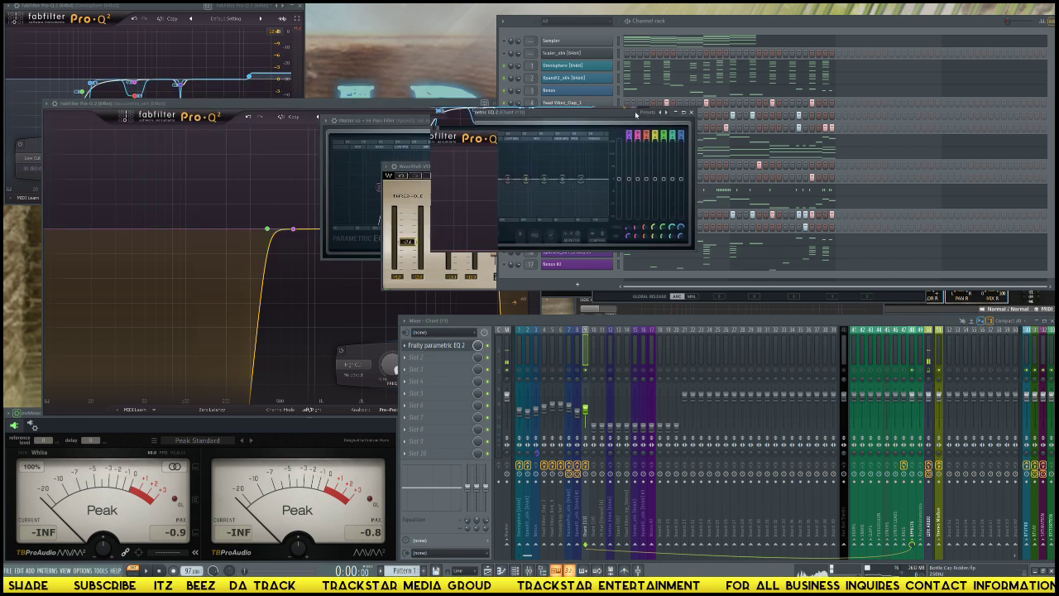
- Load the Reverb EQ preset on the Chant track's EQ and raise its low-cut frequency
{"action": "left_click", "coordinate": [667, 114]}
{"action": "left_click", "coordinate": [699, 268]}
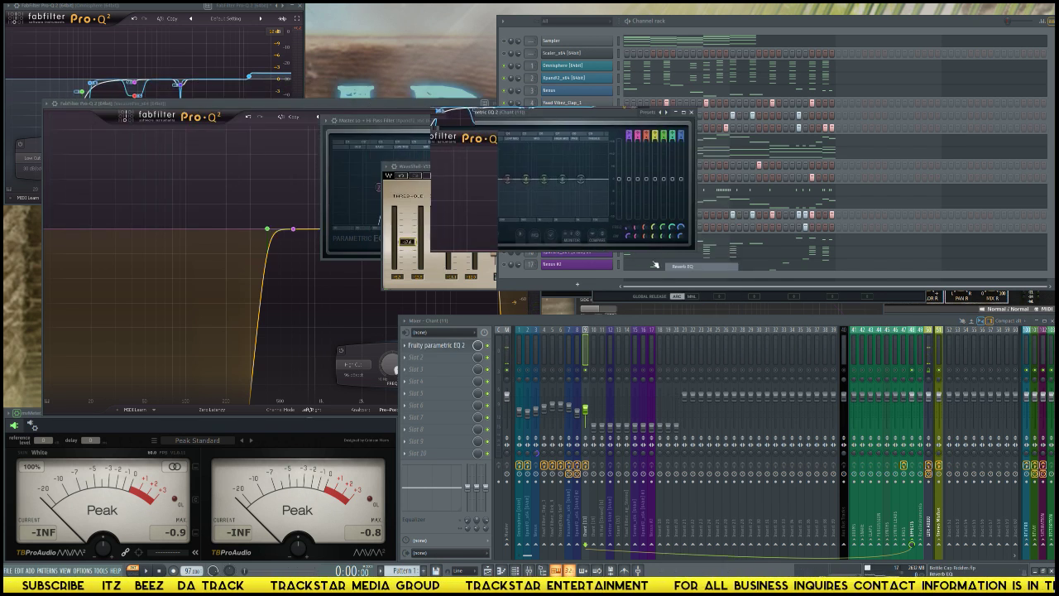
{"action": "left_click_drag", "start_coordinate": [470, 179], "coordinate": [487, 178]}
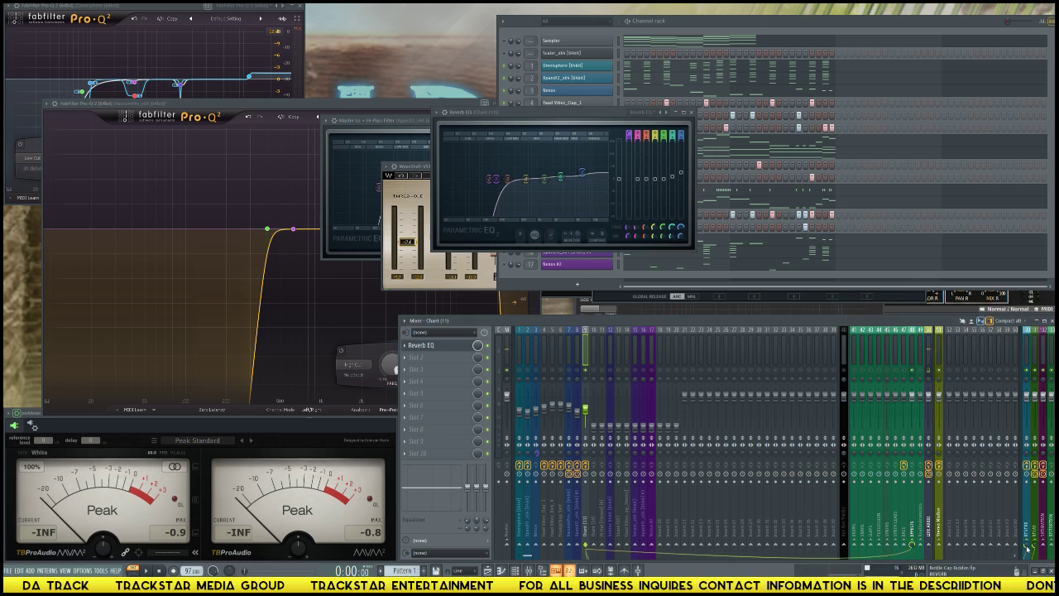
- Play the pattern, check the levels of mixer tracks 8 and 9, and raise the second Chant's fader on mixer track 10
{"action": "key", "text": "space"}
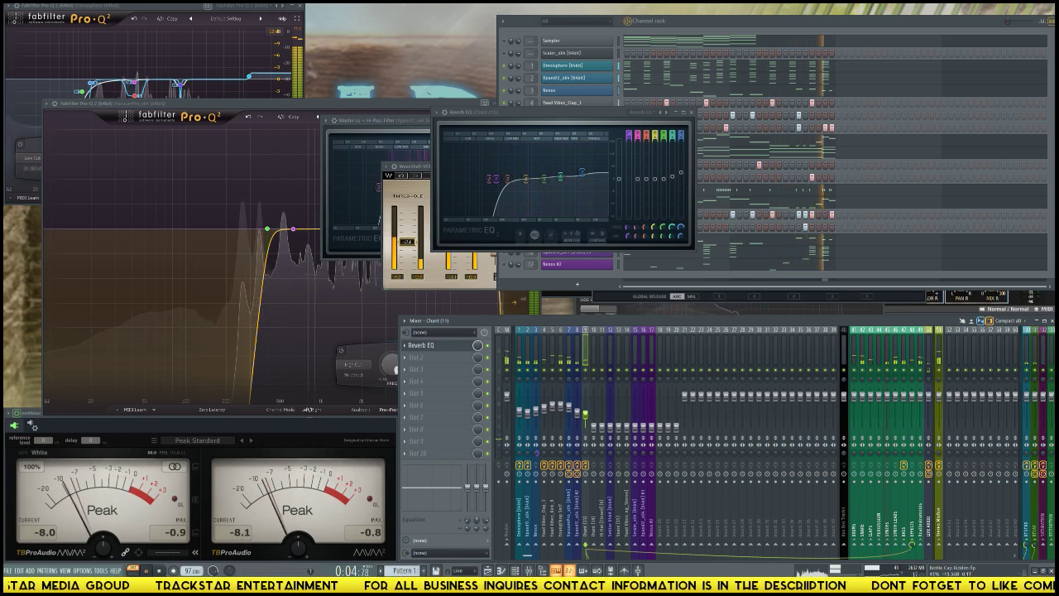
{"action": "left_click", "coordinate": [578, 416]}
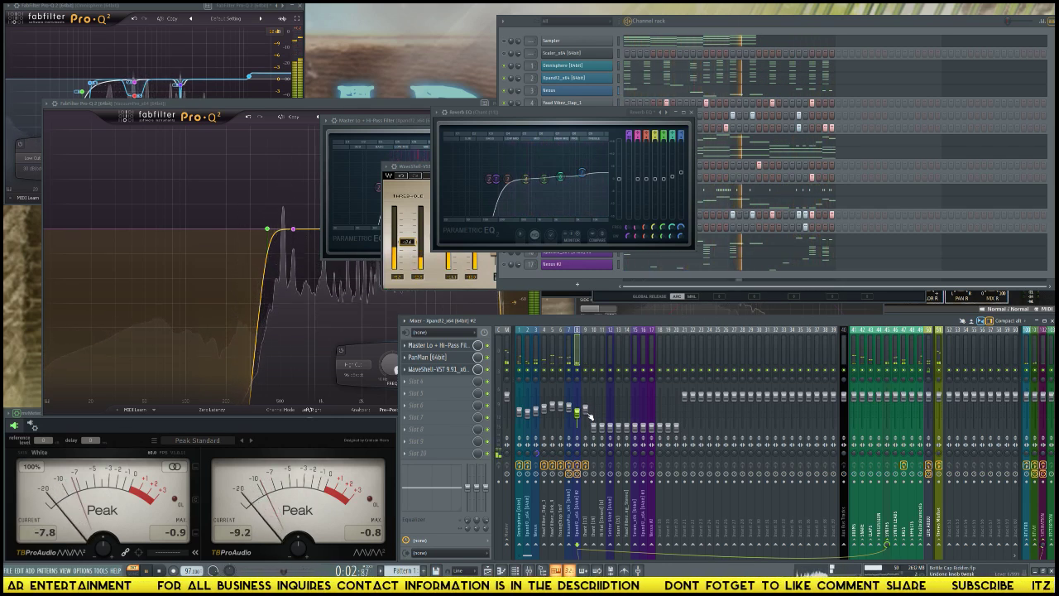
{"action": "left_click", "coordinate": [586, 417]}
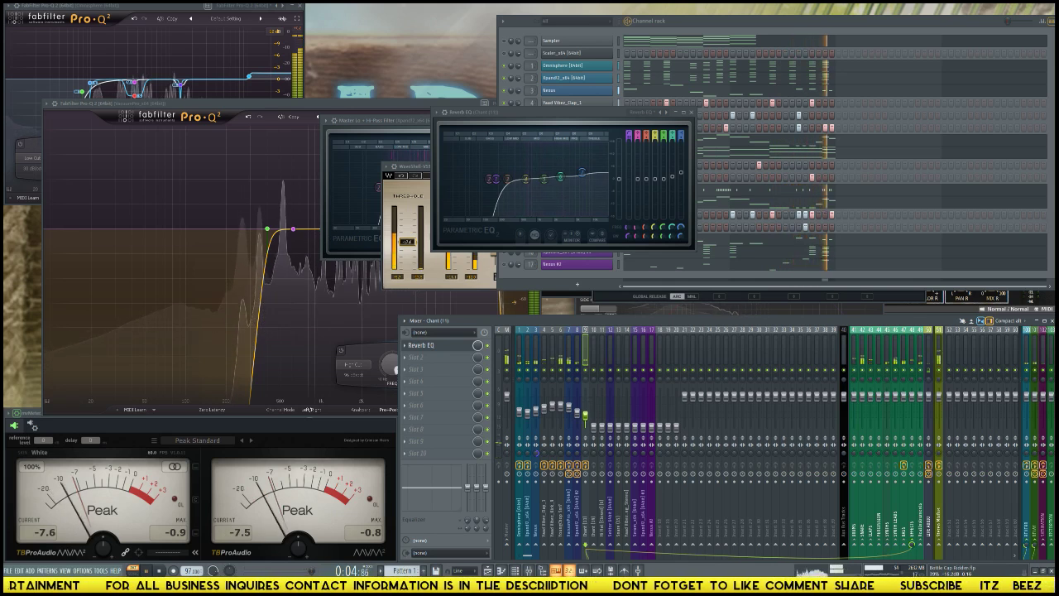
{"action": "left_click", "coordinate": [593, 428]}
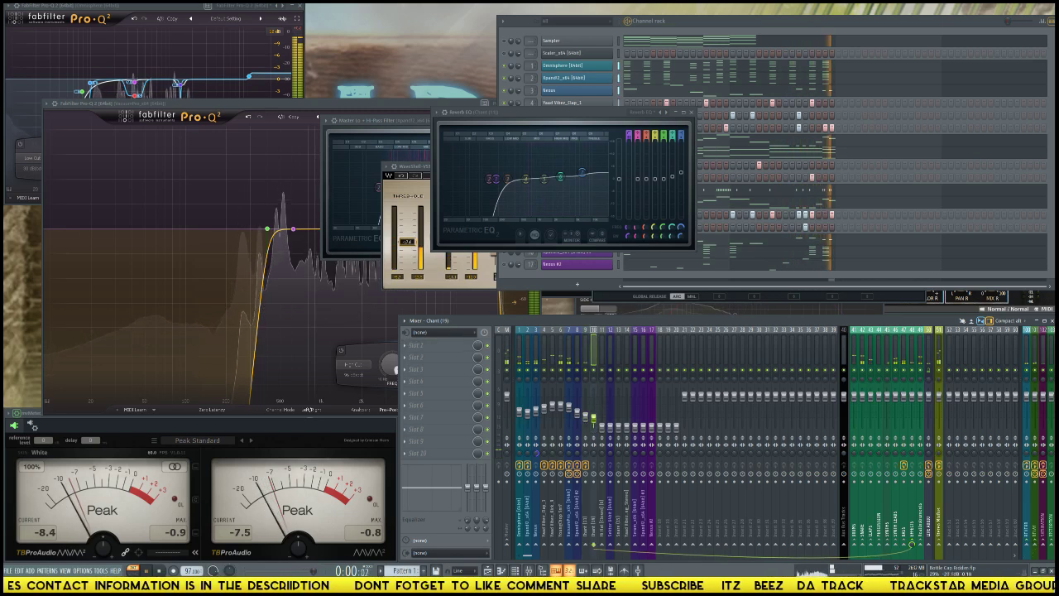
- Bring the Channel rack forward and check the second Chant channel's pattern during playback
{"action": "left_click", "coordinate": [819, 279]}
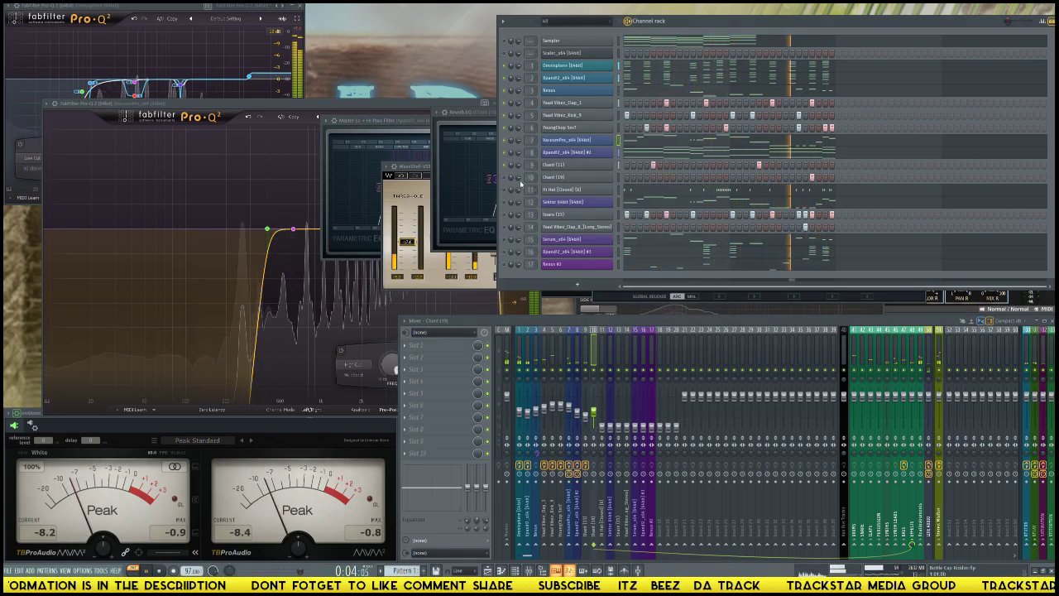
{"action": "left_click", "coordinate": [584, 179]}
{"action": "left_click", "coordinate": [584, 179]}
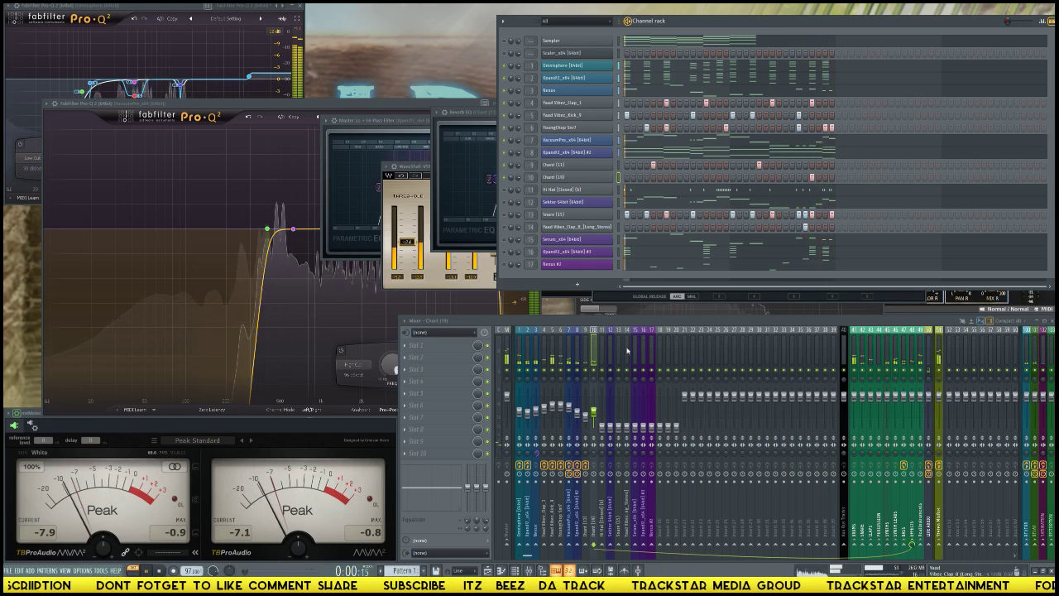
{"action": "key", "text": "space"}
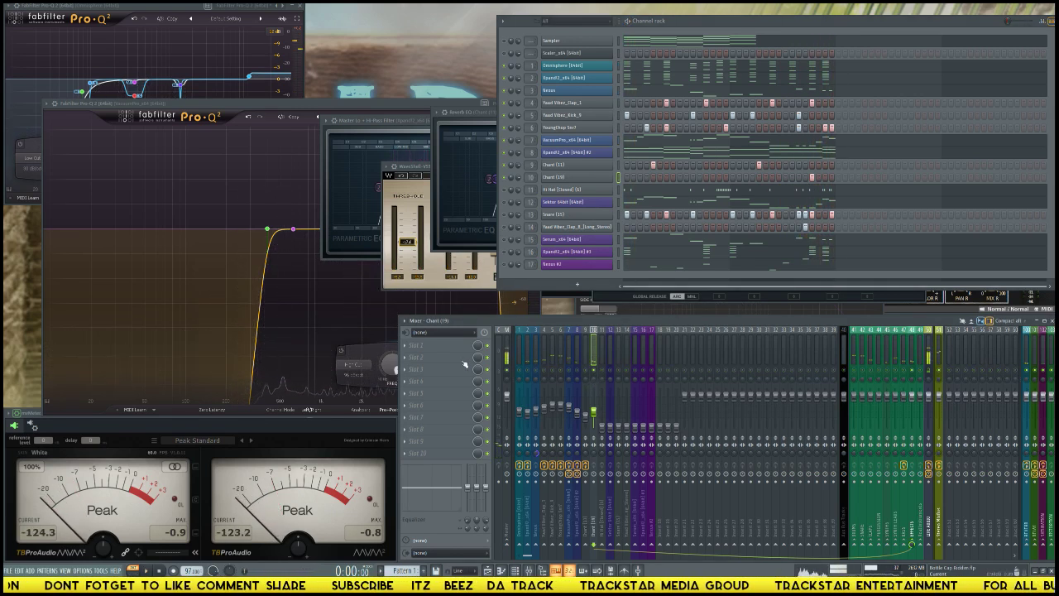
- Add Fruity Parametric EQ 2 to the second Chant track's first effect slot, load the Reverb EQ preset and audition it
{"action": "left_click", "coordinate": [442, 347]}
{"action": "mouse_move", "coordinate": [415, 356]}
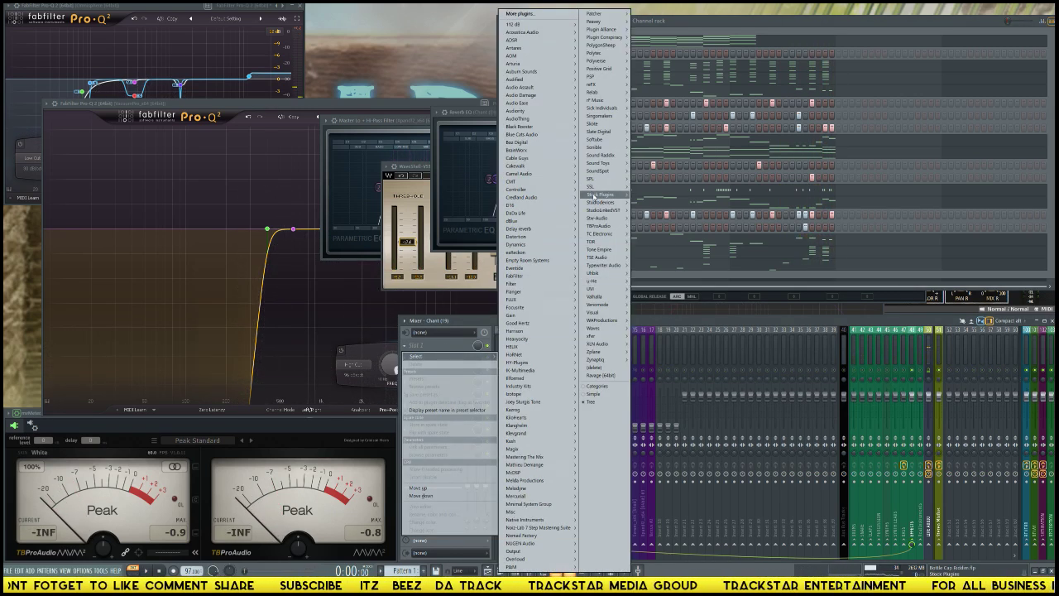
{"action": "mouse_move", "coordinate": [597, 195]}
{"action": "left_click", "coordinate": [669, 208]}
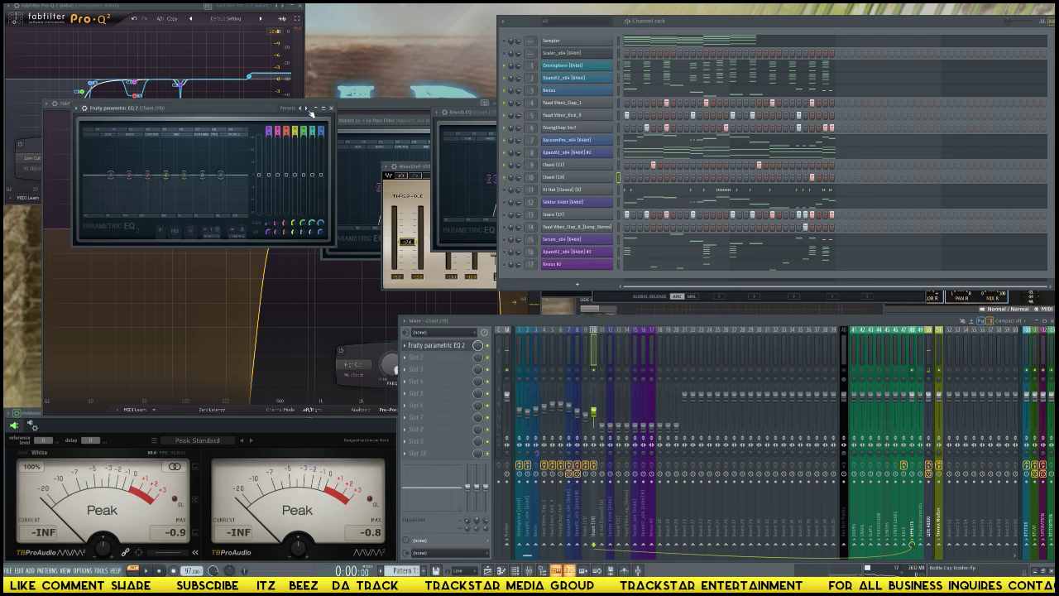
{"action": "left_click", "coordinate": [310, 110]}
{"action": "left_click", "coordinate": [331, 263]}
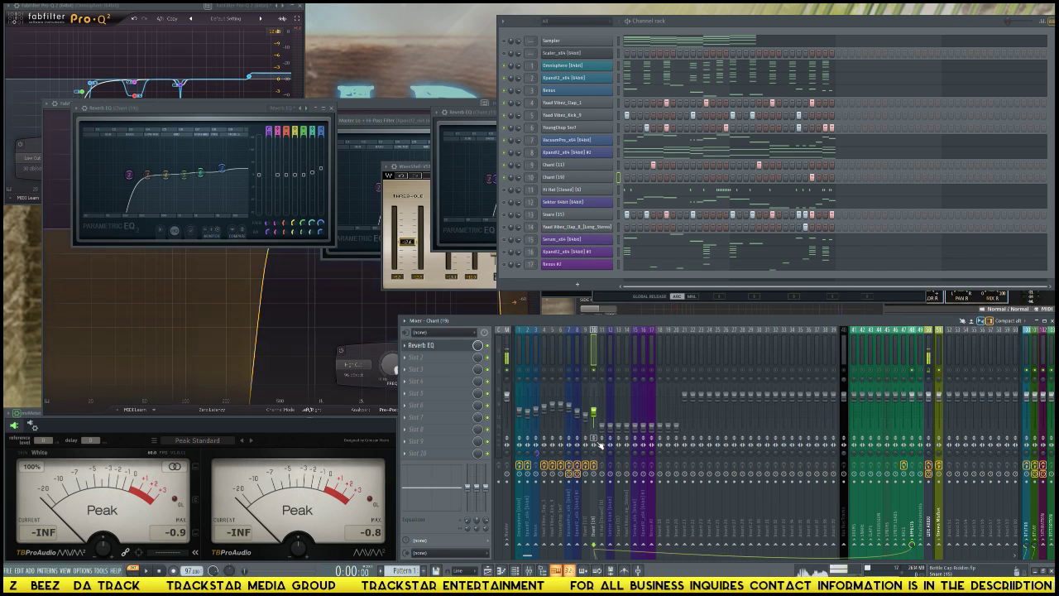
{"action": "key", "text": "space"}
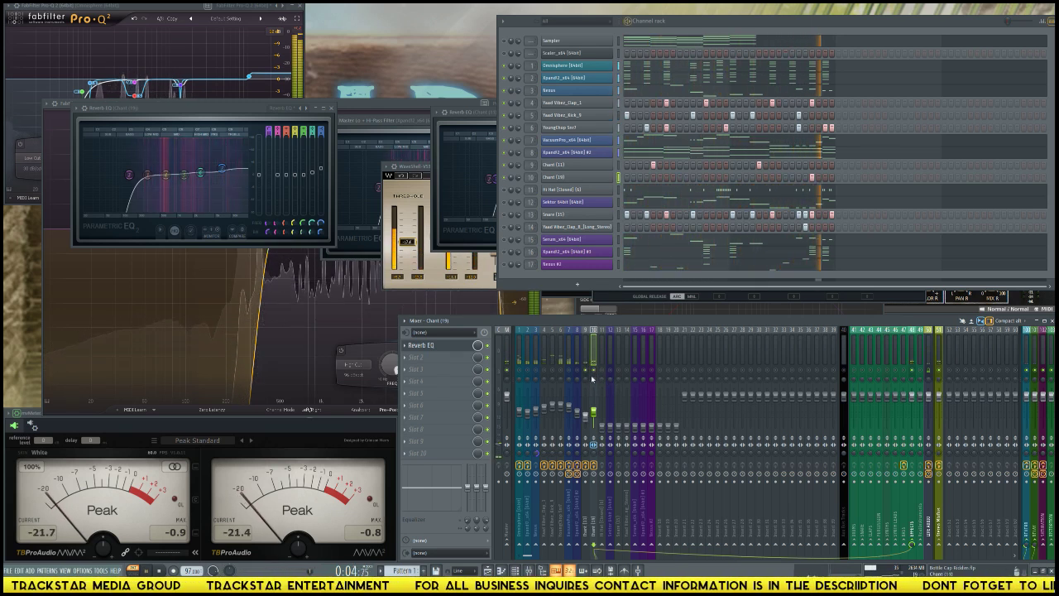
{"action": "key", "text": "space"}
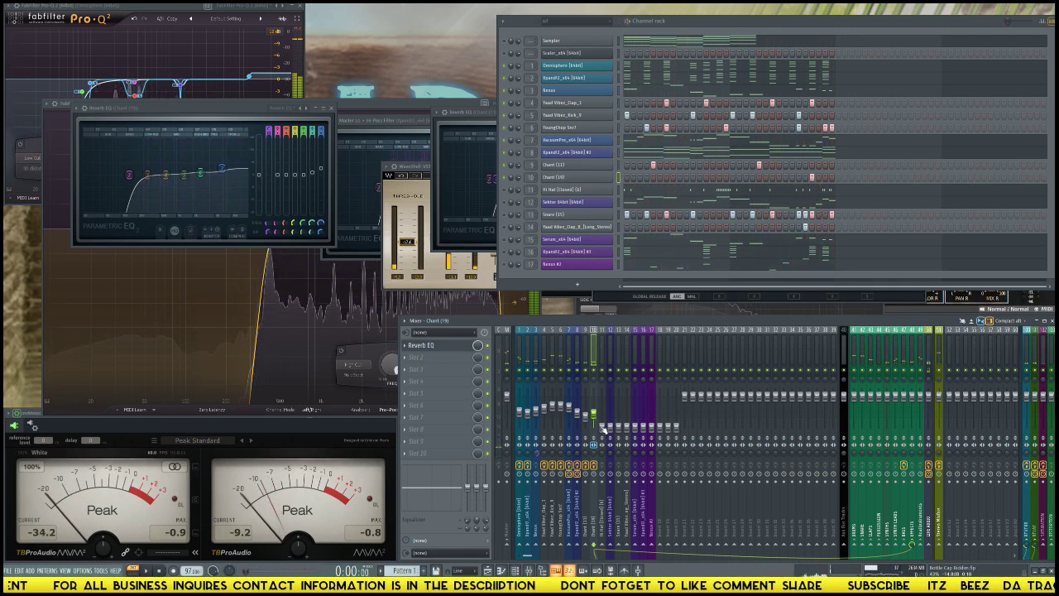
- Raise the Hi Hat fader on mixer track 11 and audition it repeatedly from the start of the pattern
{"action": "left_click", "coordinate": [602, 415]}
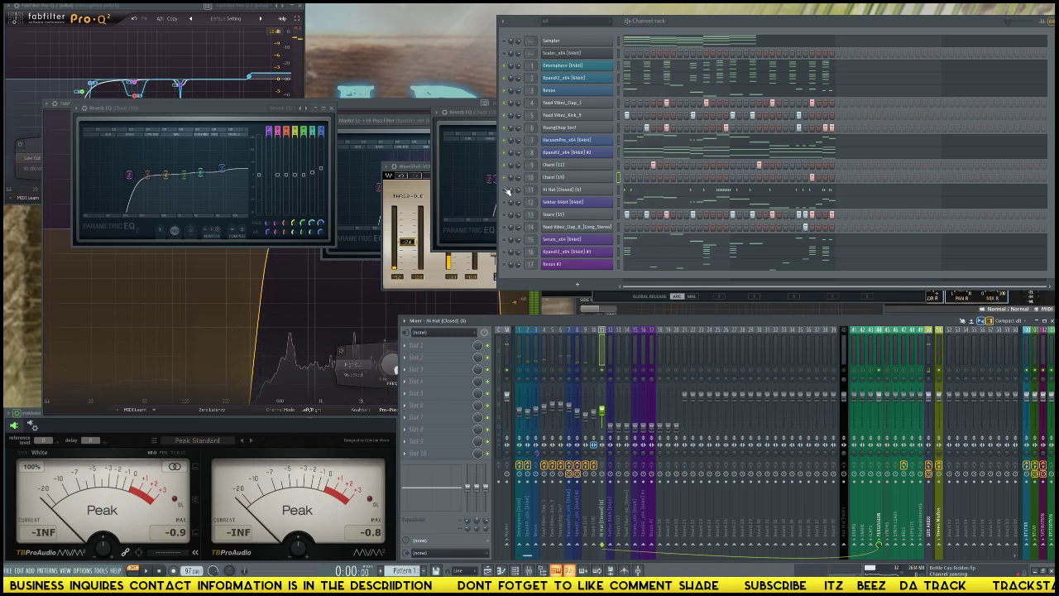
{"action": "key", "text": "space"}
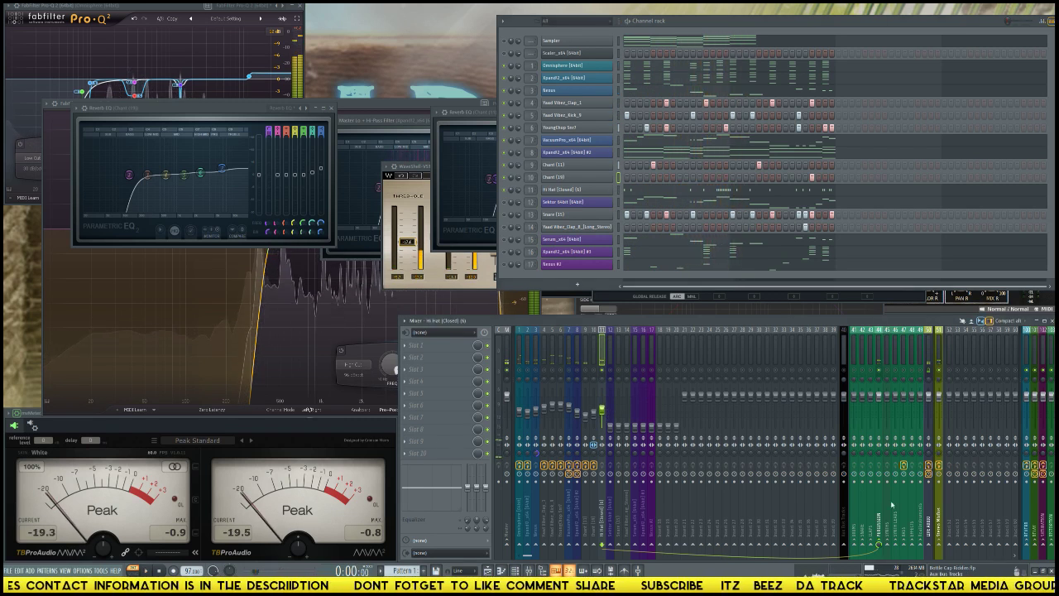
{"action": "key", "text": "space"}
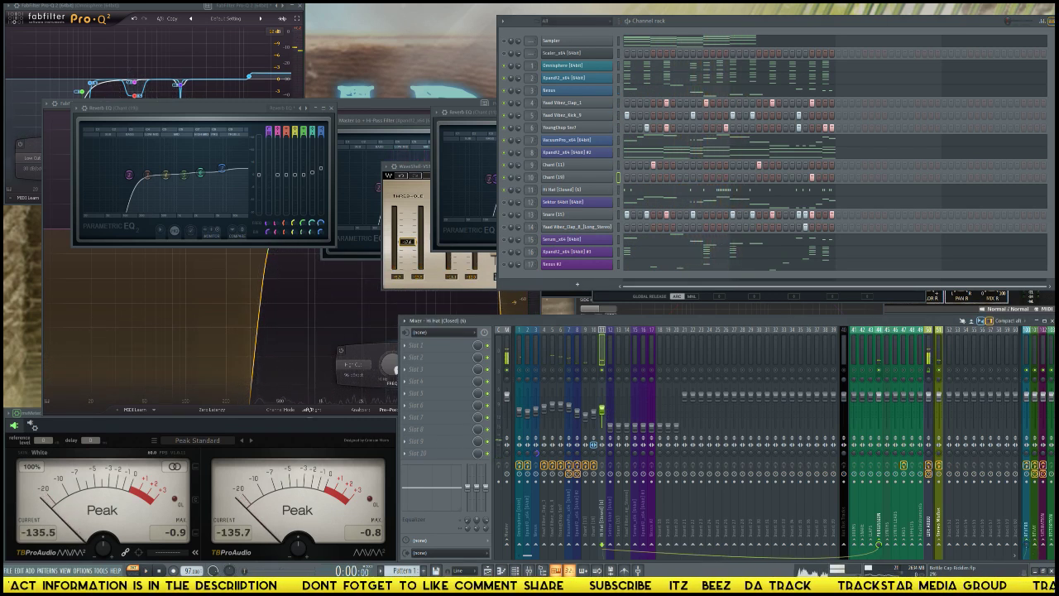
{"action": "key", "text": "space"}
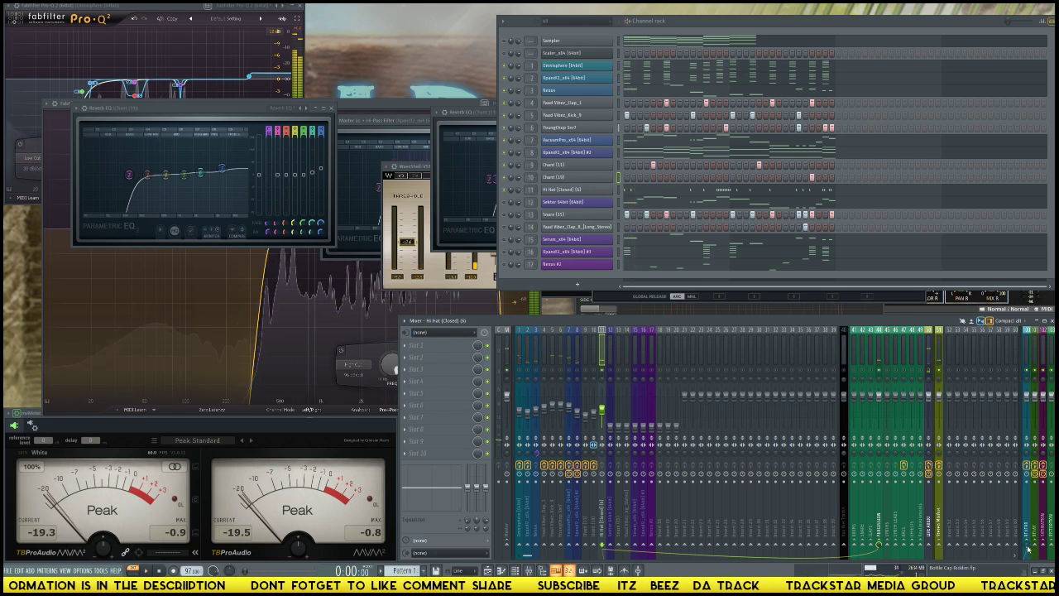
{"action": "key", "text": "space"}
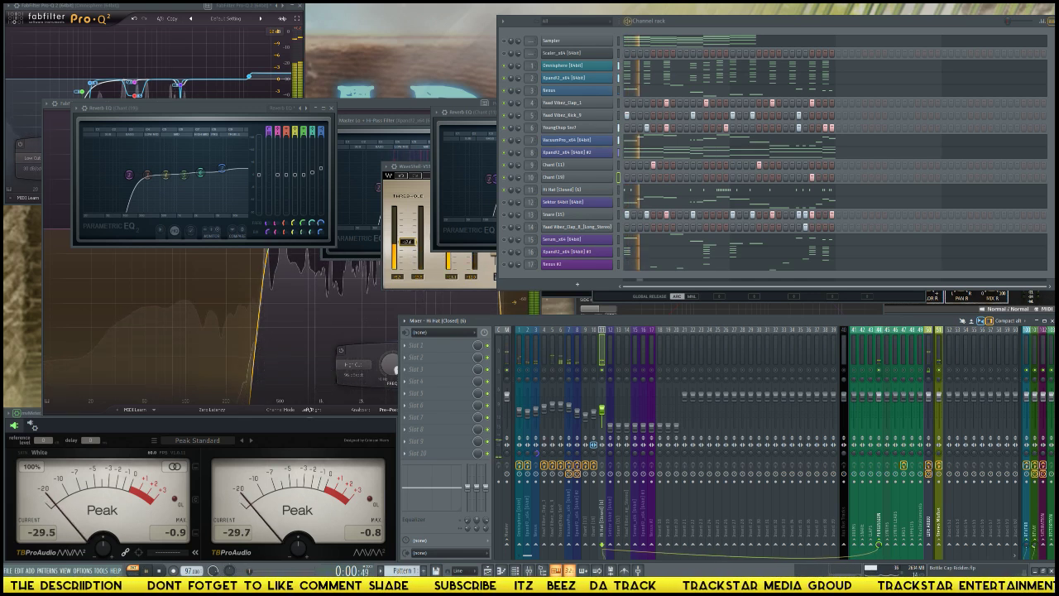
{"action": "key", "text": "space"}
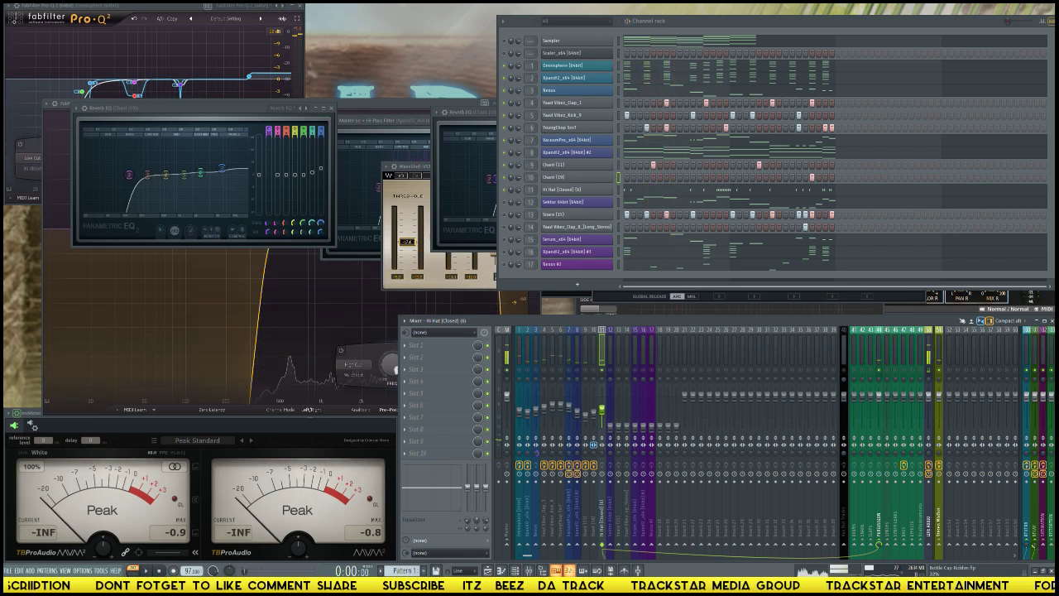
{"action": "key", "text": "space"}
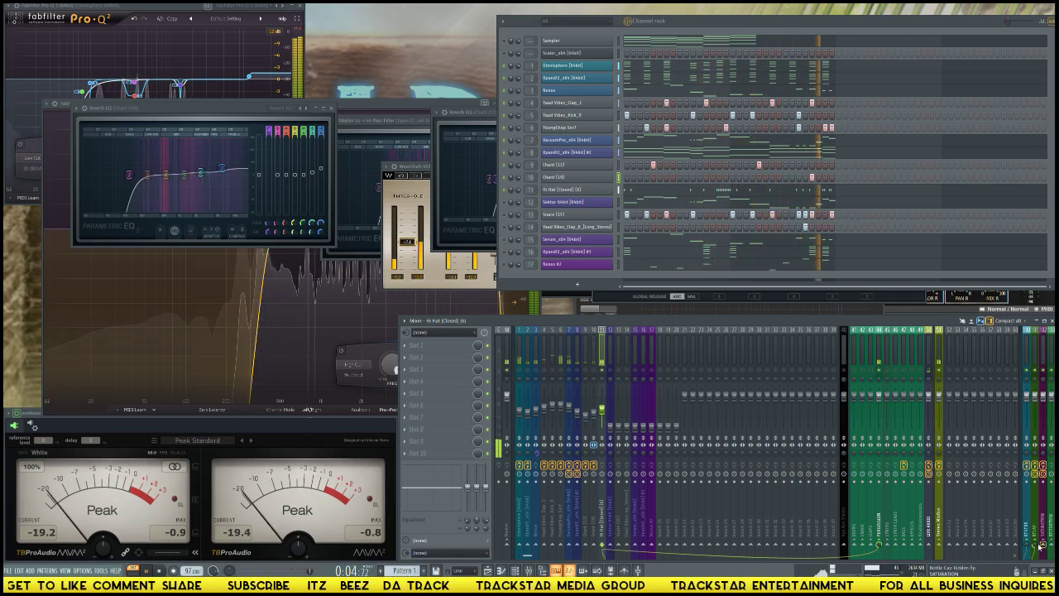
{"action": "key", "text": "space"}
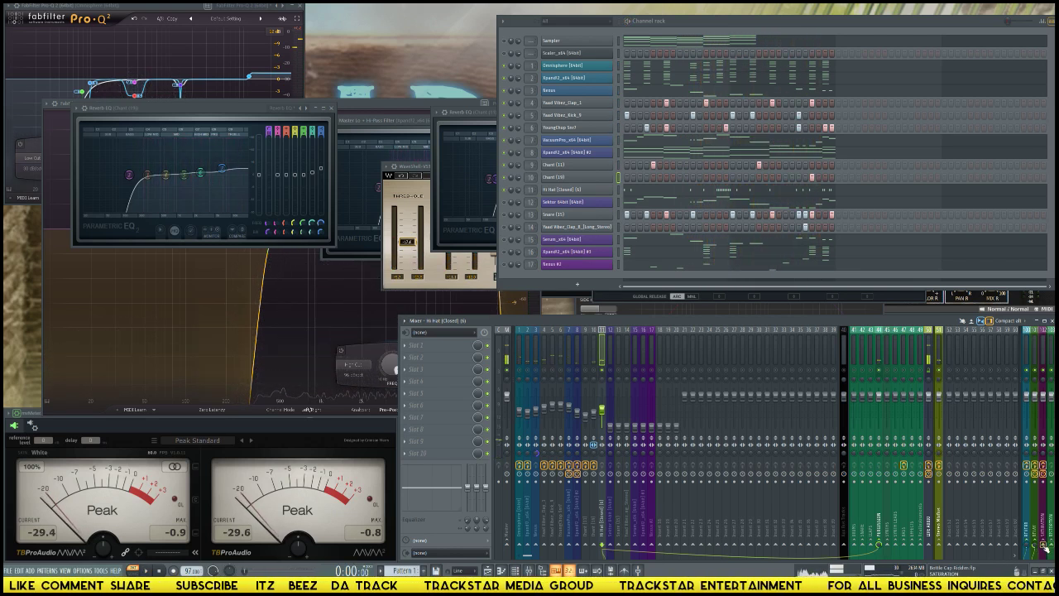
{"action": "key", "text": "space"}
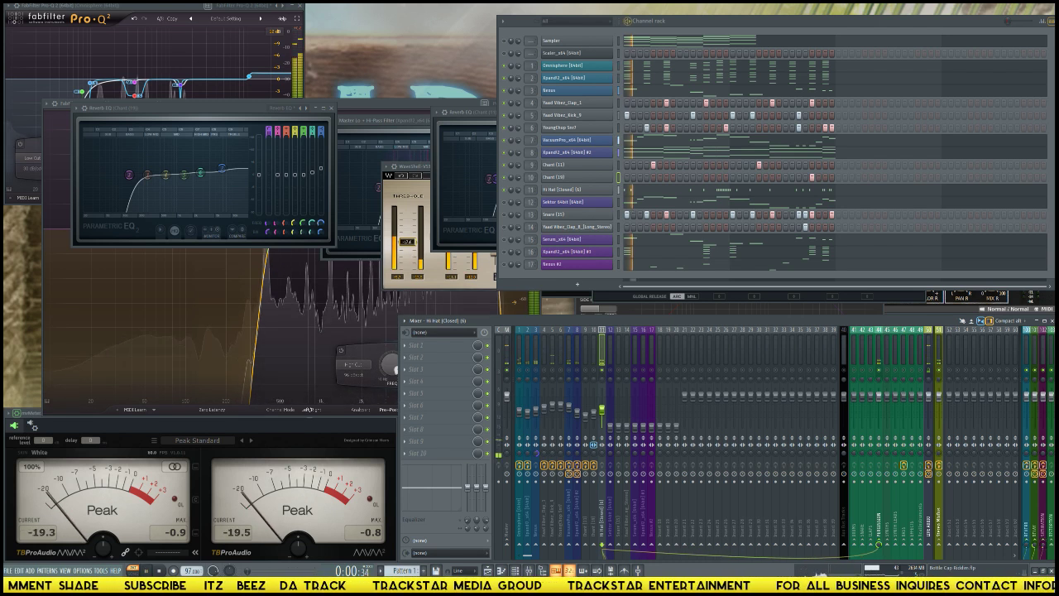
{"action": "key", "text": "space"}
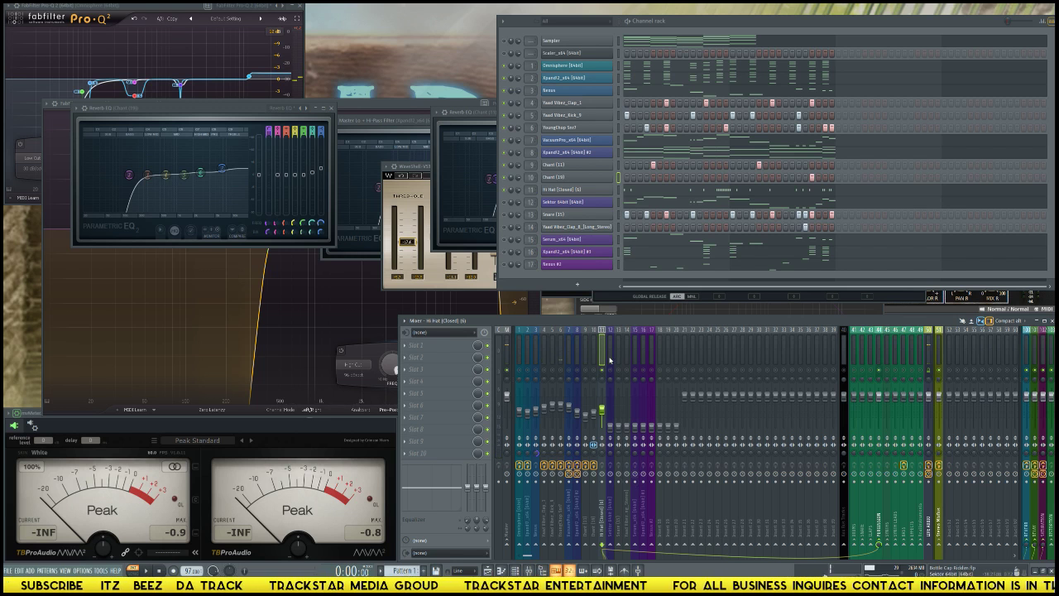
- Add Native Instruments Choral to the Hi Hat track's first effect slot, move its window over the Channel rack, and load the Classic Chorus I preset
{"action": "left_click", "coordinate": [472, 346]}
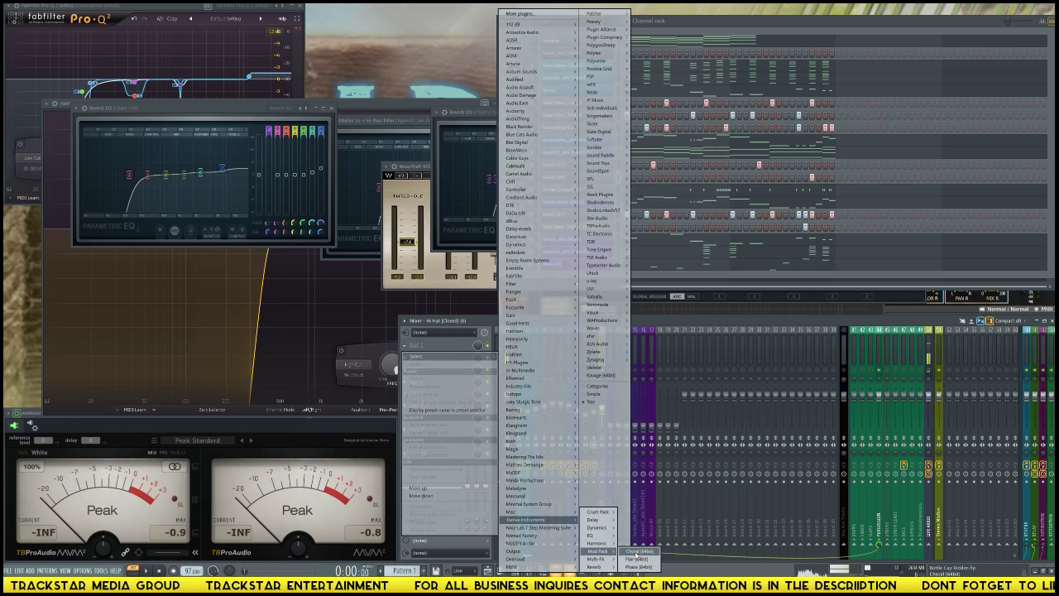
{"action": "left_click", "coordinate": [639, 551]}
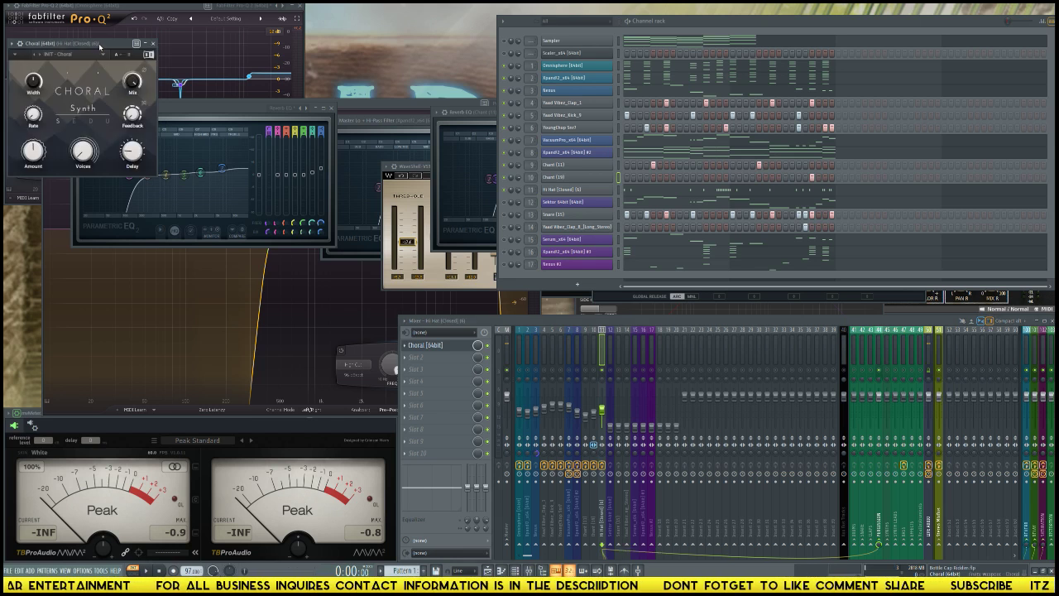
{"action": "left_click_drag", "start_coordinate": [95, 49], "coordinate": [660, 121]}
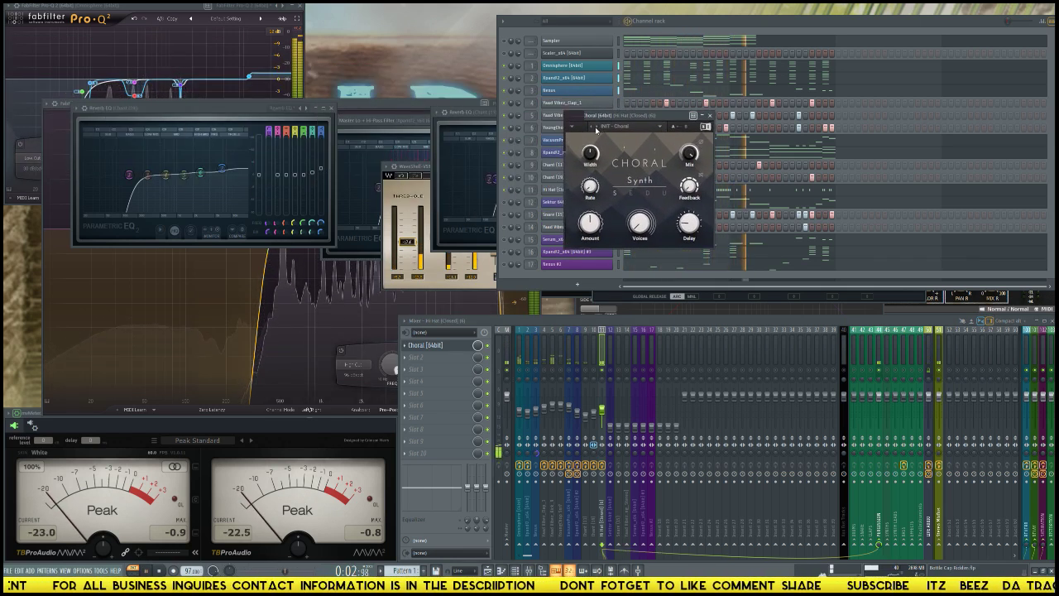
{"action": "left_click", "coordinate": [595, 128]}
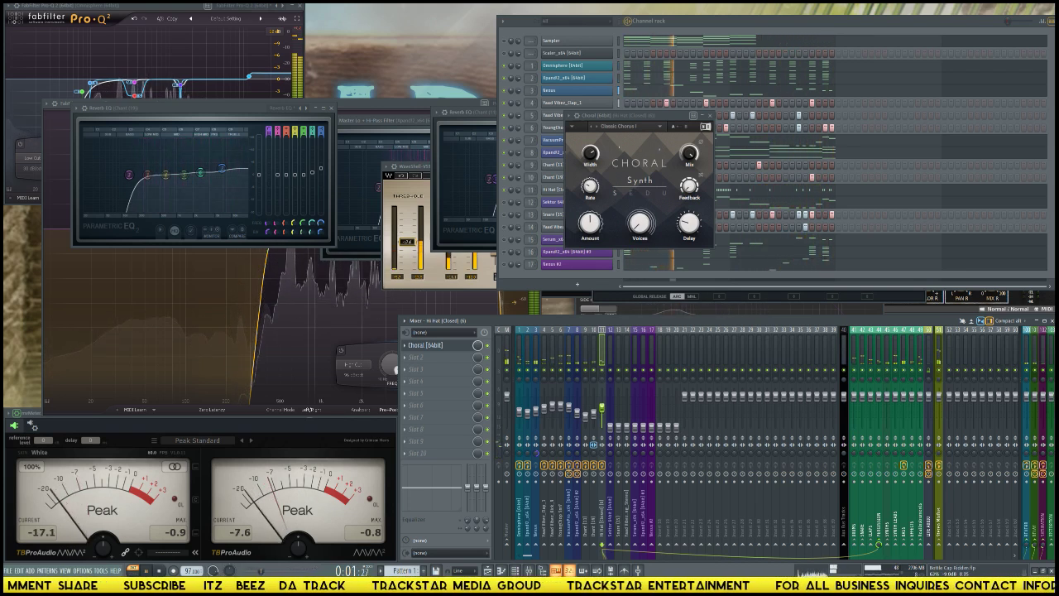
- Raise the Sektor fader on mixer track 12 and place the Sektor instrument window clear of the mixer
{"action": "left_click", "coordinate": [552, 407]}
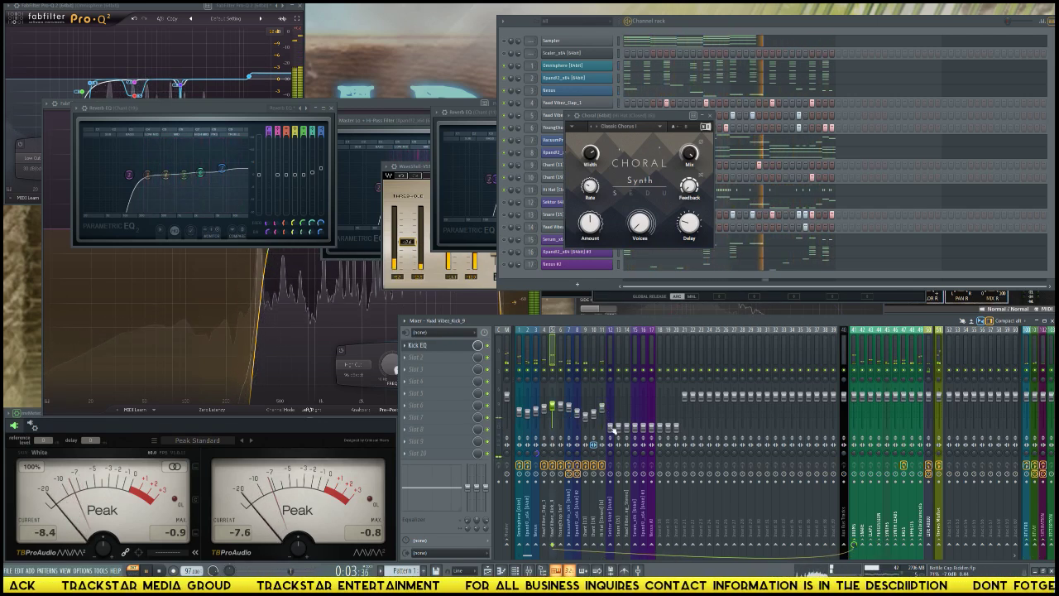
{"action": "left_click", "coordinate": [609, 415]}
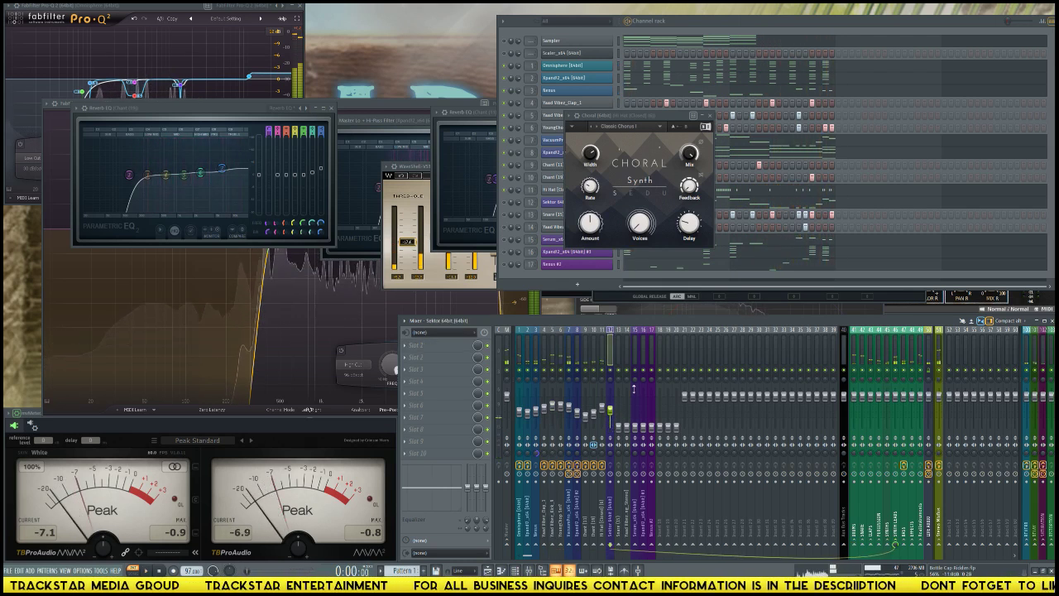
{"action": "left_click", "coordinate": [565, 196]}
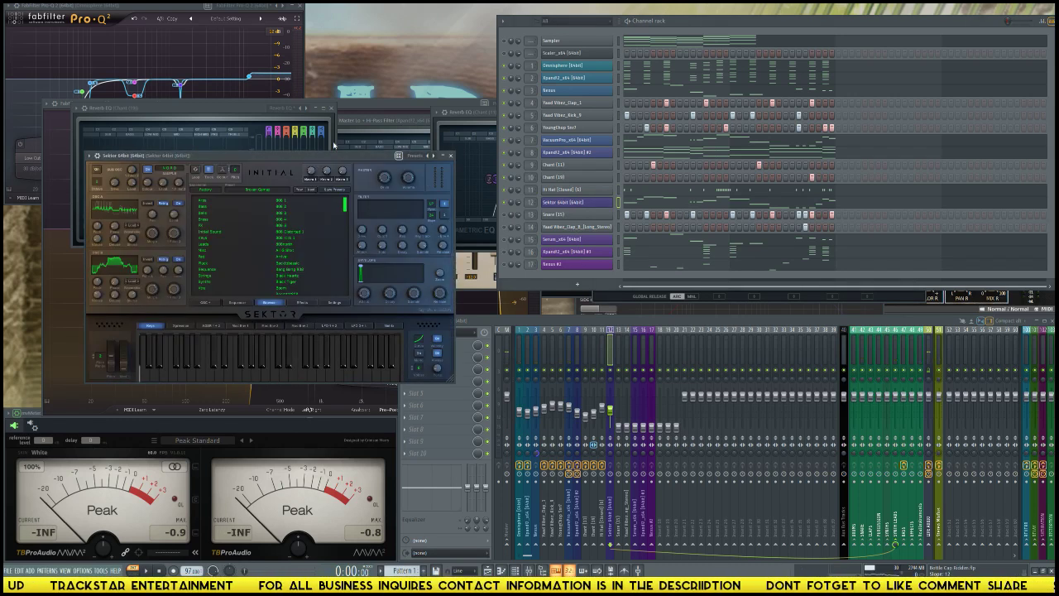
{"action": "left_click_drag", "start_coordinate": [309, 156], "coordinate": [500, 50]}
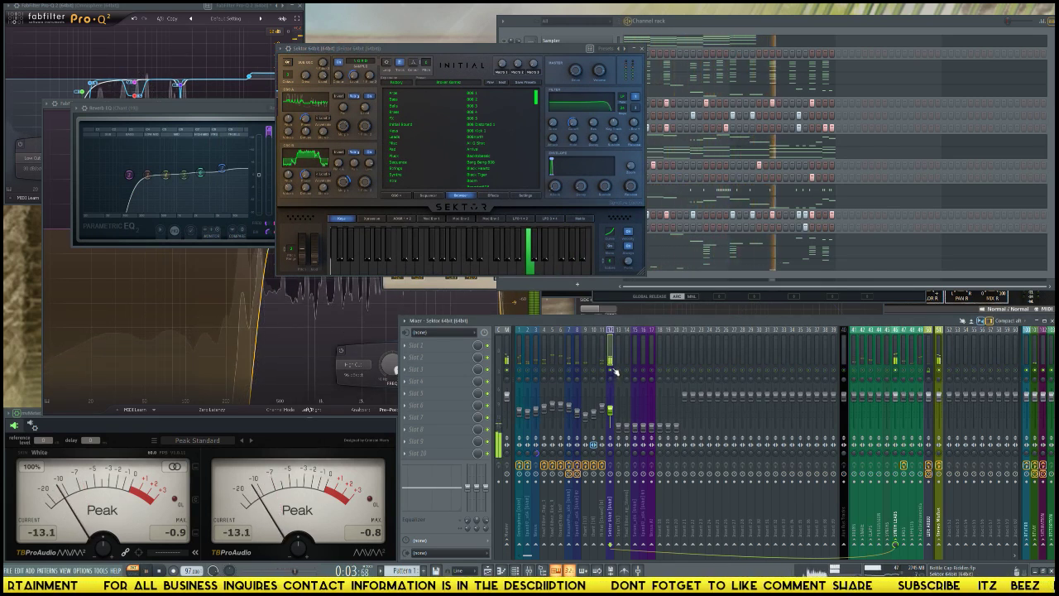
{"action": "key", "text": "space"}
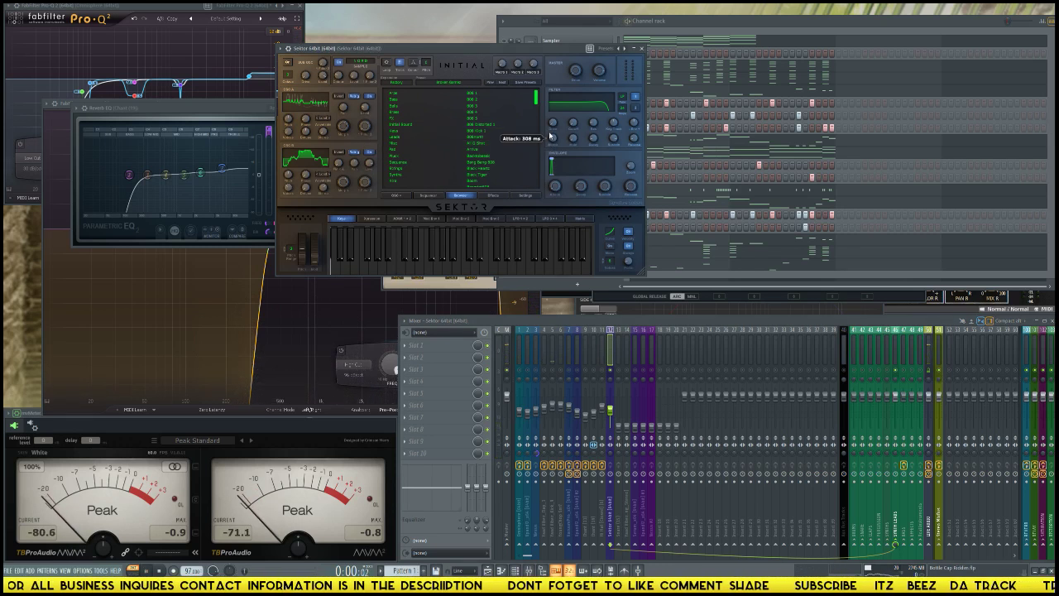
- Adjust Sektor's filter attack and reshape its volume envelope's attack and decay while auditioning the pattern
{"action": "mouse_move", "coordinate": [550, 135]}
{"action": "left_mouse_down"}
{"action": "mouse_move", "coordinate": [546, 118]}
{"action": "mouse_move", "coordinate": [539, 132]}
{"action": "left_mouse_up"}
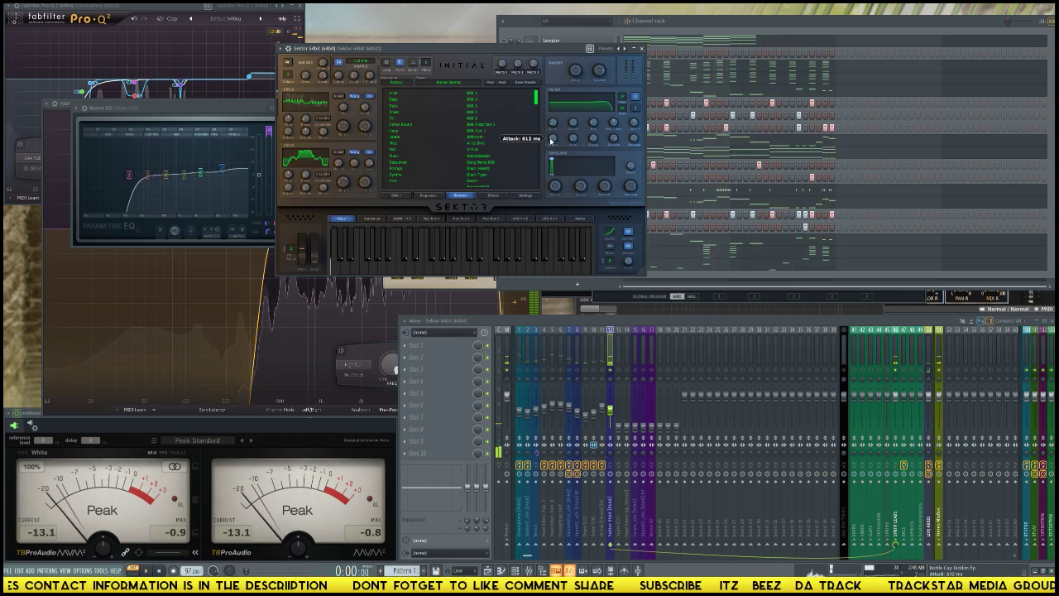
{"action": "left_click", "coordinate": [551, 249]}
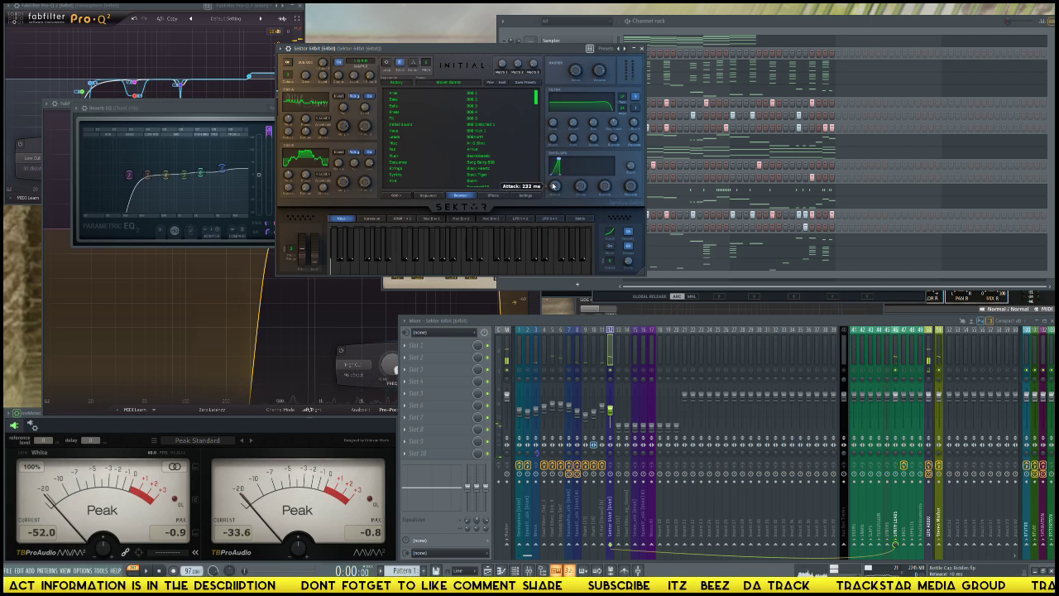
{"action": "left_click_drag", "start_coordinate": [554, 185], "coordinate": [580, 185]}
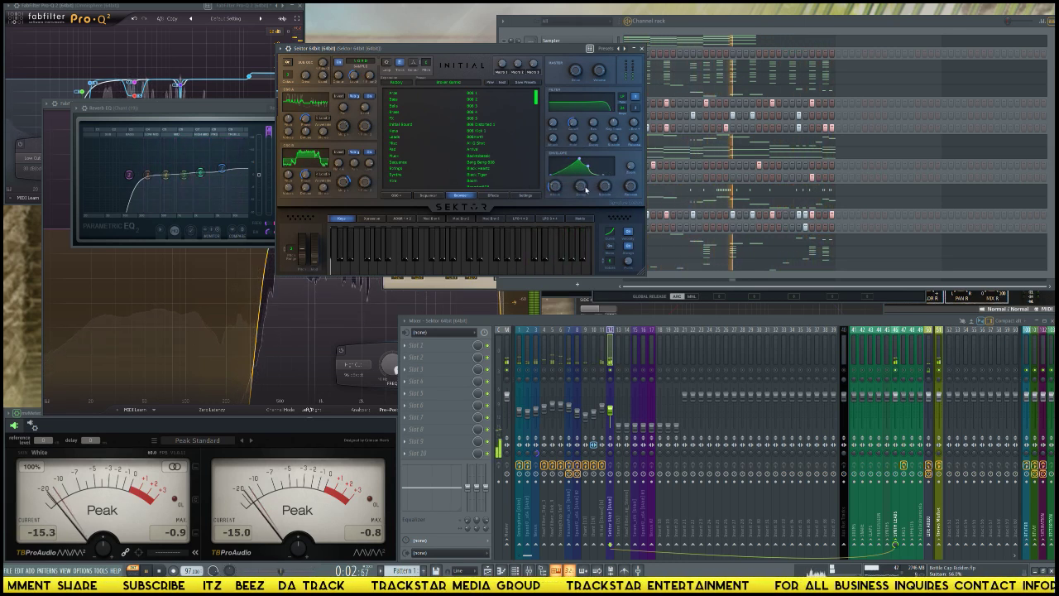
{"action": "left_click_drag", "start_coordinate": [555, 186], "coordinate": [560, 167]}
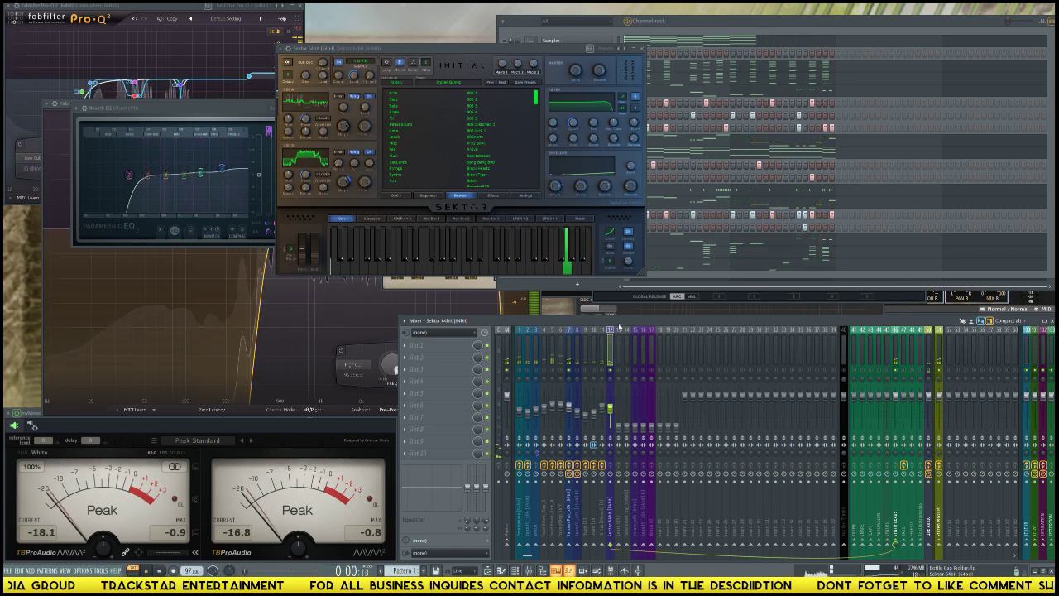
- Add Fruity Stereo Shaper to the Sektor track's second effect slot, load its Delay preset, and move its window clear of the equalizer's controls
{"action": "key", "text": "space"}
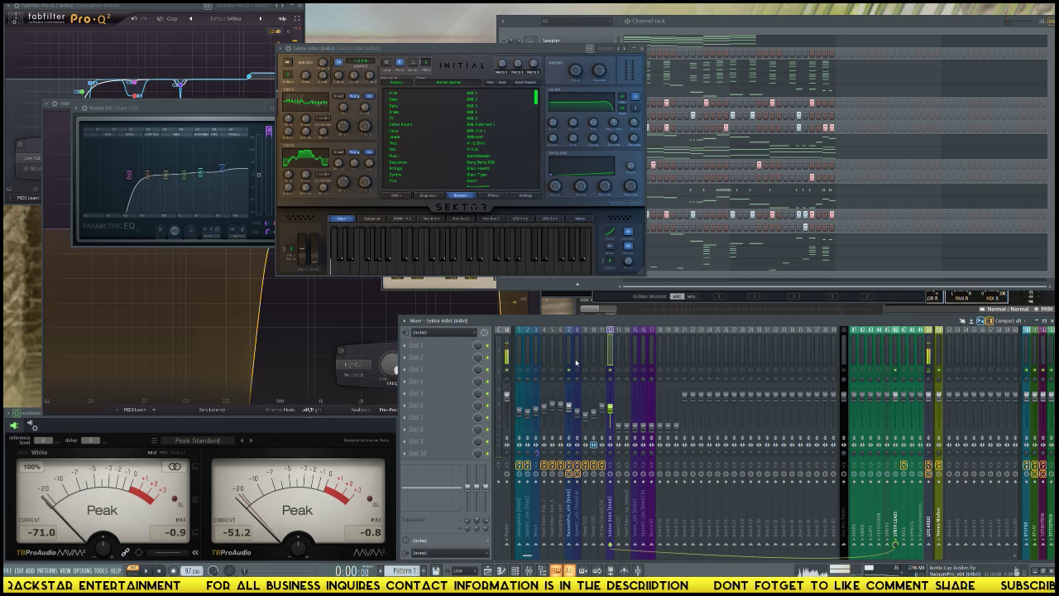
{"action": "left_click", "coordinate": [447, 359]}
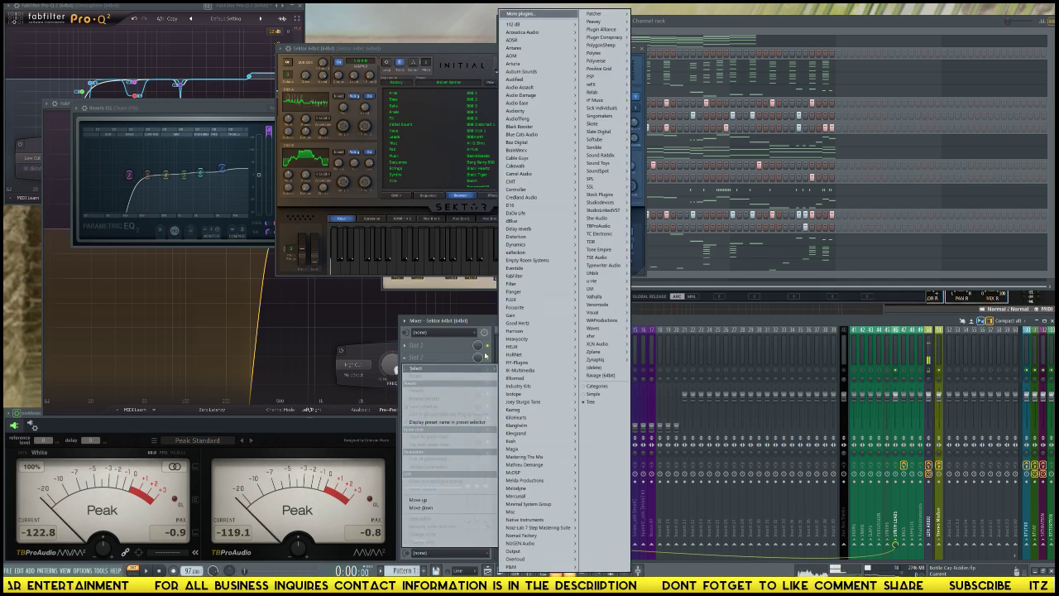
{"action": "mouse_move", "coordinate": [609, 197]}
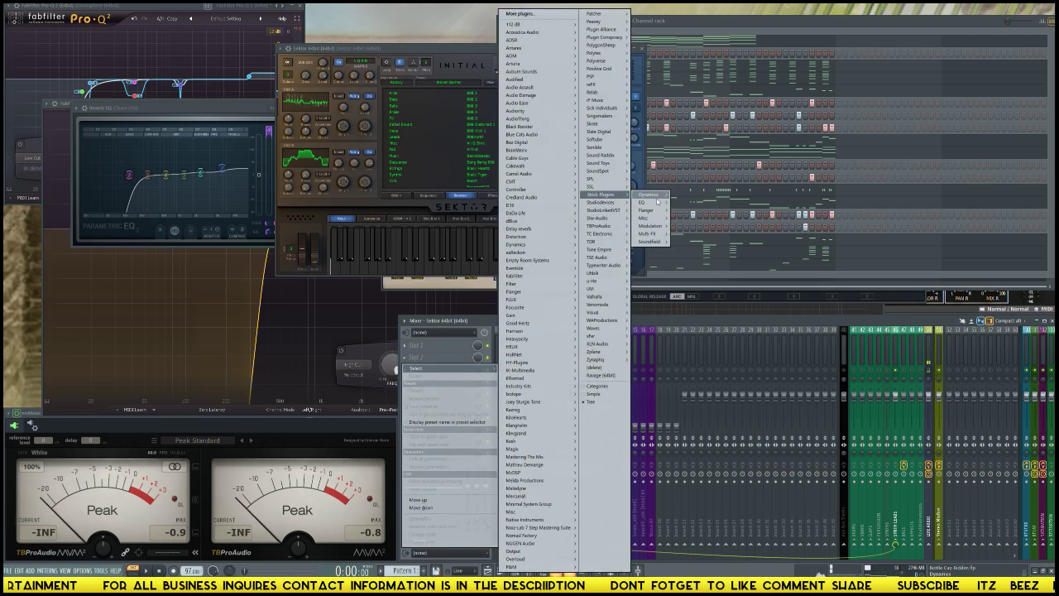
{"action": "left_click", "coordinate": [670, 246]}
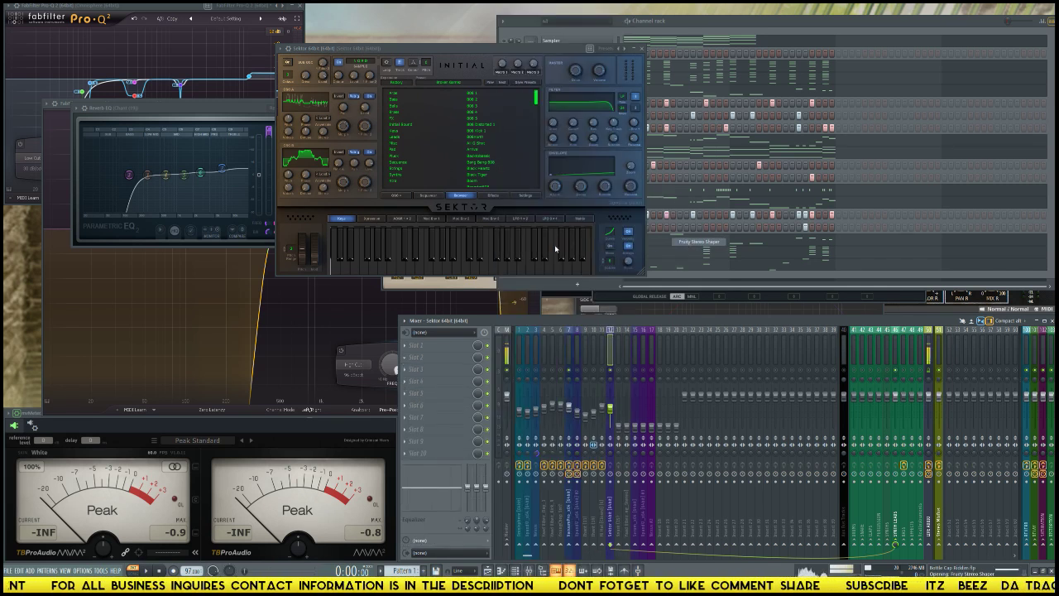
{"action": "left_click", "coordinate": [129, 76]}
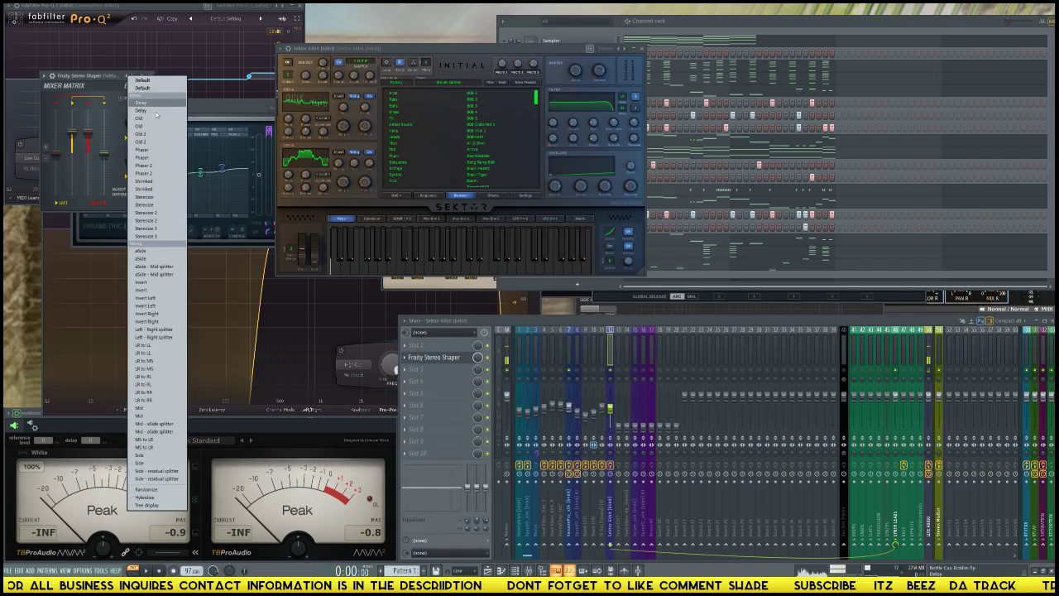
{"action": "left_click", "coordinate": [158, 109]}
{"action": "left_click_drag", "start_coordinate": [107, 78], "coordinate": [243, 187]}
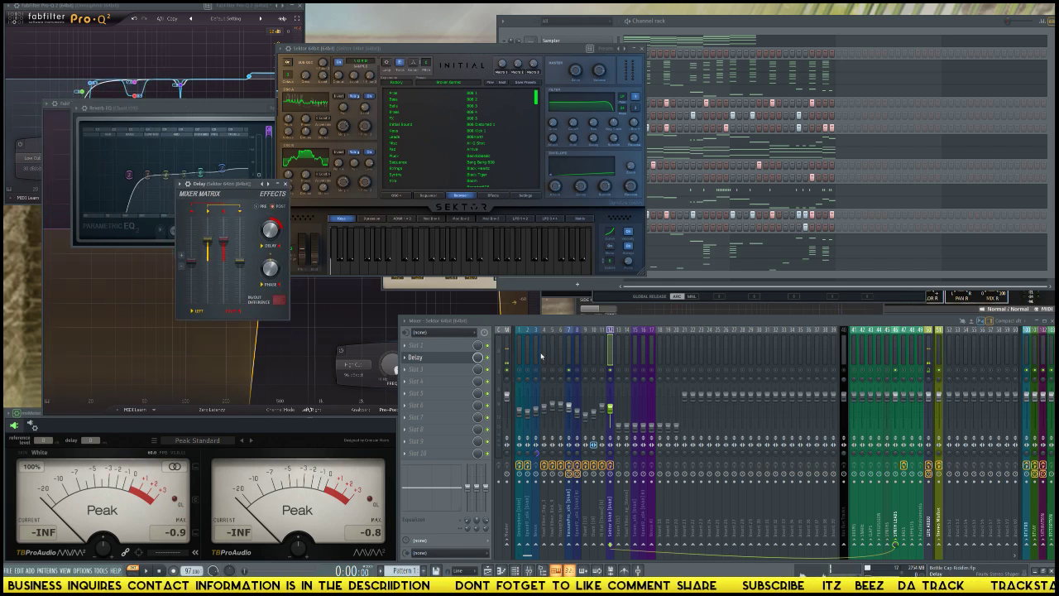
- Fine-tune Sektor's envelope attack while auditioning the pattern with the stereo delay effect
{"action": "key", "text": "space"}
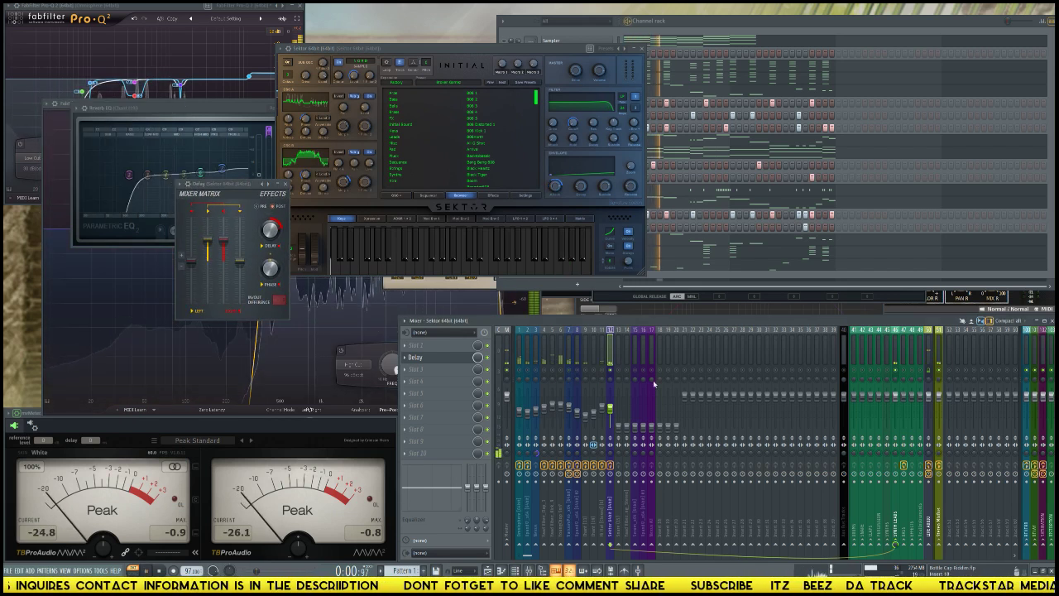
{"action": "left_click", "coordinate": [555, 185]}
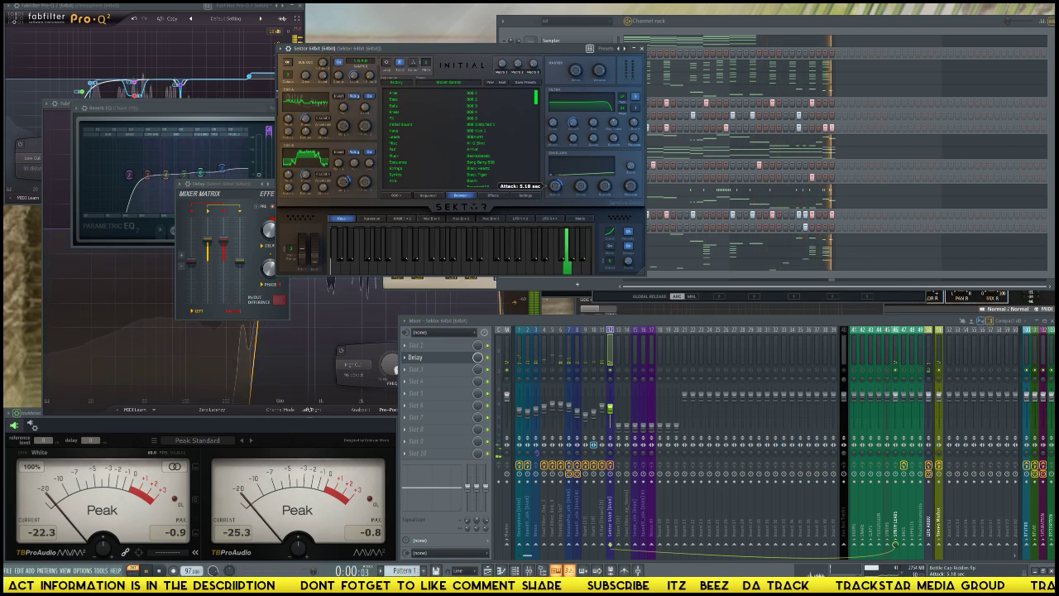
{"action": "key", "text": "space"}
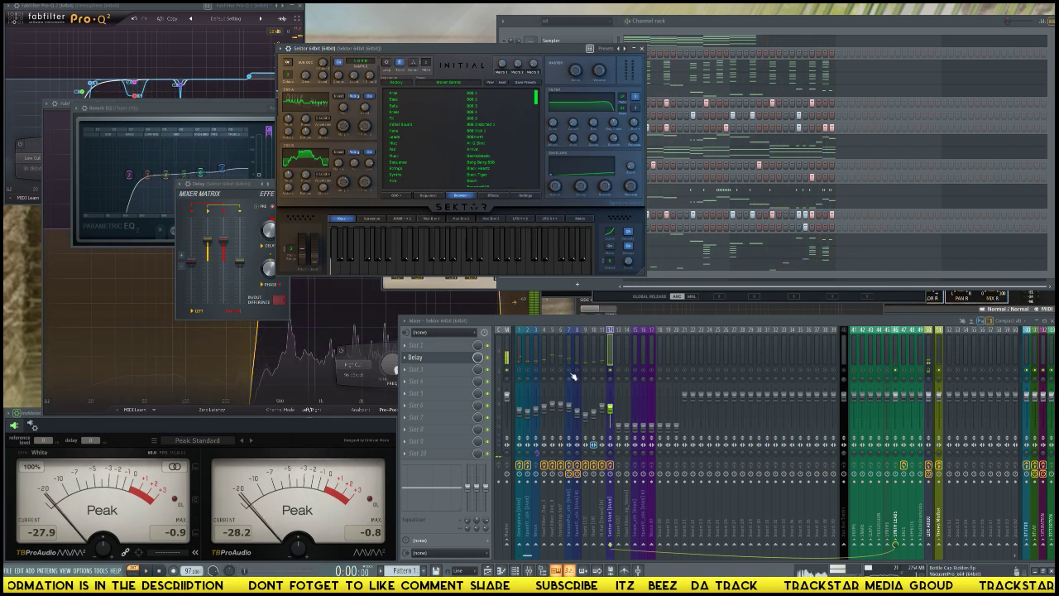
{"action": "key", "text": "space"}
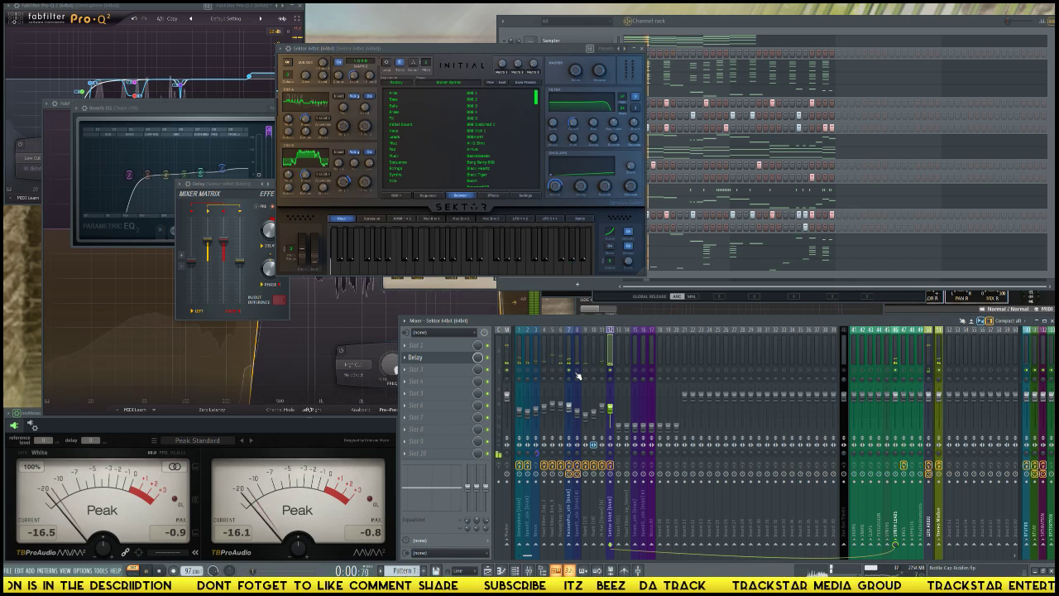
{"action": "key", "text": "space"}
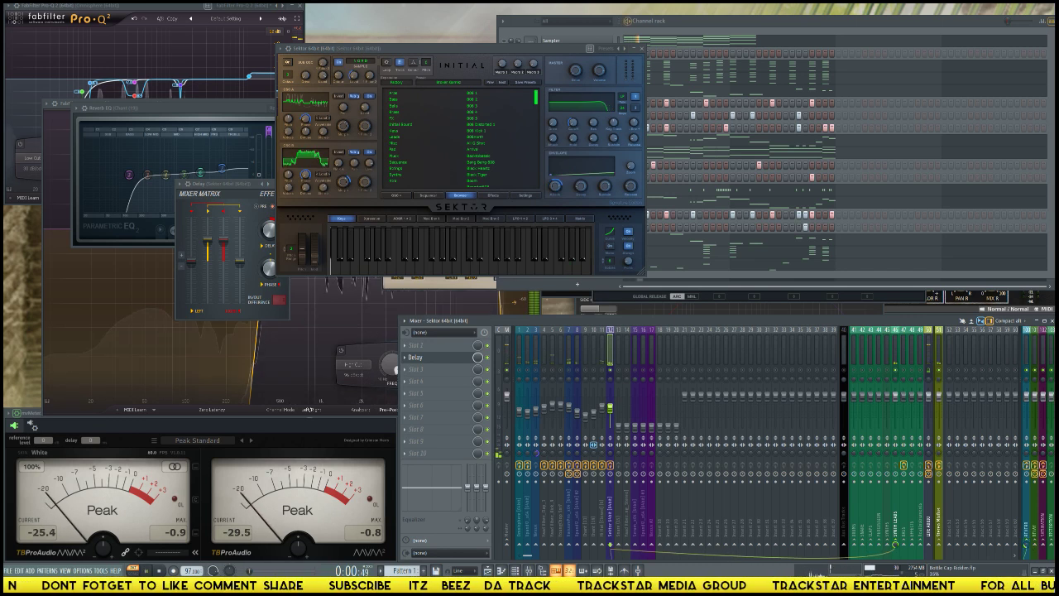
{"action": "key", "text": "space"}
- Add Fruity Parametric EQ 2 to the Sektor track's first effect slot and load the Master Lo + Hi-Pass Filter preset
{"action": "left_click", "coordinate": [415, 345]}
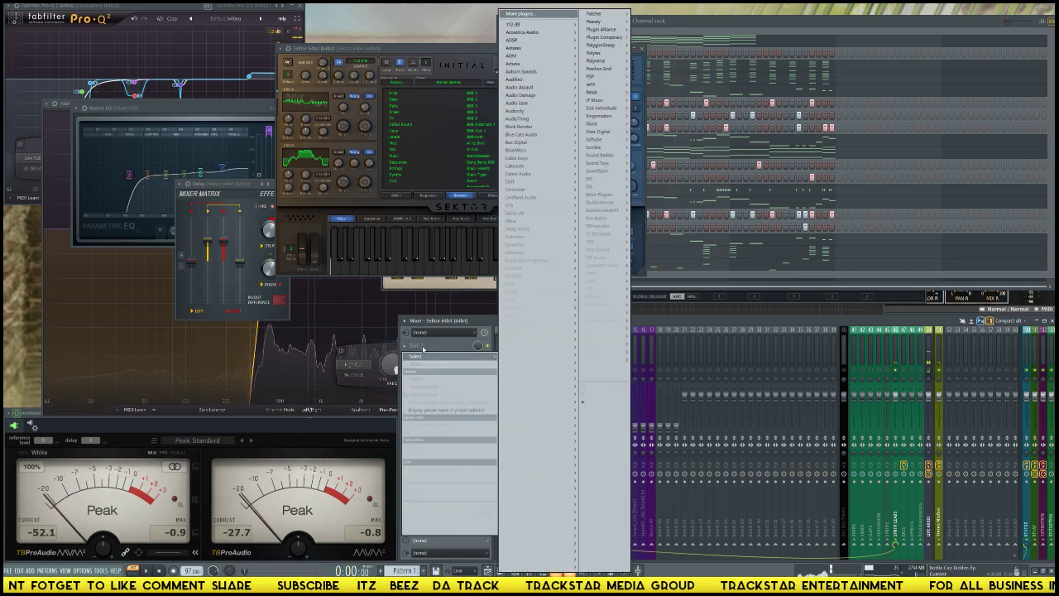
{"action": "mouse_move", "coordinate": [610, 195]}
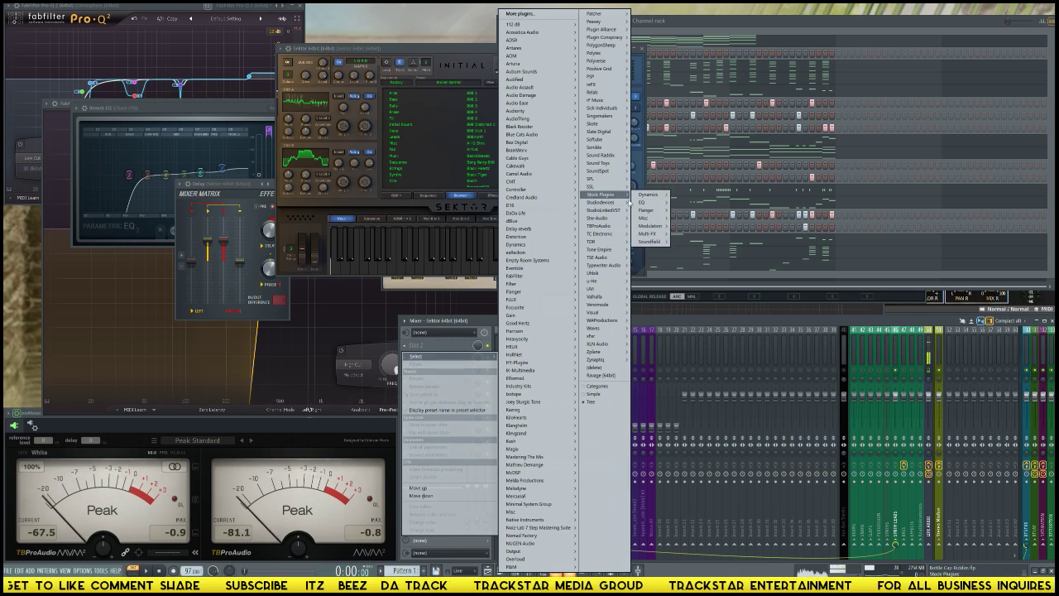
{"action": "mouse_move", "coordinate": [645, 203]}
{"action": "left_click", "coordinate": [700, 203]}
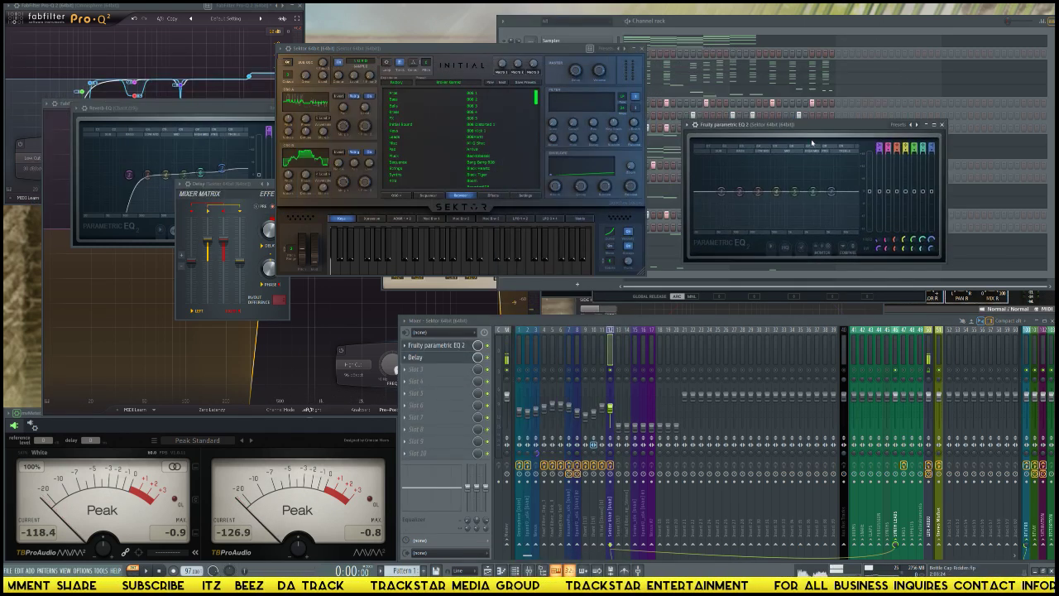
{"action": "left_click", "coordinate": [926, 127]}
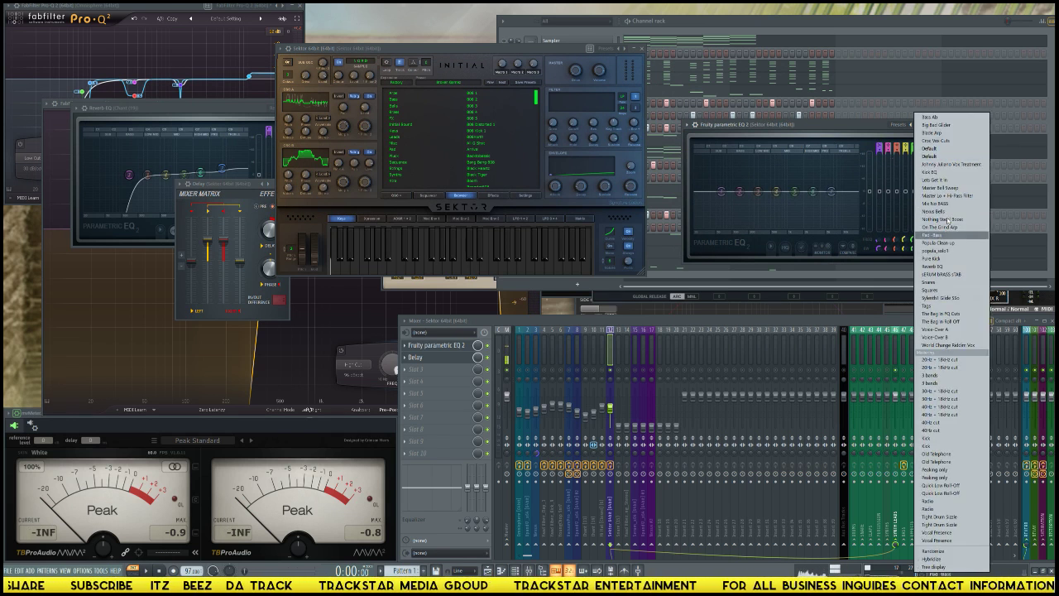
{"action": "left_click", "coordinate": [951, 196]}
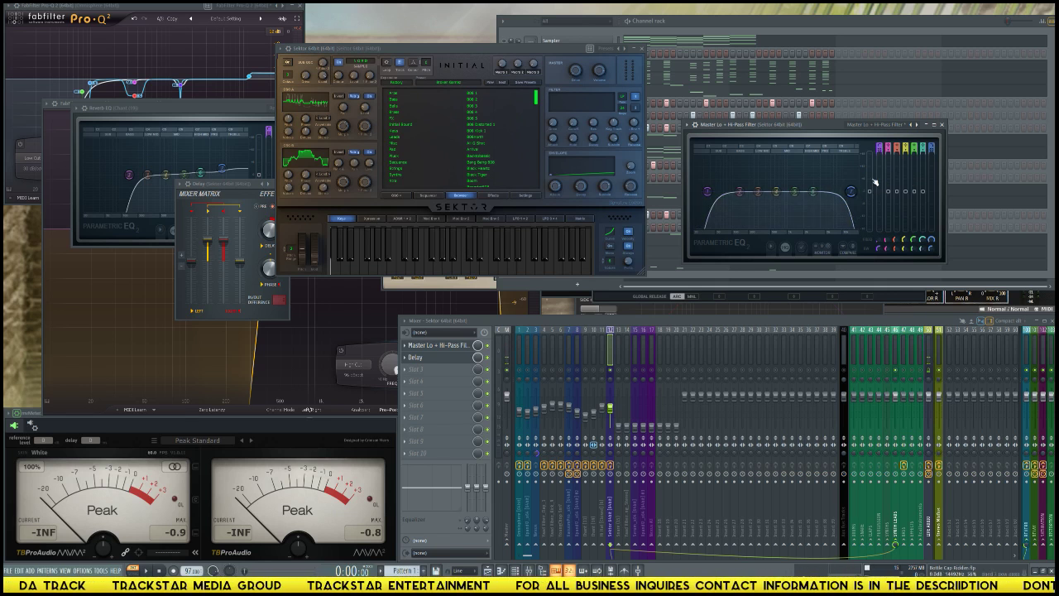
- Audition the filtered Sektor track against its mixer level several times and close the Sektor instrument window
{"action": "key", "text": "space"}
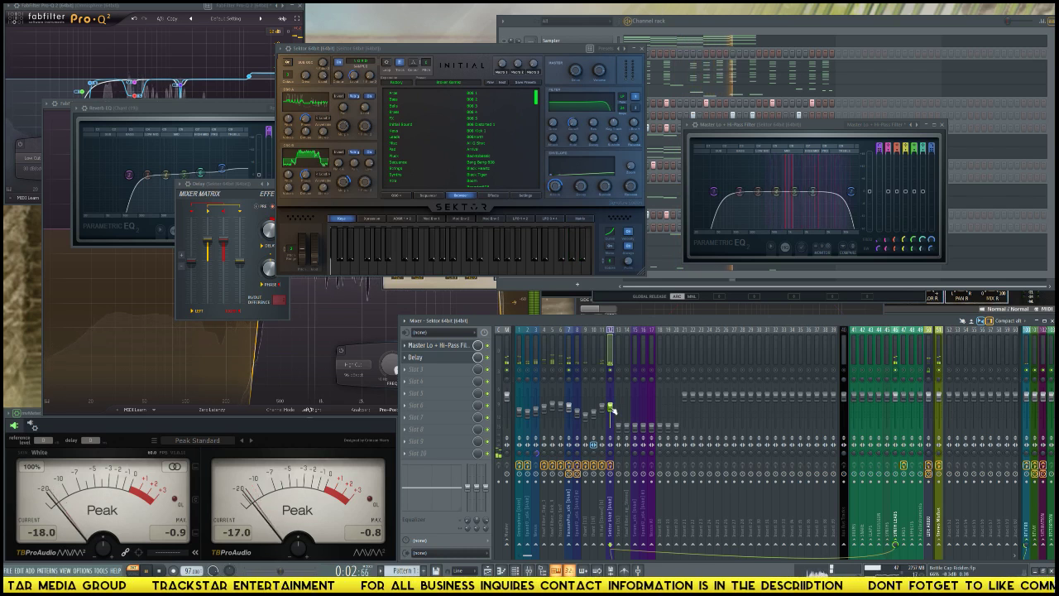
{"action": "key", "text": "space"}
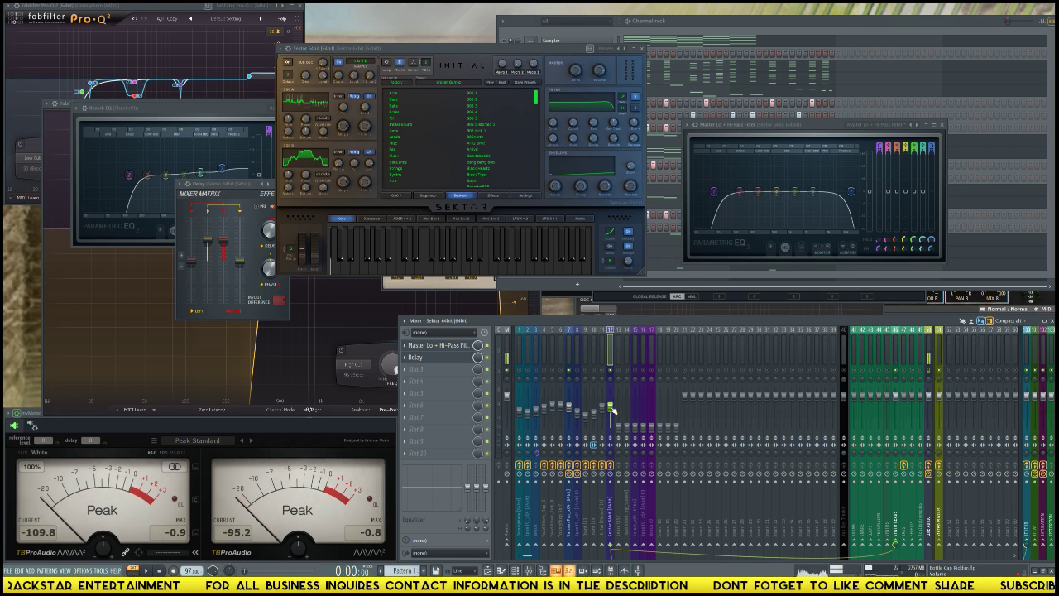
{"action": "key", "text": "space"}
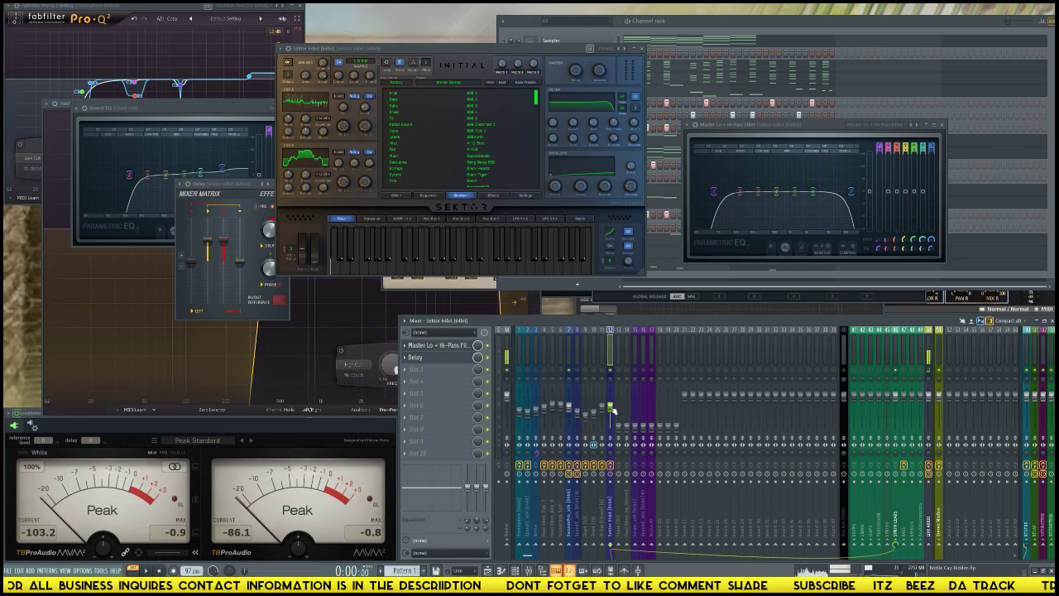
{"action": "key", "text": "space"}
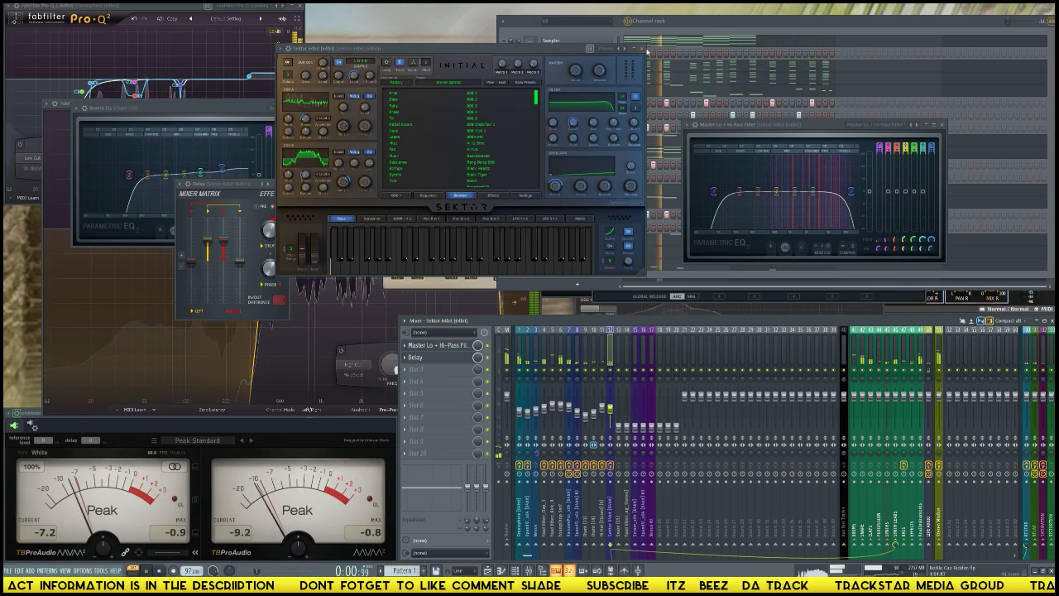
{"action": "left_click", "coordinate": [639, 48]}
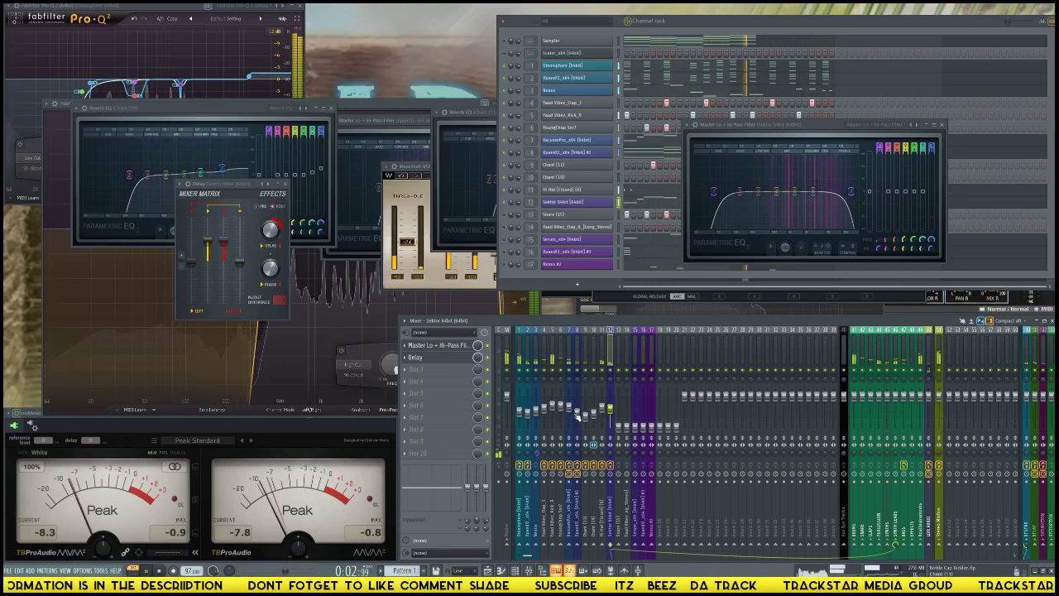
- Open the Snare channel, raise its fader on mixer track 13, close its sampler window, and audition the pattern
{"action": "left_click", "coordinate": [562, 406]}
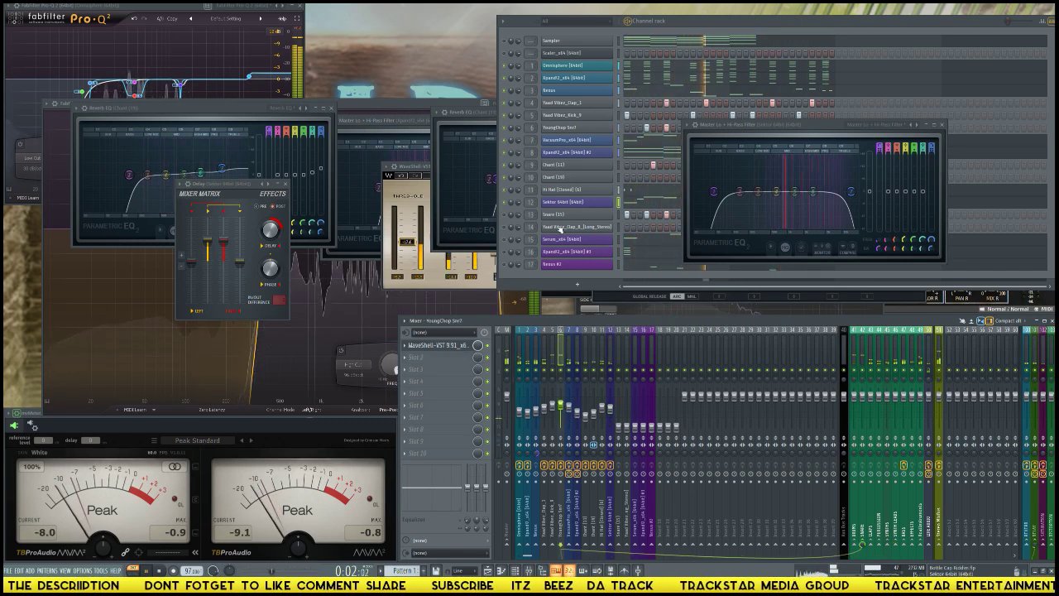
{"action": "left_click", "coordinate": [563, 215]}
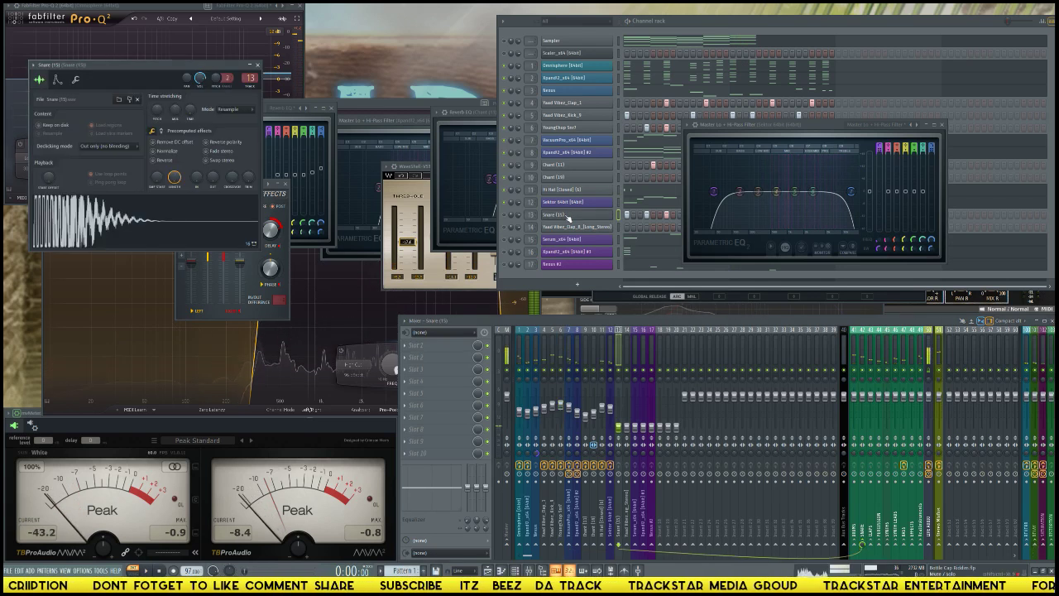
{"action": "left_click", "coordinate": [565, 215]}
{"action": "left_click", "coordinate": [568, 216]}
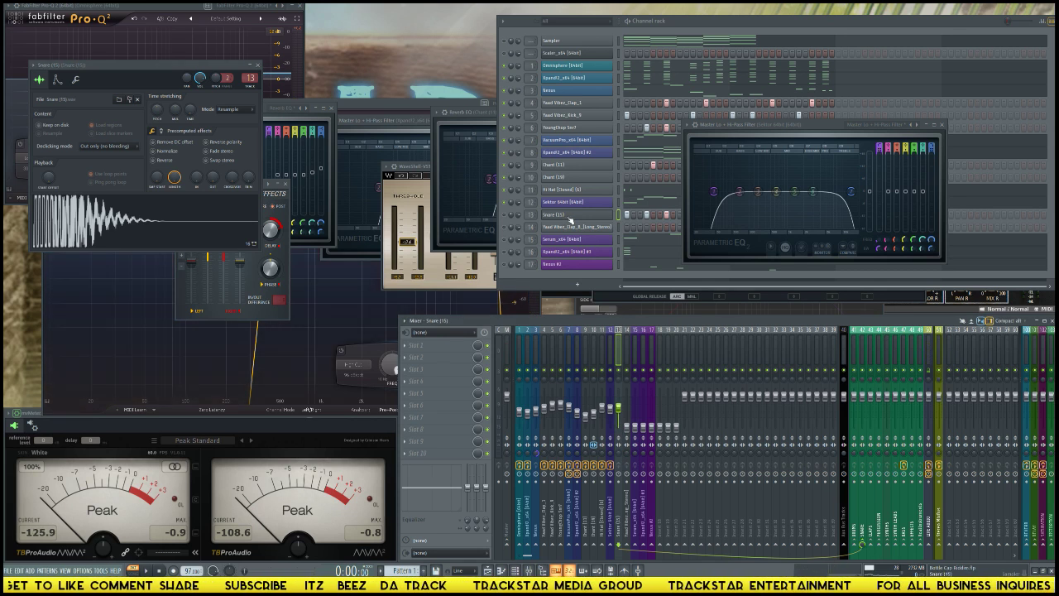
{"action": "left_click", "coordinate": [504, 216]}
{"action": "left_click", "coordinate": [585, 218]}
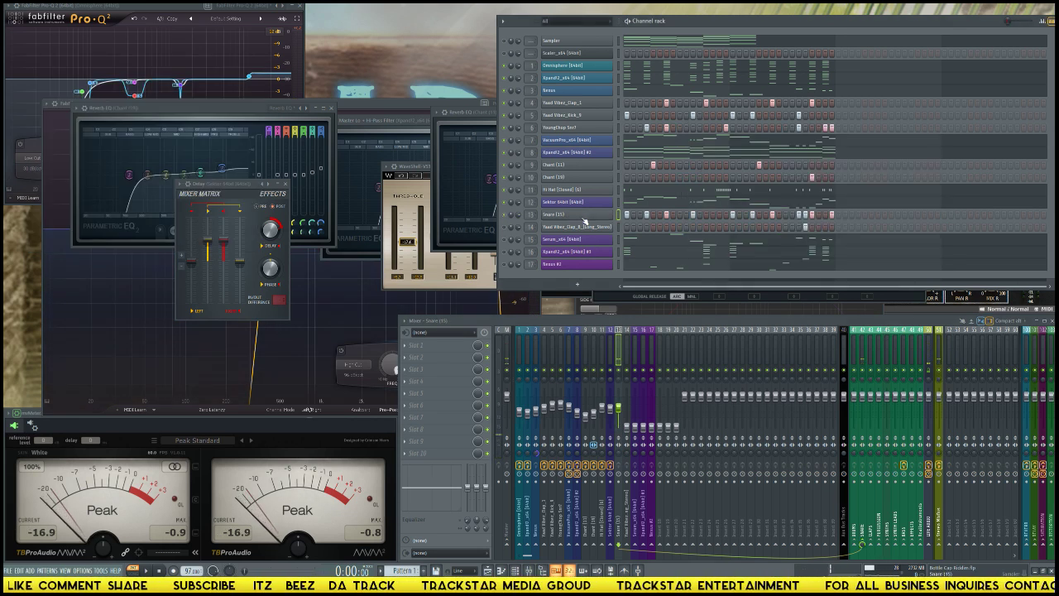
{"action": "key", "text": "space"}
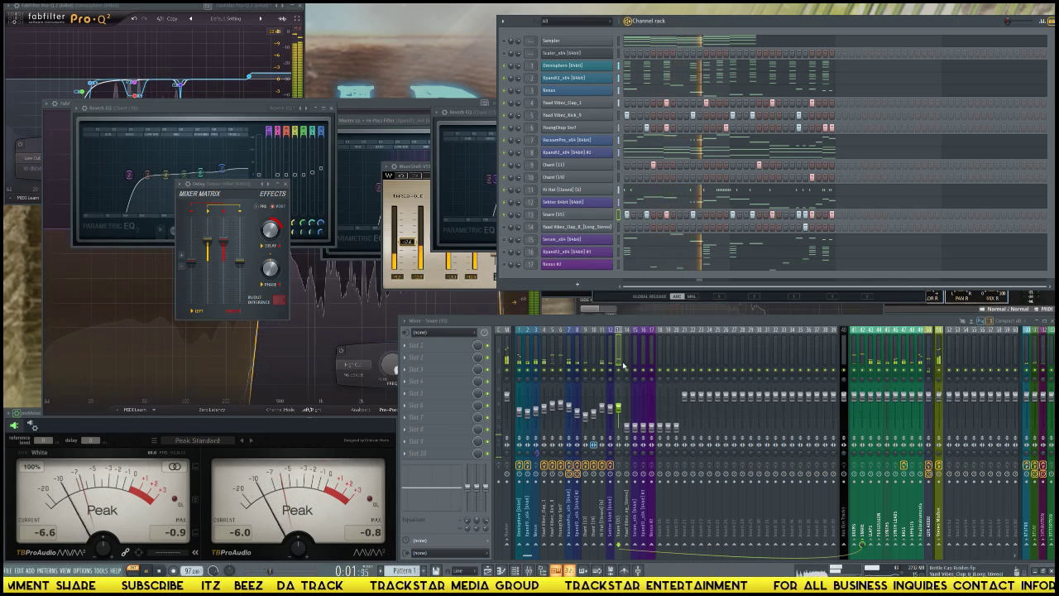
- Load WaveShell-VST 9.91 in the Snare track's first effect slot and choose the Waves SSLEQ equalizer
{"action": "left_click", "coordinate": [429, 348]}
{"action": "mouse_move", "coordinate": [415, 355]}
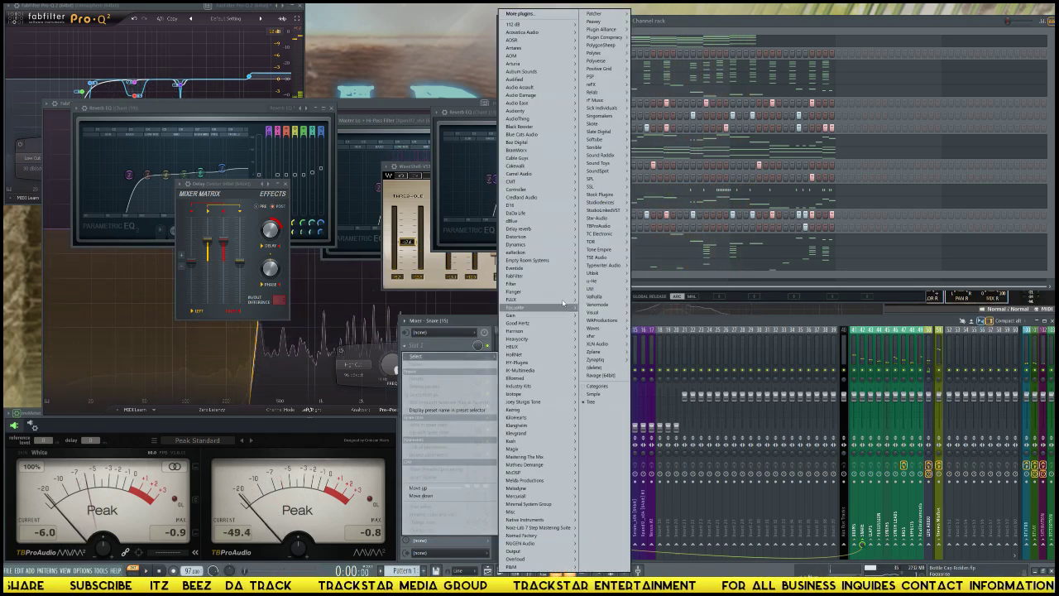
{"action": "mouse_move", "coordinate": [604, 334]}
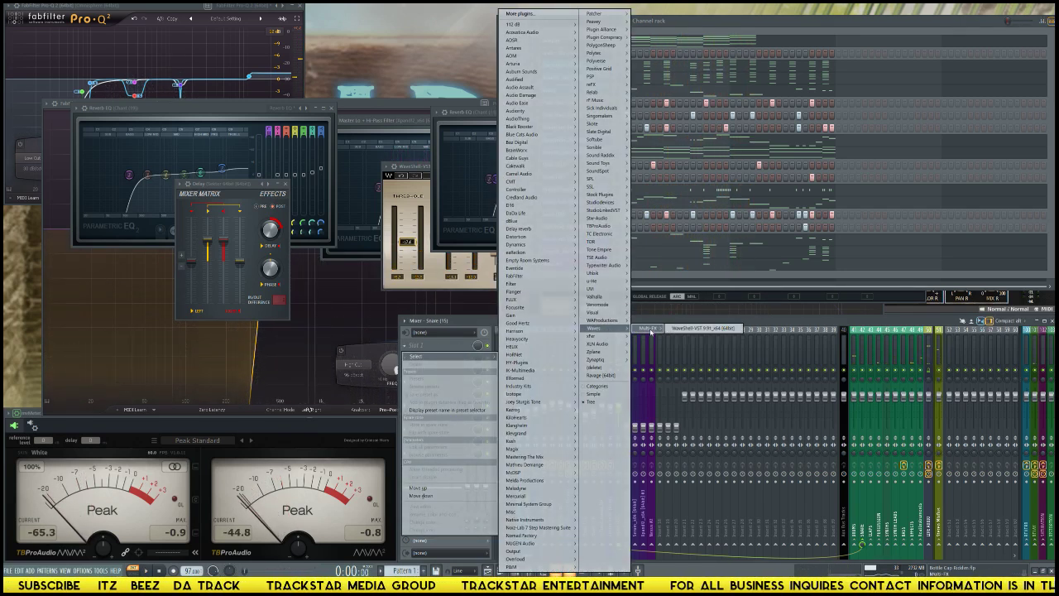
{"action": "left_click", "coordinate": [697, 329]}
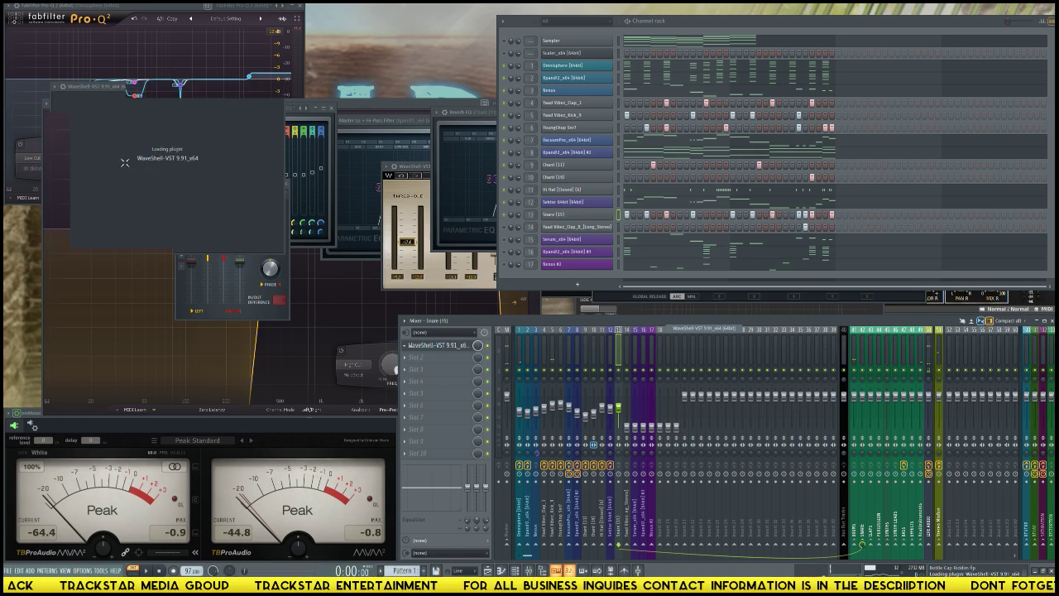
{"action": "left_click", "coordinate": [180, 137]}
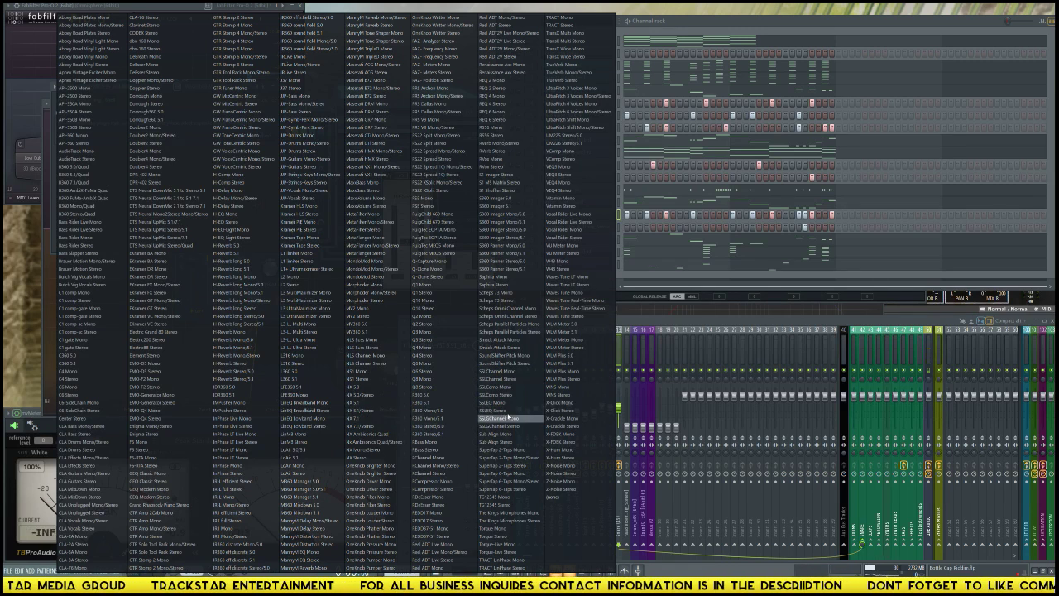
{"action": "left_click", "coordinate": [499, 404]}
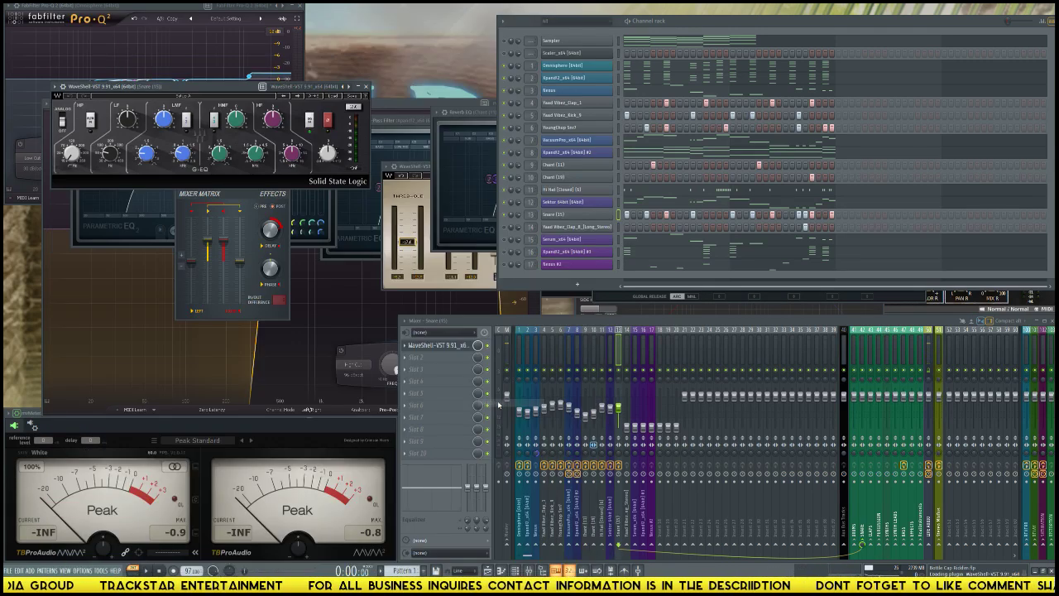
- Load the Snare Presence preset in the Snare's SSL equalizer, lower the Snare fader, and audition the pattern
{"action": "left_click", "coordinate": [329, 97]}
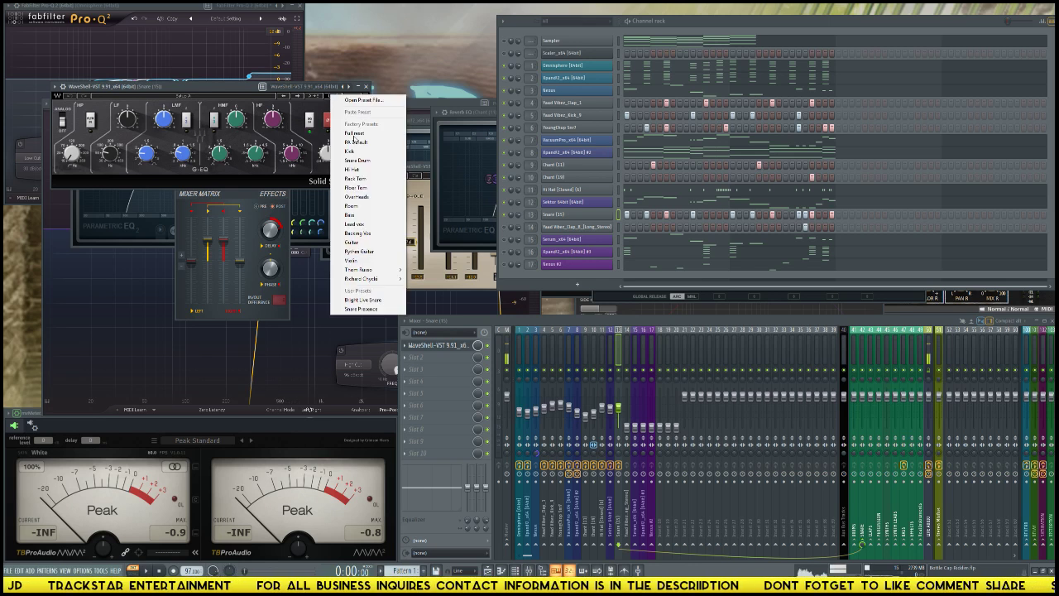
{"action": "left_click", "coordinate": [364, 308]}
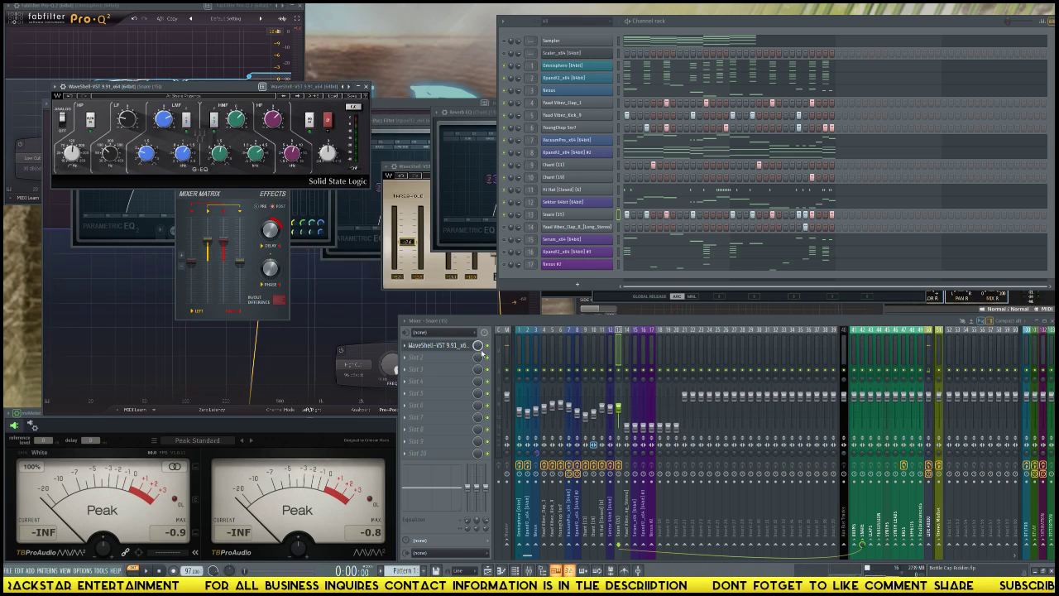
{"action": "key", "text": "space"}
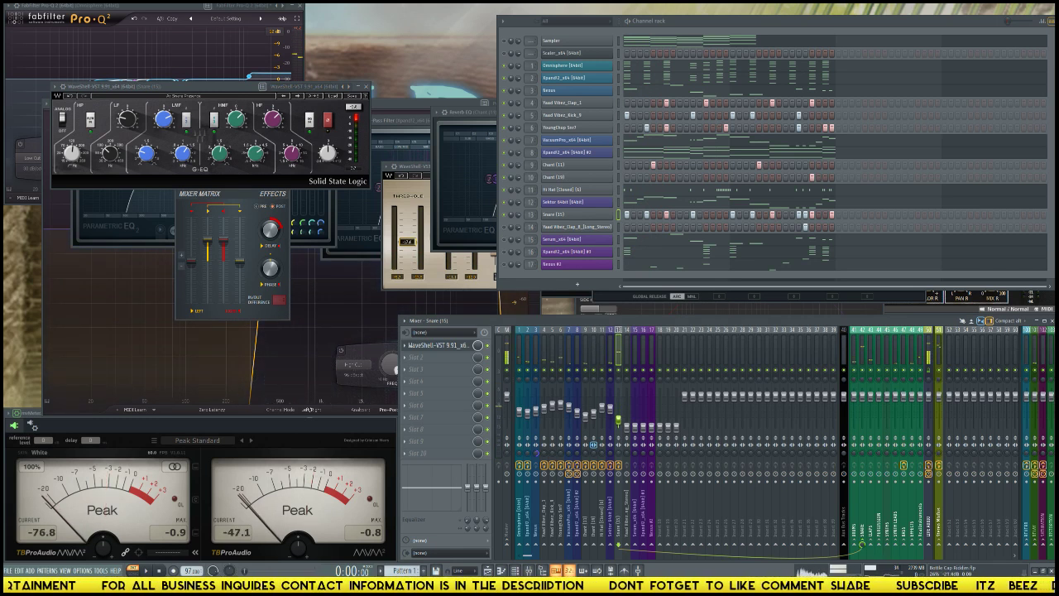
{"action": "key", "text": "space"}
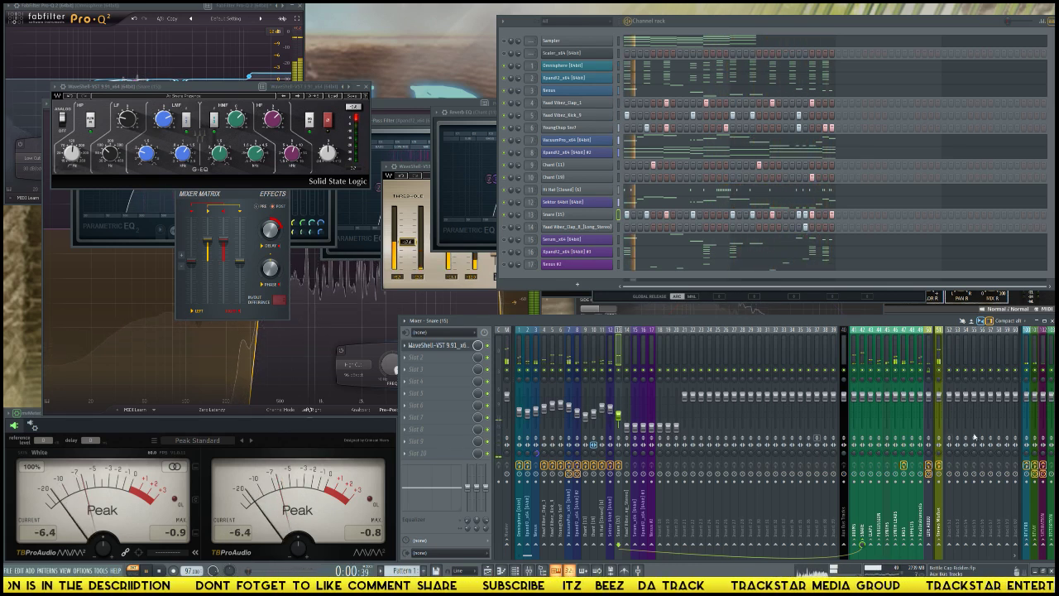
- Audition the pattern several times while checking the SYNTH LEADS mixer track
{"action": "key", "text": "space"}
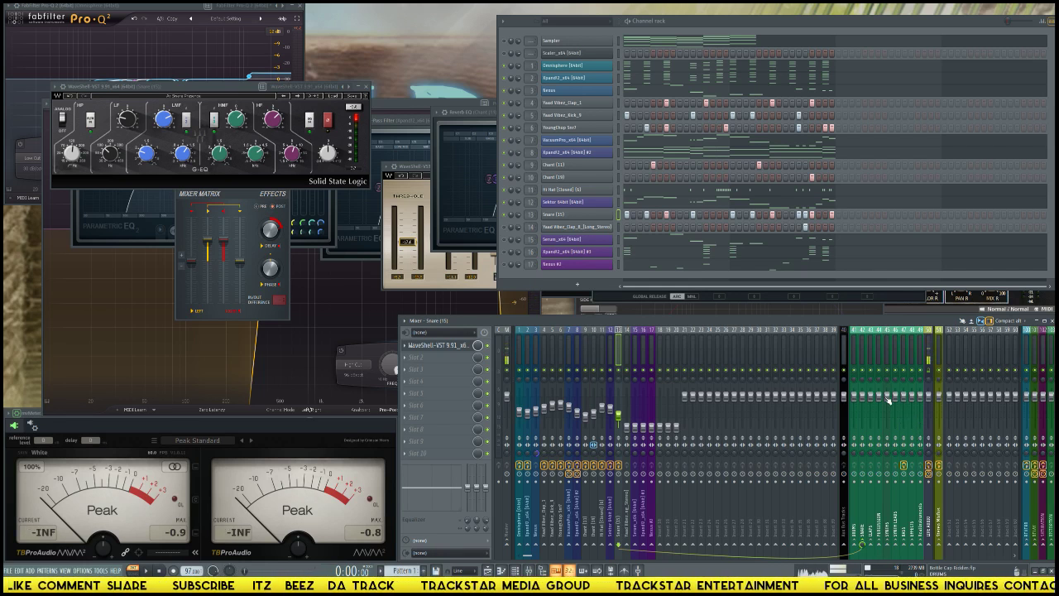
{"action": "key", "text": "space"}
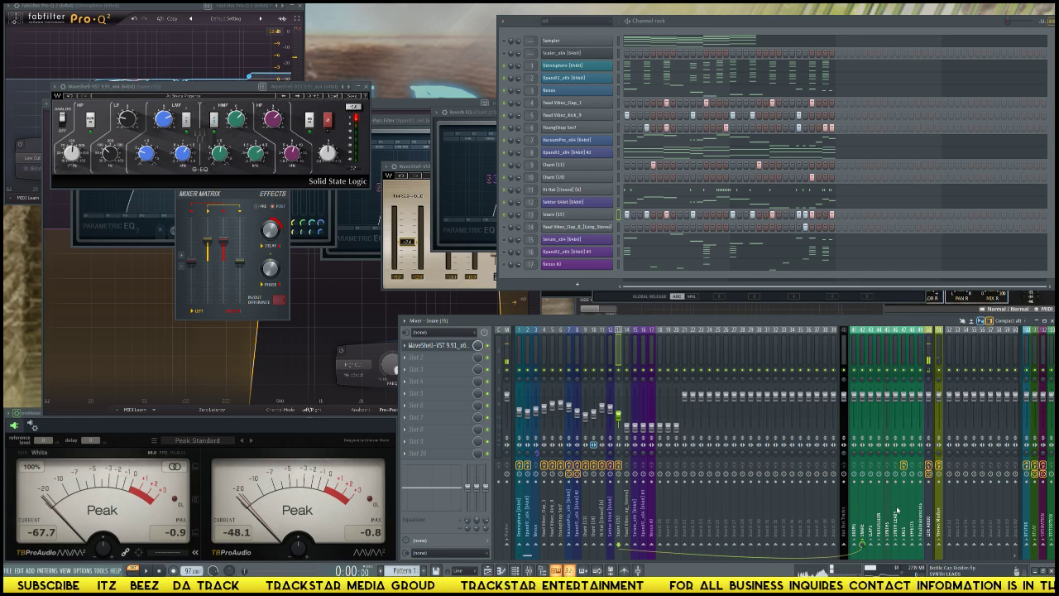
{"action": "left_click", "coordinate": [897, 351]}
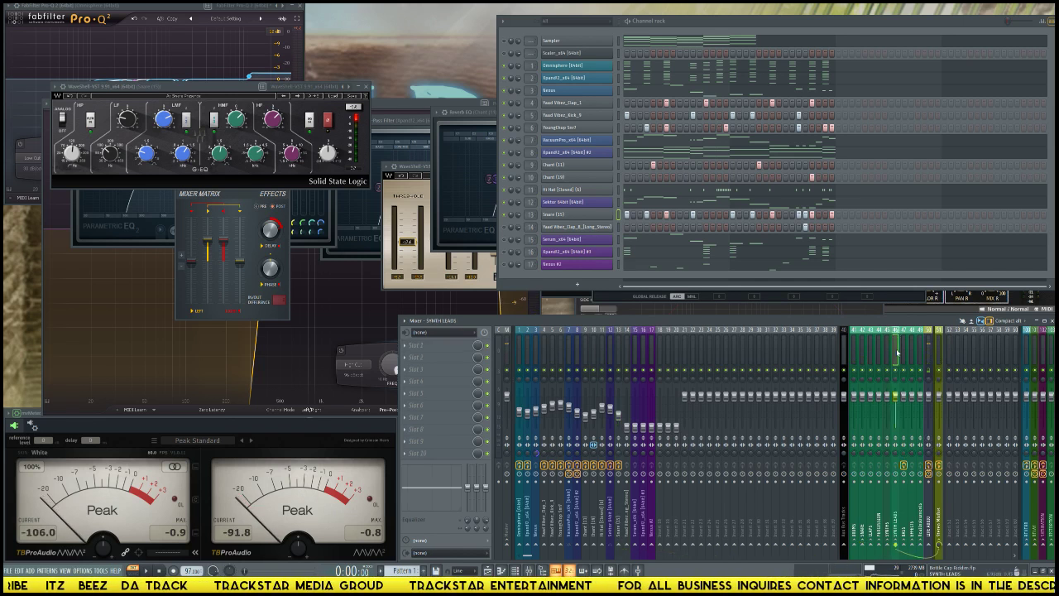
{"action": "key", "text": "space"}
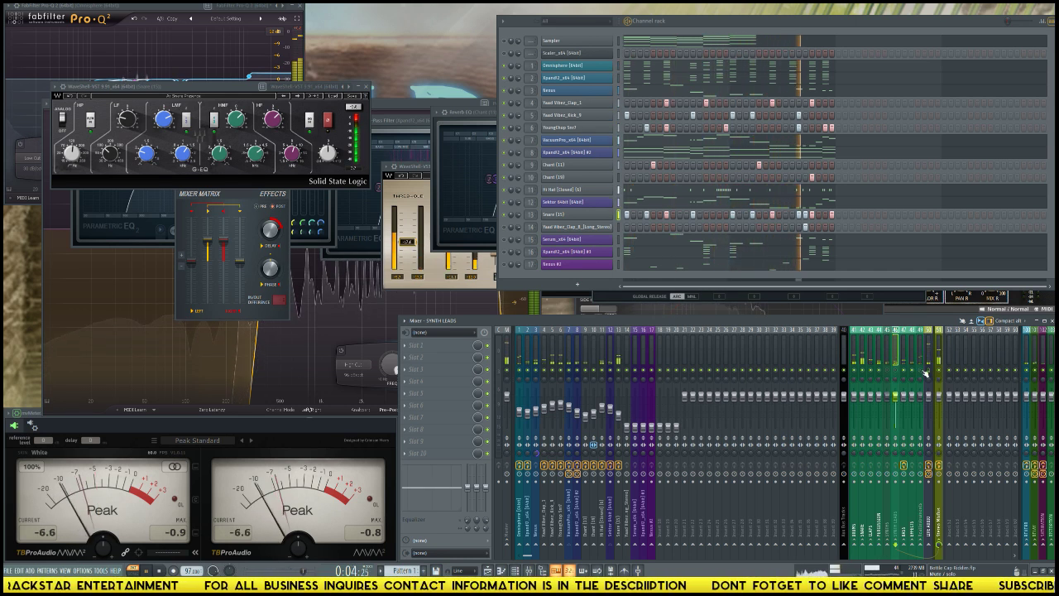
{"action": "key", "text": "space"}
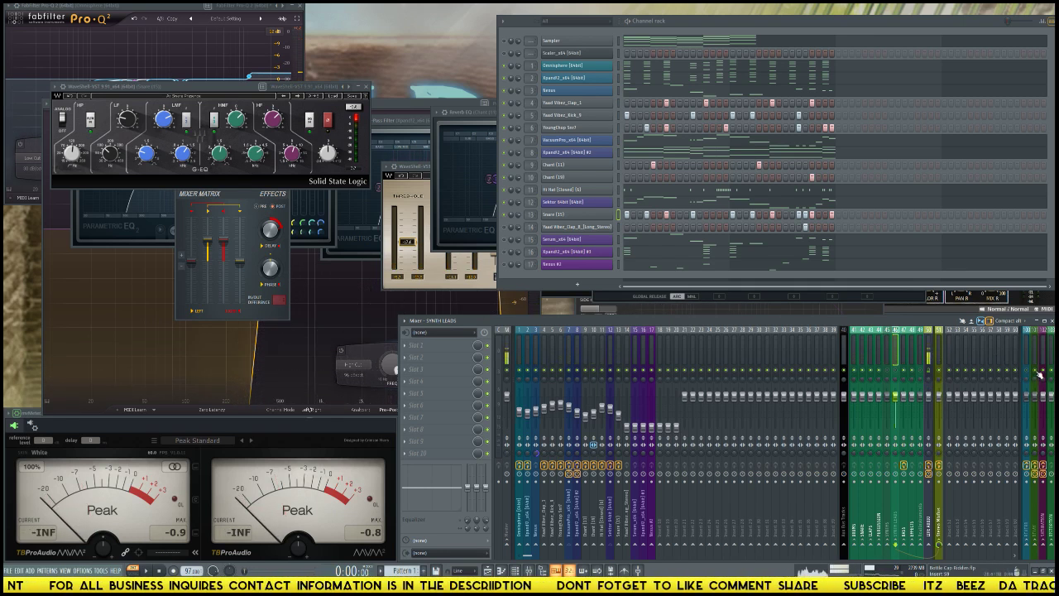
{"action": "key", "text": "space"}
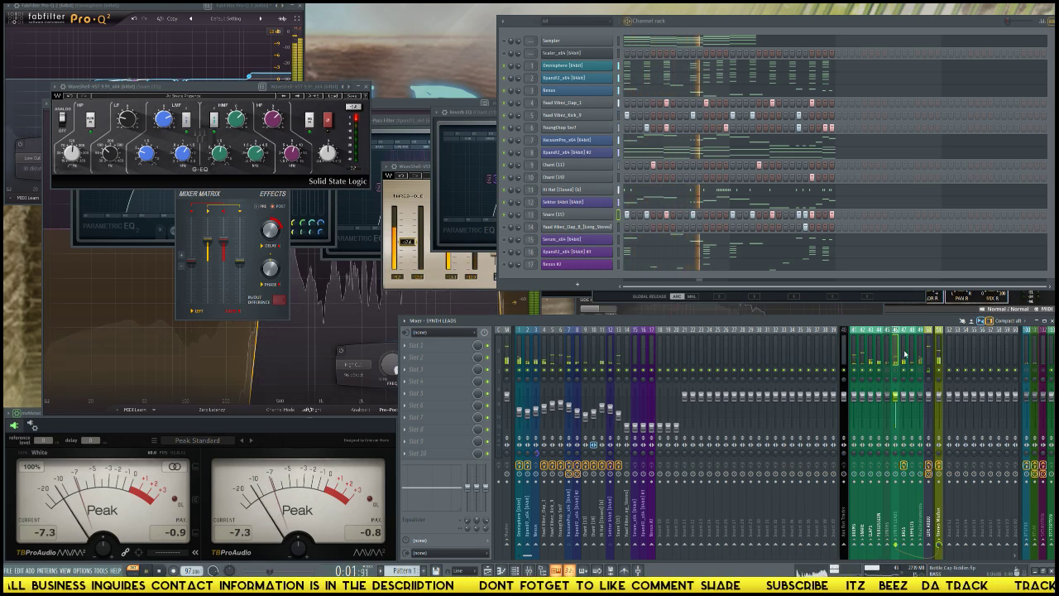
{"action": "key", "text": "space"}
- Select the Xpand!2 track on mixer track 2 and audition the pattern against its level twice
{"action": "left_click", "coordinate": [526, 360]}
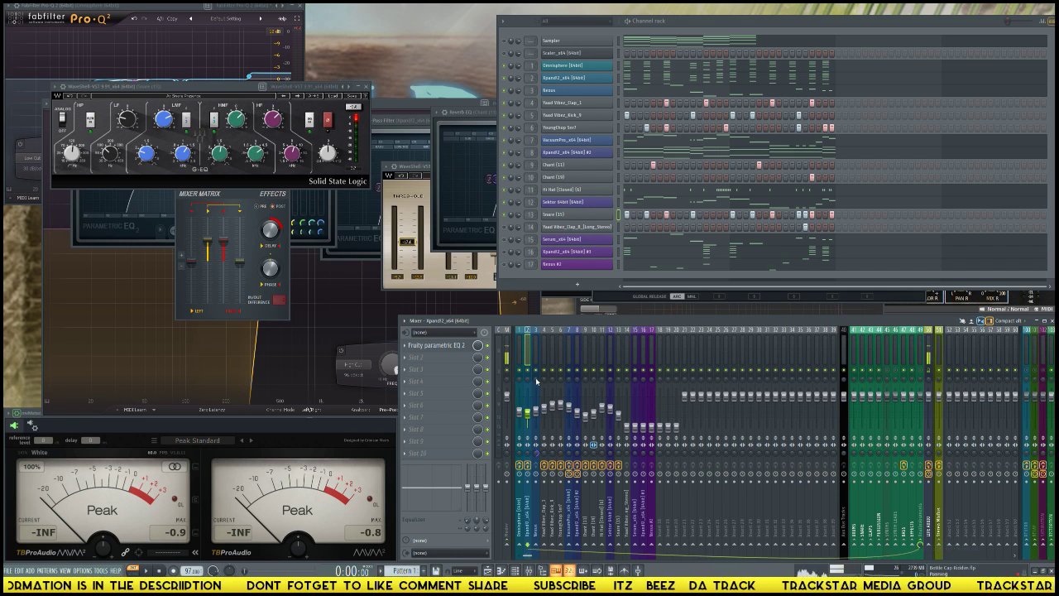
{"action": "left_click", "coordinate": [526, 358]}
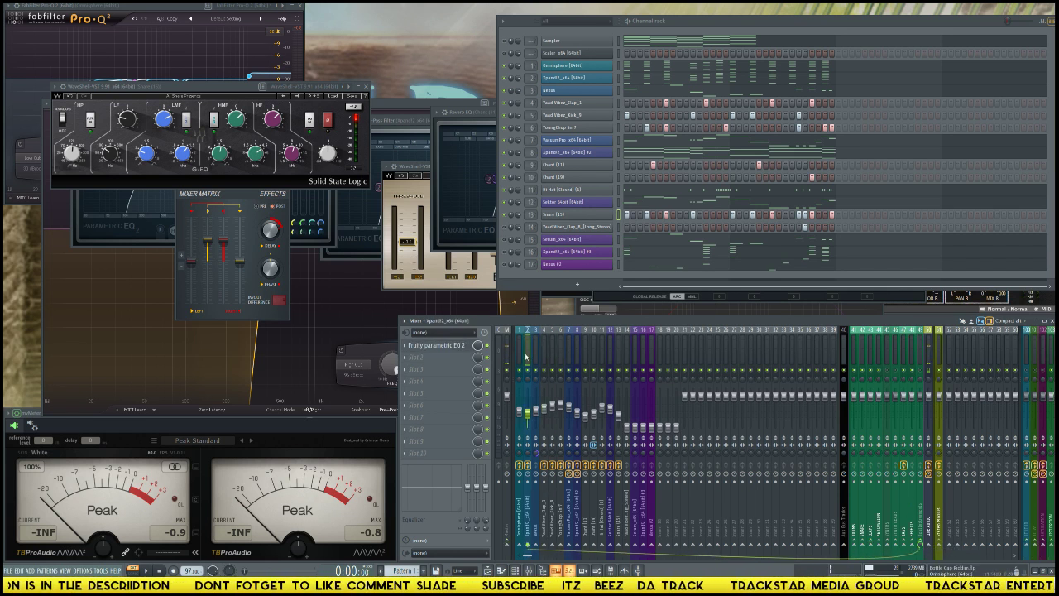
{"action": "left_click_drag", "start_coordinate": [517, 357], "coordinate": [544, 344]}
{"action": "key", "text": "space"}
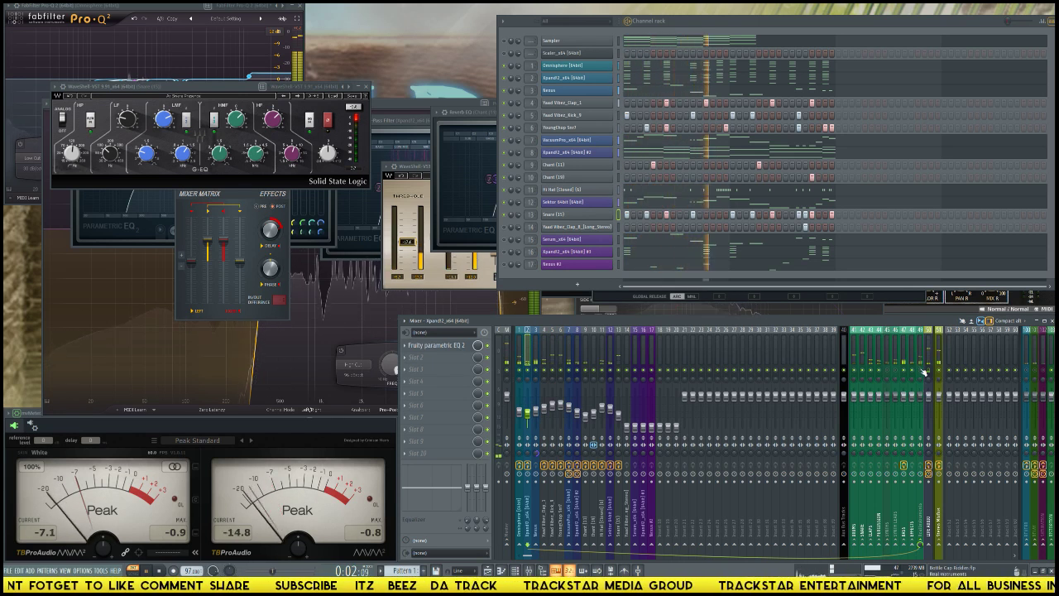
{"action": "key", "text": "space"}
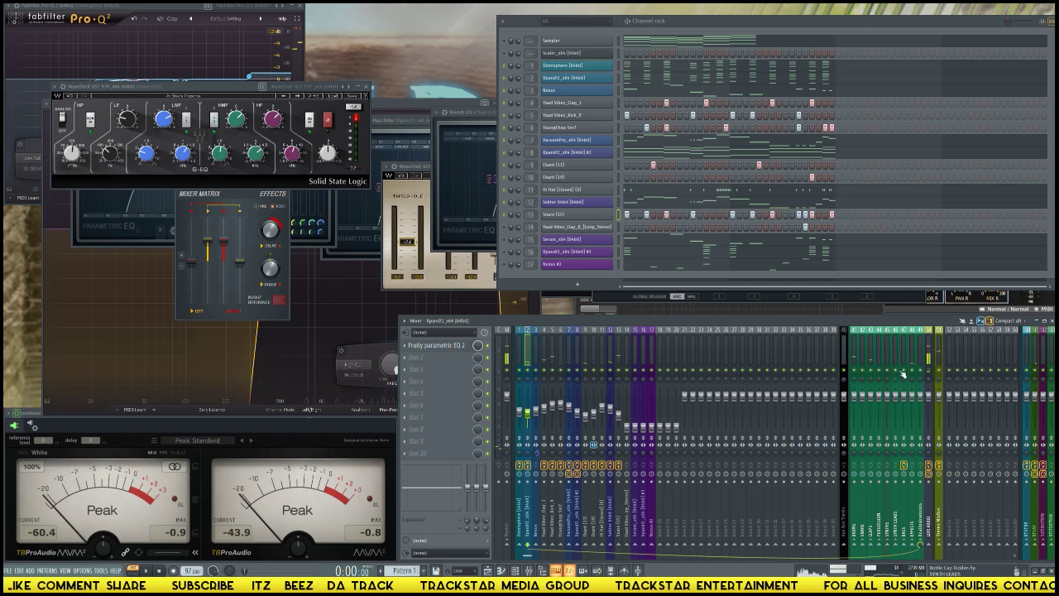
{"action": "key", "text": "space"}
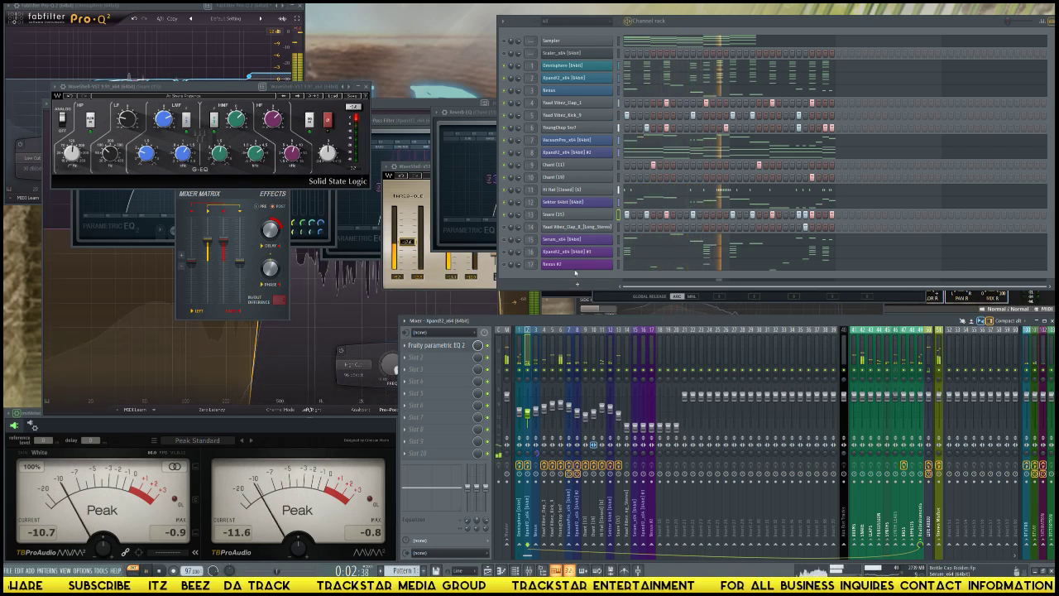
{"action": "key", "text": "space"}
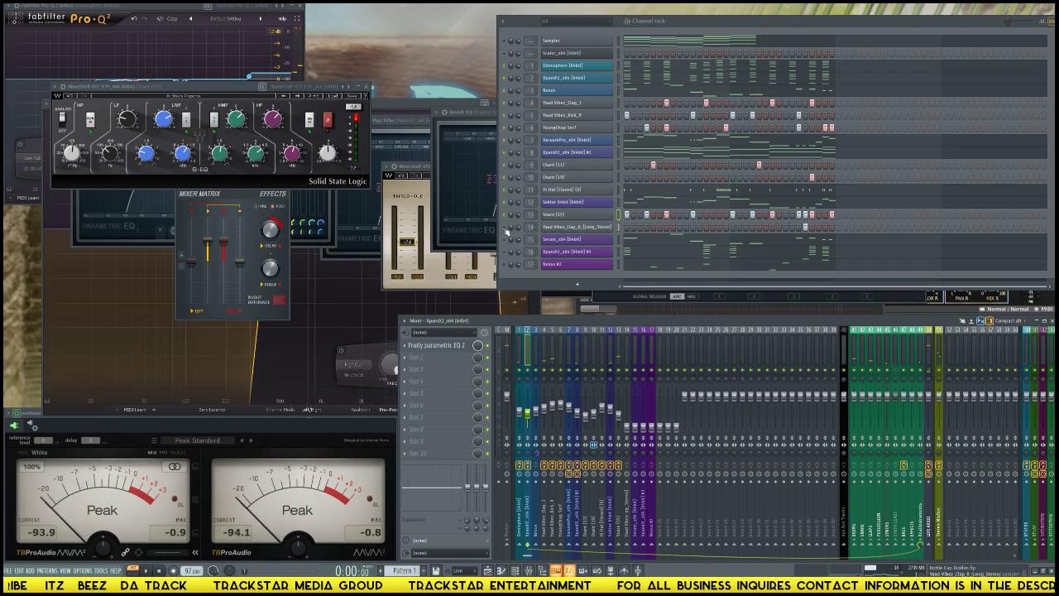
- Raise the long stereo clap's fader on mixer track 14, audition the pattern, and check then close the clap's sampler window
{"action": "left_click", "coordinate": [627, 427]}
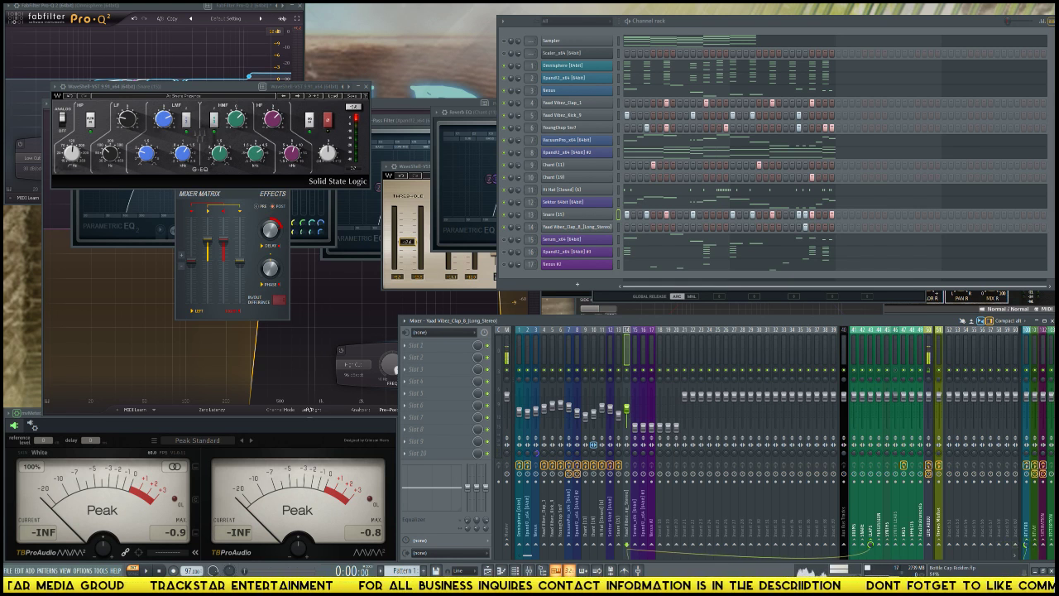
{"action": "key", "text": "space"}
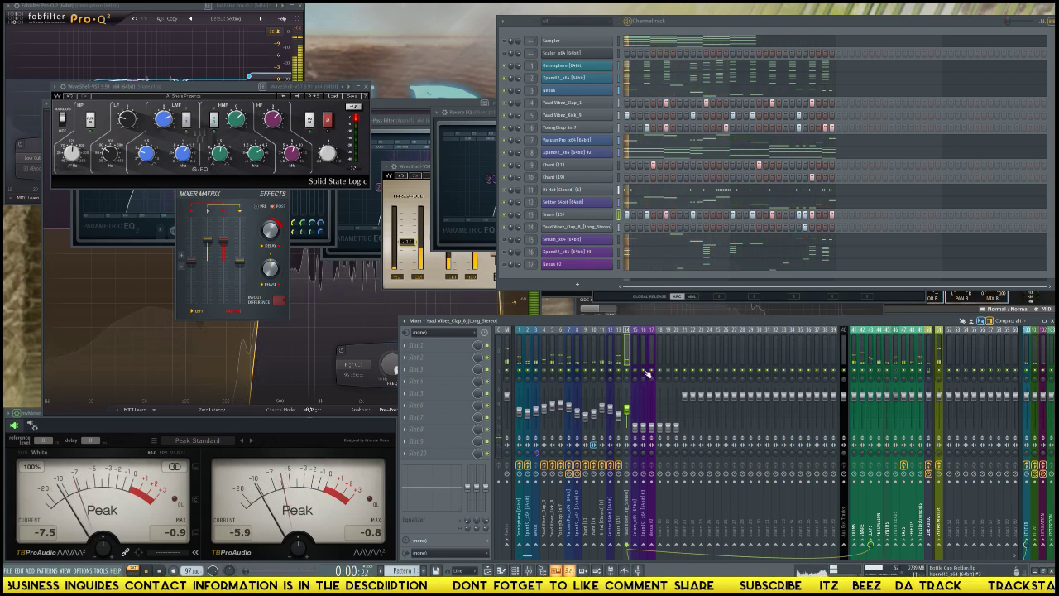
{"action": "left_click", "coordinate": [594, 230]}
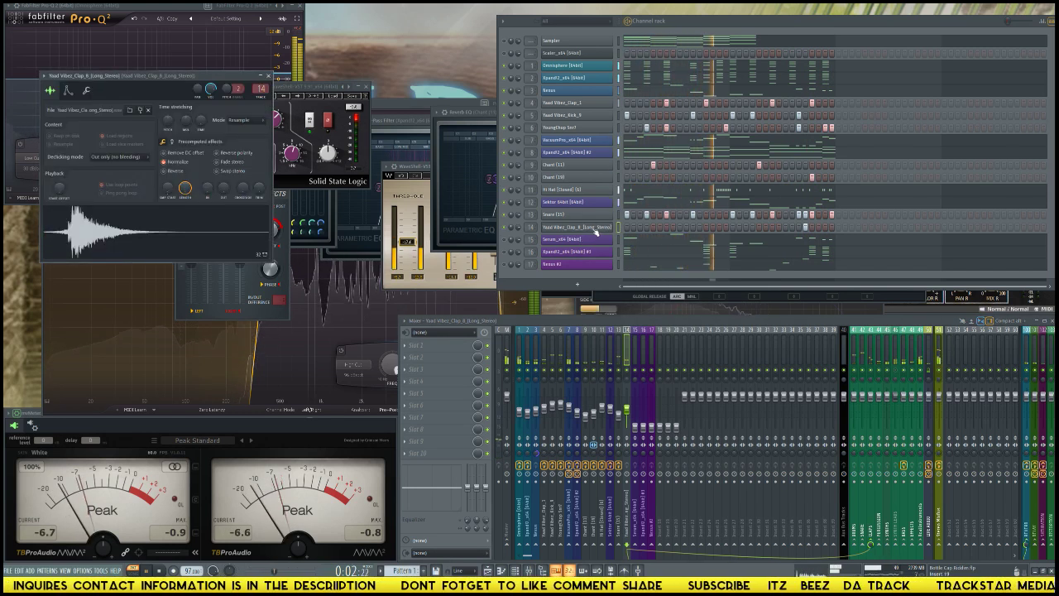
{"action": "left_click", "coordinate": [595, 230]}
{"action": "left_click", "coordinate": [595, 232]}
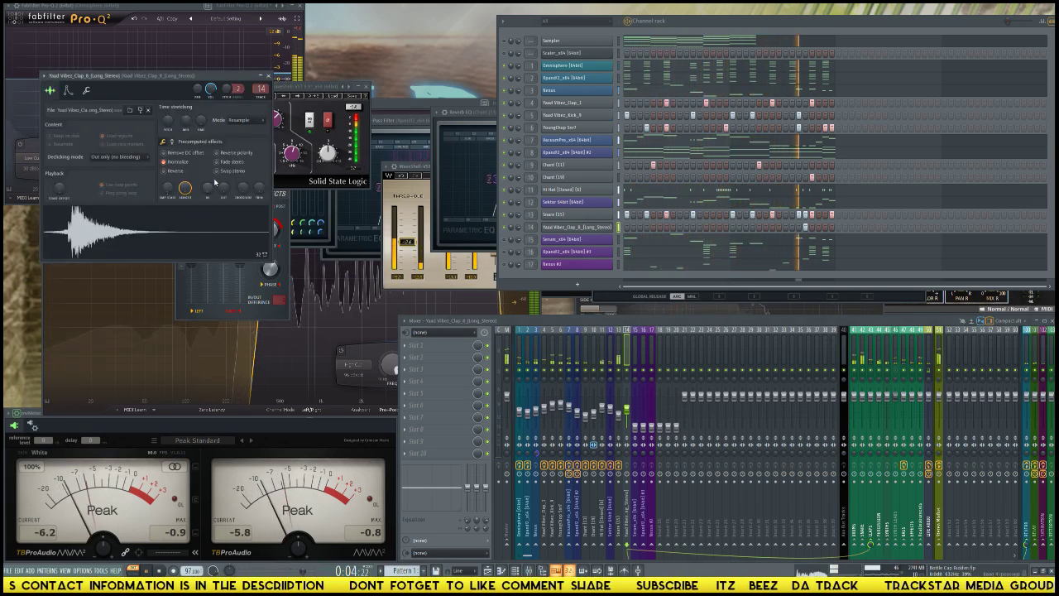
{"action": "left_click_drag", "start_coordinate": [266, 76], "coordinate": [384, 103]}
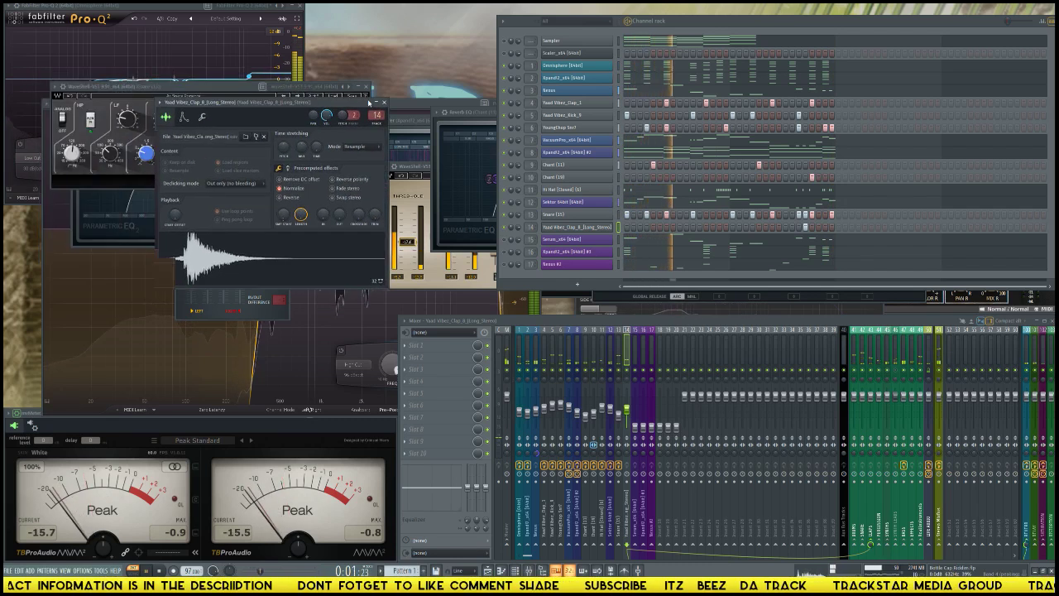
{"action": "left_click", "coordinate": [384, 103]}
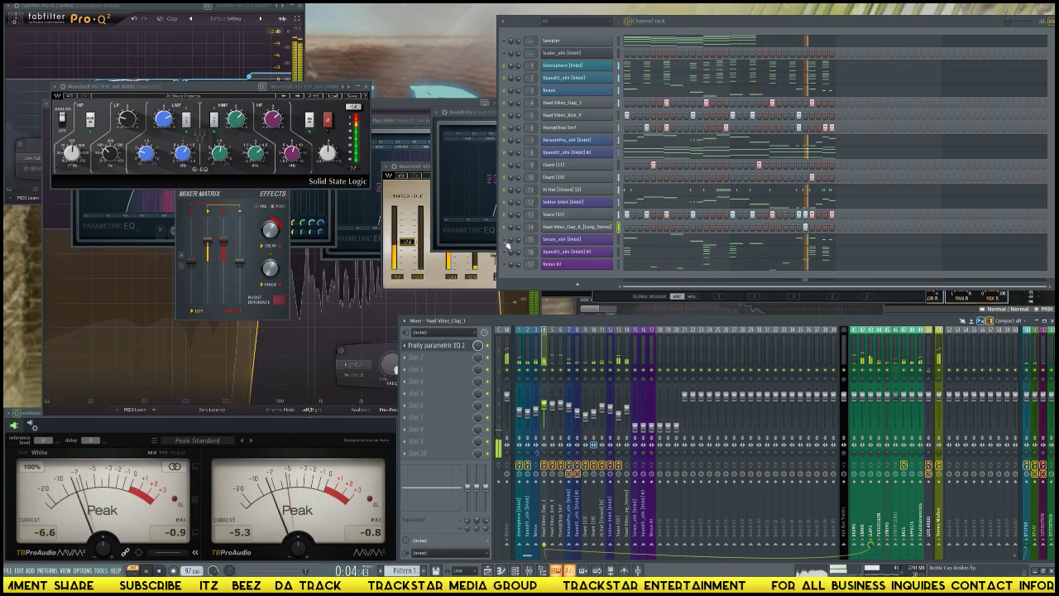
{"action": "key", "text": "space"}
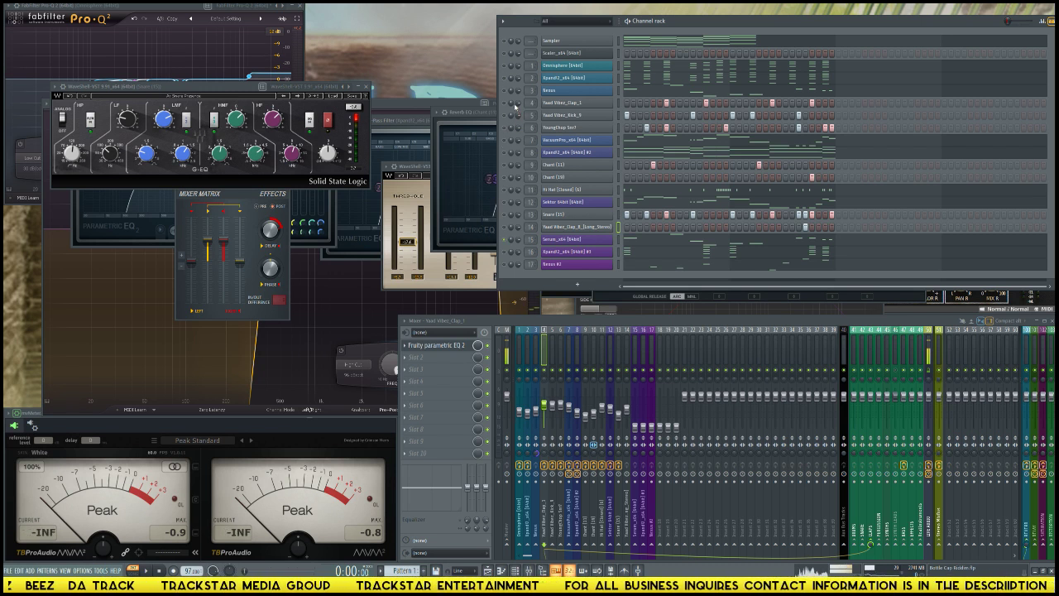
- Open the Serum instrument, move its window clear of the mixer, raise the Serum fader on mixer track 15, and audition it
{"action": "left_click", "coordinate": [562, 91]}
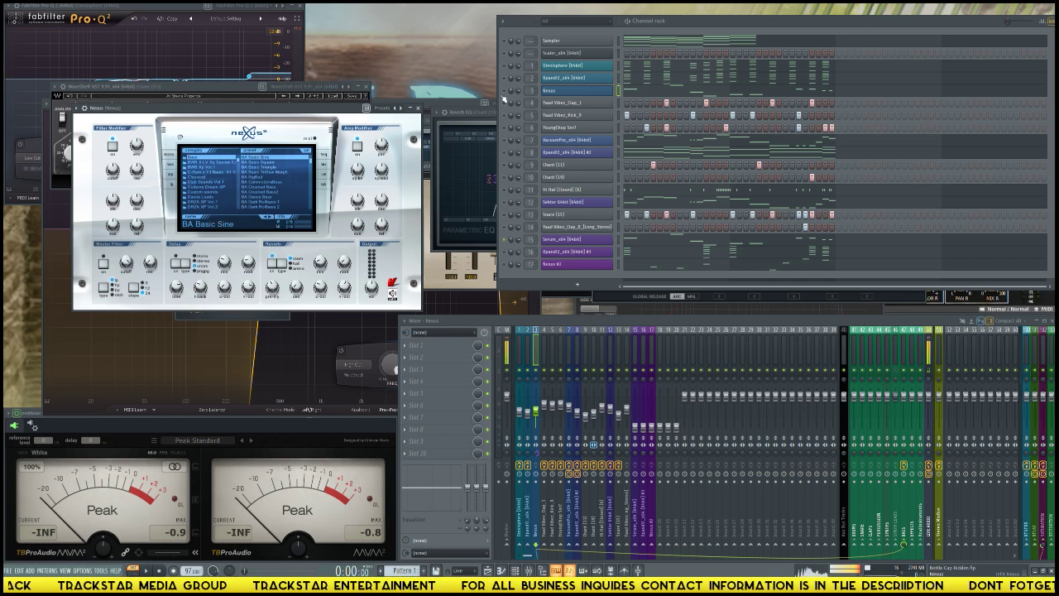
{"action": "left_click", "coordinate": [560, 239]}
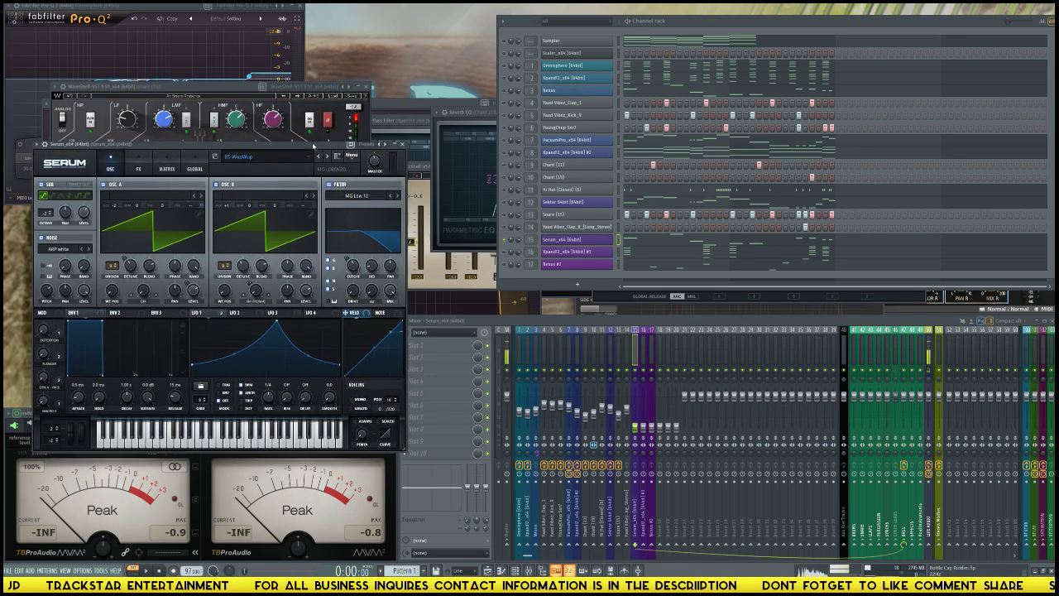
{"action": "left_click_drag", "start_coordinate": [313, 150], "coordinate": [344, 60]}
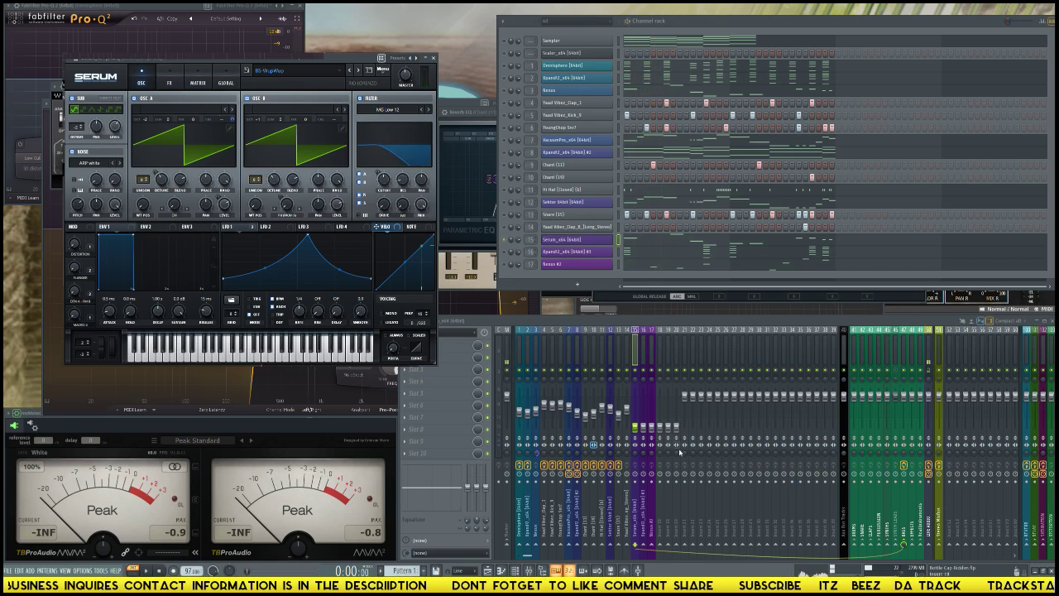
{"action": "key", "text": "space"}
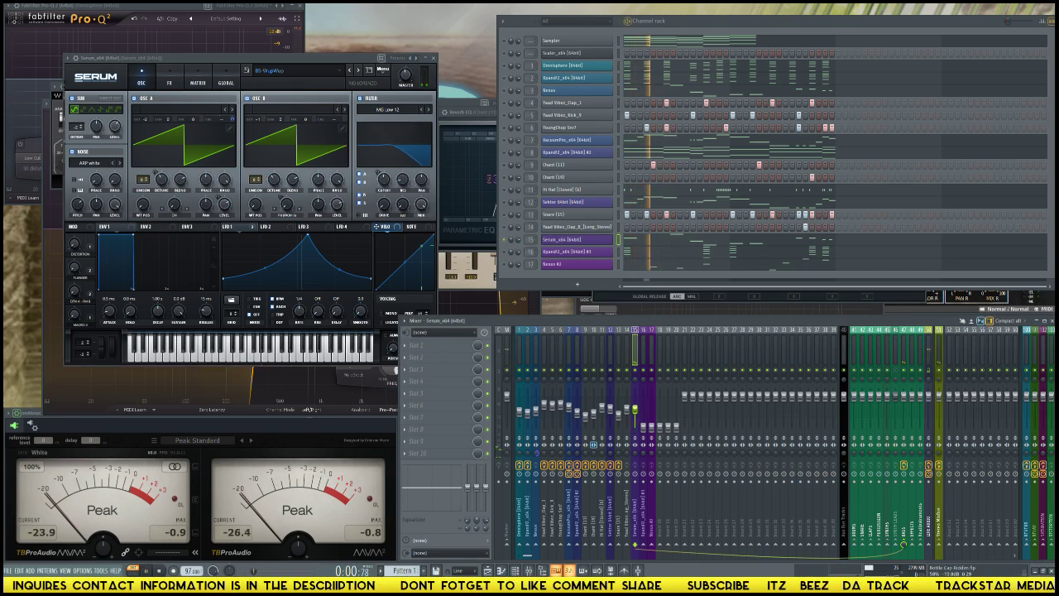
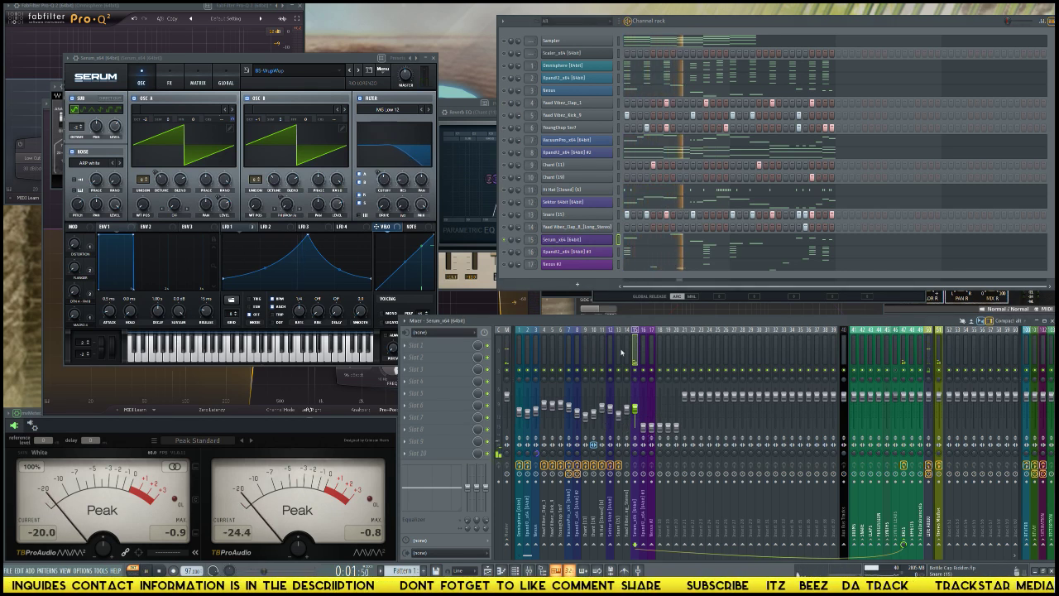
- Load the stereo FabFilter Pro-Q 2 equalizer on the Serum mixer track and enlarge it to full screen
{"action": "left_click", "coordinate": [412, 353]}
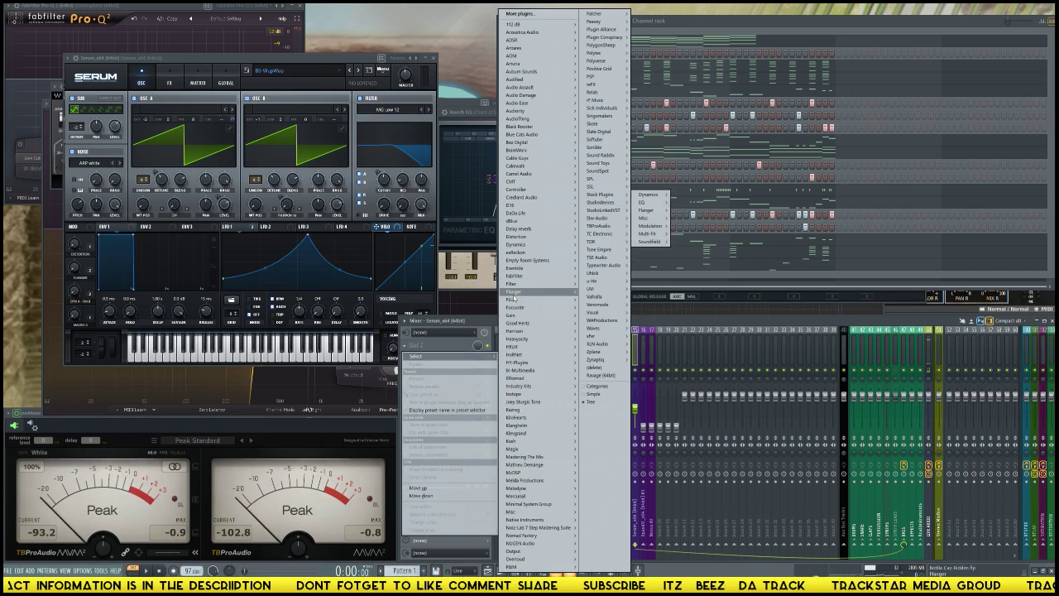
{"action": "mouse_move", "coordinate": [517, 275]}
{"action": "mouse_move", "coordinate": [594, 284]}
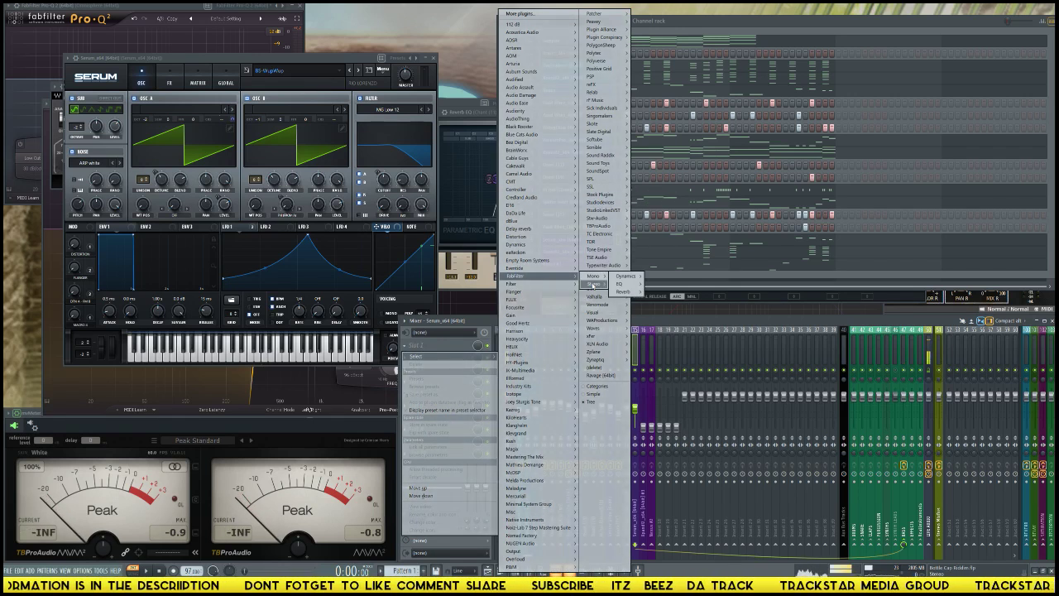
{"action": "mouse_move", "coordinate": [625, 300]}
{"action": "left_click", "coordinate": [668, 304]}
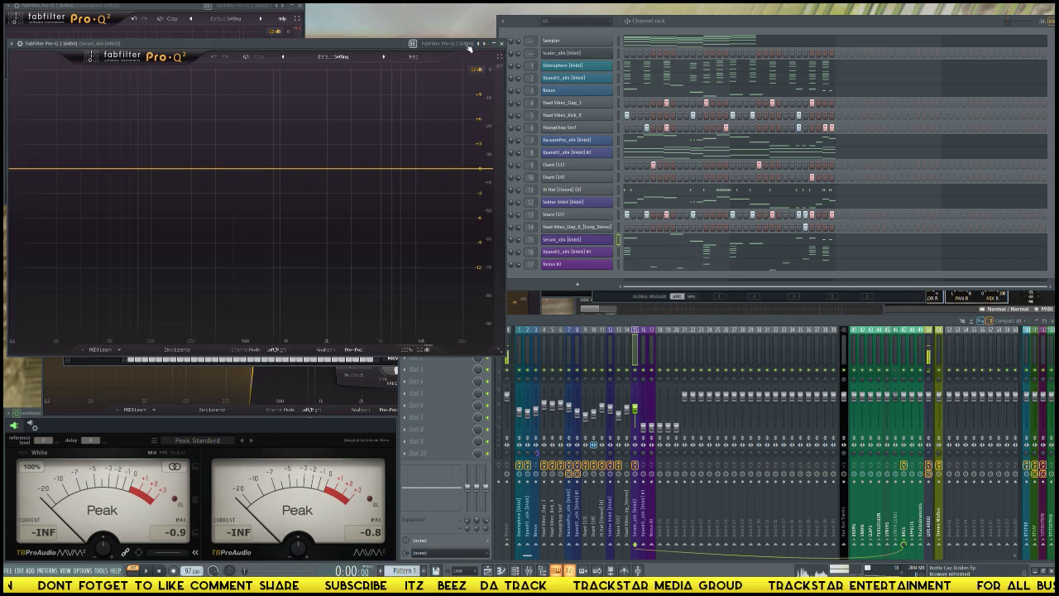
{"action": "left_click", "coordinate": [494, 45]}
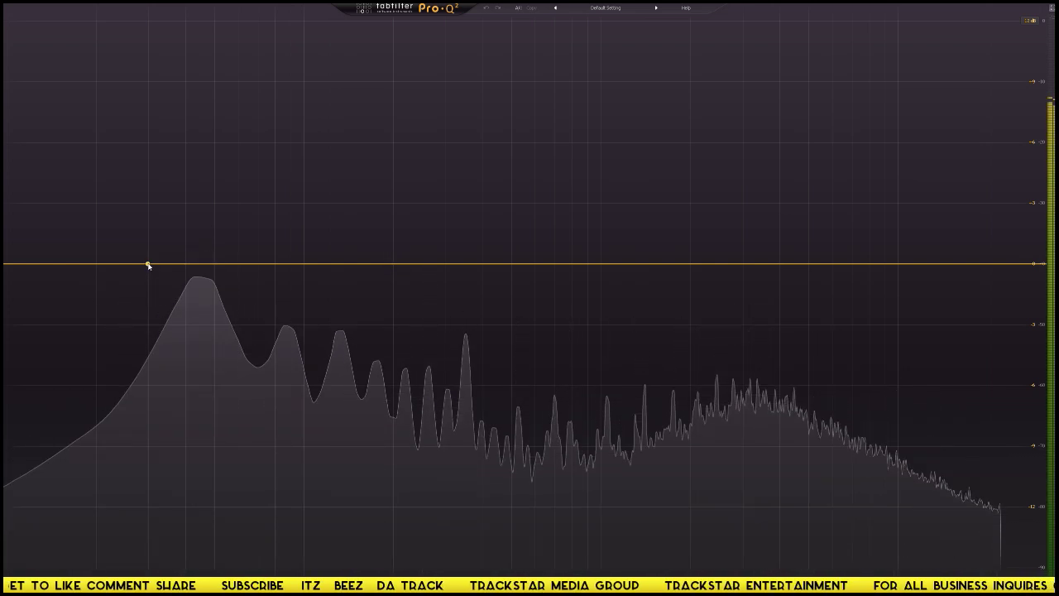
- Add a band at about 28 Hz in the Serum equalizer and change its shape to Low Cut
{"action": "left_click_drag", "start_coordinate": [146, 263], "coordinate": [141, 273]}
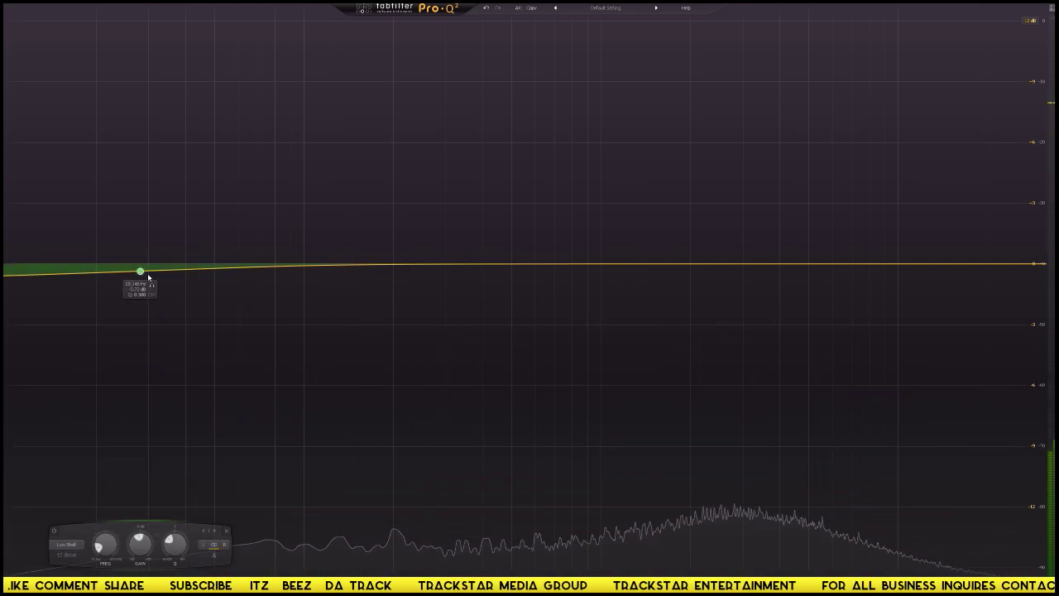
{"action": "right_click", "coordinate": [140, 273]}
{"action": "mouse_move", "coordinate": [190, 306]}
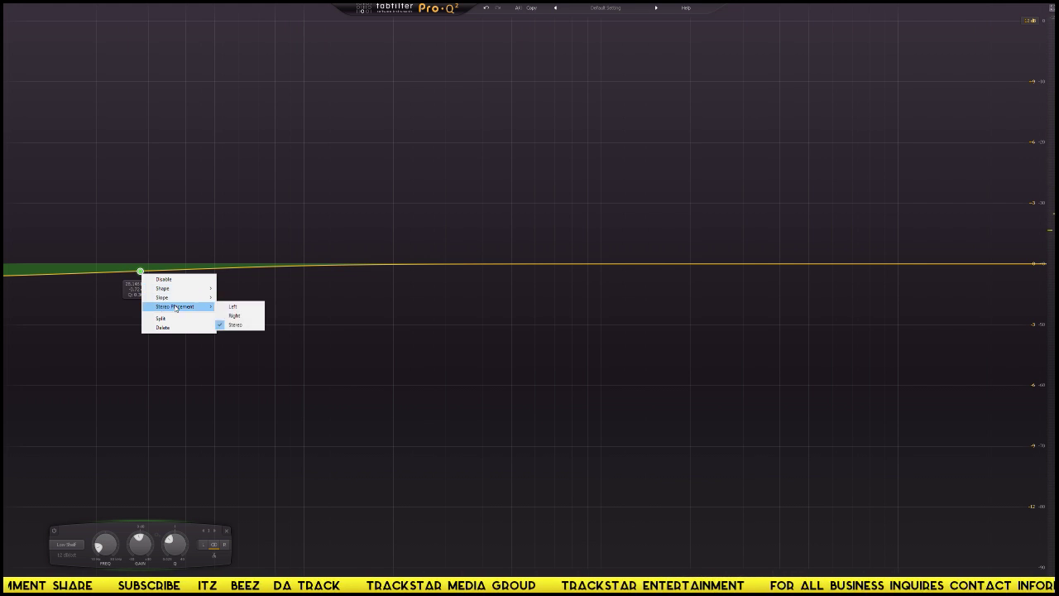
{"action": "left_click", "coordinate": [111, 303]}
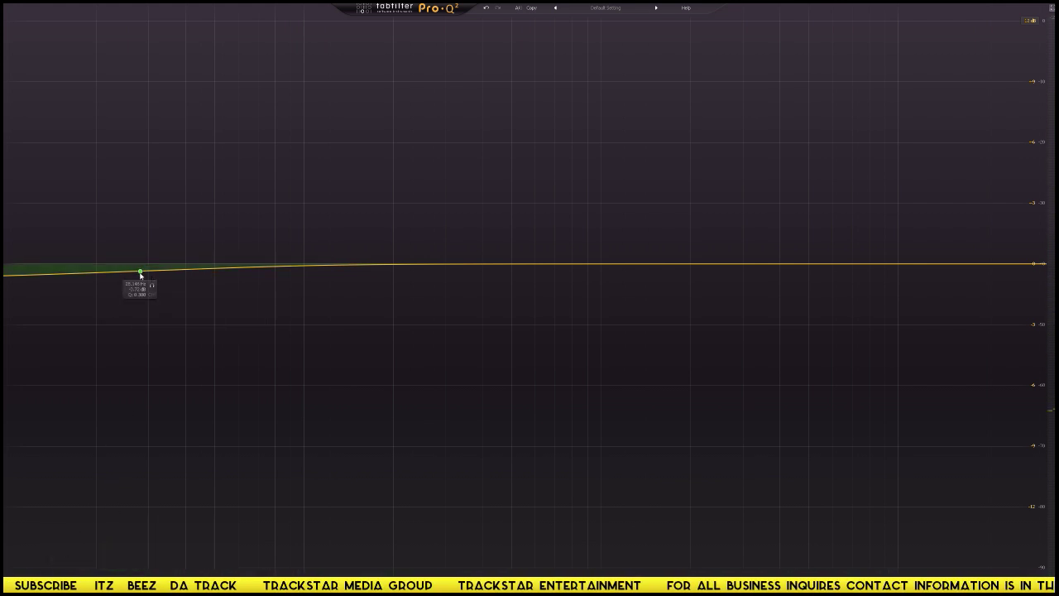
{"action": "left_click", "coordinate": [66, 544]}
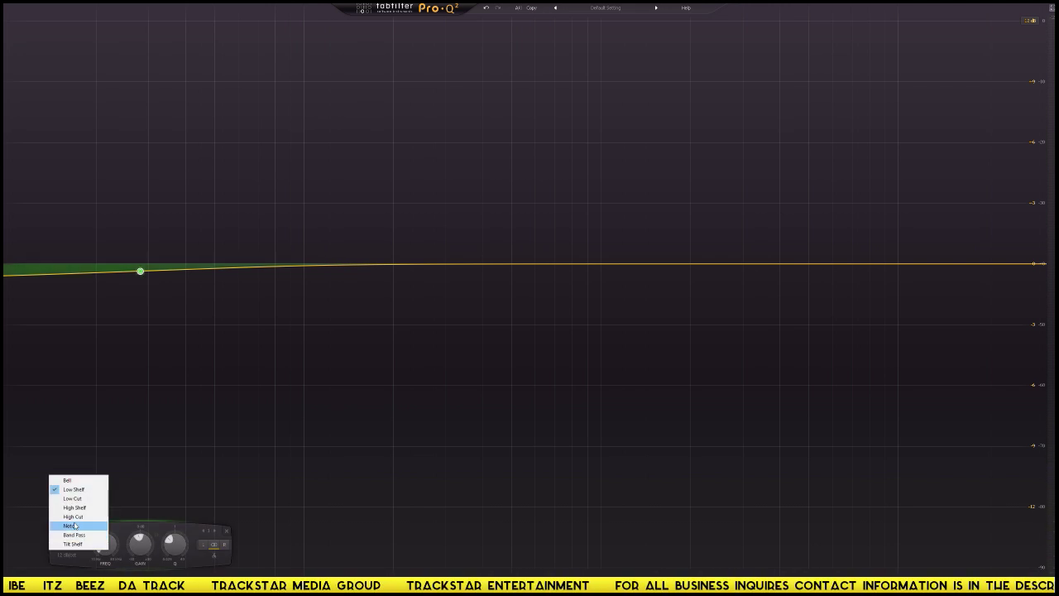
{"action": "left_click", "coordinate": [72, 498]}
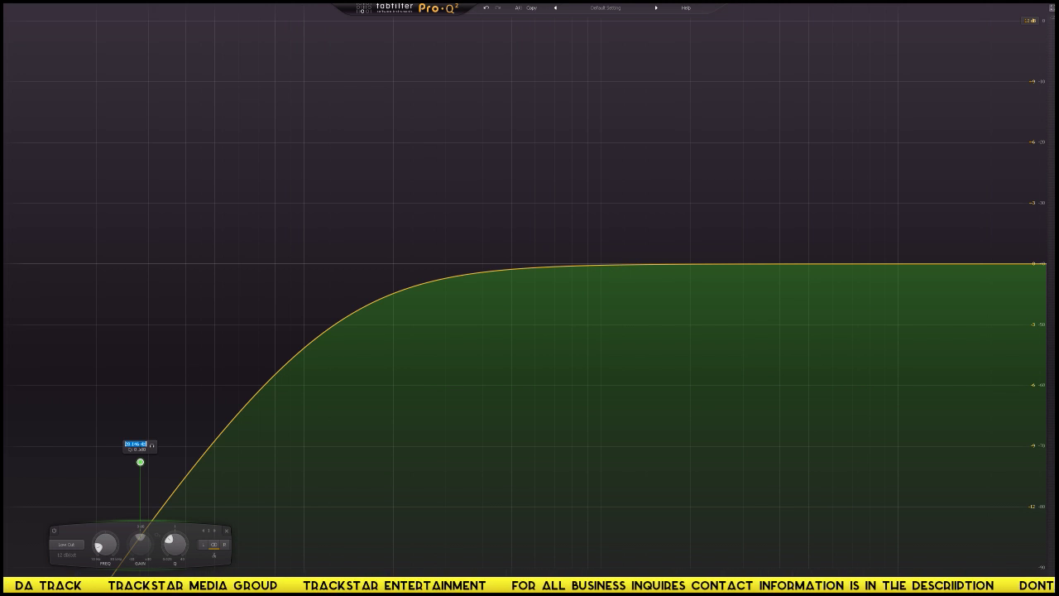
- Move the low cut to about 100 Hz, steepen its slope to 96 dB/oct, and set its Q to 1
{"action": "left_click_drag", "start_coordinate": [140, 462], "coordinate": [303, 461]}
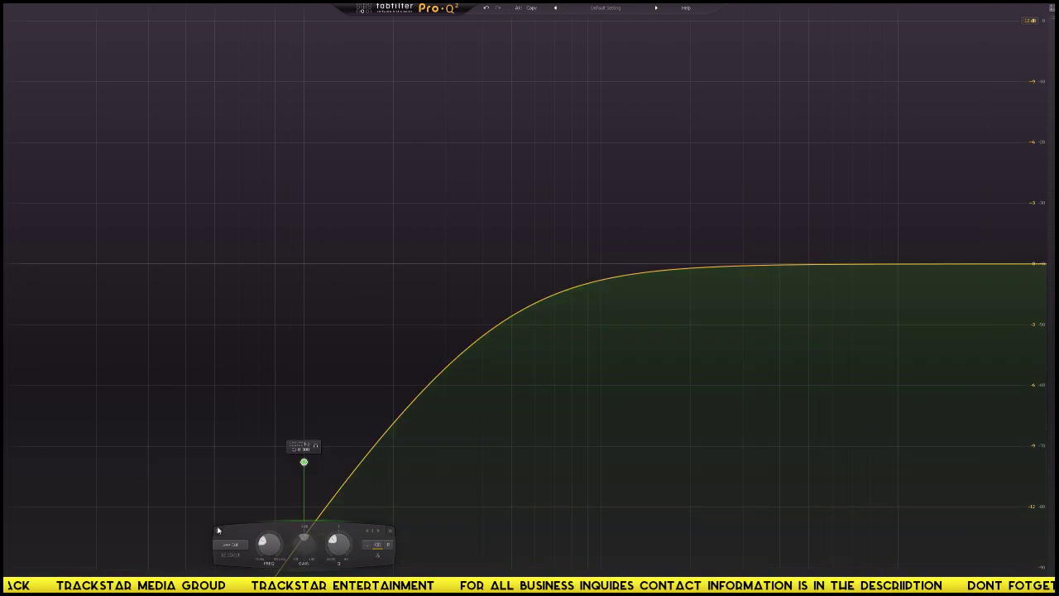
{"action": "left_click", "coordinate": [230, 554]}
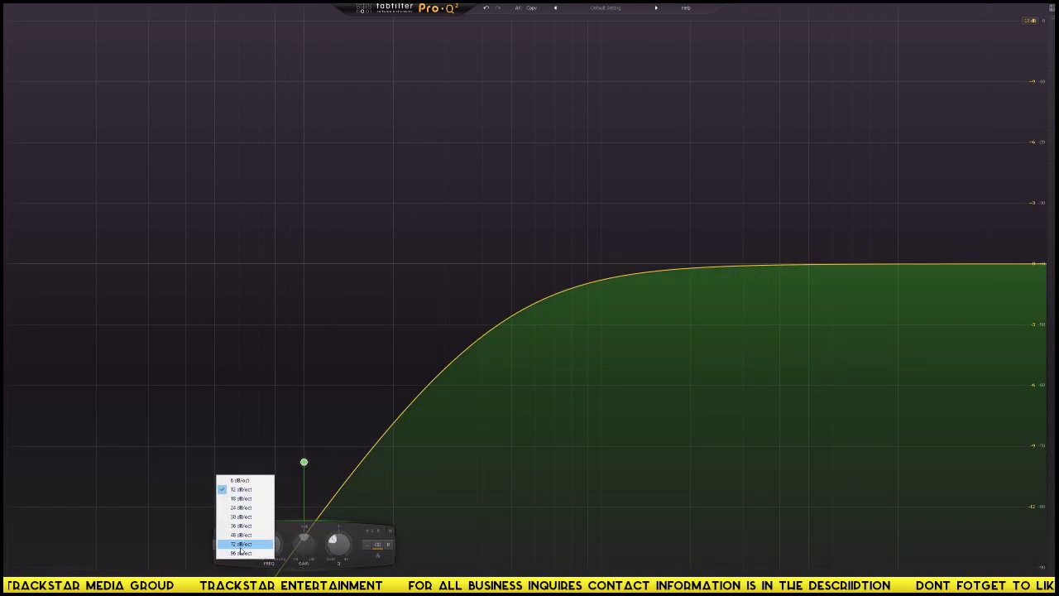
{"action": "left_click", "coordinate": [240, 553]}
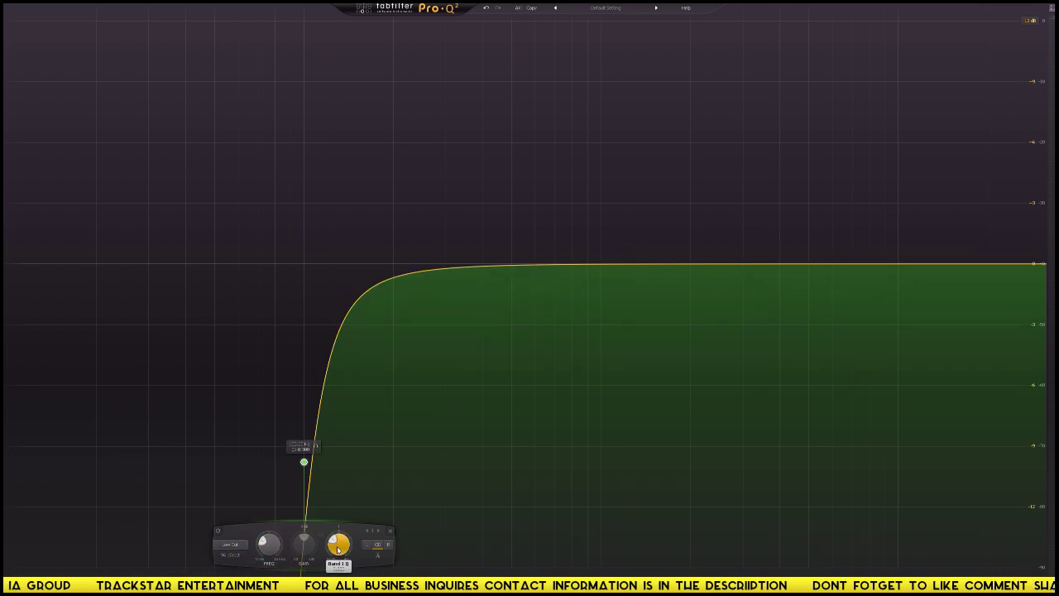
{"action": "left_click_drag", "start_coordinate": [338, 544], "coordinate": [339, 497]}
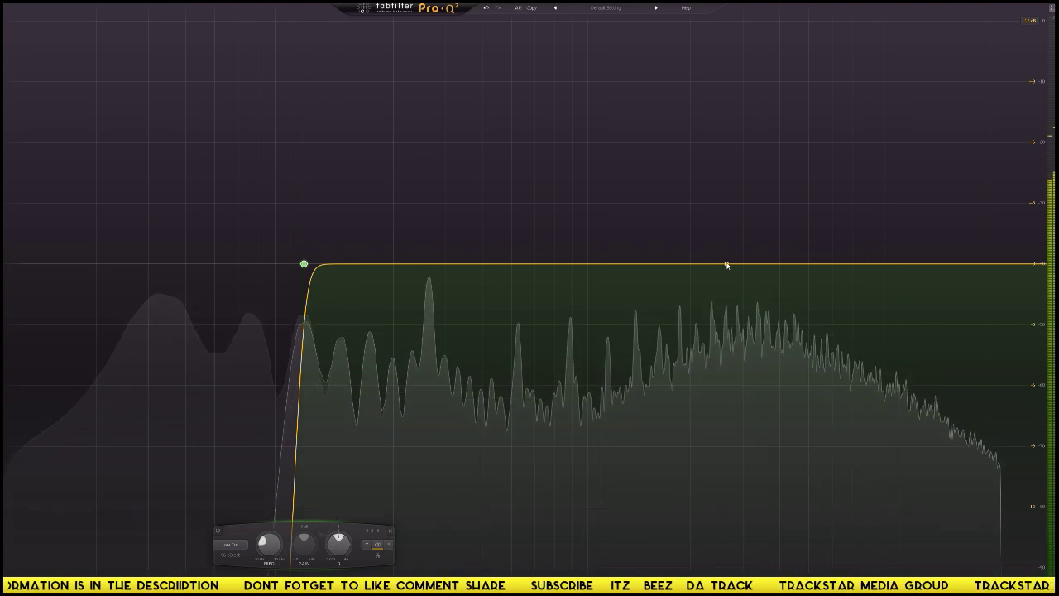
- Add a bell band at about 4 kHz, toggle its bypass, and set its gain to 0 dB
{"action": "left_click_drag", "start_coordinate": [726, 263], "coordinate": [778, 240]}
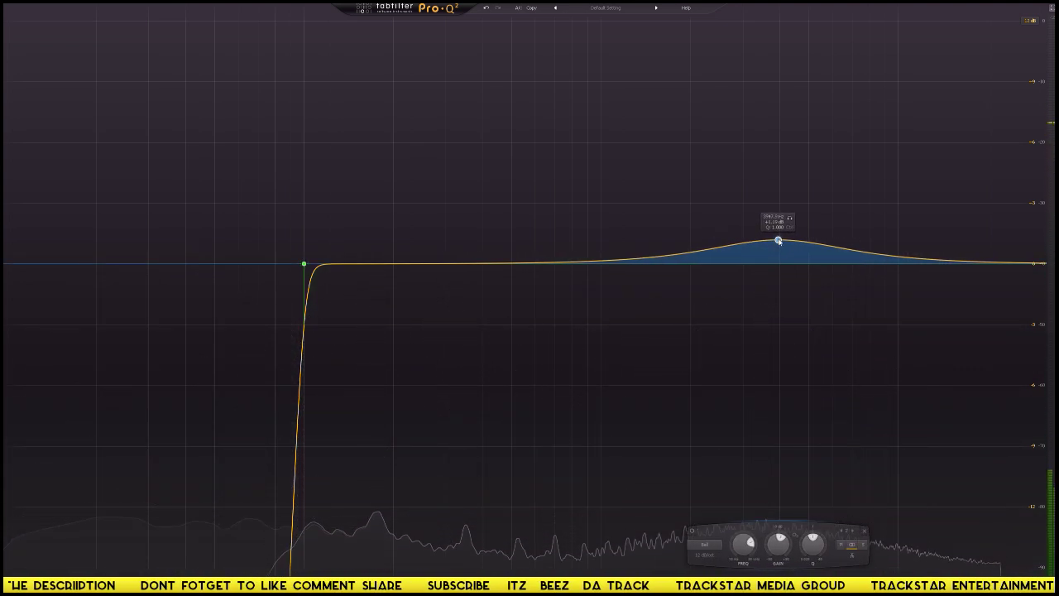
{"action": "right_click", "coordinate": [778, 240]}
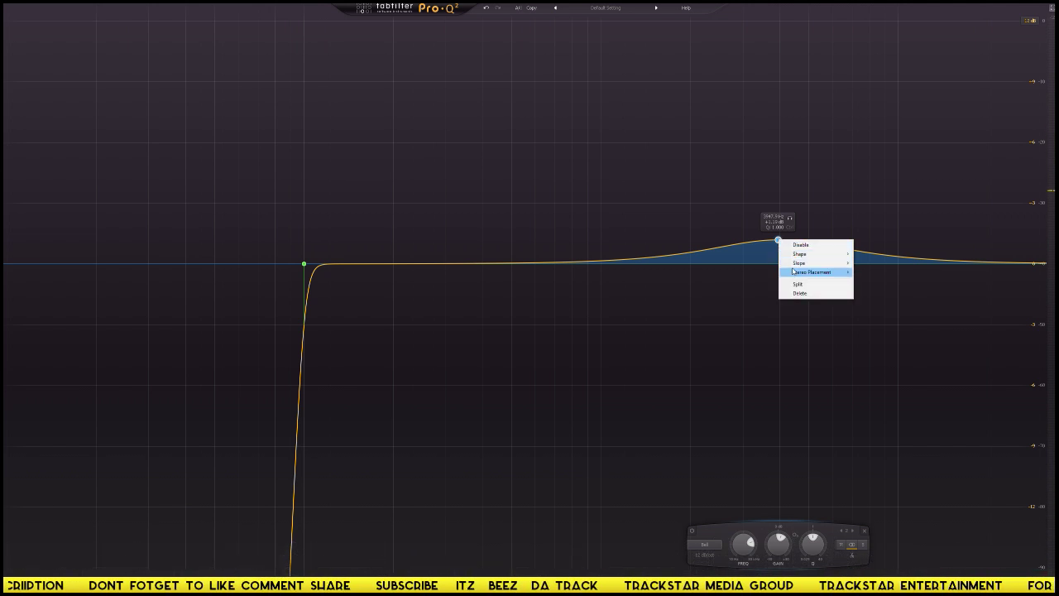
{"action": "left_click", "coordinate": [778, 242]}
{"action": "left_click", "coordinate": [779, 241], "text": "alt"}
{"action": "left_click", "coordinate": [778, 242], "text": "alt"}
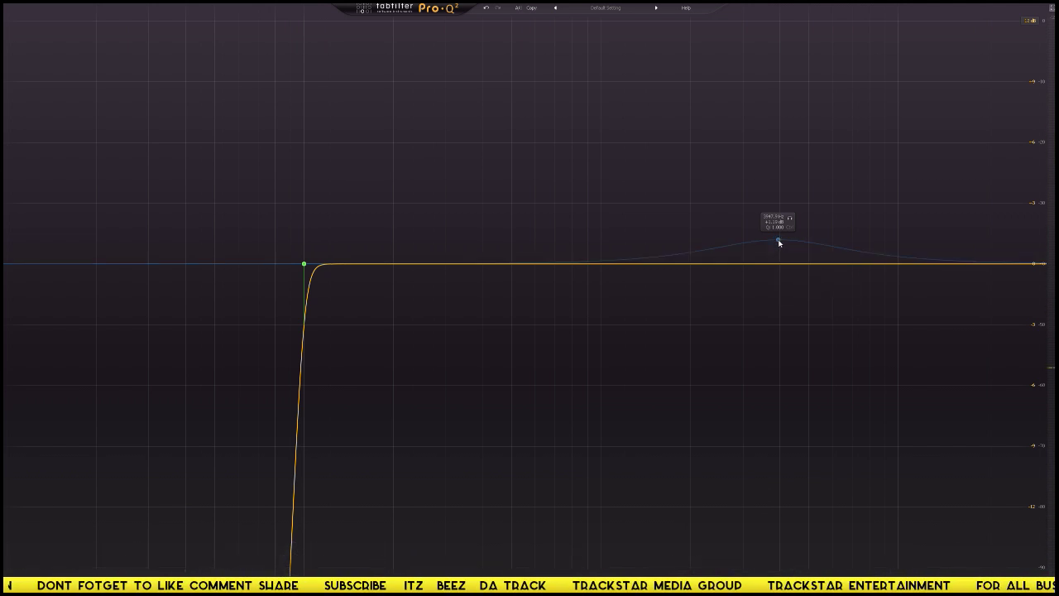
{"action": "left_click", "coordinate": [779, 242], "text": "alt"}
{"action": "double_click", "coordinate": [779, 242]}
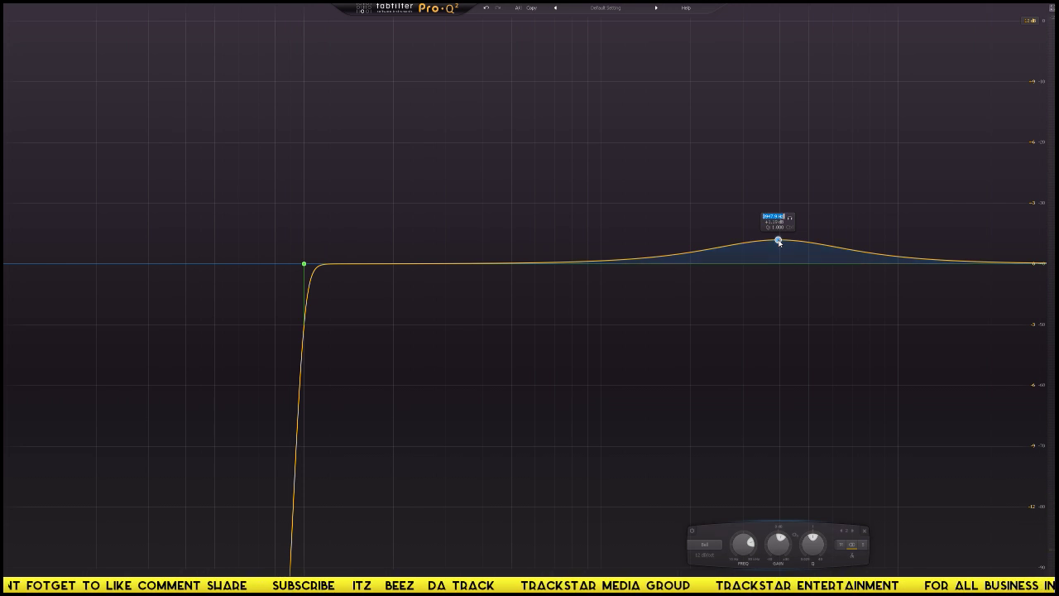
{"action": "key", "text": "Tab"}
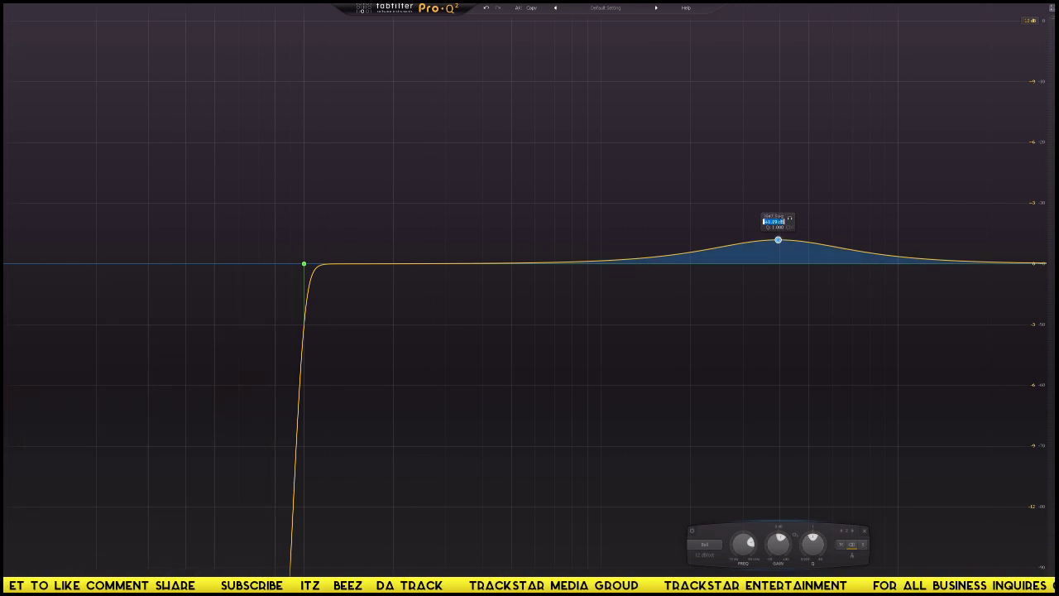
{"action": "type", "text": "0"}
{"action": "key", "text": "Return"}
- Split the 4 kHz band into mid and side, raise the side band slightly, and set its slope to 96 dB/oct
{"action": "right_click", "coordinate": [779, 263]}
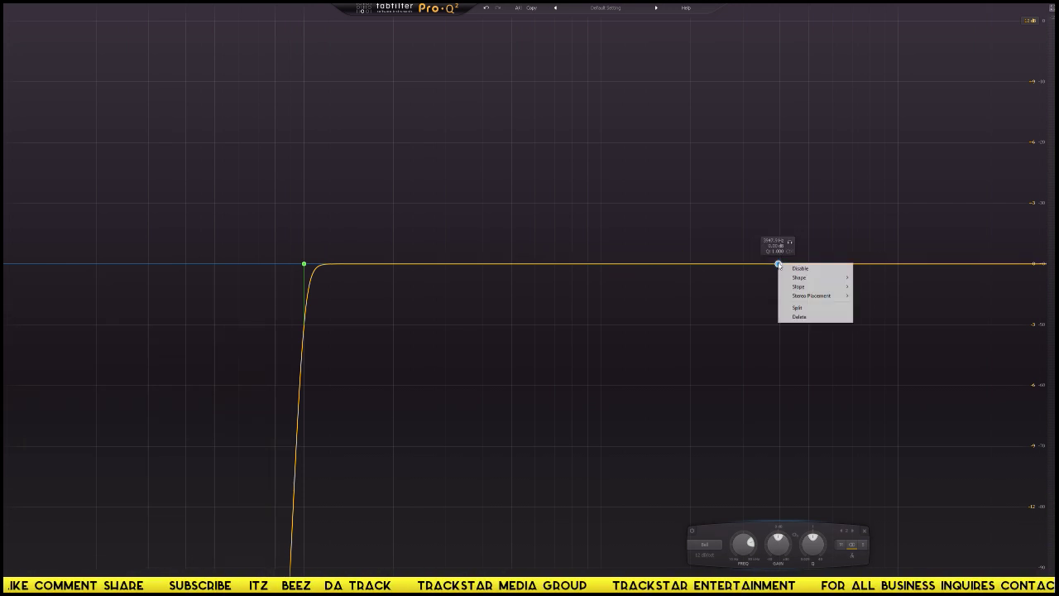
{"action": "left_click", "coordinate": [796, 307]}
{"action": "left_click_drag", "start_coordinate": [787, 265], "coordinate": [786, 258]}
{"action": "right_click", "coordinate": [785, 259]}
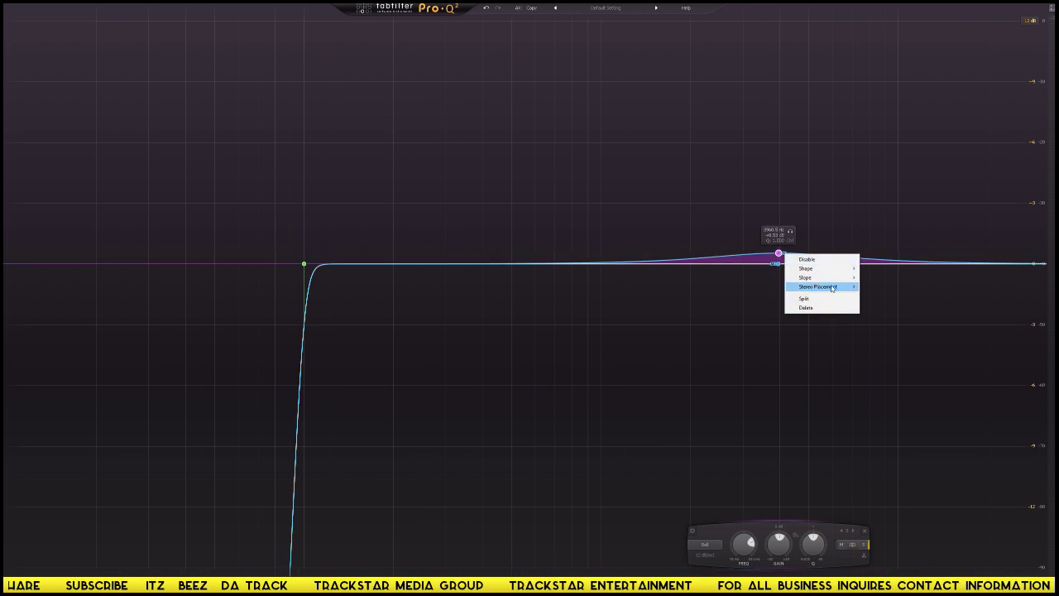
{"action": "mouse_move", "coordinate": [854, 279]}
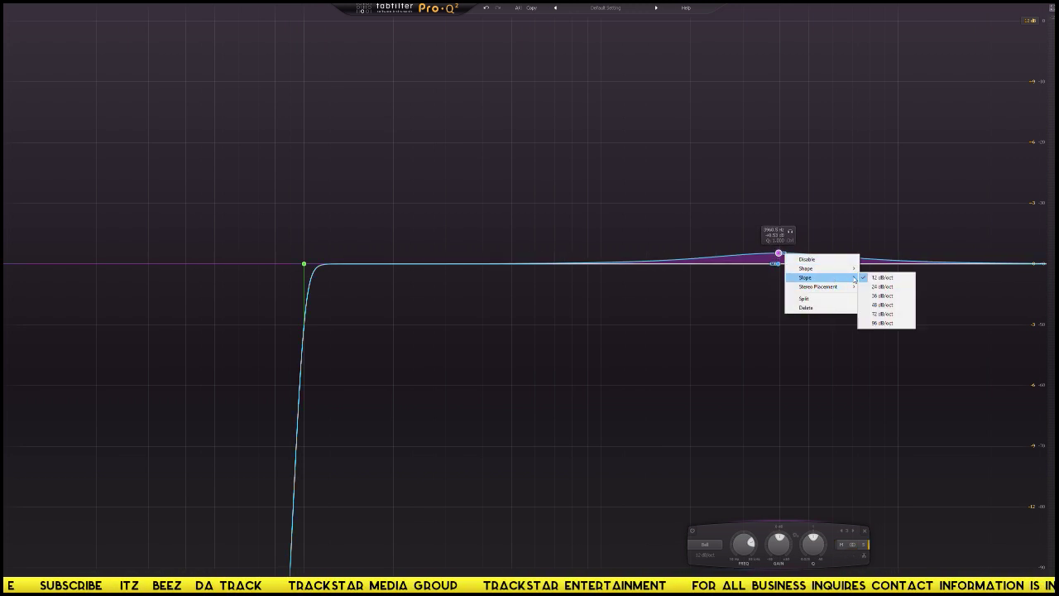
{"action": "left_click", "coordinate": [881, 323]}
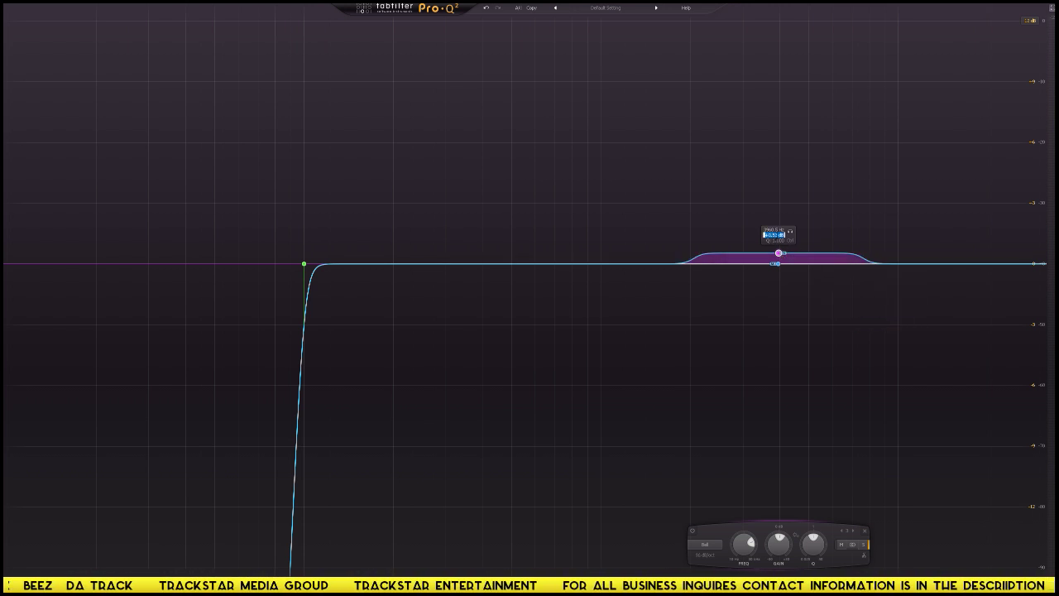
- Set the side band's gain to 2 dB and audition the Serum sound
{"action": "type", "text": "2"}
{"action": "key", "text": "Return"}
{"action": "key", "text": "space"}
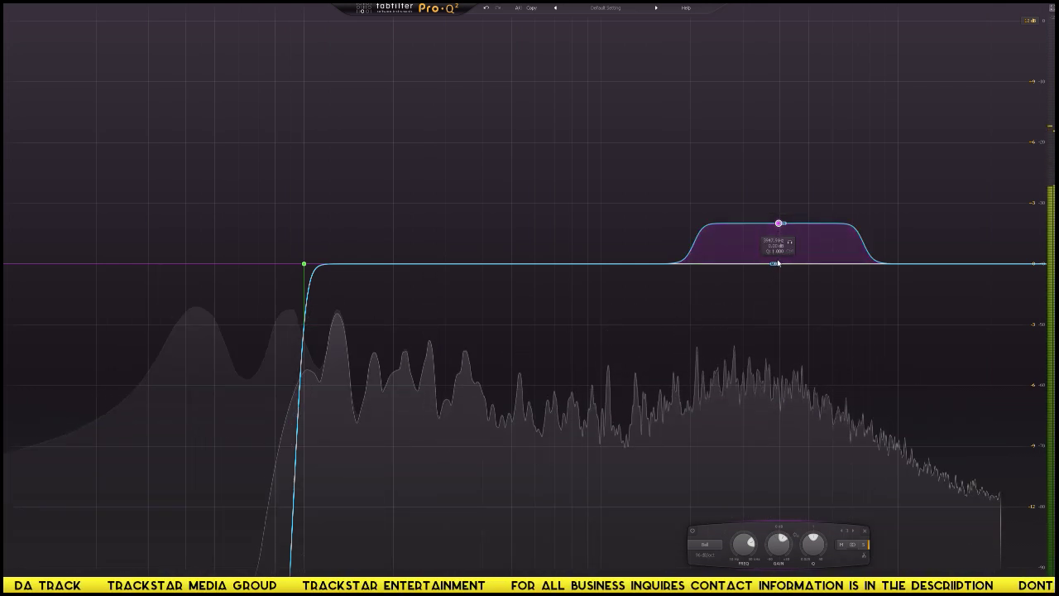
{"action": "key", "text": "space"}
- Delete the flat mid band and split the boosted 4 kHz side band into new mid and side bands
{"action": "double_click", "coordinate": [777, 264]}
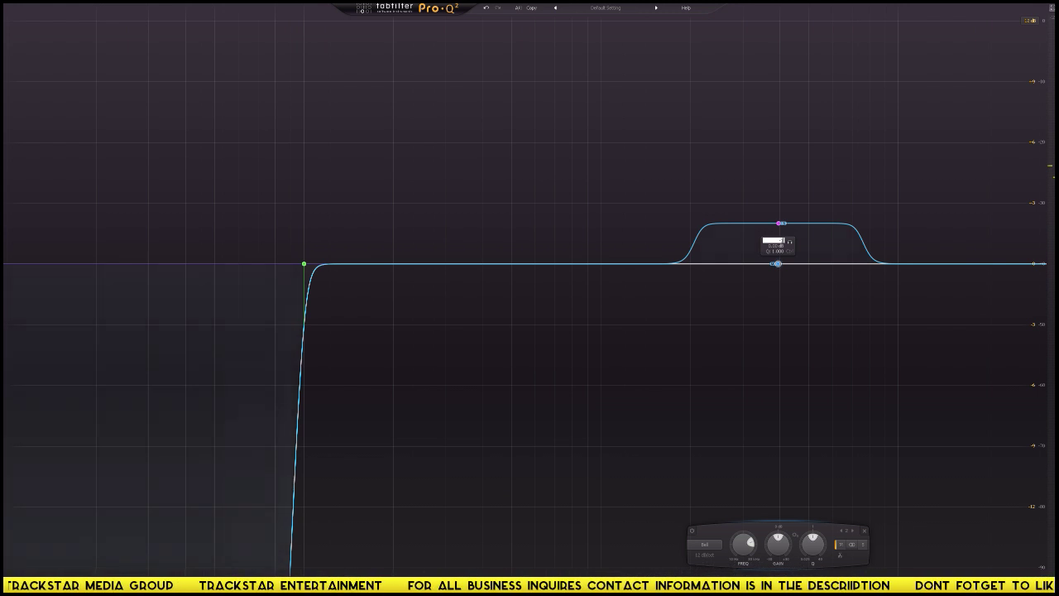
{"action": "key", "text": "Return"}
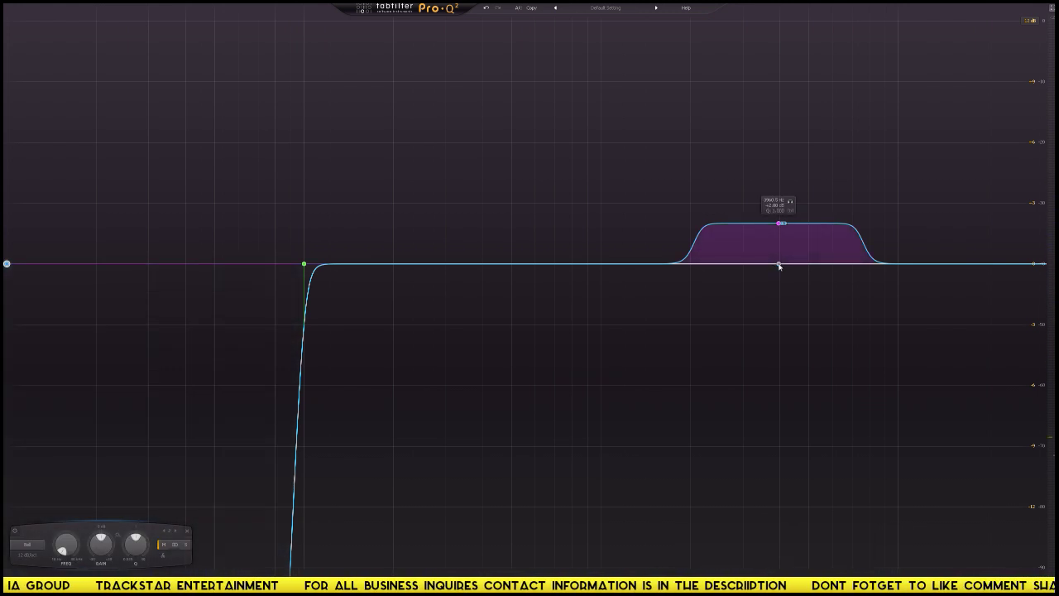
{"action": "right_click", "coordinate": [7, 264]}
{"action": "left_click", "coordinate": [28, 318]}
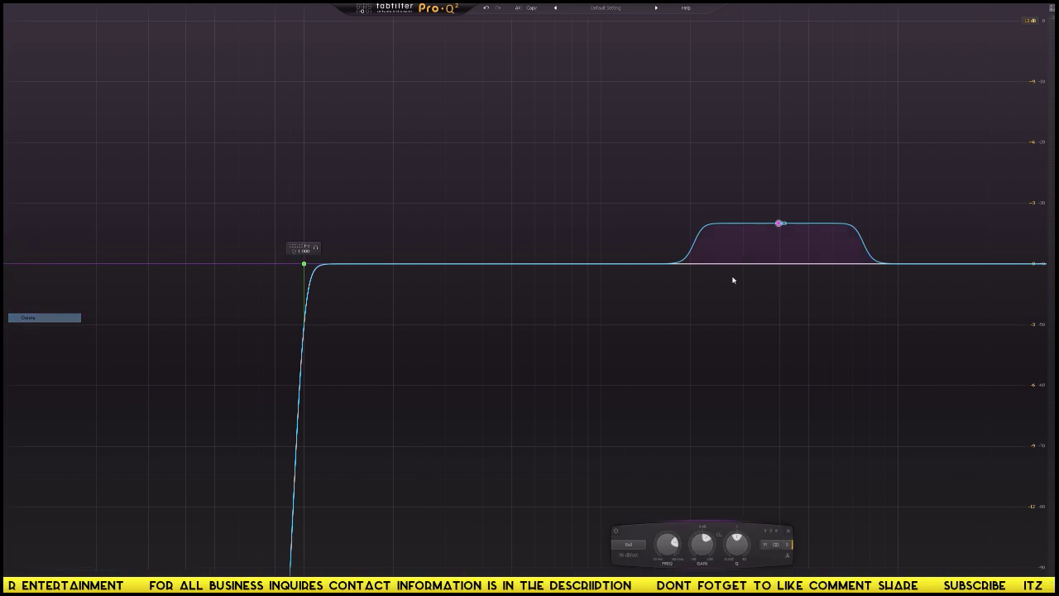
{"action": "right_click", "coordinate": [779, 223]}
{"action": "left_click", "coordinate": [794, 267]}
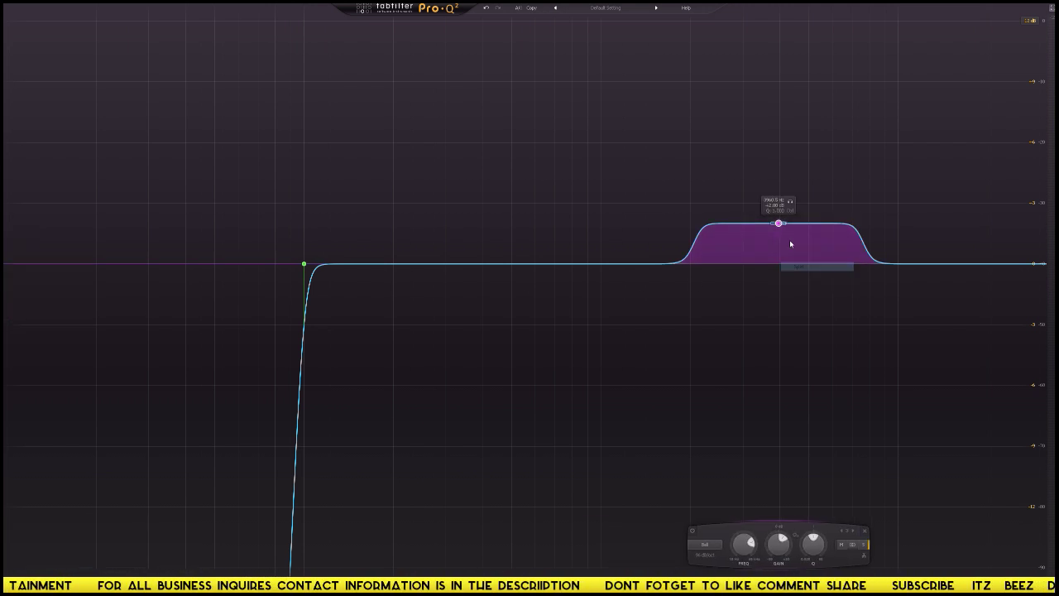
- Cut the new mid band at 4 kHz to about -15 dB and compare it bypassed and active during playback
{"action": "left_click_drag", "start_coordinate": [778, 223], "coordinate": [780, 246]}
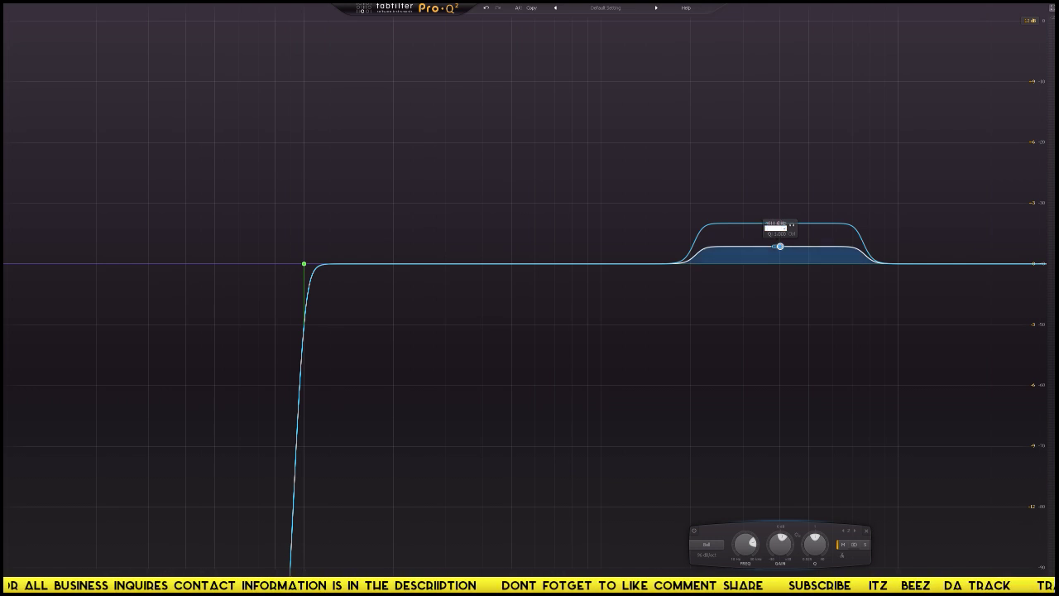
{"action": "key", "text": "Return"}
{"action": "key", "text": "space"}
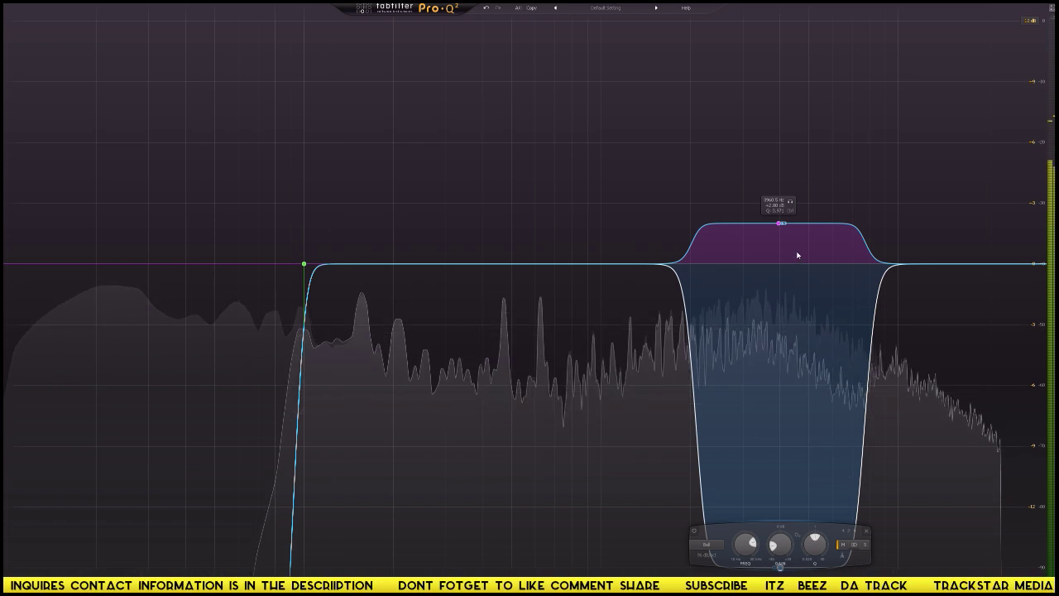
{"action": "left_click", "coordinate": [694, 531]}
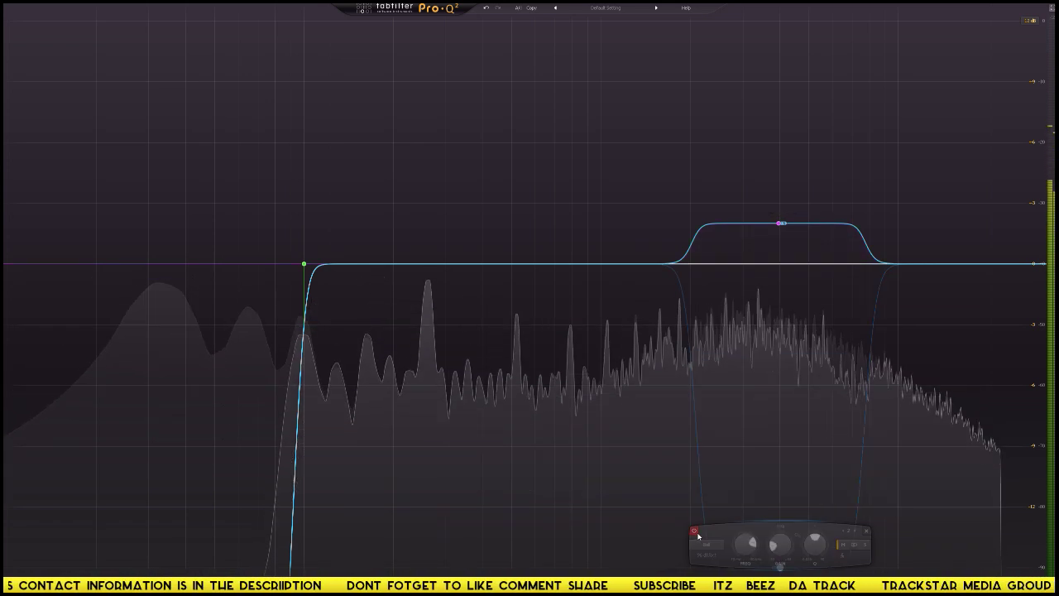
{"action": "left_click", "coordinate": [697, 536]}
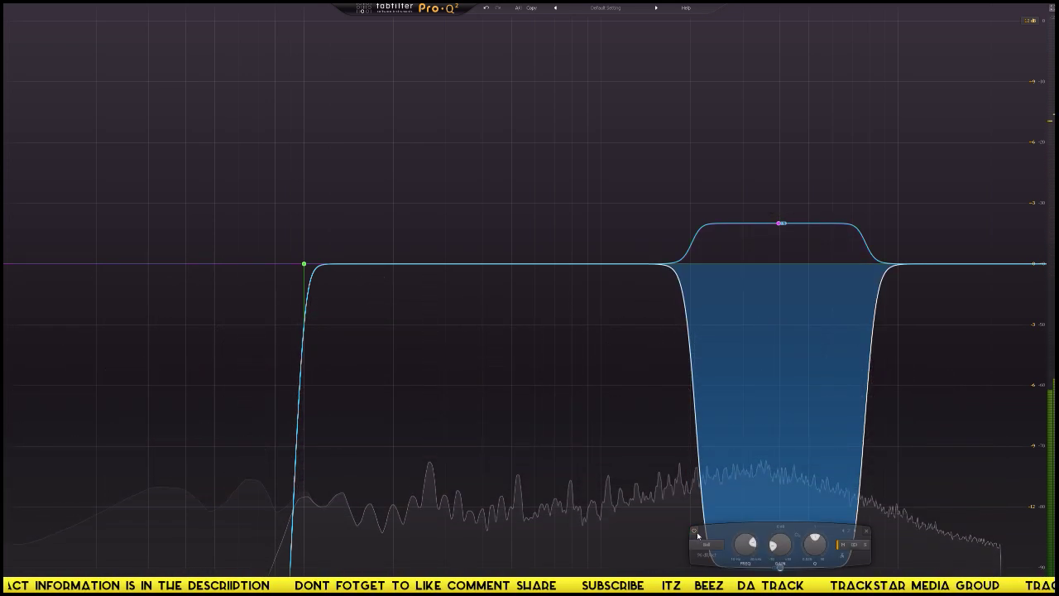
- Leave the equalizer's full-screen view, move its window clear of the mixer, and resize the interface to Medium
{"action": "left_click", "coordinate": [1052, 11]}
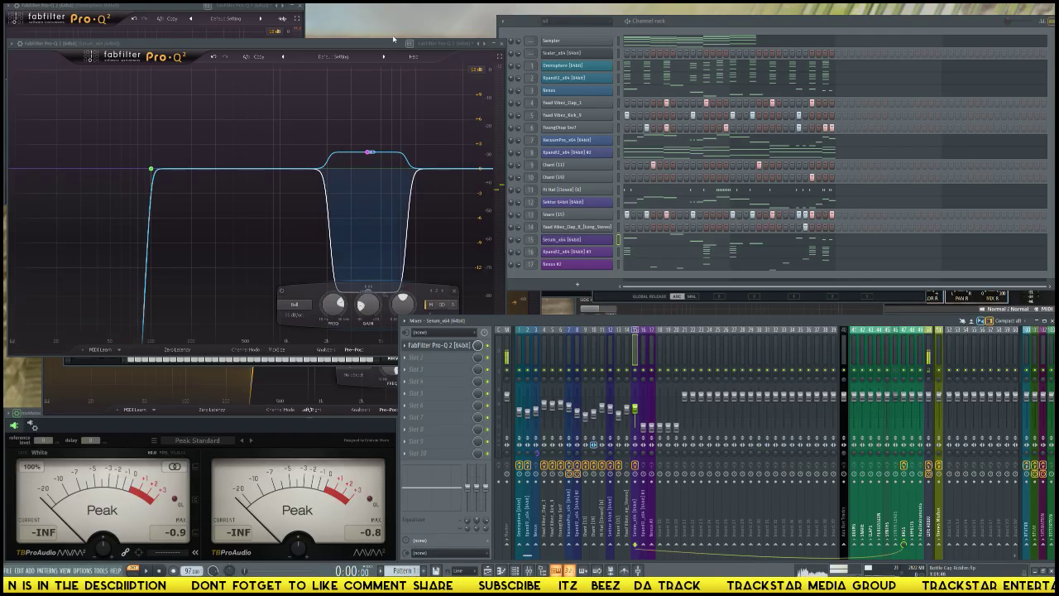
{"action": "left_click_drag", "start_coordinate": [382, 47], "coordinate": [607, 10]}
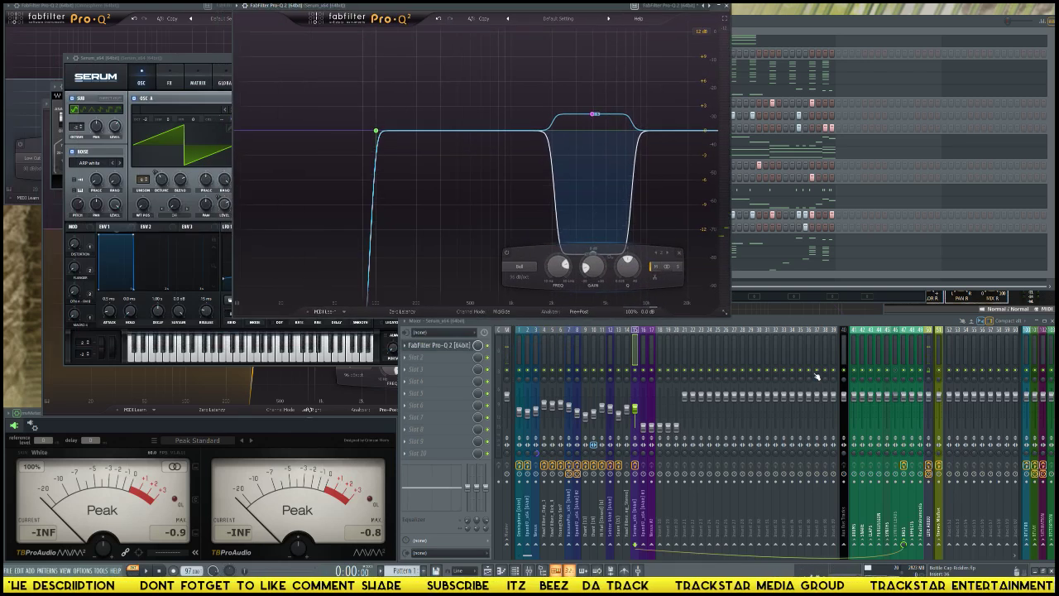
{"action": "left_click", "coordinate": [725, 313]}
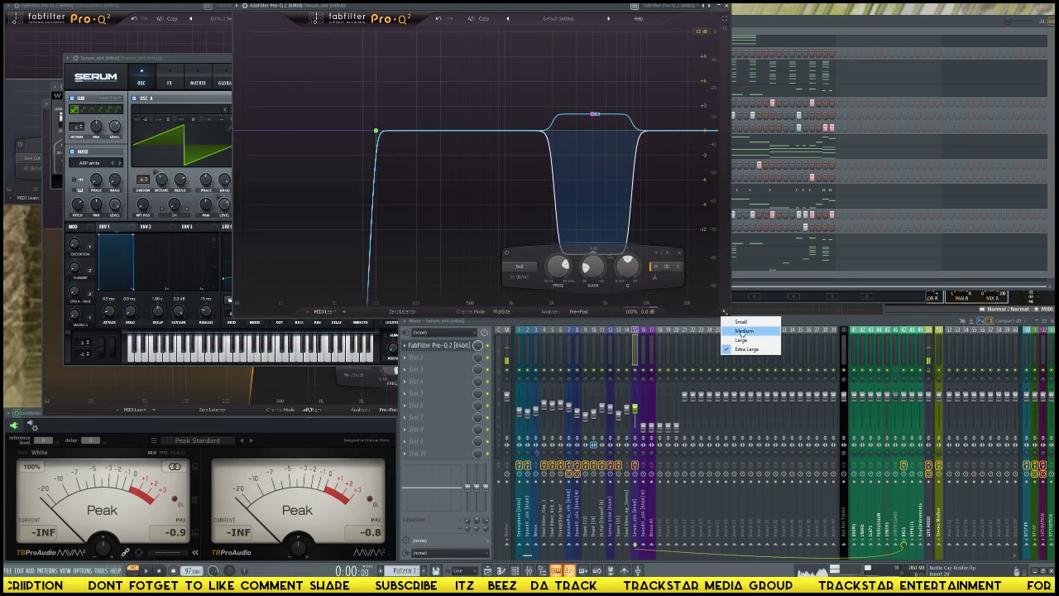
{"action": "left_click", "coordinate": [744, 331]}
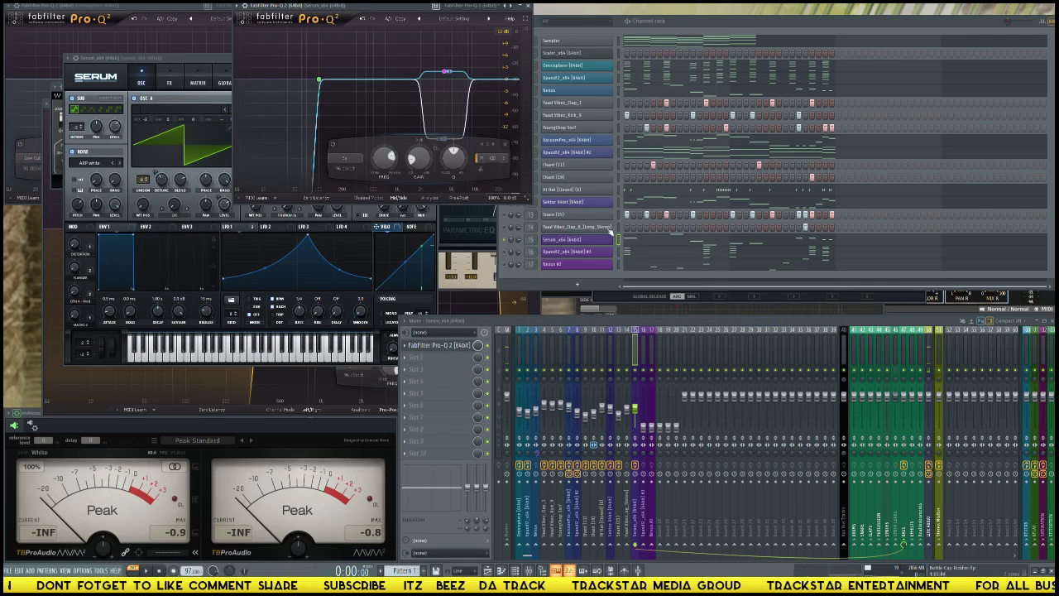
- Arrange the Serum and Omnisphere equalizer windows side by side, and audition the pattern with the Serum equalizer in front
{"action": "left_click_drag", "start_coordinate": [392, 24], "coordinate": [539, 53]}
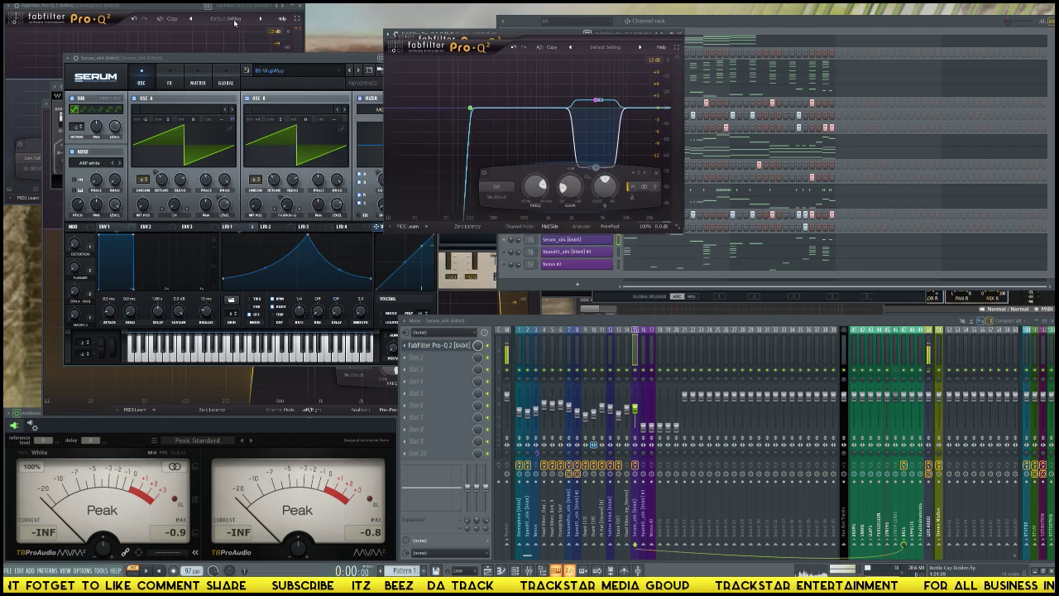
{"action": "left_click", "coordinate": [190, 9]}
{"action": "left_click_drag", "start_coordinate": [191, 8], "coordinate": [267, 39]}
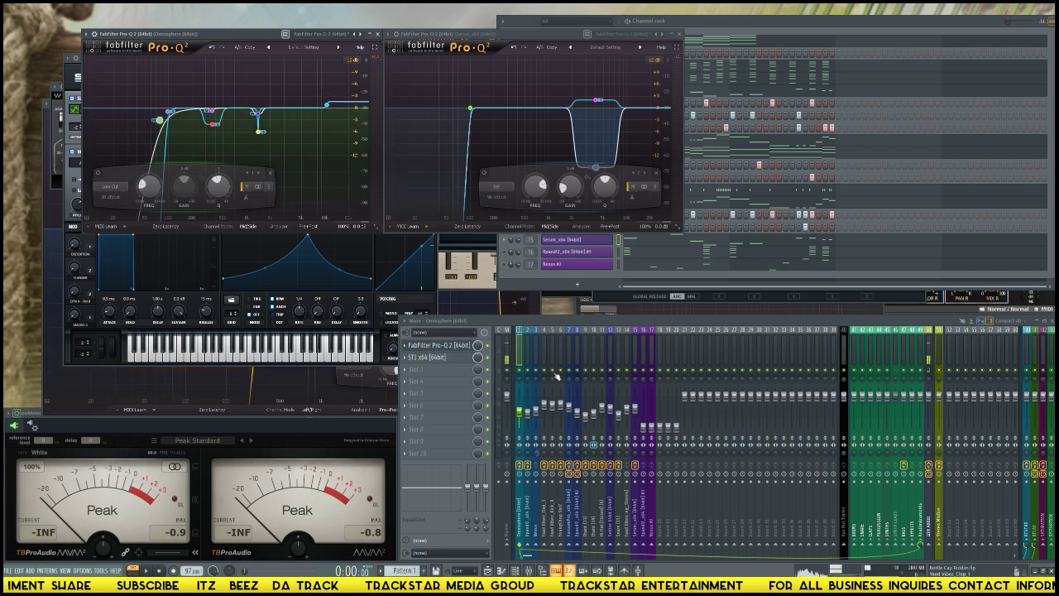
{"action": "left_click", "coordinate": [546, 277]}
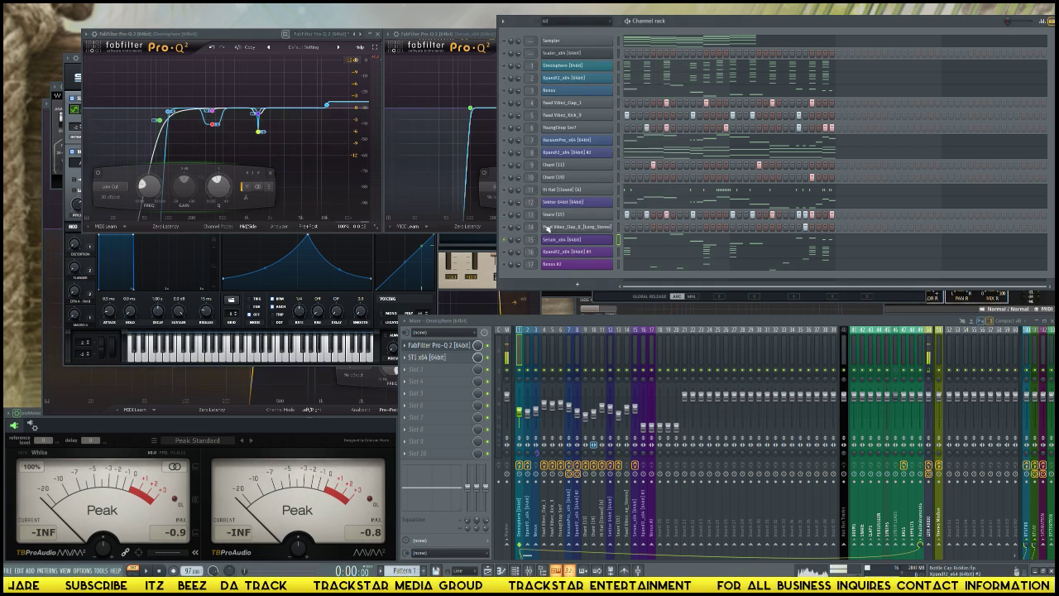
{"action": "left_click", "coordinate": [478, 51]}
{"action": "key", "text": "space"}
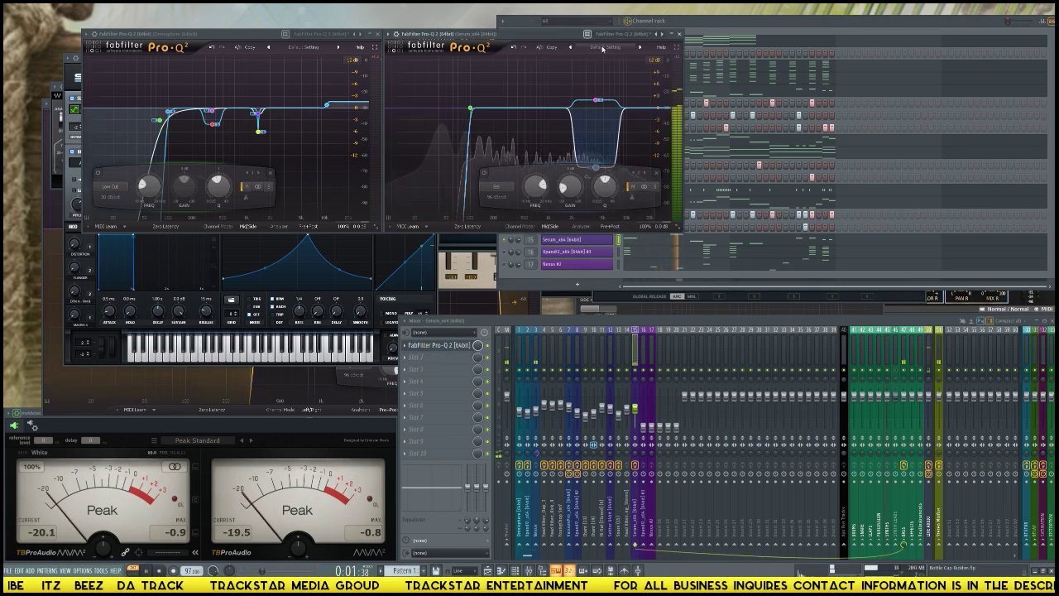
{"action": "key", "text": "space"}
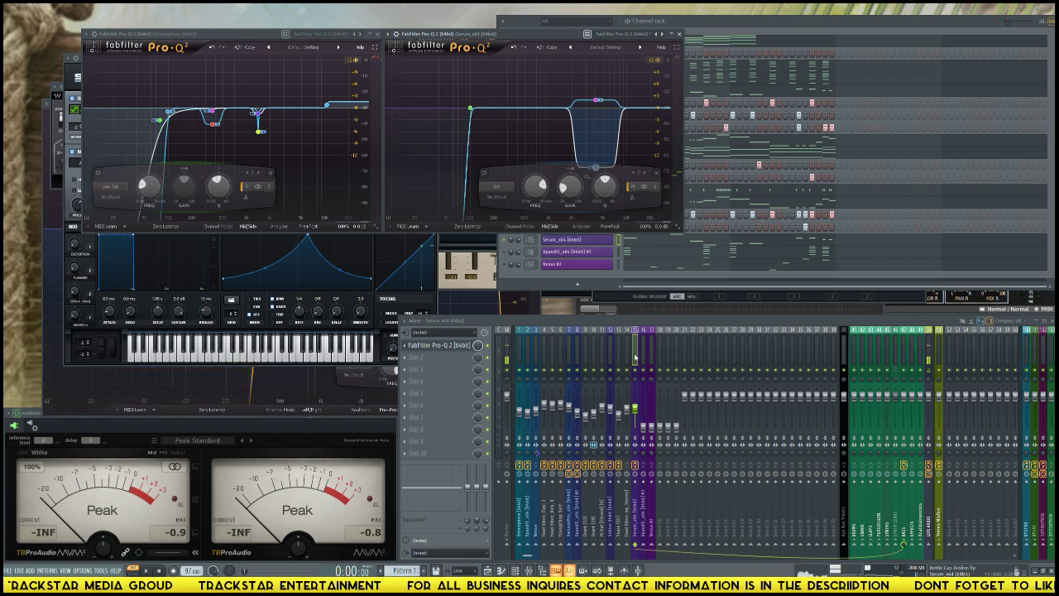
- Add a bx_townhouse Buss Compressor to the BASS bus ahead of FabFilter Pro-C 2, and place its window just above the mixer
{"action": "left_click", "coordinate": [906, 361]}
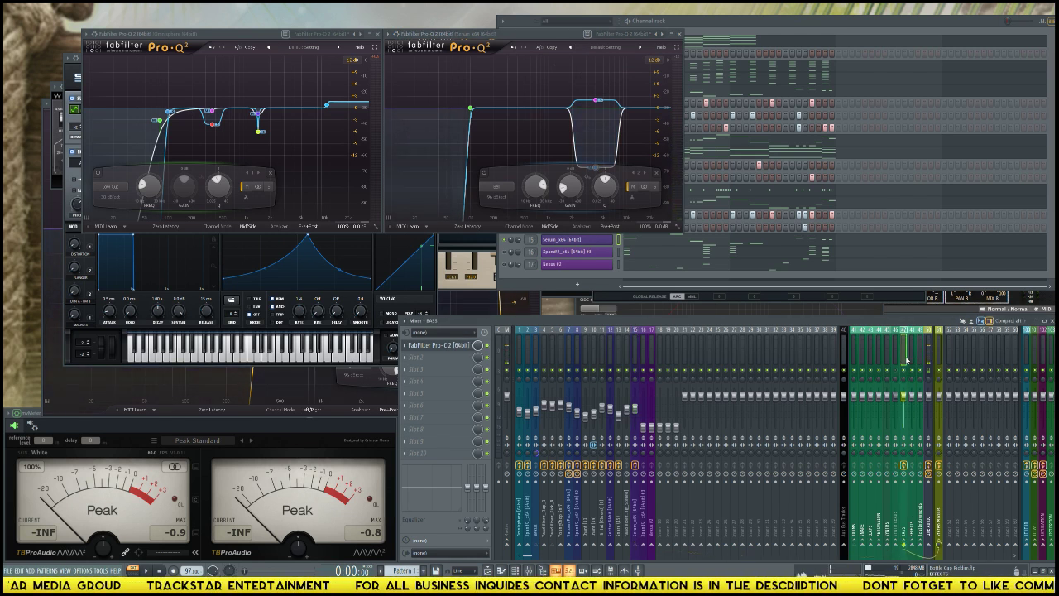
{"action": "left_click", "coordinate": [417, 358]}
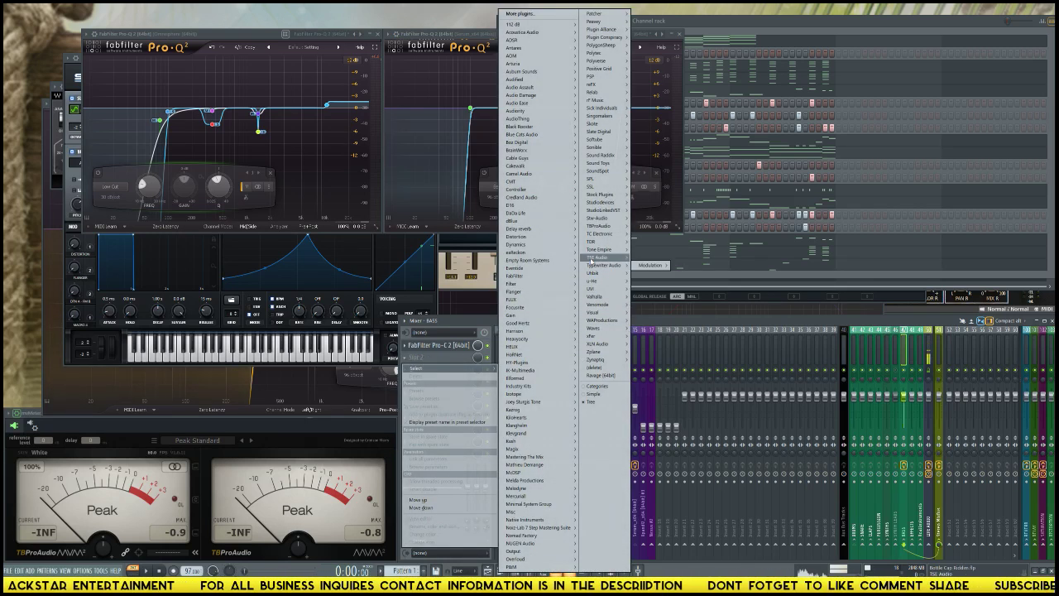
{"action": "mouse_move", "coordinate": [590, 258]}
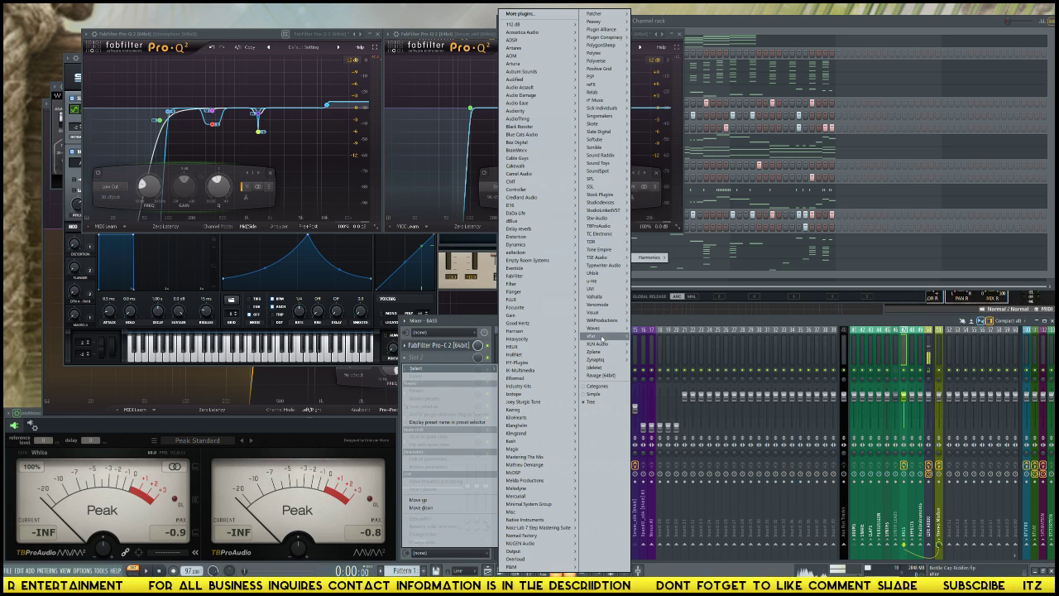
{"action": "mouse_move", "coordinate": [604, 29]}
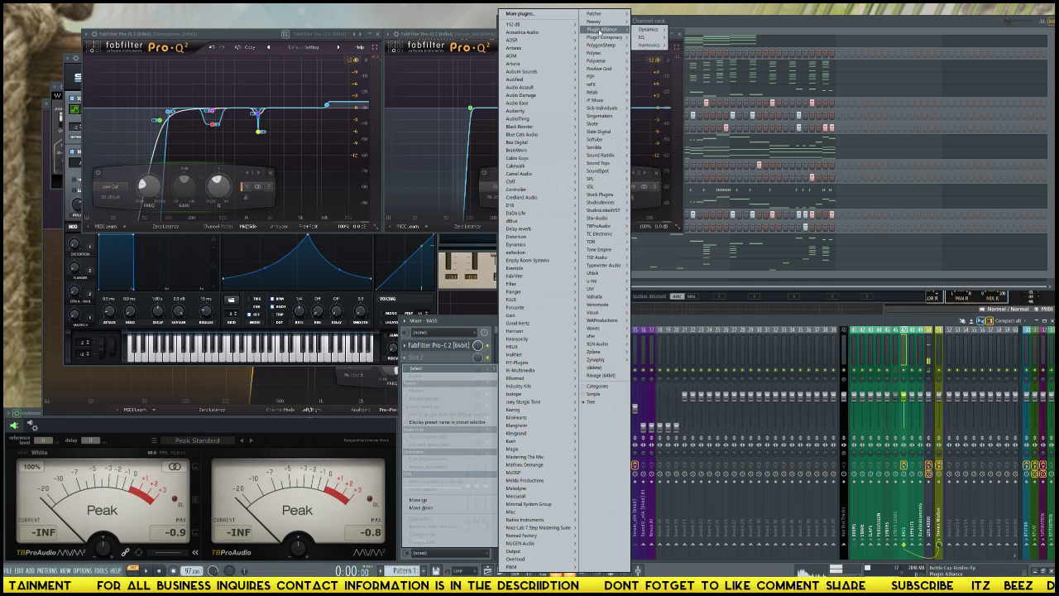
{"action": "mouse_move", "coordinate": [654, 29]}
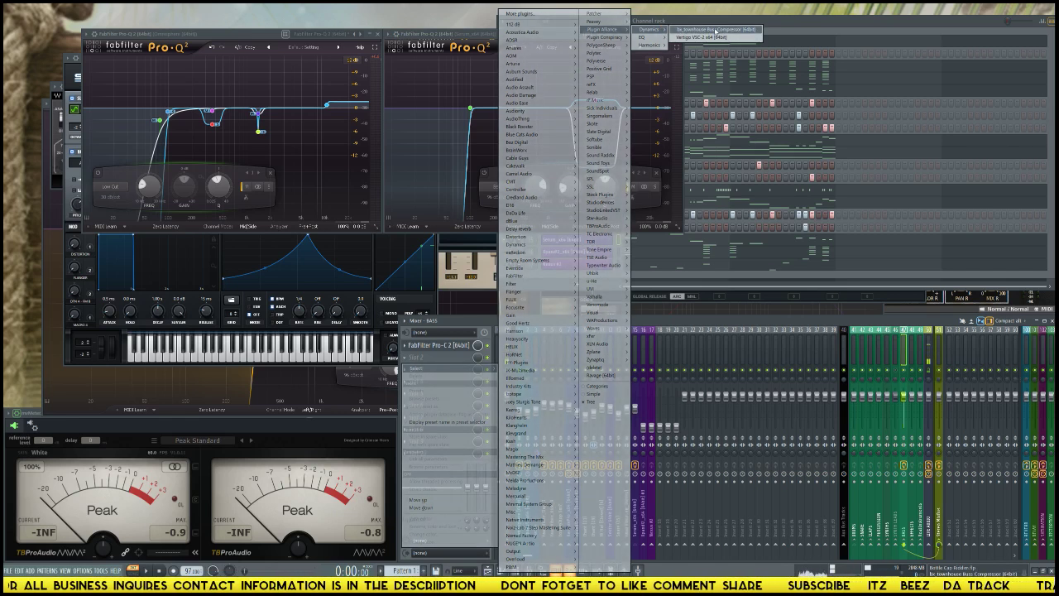
{"action": "left_click", "coordinate": [716, 30]}
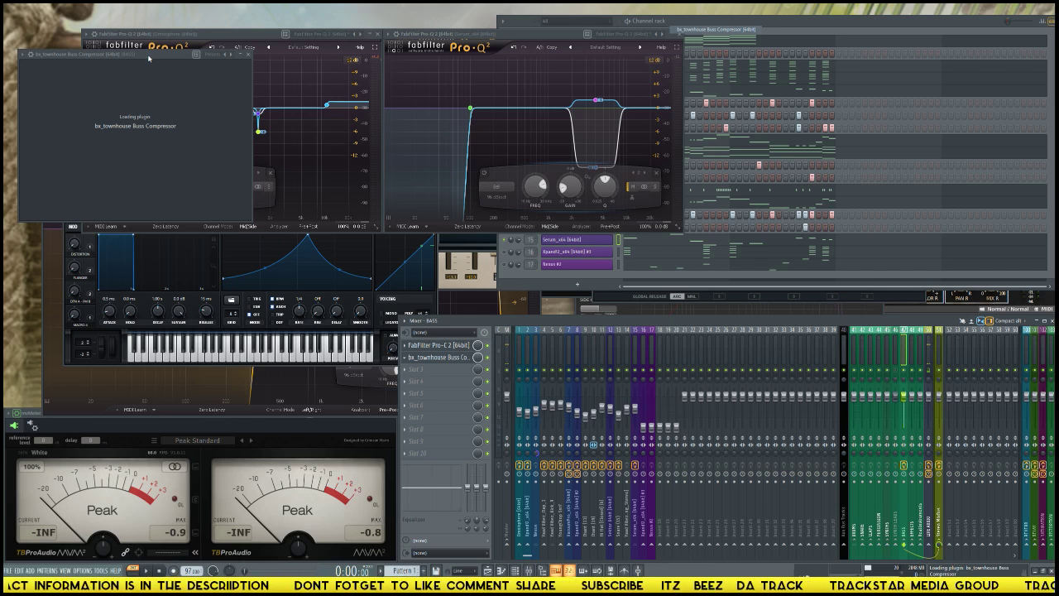
{"action": "left_click_drag", "start_coordinate": [273, 65], "coordinate": [609, 212]}
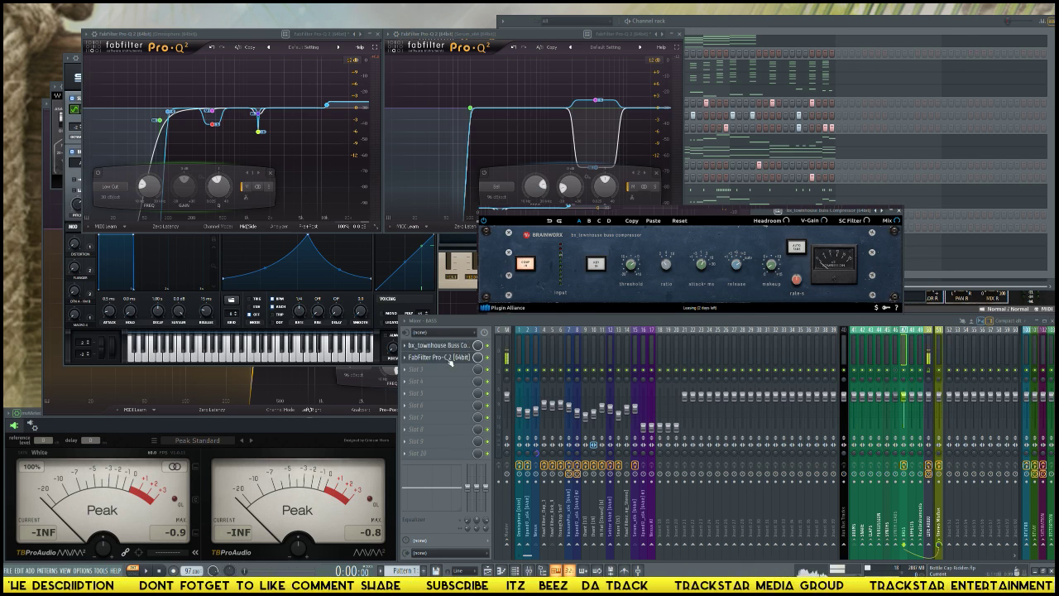
- Adjust the buss compressor's threshold, set its attack to 0.3 ms, and raise the makeup gain by ear during playback
{"action": "key", "text": "space"}
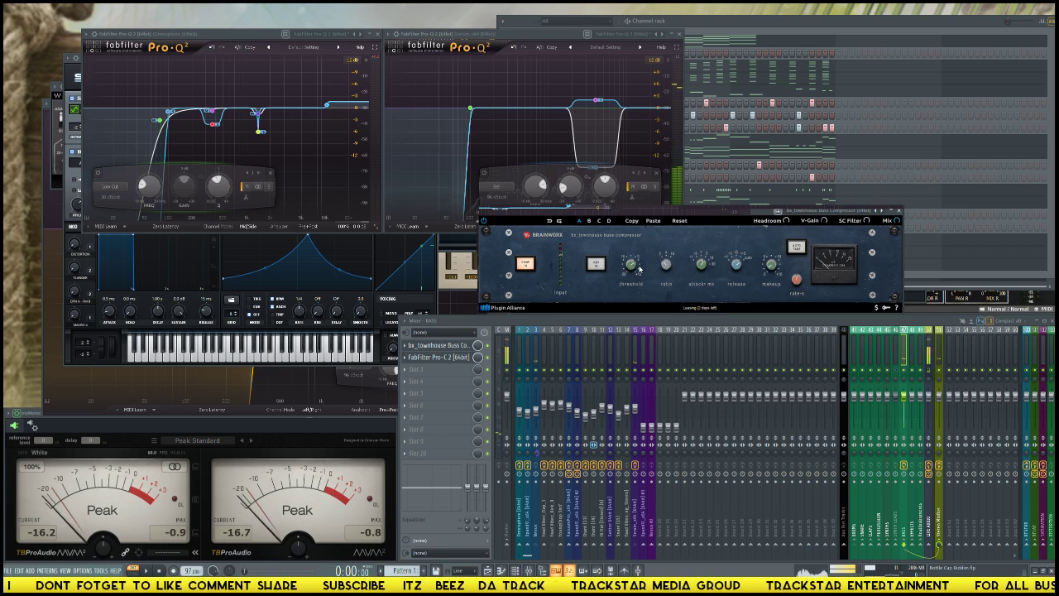
{"action": "key", "text": "space"}
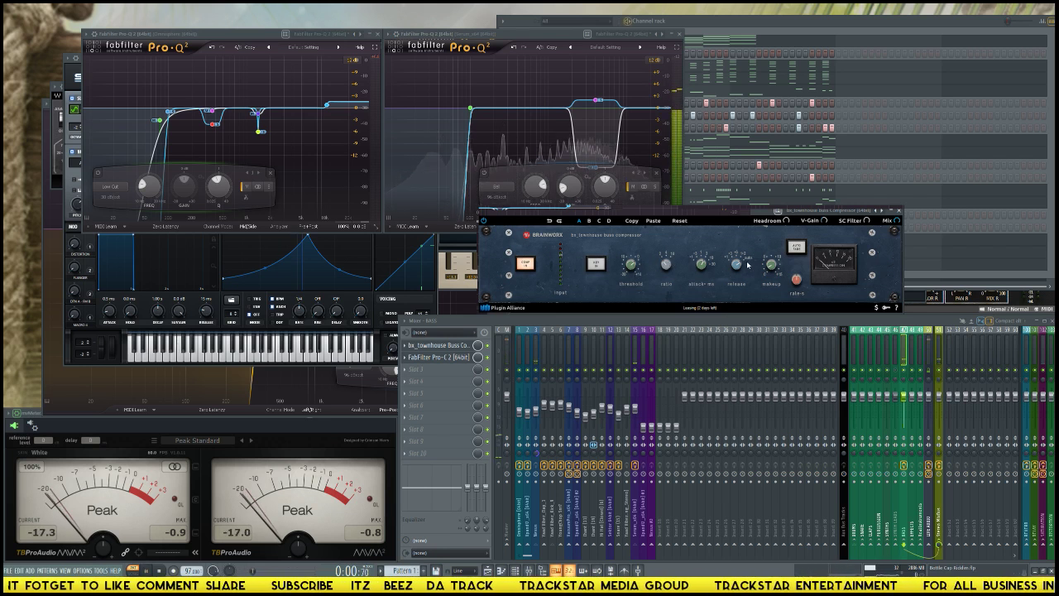
{"action": "left_click_drag", "start_coordinate": [629, 269], "coordinate": [632, 297]}
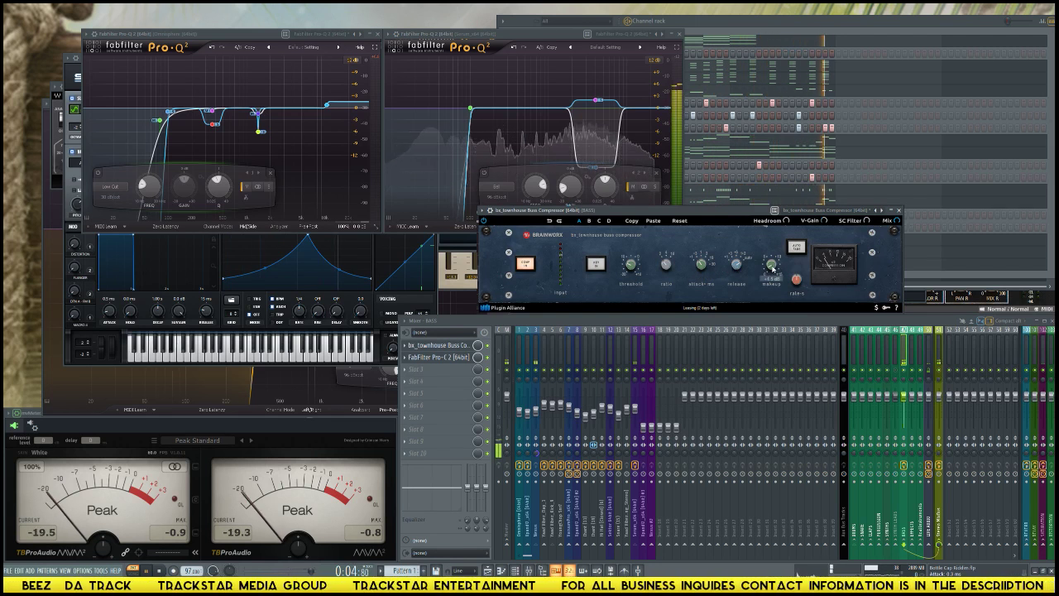
{"action": "left_click_drag", "start_coordinate": [771, 266], "coordinate": [773, 264]}
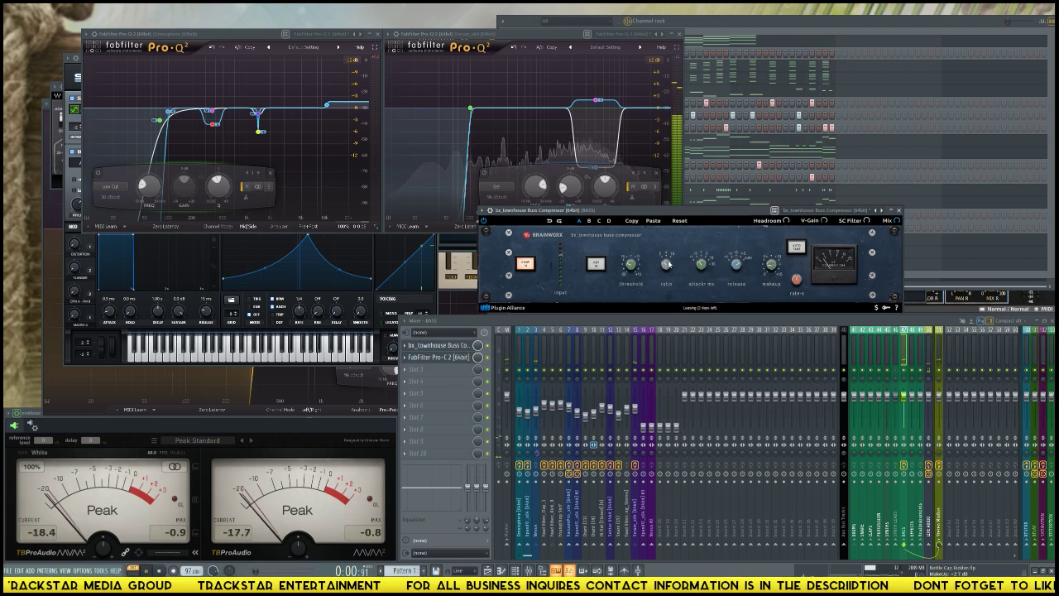
- Adjust the buss compressor's ratio and fine-tune its threshold by ear against the playing pattern
{"action": "left_click_drag", "start_coordinate": [666, 264], "coordinate": [632, 260]}
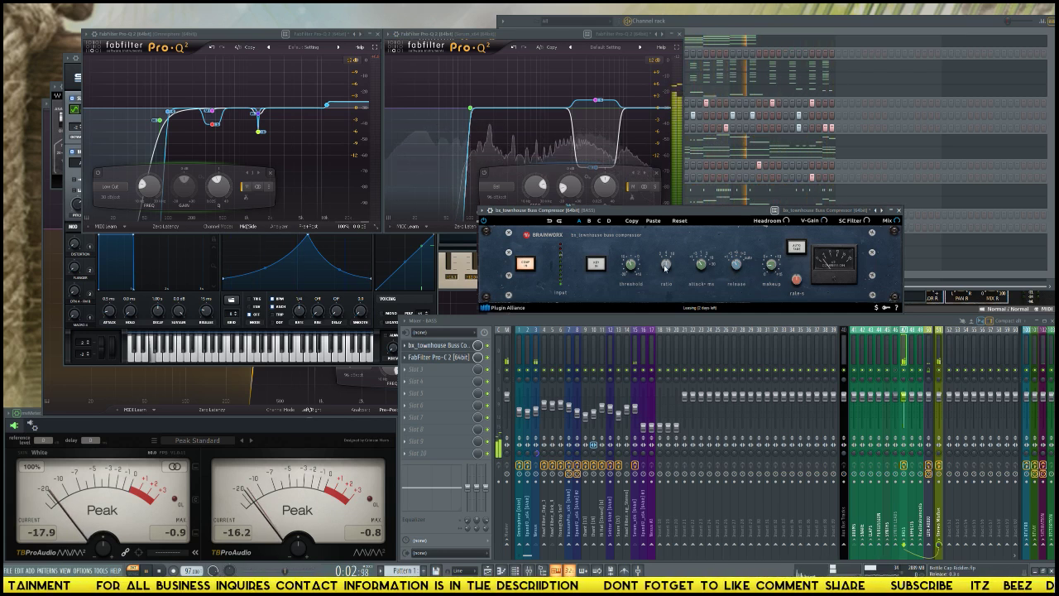
{"action": "mouse_move", "coordinate": [634, 266]}
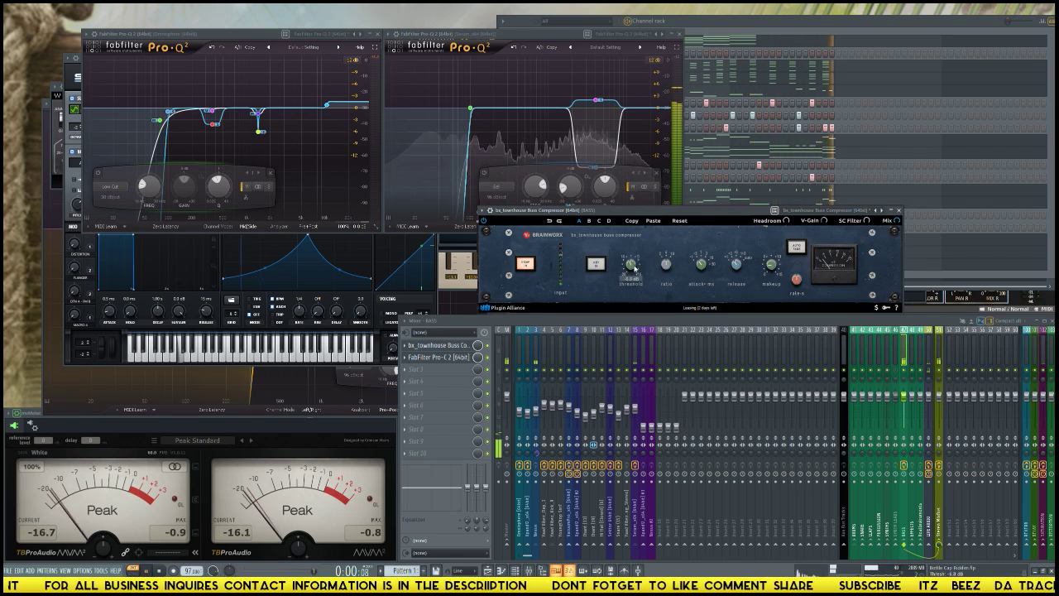
{"action": "scroll", "coordinate": [634, 267], "scroll_direction": "down", "scroll_amount": 3}
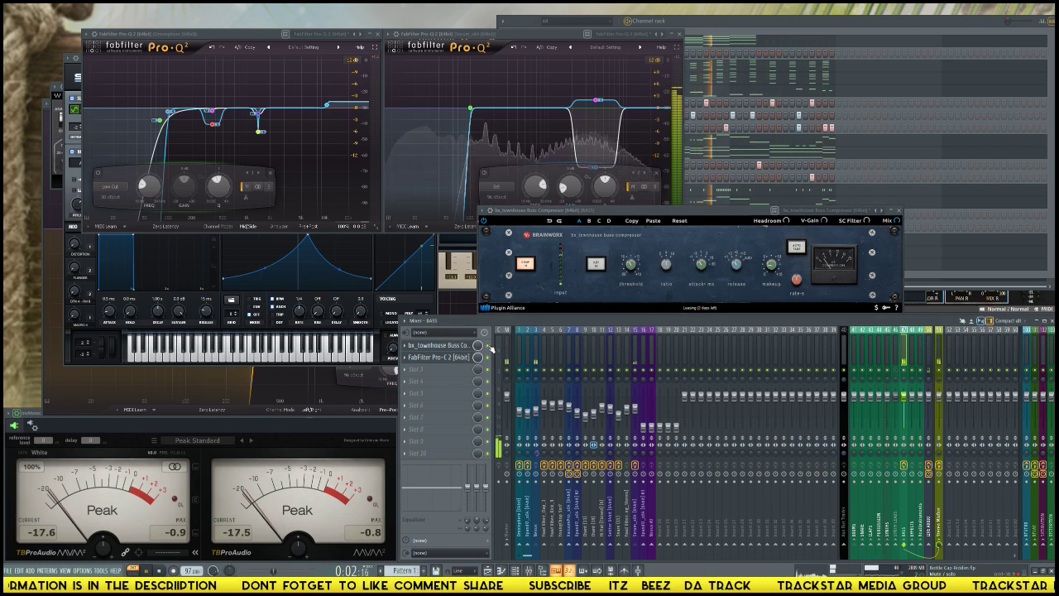
{"action": "key", "text": "space"}
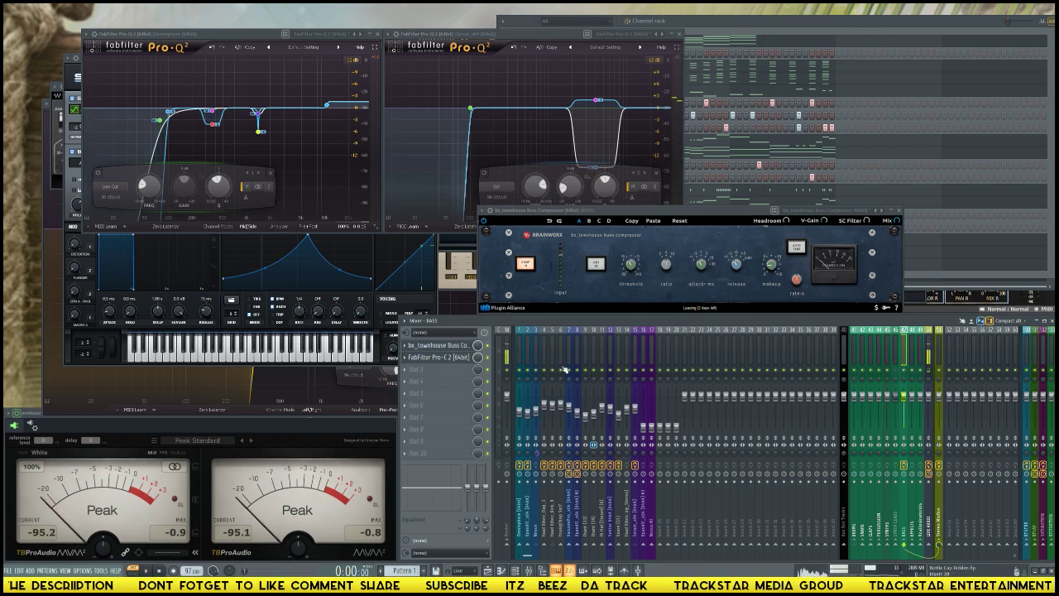
- Open the third Xpand!2 channel, raise its mixer track level in line with the other instruments, and audition it in the pattern
{"action": "left_click", "coordinate": [891, 27]}
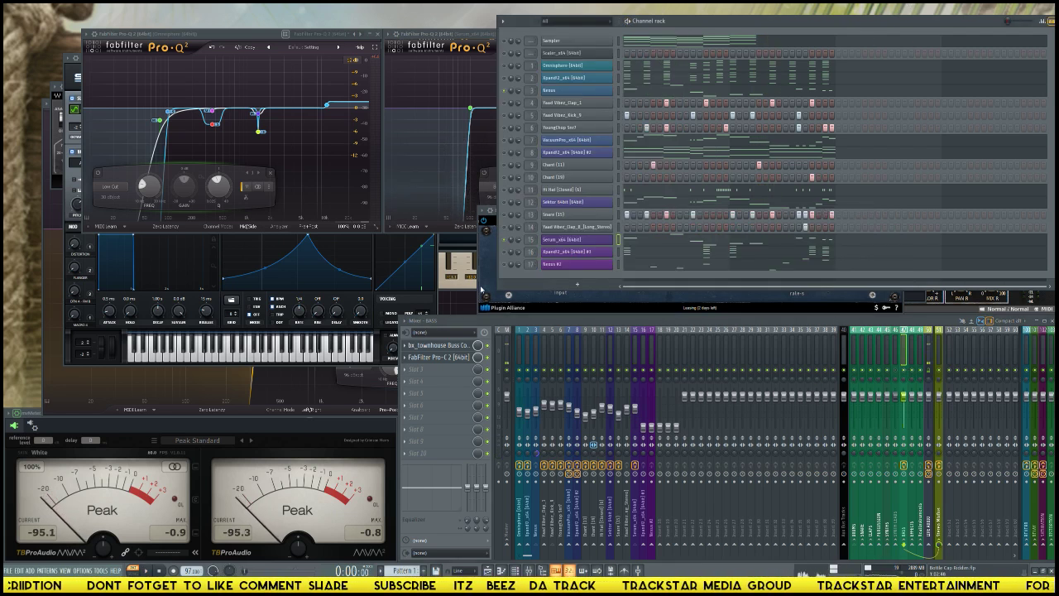
{"action": "left_click", "coordinate": [561, 253]}
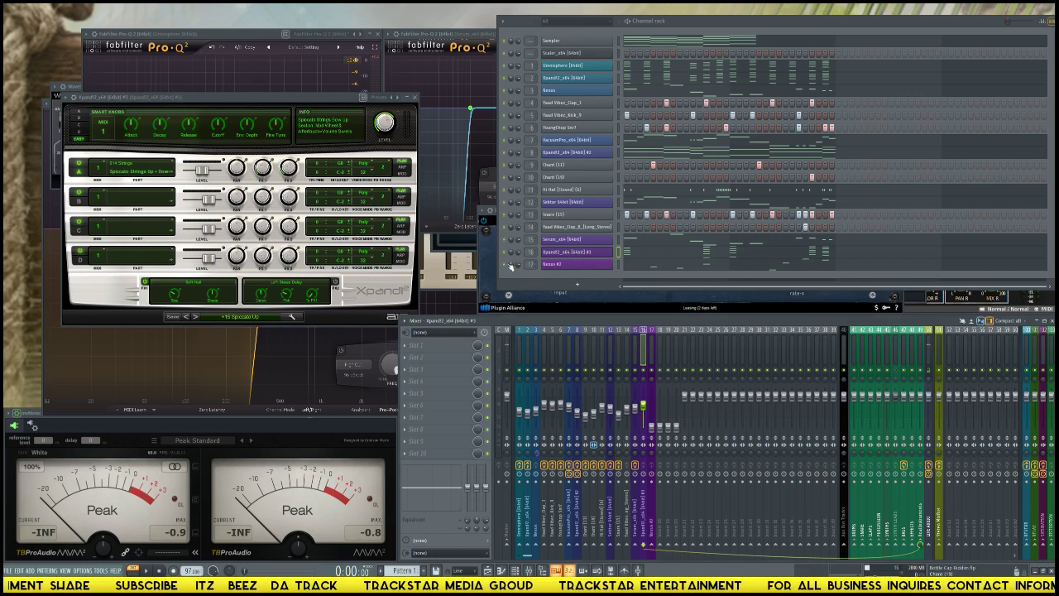
{"action": "key", "text": "space"}
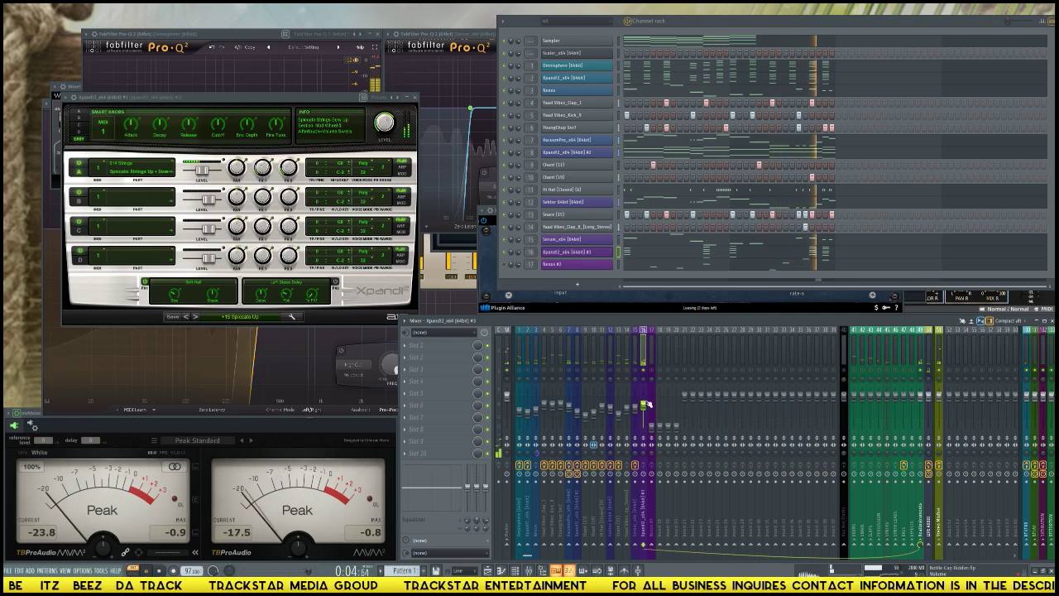
{"action": "key", "text": "space"}
- Add Fruity Parametric EQ 2 to the third Xpand!2 mixer track and load the Reverb EQ preset
{"action": "left_click", "coordinate": [405, 345]}
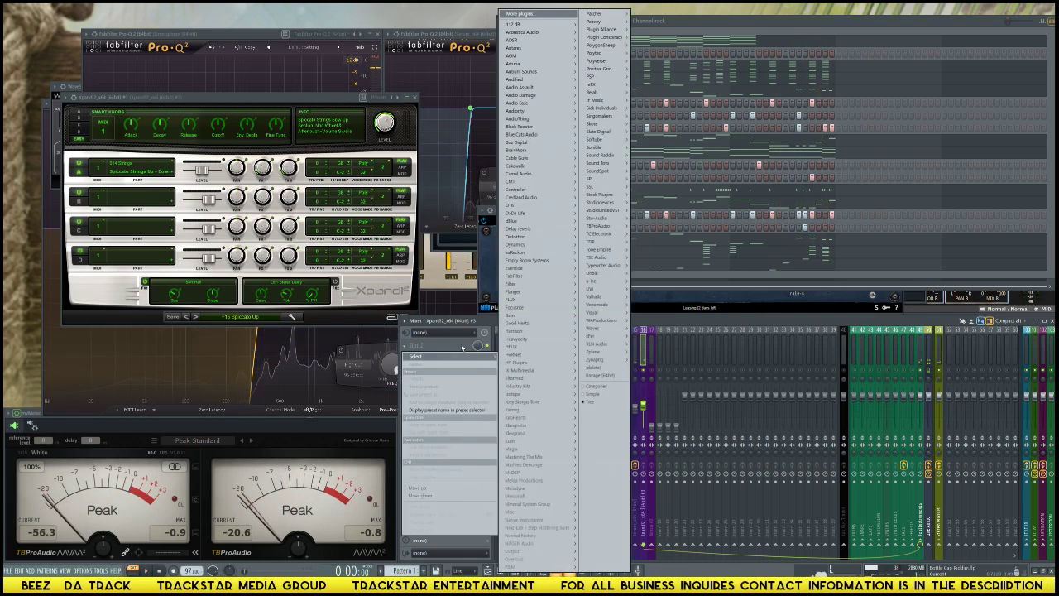
{"action": "mouse_move", "coordinate": [599, 194]}
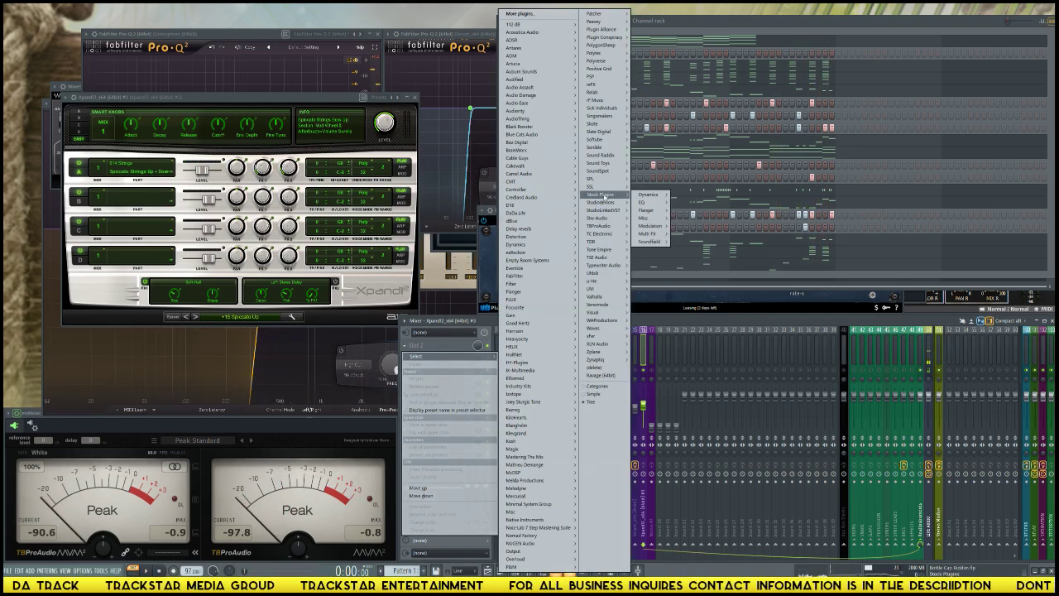
{"action": "mouse_move", "coordinate": [643, 202]}
{"action": "left_click", "coordinate": [683, 202]}
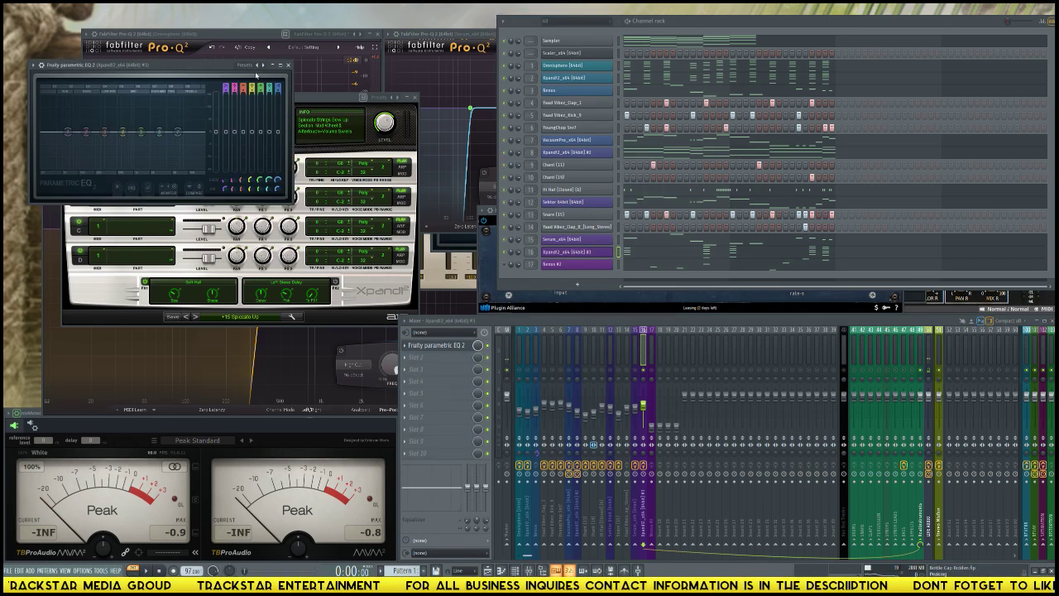
{"action": "left_click", "coordinate": [260, 65]}
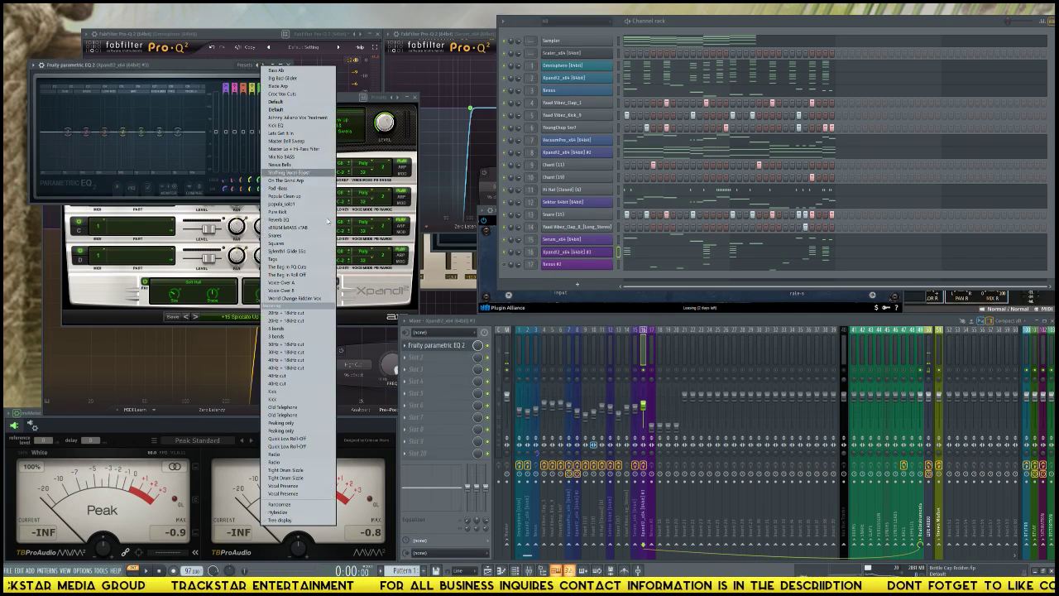
{"action": "left_click", "coordinate": [283, 225]}
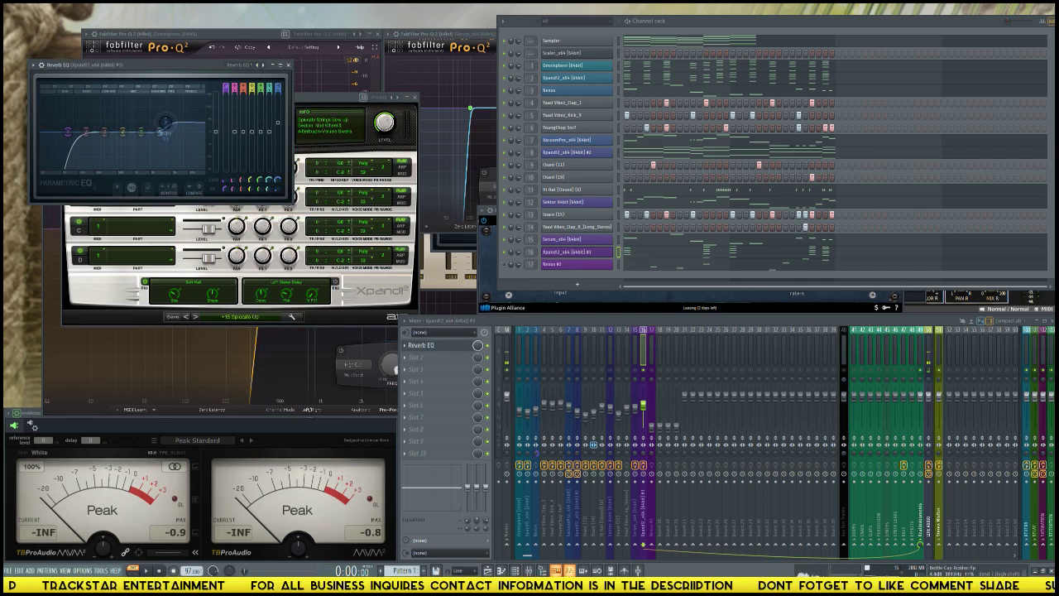
- Disable bands 4 to 6 of the Xpand!2 equalizer and reposition its low cut and high shelf by ear during playback
{"action": "left_click_drag", "start_coordinate": [269, 86], "coordinate": [251, 116]}
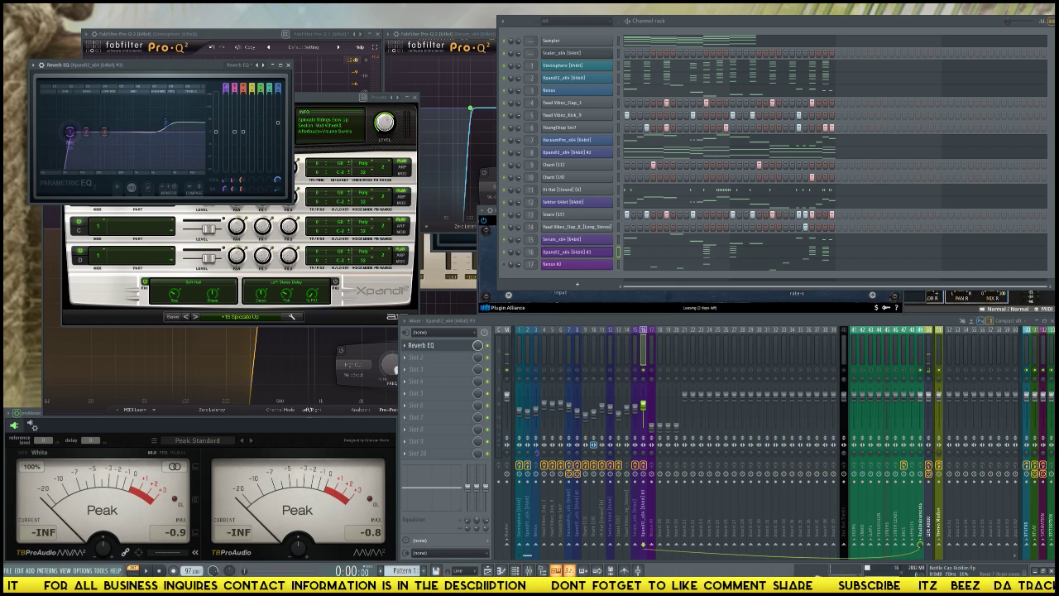
{"action": "key", "text": "space"}
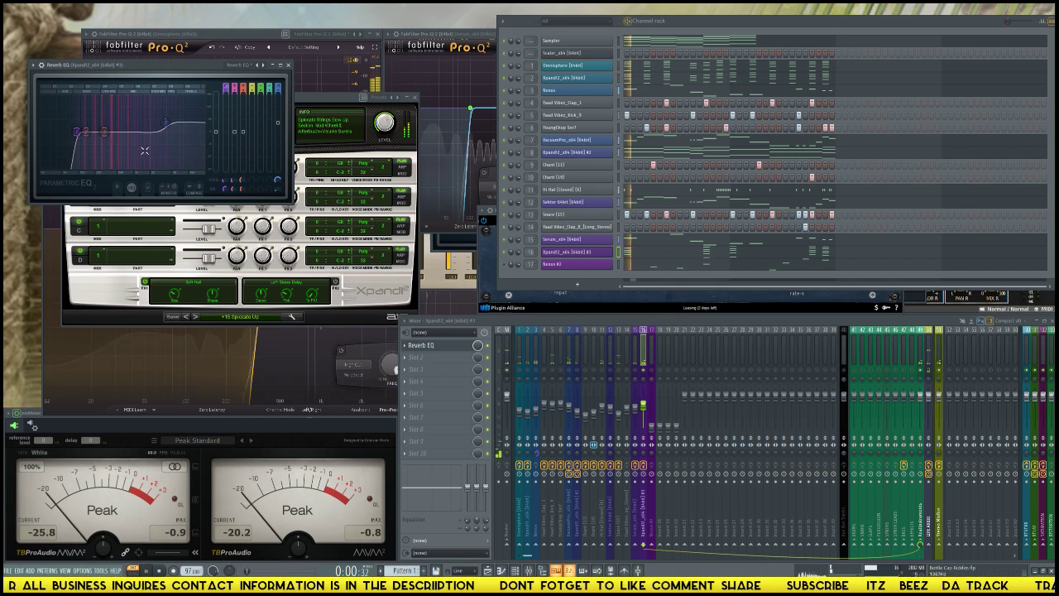
{"action": "left_click_drag", "start_coordinate": [152, 122], "coordinate": [163, 119]}
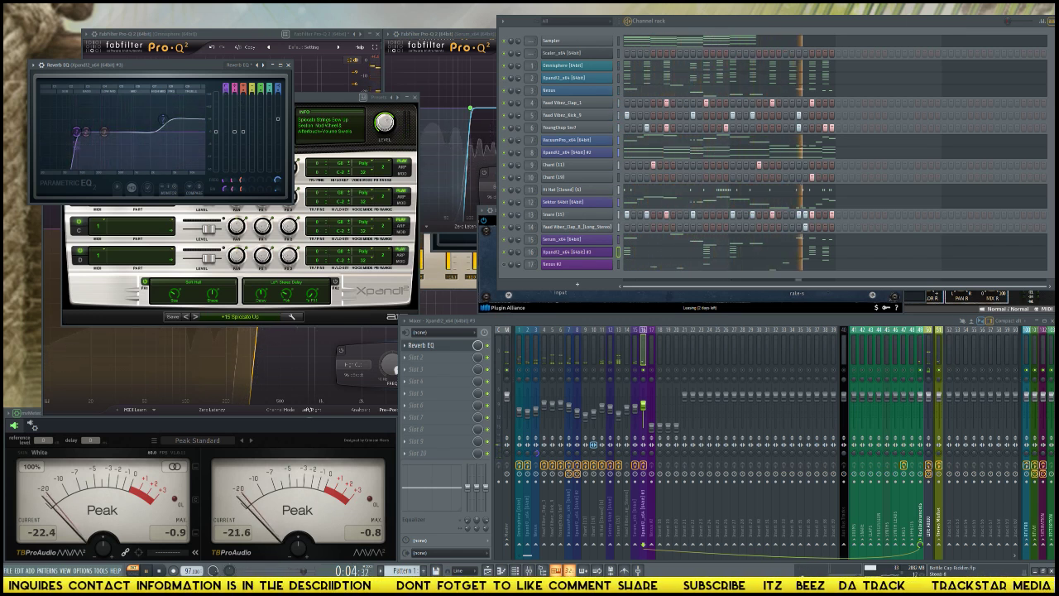
{"action": "key", "text": "space"}
- Raise the Xpand!2 equalizer's low cut to about 200 Hz, move its window clear of the instrument's controls, and audition the pattern
{"action": "left_click_drag", "start_coordinate": [77, 131], "coordinate": [96, 132]}
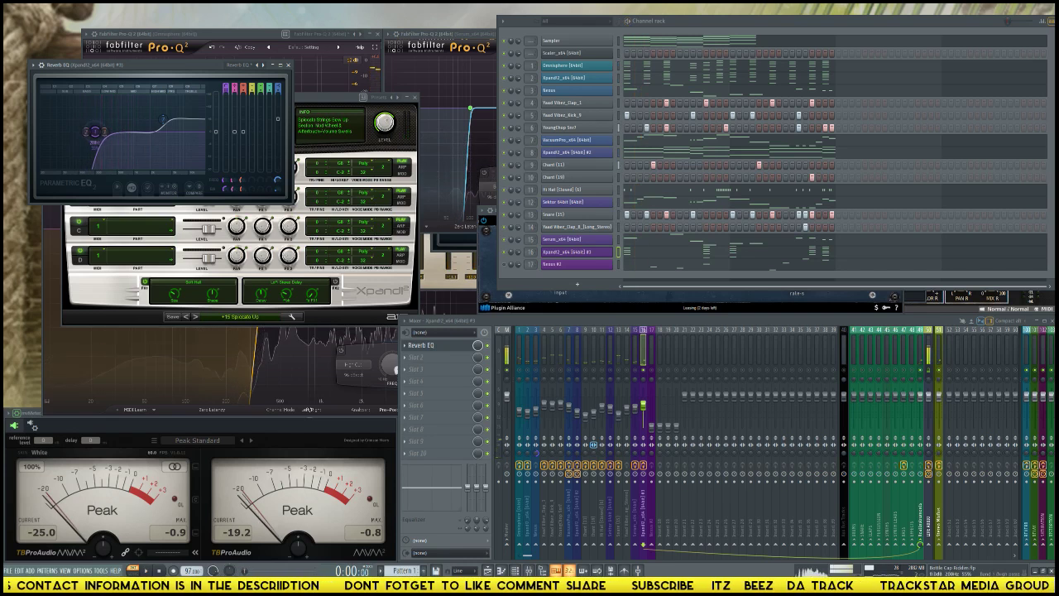
{"action": "left_click_drag", "start_coordinate": [172, 65], "coordinate": [337, 78]}
{"action": "key", "text": "space"}
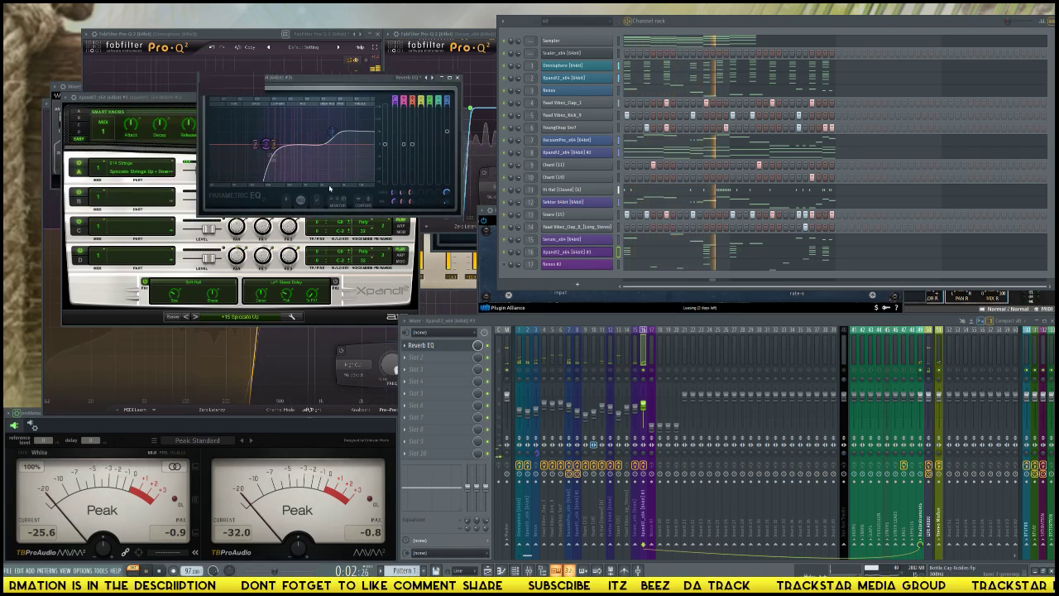
{"action": "key", "text": "space"}
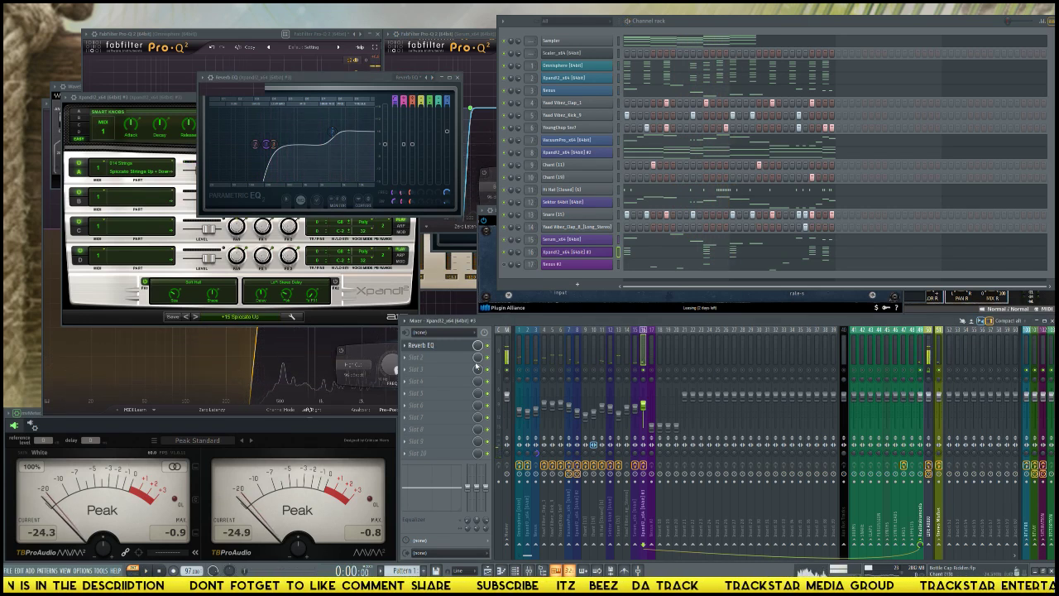
- Add Fruity Stereo Shaper after the Xpand!2 equalizer, load its Delay preset, and audition the widened sound in the pattern
{"action": "left_click", "coordinate": [418, 357]}
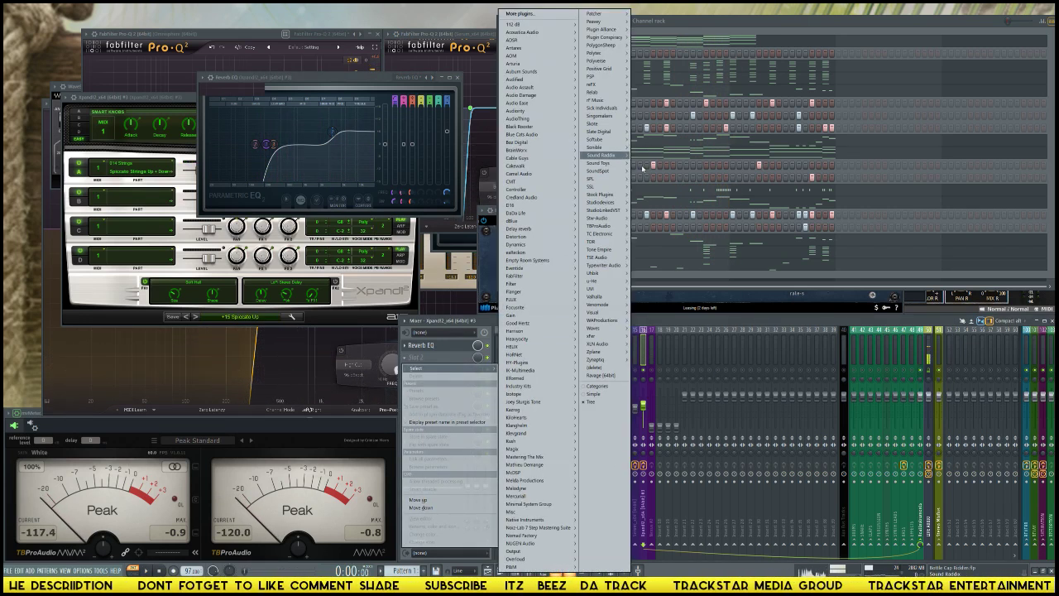
{"action": "mouse_move", "coordinate": [604, 194]}
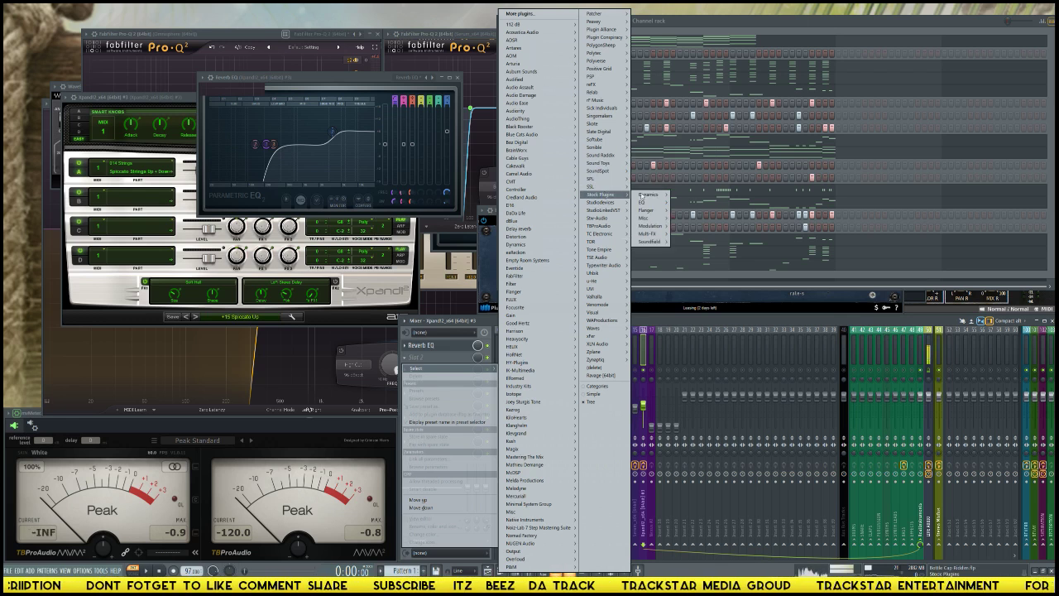
{"action": "left_click", "coordinate": [701, 242]}
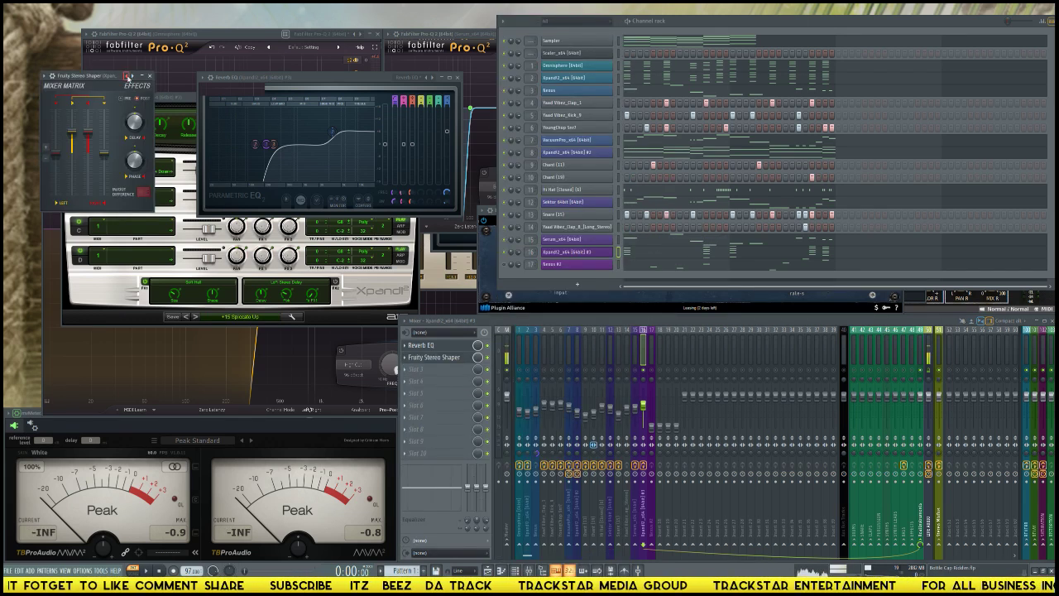
{"action": "left_click", "coordinate": [127, 76]}
{"action": "left_click", "coordinate": [139, 142]}
{"action": "key", "text": "space"}
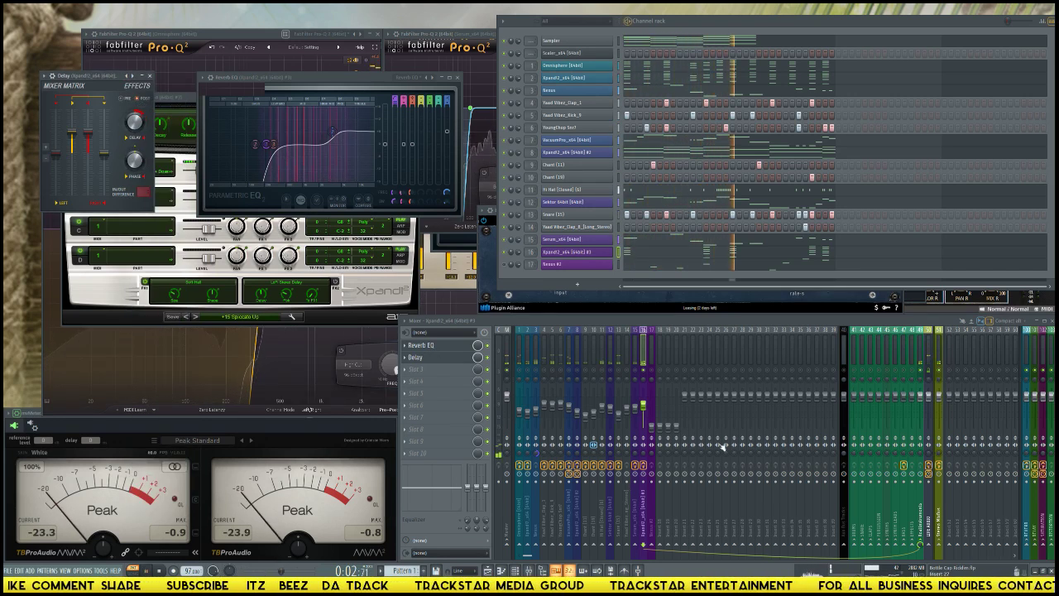
{"action": "key", "text": "space"}
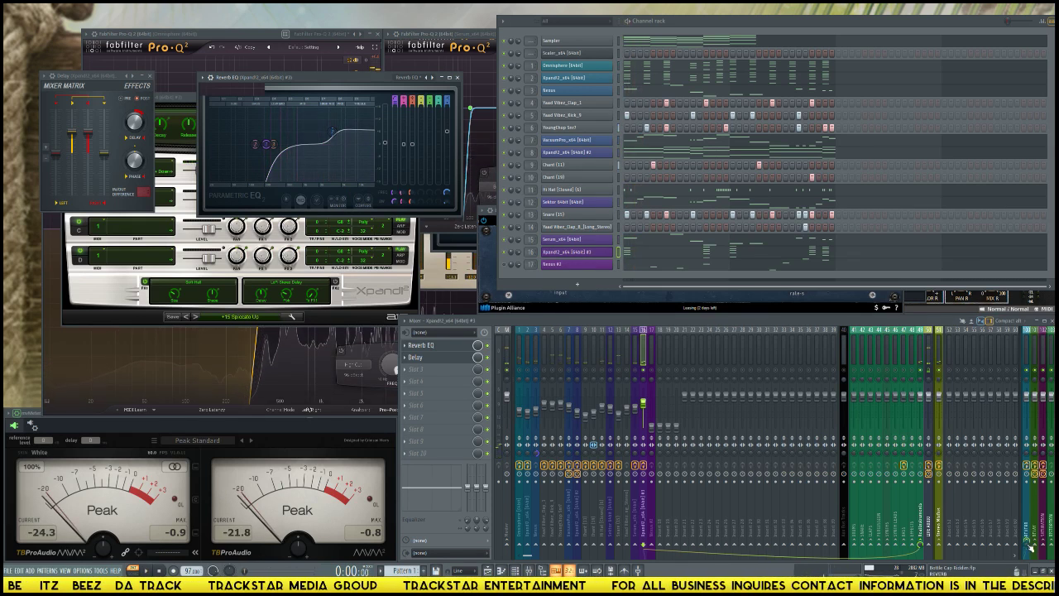
{"action": "key", "text": "space"}
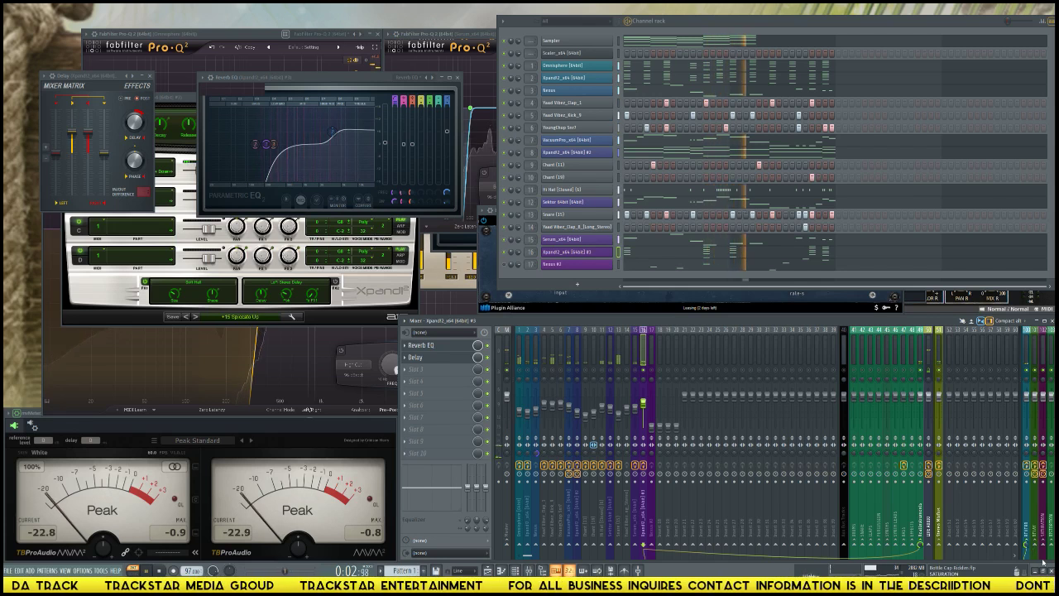
- Open the third Xpand!2 instrument from the channel rack and audition it in the pattern, restarting playback between listens
{"action": "key", "text": "space"}
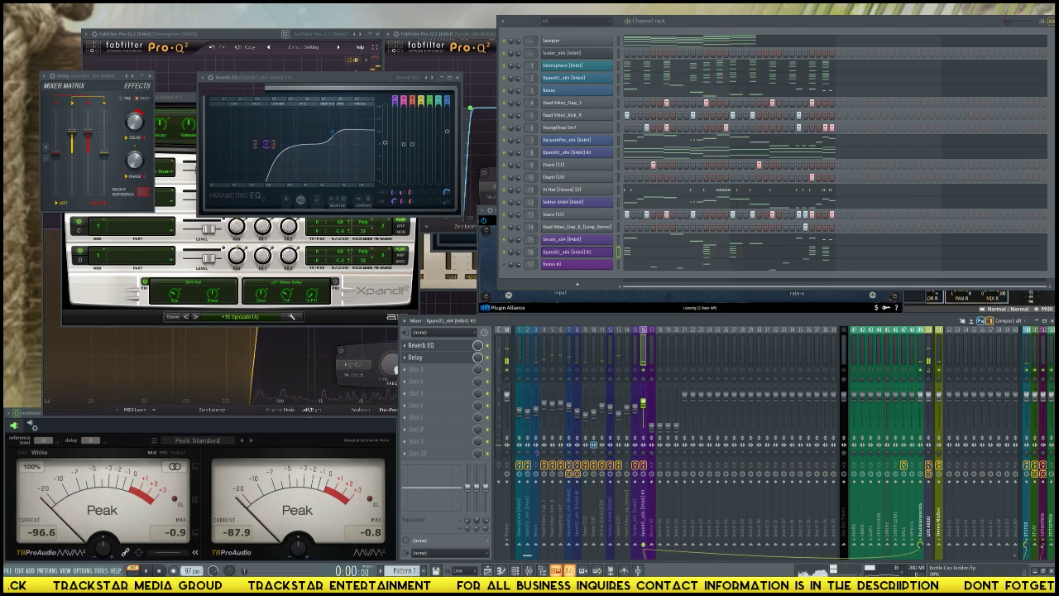
{"action": "key", "text": "space"}
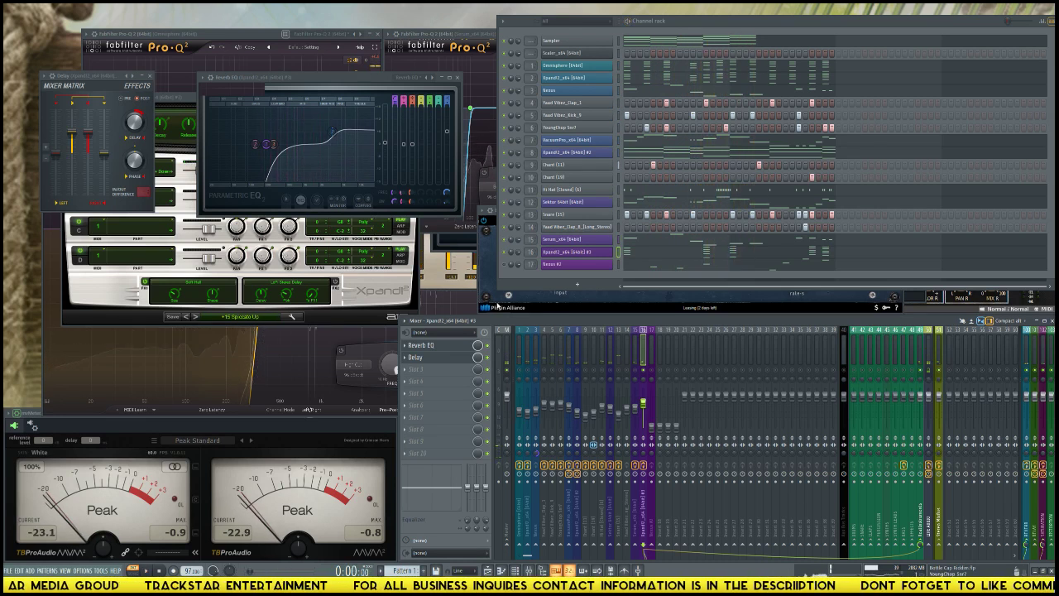
{"action": "left_click", "coordinate": [565, 239]}
{"action": "left_click", "coordinate": [565, 252]}
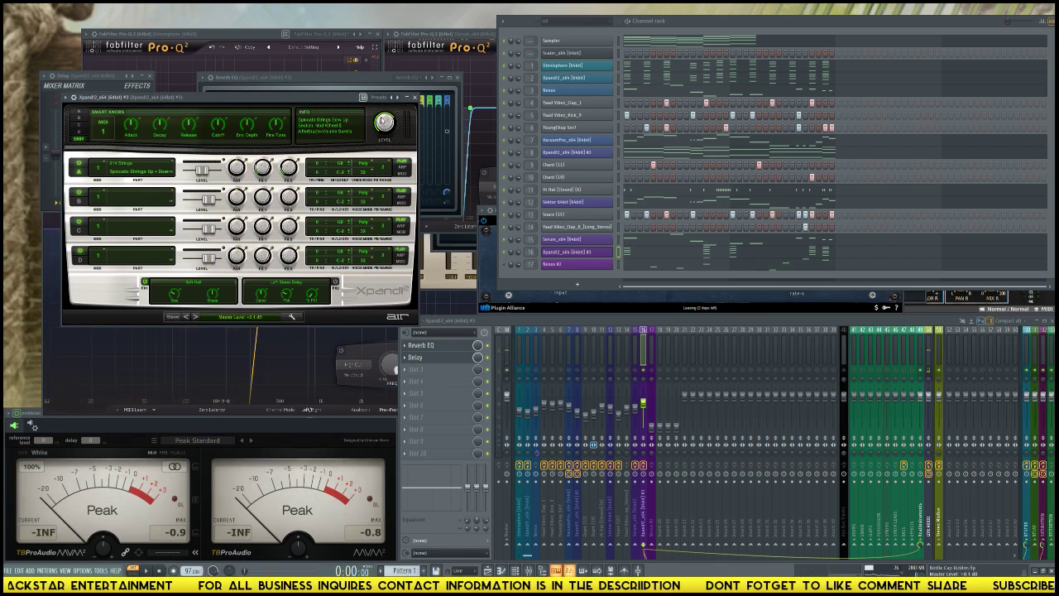
{"action": "key", "text": "space"}
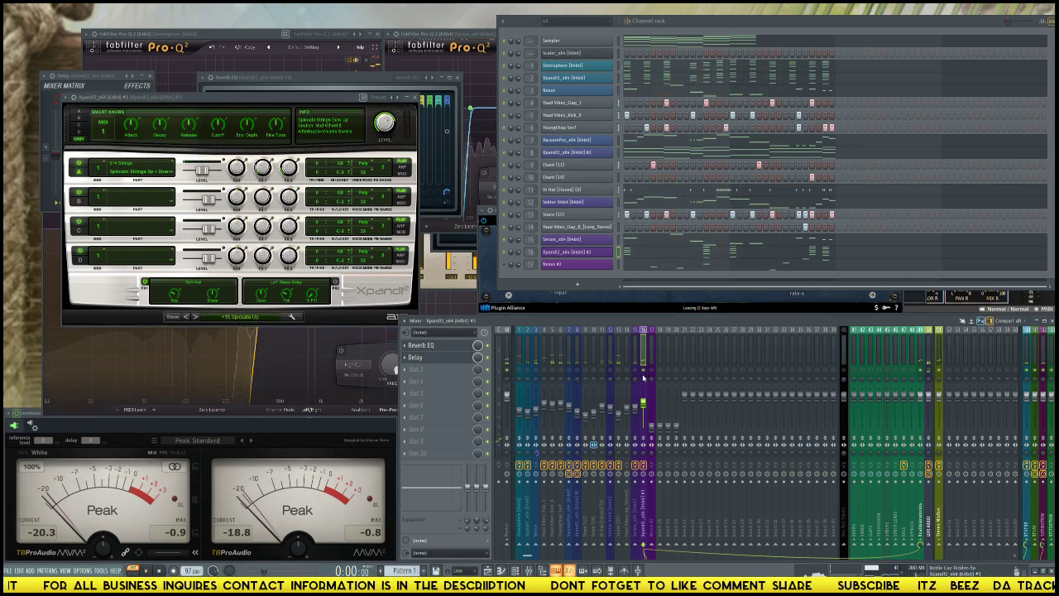
{"action": "key", "text": "space"}
{"action": "key", "text": "space"}
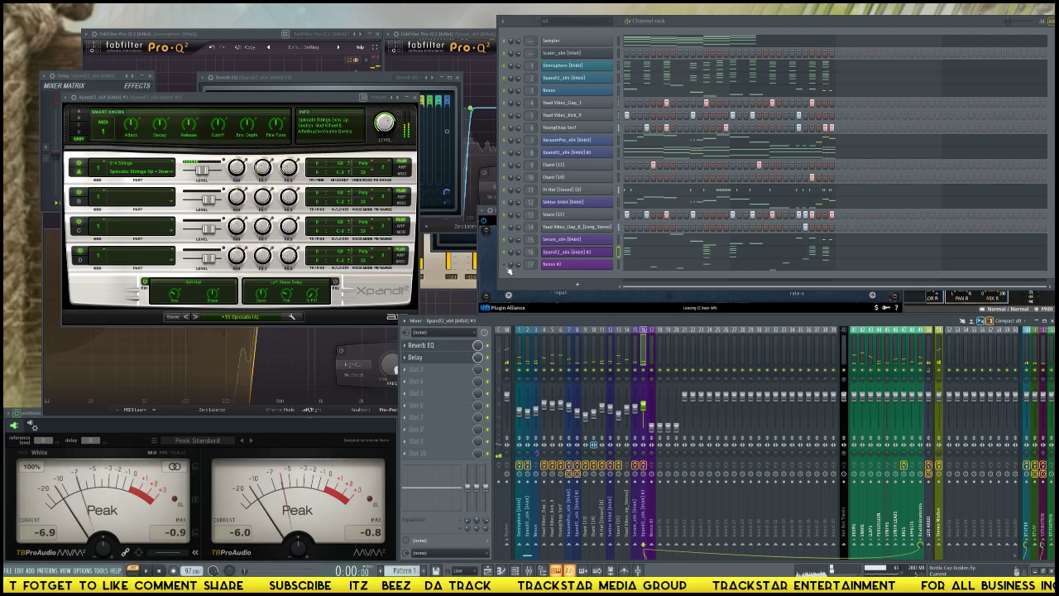
- Solo the Nexus #2 channel and raise the level of its mixer track by ear during playback
{"action": "key", "text": "space"}
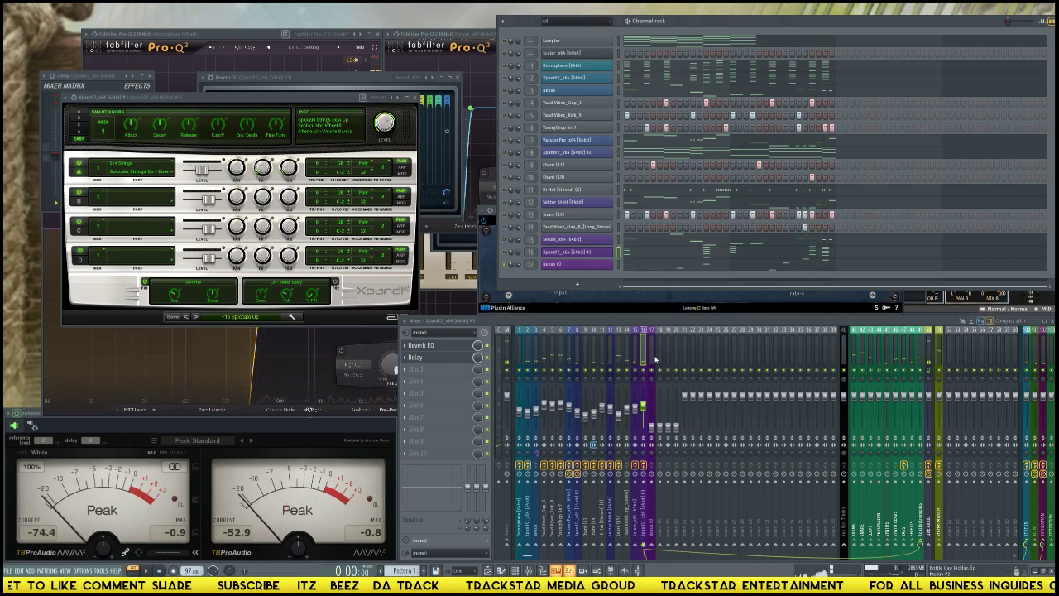
{"action": "left_click", "coordinate": [655, 359]}
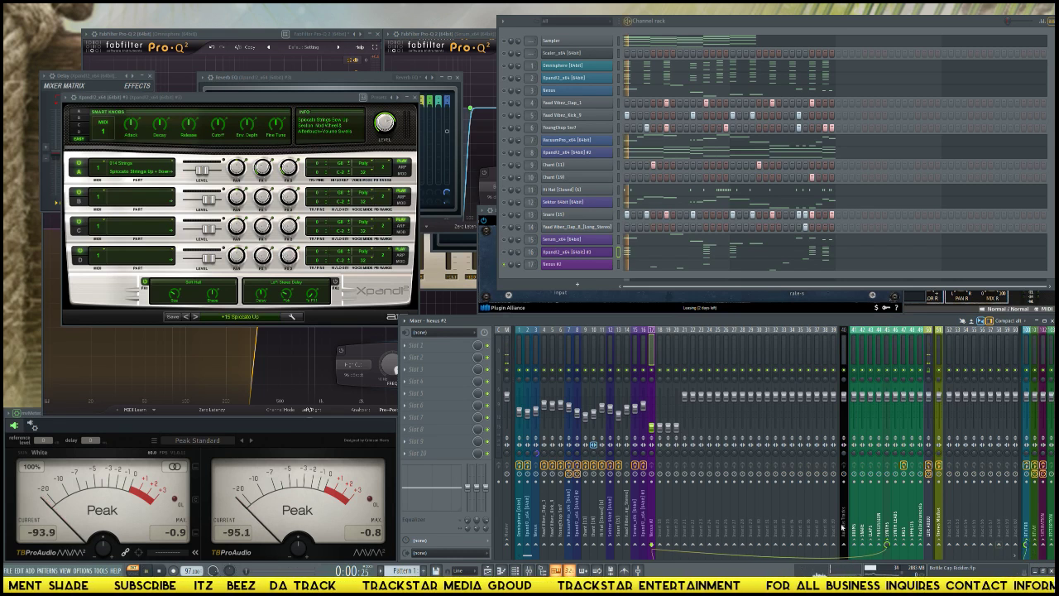
{"action": "key", "text": "space"}
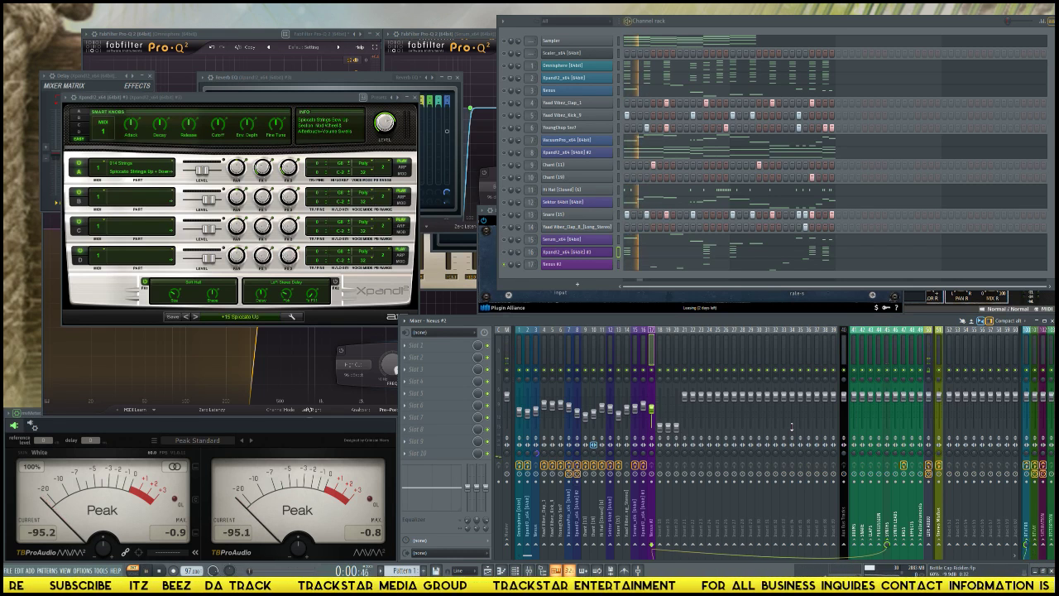
{"action": "left_click", "coordinate": [1028, 359]}
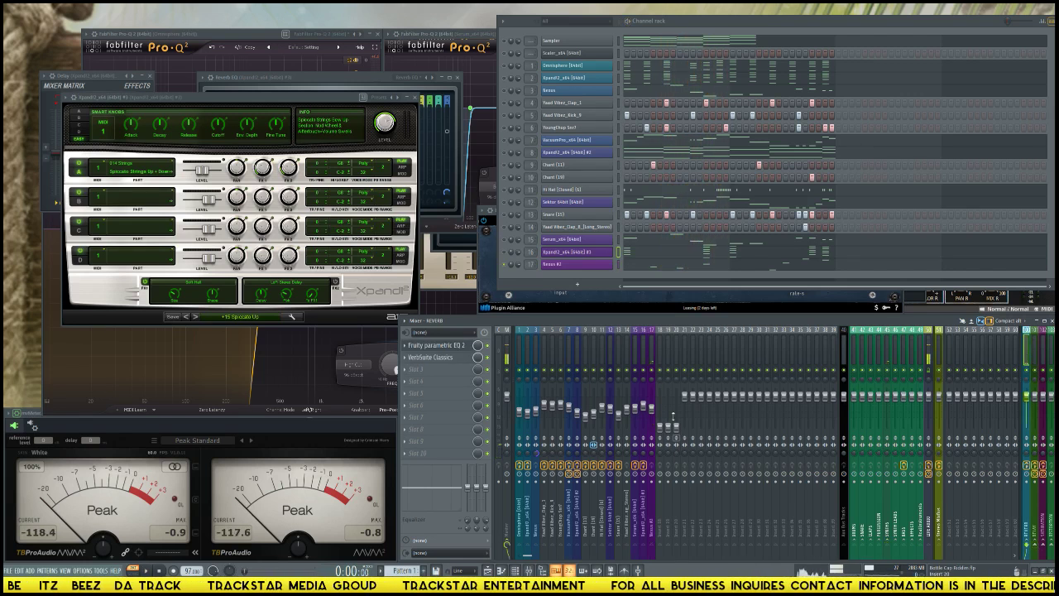
{"action": "left_click", "coordinate": [653, 363]}
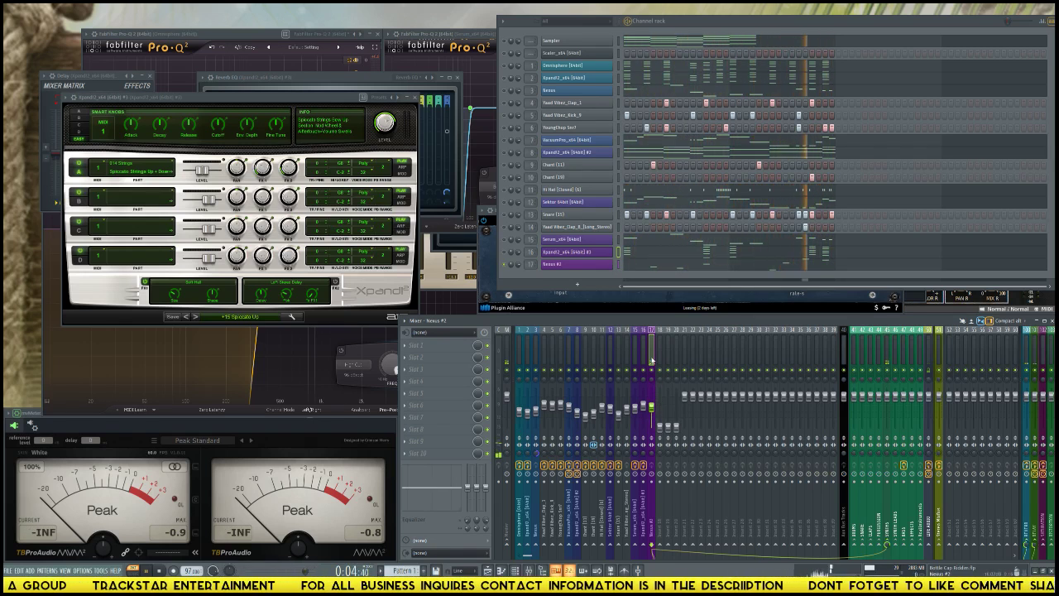
{"action": "key", "text": "space"}
- Add Soundtoys PanMan to the first effect slot of the Nexus #2 track and load the SpazRandom rhythmic preset
{"action": "left_click", "coordinate": [438, 348]}
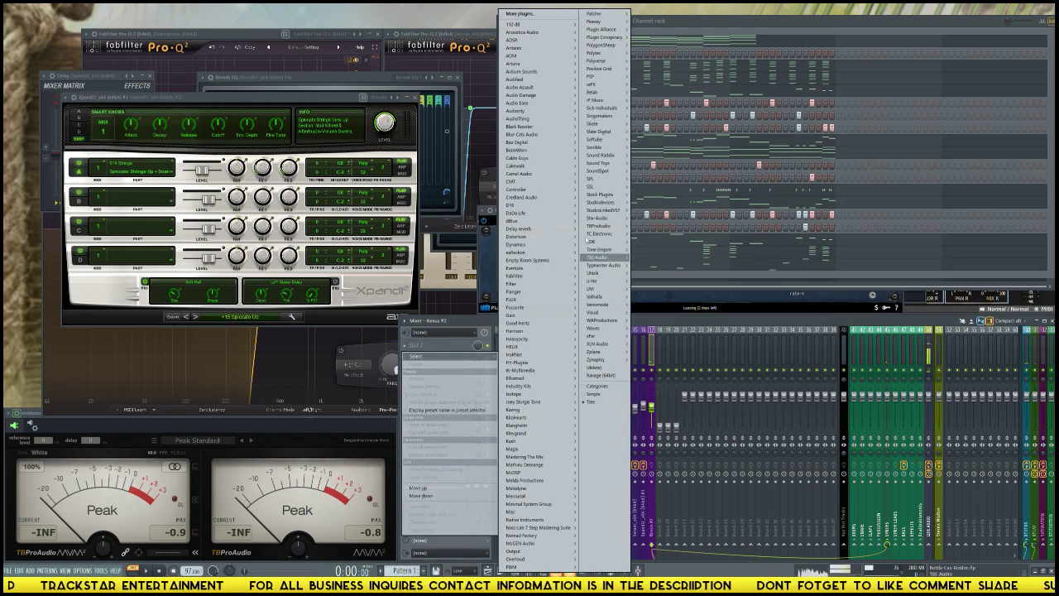
{"action": "mouse_move", "coordinate": [604, 171]}
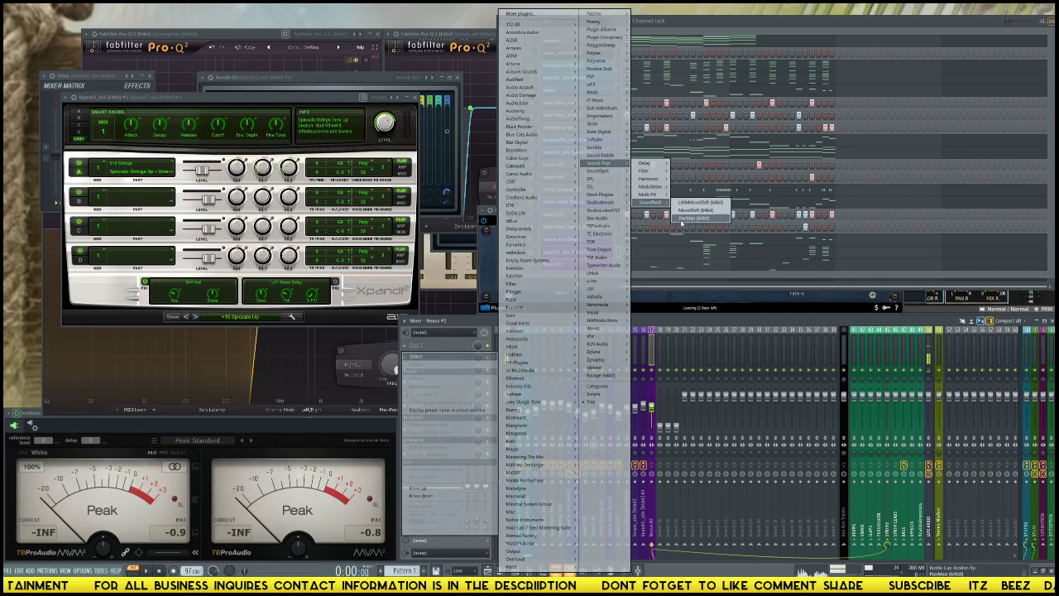
{"action": "left_click", "coordinate": [682, 221]}
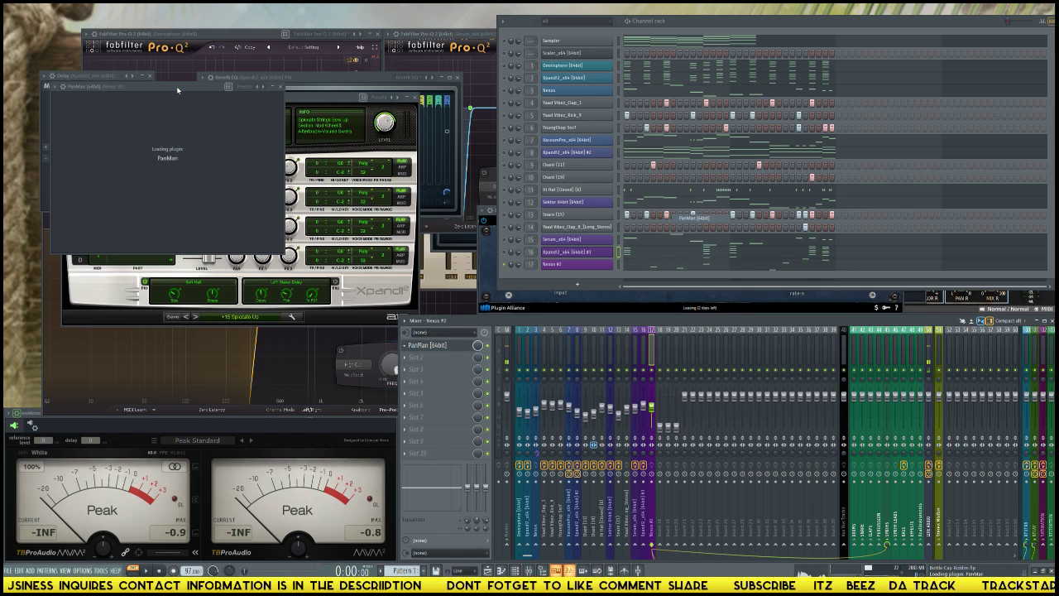
{"action": "left_click_drag", "start_coordinate": [177, 90], "coordinate": [614, 121]}
{"action": "left_click", "coordinate": [578, 129]}
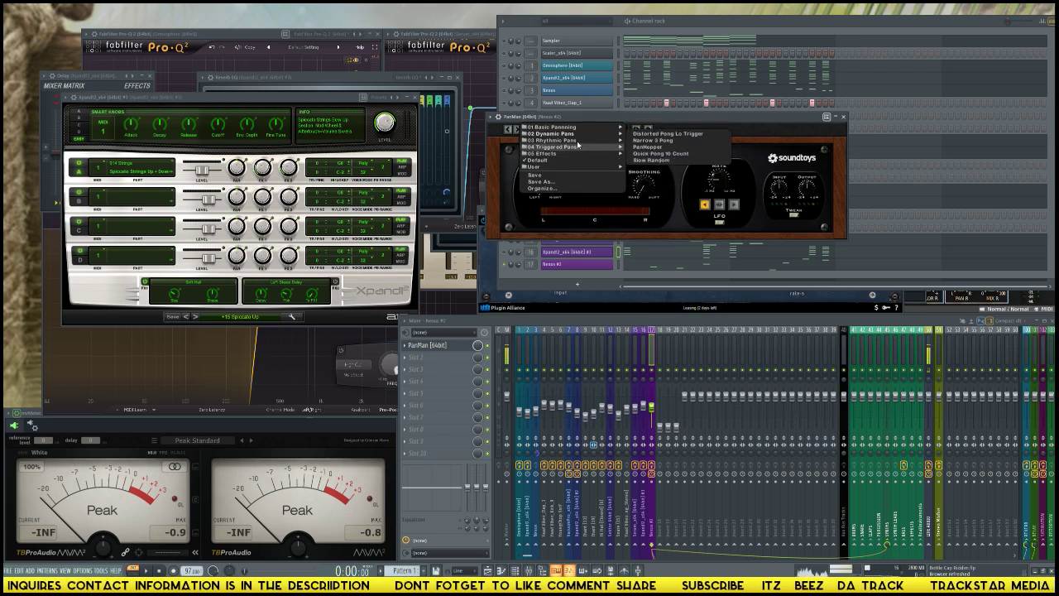
{"action": "mouse_move", "coordinate": [585, 141]}
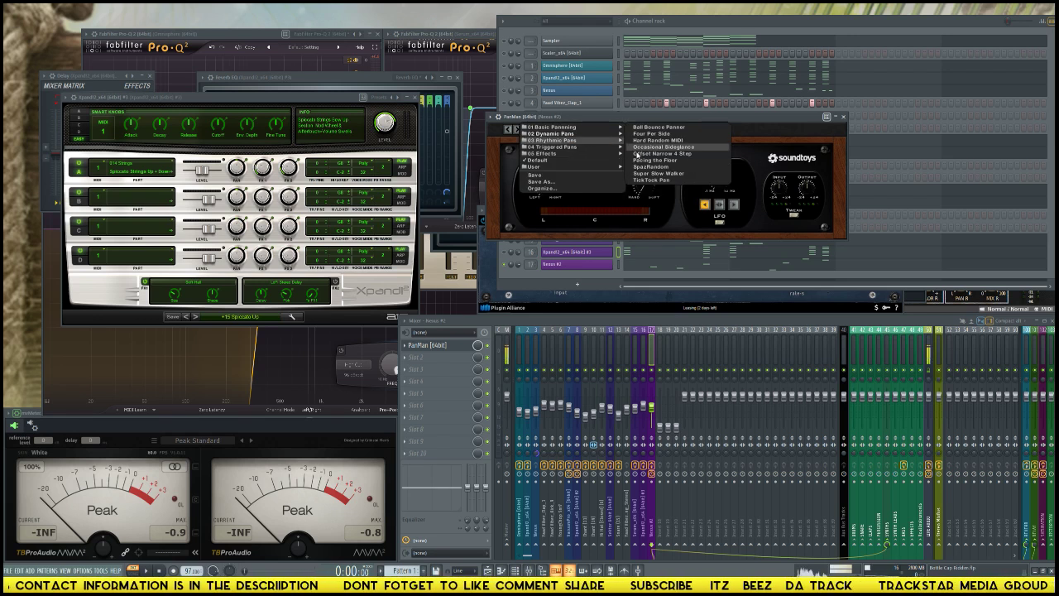
{"action": "left_click", "coordinate": [650, 166]}
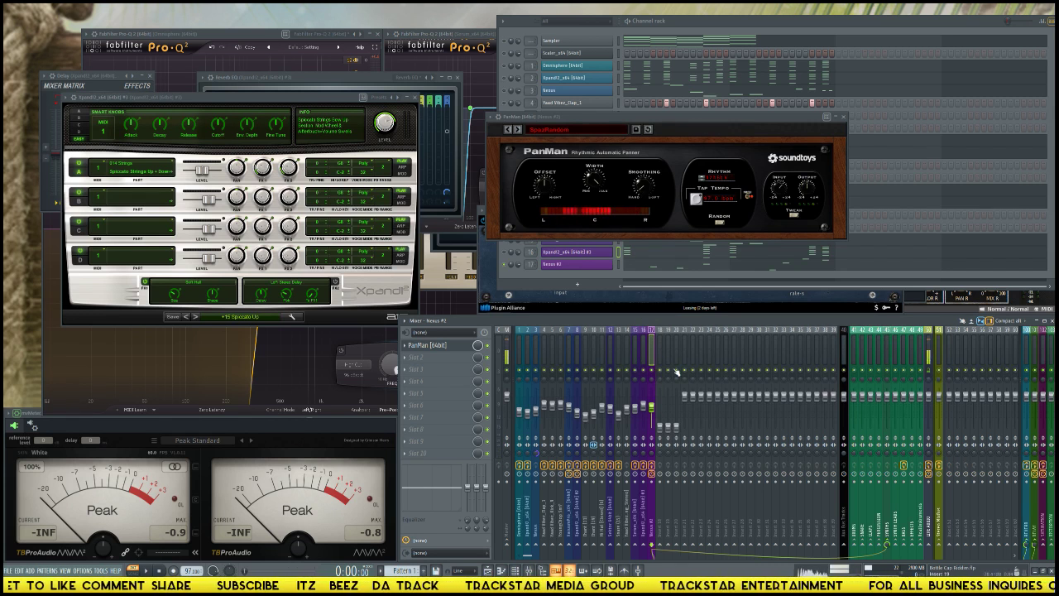
- Unsolo Nexus #2, audition the full pattern, and select the Stereo Modus mixer track
{"action": "left_click", "coordinate": [507, 267]}
{"action": "key", "text": "space"}
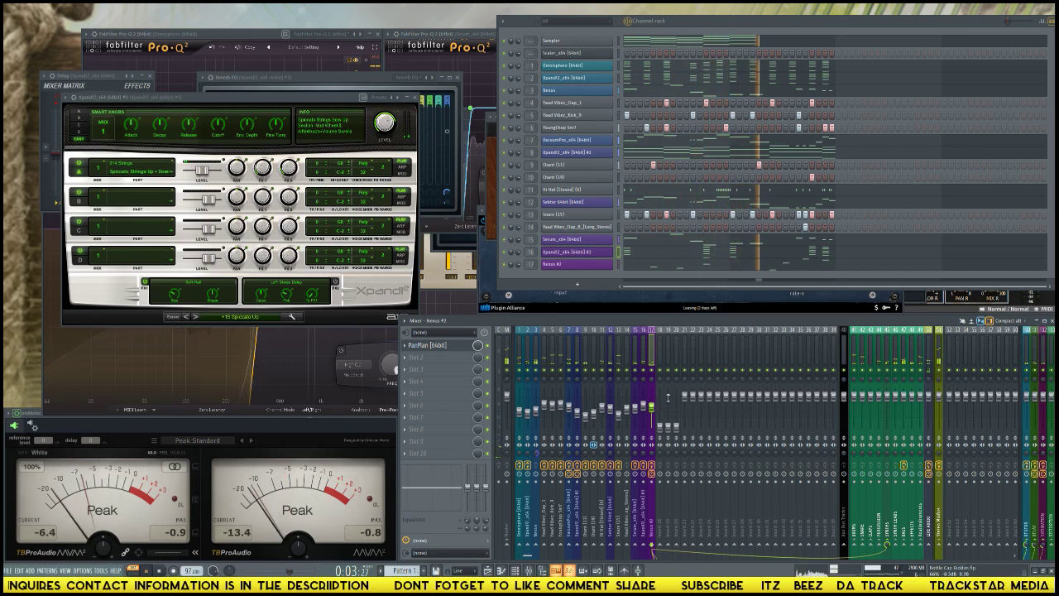
{"action": "left_click", "coordinate": [940, 355]}
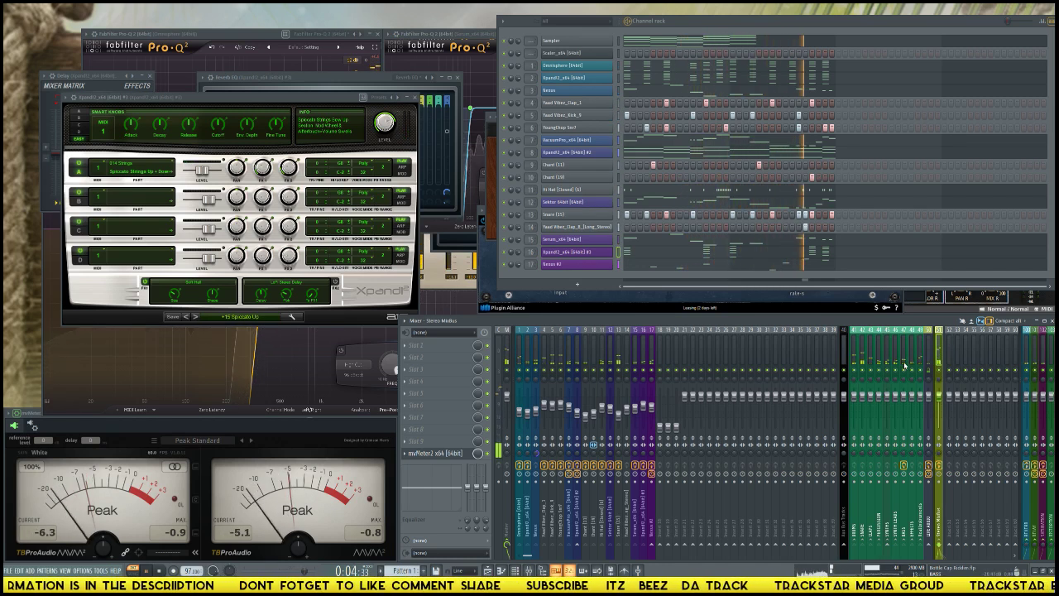
{"action": "key", "text": "space"}
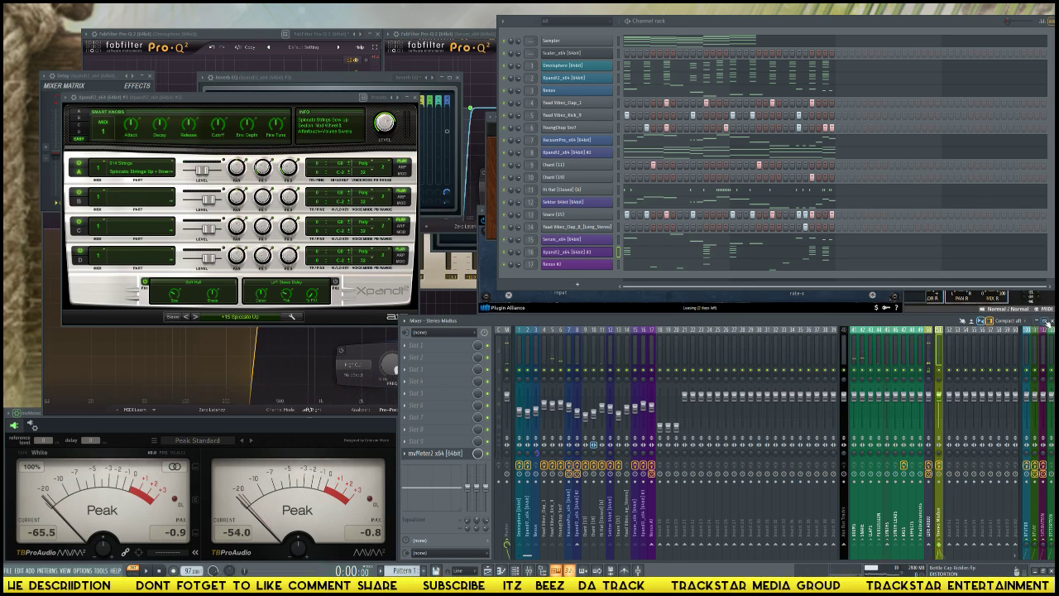
- Close the mixer, the channel rack and all open instrument and effect windows to clear the workspace
{"action": "key", "text": "F9"}
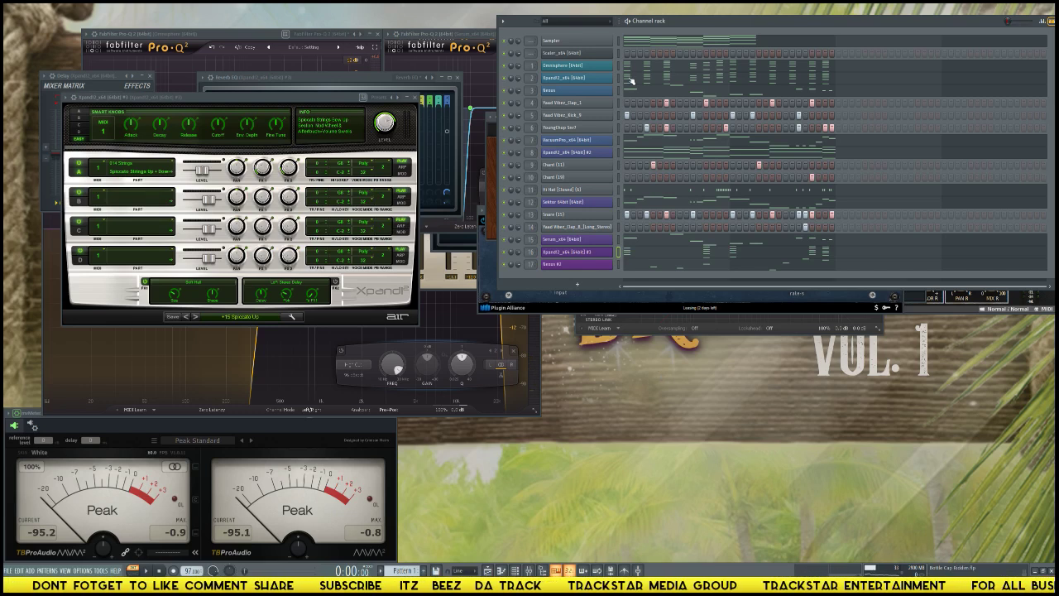
{"action": "key", "text": "F5"}
{"action": "key", "text": "F5"}
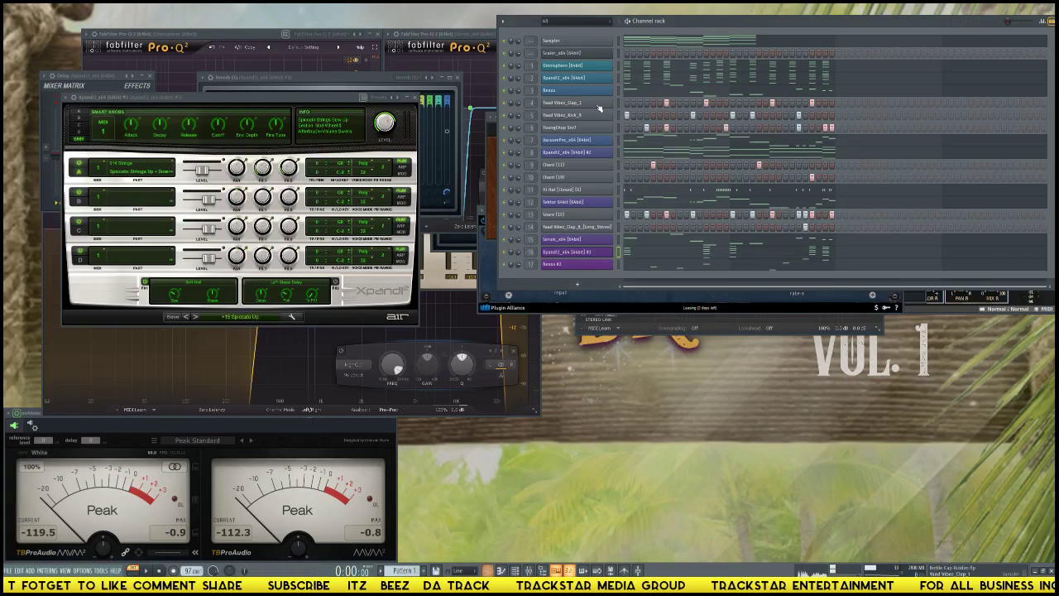
{"action": "key", "text": "F6"}
{"action": "key", "text": "Escape"}
{"action": "key", "text": "Escape"}
{"action": "key", "text": "Escape"}
{"action": "key", "text": "Escape"}
{"action": "key", "text": "Escape"}
{"action": "key", "text": "Escape"}
{"action": "key", "text": "Escape"}
{"action": "key", "text": "Escape"}
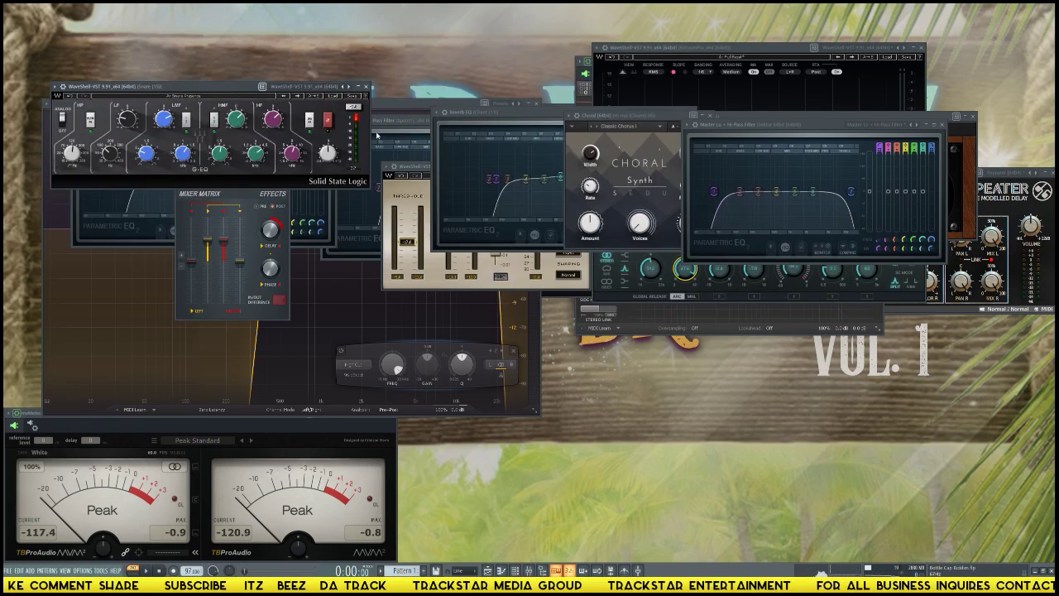
{"action": "left_click", "coordinate": [367, 86]}
{"action": "key", "text": "Escape"}
{"action": "key", "text": "Escape"}
{"action": "key", "text": "Escape"}
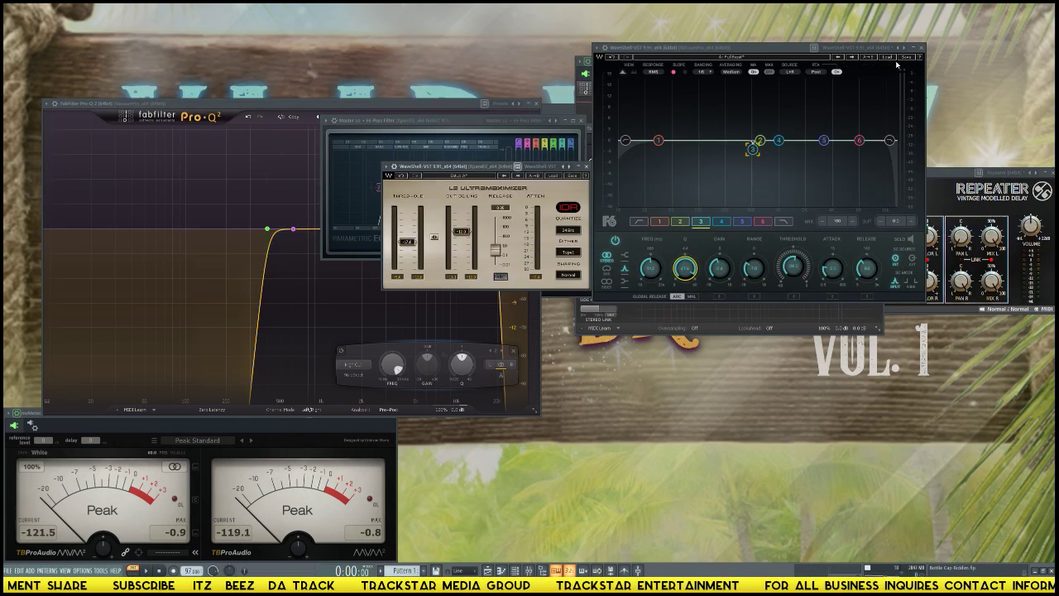
{"action": "left_click", "coordinate": [921, 50]}
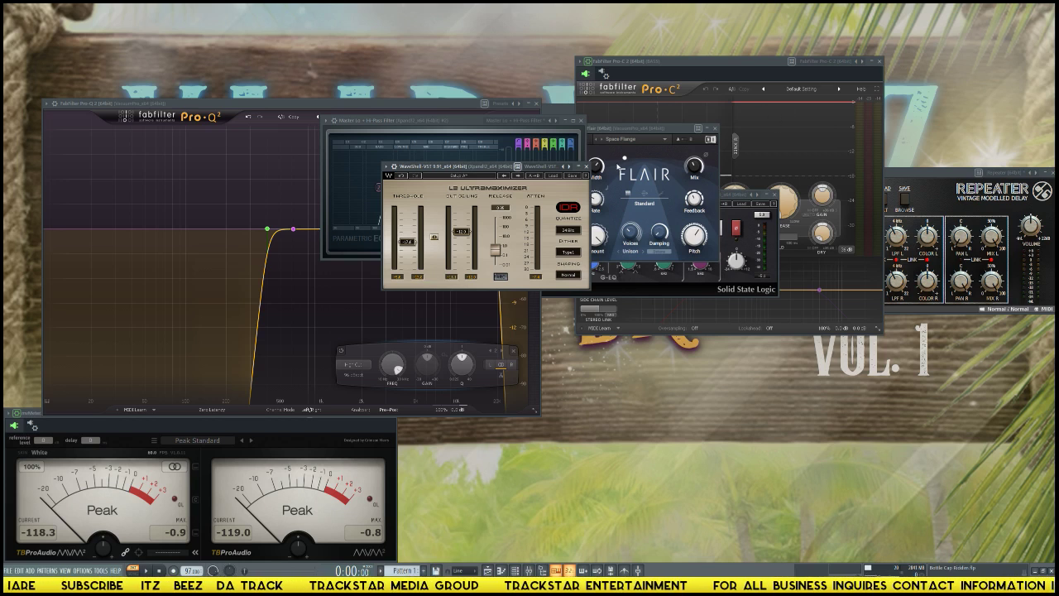
{"action": "left_click", "coordinate": [587, 167]}
{"action": "key", "text": "Escape"}
{"action": "key", "text": "Escape"}
{"action": "key", "text": "Escape"}
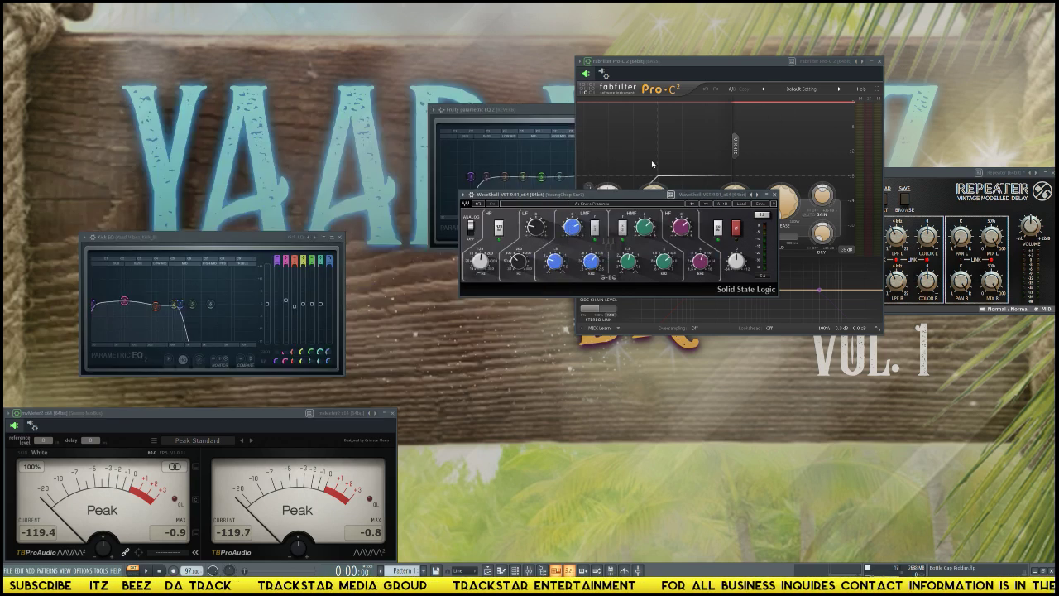
{"action": "left_click", "coordinate": [775, 195]}
{"action": "key", "text": "Escape"}
{"action": "key", "text": "Escape"}
{"action": "key", "text": "Escape"}
{"action": "key", "text": "Escape"}
{"action": "key", "text": "Escape"}
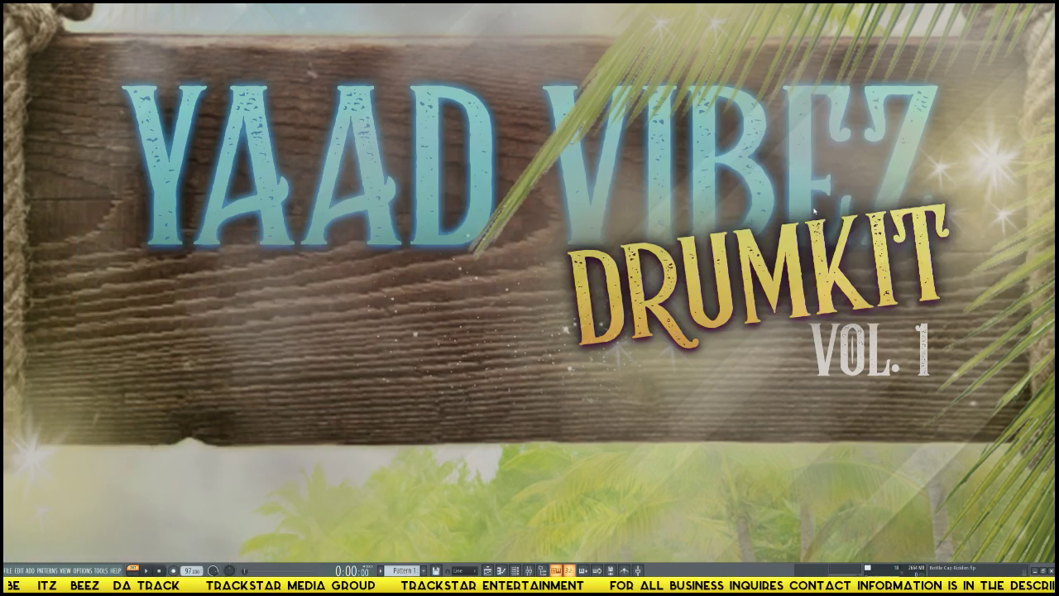
- Reopen the mixer and the Stereo Modus track's mvMeter2, and add FabFilter Pro-Q 2 to that track's first slot
{"action": "key", "text": "F9"}
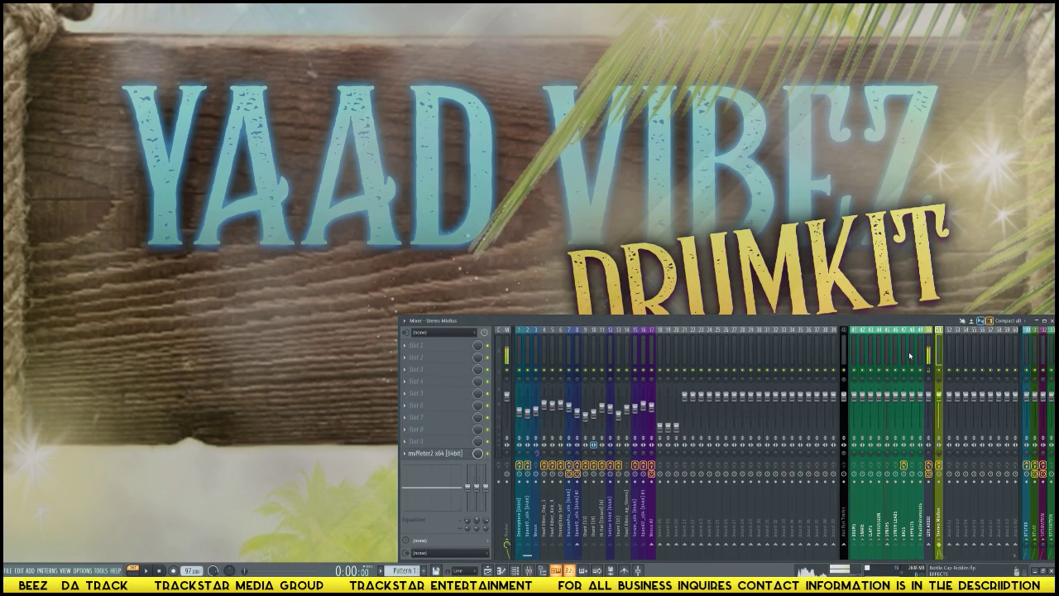
{"action": "left_click", "coordinate": [442, 454]}
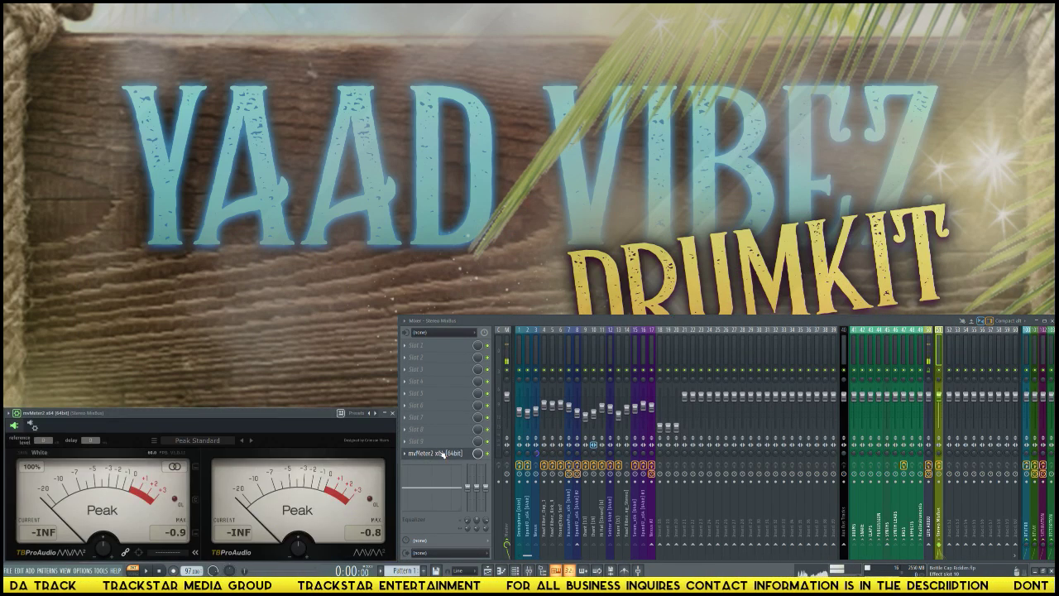
{"action": "left_click", "coordinate": [431, 351]}
{"action": "mouse_move", "coordinate": [518, 302]}
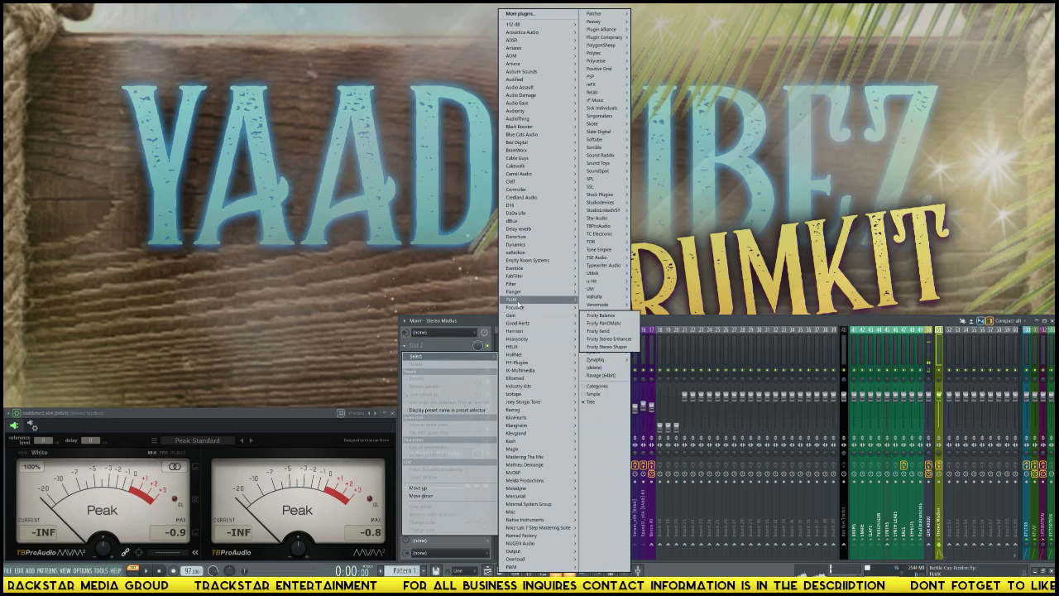
{"action": "mouse_move", "coordinate": [540, 318]}
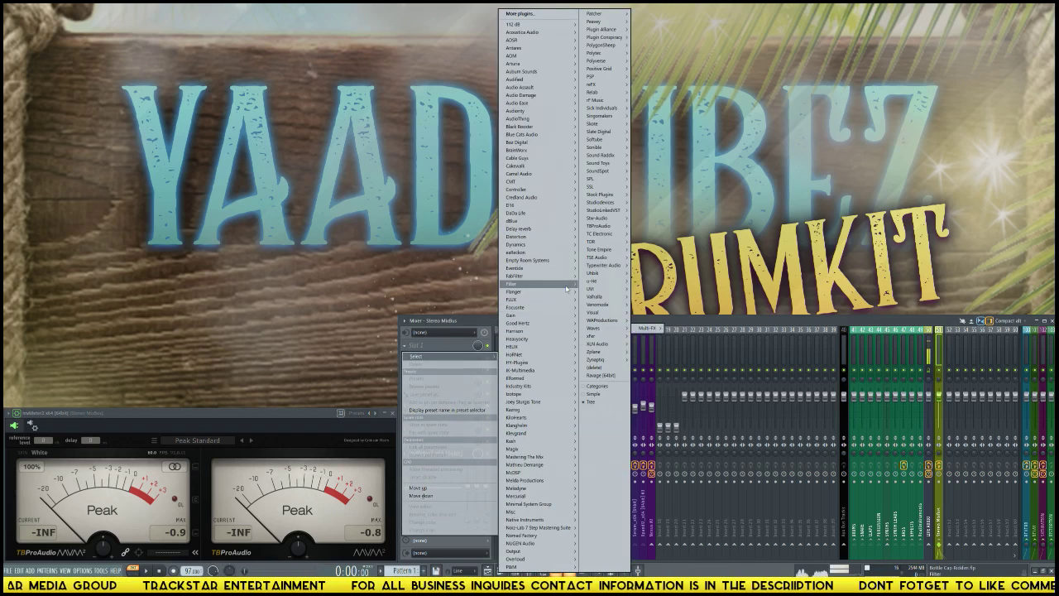
{"action": "mouse_move", "coordinate": [571, 277]}
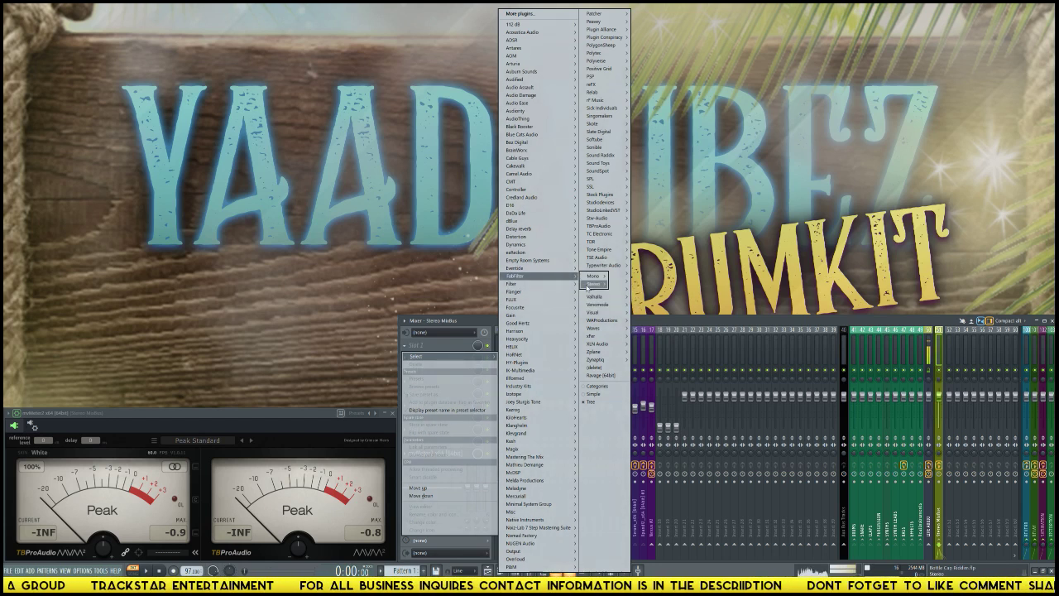
{"action": "mouse_move", "coordinate": [630, 300]}
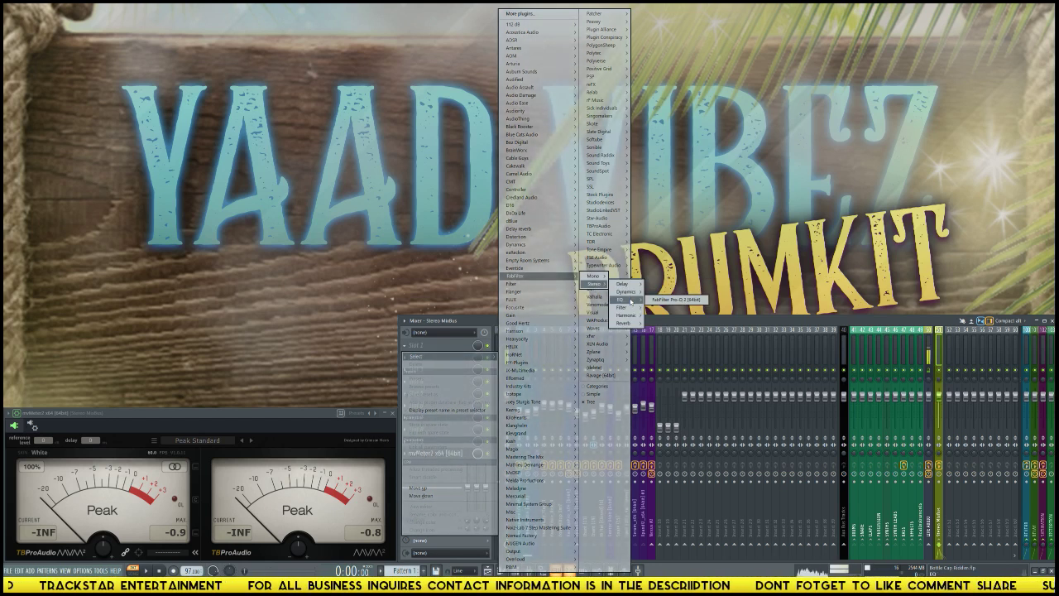
{"action": "left_click", "coordinate": [671, 300]}
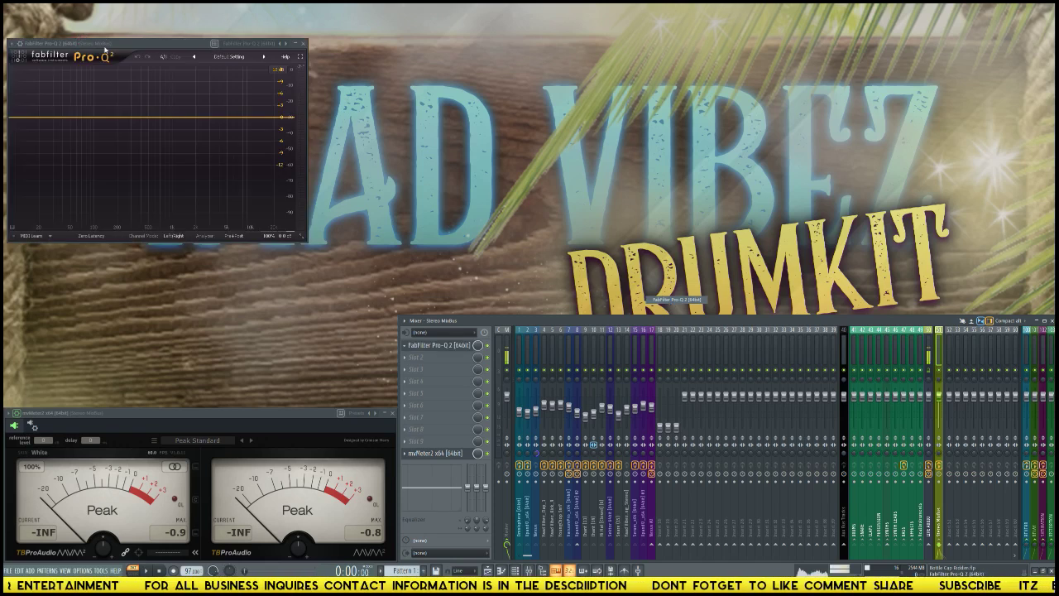
- Move the Pro-Q 2 window into the corner of the workspace and load its Master Filter preset
{"action": "left_click_drag", "start_coordinate": [126, 22], "coordinate": [125, 8]}
{"action": "left_click", "coordinate": [242, 17]}
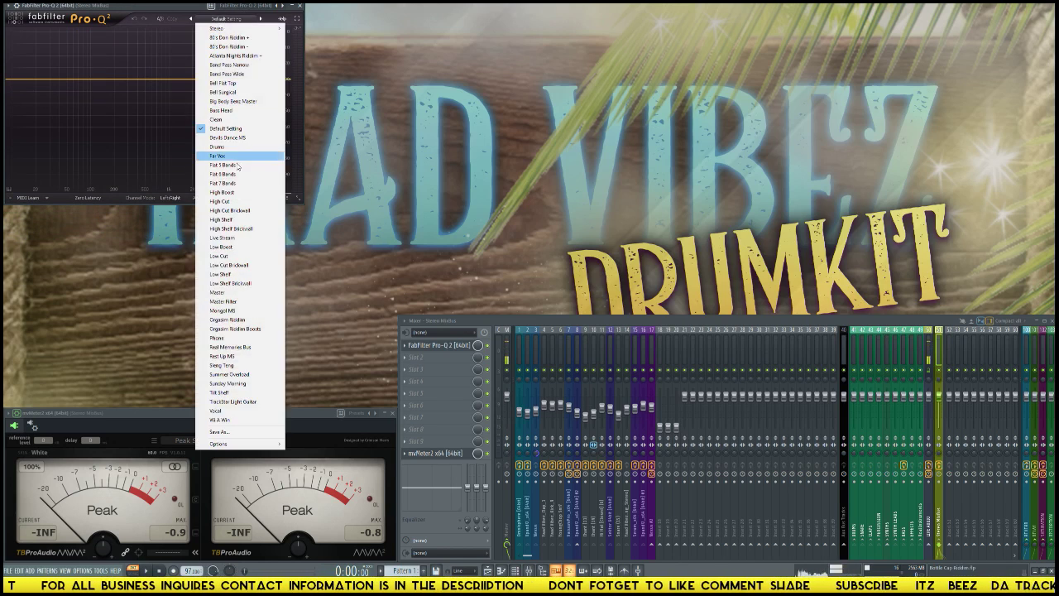
{"action": "left_click", "coordinate": [239, 302]}
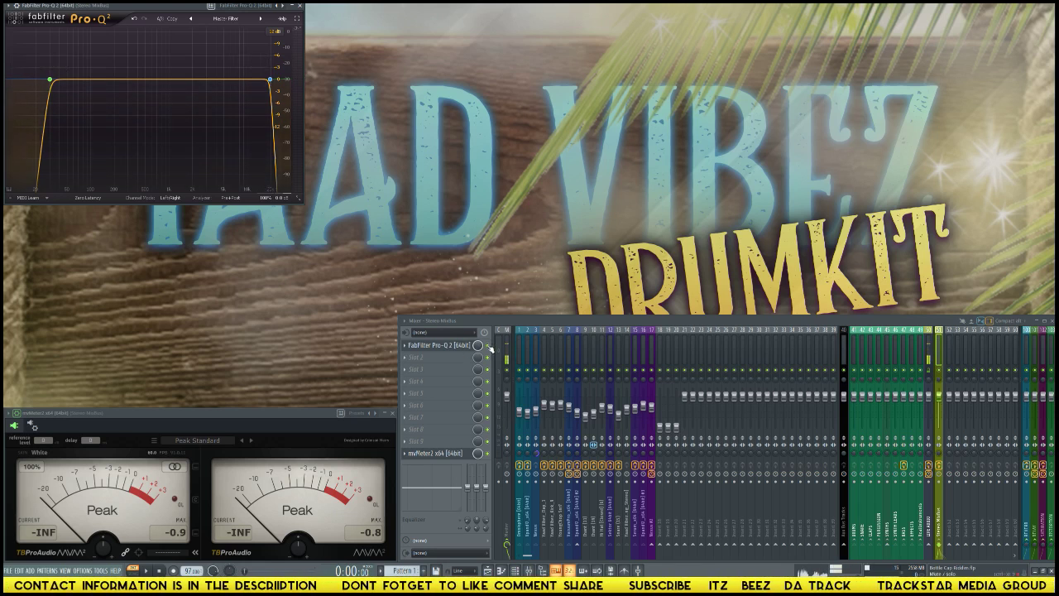
- Audition the pattern through the Pro-Q 2 Master Filter preset, check the Nexus #2 track, and reselect the Stereo Modus track
{"action": "key", "text": "space"}
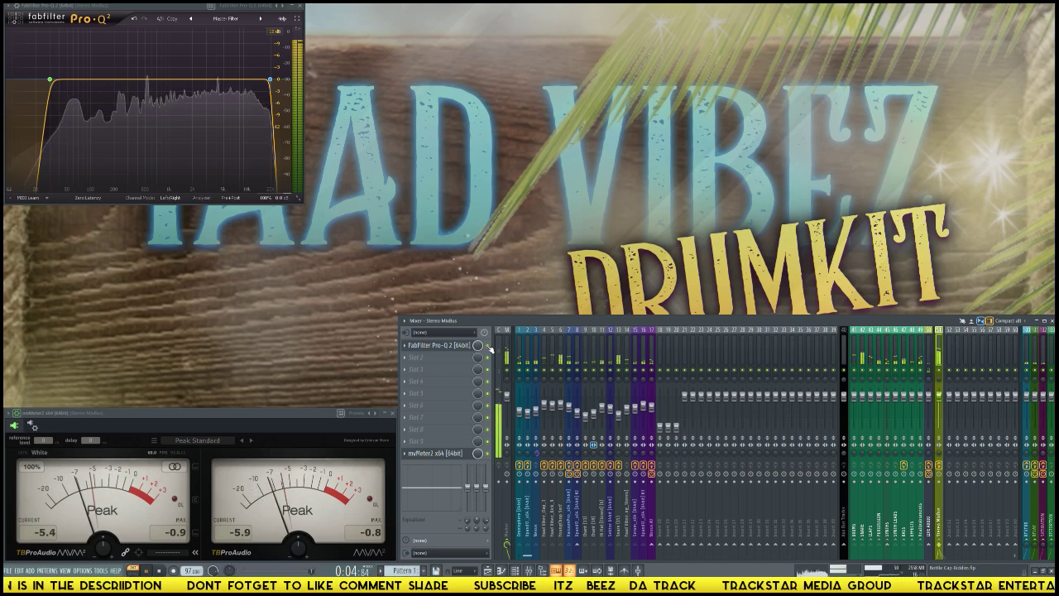
{"action": "key", "text": "space"}
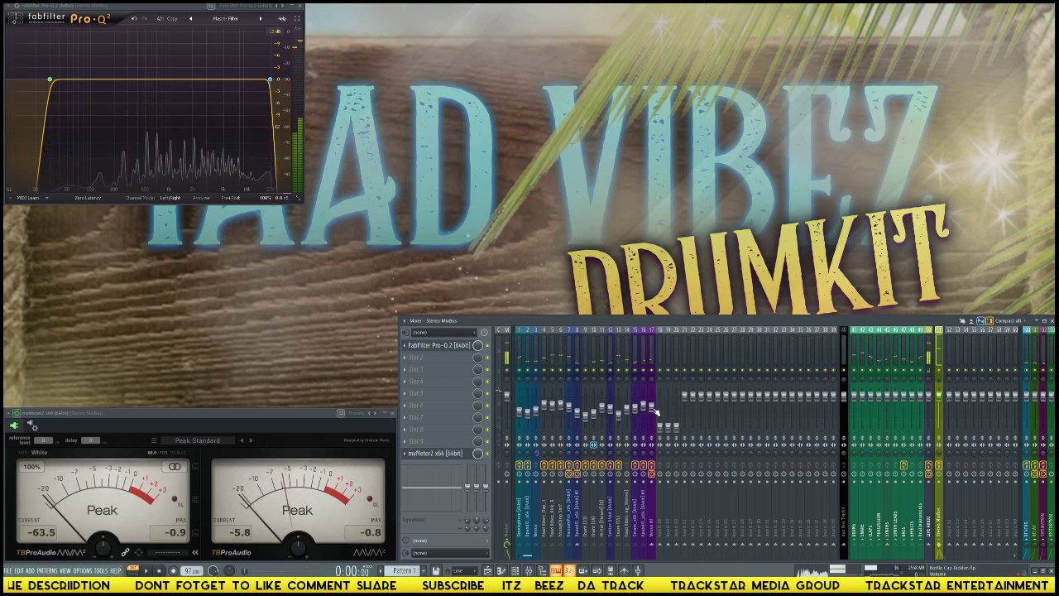
{"action": "left_click", "coordinate": [651, 546]}
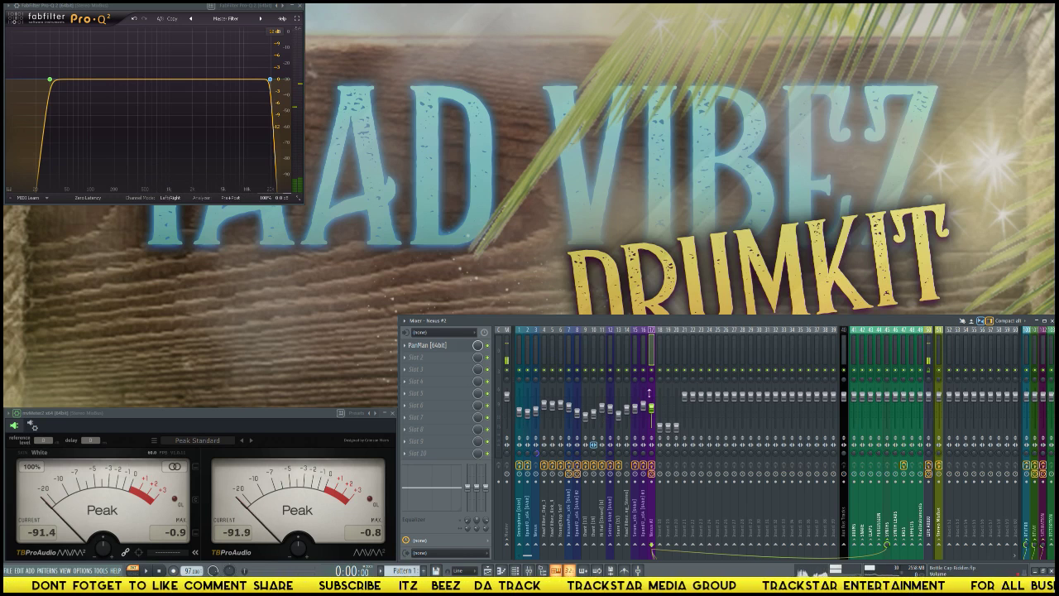
{"action": "left_click", "coordinate": [941, 358]}
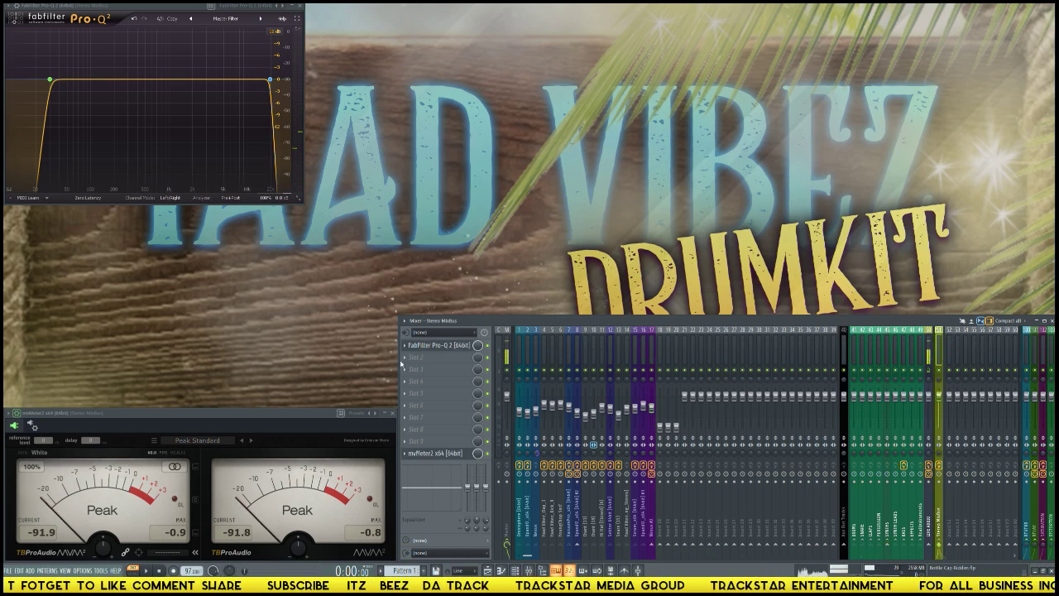
- Load the Waves API-2500 Stereo compressor into the Stereo Modus track's second slot and move its window clear of Pro-Q 2
{"action": "left_click", "coordinate": [416, 361]}
{"action": "mouse_move", "coordinate": [601, 354]}
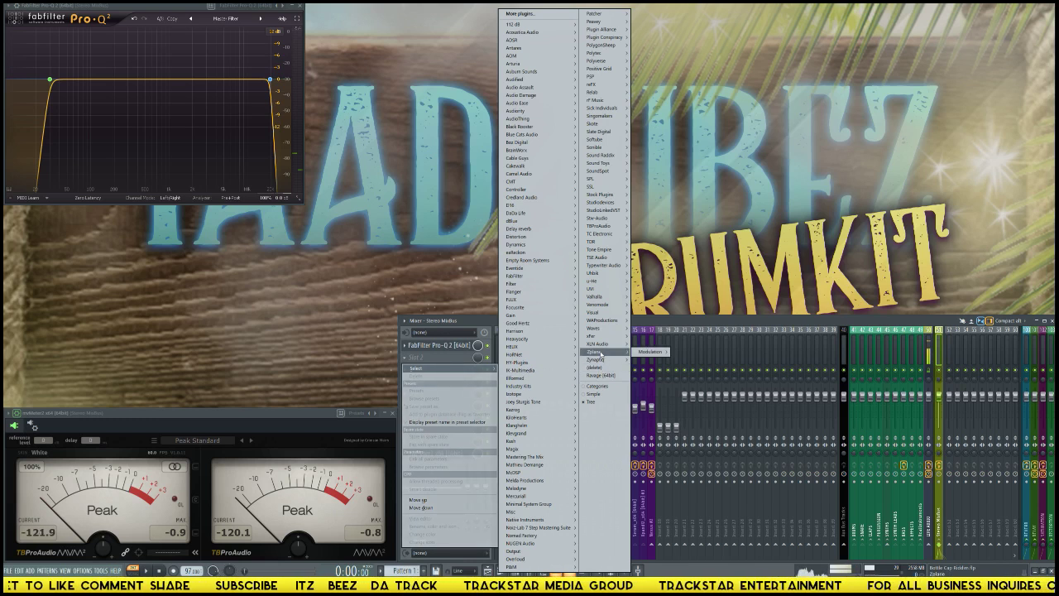
{"action": "mouse_move", "coordinate": [596, 291]}
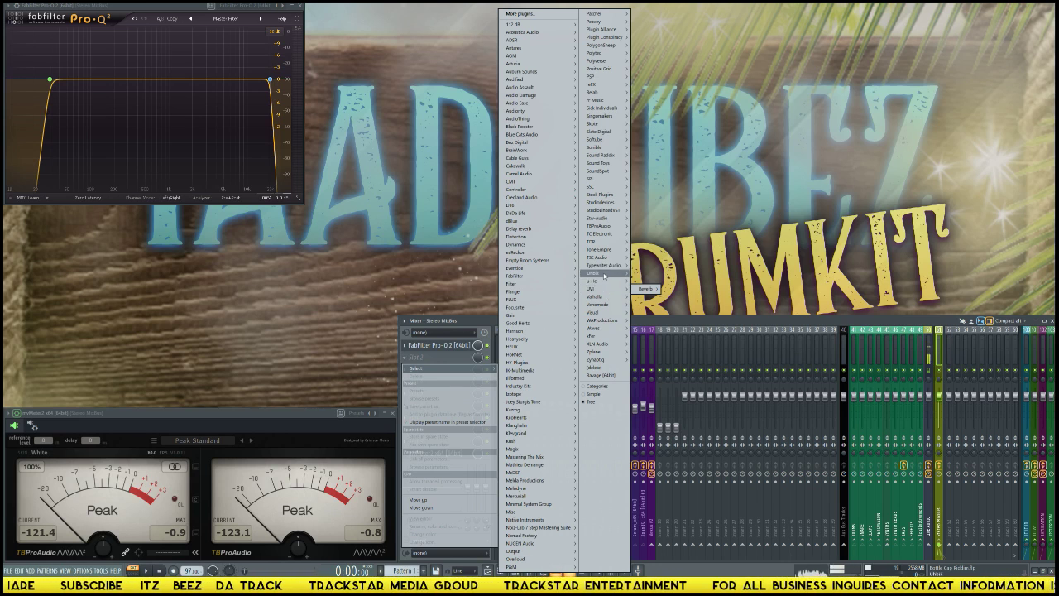
{"action": "mouse_move", "coordinate": [623, 330]}
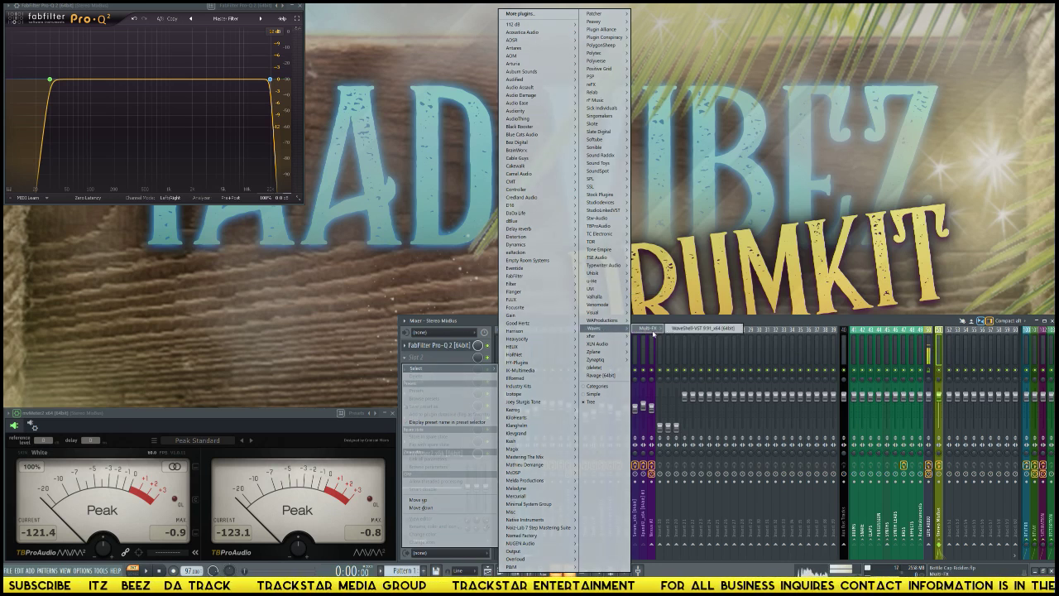
{"action": "left_click", "coordinate": [687, 329]}
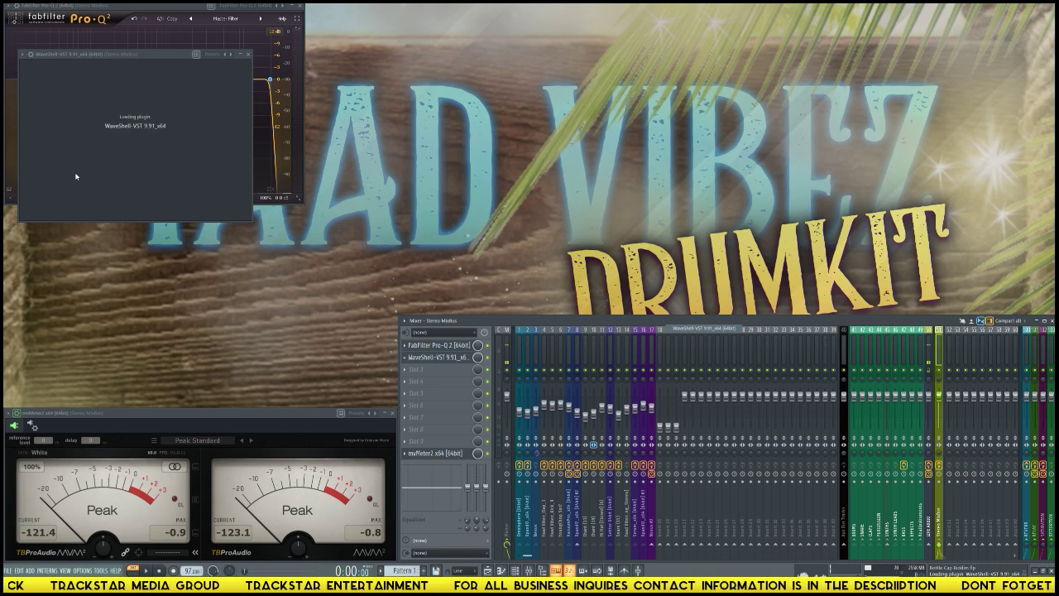
{"action": "left_click", "coordinate": [89, 108]}
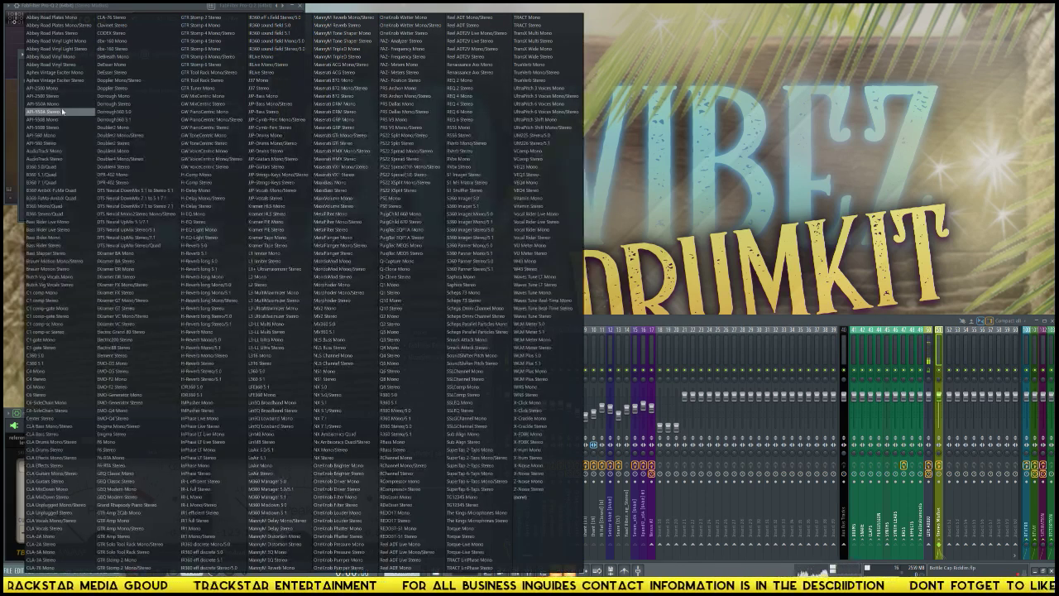
{"action": "left_click", "coordinate": [62, 98]}
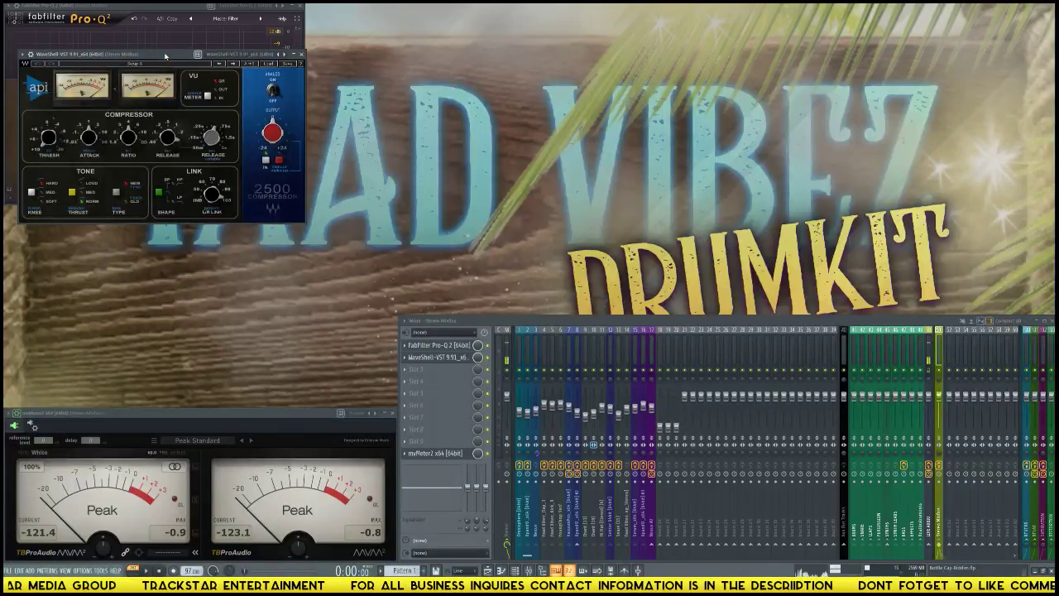
{"action": "left_click_drag", "start_coordinate": [166, 55], "coordinate": [657, 145]}
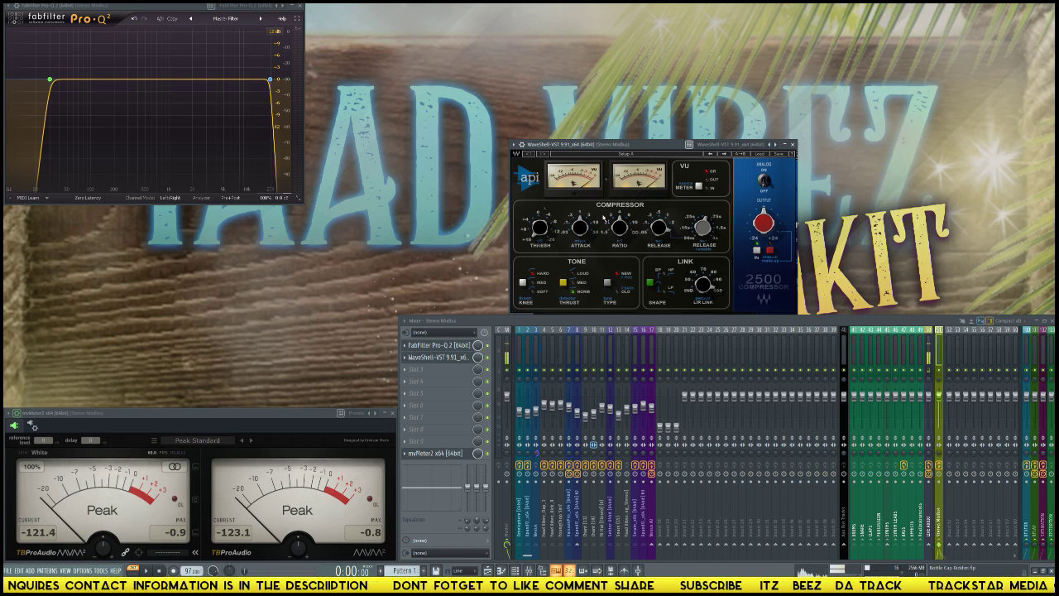
- Adjust the API-2500's variable release and threshold while the pattern plays, and set its analog switch to On
{"action": "key", "text": "space"}
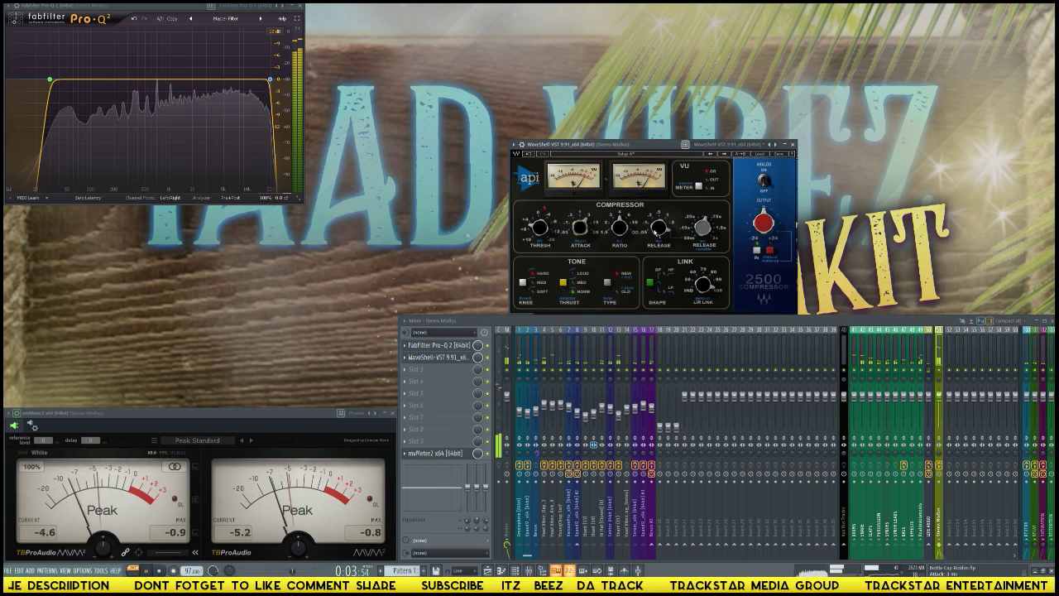
{"action": "left_click", "coordinate": [703, 227]}
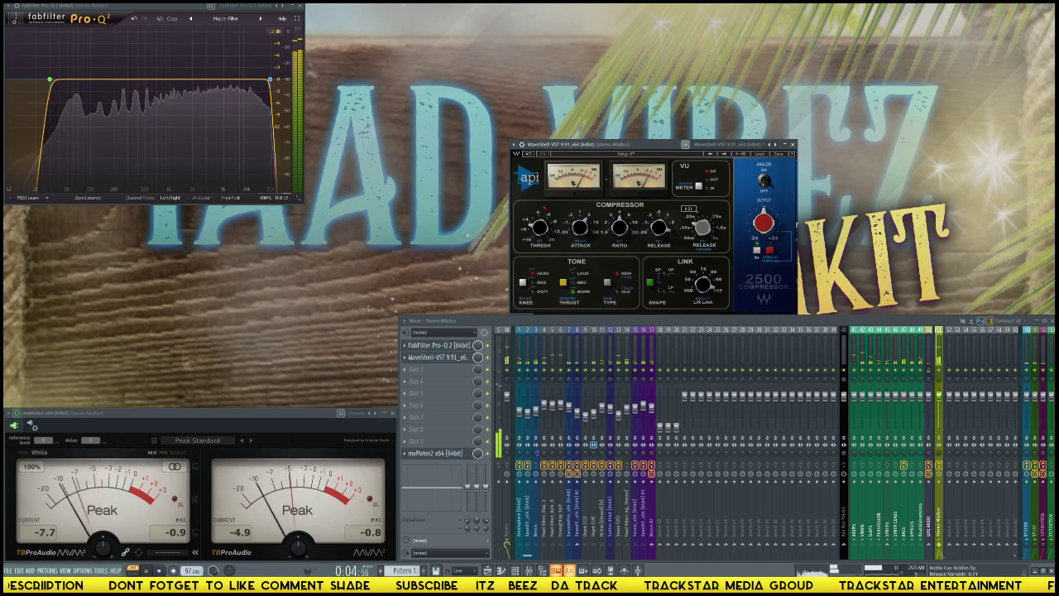
{"action": "left_click", "coordinate": [535, 230]}
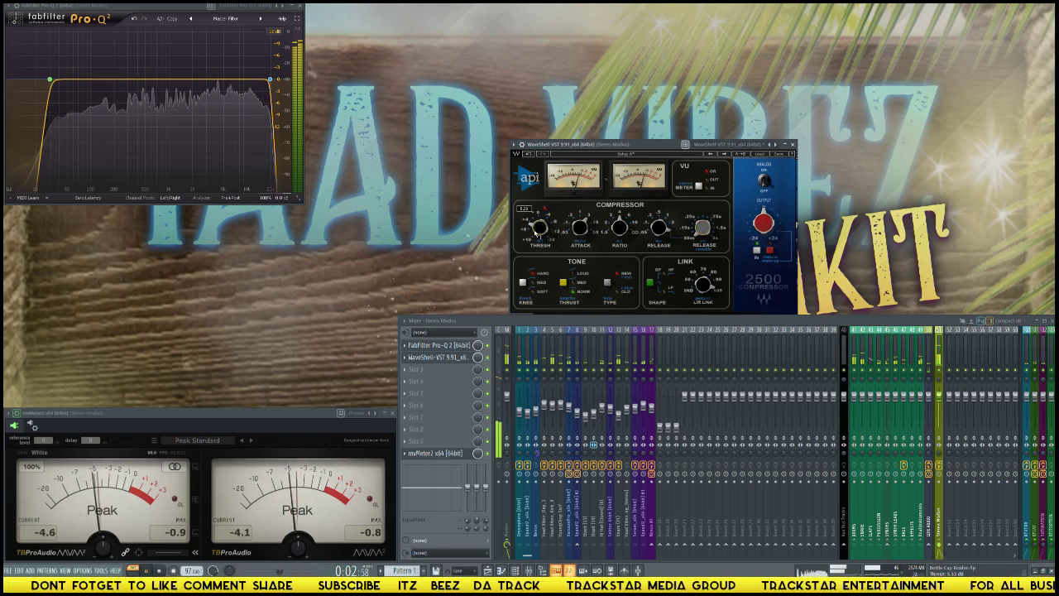
{"action": "left_click_drag", "start_coordinate": [539, 229], "coordinate": [539, 224]}
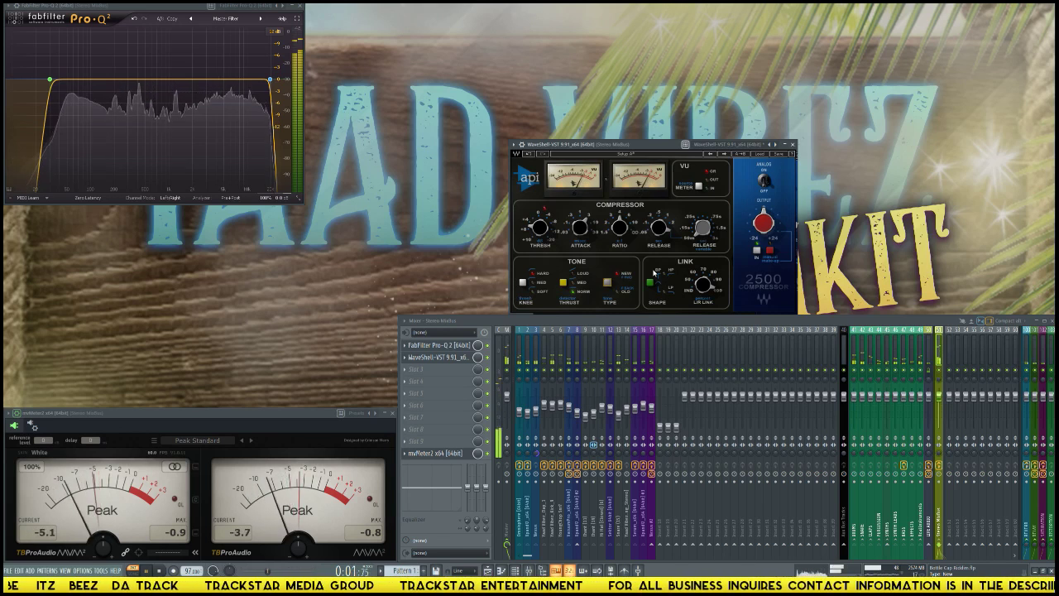
{"action": "key", "text": "space"}
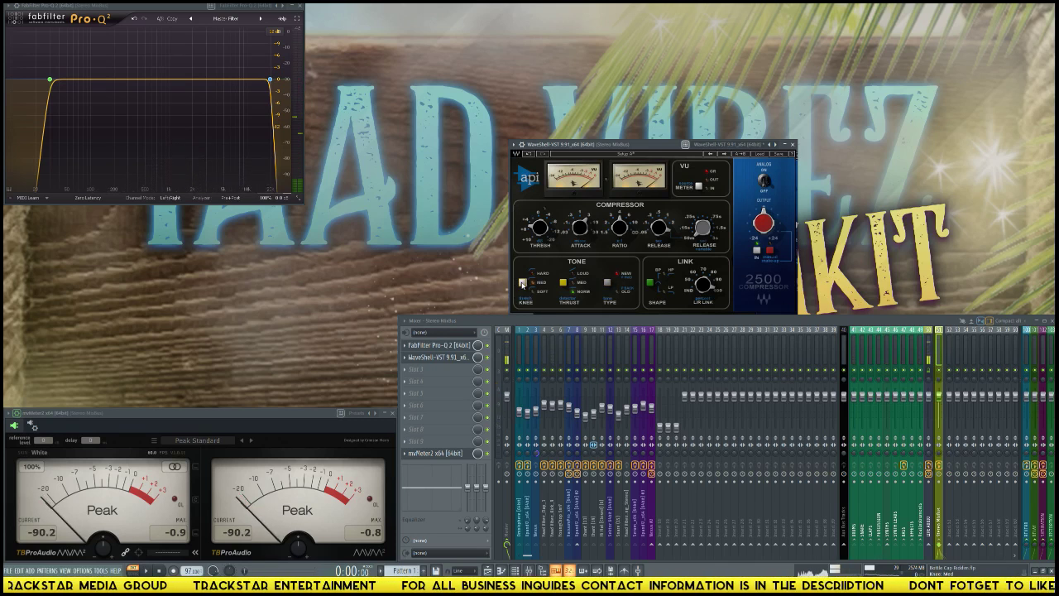
{"action": "left_click", "coordinate": [765, 181]}
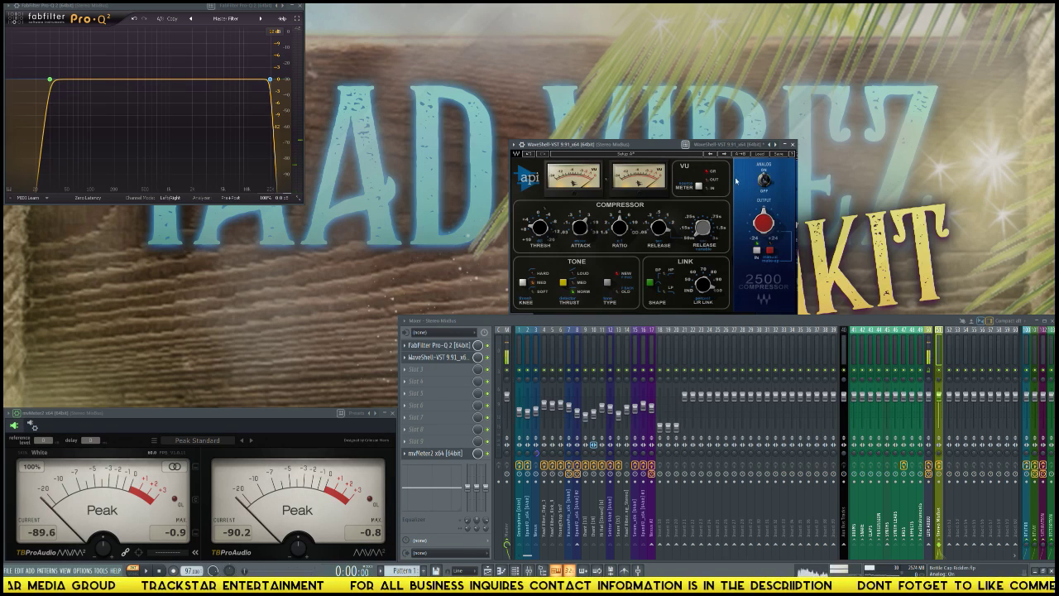
- Place the API-2500 window directly beside Pro-Q 2 and audition the pattern briefly
{"action": "left_click_drag", "start_coordinate": [664, 150], "coordinate": [461, 11]}
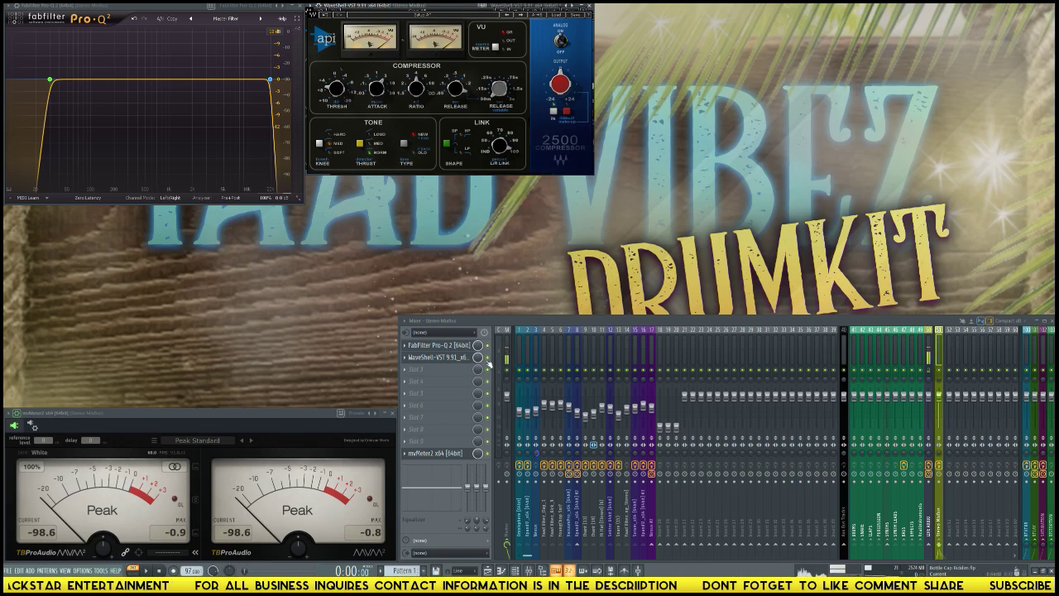
{"action": "key", "text": "space"}
{"action": "key", "text": "space"}
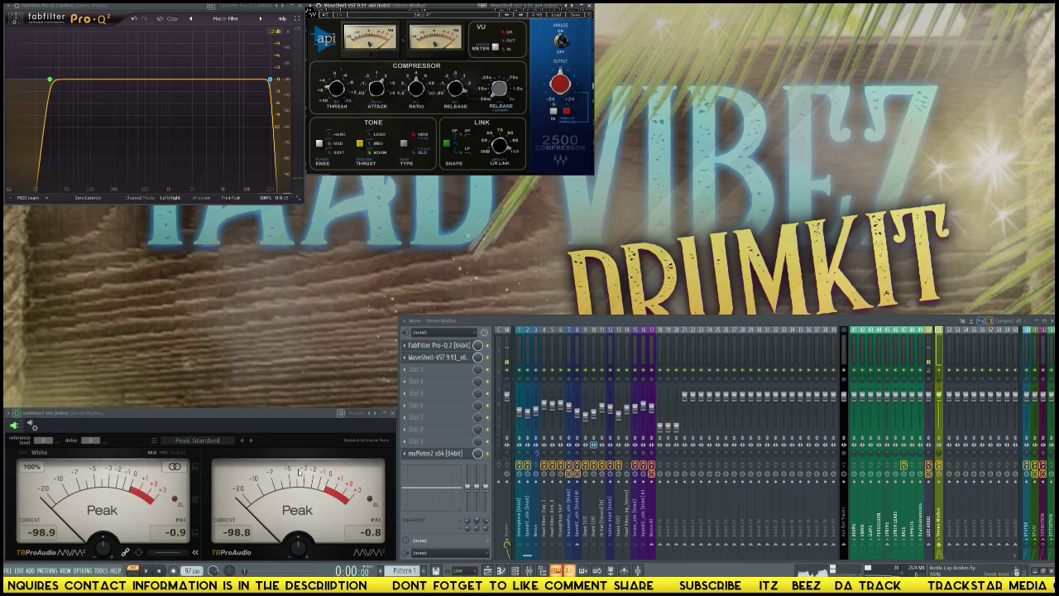
- Adjust the API-2500's variable release, attack and thrust while the pattern plays, keeping the Stereo Modus track selected at the end
{"action": "key", "text": "space"}
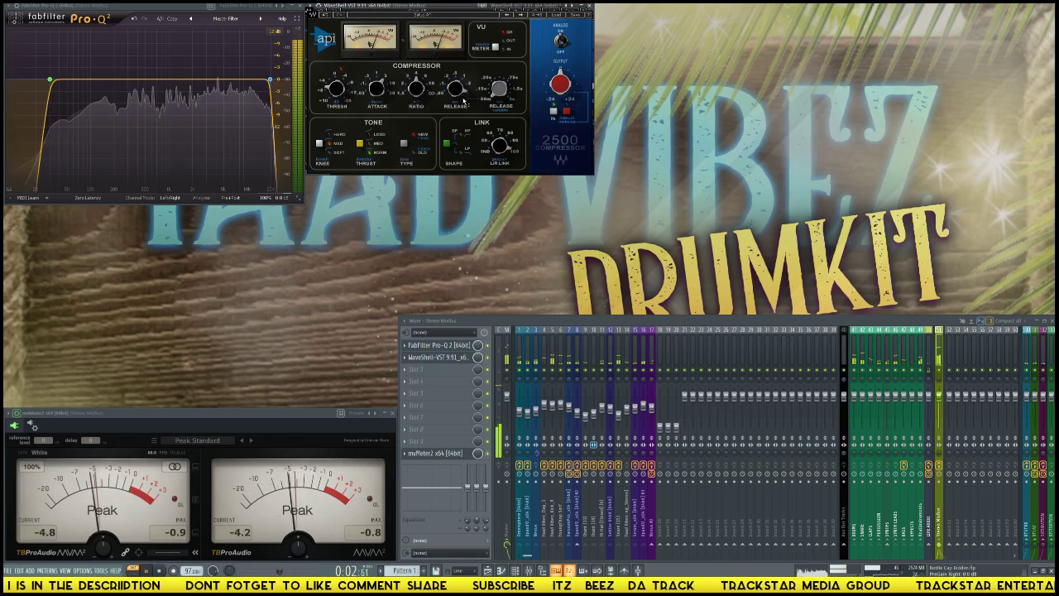
{"action": "left_click_drag", "start_coordinate": [494, 95], "coordinate": [498, 88]}
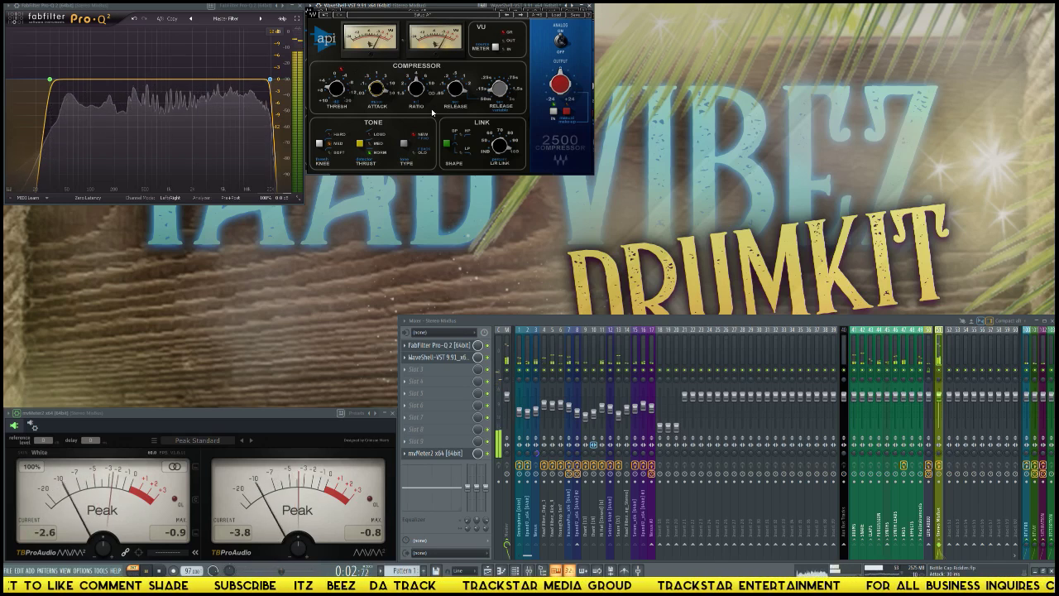
{"action": "left_click_drag", "start_coordinate": [377, 98], "coordinate": [377, 106]}
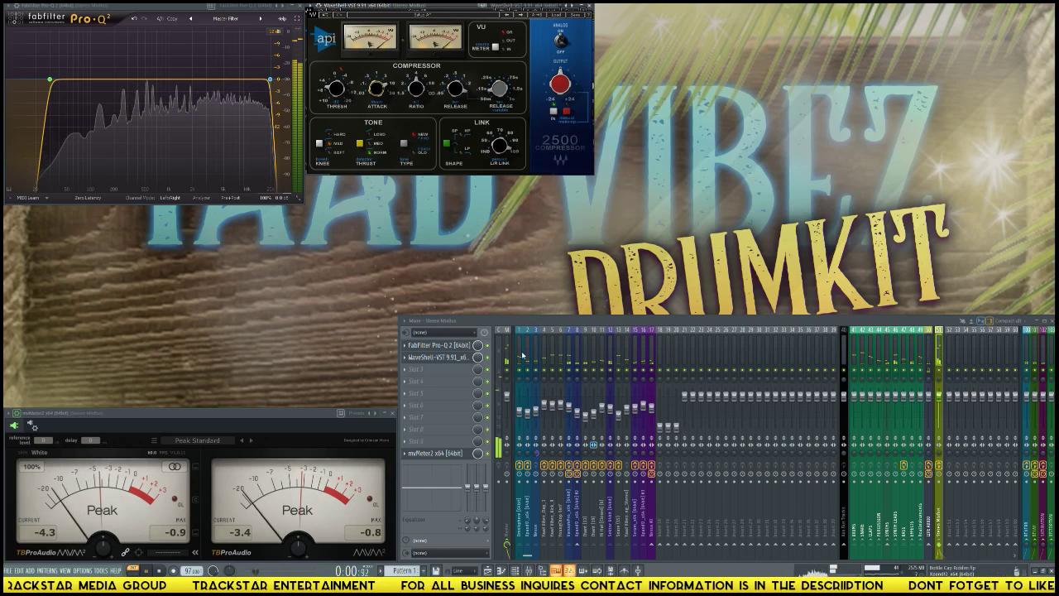
{"action": "left_click_drag", "start_coordinate": [519, 354], "coordinate": [655, 403]}
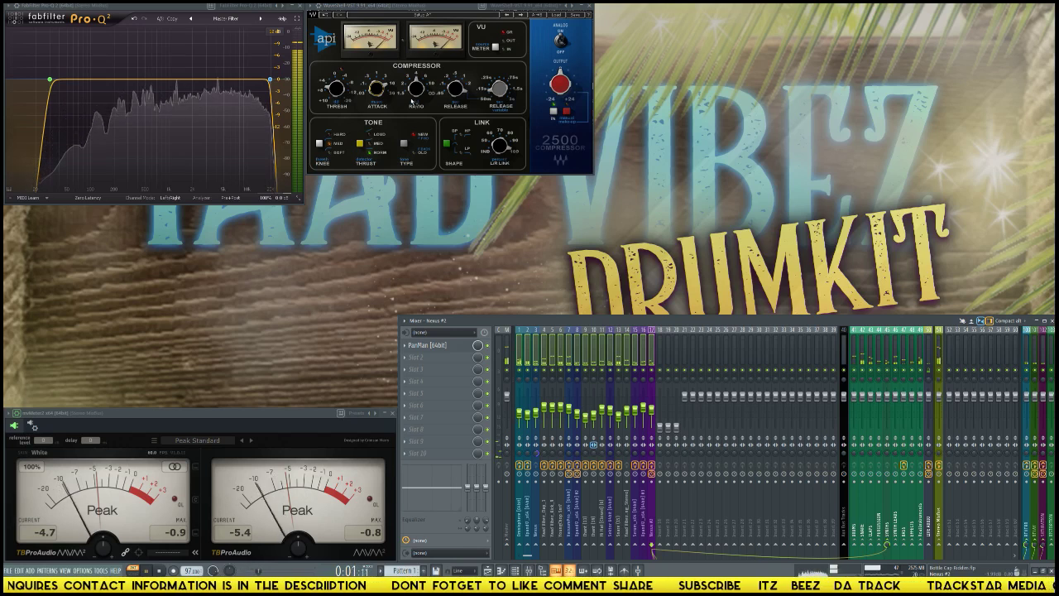
{"action": "left_click", "coordinate": [367, 147]}
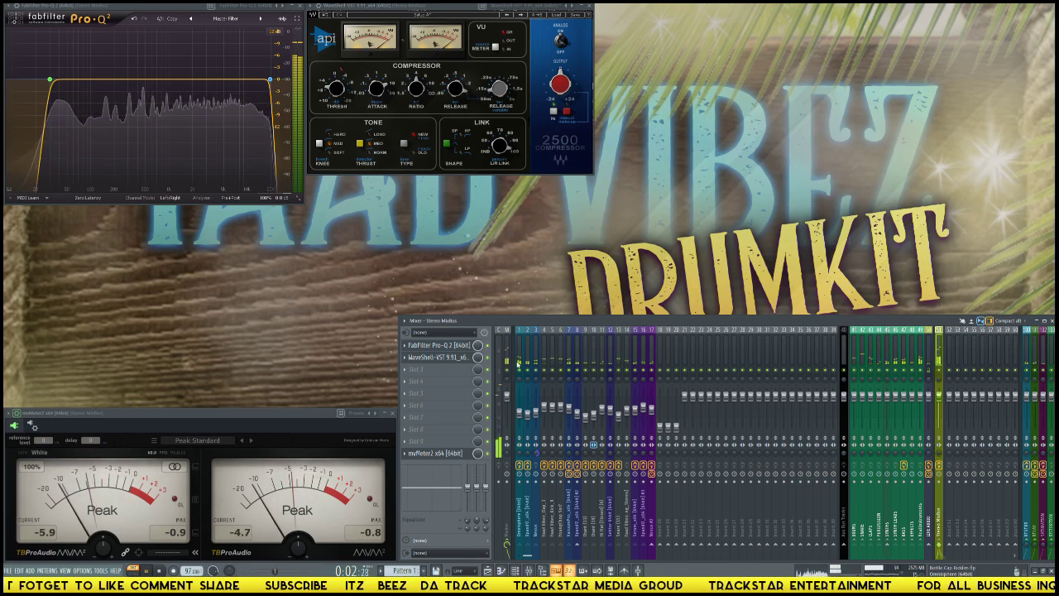
{"action": "left_click_drag", "start_coordinate": [518, 364], "coordinate": [652, 411]}
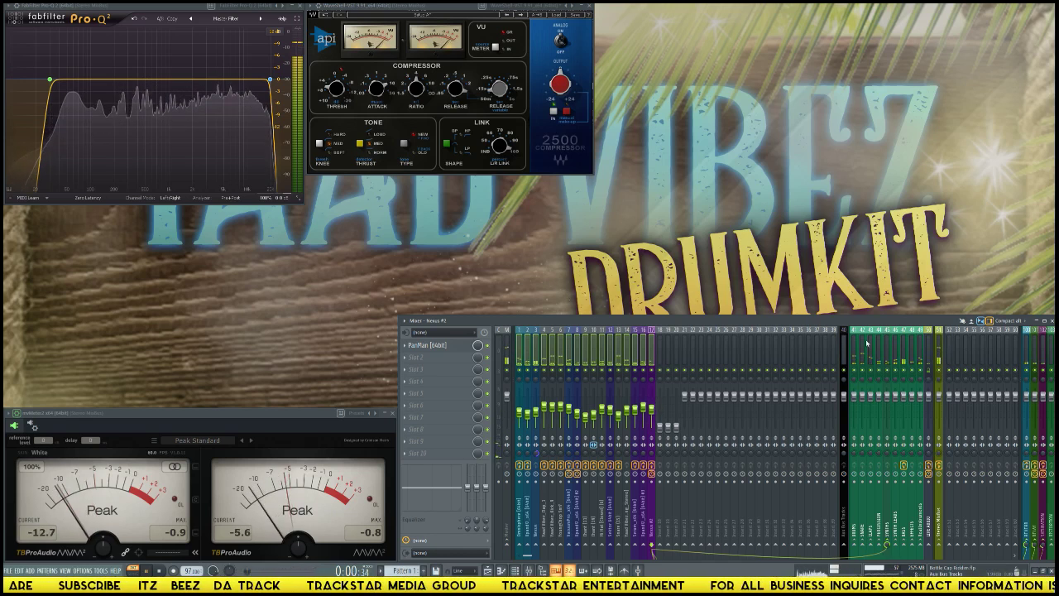
{"action": "left_click", "coordinate": [939, 355]}
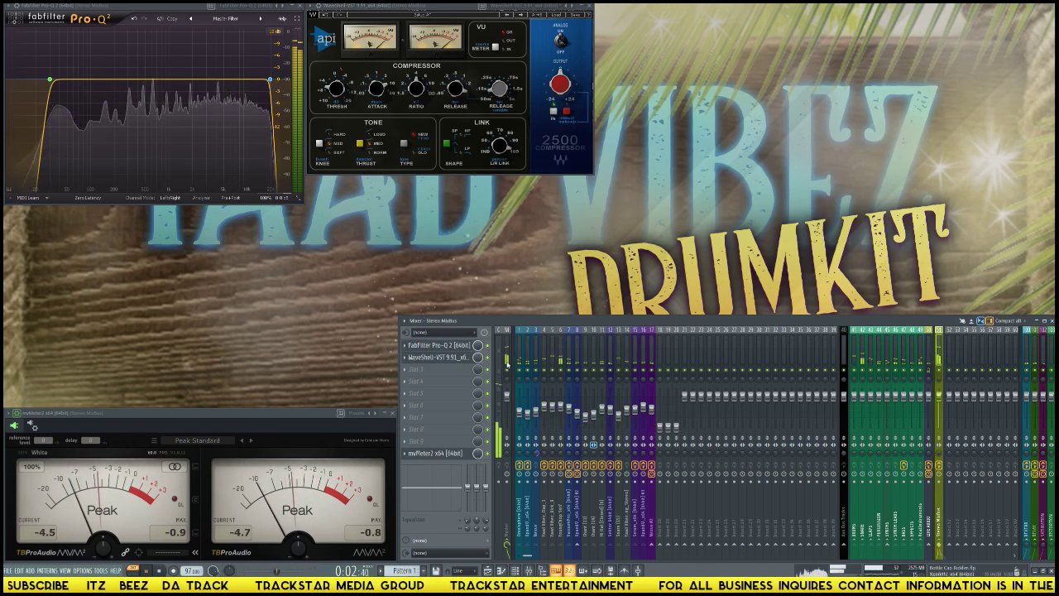
- Load the Waves J37 Stereo tape plugin into the Stereo Modus track's third slot and place its window beside the API-2500
{"action": "left_click", "coordinate": [438, 369]}
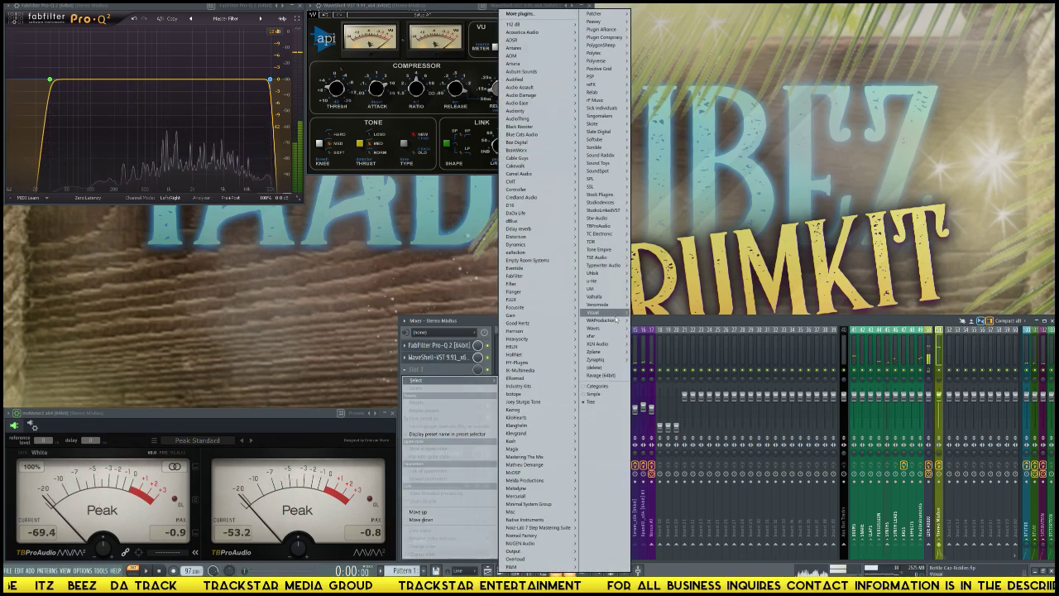
{"action": "mouse_move", "coordinate": [604, 328]}
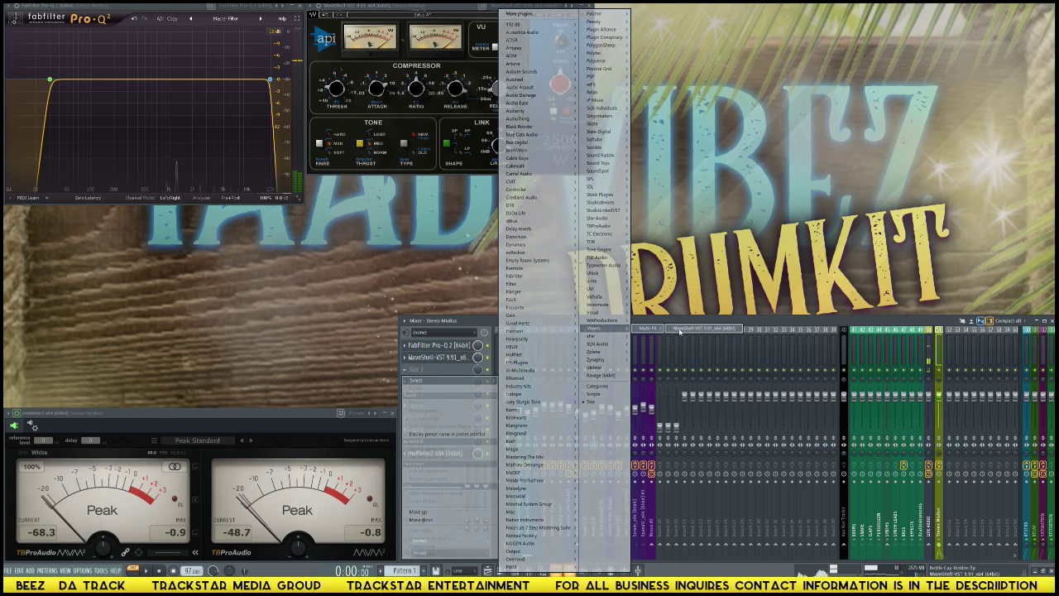
{"action": "left_click", "coordinate": [679, 329]}
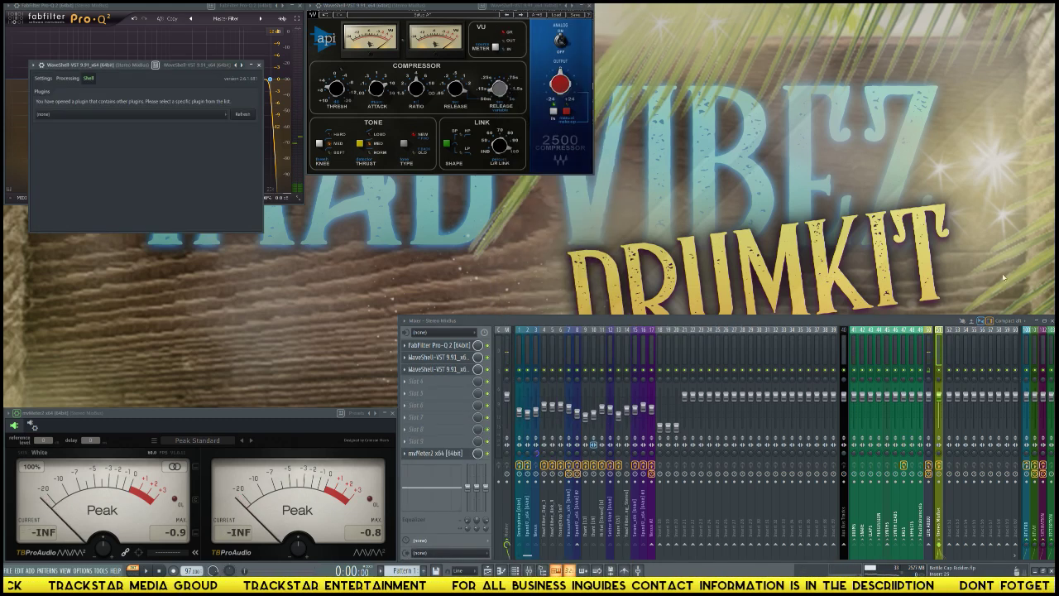
{"action": "left_click", "coordinate": [138, 113]}
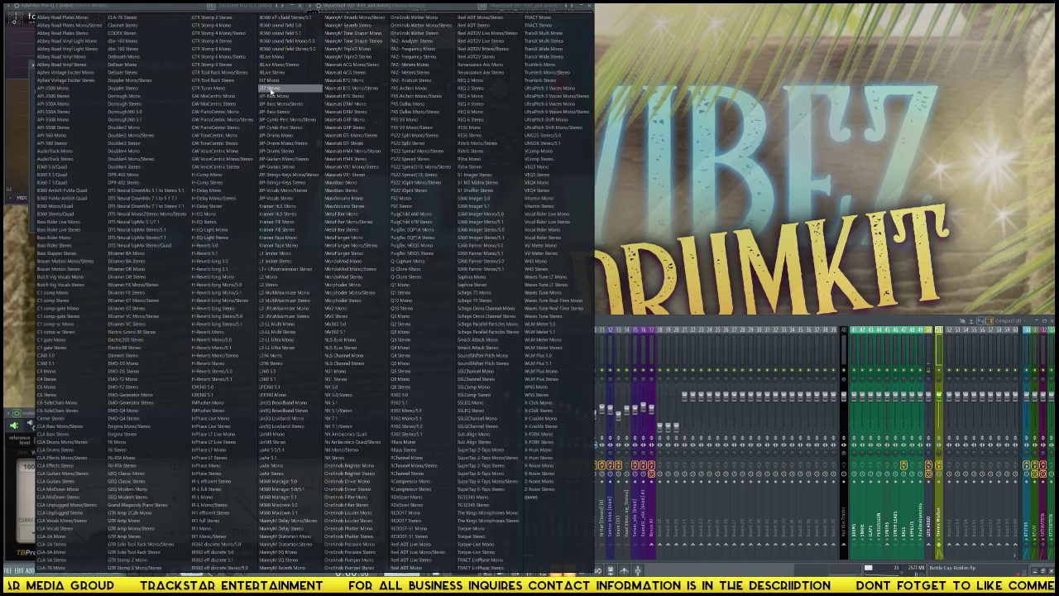
{"action": "left_click", "coordinate": [286, 89]}
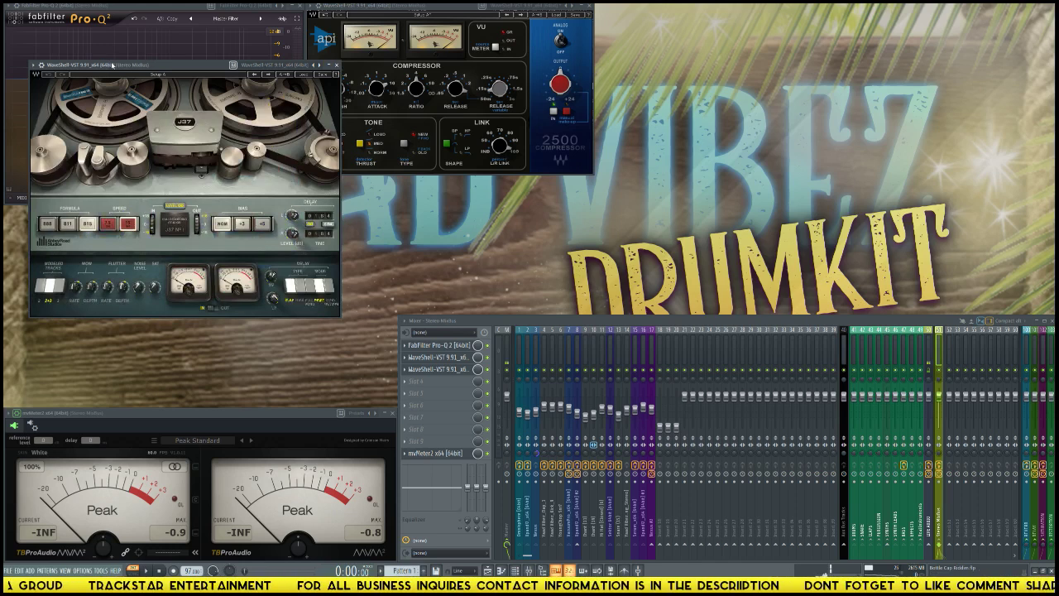
{"action": "left_click_drag", "start_coordinate": [112, 65], "coordinate": [677, 6]}
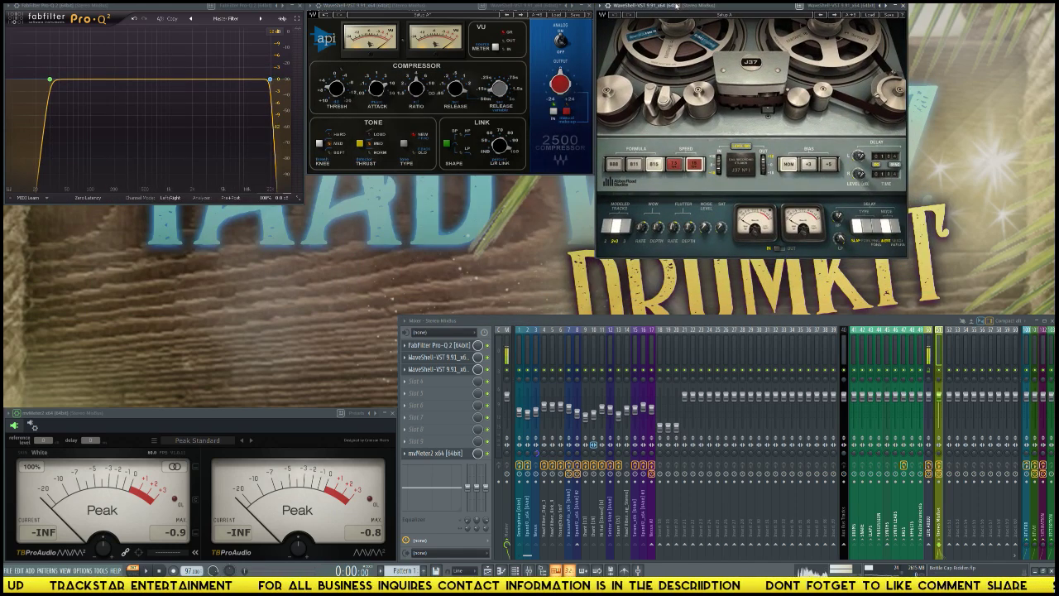
- Load the J37 preset Mastering Fat Tight And Open (Stereo) and play the pattern through it
{"action": "left_click", "coordinate": [874, 17]}
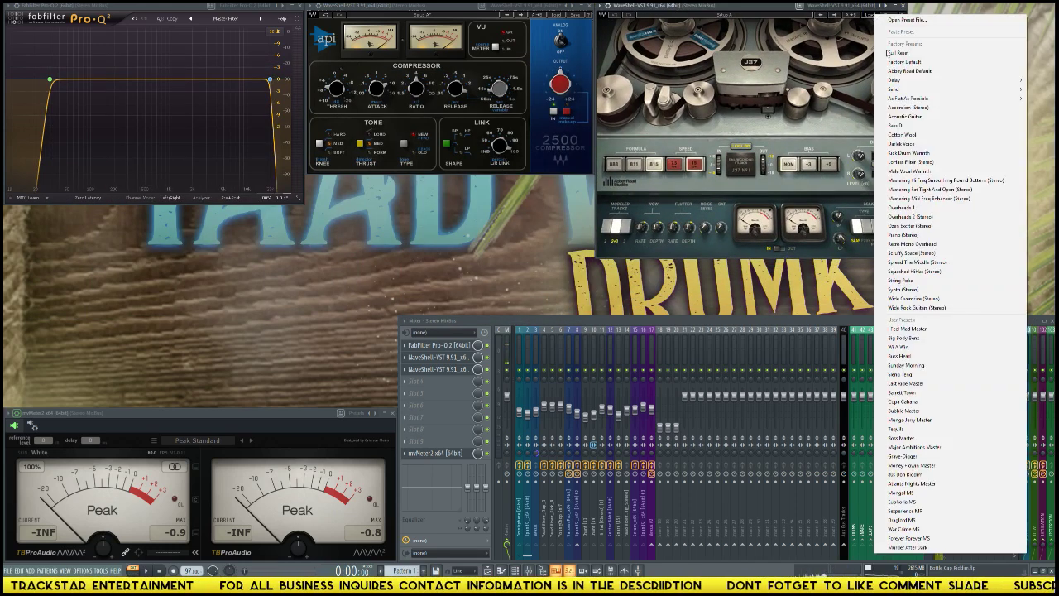
{"action": "left_click", "coordinate": [924, 190]}
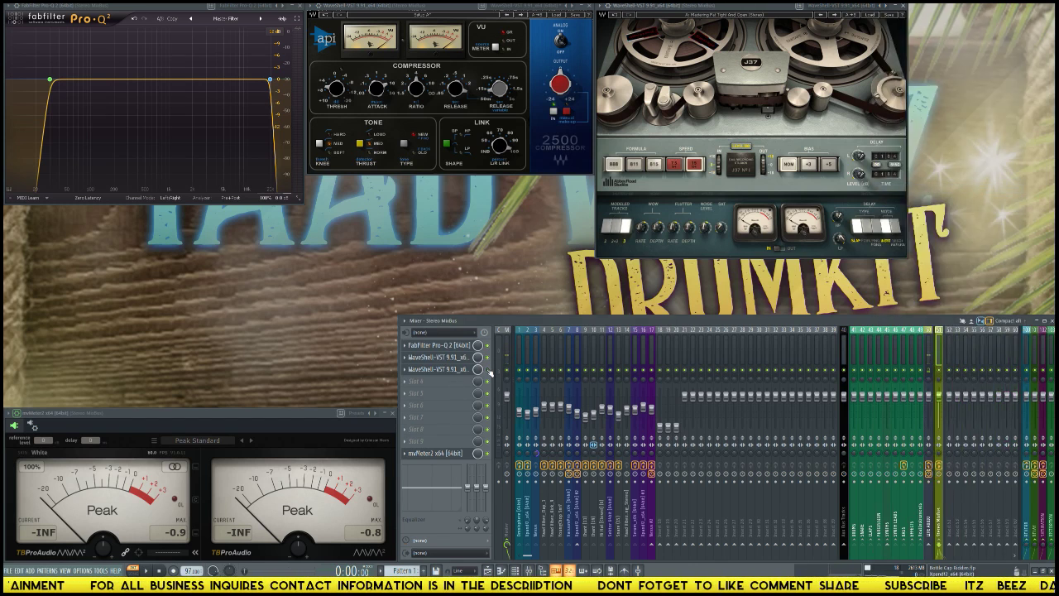
{"action": "key", "text": "space"}
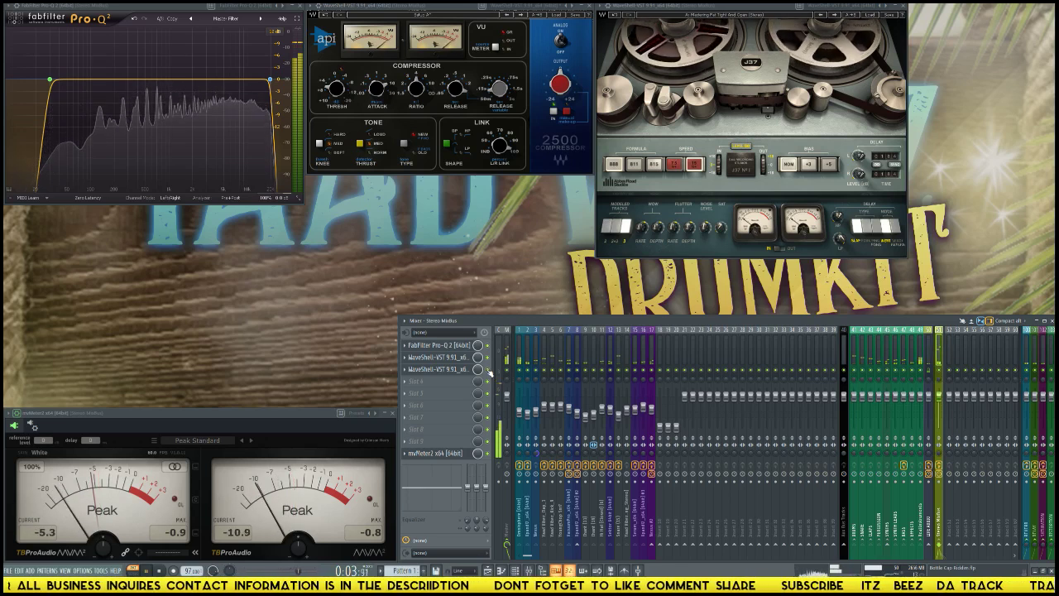
- Start and stop the pattern several times to audition the J37 tape within the master chain
{"action": "key", "text": "space"}
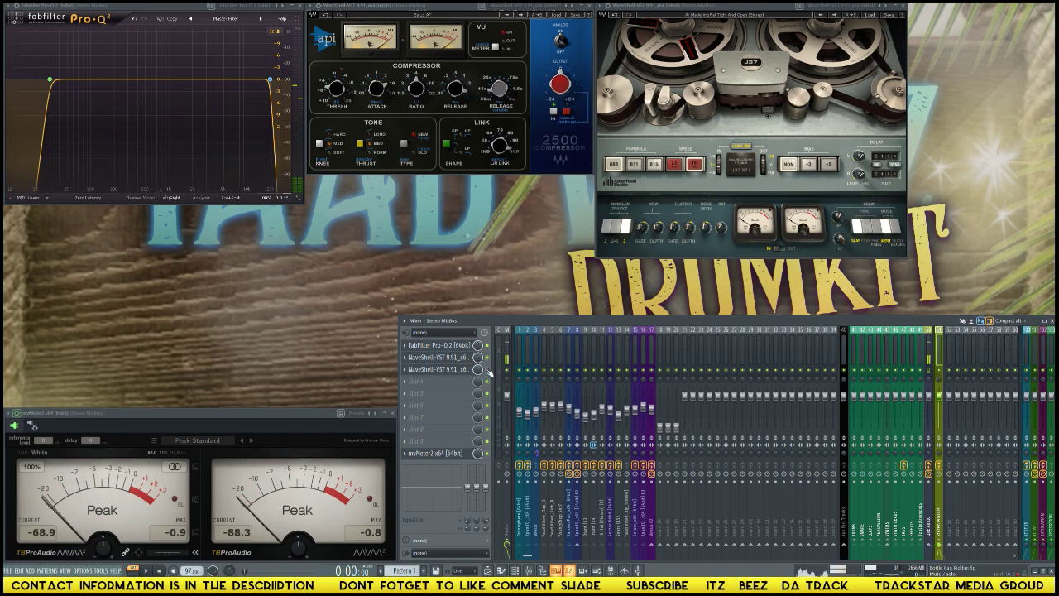
{"action": "key", "text": "space"}
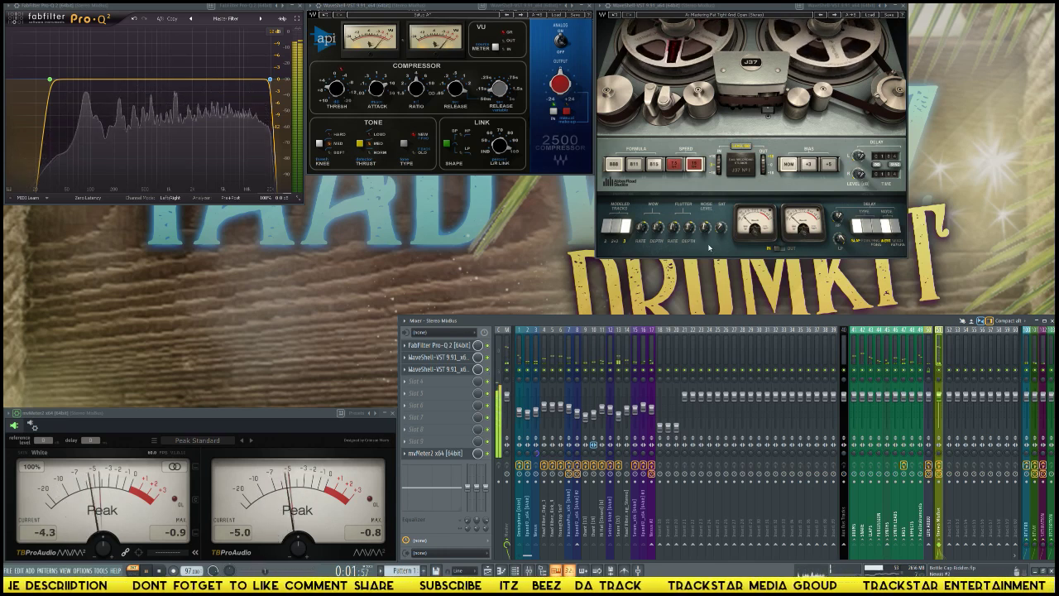
{"action": "key", "text": "space"}
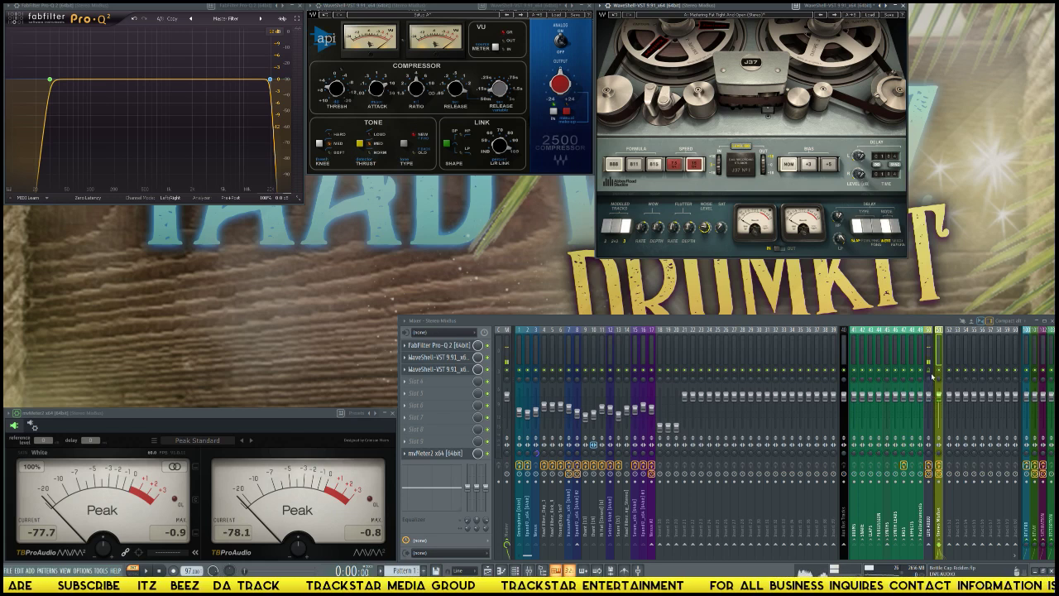
{"action": "key", "text": "space"}
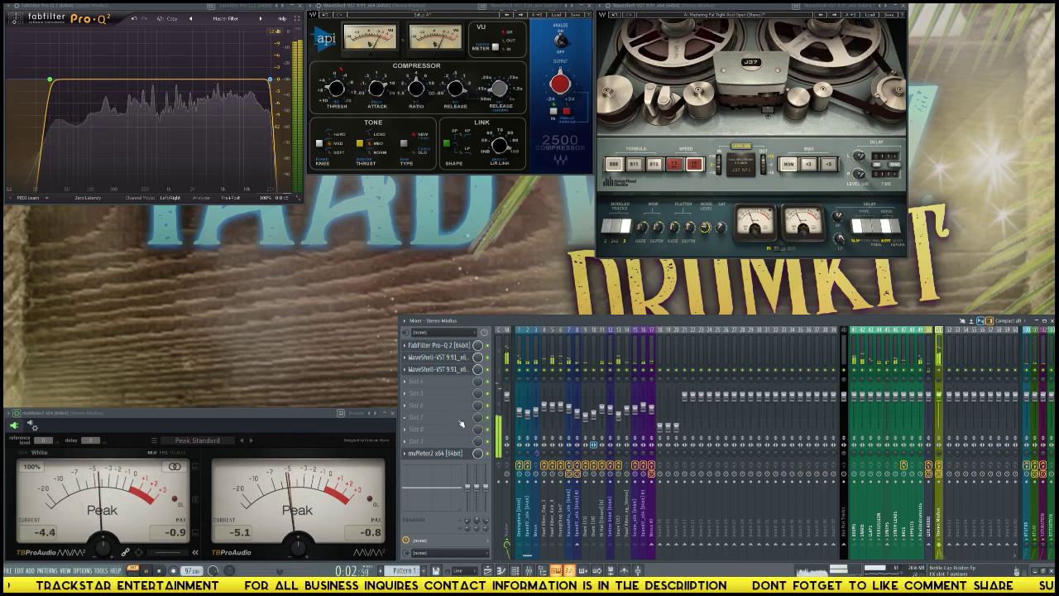
- Load the Waves L2 Ultramaximizer Stereo plugin into the Stereo Modus track's ninth slot
{"action": "left_click", "coordinate": [427, 443]}
{"action": "mouse_move", "coordinate": [413, 393]}
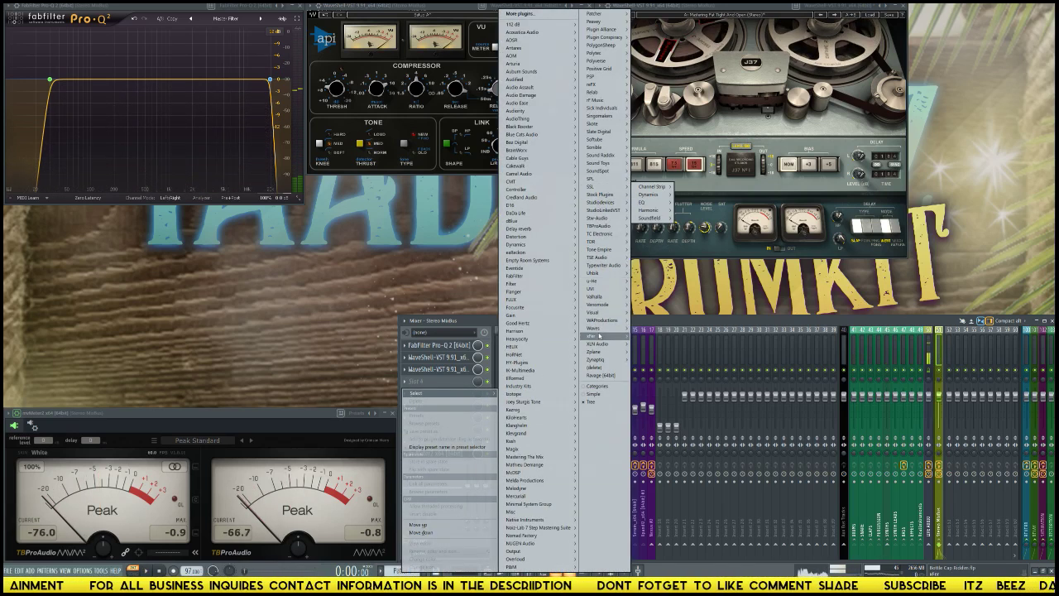
{"action": "mouse_move", "coordinate": [619, 329]}
{"action": "left_click", "coordinate": [698, 330]}
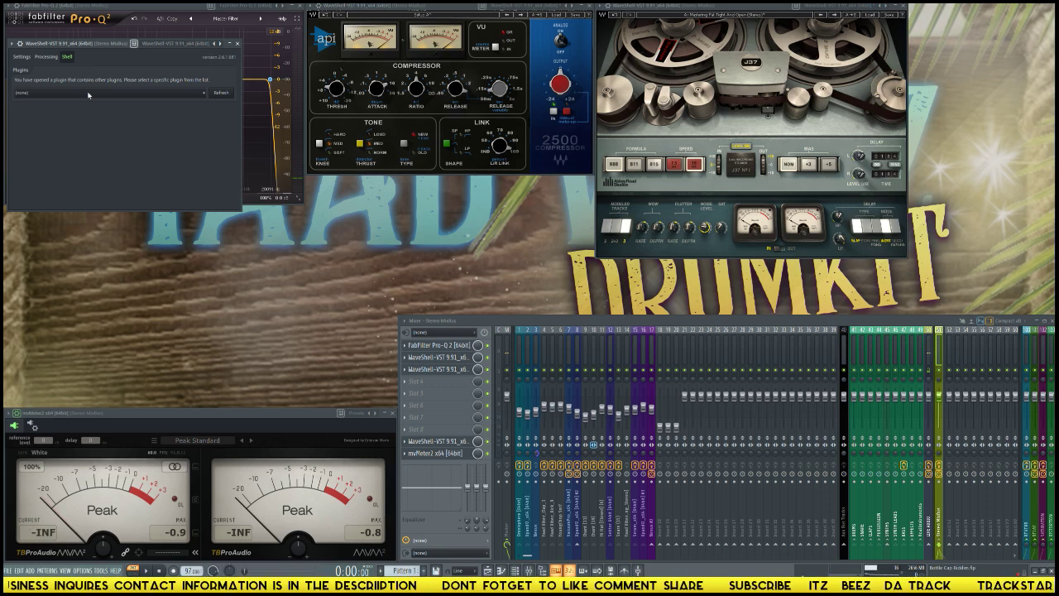
{"action": "left_click", "coordinate": [89, 92]}
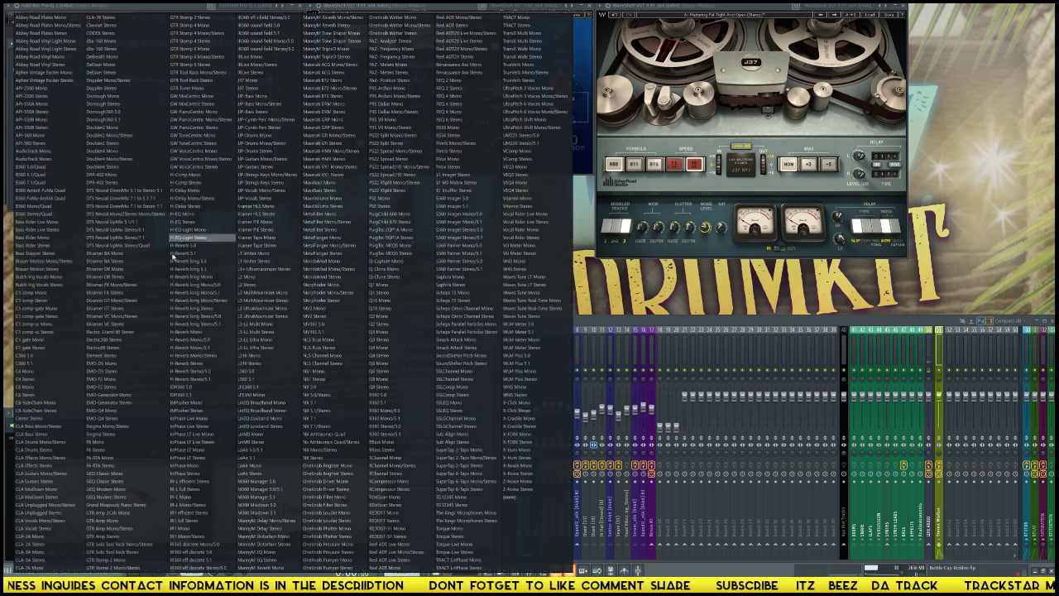
{"action": "left_click", "coordinate": [251, 292]}
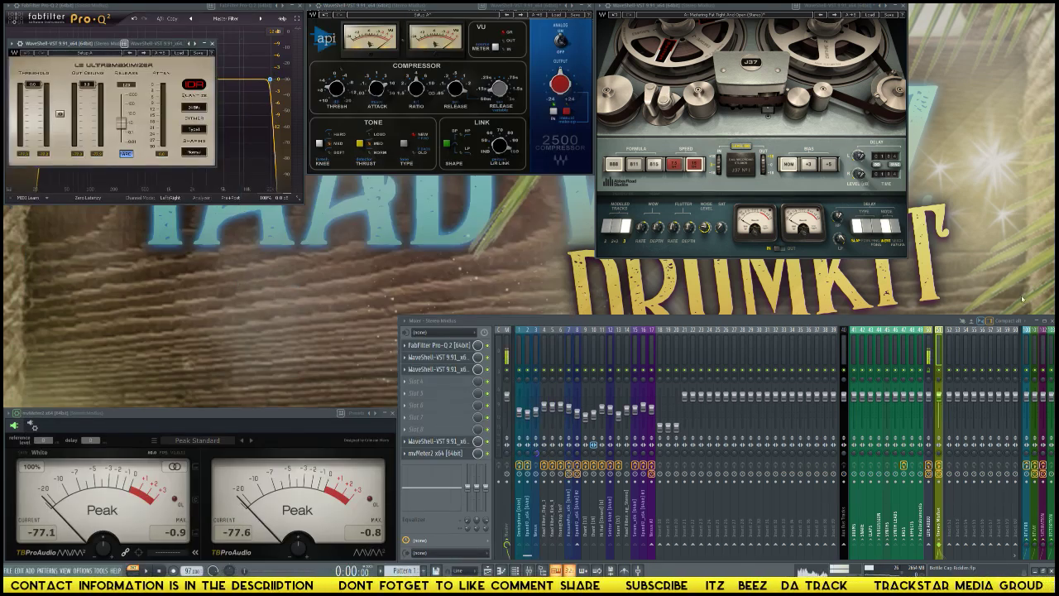
- Hide the mixer, move the L2 Ultramaximizer window clear of Pro-Q 2, and adjust its release control with ARC on
{"action": "left_click", "coordinate": [1052, 321]}
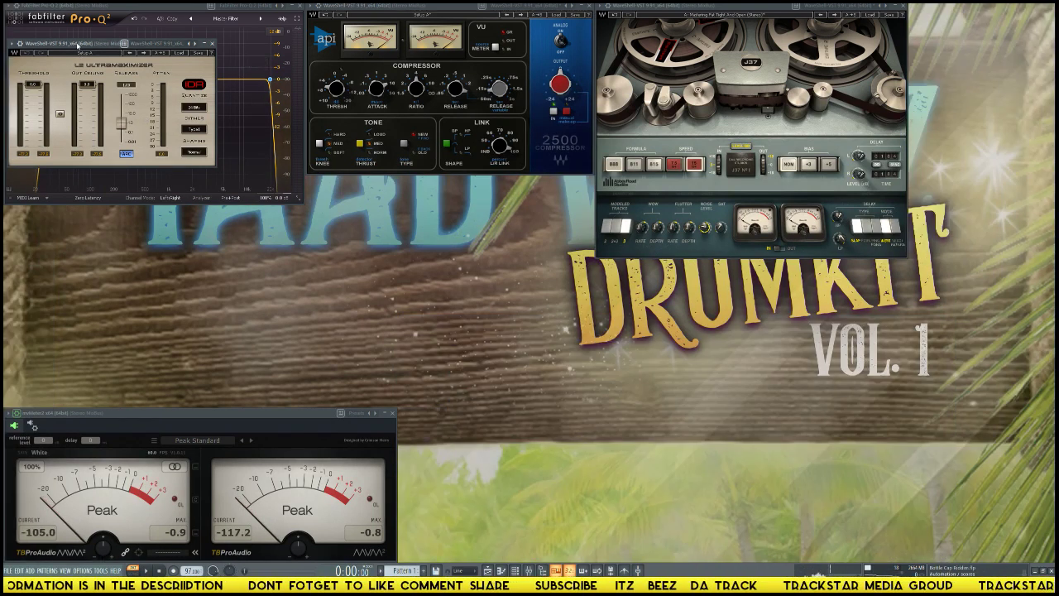
{"action": "left_click_drag", "start_coordinate": [77, 44], "coordinate": [916, 437]}
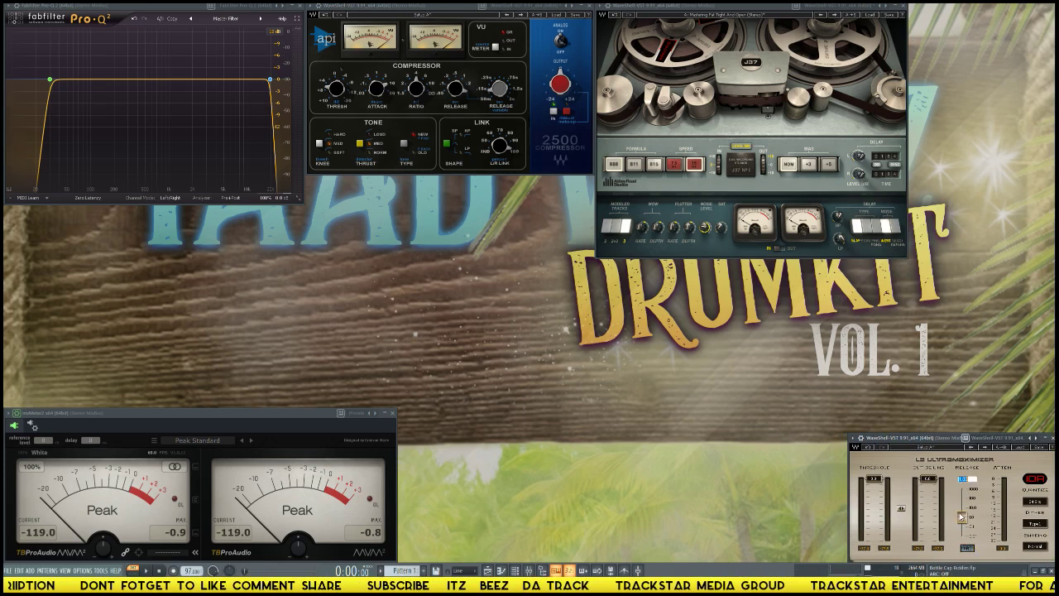
{"action": "left_click_drag", "start_coordinate": [961, 517], "coordinate": [962, 521]}
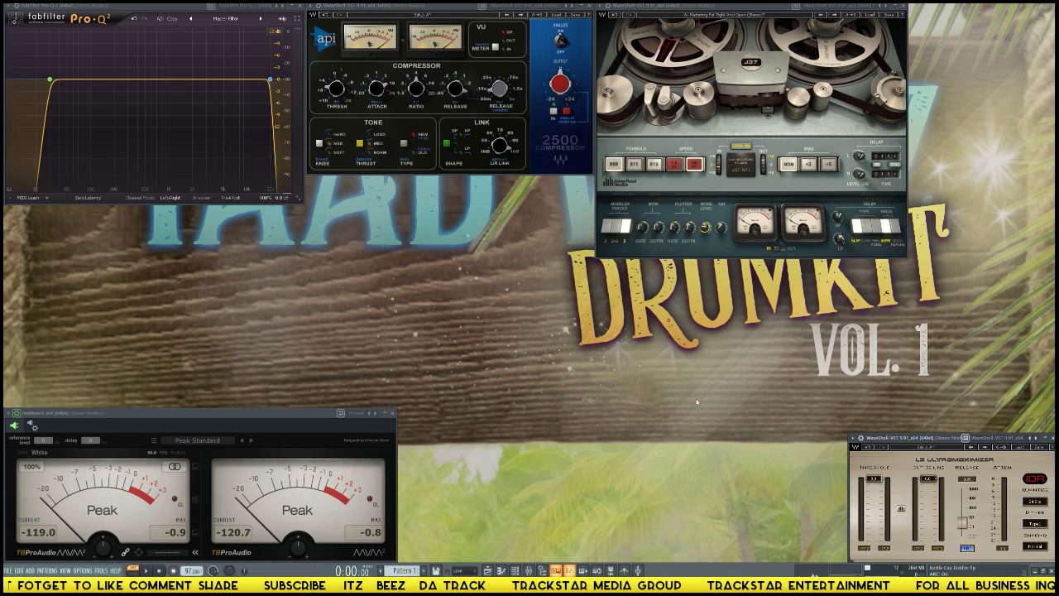
- Load the Black Box Analog Design HG-2 on the Stereo Modus track and move it down to the seventh slot
{"action": "key", "text": "F9"}
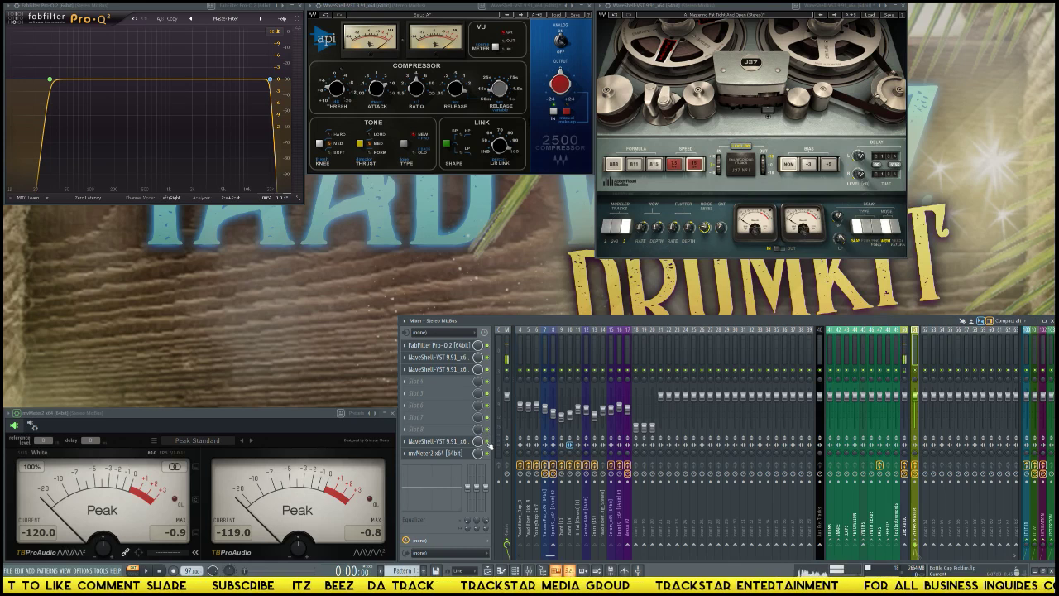
{"action": "left_click", "coordinate": [435, 383]}
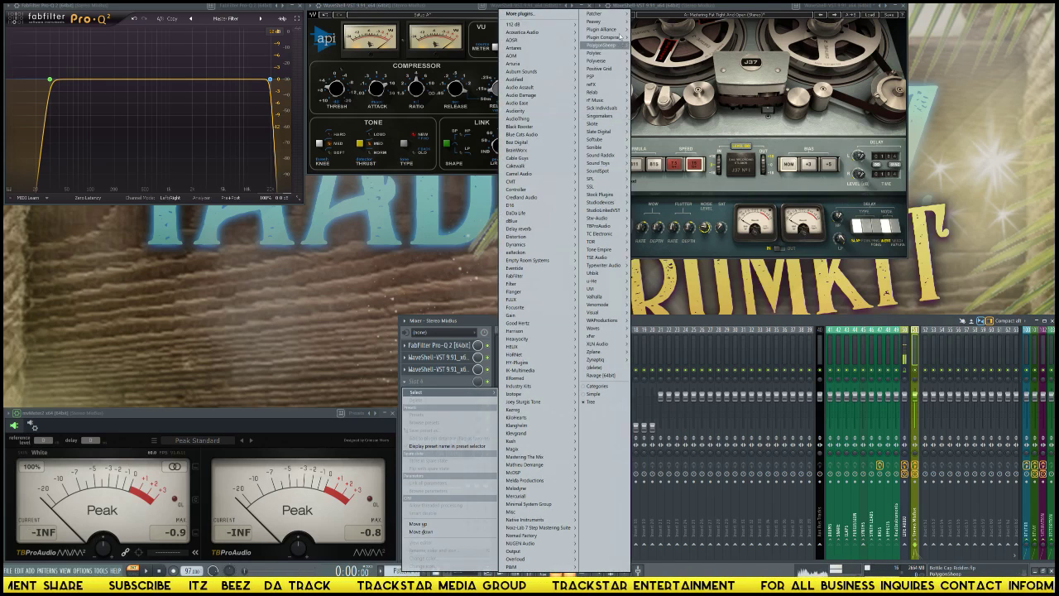
{"action": "mouse_move", "coordinate": [612, 29]}
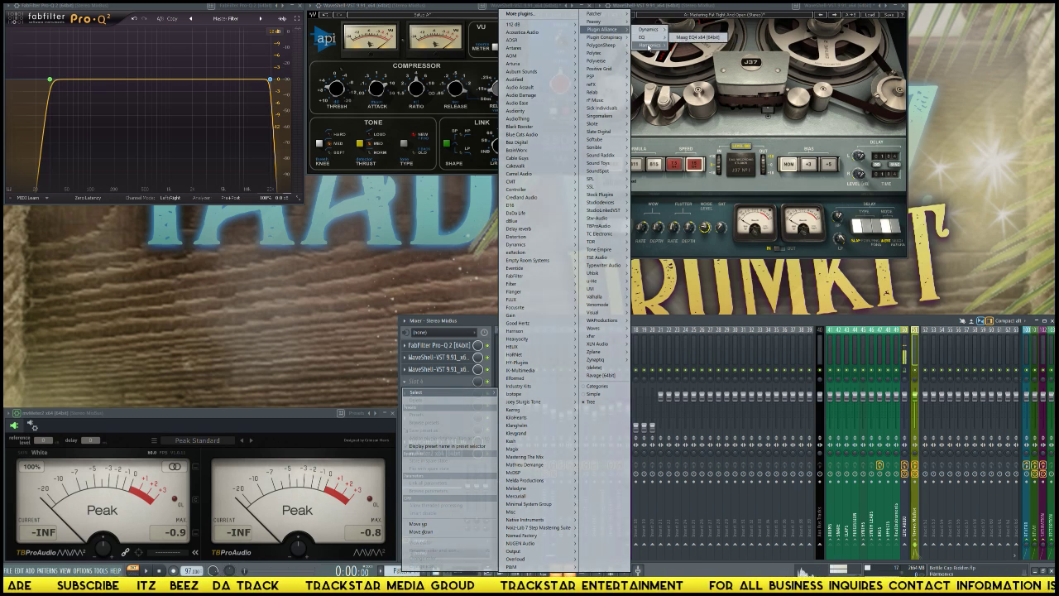
{"action": "mouse_move", "coordinate": [648, 45]}
{"action": "left_click", "coordinate": [690, 47]}
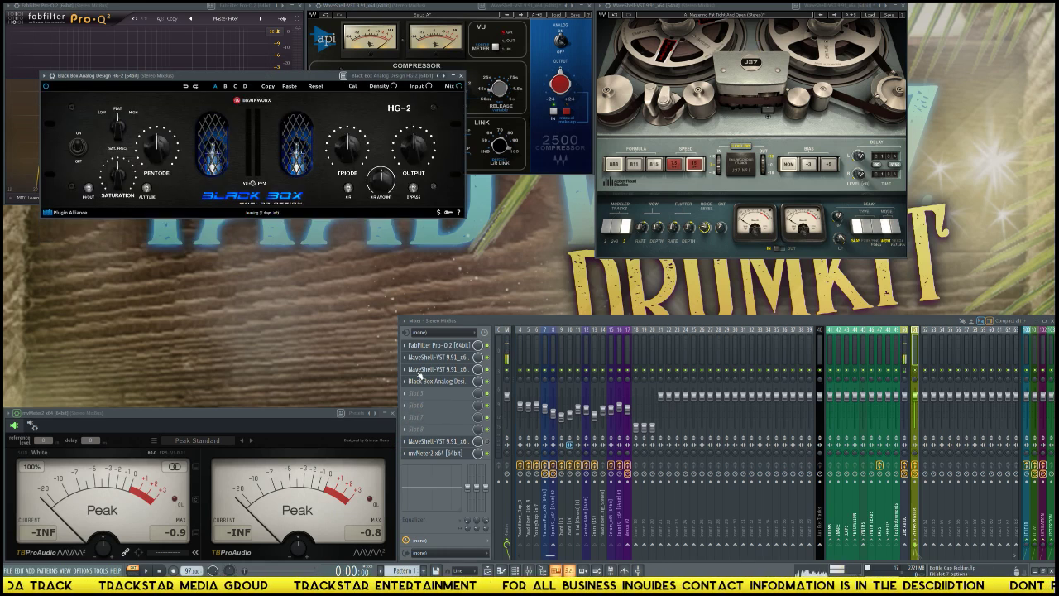
{"action": "left_click", "coordinate": [425, 381]}
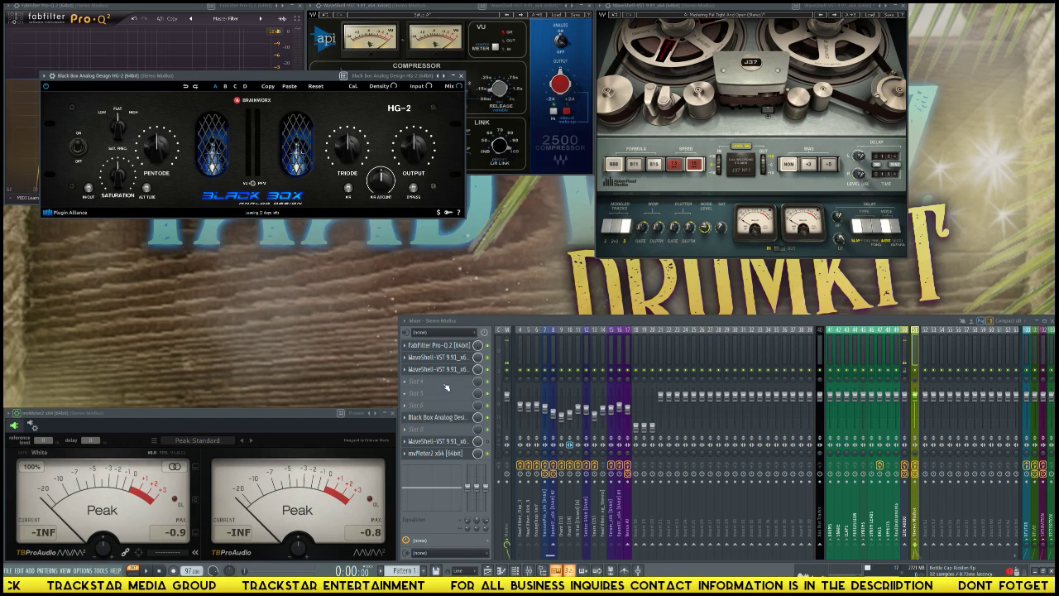
- Load the iZotope Ozone 8 Imager into the Stereo Modus track's fourth slot
{"action": "mouse_move", "coordinate": [435, 390]}
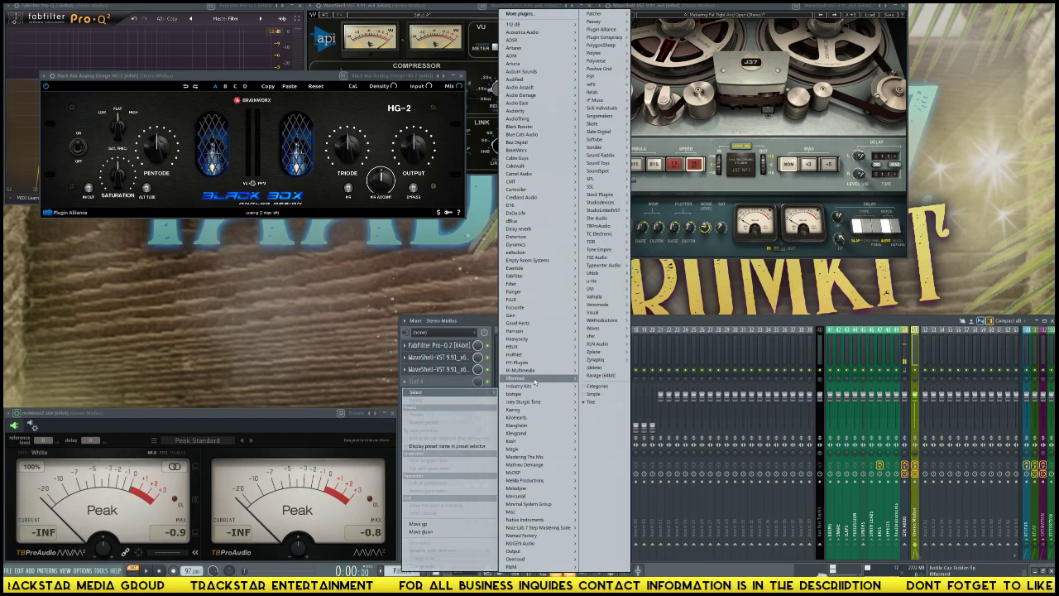
{"action": "mouse_move", "coordinate": [523, 394]}
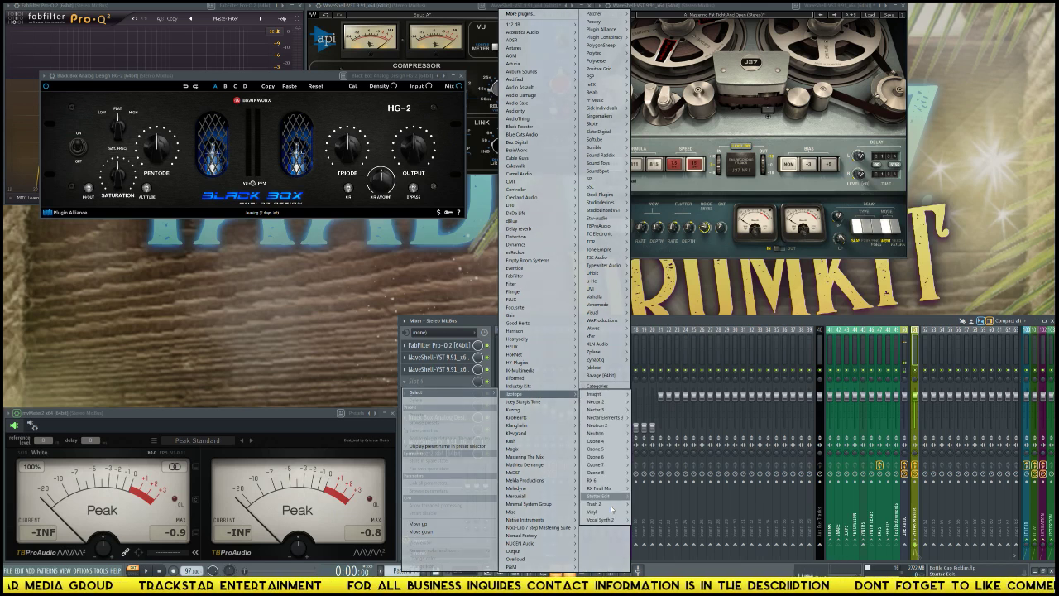
{"action": "mouse_move", "coordinate": [604, 512]}
{"action": "mouse_move", "coordinate": [596, 472]}
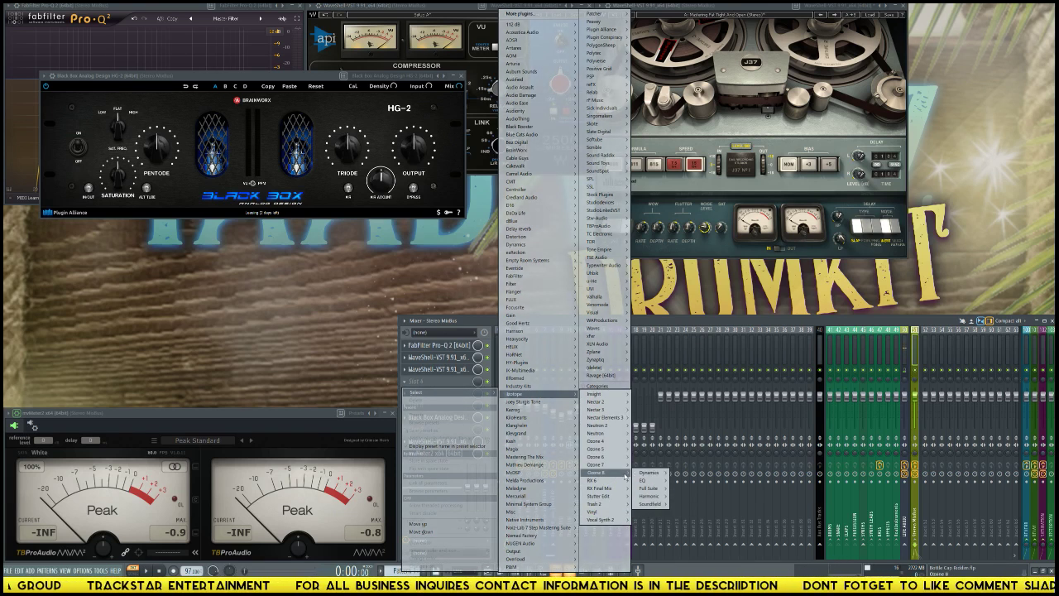
{"action": "left_click", "coordinate": [703, 502]}
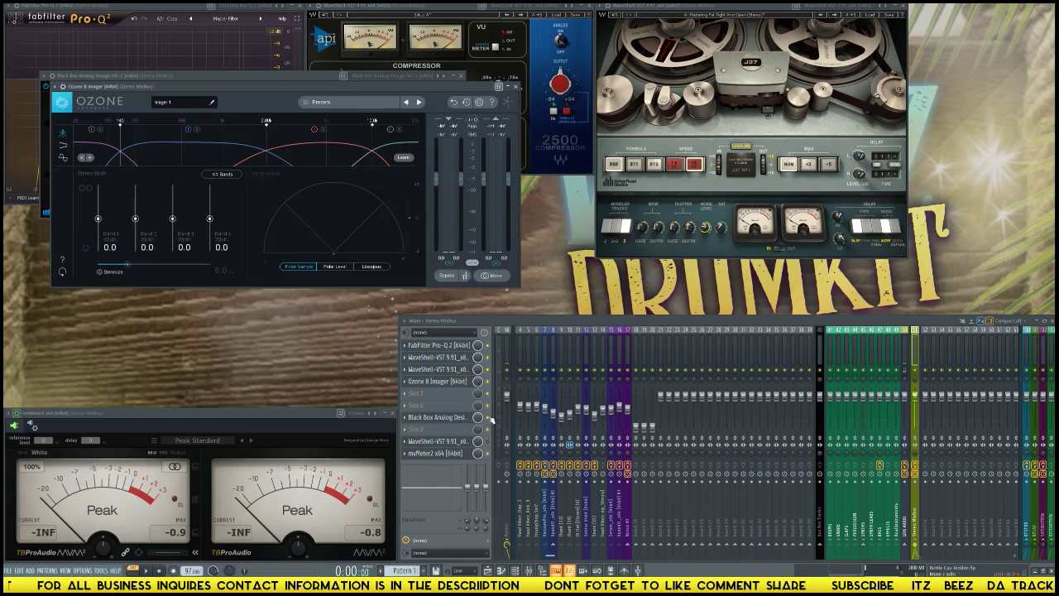
- Hide the mixer, move the HG-2 window beside the peak meter, and shift the J37 window away from the API-2500
{"action": "left_click_drag", "start_coordinate": [356, 101], "coordinate": [313, 214]}
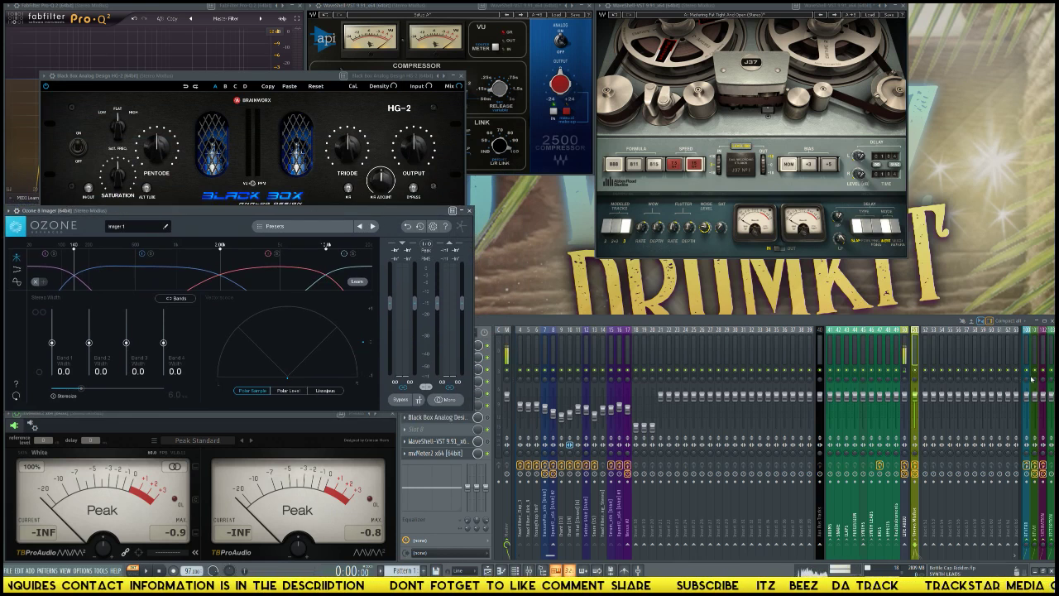
{"action": "key", "text": "F9"}
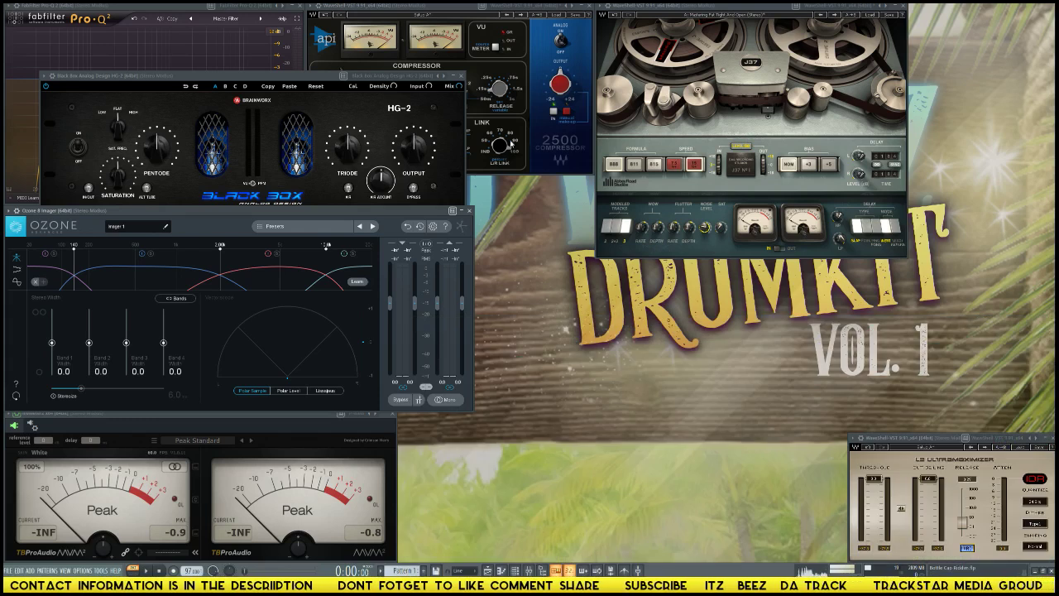
{"action": "left_click_drag", "start_coordinate": [341, 88], "coordinate": [703, 426]}
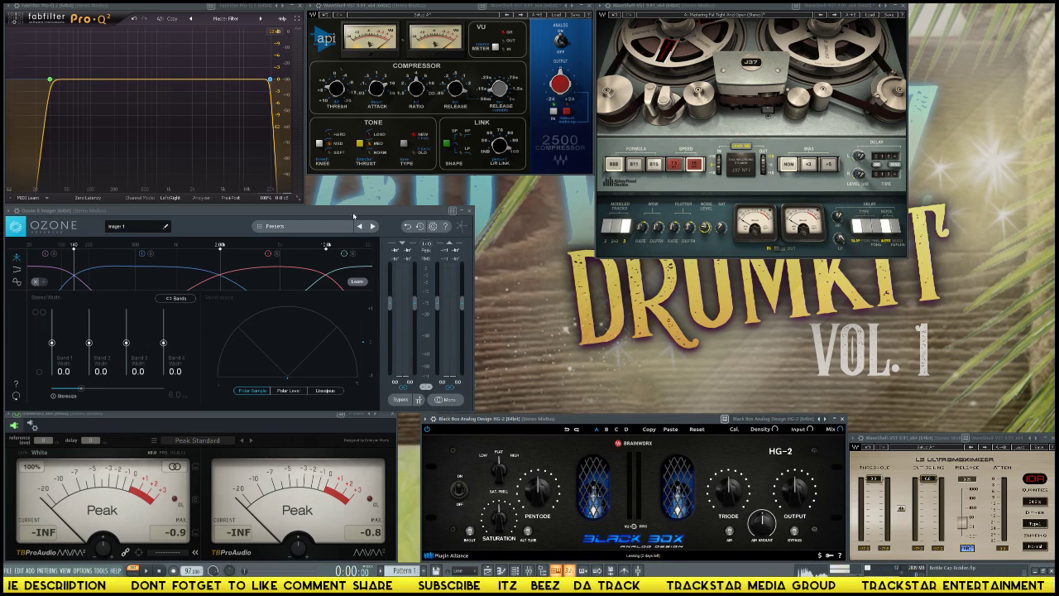
{"action": "left_click_drag", "start_coordinate": [353, 217], "coordinate": [655, 184]}
{"action": "left_click_drag", "start_coordinate": [752, 11], "coordinate": [903, 8]}
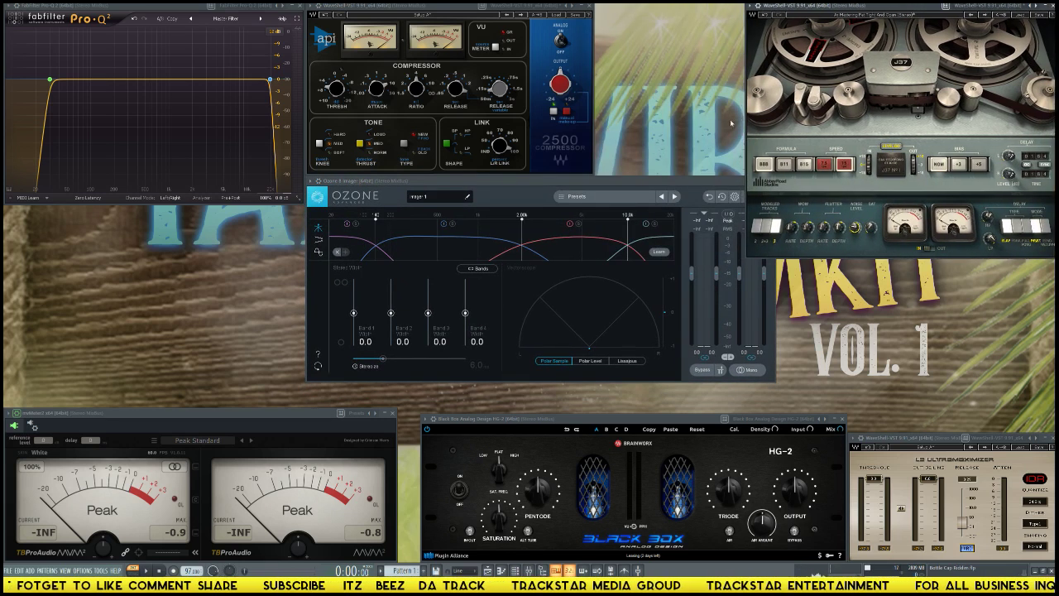
{"action": "left_click_drag", "start_coordinate": [600, 183], "coordinate": [297, 213]}
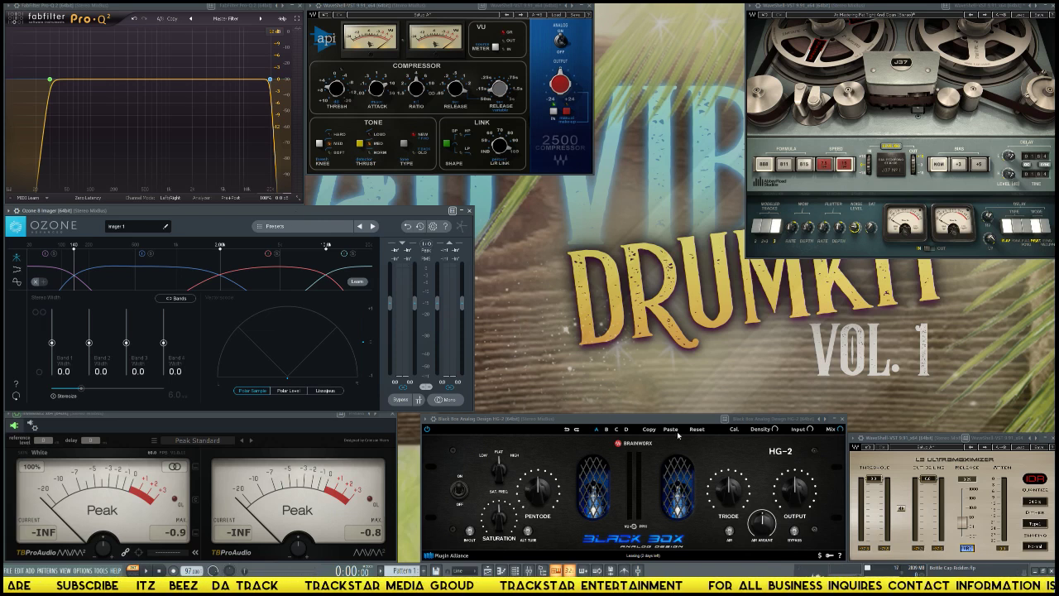
- Arrange the HG-2 window beneath the API-2500, the L2 above the peak meter, and the Ozone 8 Imager beneath the J37
{"action": "left_click_drag", "start_coordinate": [635, 418], "coordinate": [568, 360]}
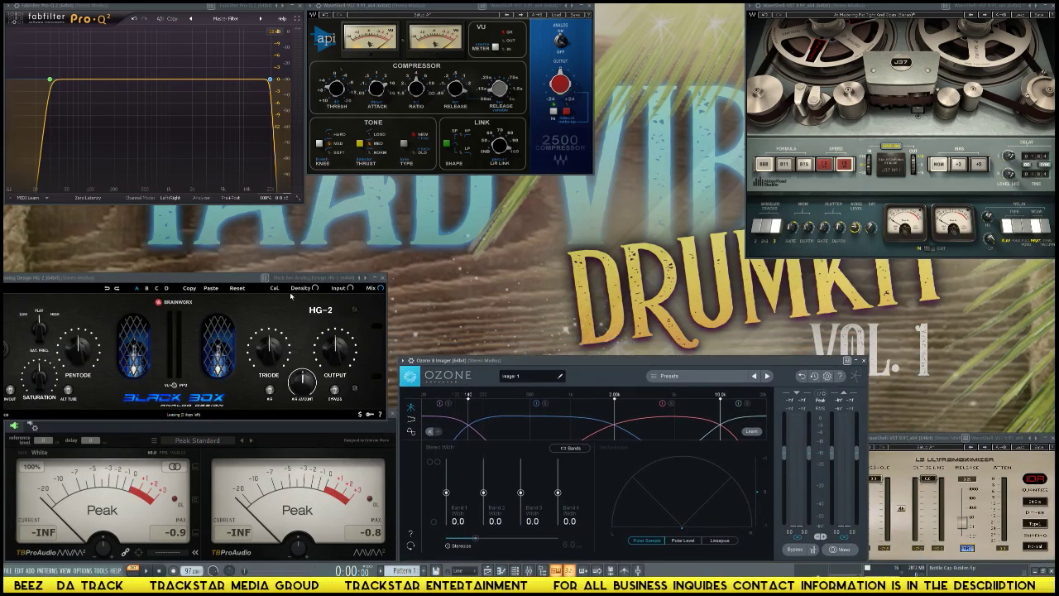
{"action": "left_click_drag", "start_coordinate": [234, 281], "coordinate": [579, 183]}
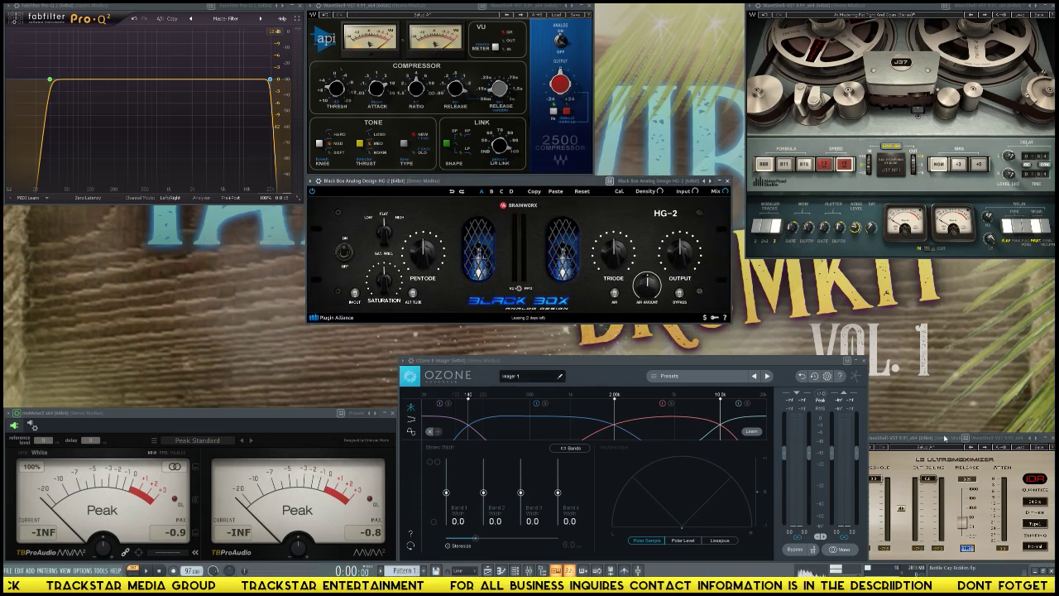
{"action": "left_click_drag", "start_coordinate": [944, 439], "coordinate": [99, 282]}
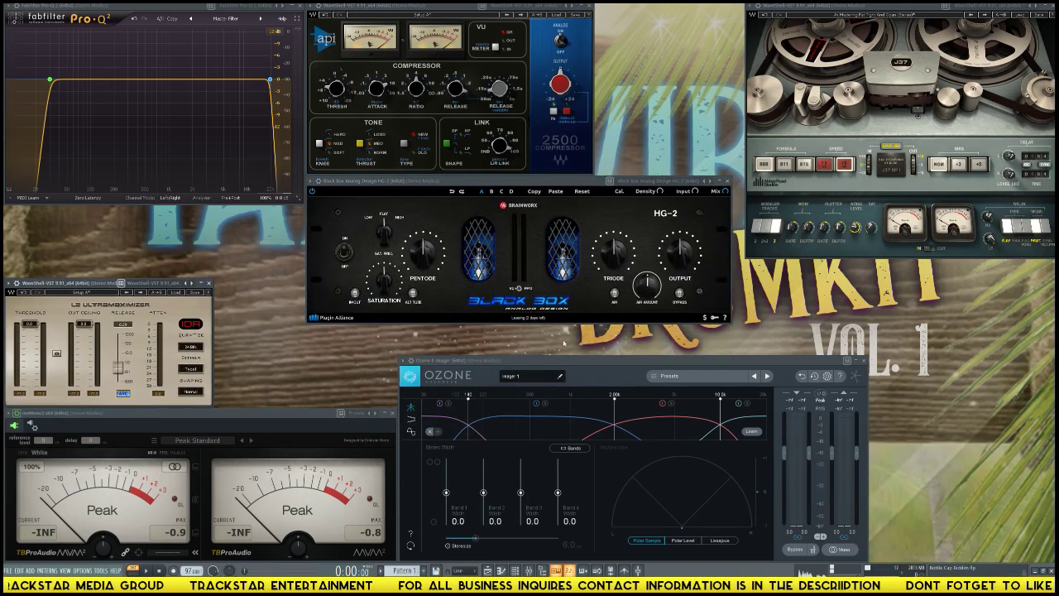
{"action": "left_click_drag", "start_coordinate": [603, 361], "coordinate": [787, 362]}
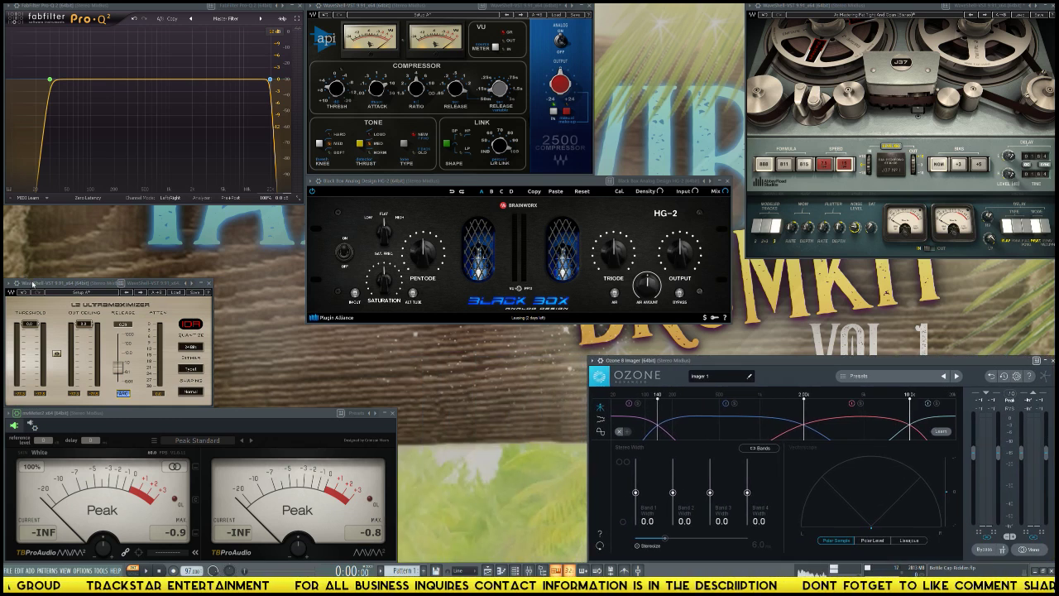
{"action": "mouse_move", "coordinate": [32, 283]}
{"action": "left_mouse_down"}
{"action": "mouse_move", "coordinate": [378, 382]}
{"action": "mouse_move", "coordinate": [409, 408]}
{"action": "mouse_move", "coordinate": [34, 284]}
{"action": "left_mouse_up"}
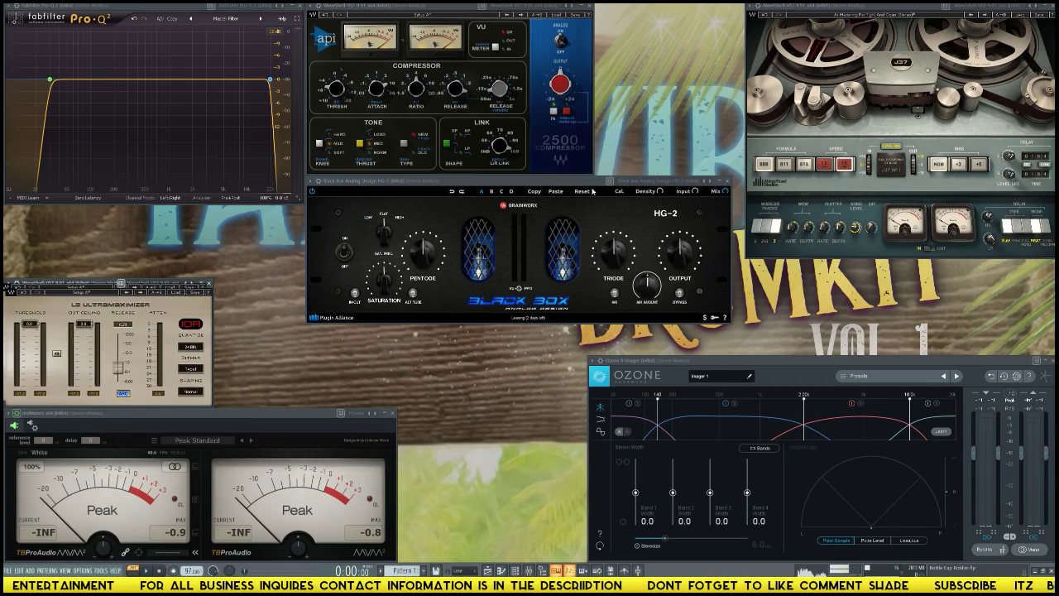
- Enable Learn in the Ozone 8 Imager and play the pattern so it sets the band crossovers
{"action": "left_click", "coordinate": [943, 432]}
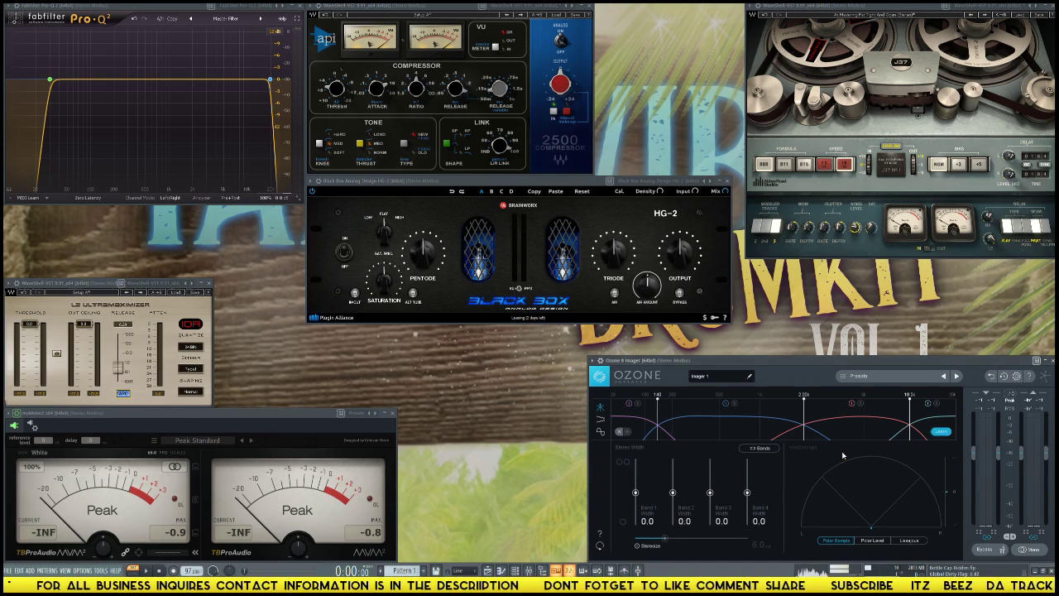
{"action": "key", "text": "space"}
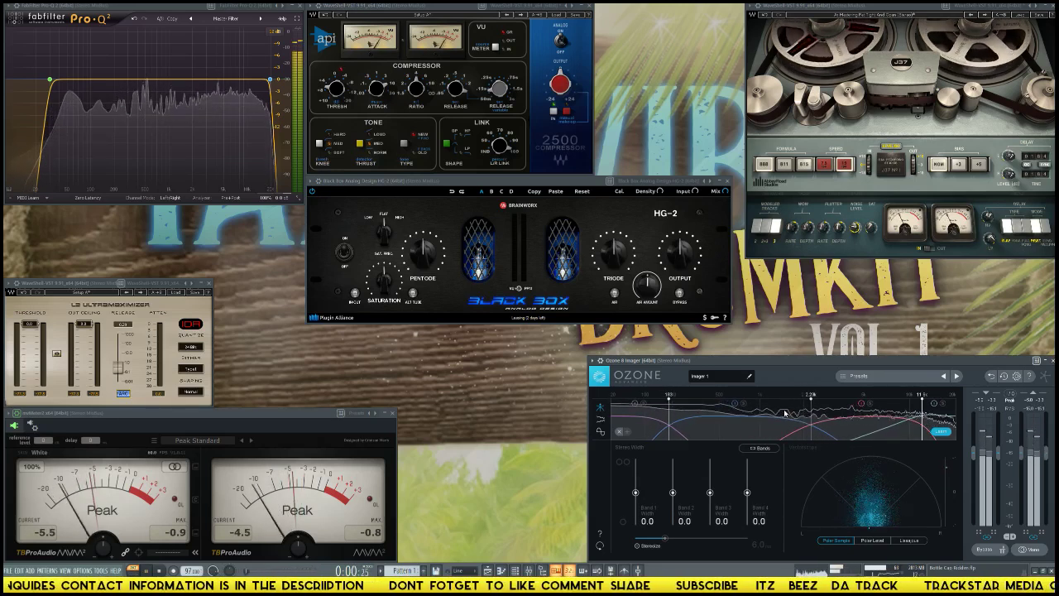
{"action": "key", "text": "space"}
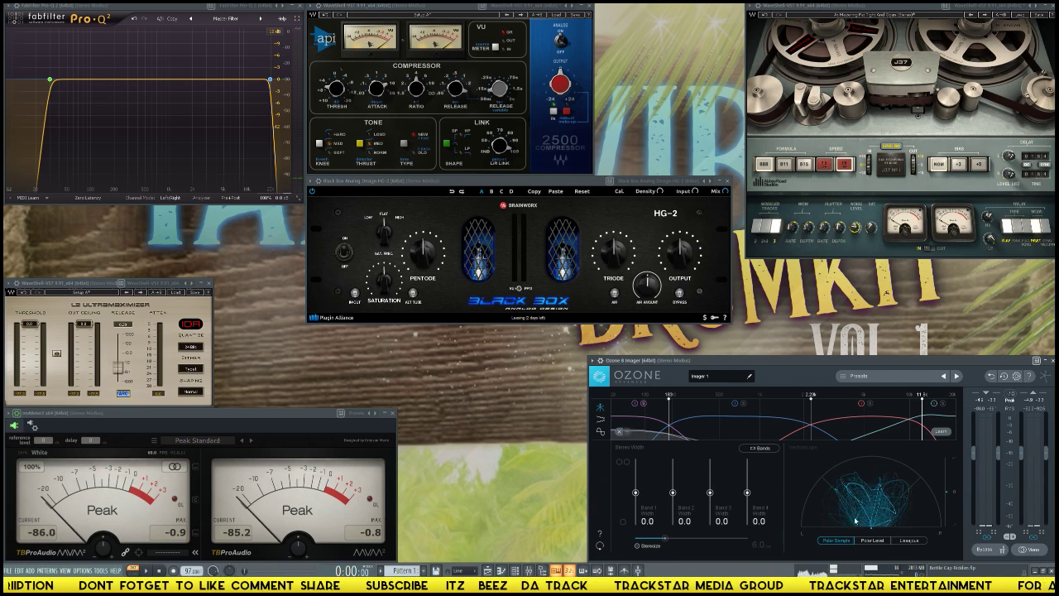
- Switch the Imager's stereo display to Polar Level, play the pattern through it, and bring the mixer back up
{"action": "left_click", "coordinate": [874, 540]}
{"action": "key", "text": "space"}
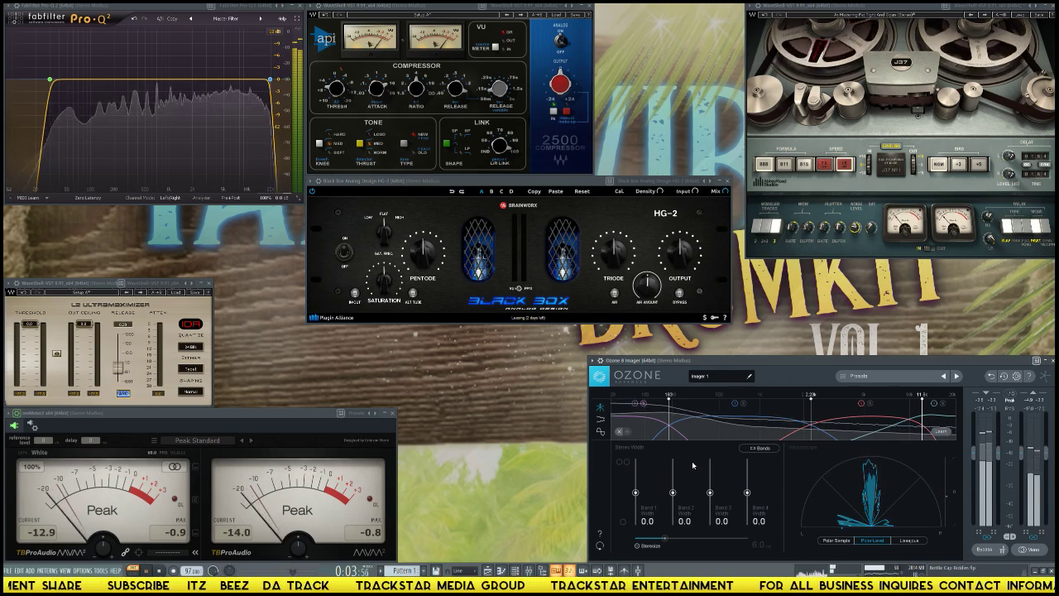
{"action": "key", "text": "F9"}
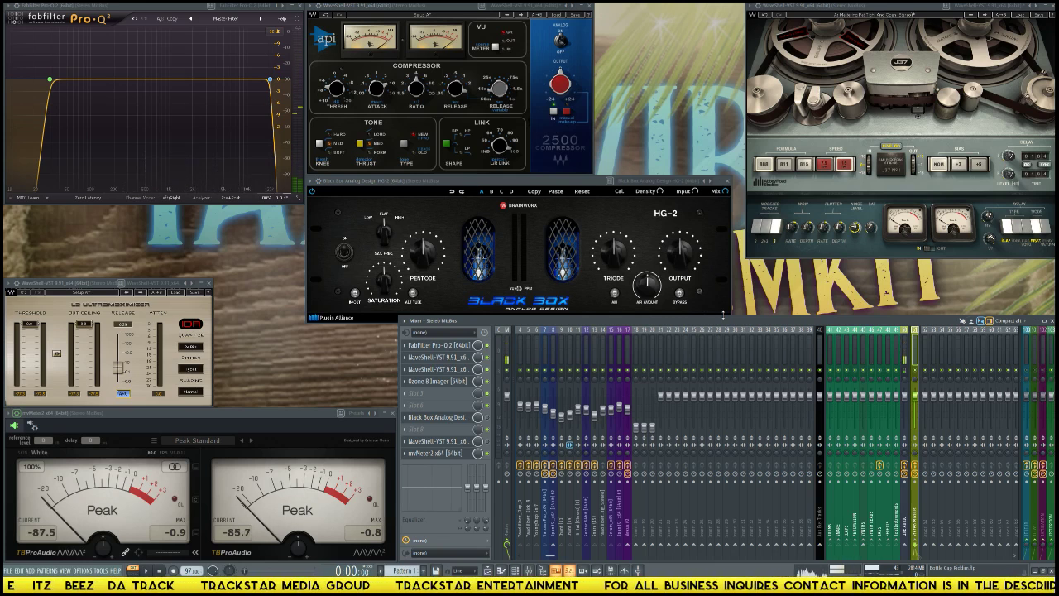
- Play the pattern while viewing the track levels in the mixer, and hide the mixer
{"action": "key", "text": "space"}
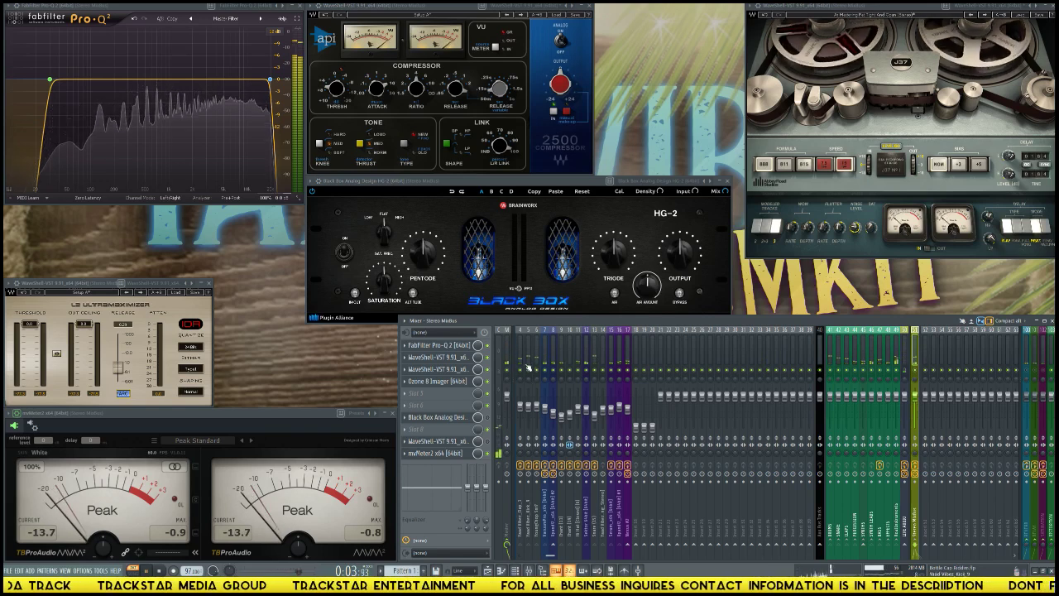
{"action": "left_click_drag", "start_coordinate": [521, 358], "coordinate": [652, 362]}
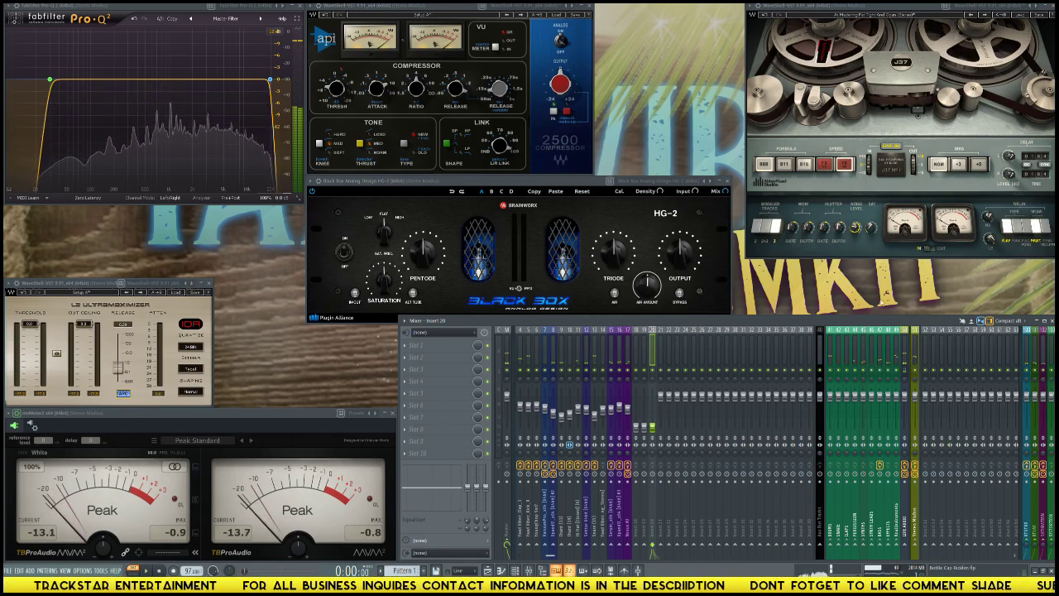
{"action": "left_click", "coordinate": [1051, 321]}
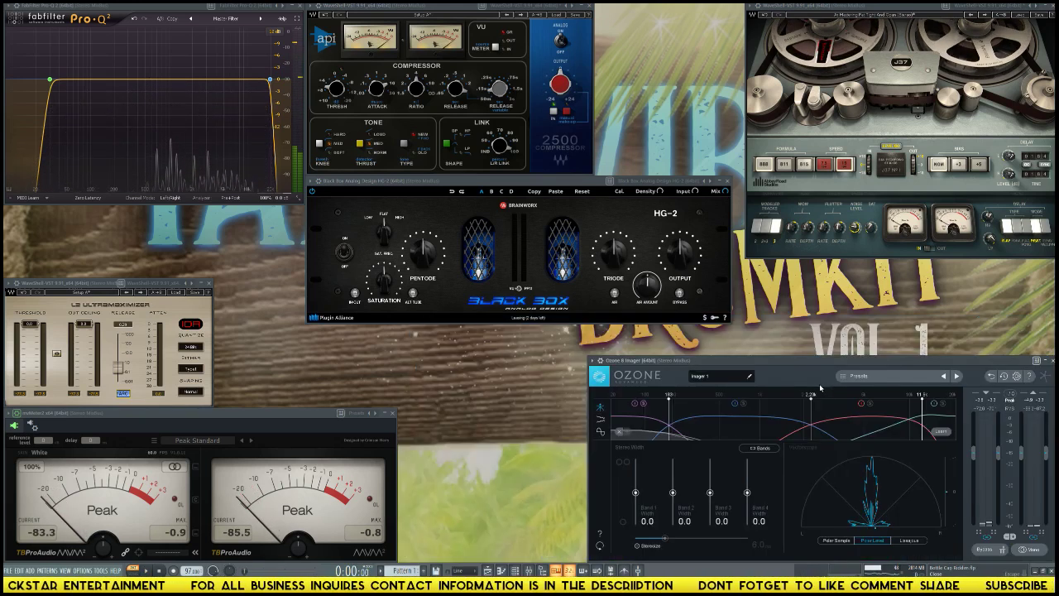
- Set the Ozone 8 Imager's Band 1 width to -38.0 and play the pattern to hear it
{"action": "double_click", "coordinate": [646, 521]}
{"action": "type", "text": "-2"}
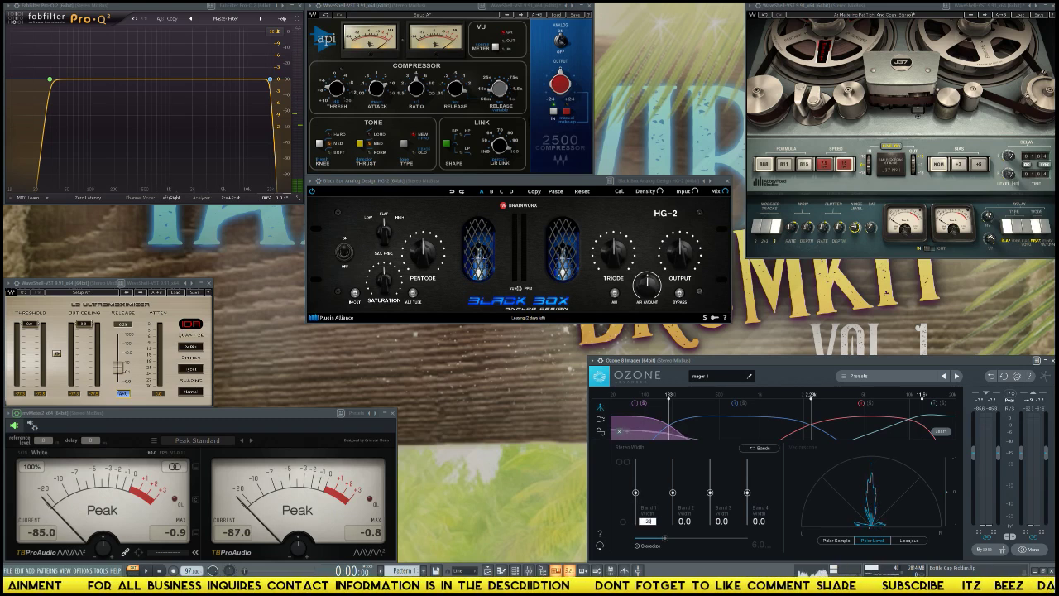
{"action": "type", "text": "0"}
{"action": "key", "text": "Return"}
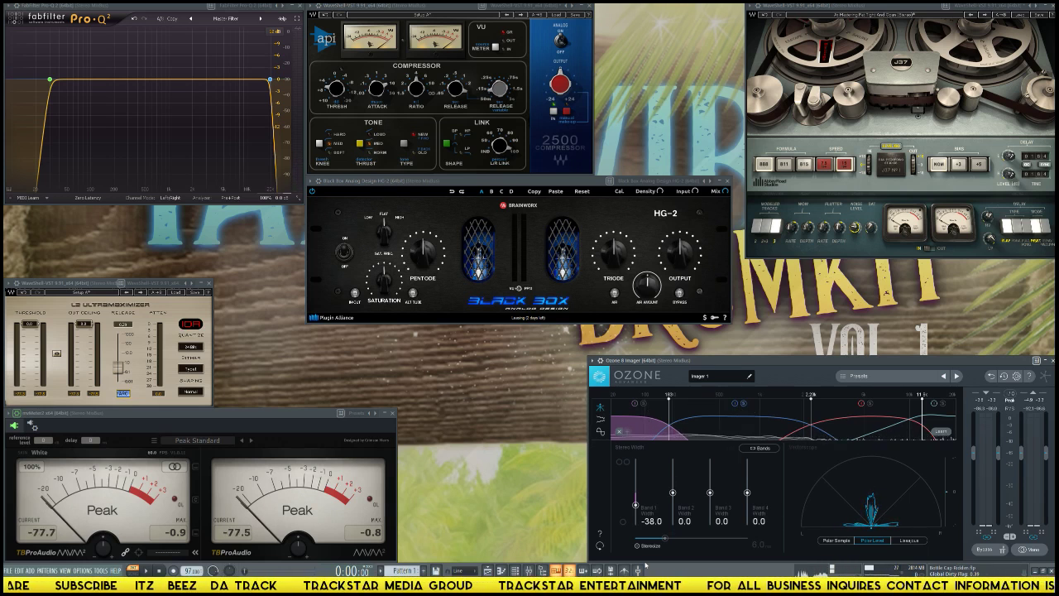
{"action": "key", "text": "space"}
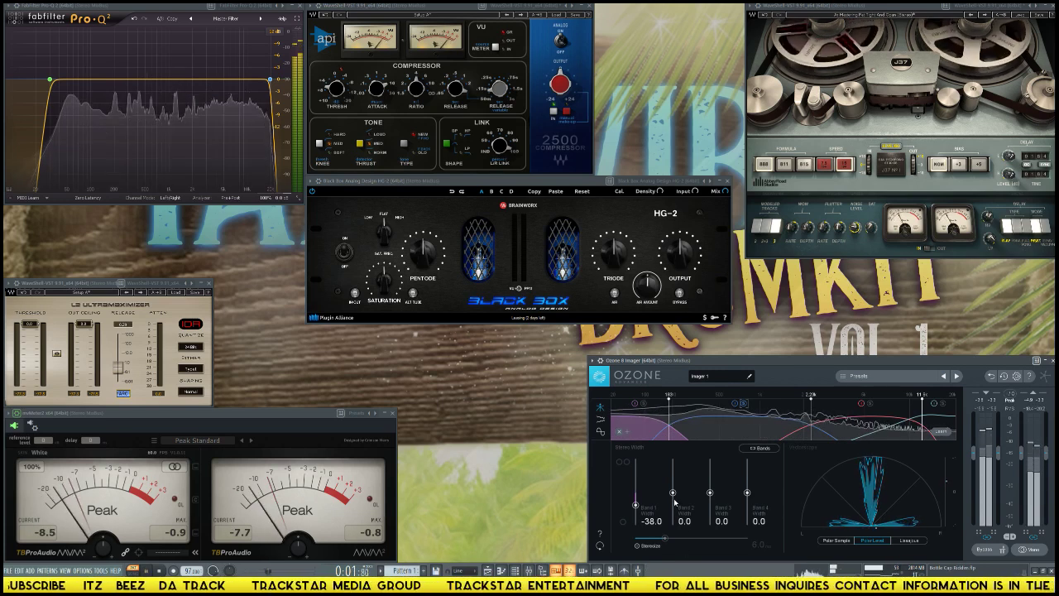
{"action": "key", "text": "space"}
- Set the Imager's Band 2 width to 12.3 and compare it with the band bypassed and active during playback
{"action": "double_click", "coordinate": [684, 521]}
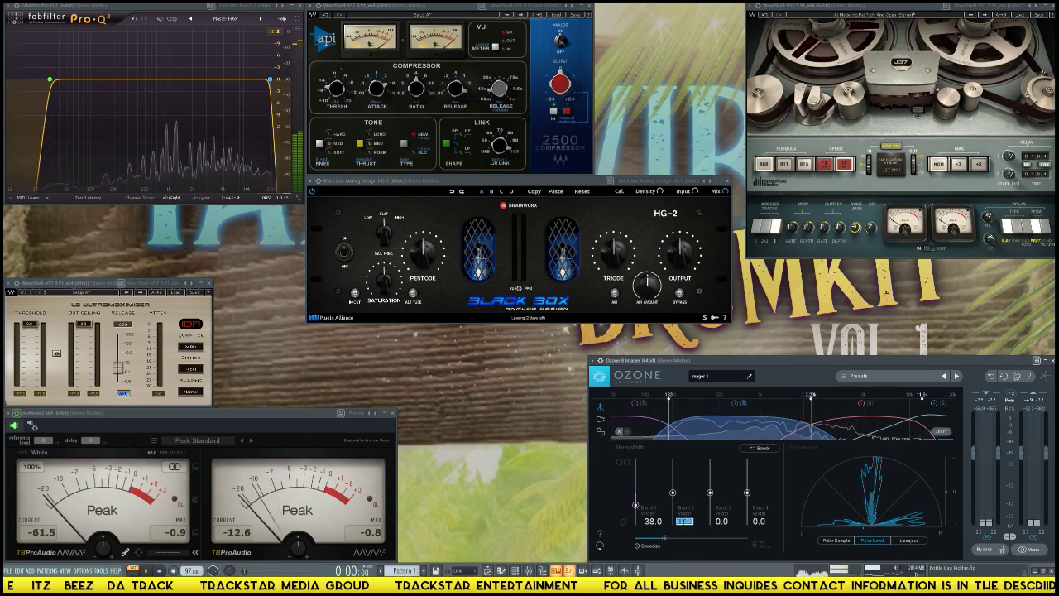
{"action": "type", "text": "12.3"}
{"action": "key", "text": "Return"}
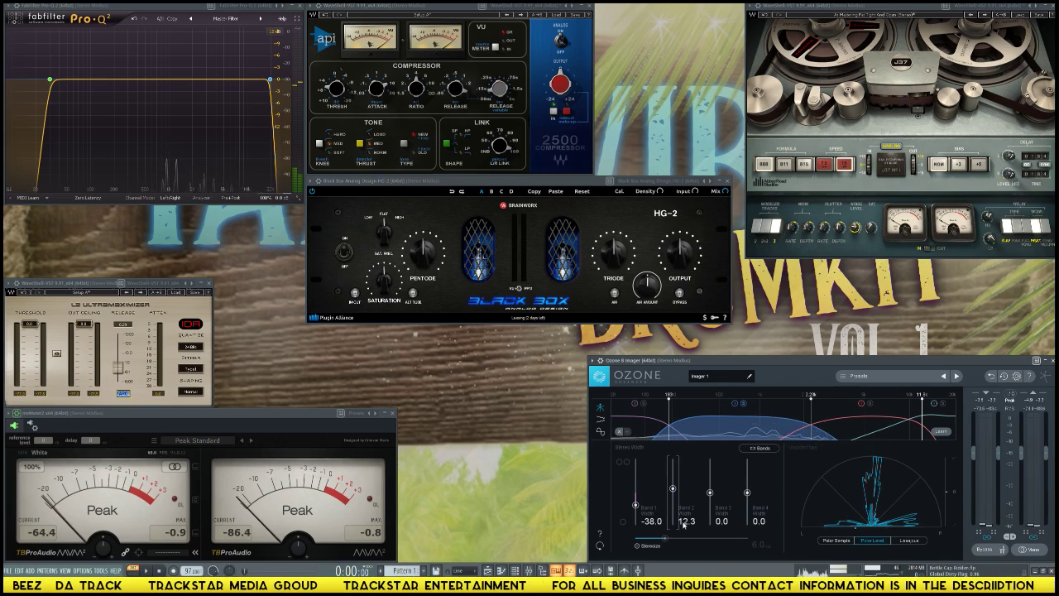
{"action": "key", "text": "space"}
{"action": "left_click", "coordinate": [735, 404]}
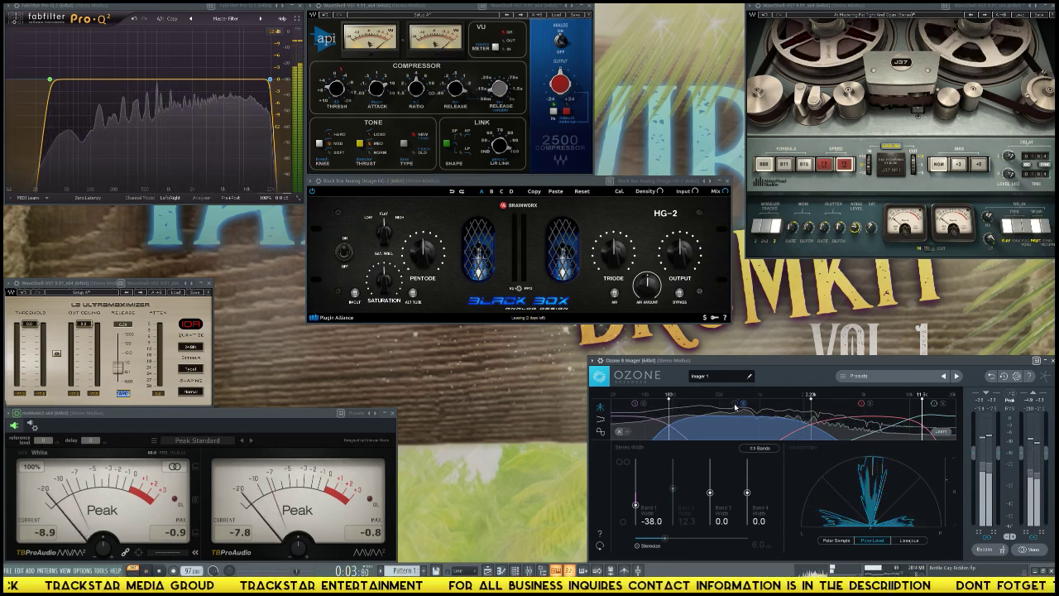
{"action": "left_click", "coordinate": [735, 404]}
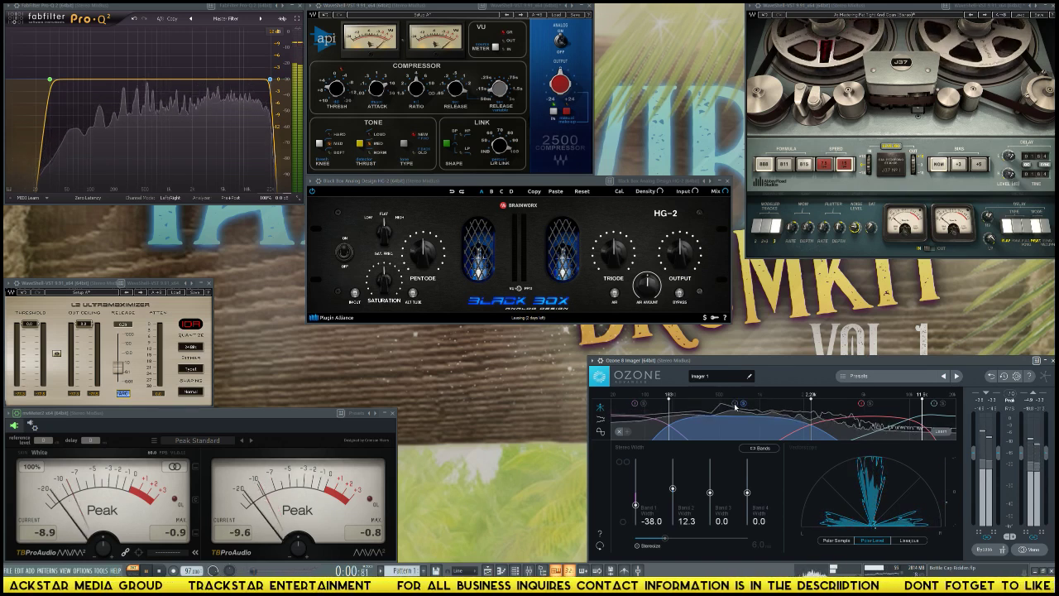
{"action": "key", "text": "space"}
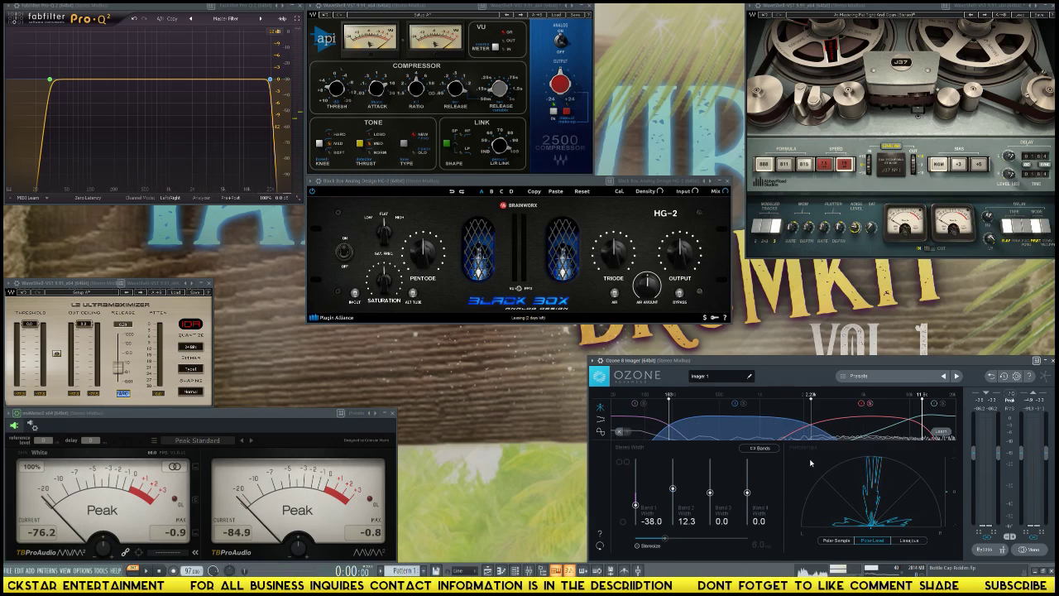
- Set the Imager's Band 3 width to 24.6 and bypass and re-enable the band during playback to compare
{"action": "key", "text": "space"}
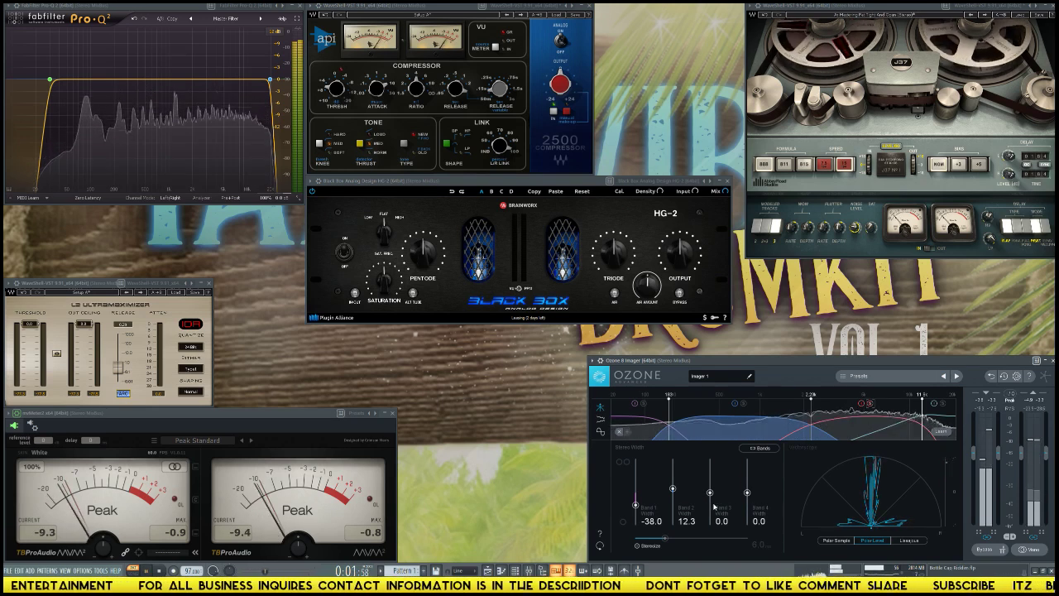
{"action": "key", "text": "space"}
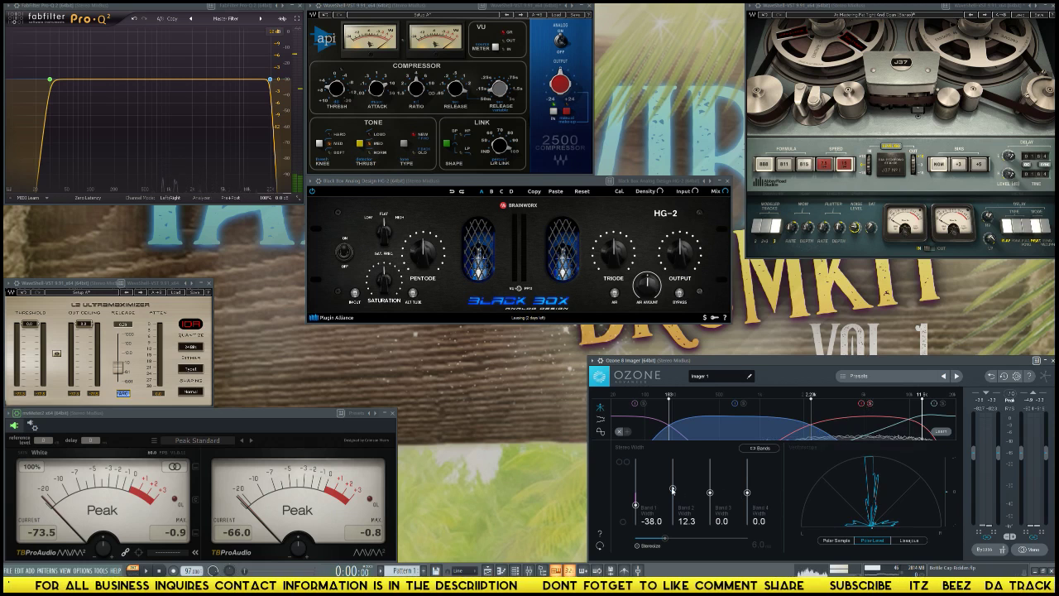
{"action": "double_click", "coordinate": [721, 522]}
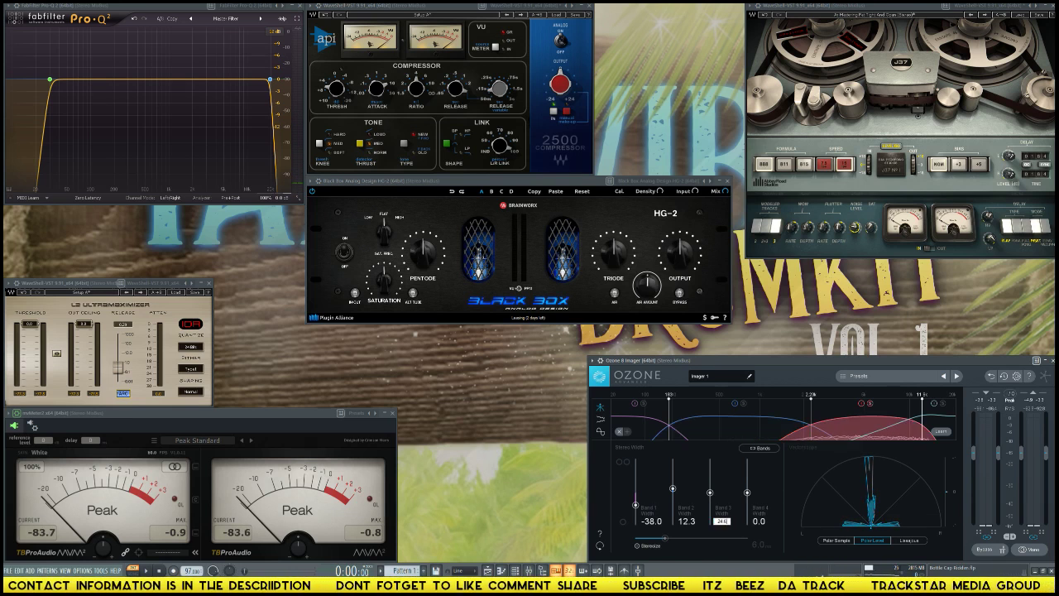
{"action": "type", "text": "24.6"}
{"action": "key", "text": "Return"}
{"action": "key", "text": "space"}
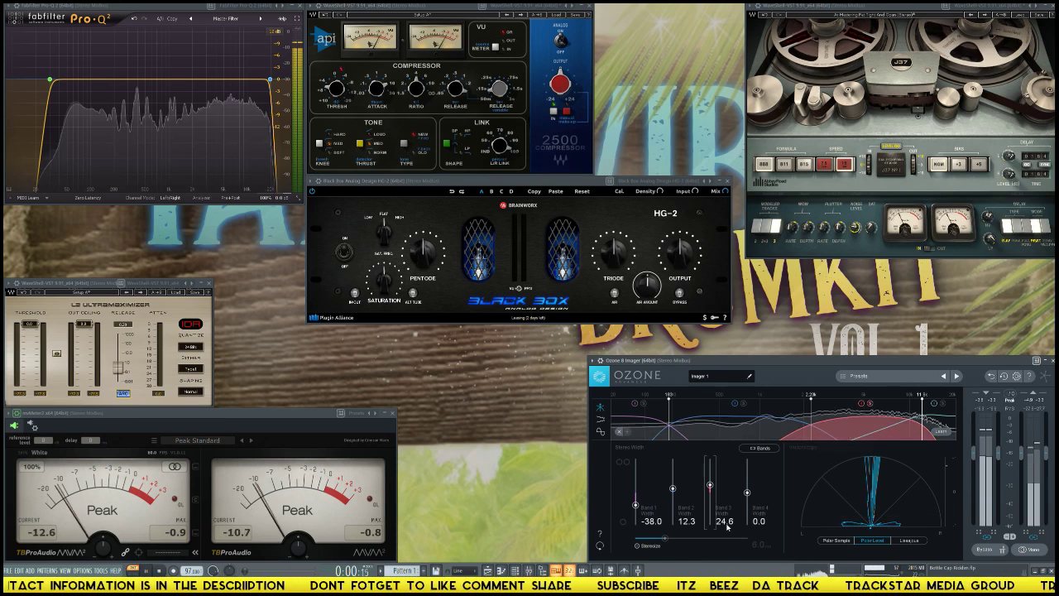
{"action": "left_click", "coordinate": [862, 404]}
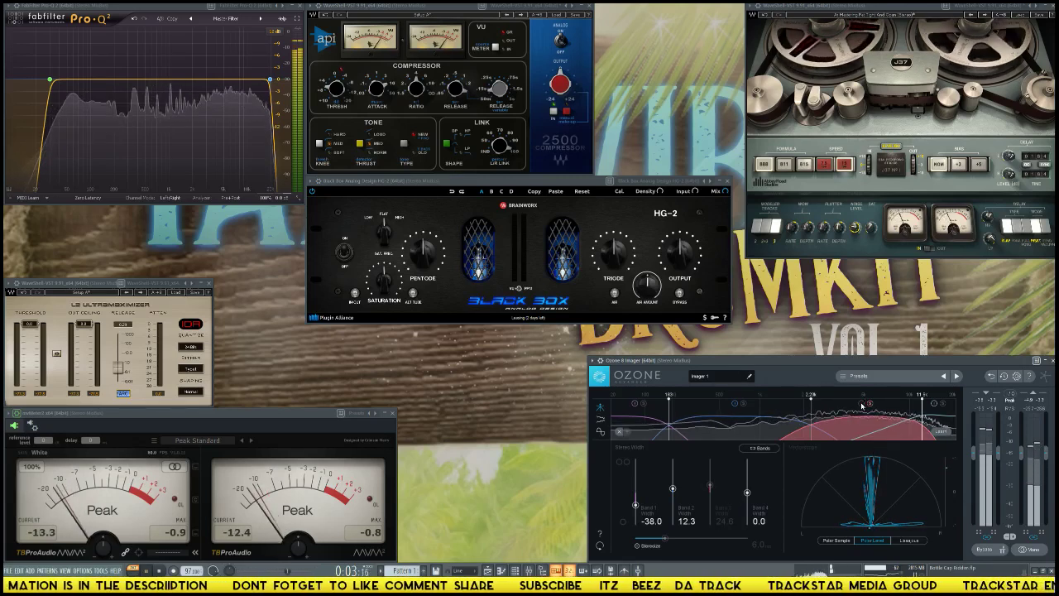
{"action": "left_click", "coordinate": [862, 403]}
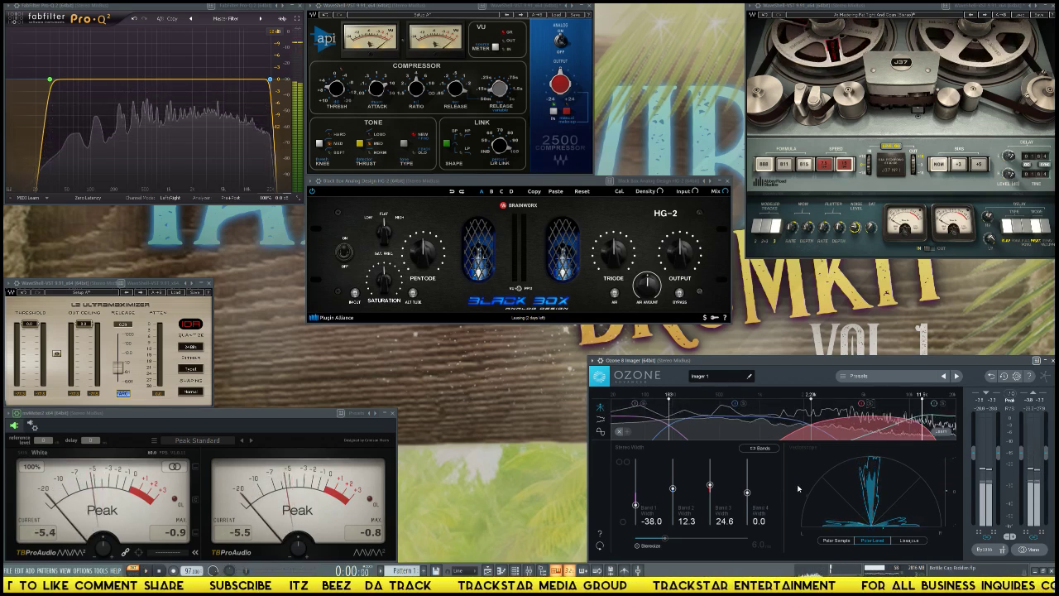
- Set the Imager's Band 4 width to 13.9 and play the pattern through it
{"action": "double_click", "coordinate": [759, 520]}
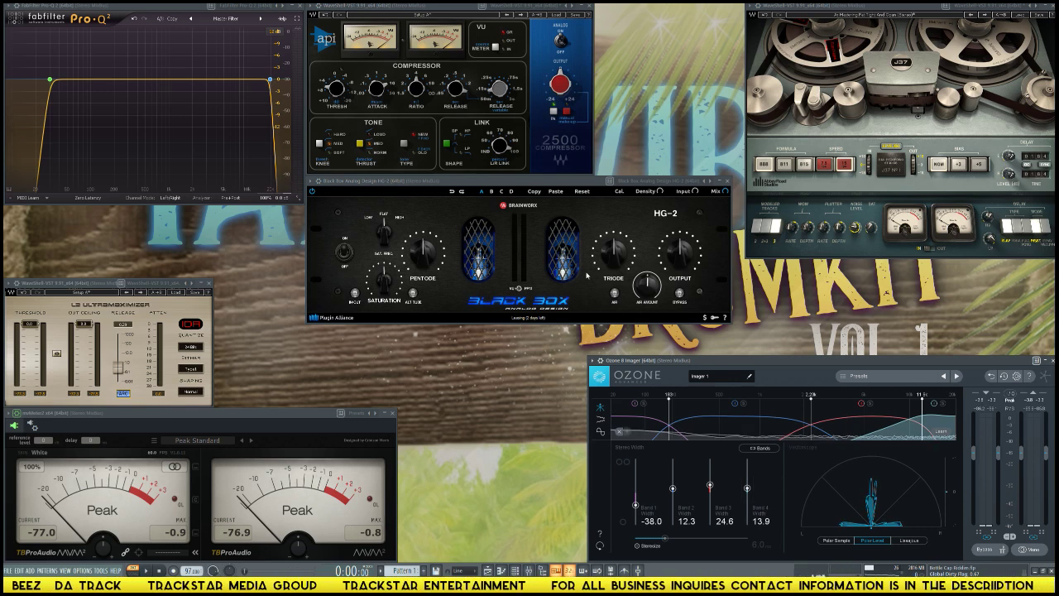
{"action": "key", "text": "space"}
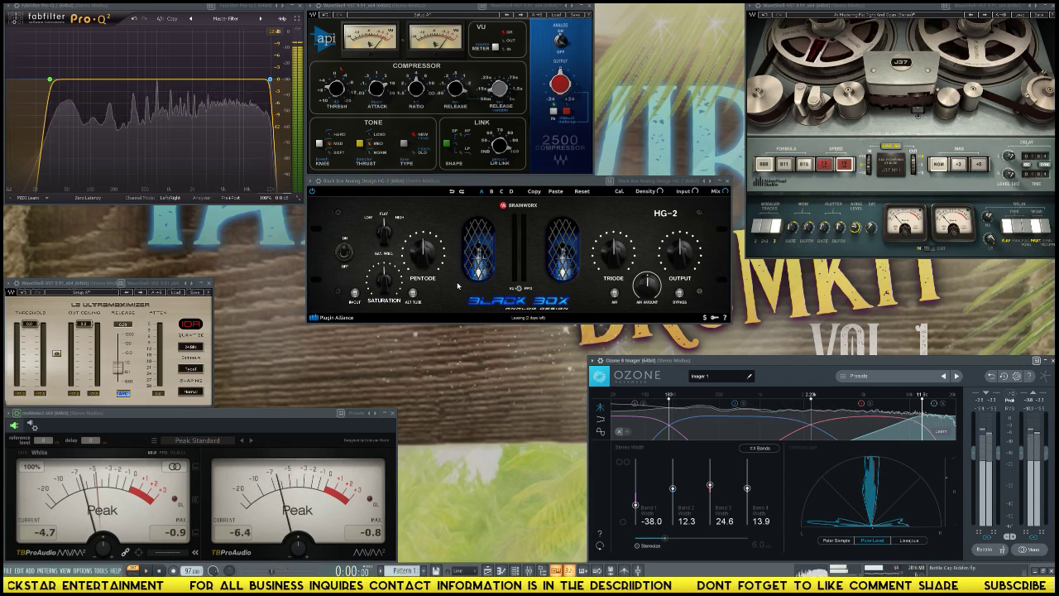
{"action": "key", "text": "space"}
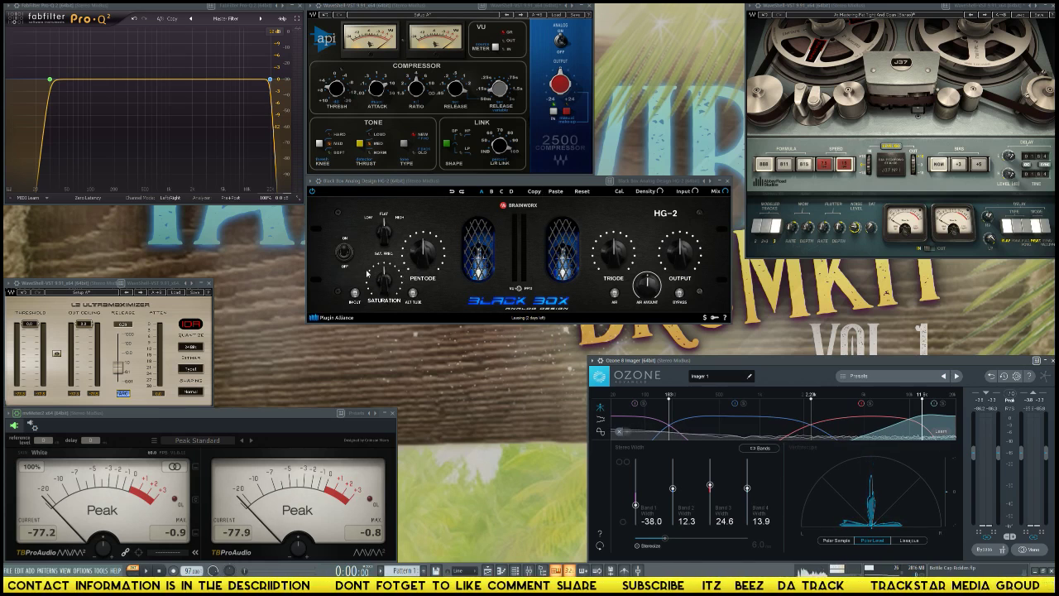
- Enable the HG-2's In/Out, Alt Tube and Air switches and play the pattern through it
{"action": "left_click", "coordinate": [356, 294]}
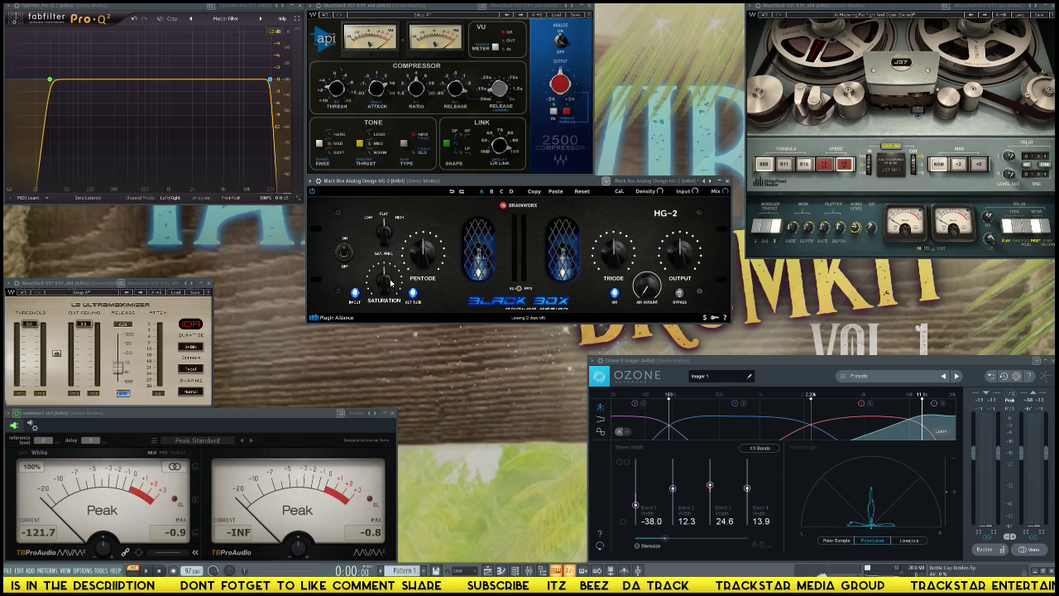
{"action": "key", "text": "space"}
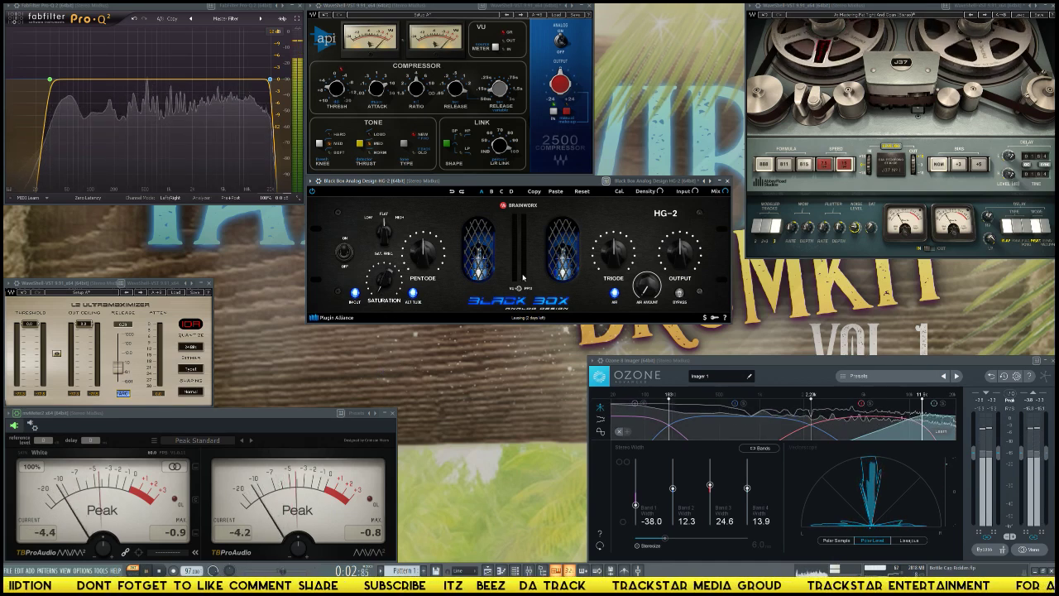
{"action": "key", "text": "space"}
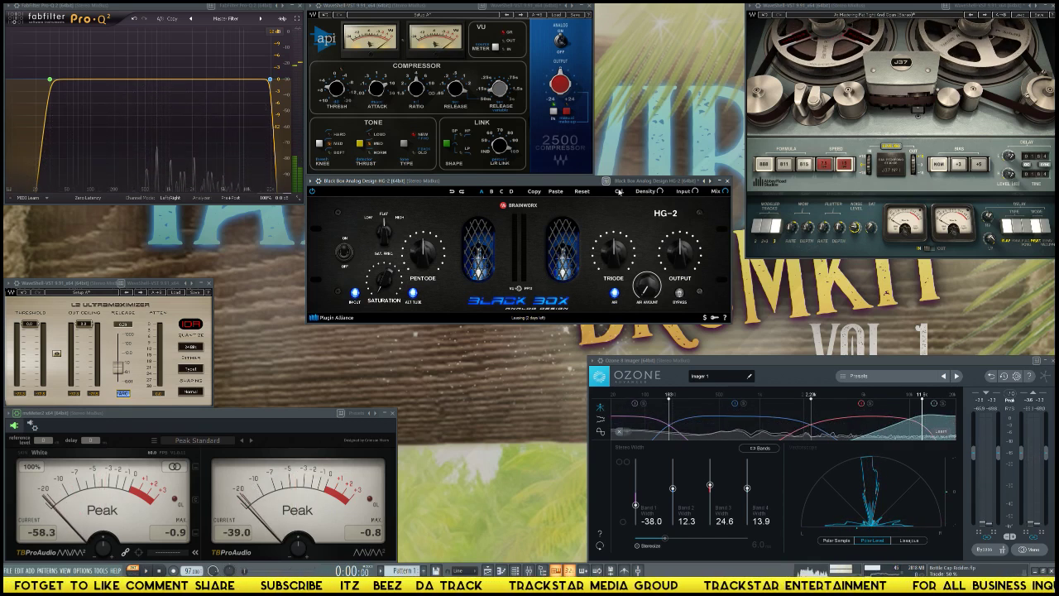
- Raise the HG-2's Triode to about 55 % and its Air Amount to about 65 % while auditioning the pattern
{"action": "left_click_drag", "start_coordinate": [614, 250], "coordinate": [614, 245]}
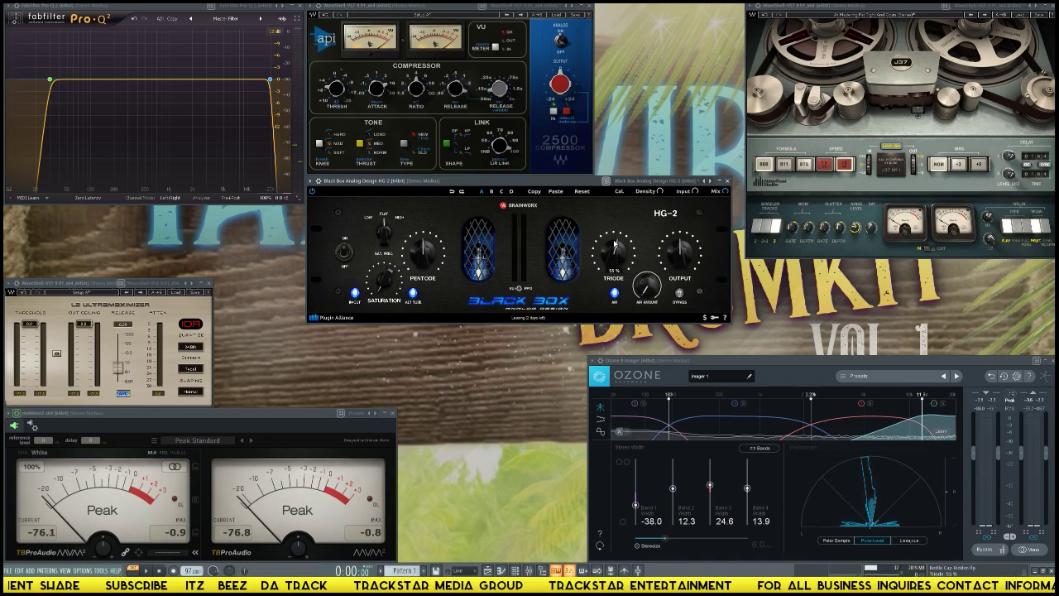
{"action": "key", "text": "space"}
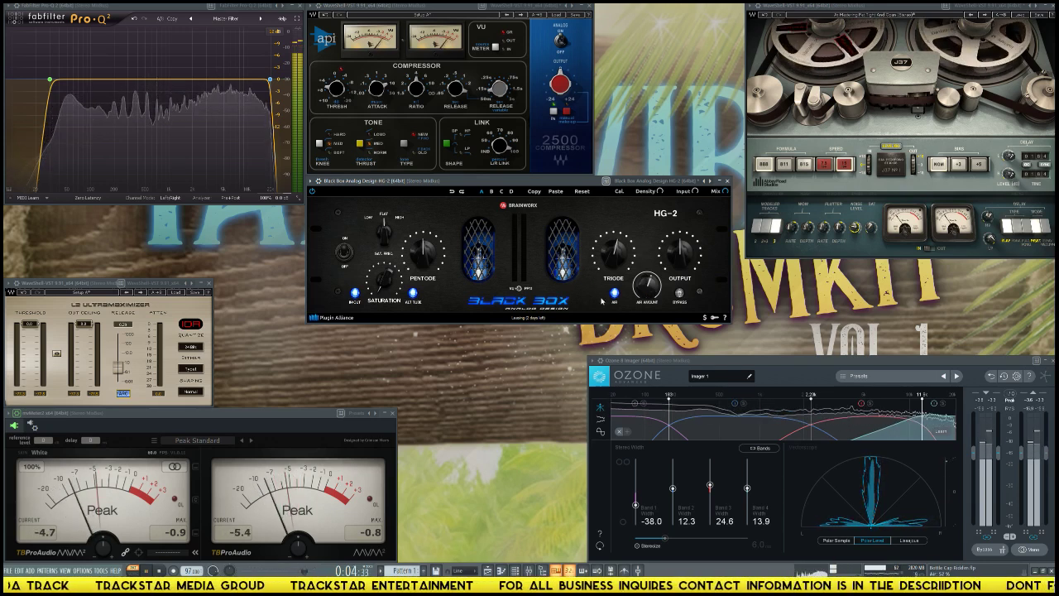
{"action": "left_click_drag", "start_coordinate": [650, 288], "coordinate": [651, 280]}
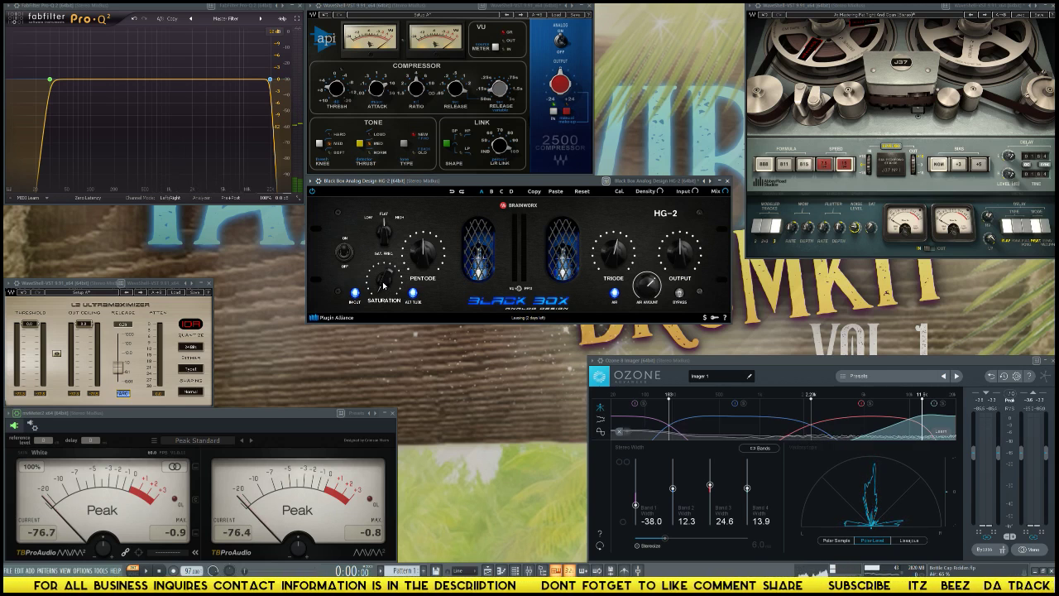
- Sweep the HG-2's saturation during playback, try the Low saturation frequency, and set the saturation frequency to High
{"action": "left_click_drag", "start_coordinate": [382, 286], "coordinate": [379, 228]}
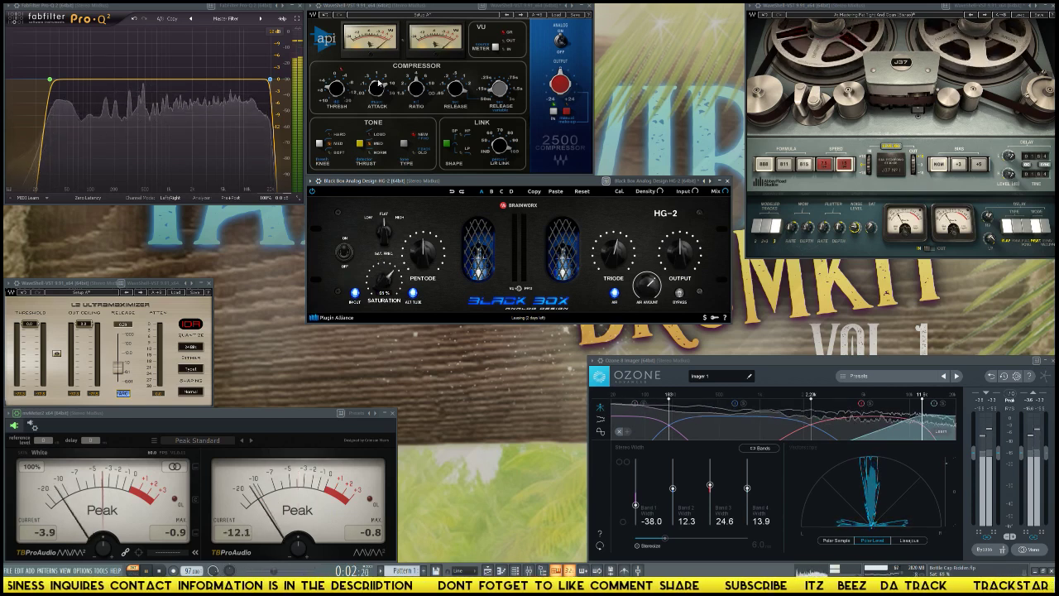
{"action": "left_click_drag", "start_coordinate": [379, 84], "coordinate": [383, 55]}
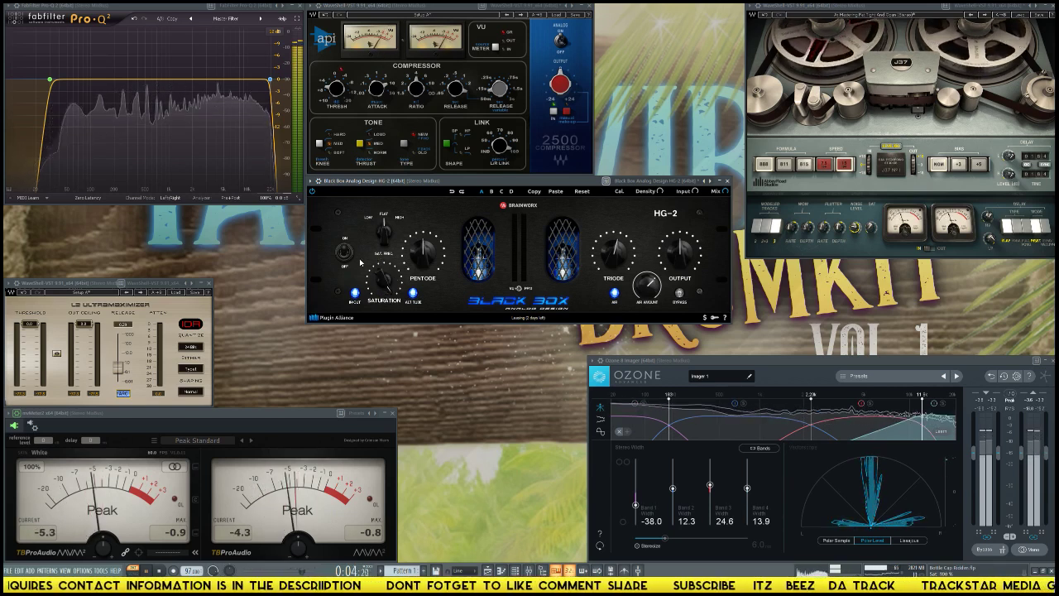
{"action": "left_click_drag", "start_coordinate": [384, 282], "coordinate": [388, 317]}
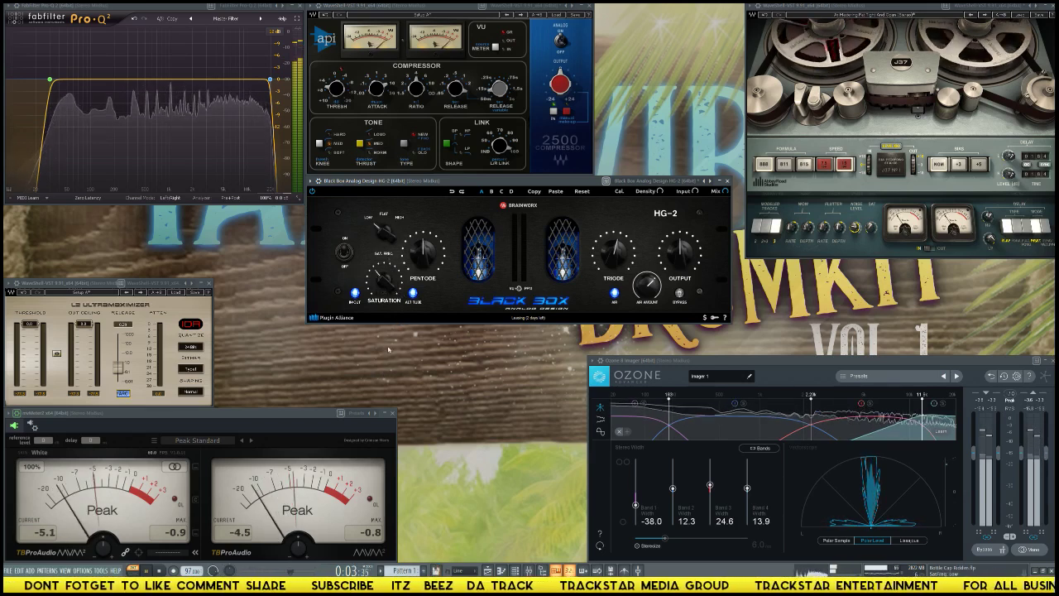
{"action": "left_click_drag", "start_coordinate": [379, 283], "coordinate": [391, 181]}
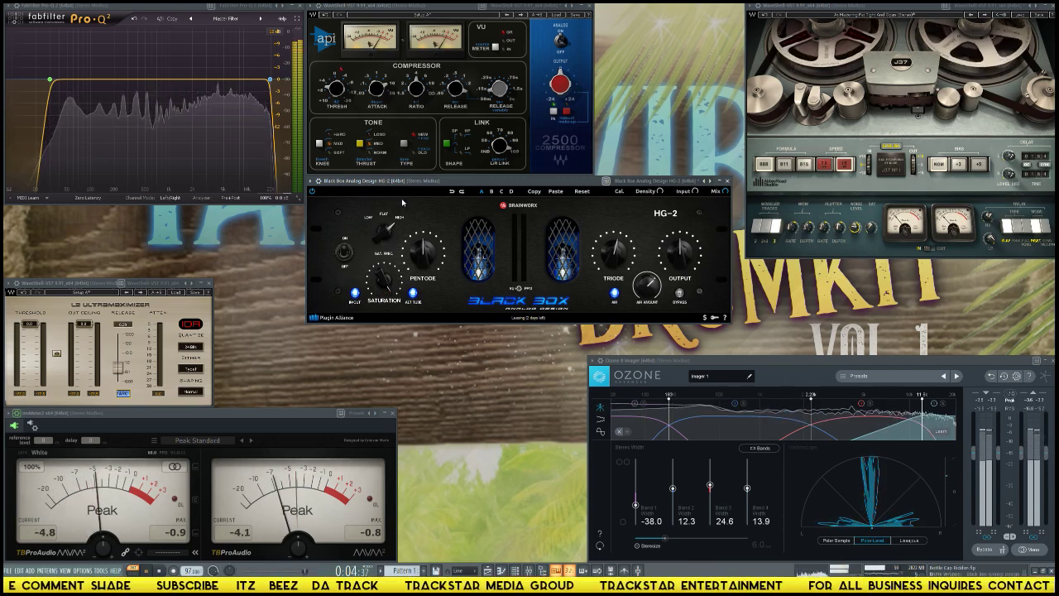
- Lower the HG-2's saturation during playback and compare the sound using its power and bypass switches
{"action": "left_click", "coordinate": [345, 252]}
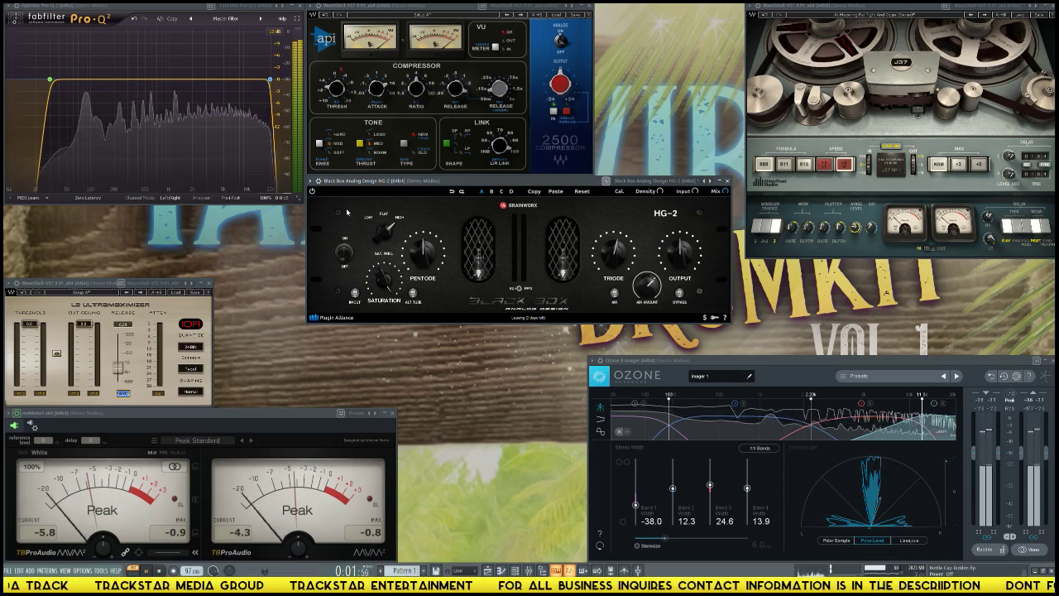
{"action": "left_click", "coordinate": [342, 257]}
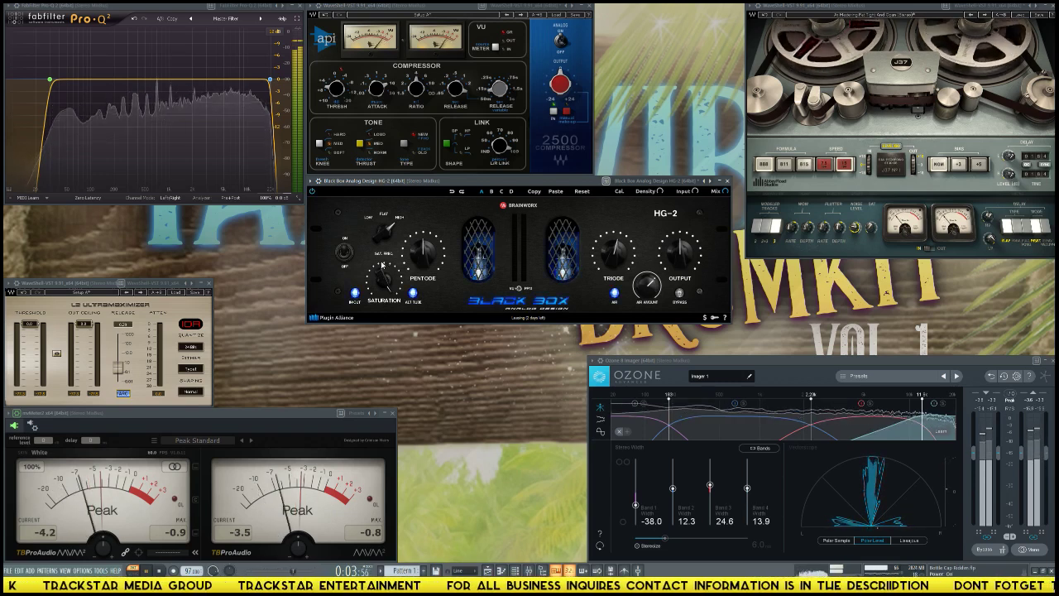
{"action": "left_click_drag", "start_coordinate": [382, 264], "coordinate": [385, 327]}
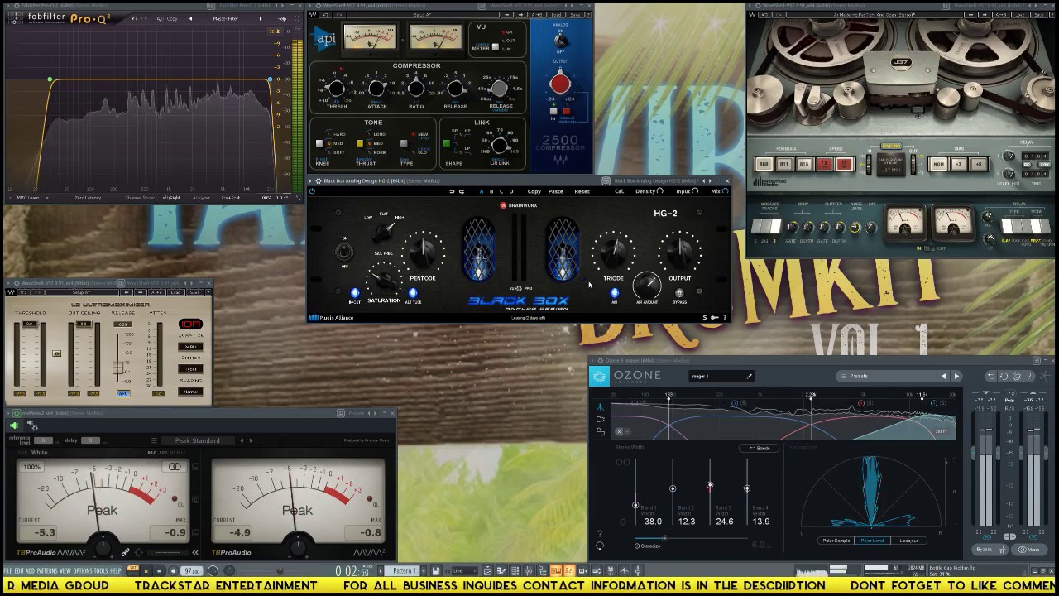
{"action": "left_click", "coordinate": [679, 293]}
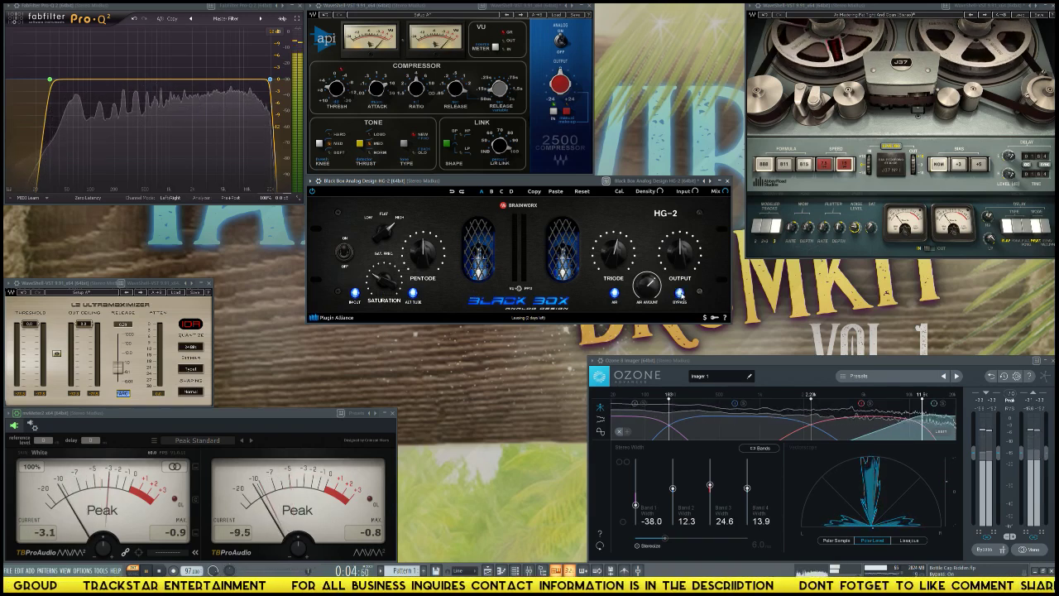
{"action": "left_click", "coordinate": [679, 292]}
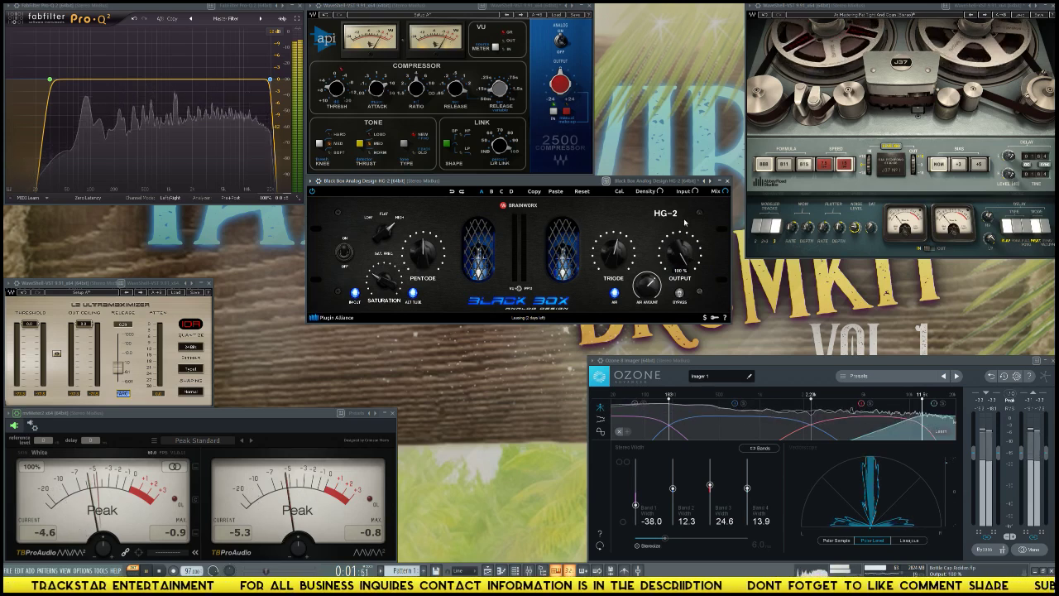
- Stop playback, set the HG-2's saturation frequency to Flat, lower its saturation, and check its slot switch in the mixer
{"action": "key", "text": "space"}
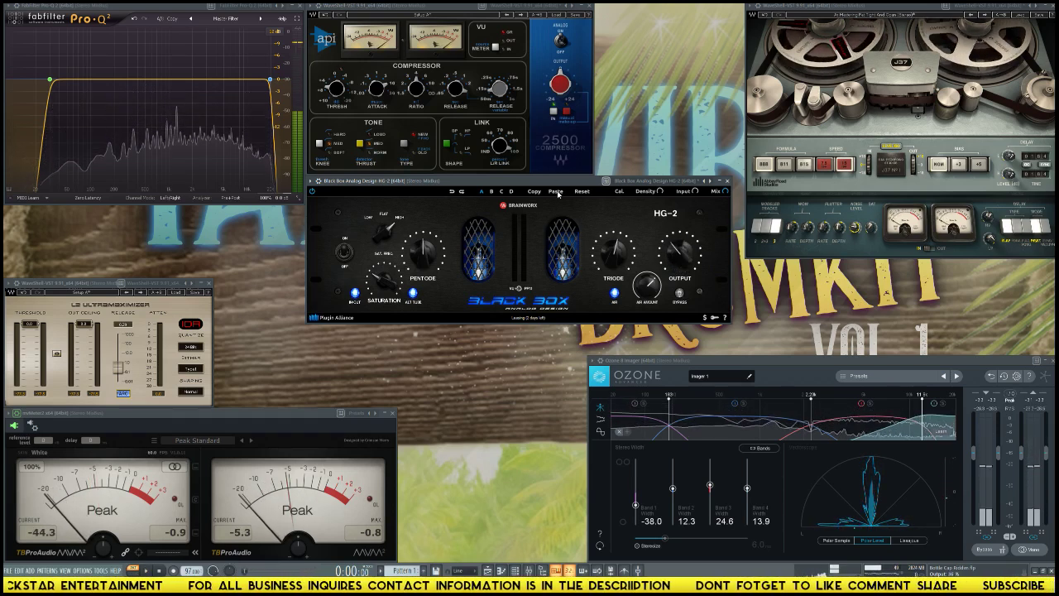
{"action": "key", "text": "F9"}
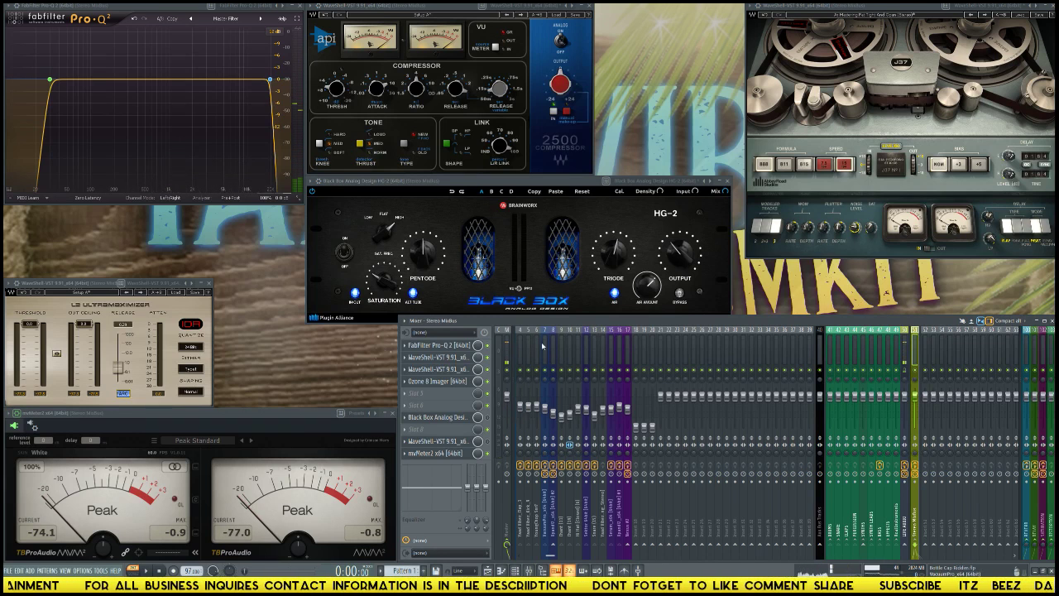
{"action": "left_click", "coordinate": [385, 284]}
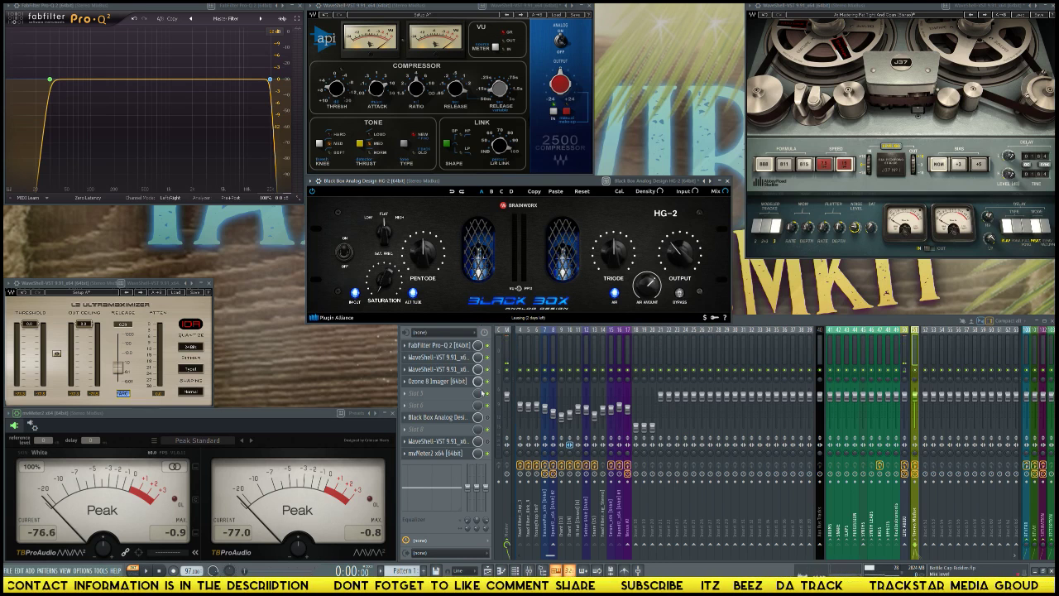
{"action": "left_click", "coordinate": [487, 417]}
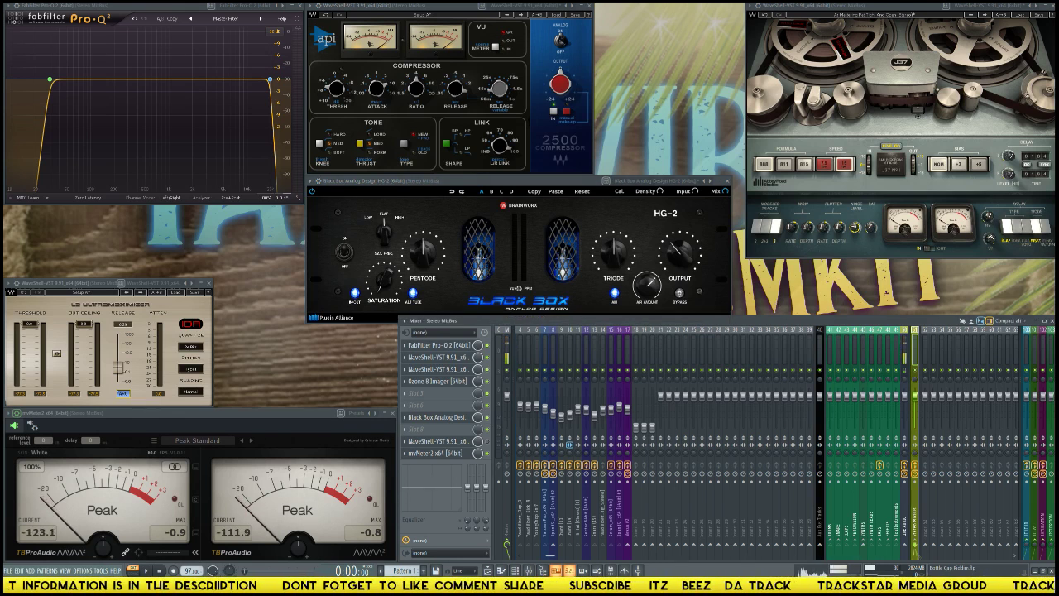
{"action": "left_click", "coordinate": [1053, 321]}
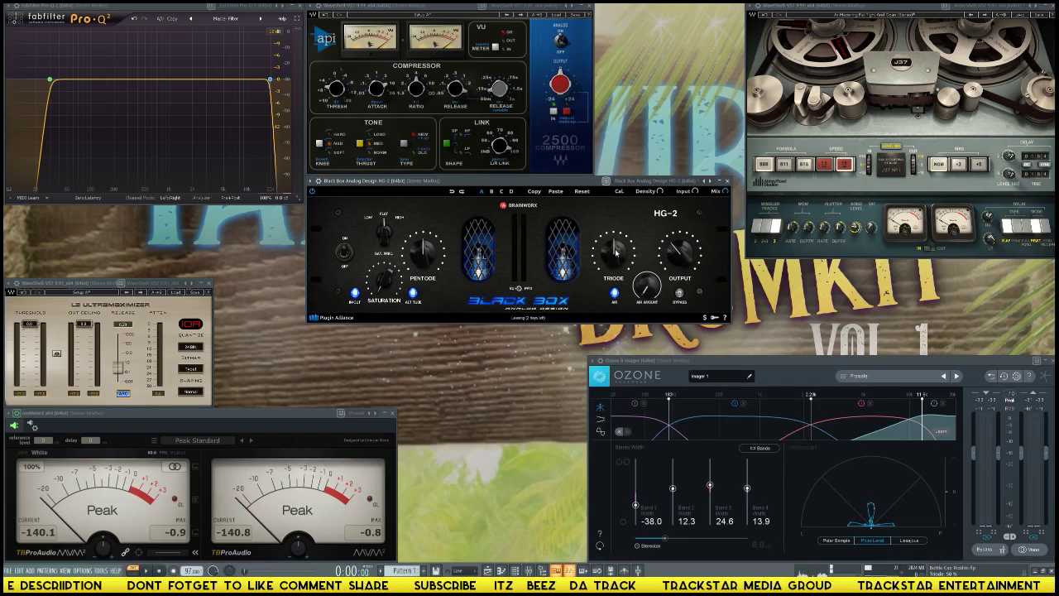
- Audition the pattern with the Flat saturation frequency and readjust the HG-2's saturation during playback
{"action": "key", "text": "space"}
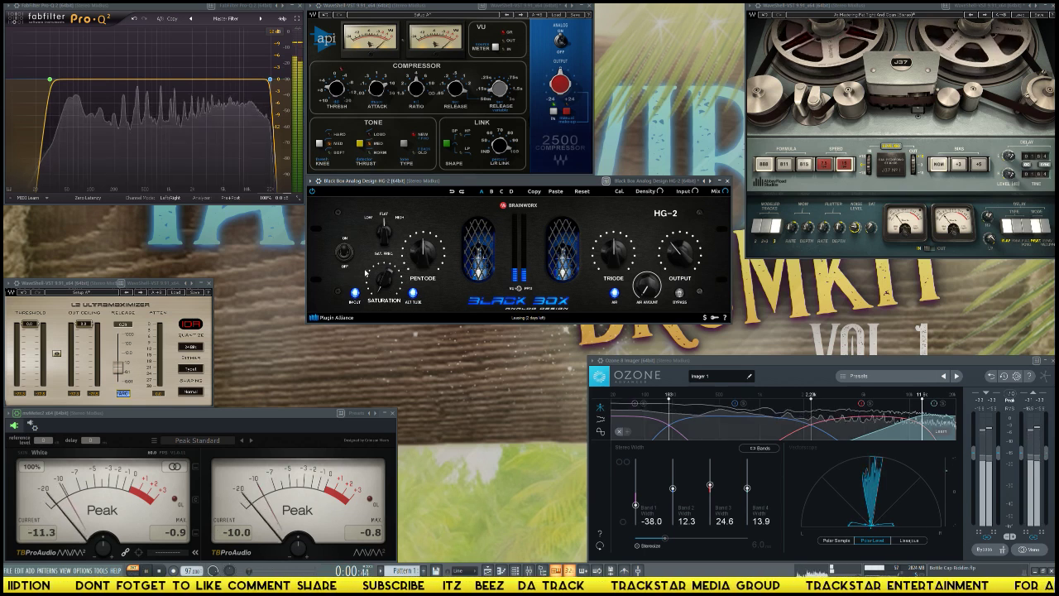
{"action": "key", "text": "space"}
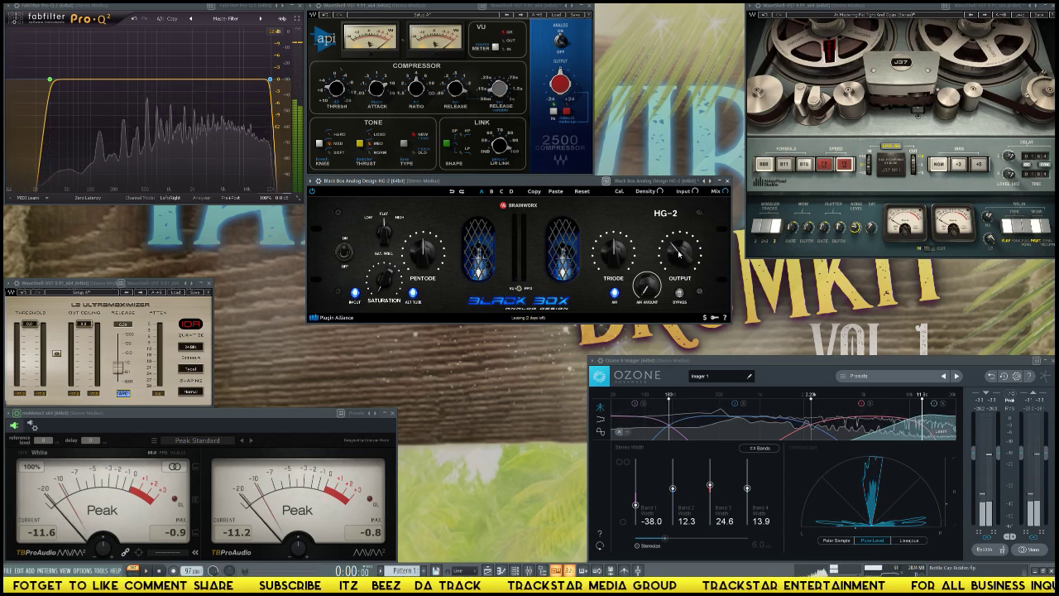
{"action": "key", "text": "space"}
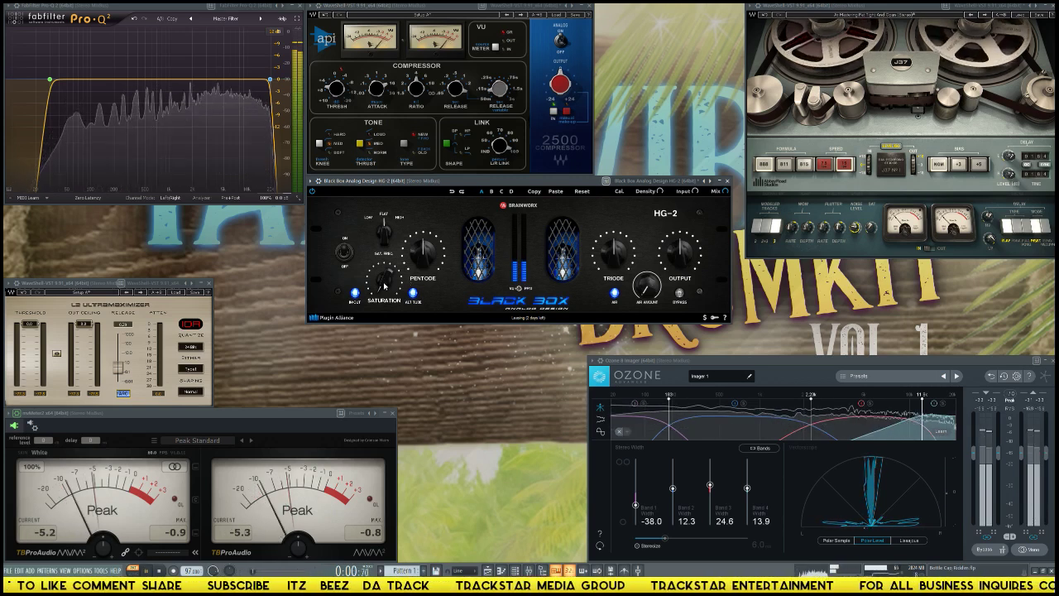
{"action": "left_click_drag", "start_coordinate": [382, 283], "coordinate": [369, 339]}
{"action": "left_click_drag", "start_coordinate": [378, 274], "coordinate": [376, 270]}
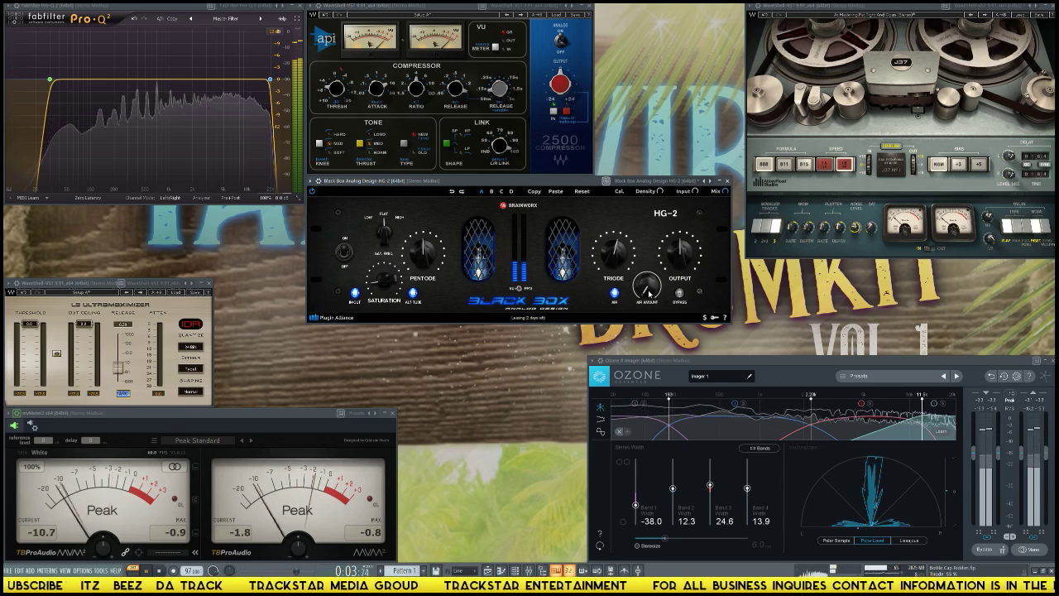
- Fine-tune the HG-2's Air Amount and Triode during playback, and switch its power off to compare the sound
{"action": "mouse_move", "coordinate": [644, 290]}
{"action": "left_mouse_down"}
{"action": "mouse_move", "coordinate": [620, 256]}
{"action": "mouse_move", "coordinate": [641, 283]}
{"action": "left_mouse_up"}
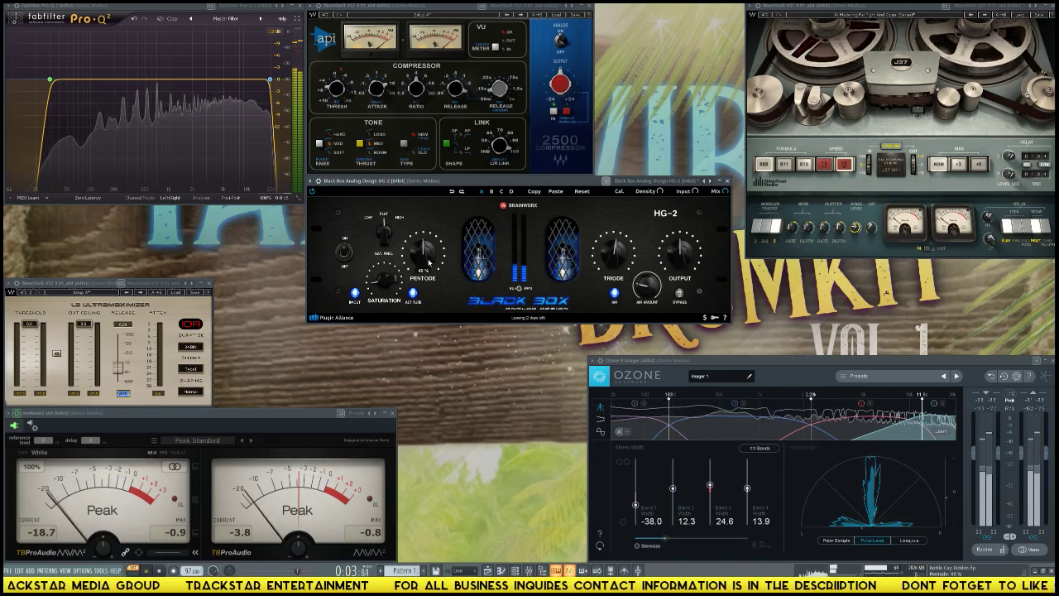
{"action": "left_click_drag", "start_coordinate": [618, 259], "coordinate": [617, 259]}
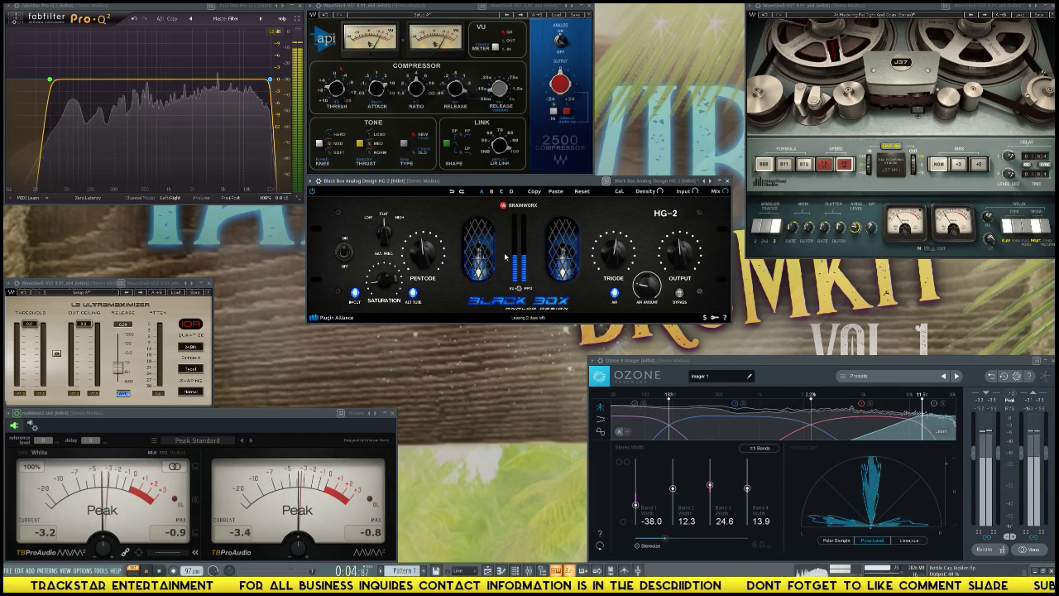
{"action": "left_click", "coordinate": [346, 254]}
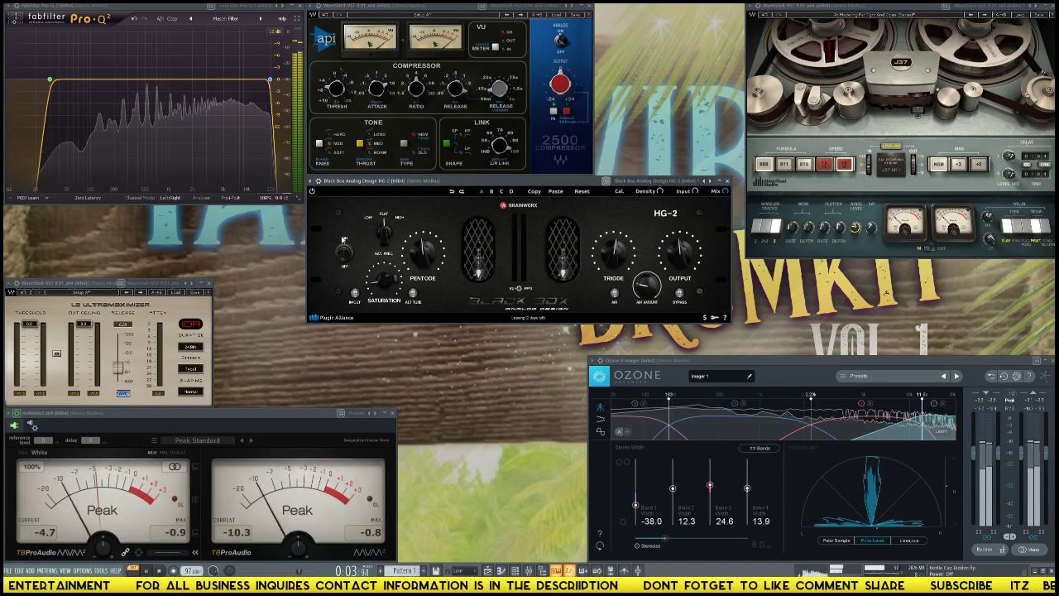
- Switch on the HG-2 Black Box unit and adjust its saturation and pentode amounts while the beat plays
{"action": "left_click", "coordinate": [345, 242]}
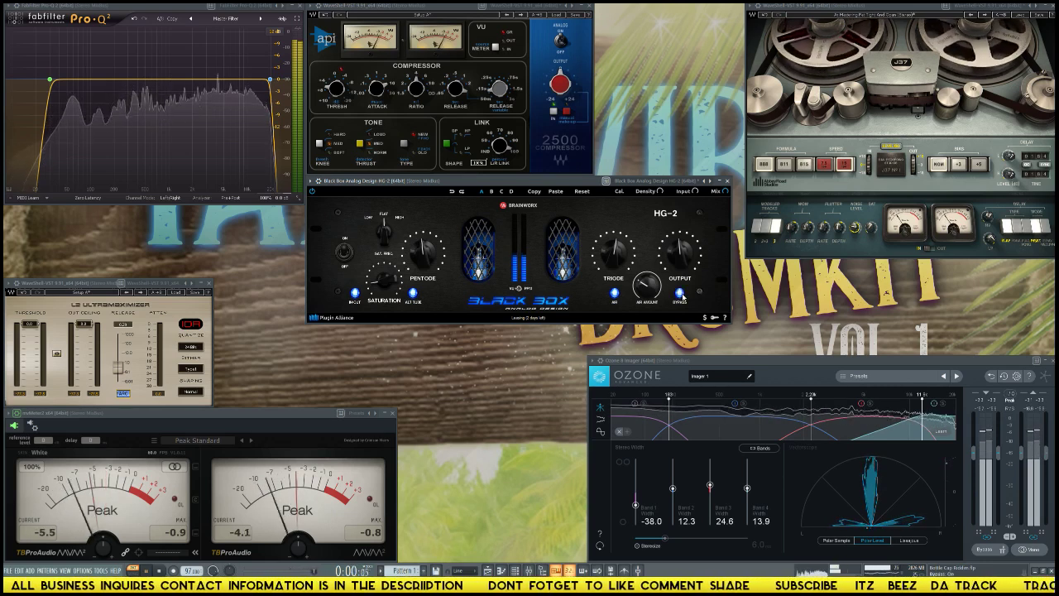
{"action": "left_click_drag", "start_coordinate": [388, 285], "coordinate": [389, 288]}
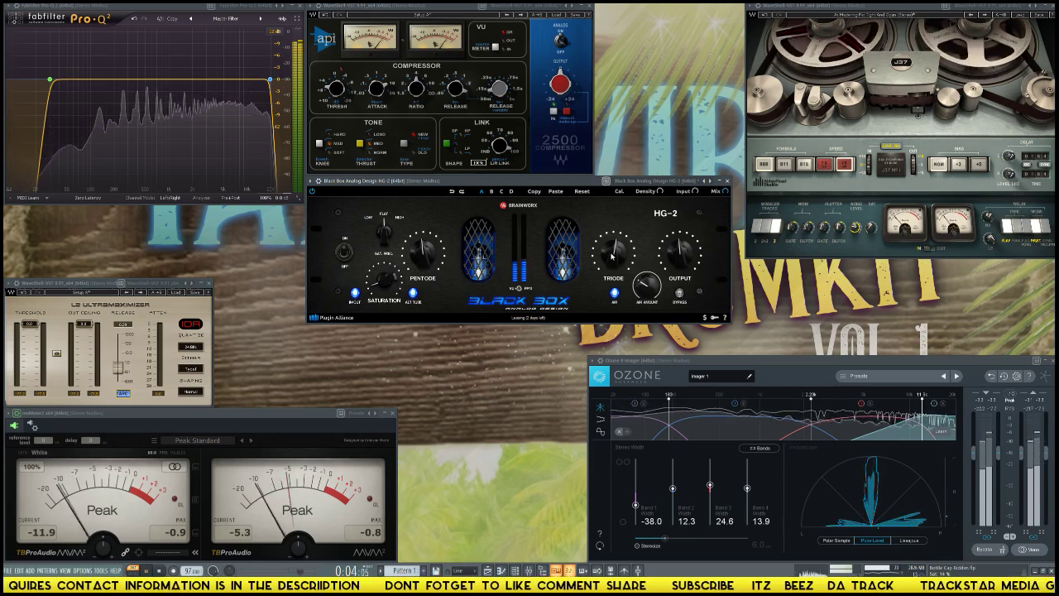
{"action": "left_click_drag", "start_coordinate": [427, 255], "coordinate": [425, 251]}
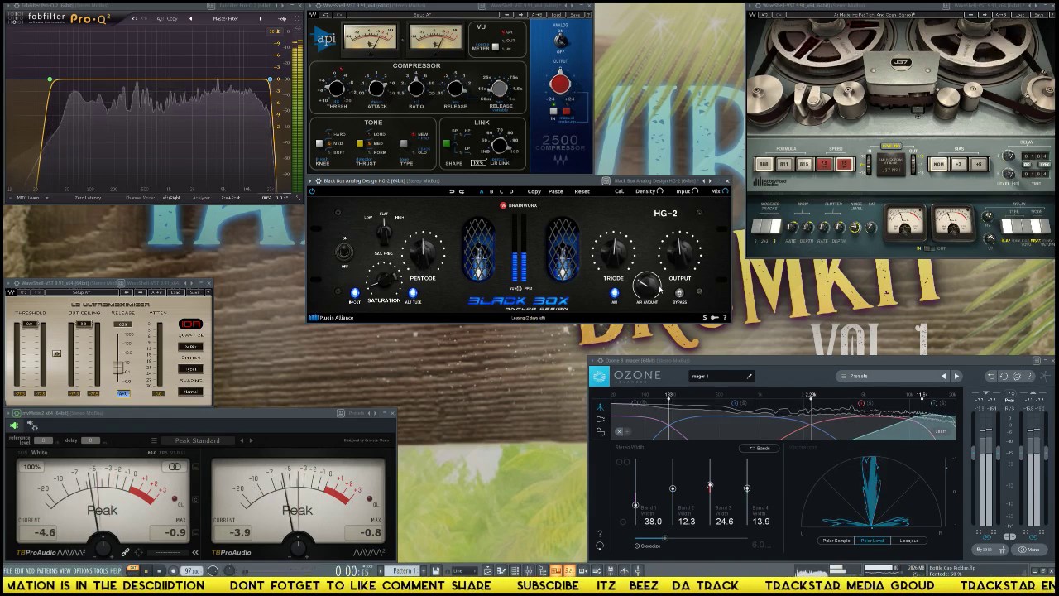
- Compare the mix with the HG-2 bypassed and active by toggling its bypass during playback
{"action": "left_click", "coordinate": [679, 293]}
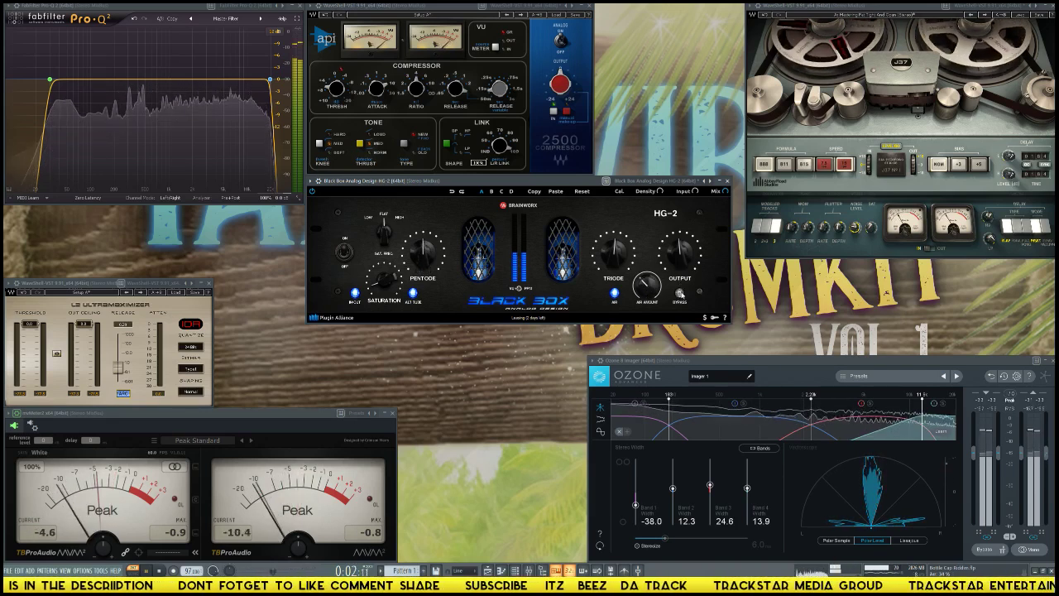
{"action": "left_click", "coordinate": [679, 293]}
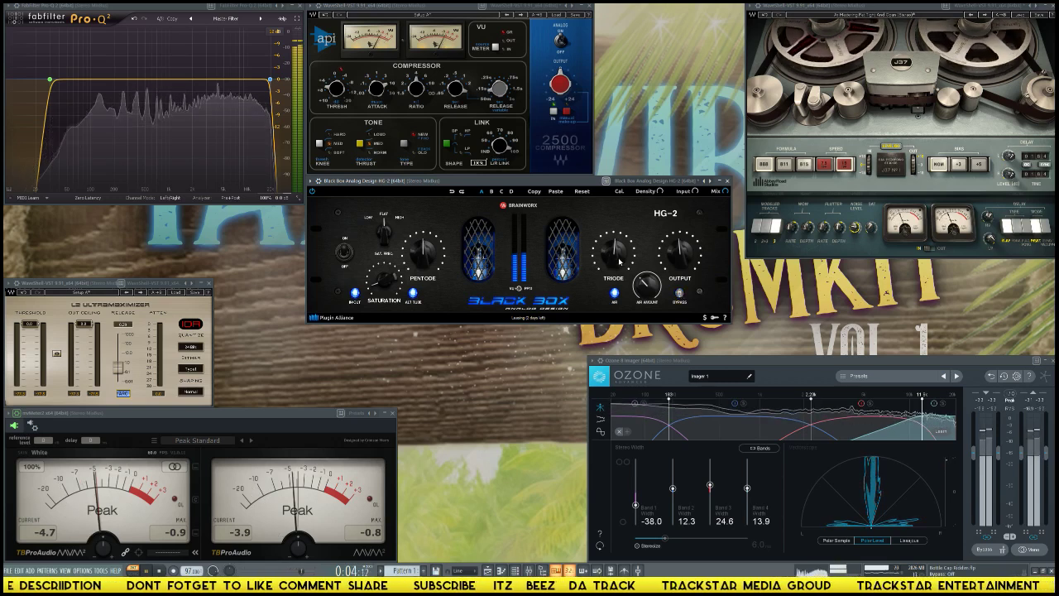
{"action": "mouse_move", "coordinate": [615, 259]}
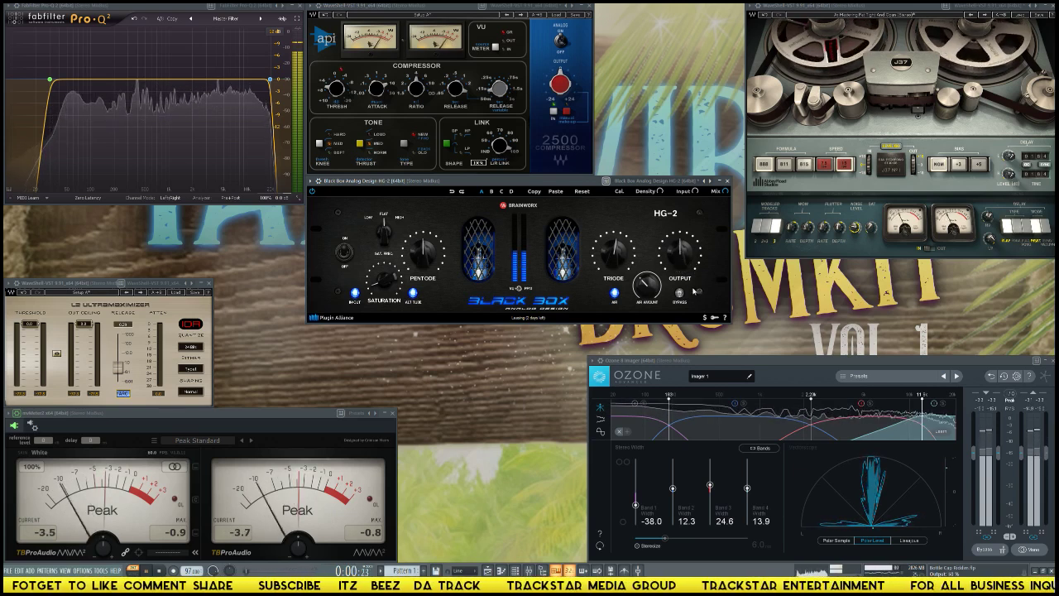
{"action": "left_click", "coordinate": [679, 293]}
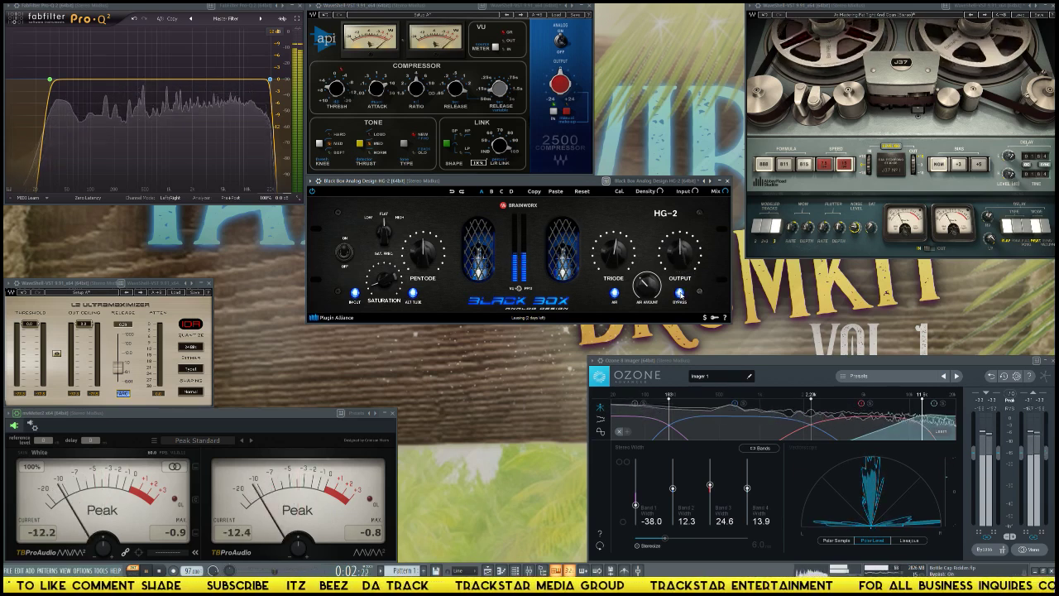
{"action": "left_click", "coordinate": [679, 293]}
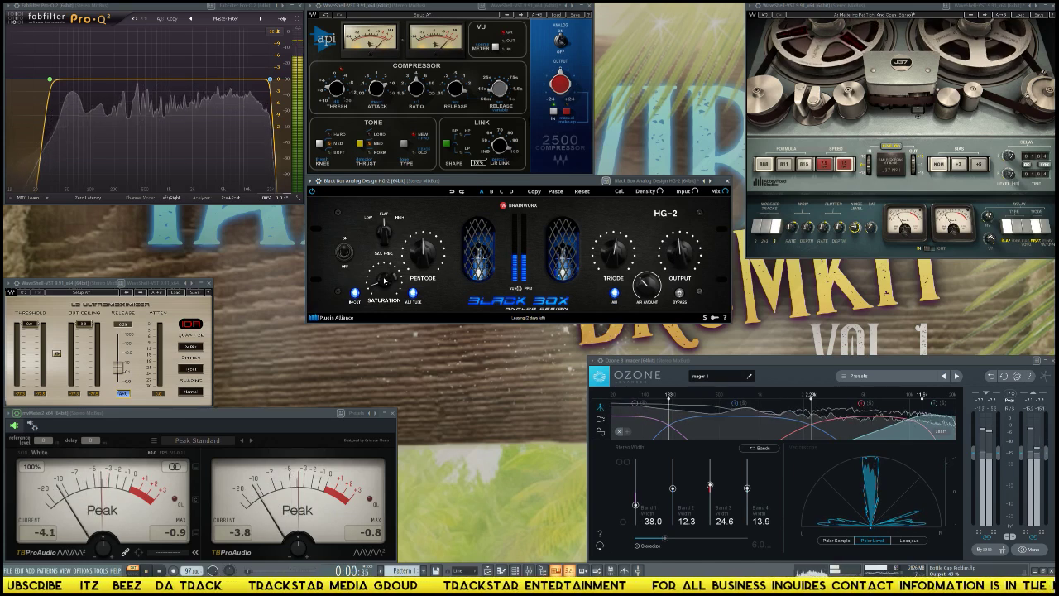
- Fine-tune the HG-2 saturation amount and compare the result against the bypassed sound
{"action": "left_click_drag", "start_coordinate": [384, 281], "coordinate": [383, 284]}
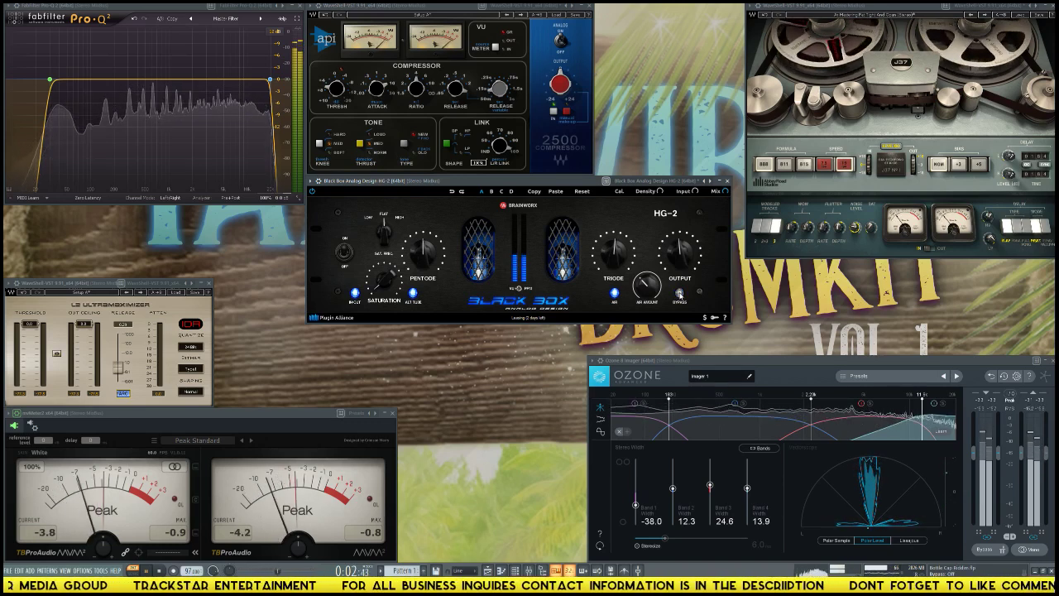
{"action": "left_click", "coordinate": [680, 294]}
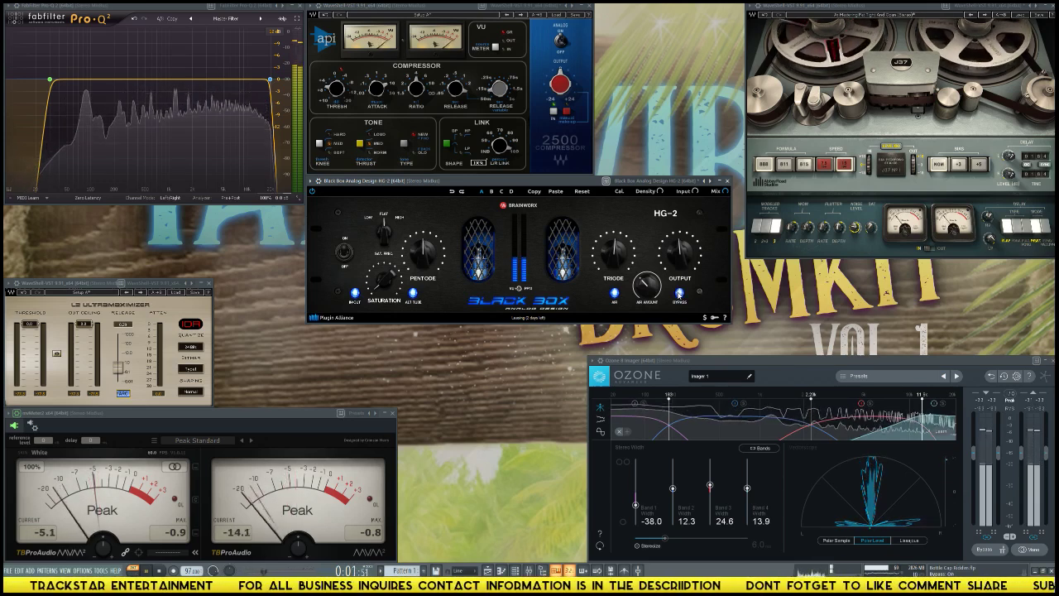
{"action": "left_click", "coordinate": [679, 294]}
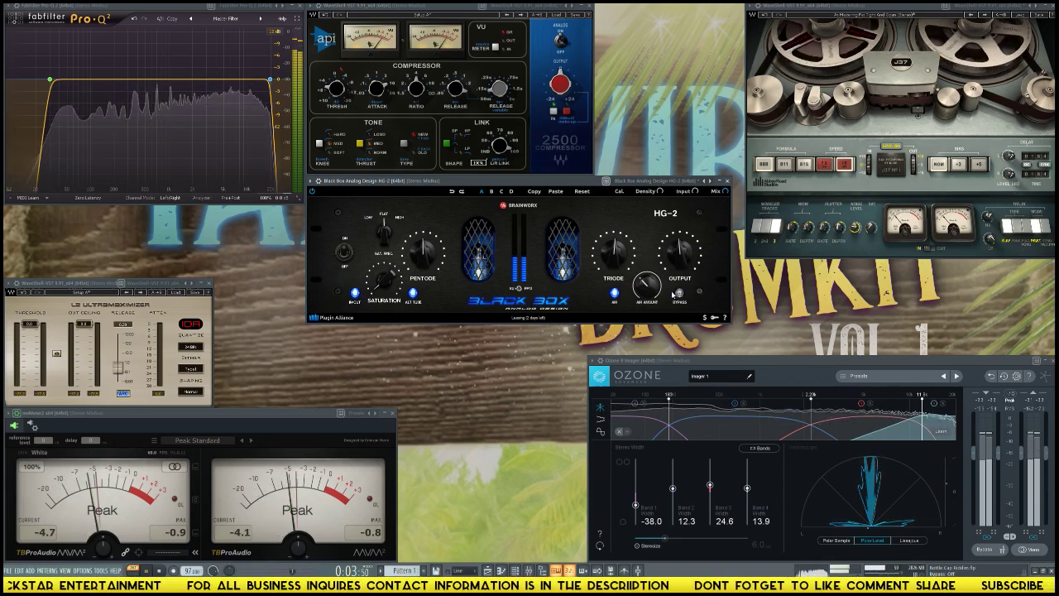
- Lower the threshold and output ceiling of the L2 Ultramaximizer, playing the beat to judge the limiting
{"action": "key", "text": "space"}
{"action": "key", "text": "F9"}
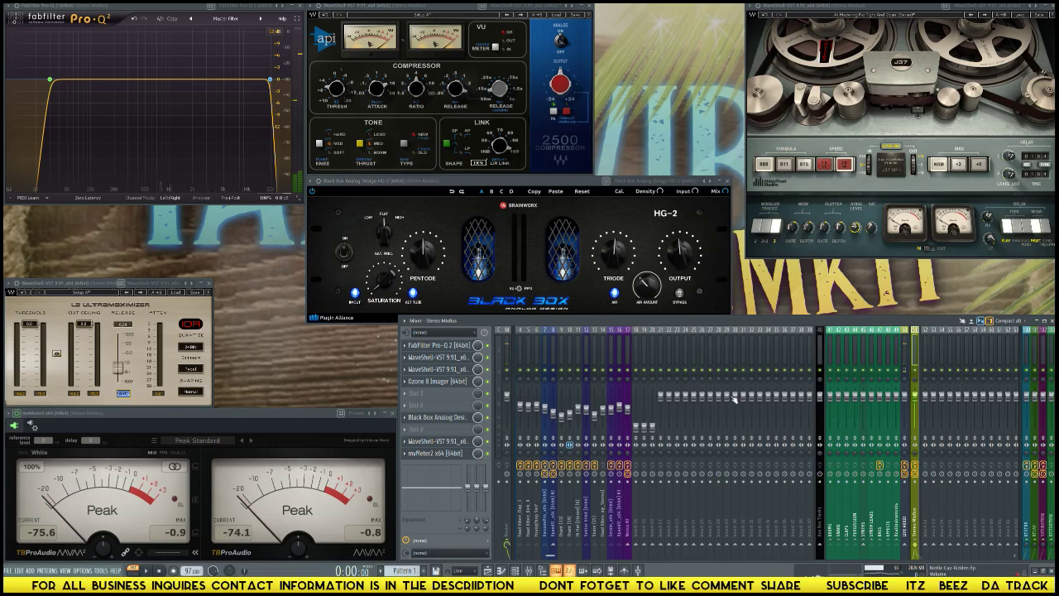
{"action": "key", "text": "F9"}
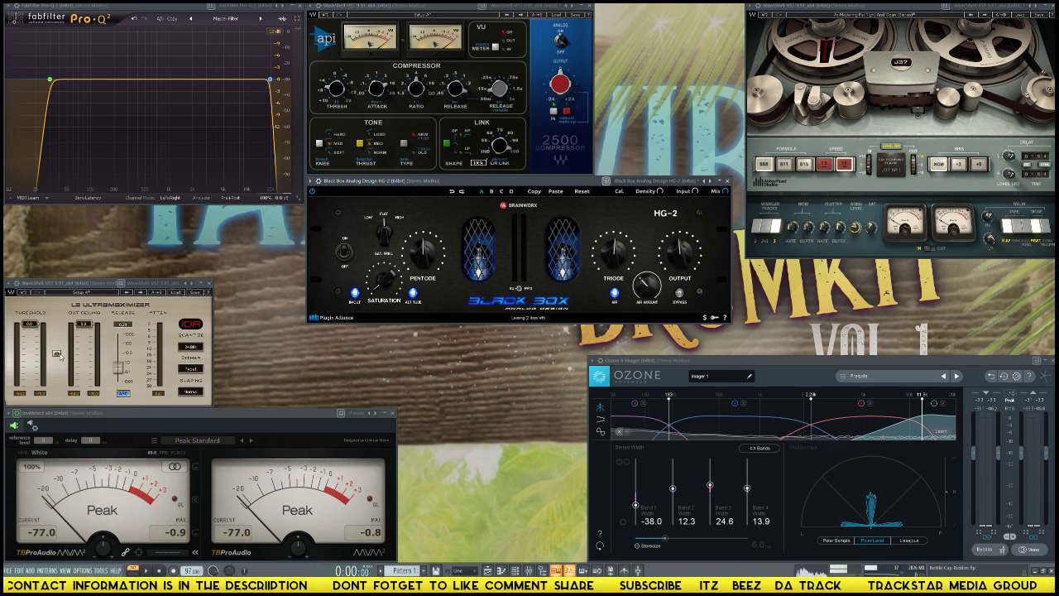
{"action": "key", "text": "space"}
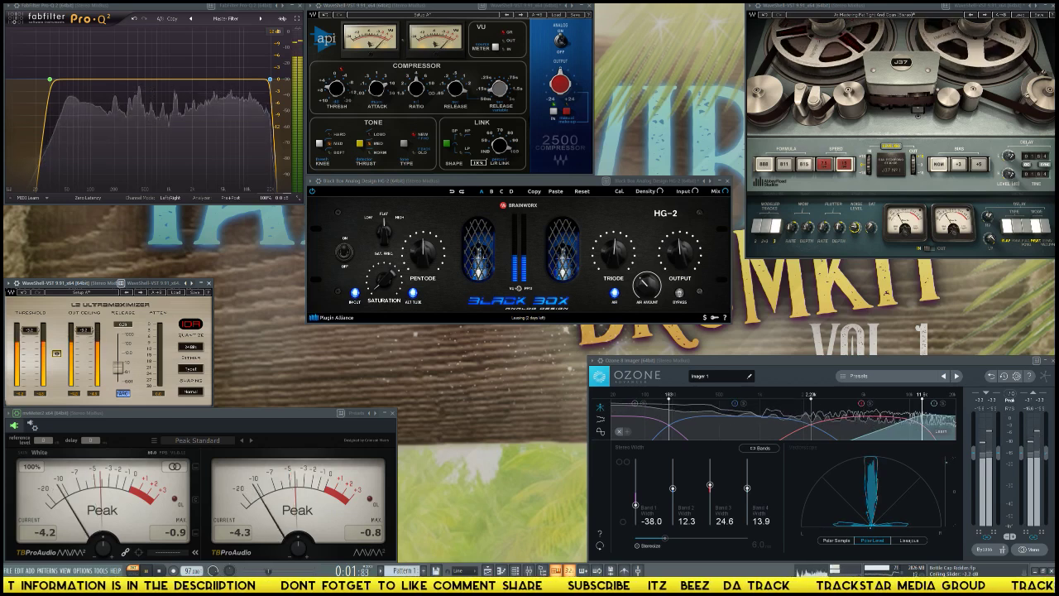
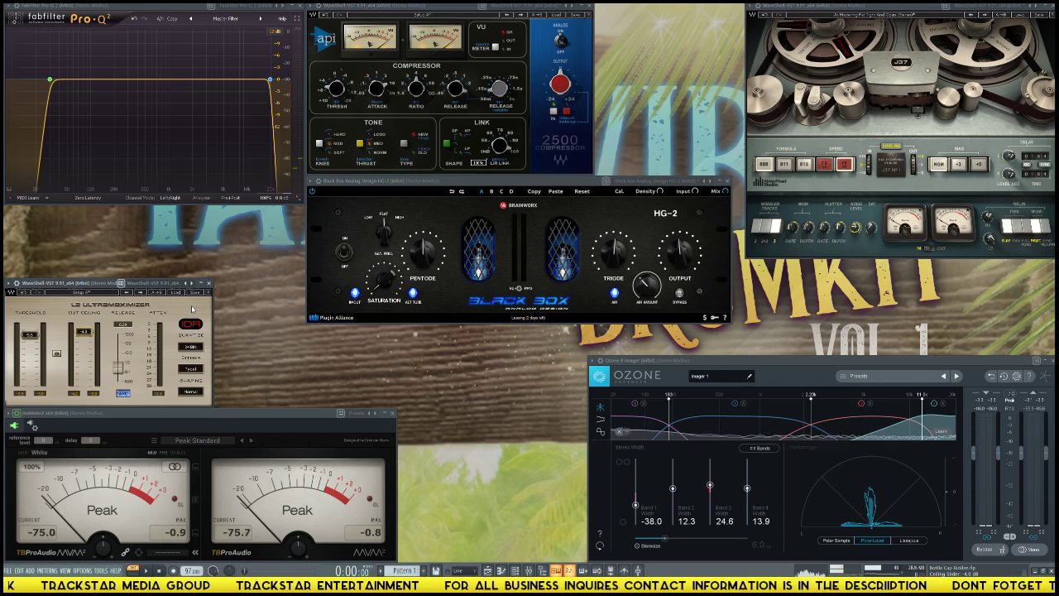
{"action": "key", "text": "space"}
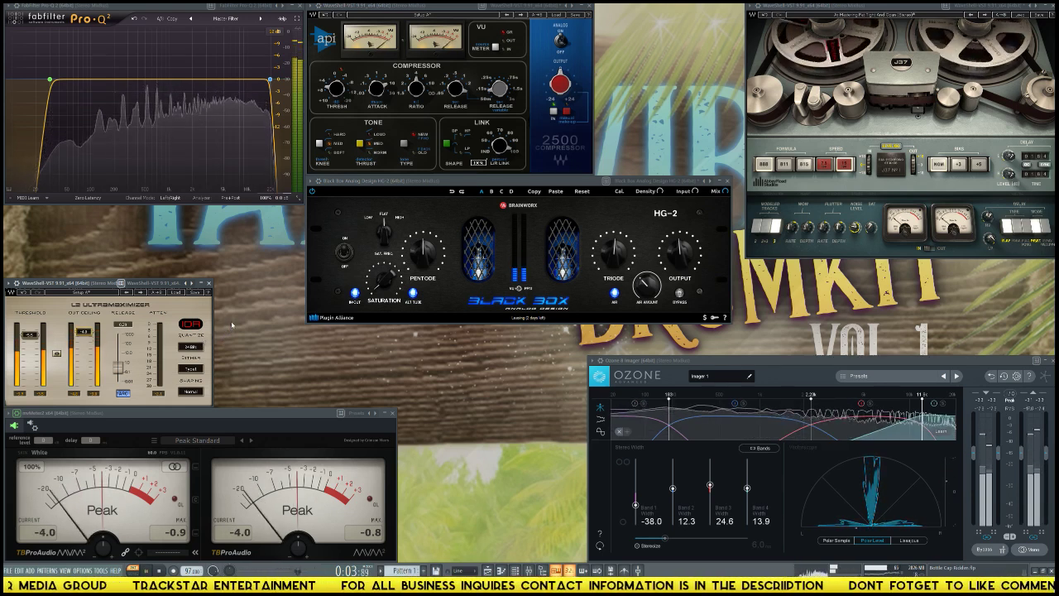
- Set the L2 Ultramaximizer threshold to -5.5 dB and play the beat with the mixer shown
{"action": "key", "text": "F9"}
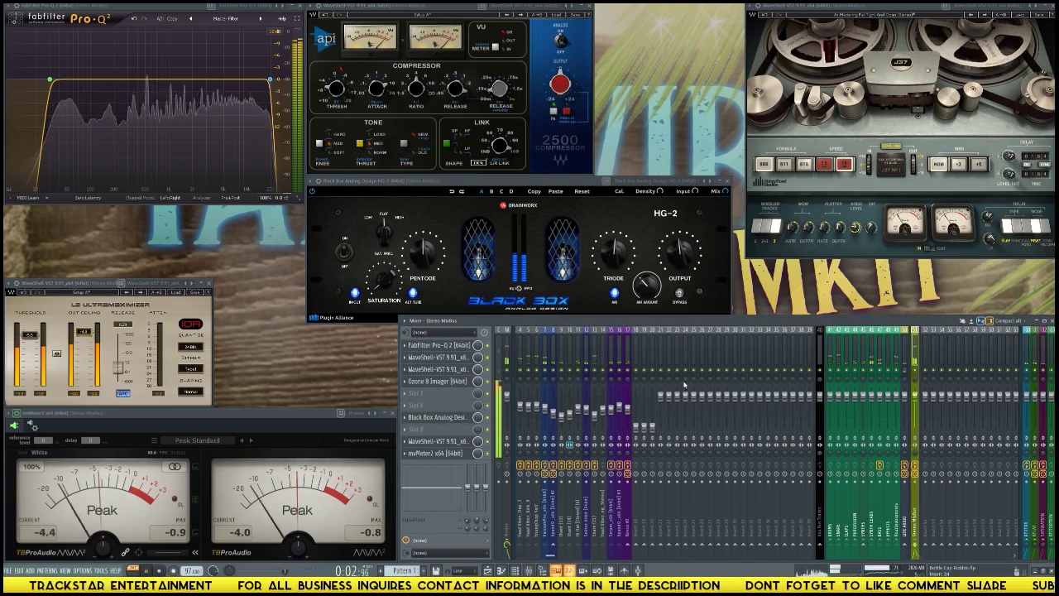
{"action": "key", "text": "space"}
{"action": "double_click", "coordinate": [30, 335]}
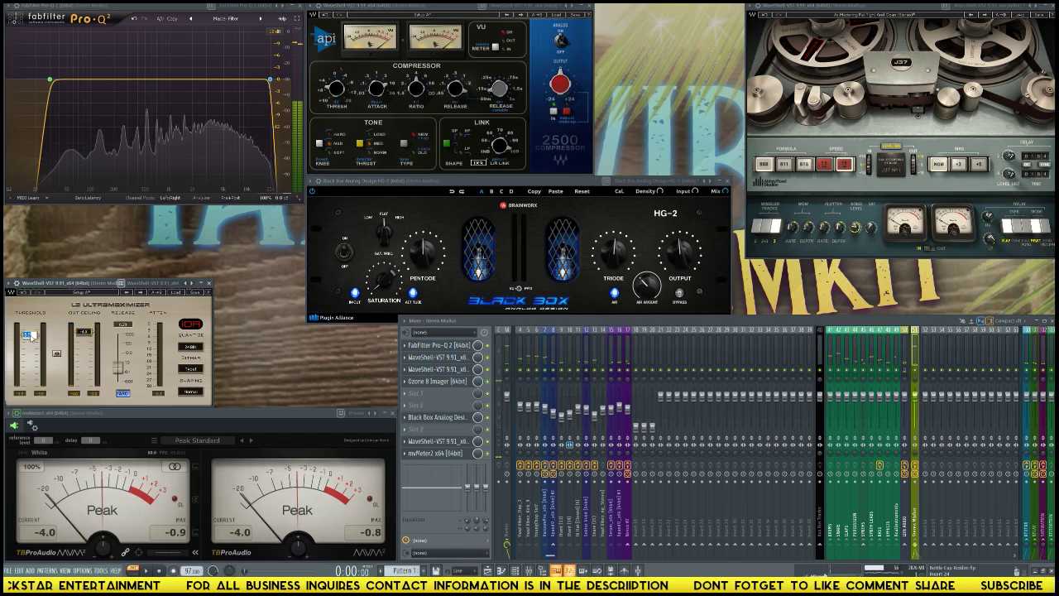
{"action": "type", "text": "-5.5"}
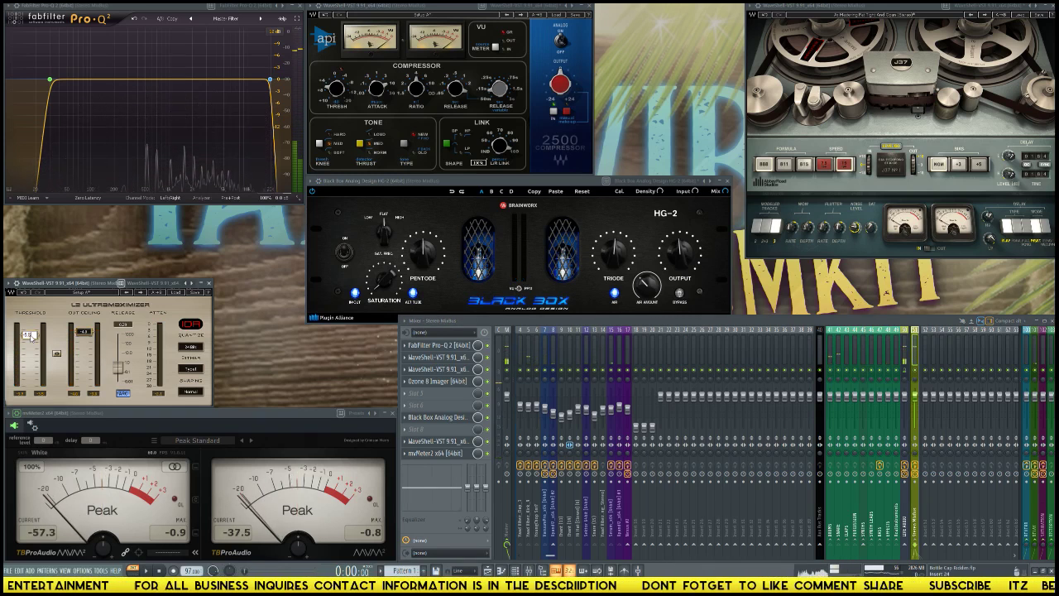
{"action": "key", "text": "space"}
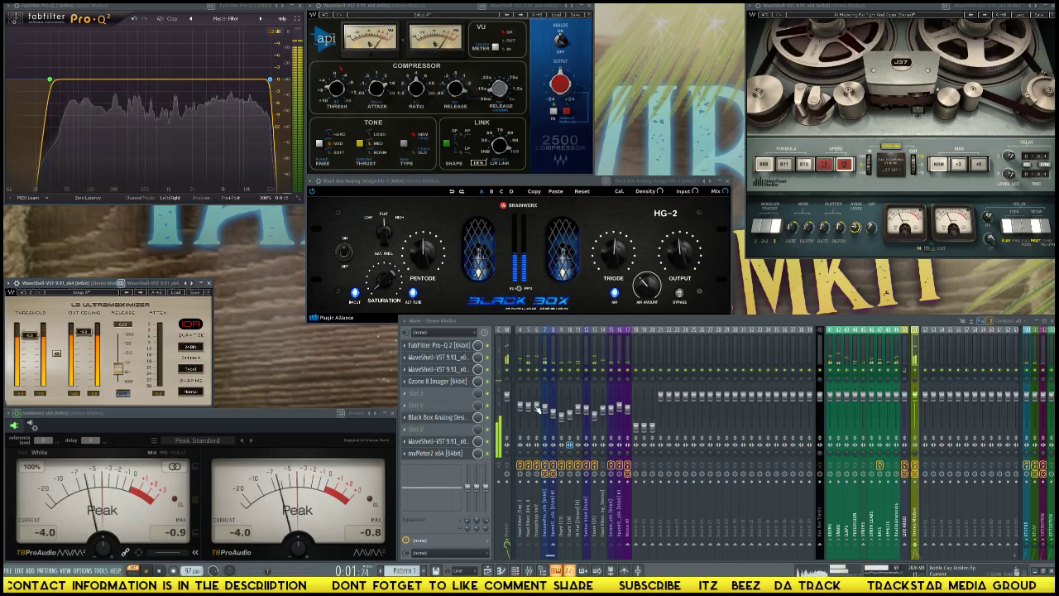
- Fine-tune the fader levels of Yaad Vibez_Clap_1 and neighbouring instrument tracks in the mixer, and stop playback
{"action": "left_click", "coordinate": [535, 351]}
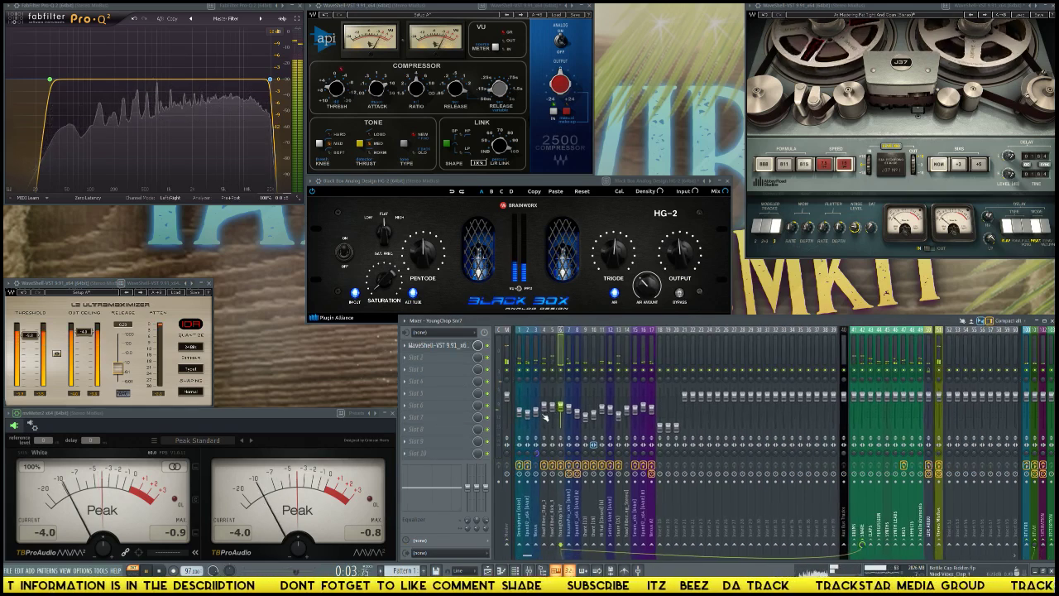
{"action": "left_click", "coordinate": [545, 409]}
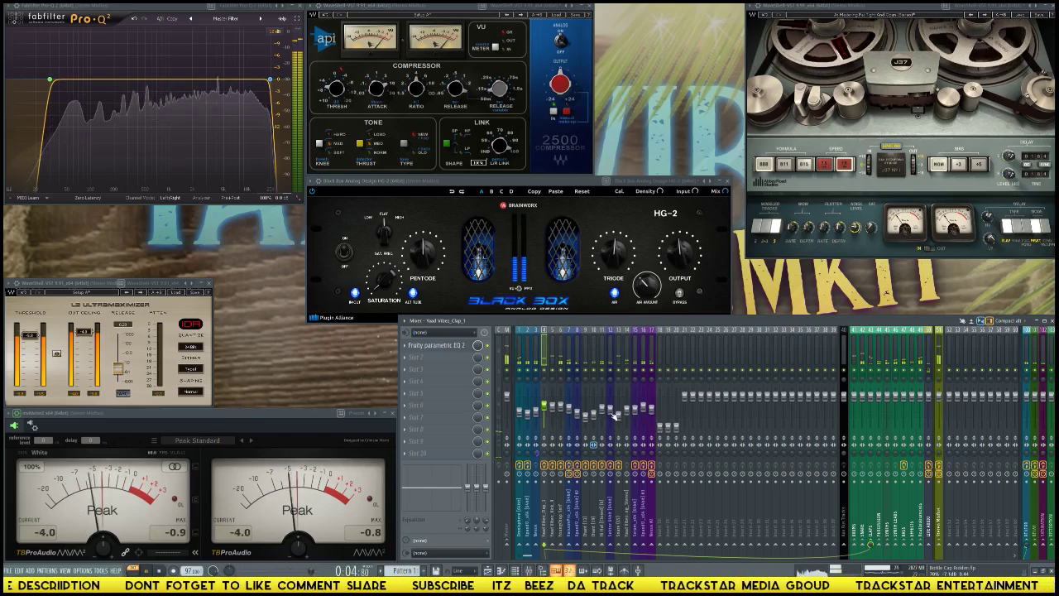
{"action": "left_click", "coordinate": [593, 418]}
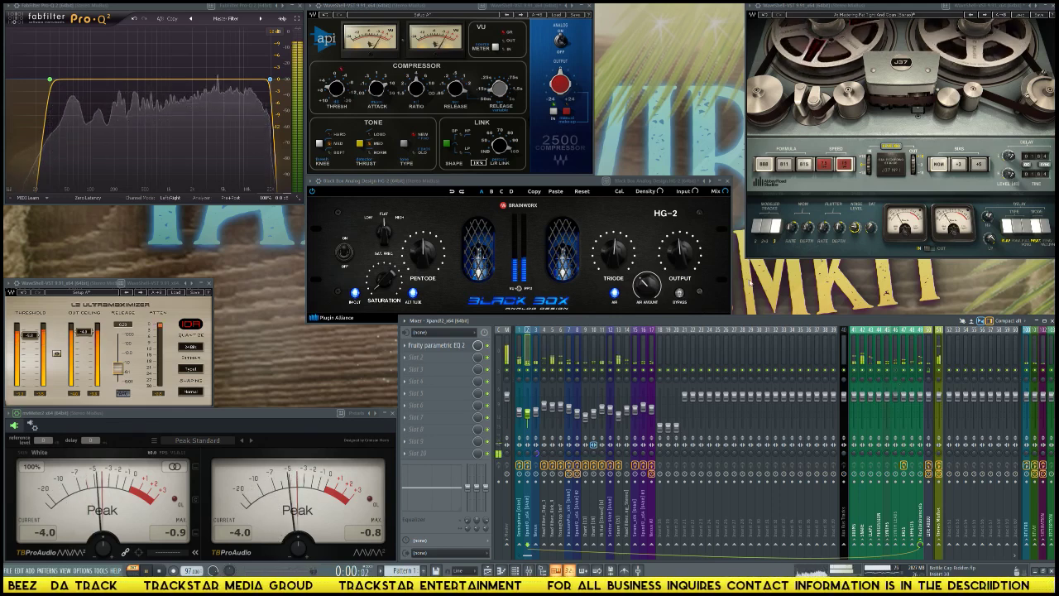
{"action": "key", "text": "space"}
- Set up a separate pattern named Main Automation from the channel rack and switch back to Pattern 1
{"action": "key", "text": "F6"}
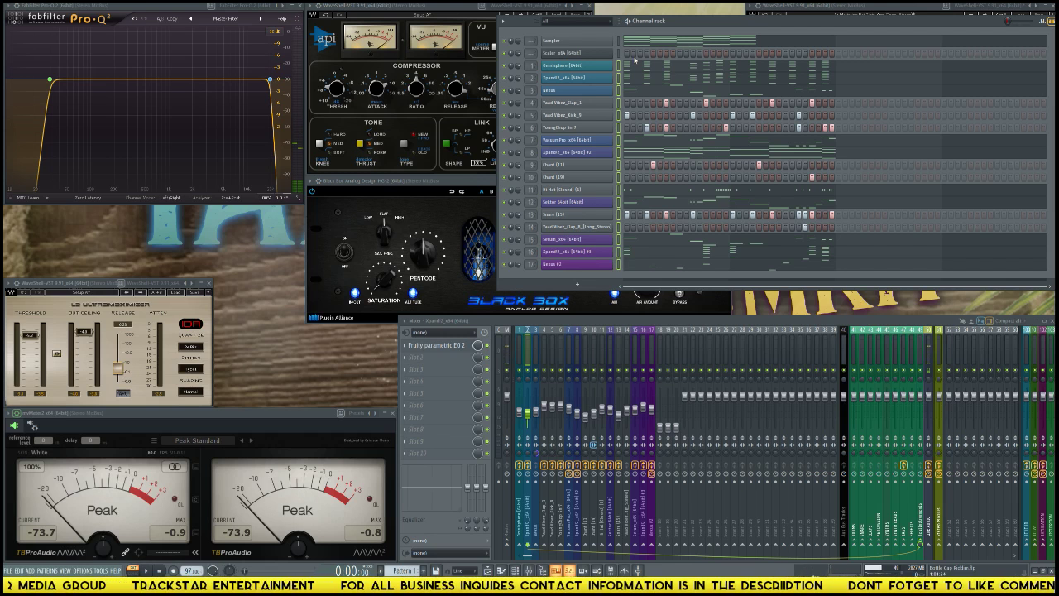
{"action": "key", "text": "F2"}
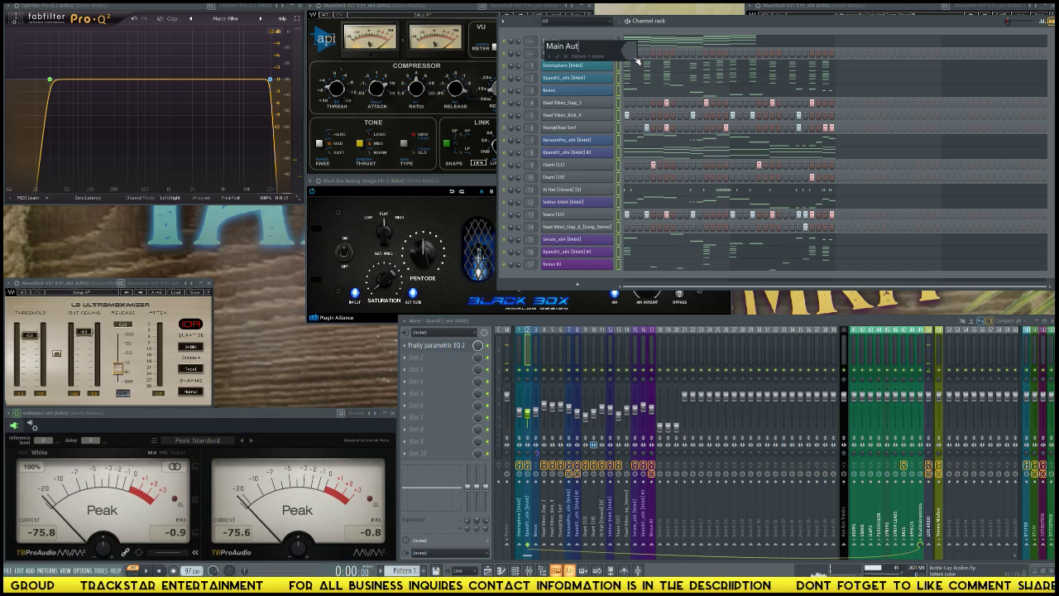
{"action": "key", "text": "Return"}
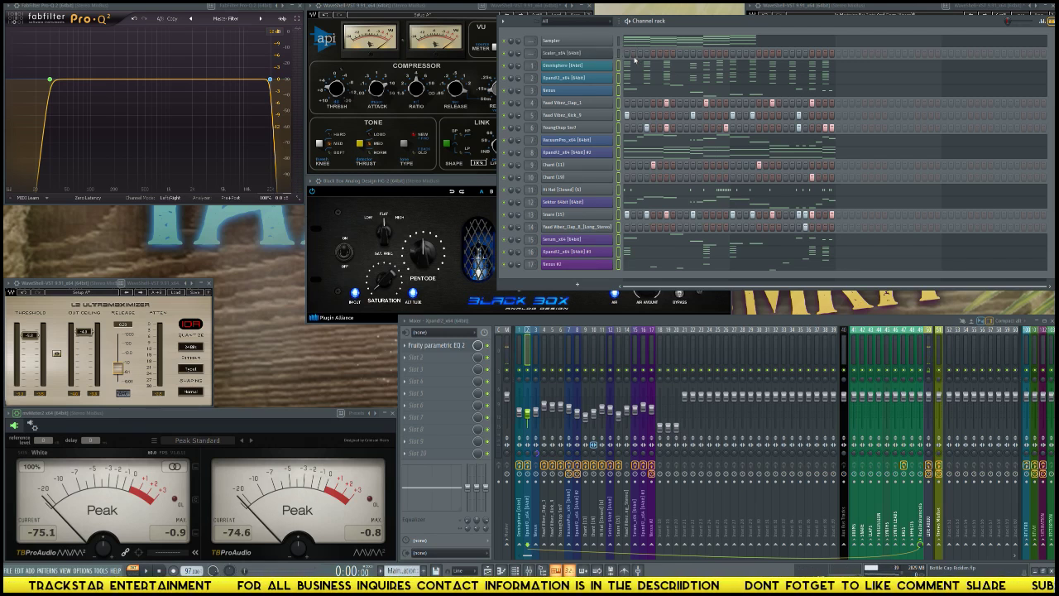
{"action": "key", "text": "F4"}
{"action": "key", "text": "Return"}
{"action": "key", "text": "Left"}
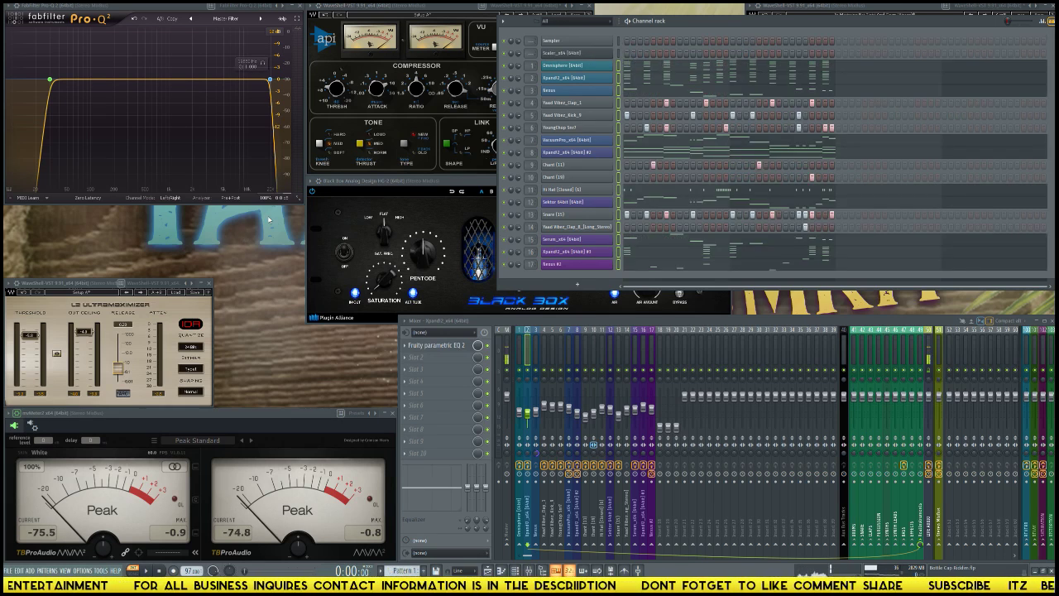
- Split Pattern 1 by channel into separate patterns in the playlist
{"action": "key", "text": "F5"}
{"action": "right_click", "coordinate": [41, 55]}
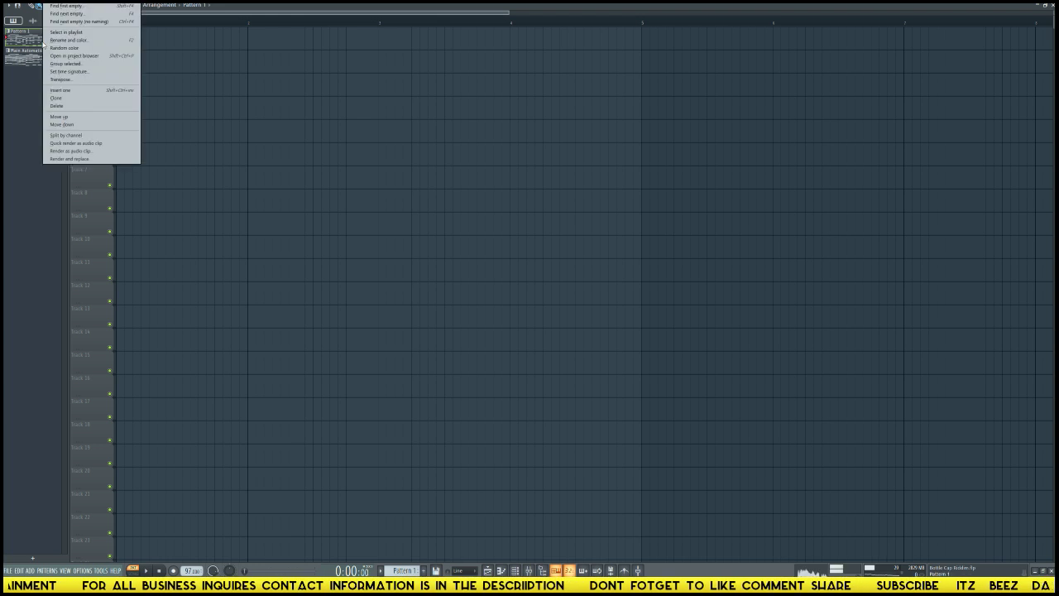
{"action": "left_click", "coordinate": [64, 136]}
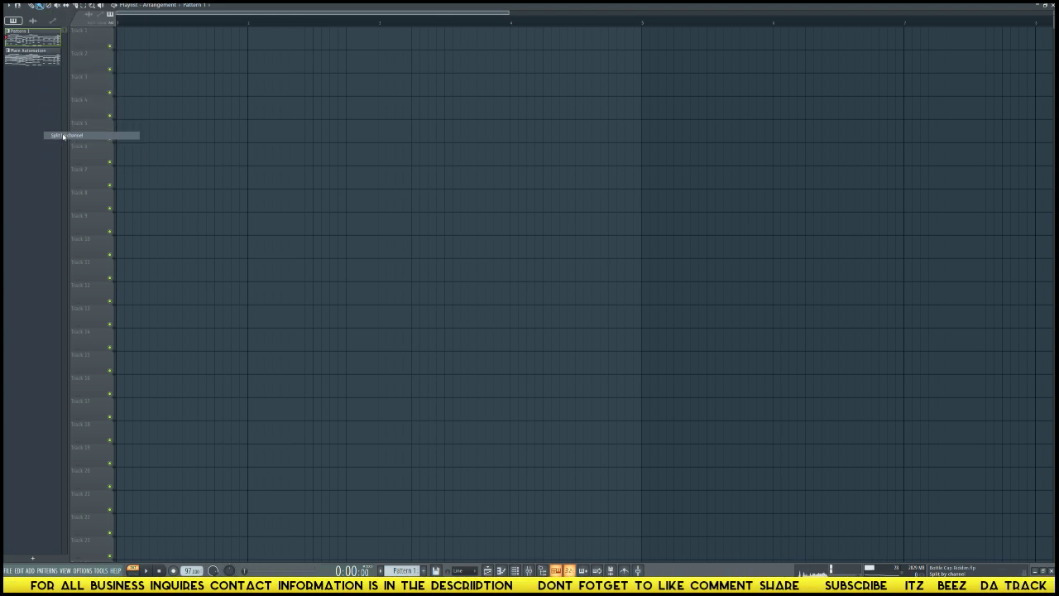
- Place the split patterns from Omnisphere through Nexus #2 at bar 1, each on its own playlist track
{"action": "left_click_drag", "start_coordinate": [24, 41], "coordinate": [98, 140]}
{"action": "left_click_drag", "start_coordinate": [34, 128], "coordinate": [94, 197]}
{"action": "left_click_drag", "start_coordinate": [33, 187], "coordinate": [91, 318]}
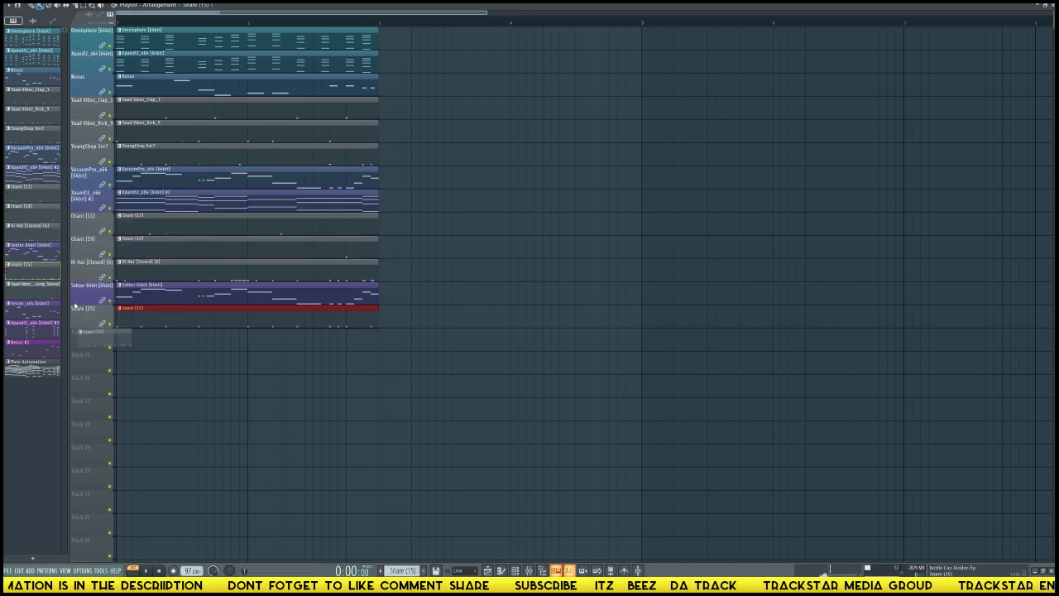
{"action": "left_click_drag", "start_coordinate": [33, 284], "coordinate": [87, 364]}
{"action": "left_click_drag", "start_coordinate": [36, 331], "coordinate": [91, 407]}
- Select all placed clips in the playlist, move them to start at bar 5, and clear the selection
{"action": "left_click_drag", "start_coordinate": [531, 460], "coordinate": [124, 30]}
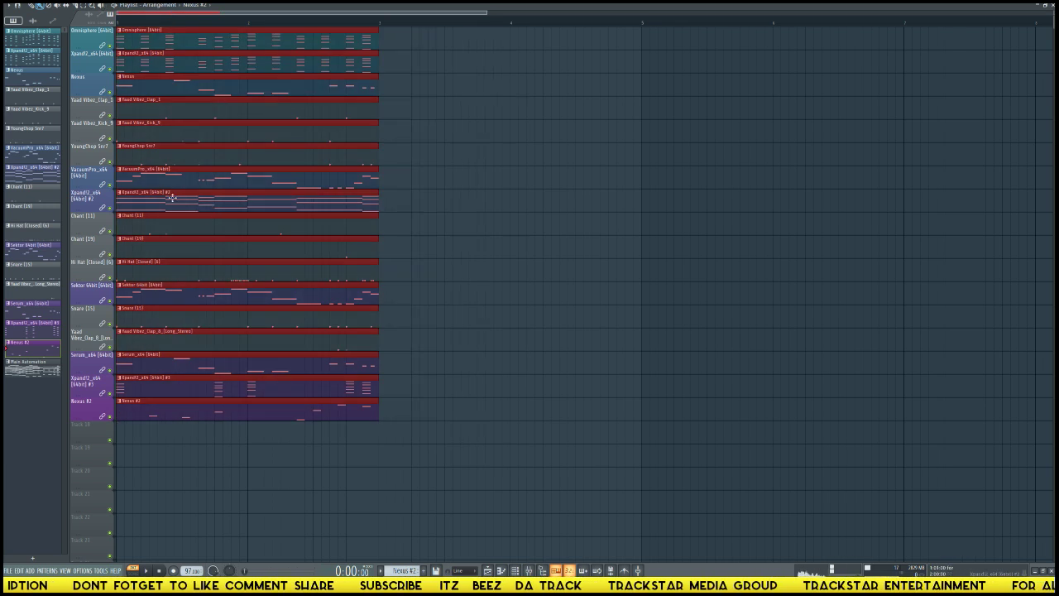
{"action": "left_click_drag", "start_coordinate": [171, 197], "coordinate": [684, 139]}
{"action": "left_click", "coordinate": [482, 118], "text": "ctrl"}
{"action": "right_click", "coordinate": [435, 108], "text": "ctrl"}
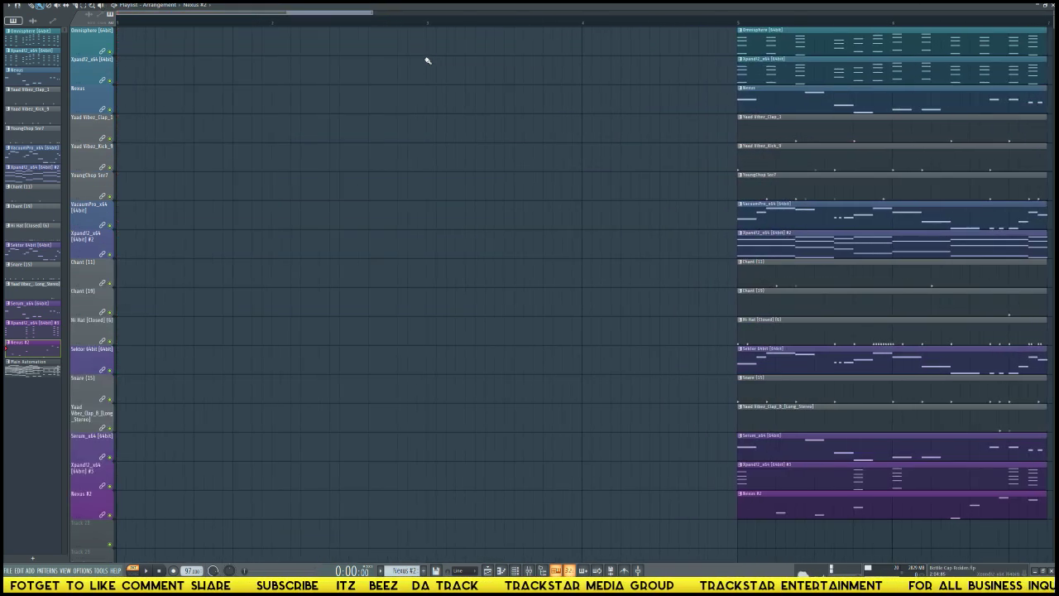
{"action": "scroll", "coordinate": [452, 27], "scroll_direction": "down", "scroll_amount": 6}
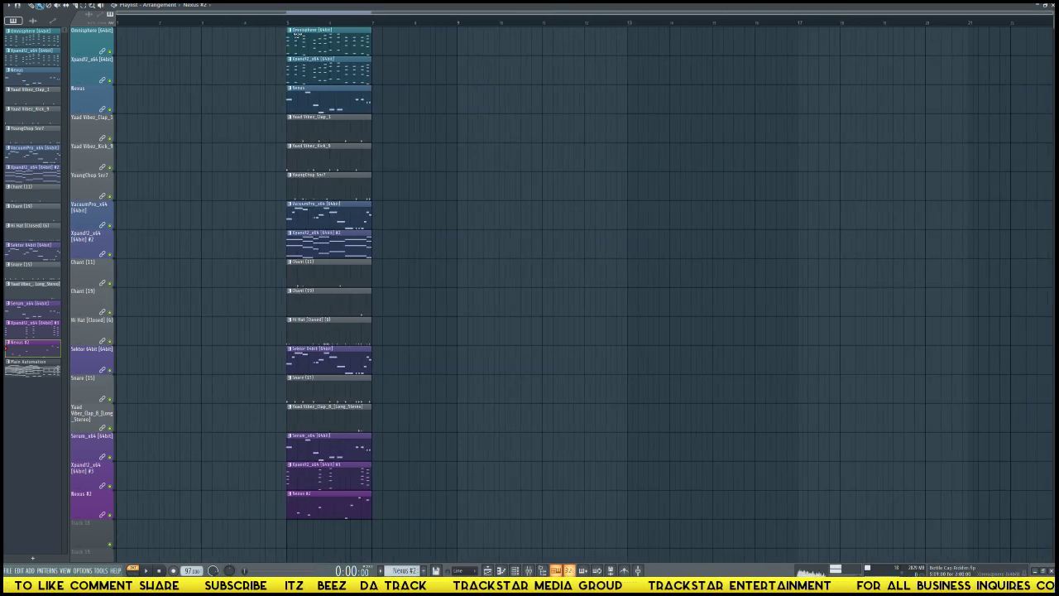
- Place two Xpand!2 clips back to back on its track from bar 1 up to bar 5 and play the song
{"action": "left_click", "coordinate": [298, 34]}
{"action": "left_click", "coordinate": [303, 72]}
{"action": "left_click_drag", "start_coordinate": [242, 68], "coordinate": [206, 117]}
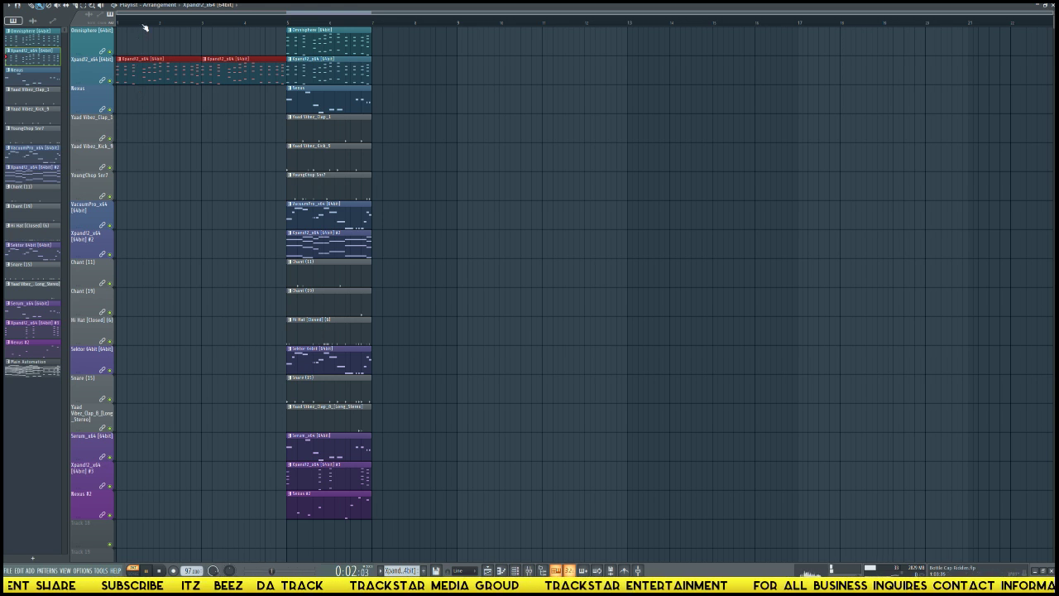
{"action": "key", "text": "space"}
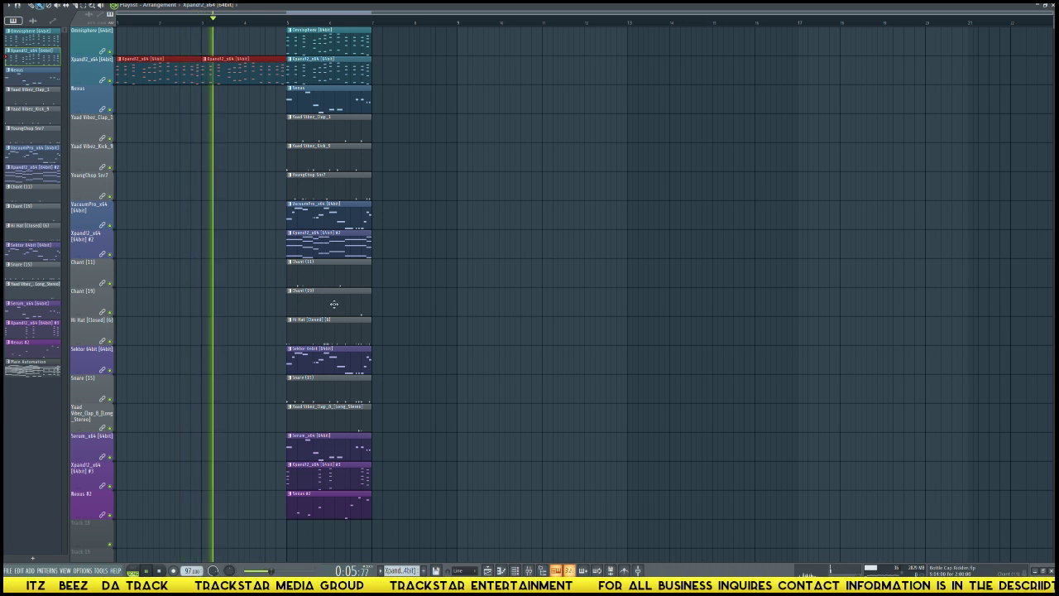
- Move the full stack of clips from bar 5 to bar 9 and duplicate the two Xpand!2 intro clips into bars 5 to 9
{"action": "left_click_drag", "start_coordinate": [445, 503], "coordinate": [490, 42]}
{"action": "key", "text": "space"}
{"action": "left_click_drag", "start_coordinate": [337, 76], "coordinate": [260, 78]}
{"action": "key", "text": "ctrl+b"}
- Place two Omnisphere clips and two Xpand!2 #2 clips on their tracks from bar 5 up to bar 9, and play the song
{"action": "left_click", "coordinate": [466, 49]}
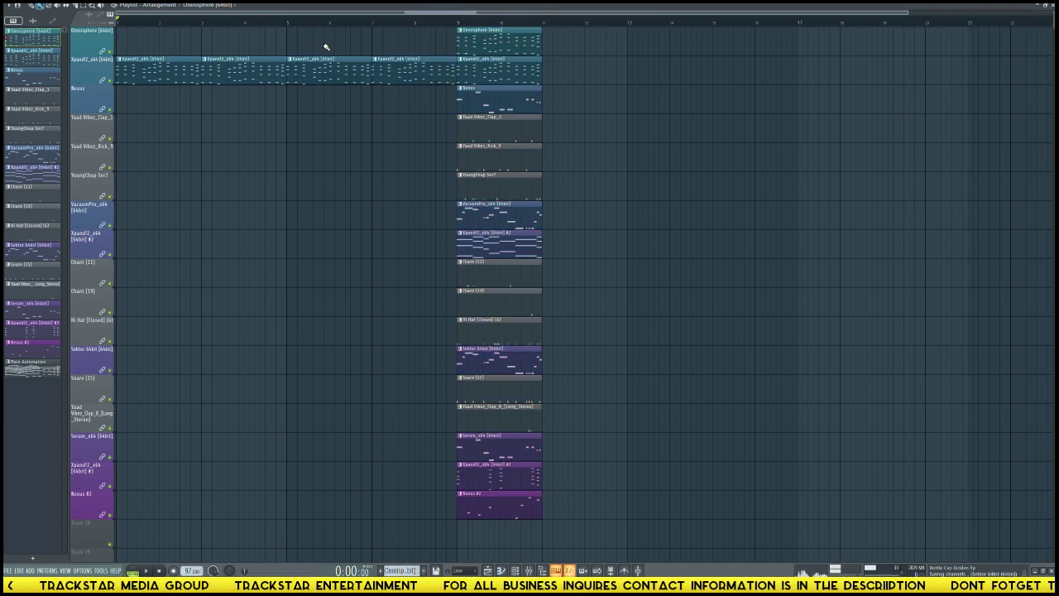
{"action": "left_click_drag", "start_coordinate": [291, 45], "coordinate": [441, 42]}
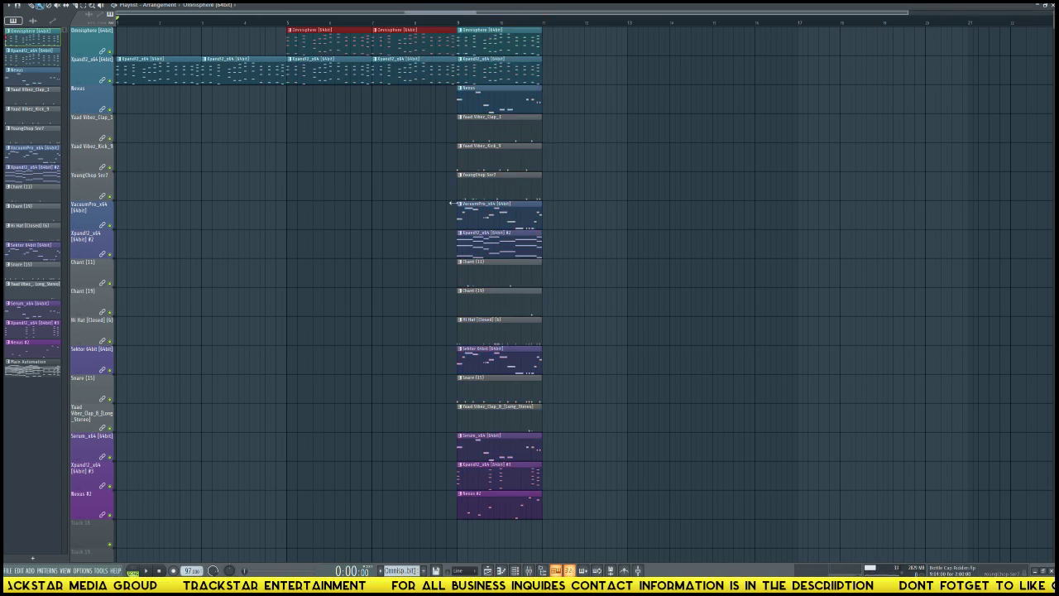
{"action": "left_click", "coordinate": [485, 253]}
{"action": "left_click_drag", "start_coordinate": [435, 243], "coordinate": [237, 245]}
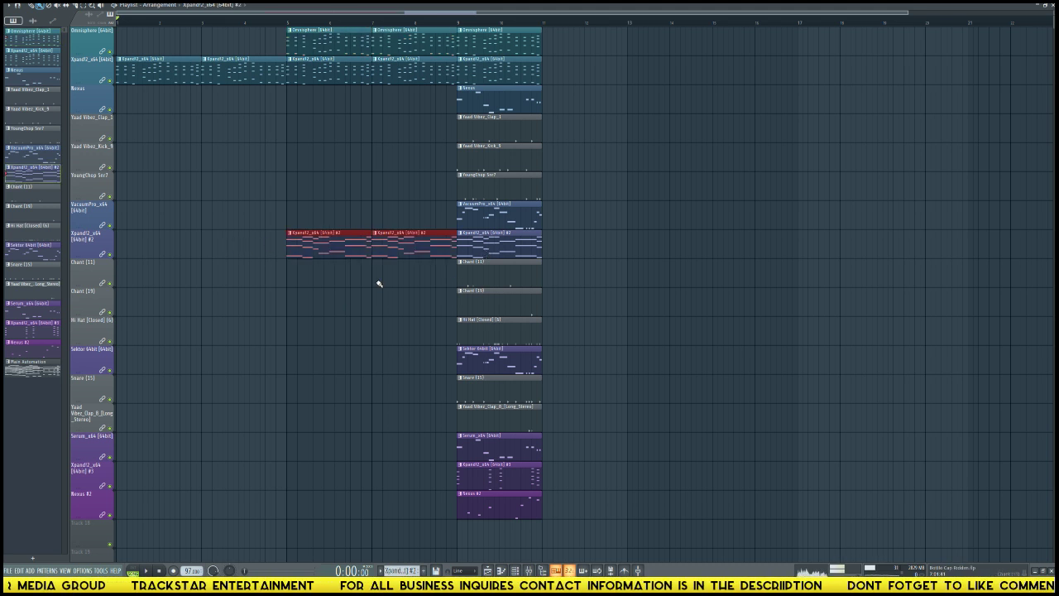
{"action": "key", "text": "space"}
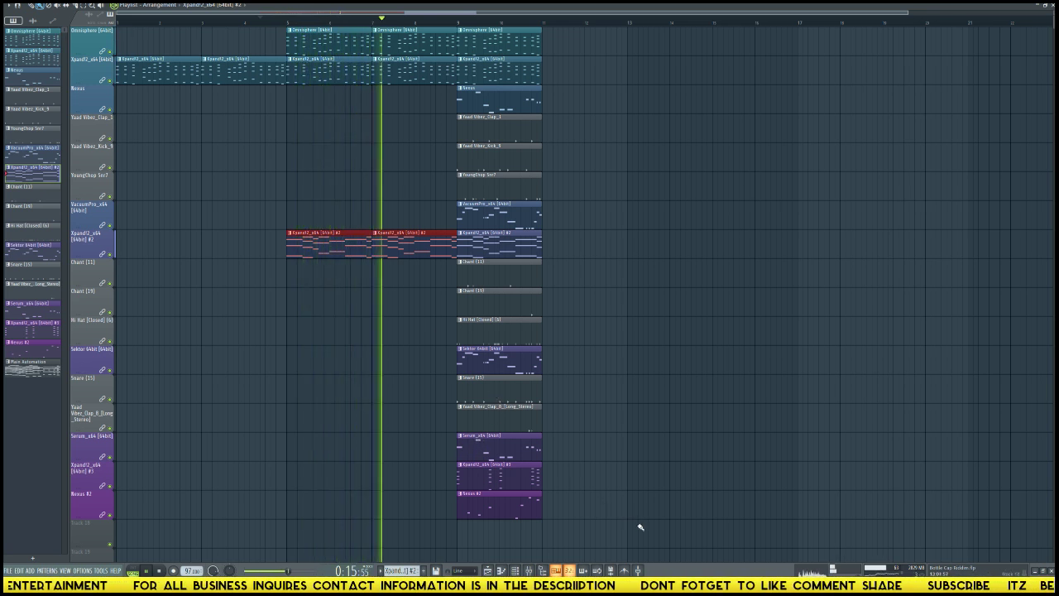
- Select the full stack of clips at bar 9, duplicate it three times to fill the arrangement up to bar 17, and stop playback
{"action": "left_click_drag", "start_coordinate": [638, 546], "coordinate": [487, 40]}
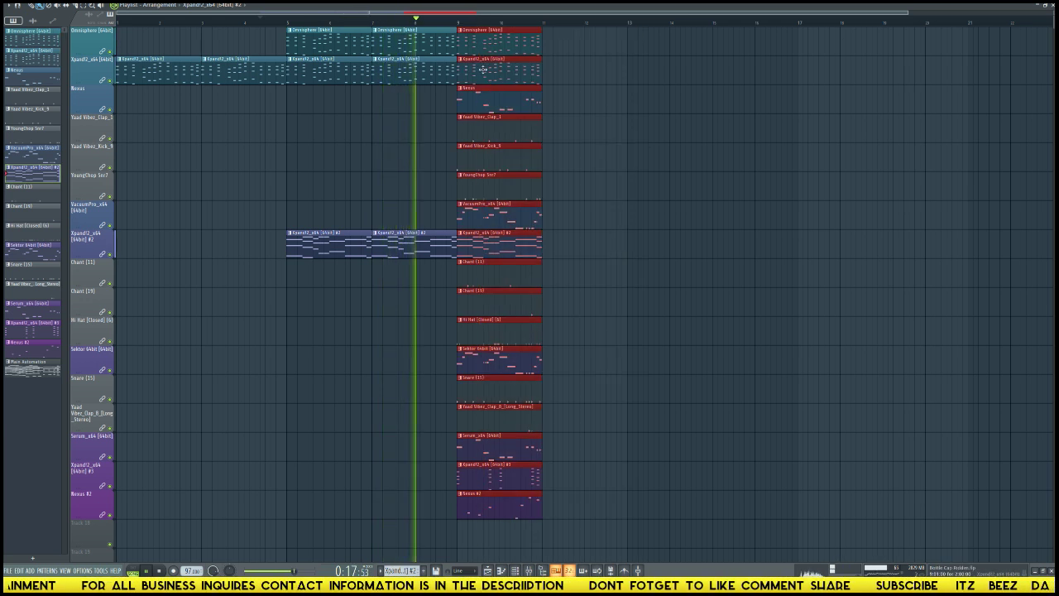
{"action": "key", "text": "ctrl+b"}
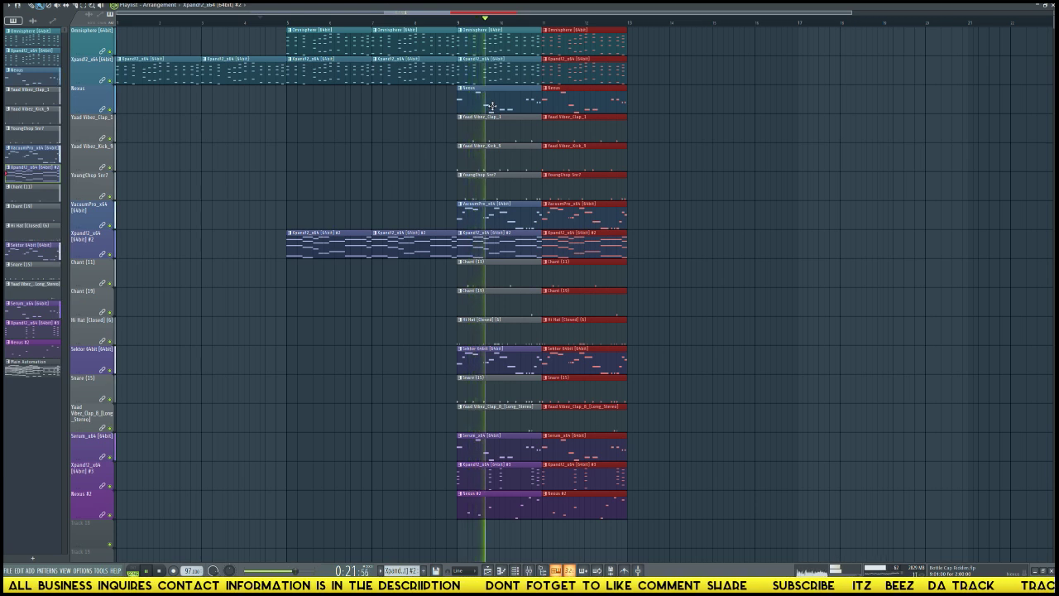
{"action": "scroll", "coordinate": [512, 31], "scroll_direction": "down", "scroll_amount": 3}
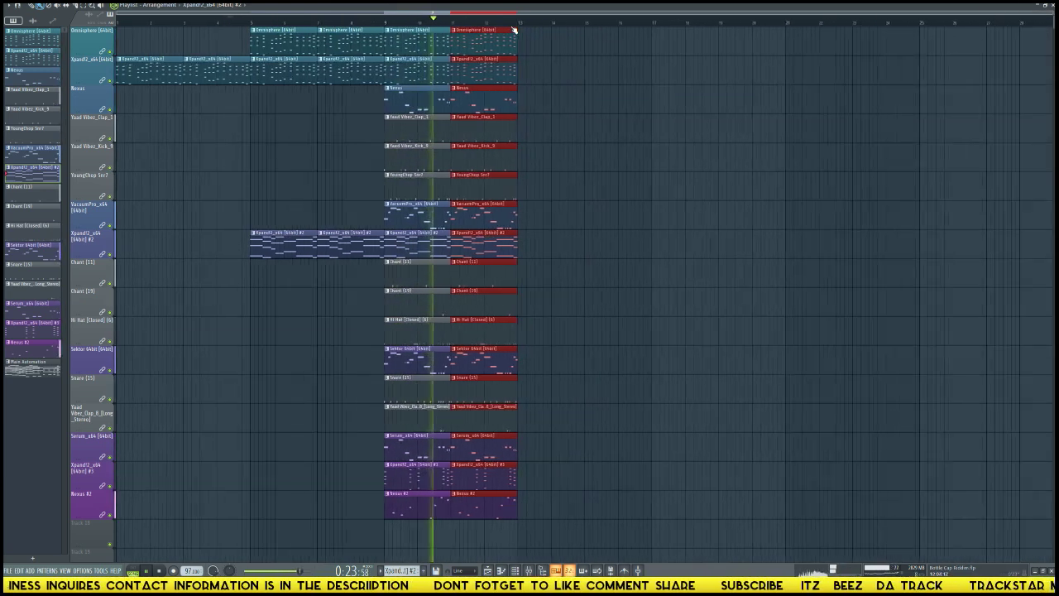
{"action": "key", "text": "ctrl+b"}
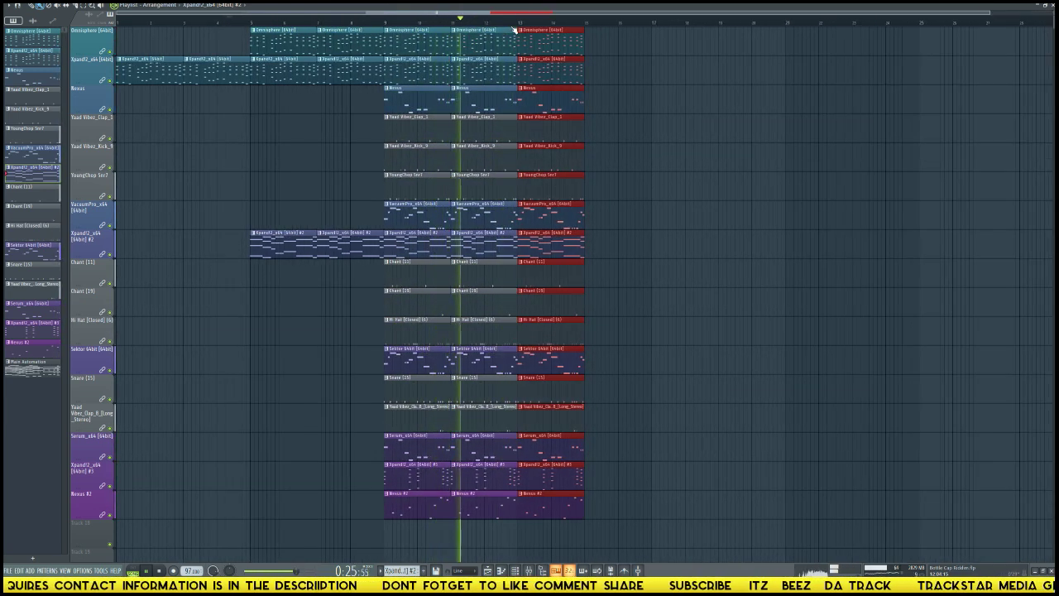
{"action": "key", "text": "ctrl+b"}
{"action": "scroll", "coordinate": [513, 31], "scroll_direction": "down", "scroll_amount": 1}
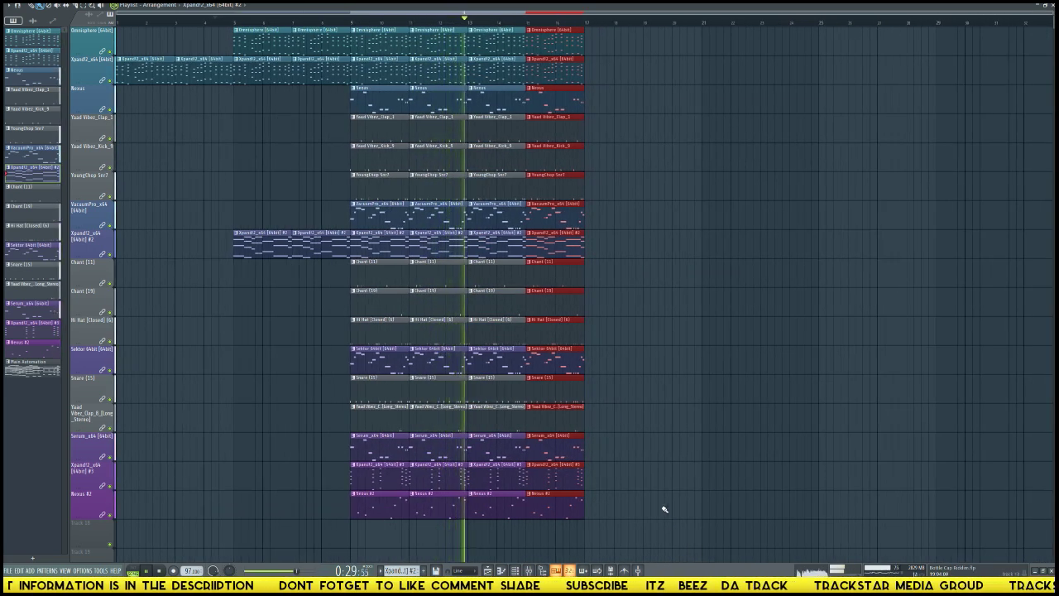
{"action": "key", "text": "space"}
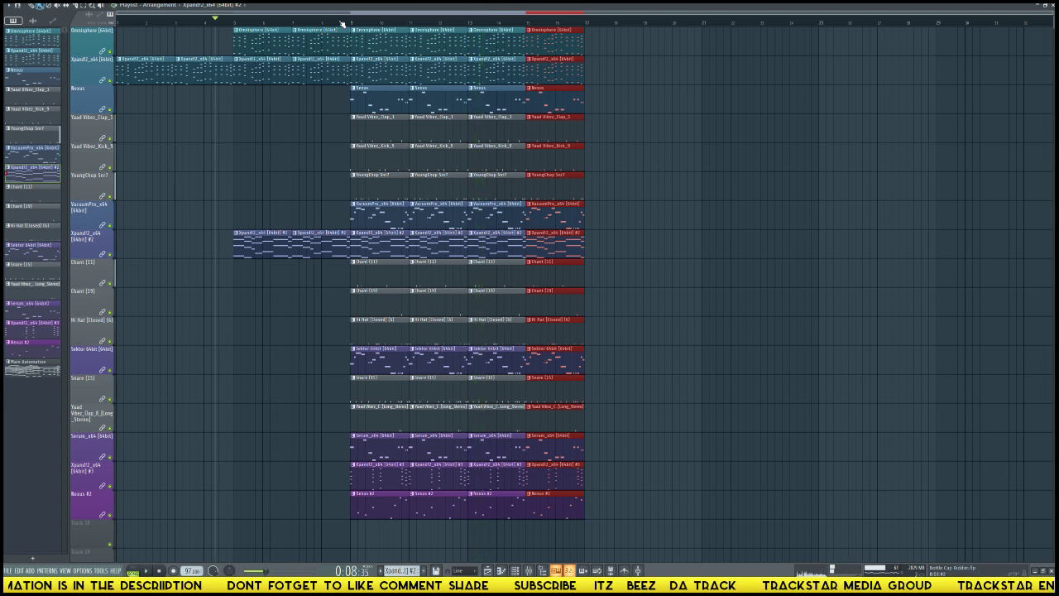
- Add a time marker named Intro at the start of the playlist
{"action": "key", "text": "alt+t"}
{"action": "type", "text": "AIntro"}
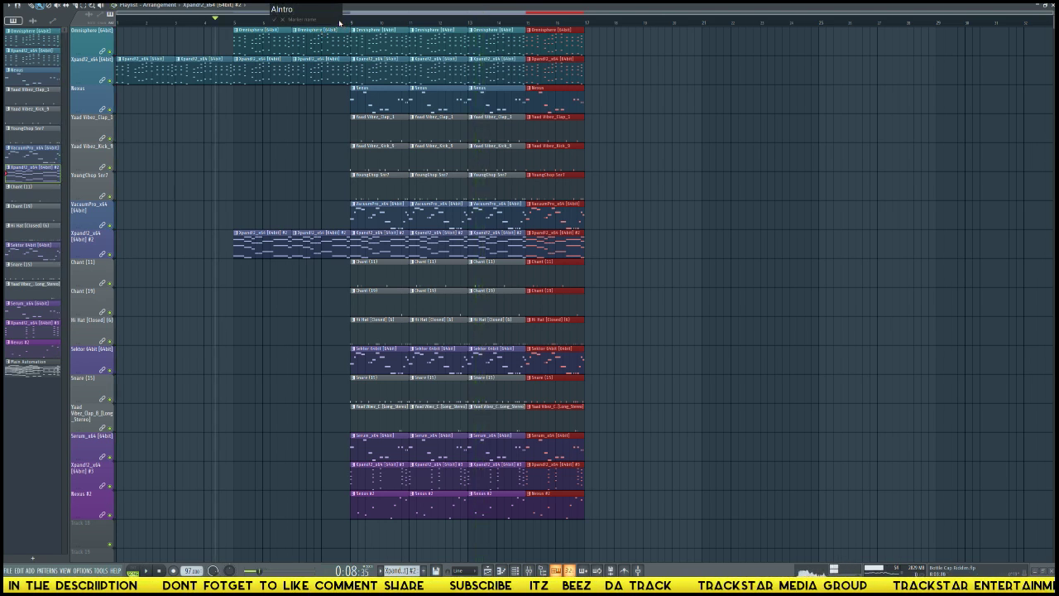
{"action": "key", "text": "Return"}
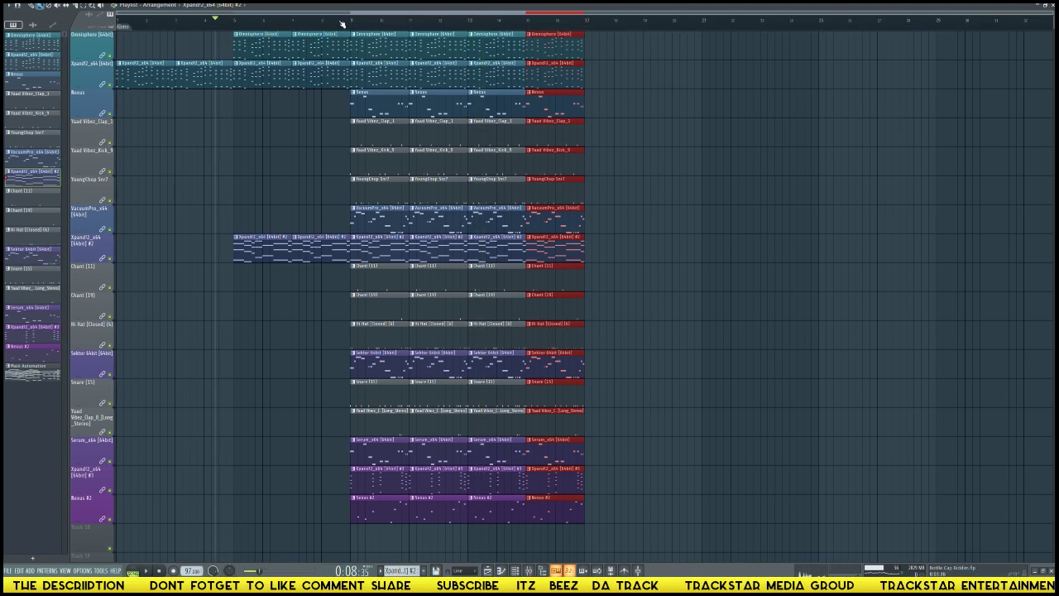
{"action": "right_click", "coordinate": [128, 36]}
{"action": "left_click", "coordinate": [143, 36]}
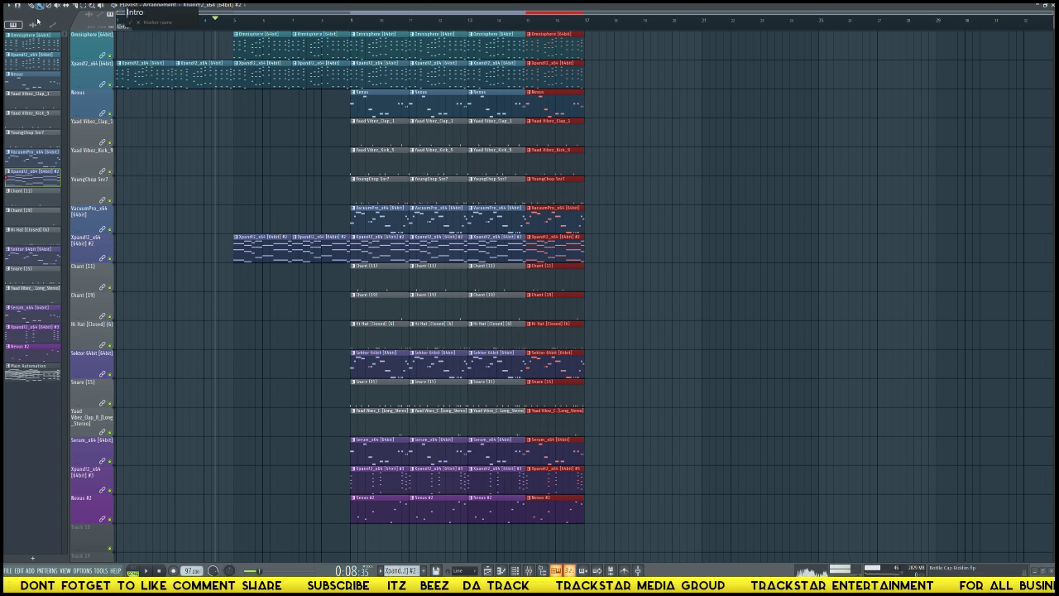
{"action": "key", "text": "Return"}
- Place the Female Tag v1 sample from Official Producer Tags at bar 1 on the VacuumPro track
{"action": "mouse_move", "coordinate": [5, 157]}
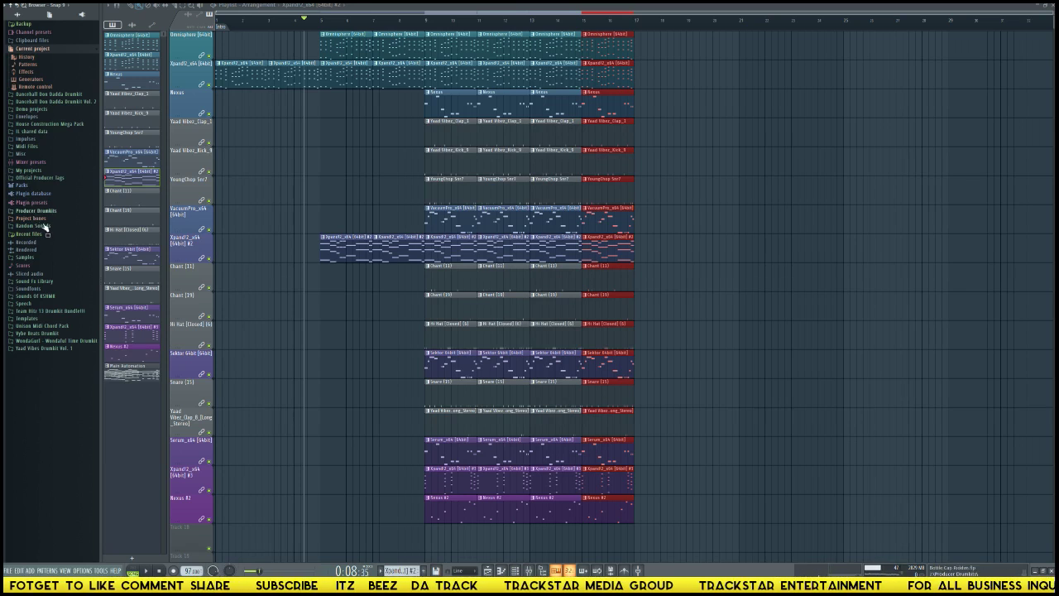
{"action": "left_click", "coordinate": [43, 177]}
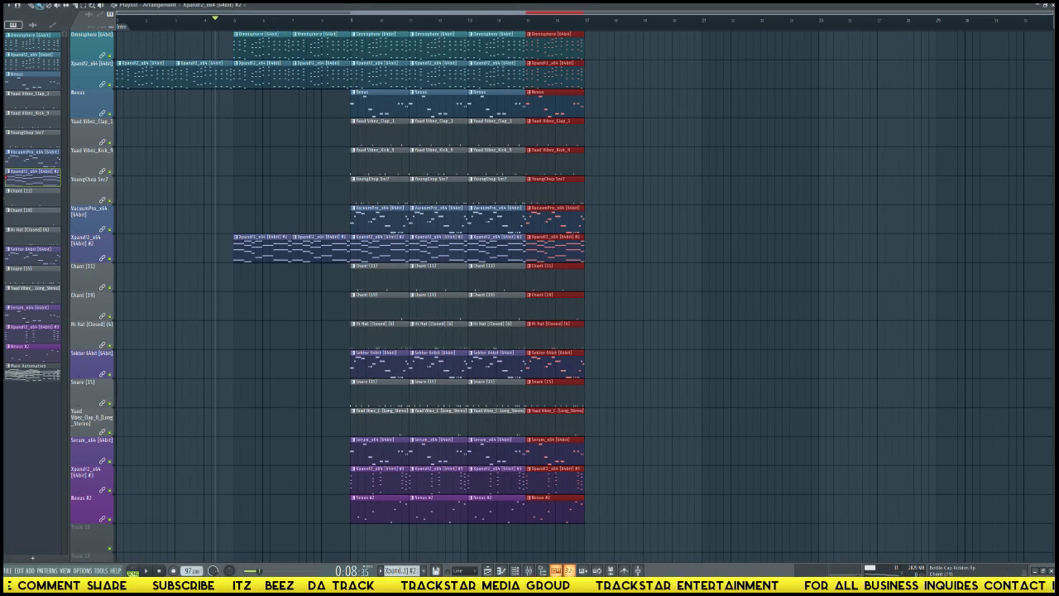
{"action": "mouse_move", "coordinate": [3, 198]}
{"action": "left_click_drag", "start_coordinate": [35, 206], "coordinate": [266, 219]}
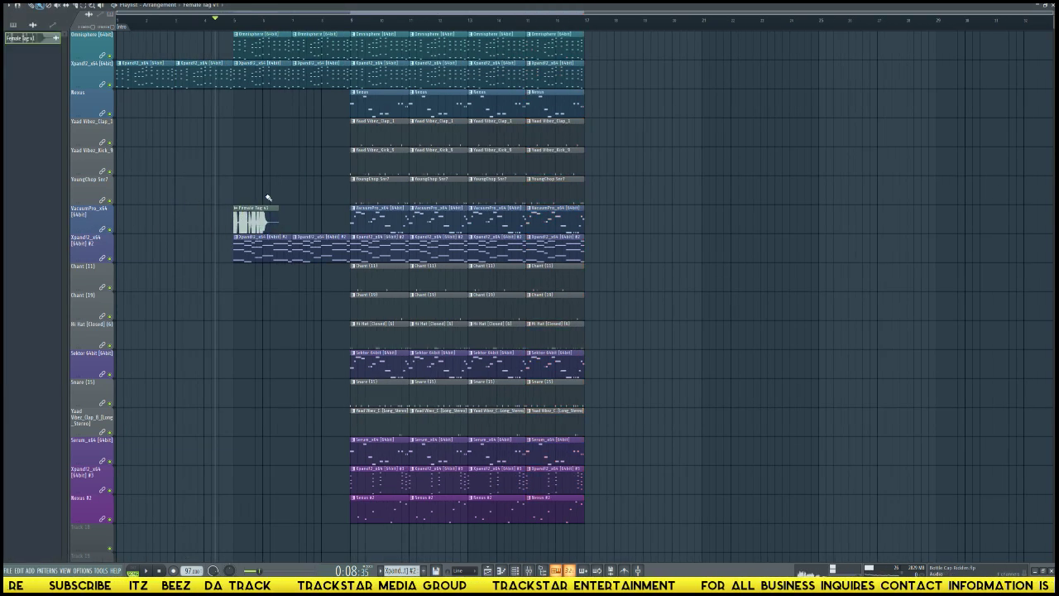
{"action": "left_click_drag", "start_coordinate": [262, 216], "coordinate": [144, 216]}
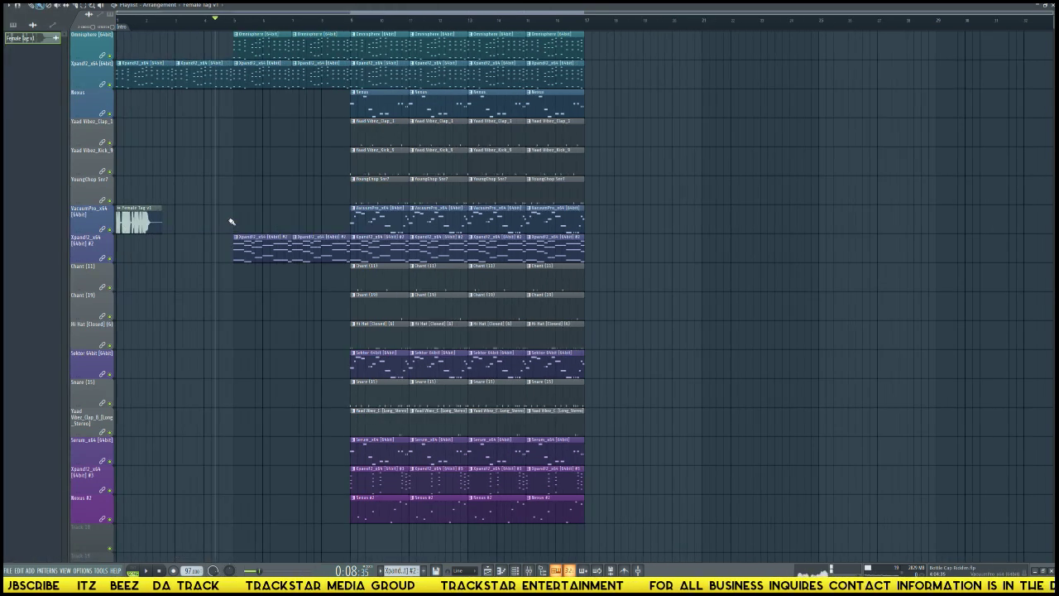
- Assign Female Tag v1 to mixer insert 18, raise its level, and route it only to mixer track 49
{"action": "key", "text": "F9"}
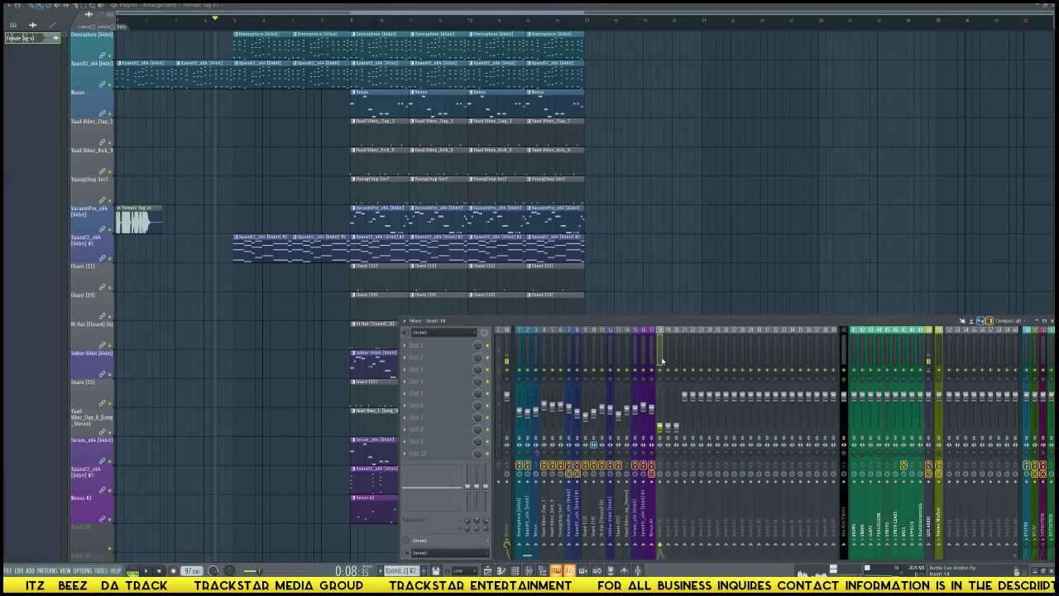
{"action": "key", "text": "ctrl+l"}
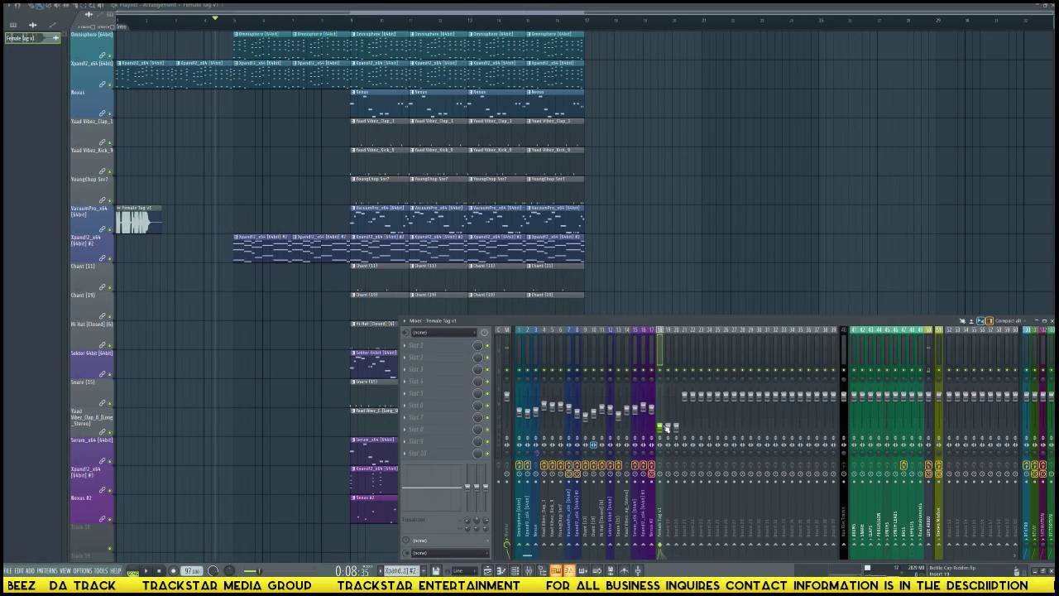
{"action": "left_click_drag", "start_coordinate": [665, 427], "coordinate": [665, 409]}
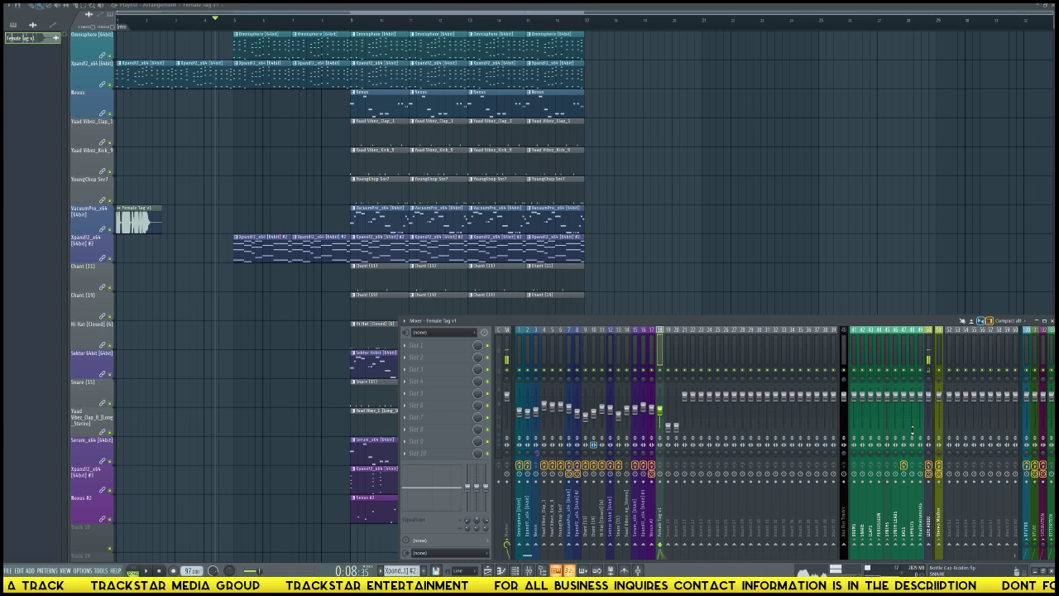
{"action": "right_click", "coordinate": [926, 547]}
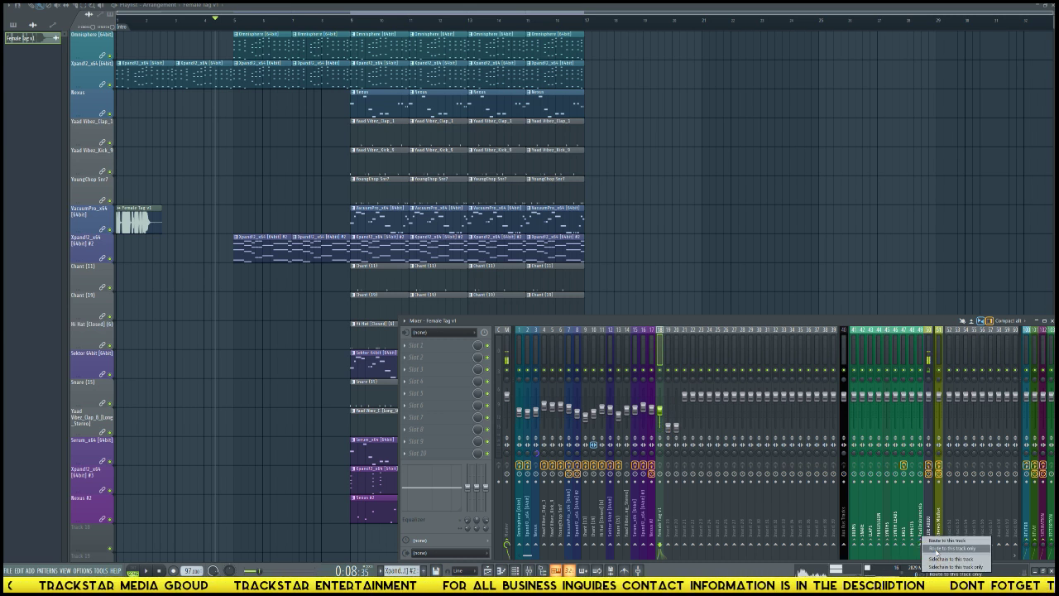
{"action": "left_click", "coordinate": [936, 549]}
- Load the Producer_Tag_TrackStar_Media_Group mixer track state onto insert 18 and close the mixer
{"action": "right_click", "coordinate": [662, 350]}
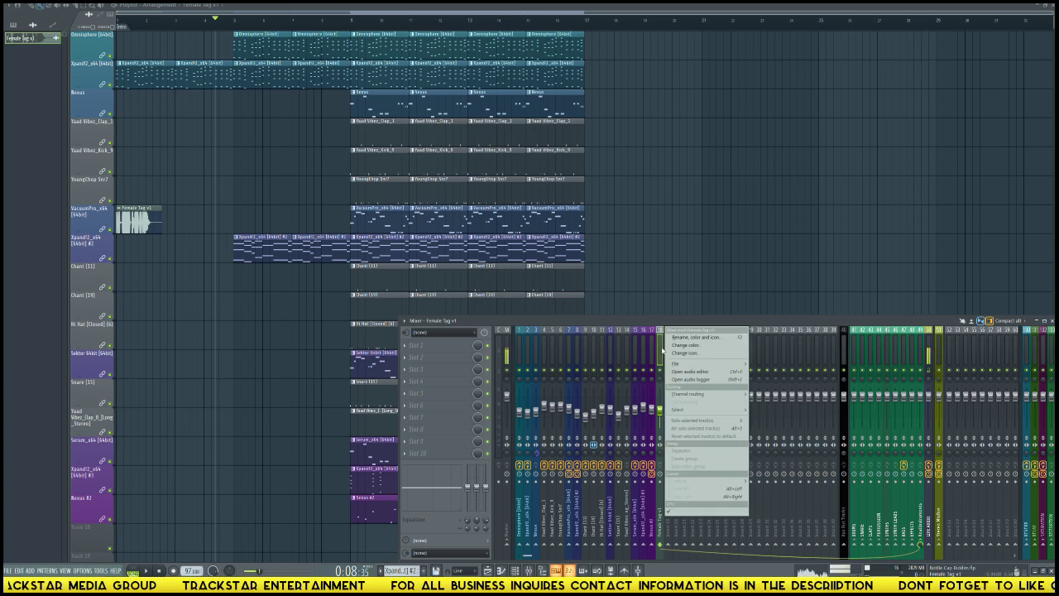
{"action": "mouse_move", "coordinate": [687, 363]}
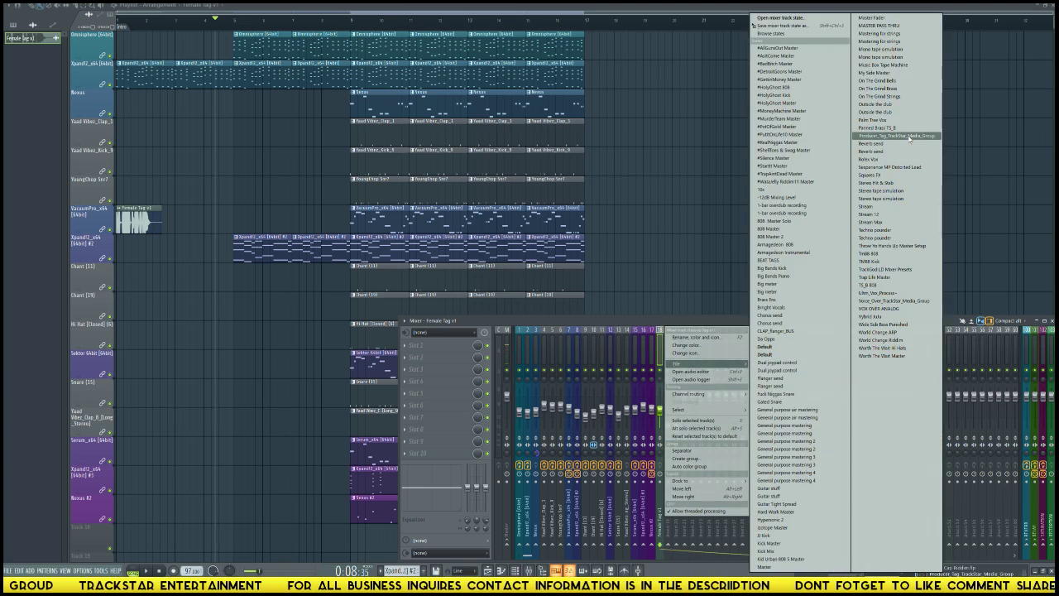
{"action": "left_click", "coordinate": [909, 136]}
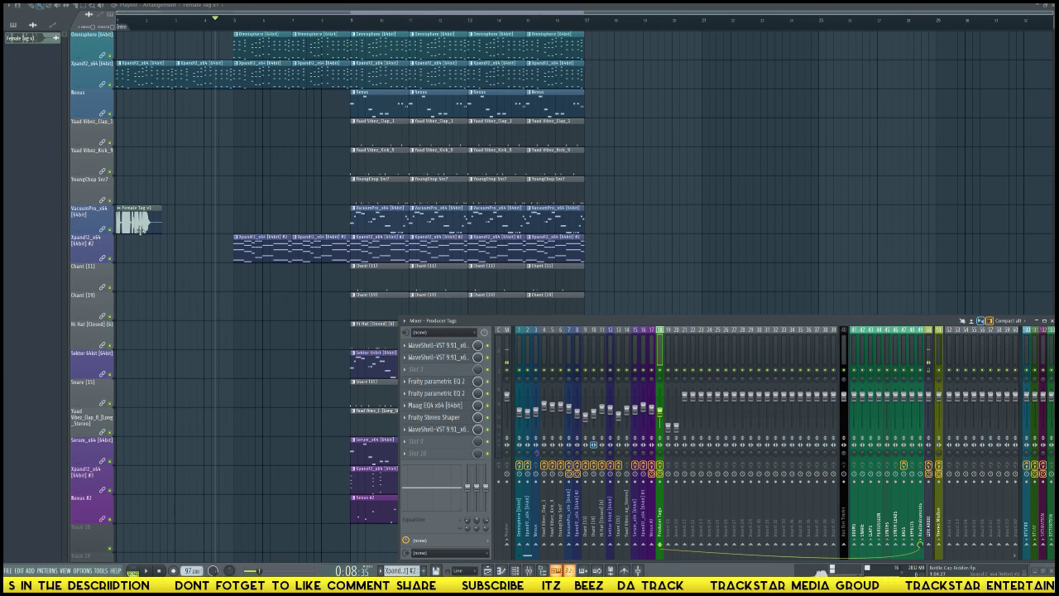
{"action": "key", "text": "F9"}
- Play the song from the start with the mixer open to check the processed producer tag
{"action": "key", "text": "alt+F8"}
{"action": "key", "text": "space"}
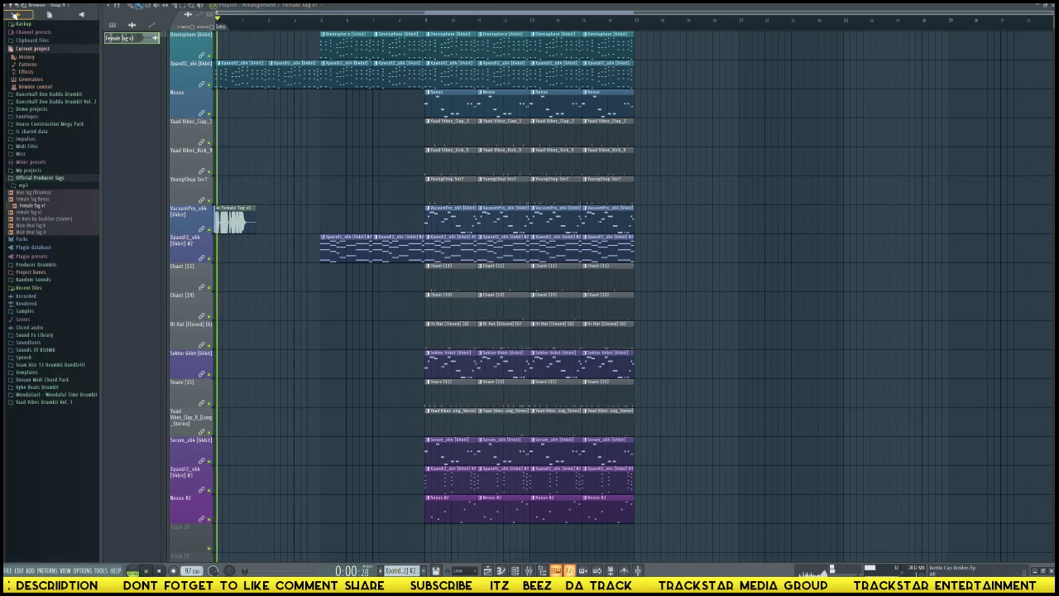
{"action": "key", "text": "F9"}
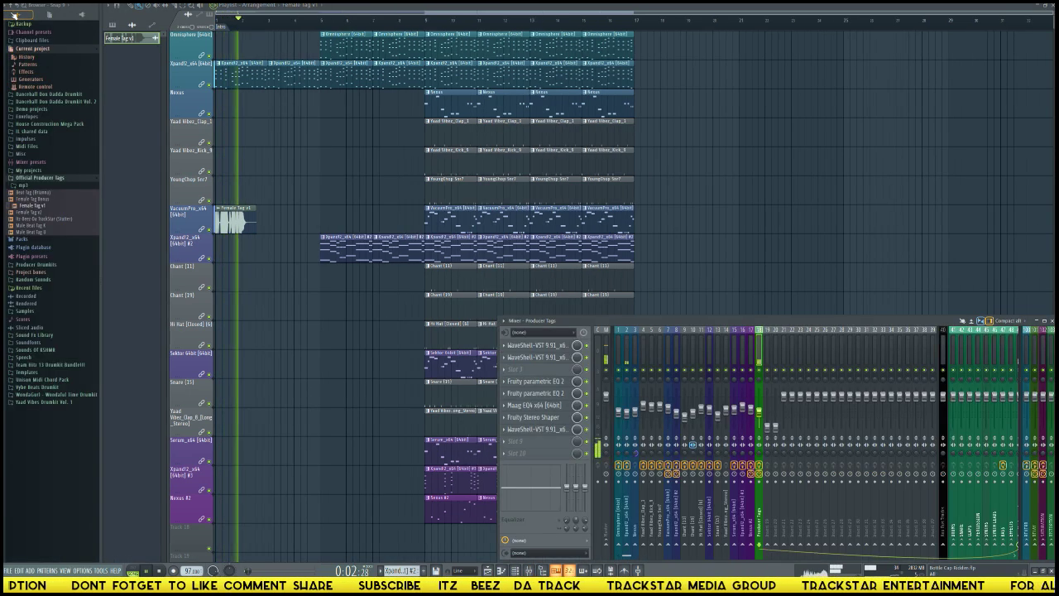
{"action": "key", "text": "space"}
{"action": "key", "text": "alt+F8"}
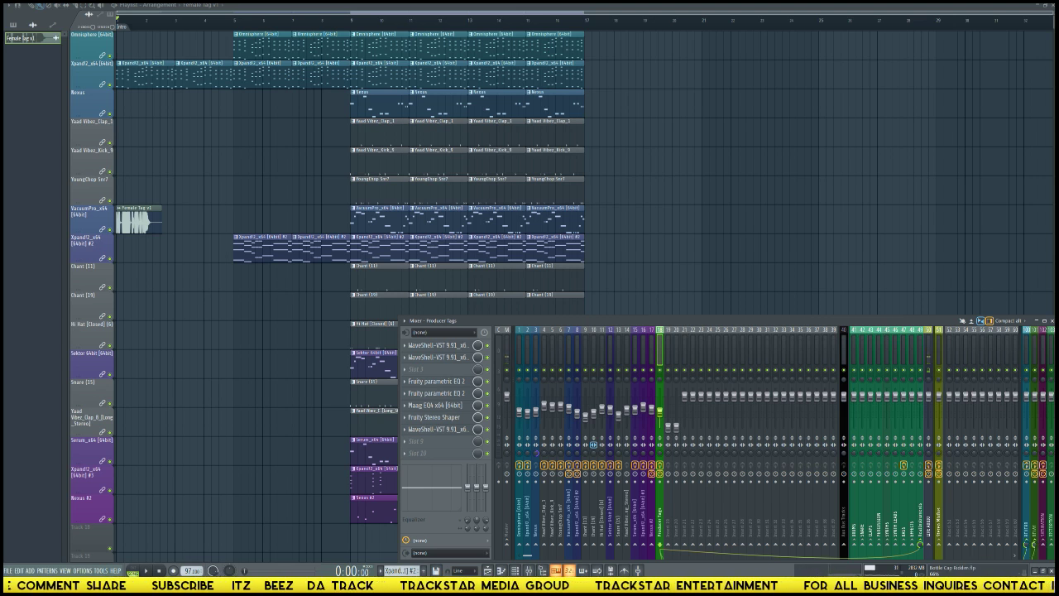
- Replay the intro repeatedly while balancing the Producer Tags track's level and its reverb send
{"action": "key", "text": "space"}
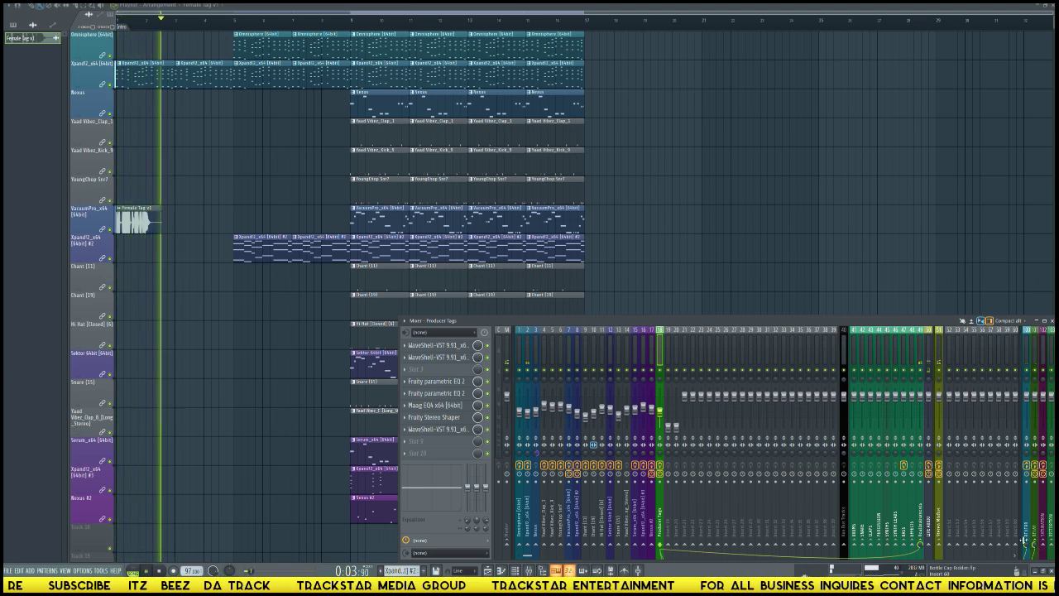
{"action": "key", "text": "space"}
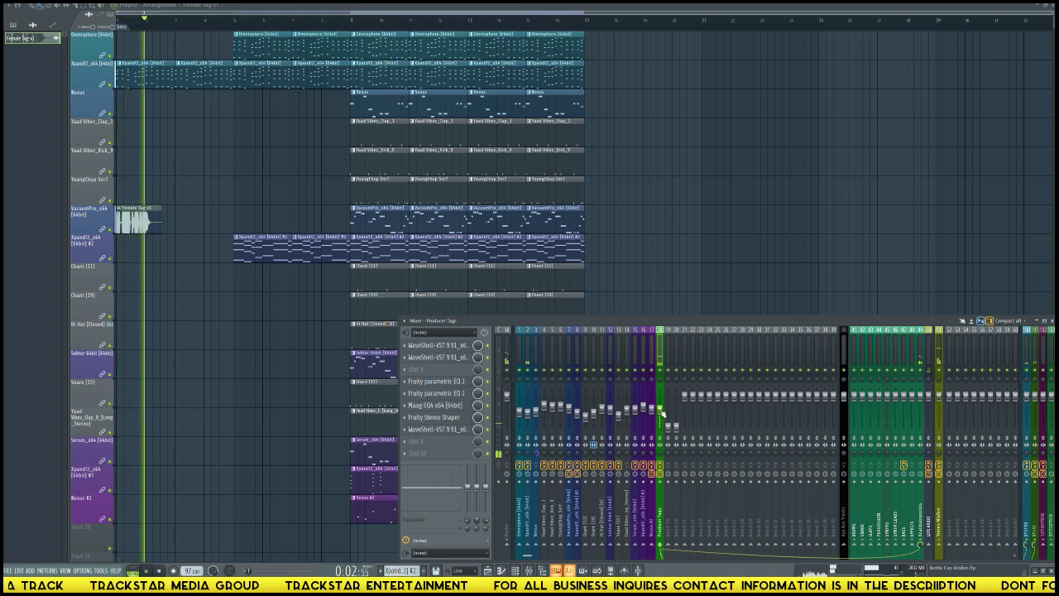
{"action": "key", "text": "space"}
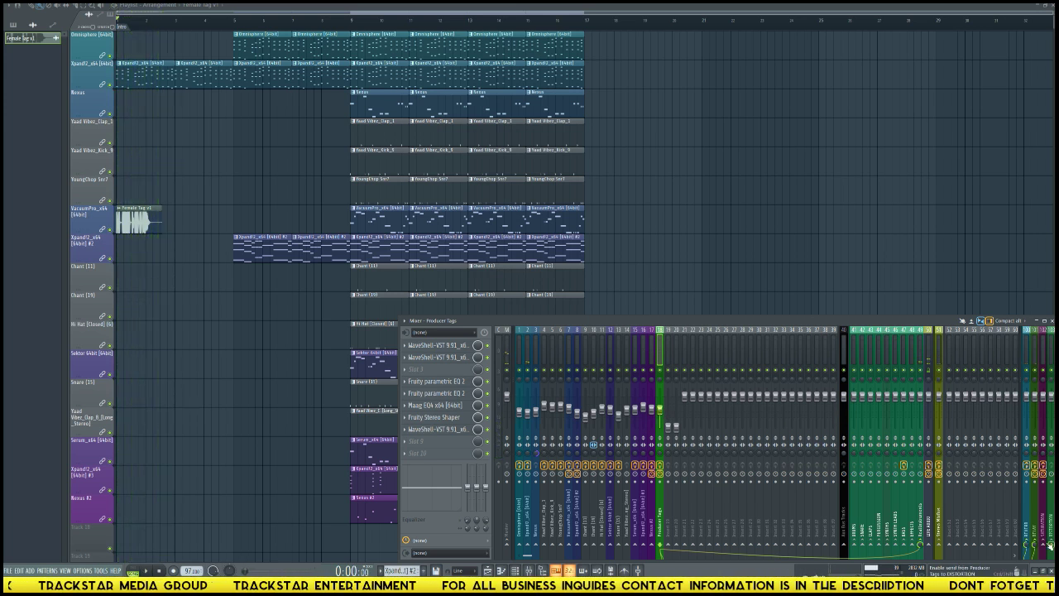
{"action": "key", "text": "space"}
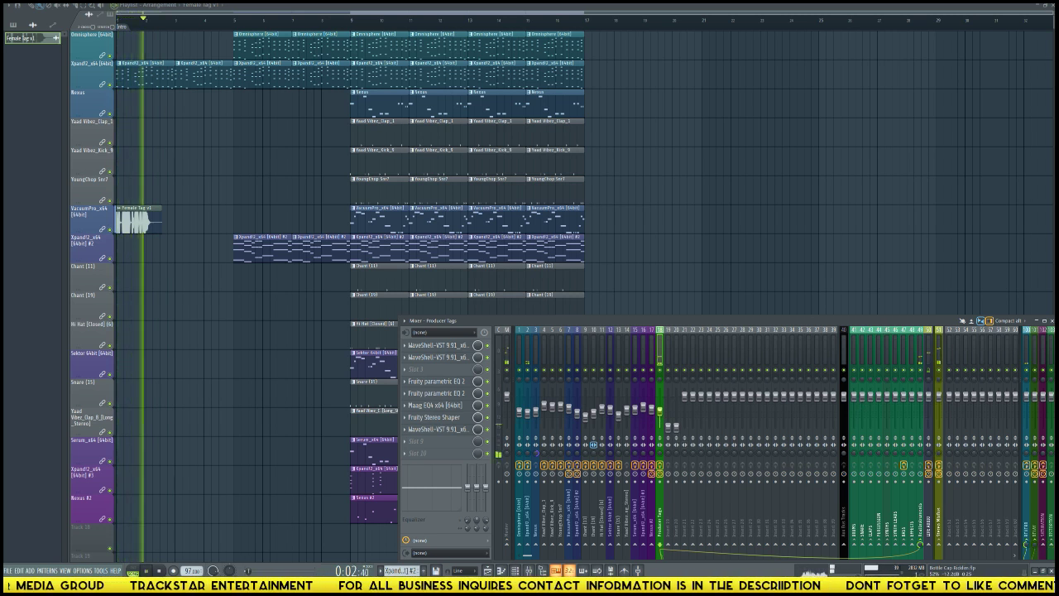
{"action": "key", "text": "space"}
{"action": "key", "text": "space"}
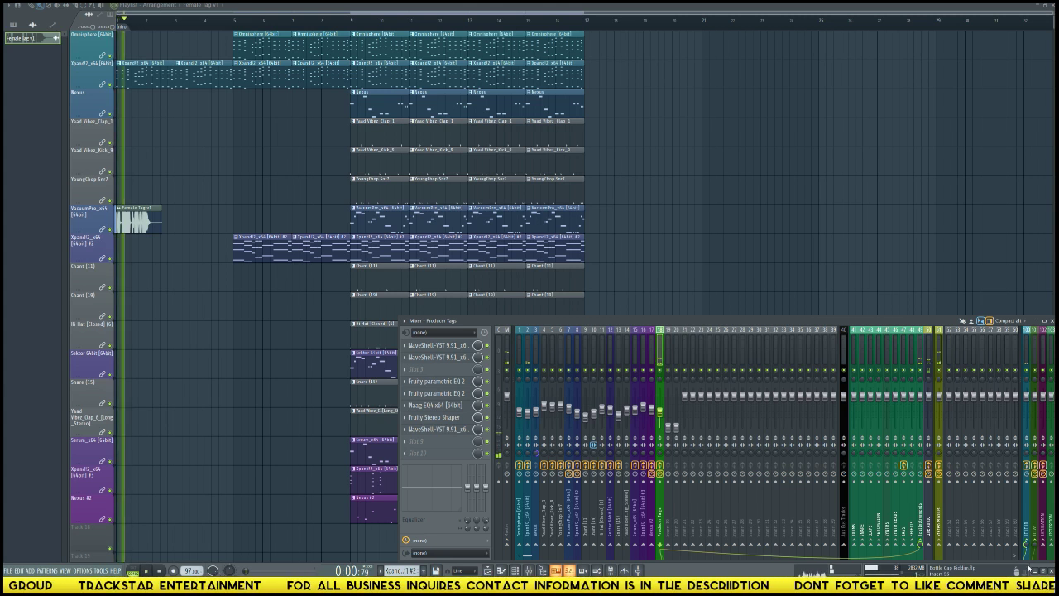
{"action": "key", "text": "space"}
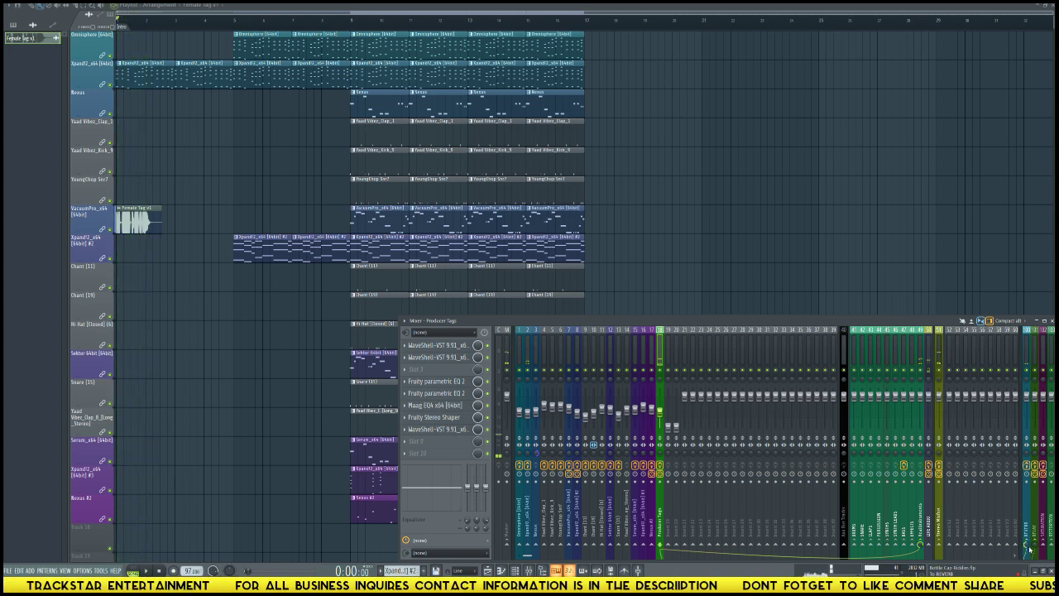
{"action": "key", "text": "space"}
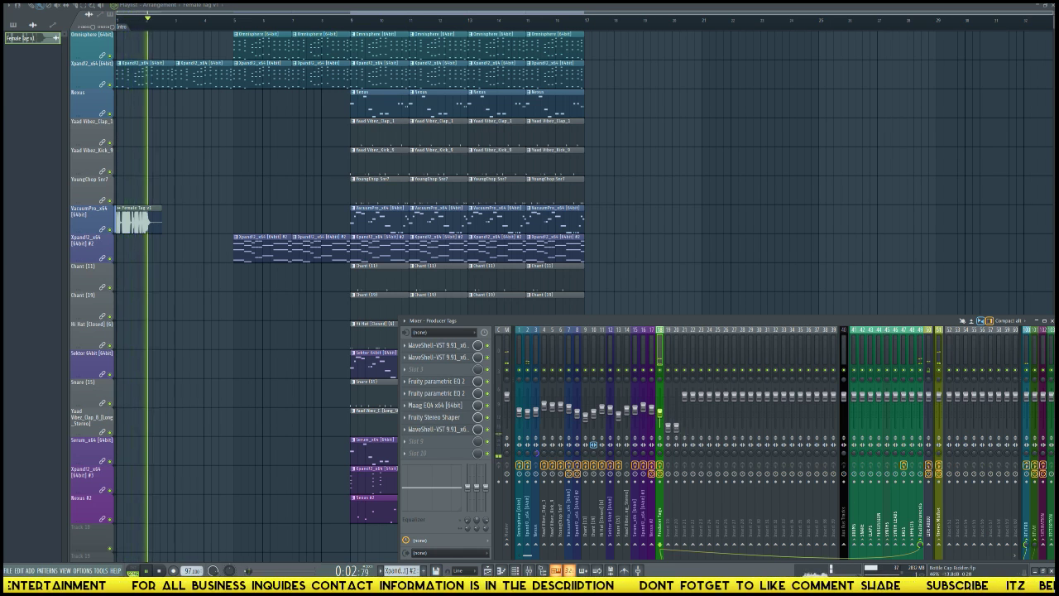
- Move the Female Tag v1 clip to bar 5 on the Chant (11) track
{"action": "left_click_drag", "start_coordinate": [126, 226], "coordinate": [244, 284]}
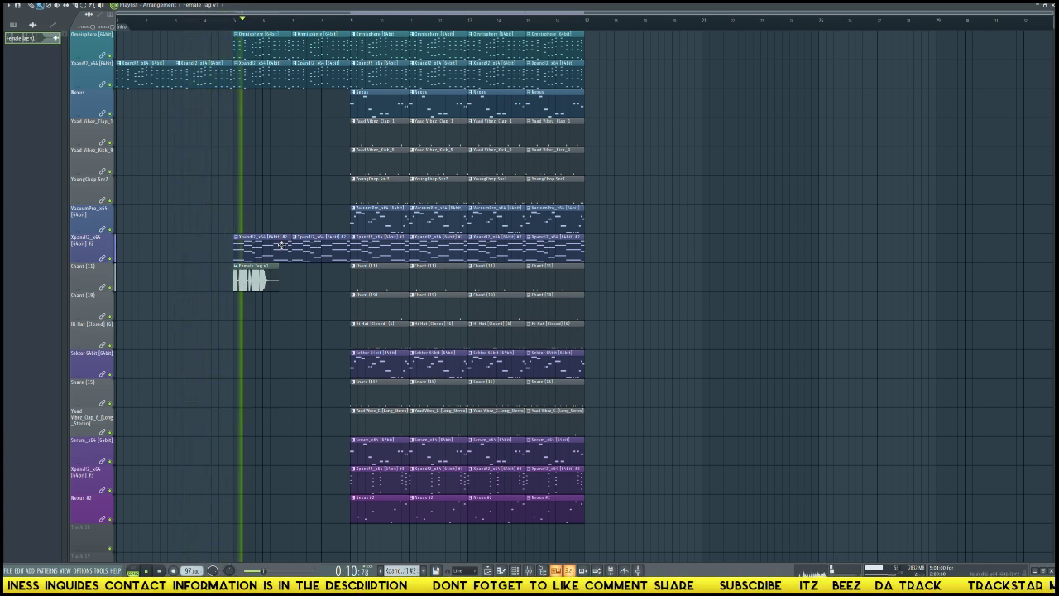
- Check the Female Tag v1 clip's channel settings and its Producer Tags mixer track, closing both windows after viewing
{"action": "double_click", "coordinate": [260, 280]}
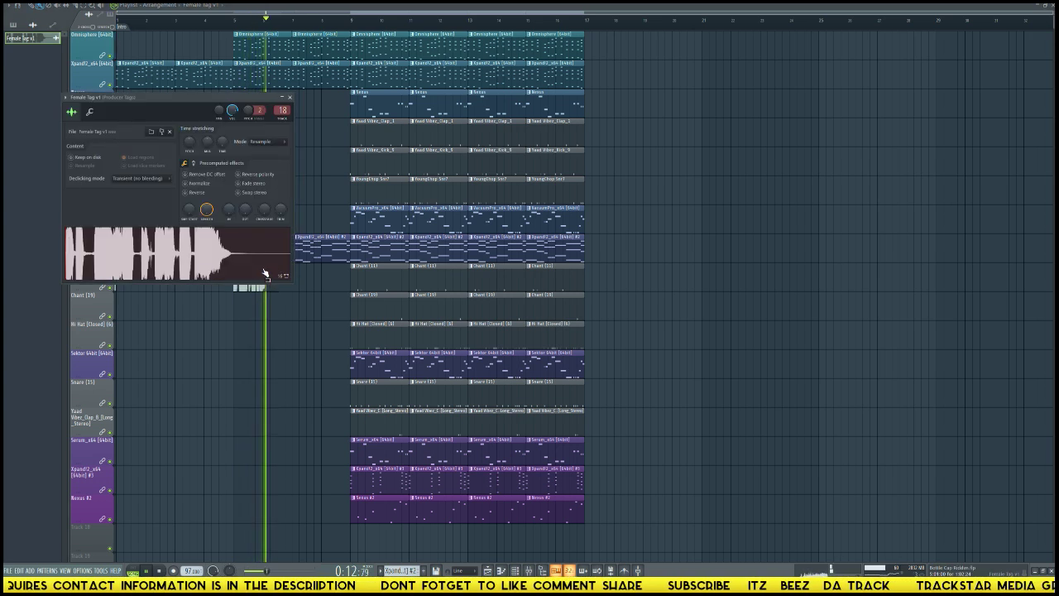
{"action": "key", "text": "F9"}
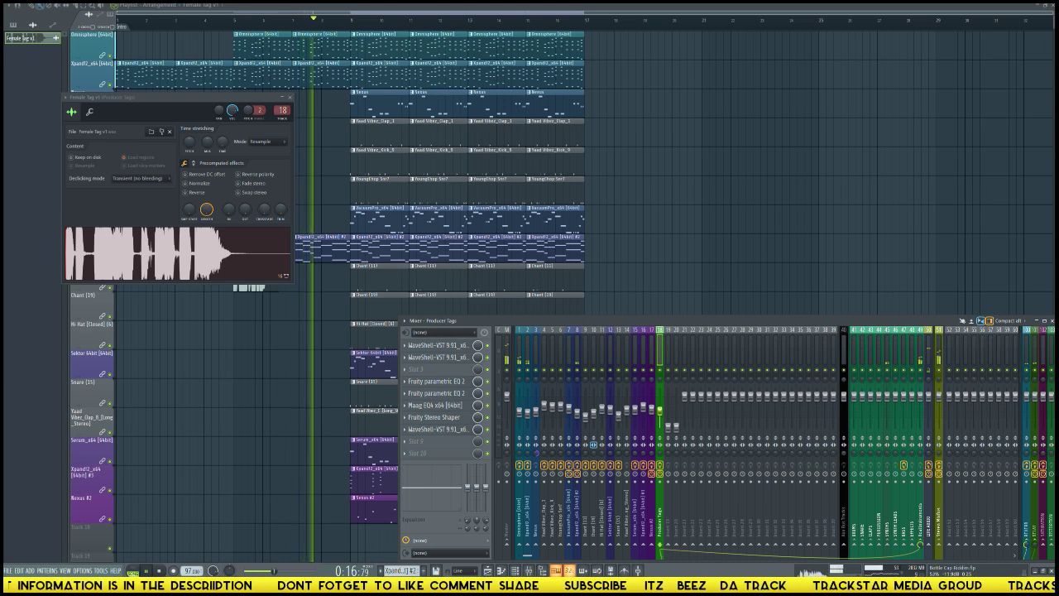
{"action": "key", "text": "F12"}
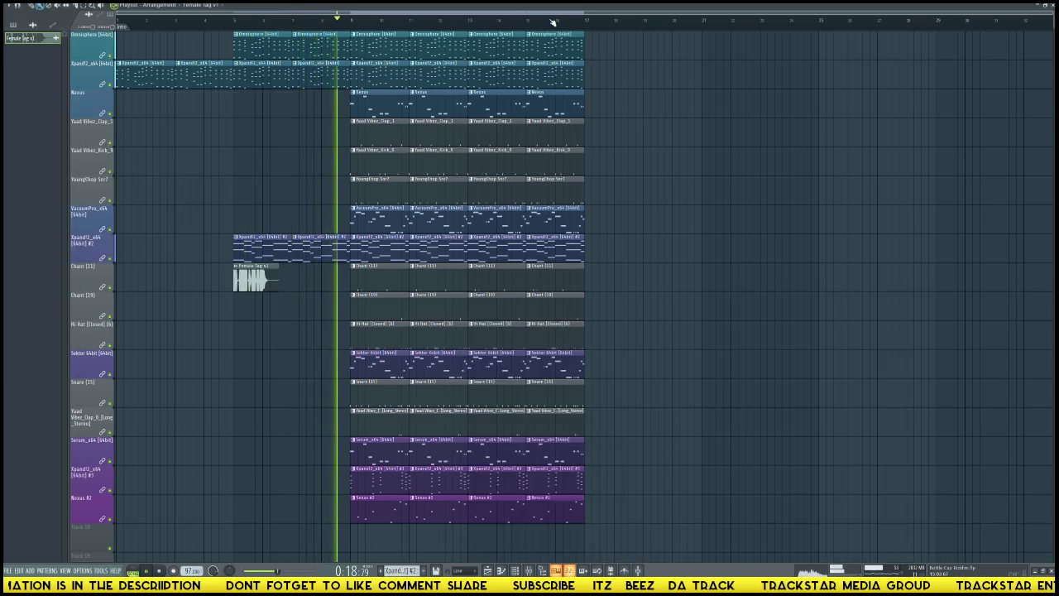
- Duplicate the full section at bars 9–16 to bar 17, and add a time marker named Chorus at bar 9
{"action": "left_click_drag", "start_coordinate": [652, 521], "coordinate": [359, 30]}
{"action": "left_click_drag", "start_coordinate": [375, 74], "coordinate": [605, 59]}
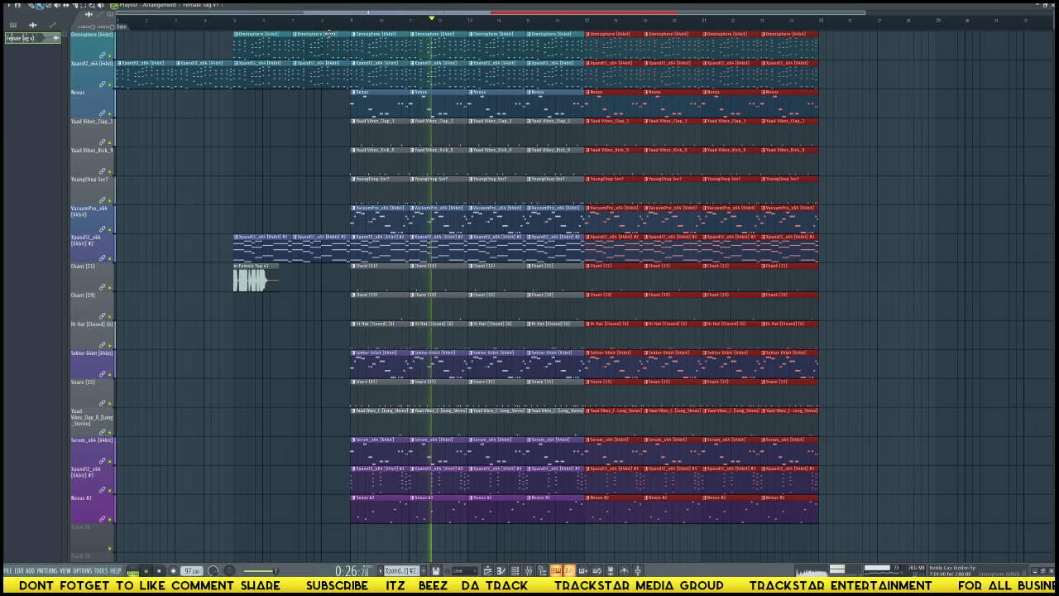
{"action": "right_click", "coordinate": [353, 29]}
{"action": "left_click", "coordinate": [358, 33]}
{"action": "type", "text": "Chorus"}
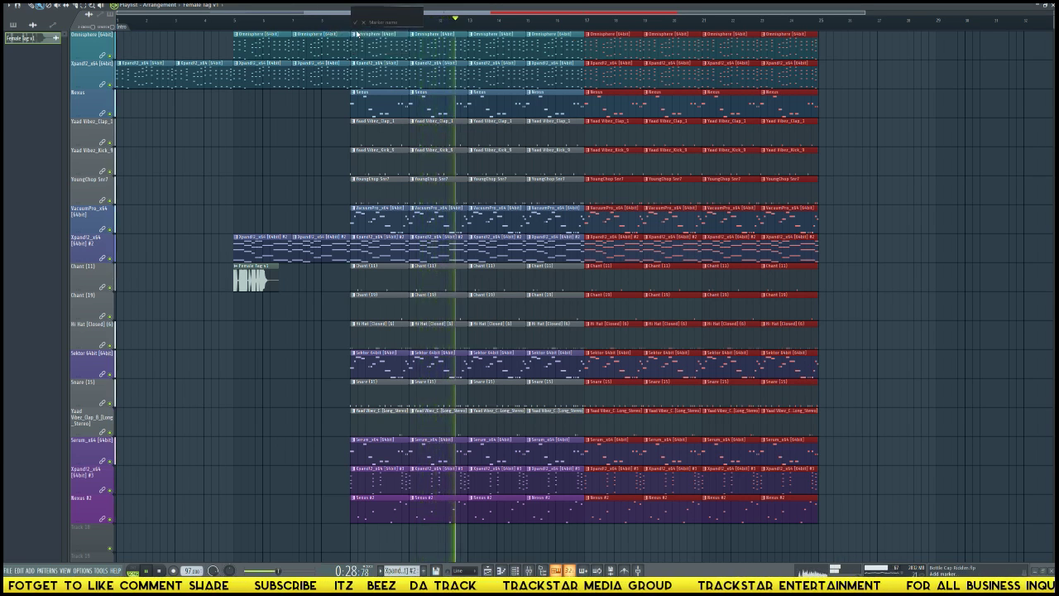
{"action": "key", "text": "Return"}
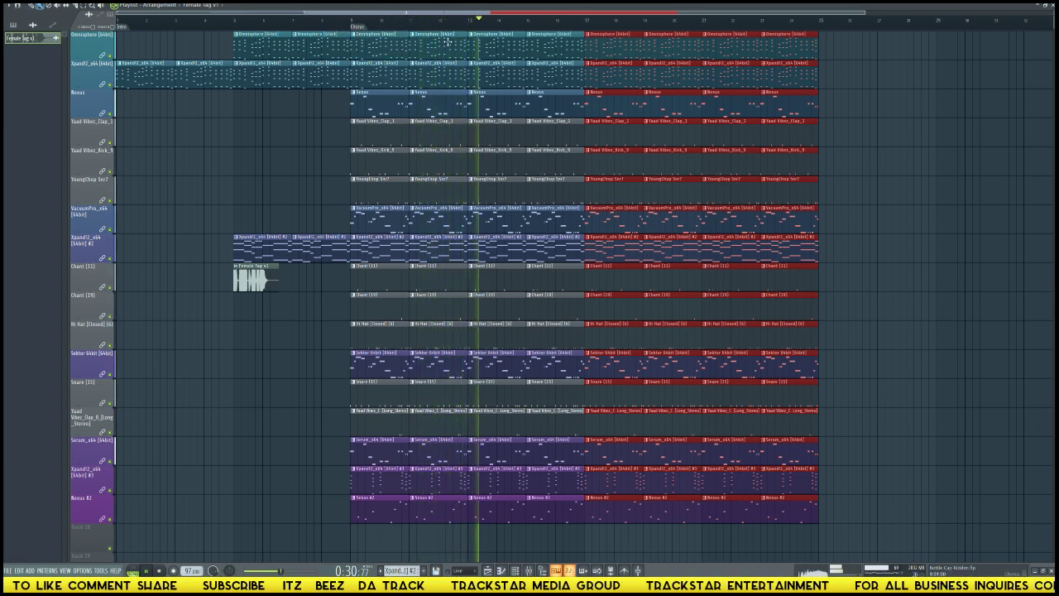
- Delete all copied clips from bar 19 onward, plus the VacuumPro and Sektor clips at bar 17
{"action": "right_click", "coordinate": [622, 217]}
{"action": "right_click", "coordinate": [677, 219]}
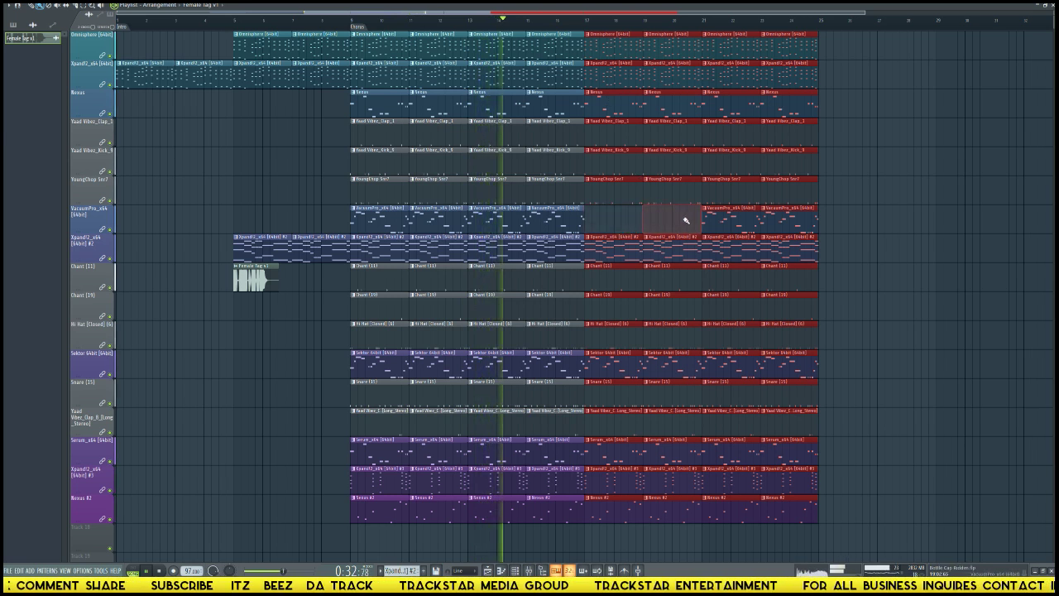
{"action": "right_click", "coordinate": [729, 219]}
{"action": "right_click", "coordinate": [780, 220]}
{"action": "left_click_drag", "start_coordinate": [908, 523], "coordinate": [665, 11]}
{"action": "key", "text": "Delete"}
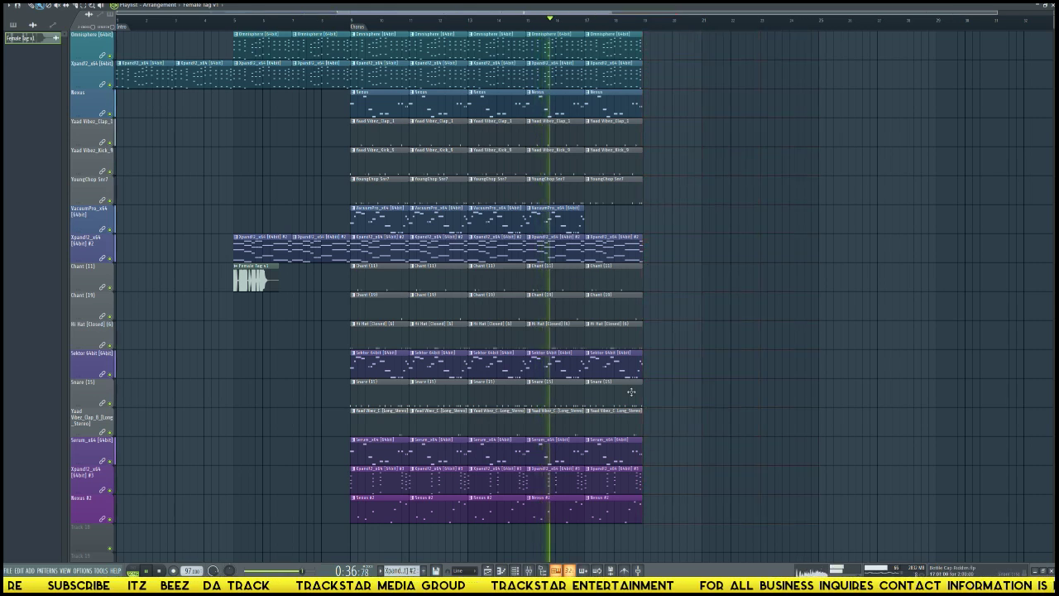
{"action": "right_click", "coordinate": [614, 364]}
- Add a Verse time marker at bar 17 and slice the Omnisphere and first Xpand!2 clips below it into short, equal pieces
{"action": "scroll", "coordinate": [606, 100], "scroll_direction": "up", "scroll_amount": 6}
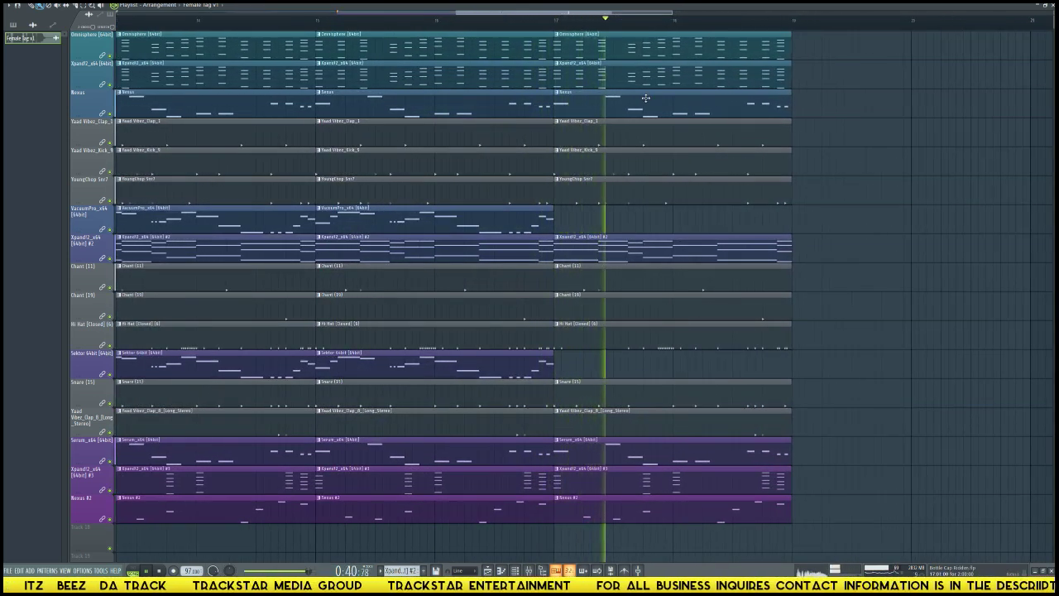
{"action": "key", "text": "space"}
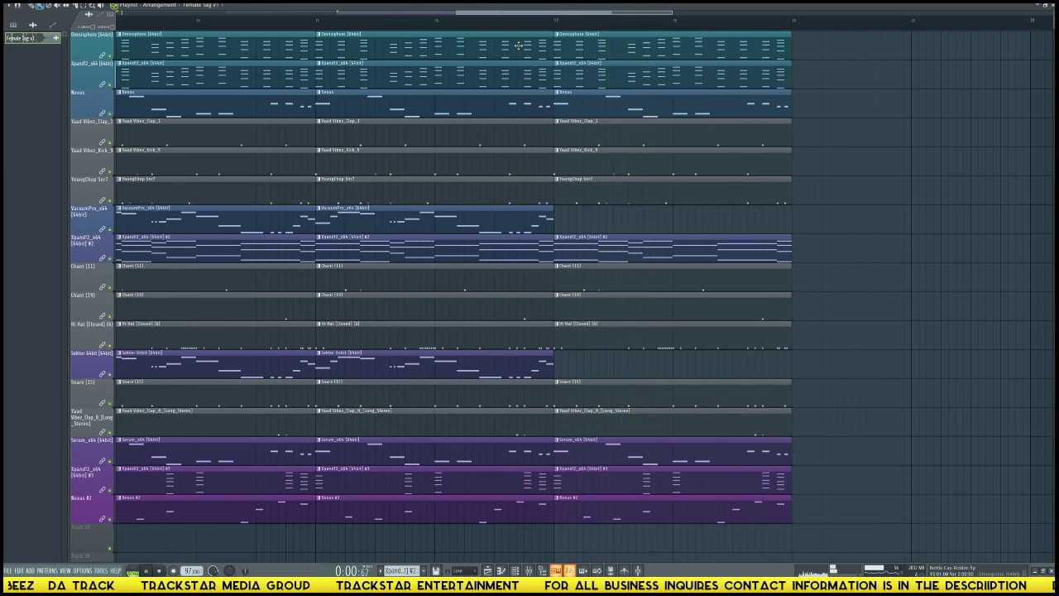
{"action": "right_click", "coordinate": [561, 29]}
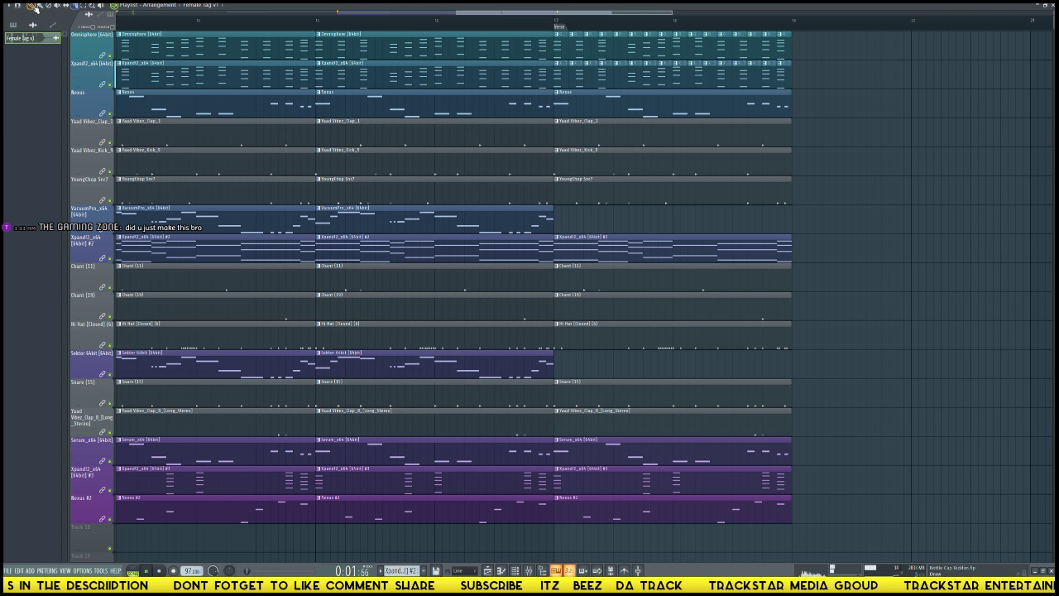
- Shorten the clips before the Verse marker to end midway through bar 16, keeping the Snare and Yaad Vibez_Clap_R clips at full length
{"action": "left_click", "coordinate": [490, 21]}
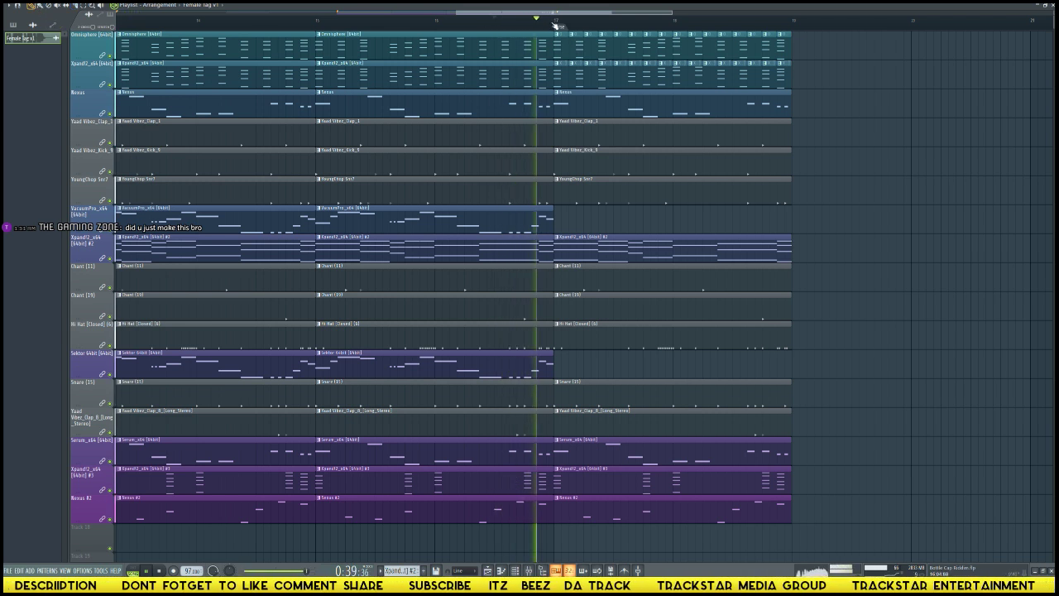
{"action": "left_click", "coordinate": [494, 21]}
{"action": "left_click_drag", "start_coordinate": [532, 541], "coordinate": [501, 35]}
{"action": "key", "text": "space"}
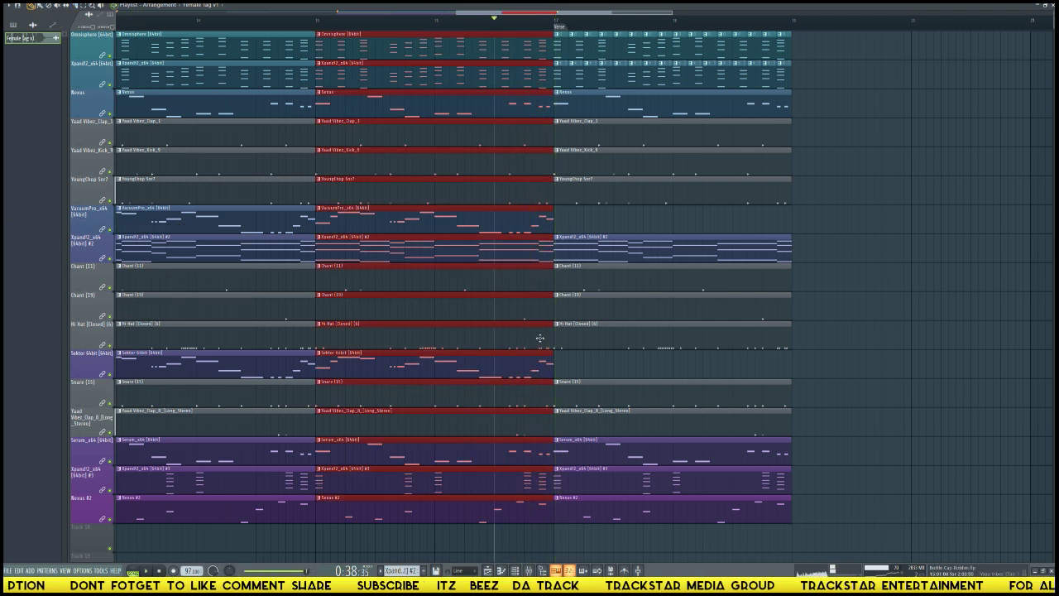
{"action": "key", "text": "space"}
{"action": "key", "text": "space"}
{"action": "left_click", "coordinate": [516, 417], "text": "ctrl+shift"}
{"action": "left_click", "coordinate": [540, 387], "text": "ctrl+shift"}
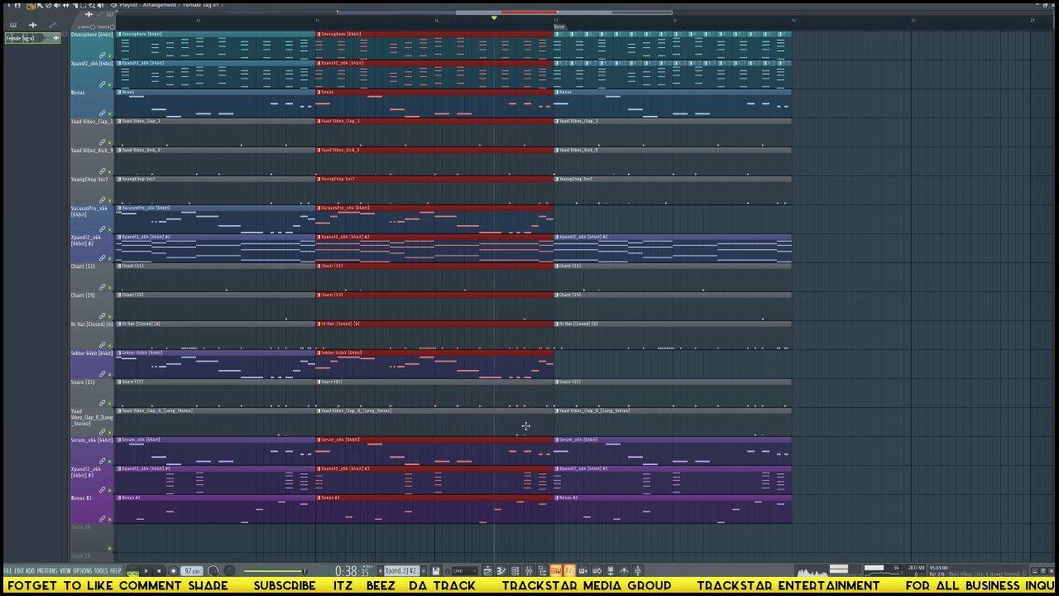
{"action": "left_click_drag", "start_coordinate": [532, 370], "coordinate": [514, 370]}
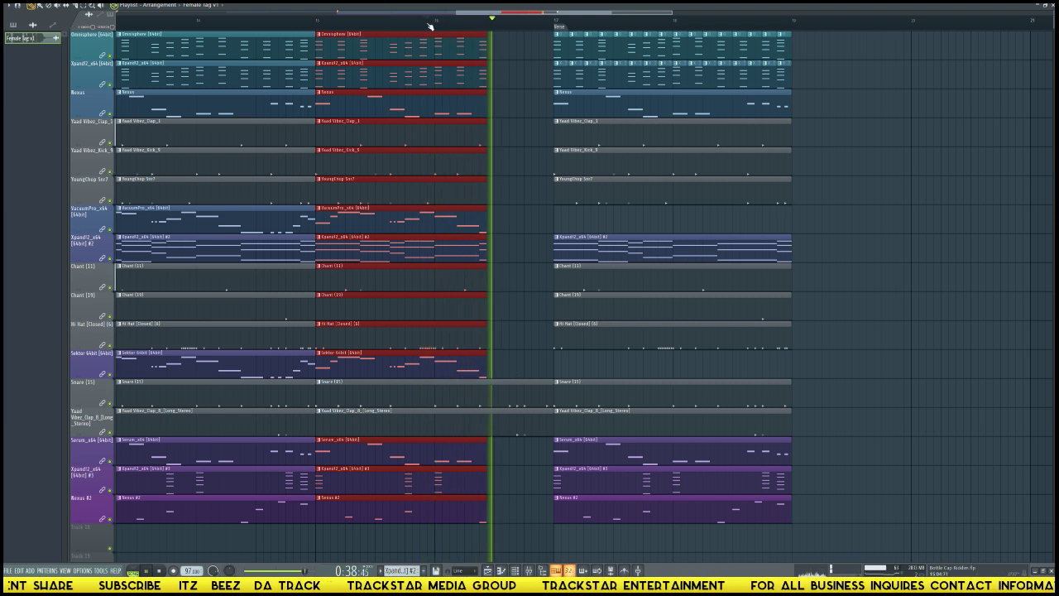
- Extend the last chorus VacuumPro and Sektor clips slightly into the gap before the verse and audition the transition
{"action": "key", "text": "space"}
{"action": "key", "text": "space"}
{"action": "left_click", "coordinate": [521, 141], "text": "ctrl"}
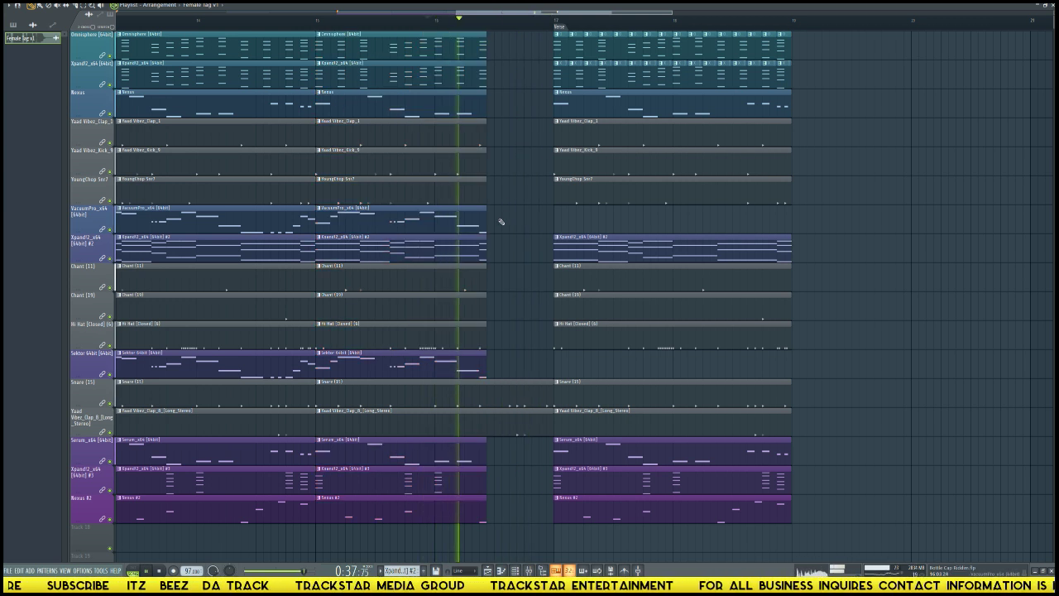
{"action": "key", "text": "space"}
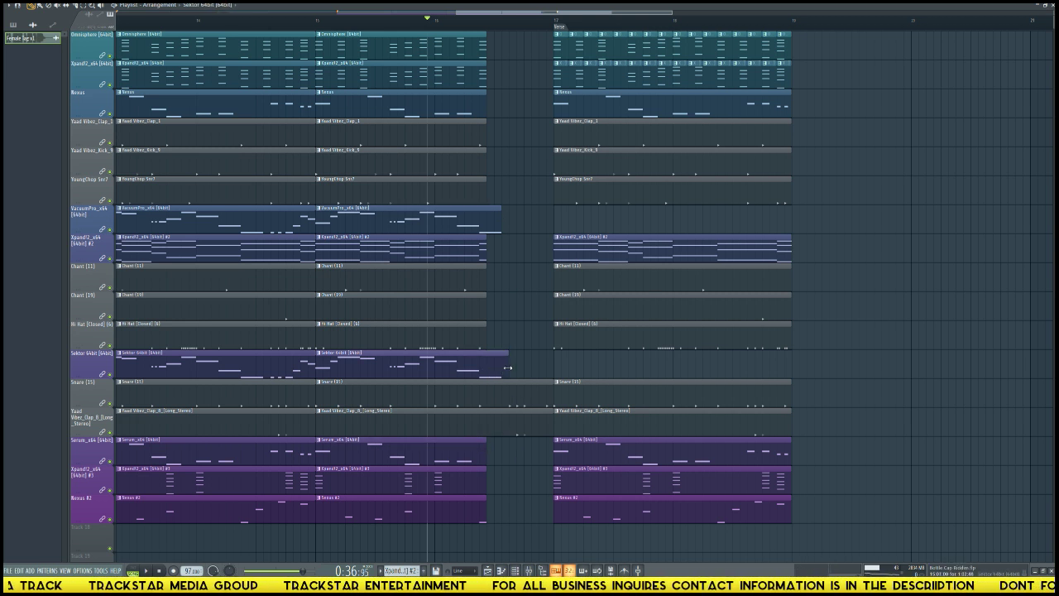
{"action": "key", "text": "space"}
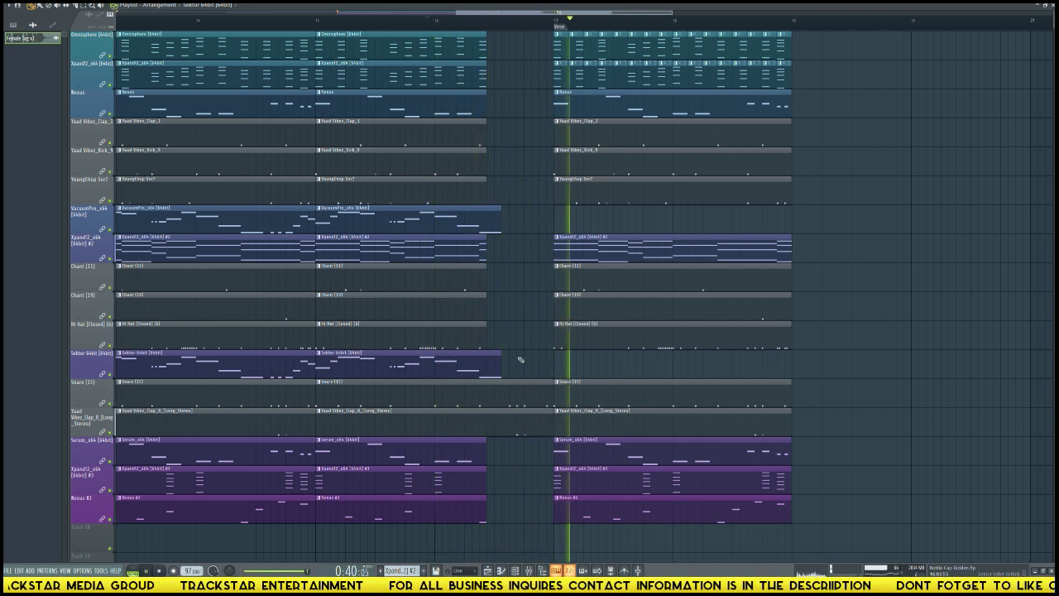
- Remove Omnisphere and first Xpand!2 slices in bar 17 to leave spaced-out stabs, replaying the transition into the verse
{"action": "key", "text": "space"}
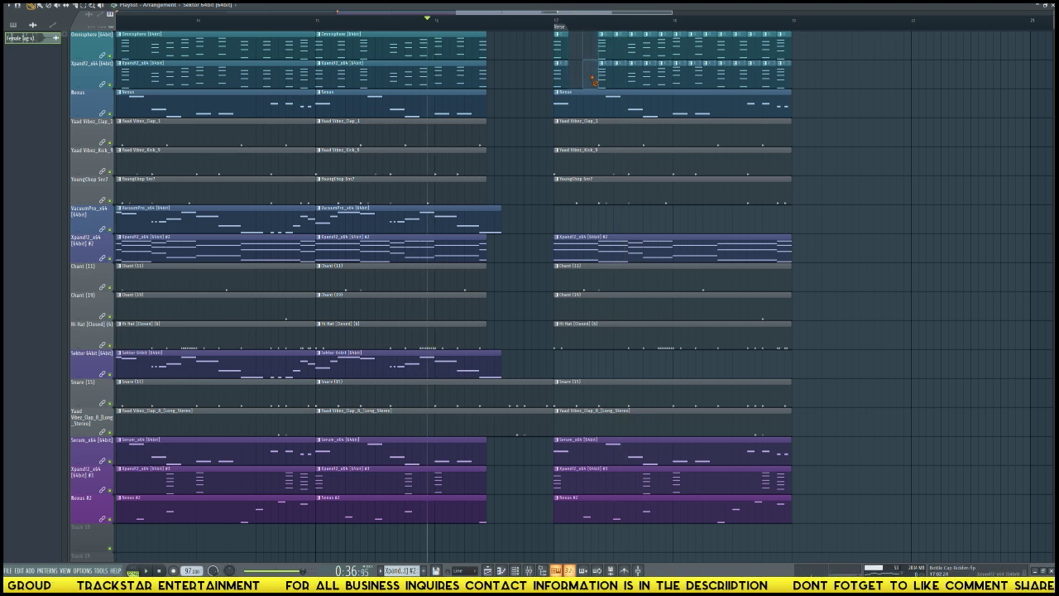
{"action": "key", "text": "space"}
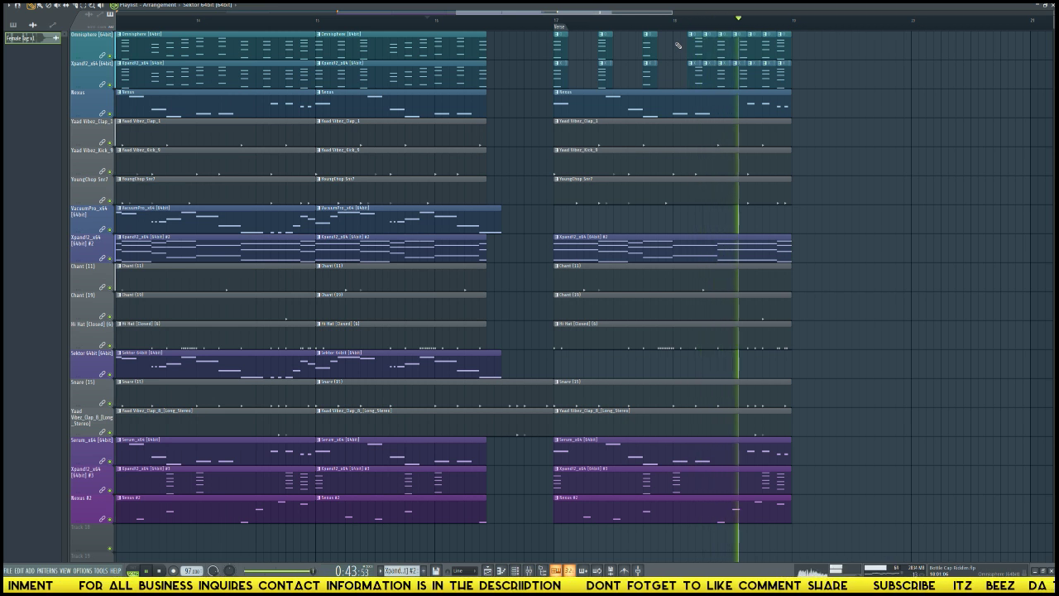
{"action": "key", "text": "space"}
{"action": "key", "text": "space"}
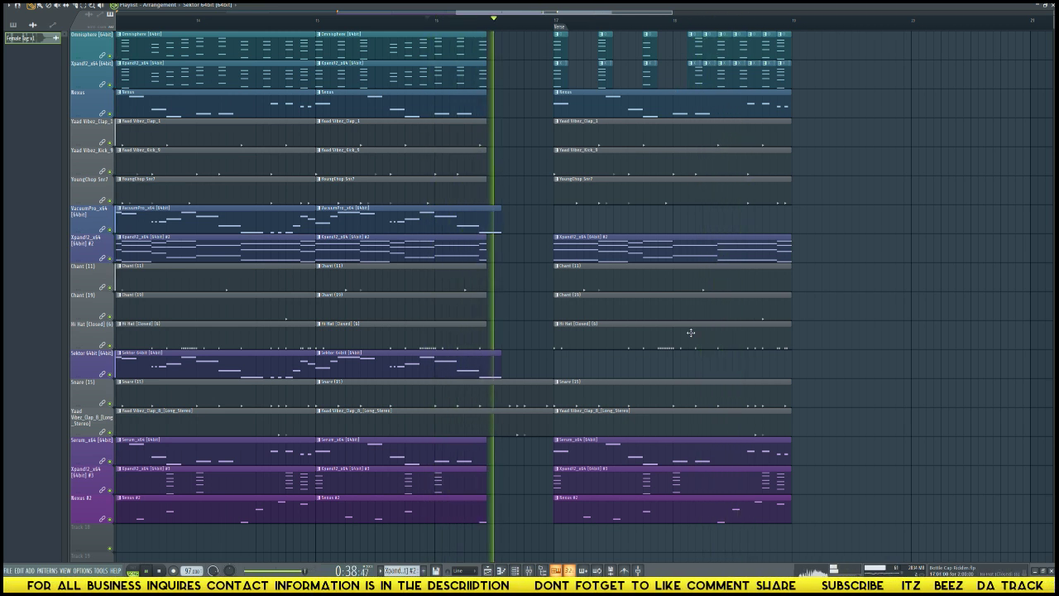
- Delete the Xpand!2 #3 and Nexus #2 clips from the verse at bar 17, auditioning between deletions
{"action": "right_click", "coordinate": [688, 480]}
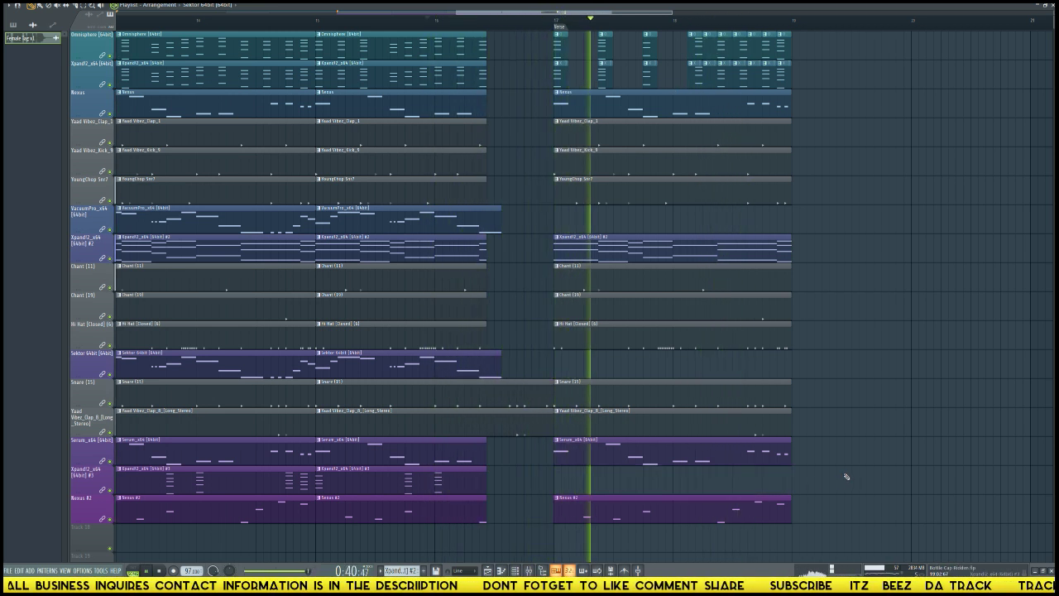
{"action": "key", "text": "space"}
{"action": "key", "text": "space"}
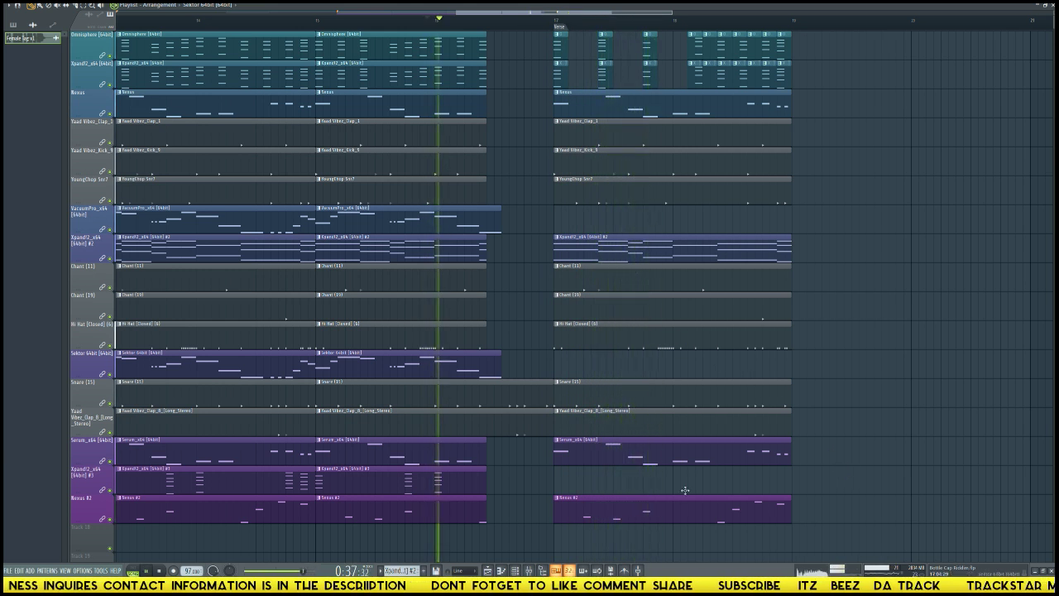
{"action": "right_click", "coordinate": [677, 508]}
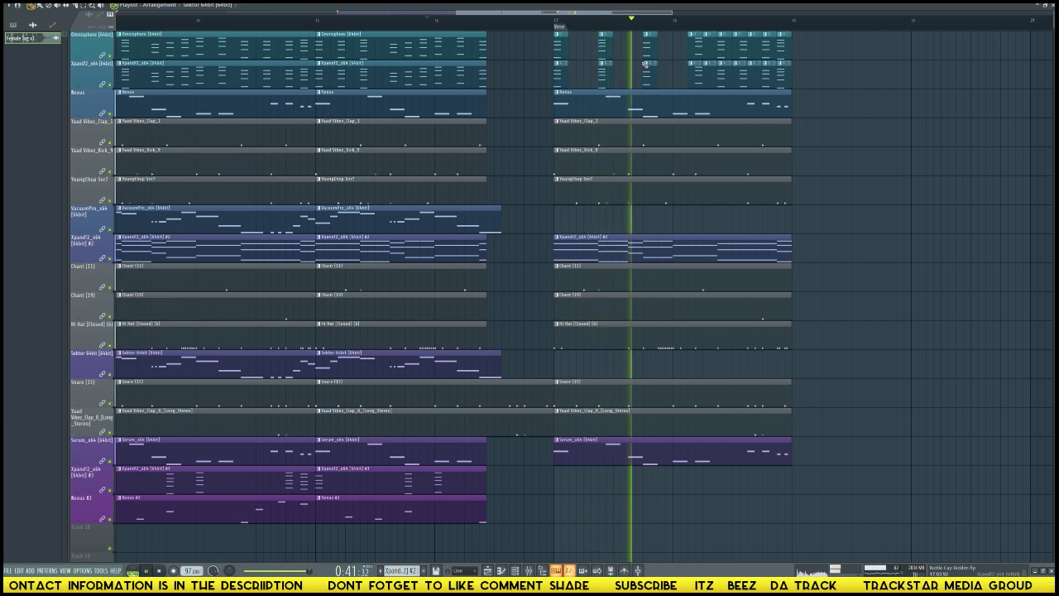
- Move one pair of Omnisphere and Xpand!2 slices to bar 18 and delete slices in the rest of that bar, leaving spaced-out stabs
{"action": "left_click_drag", "start_coordinate": [699, 41], "coordinate": [685, 70]}
{"action": "key", "text": "space"}
{"action": "key", "text": "space"}
{"action": "right_click", "coordinate": [708, 50]}
{"action": "right_click", "coordinate": [711, 76]}
{"action": "right_click", "coordinate": [740, 50]}
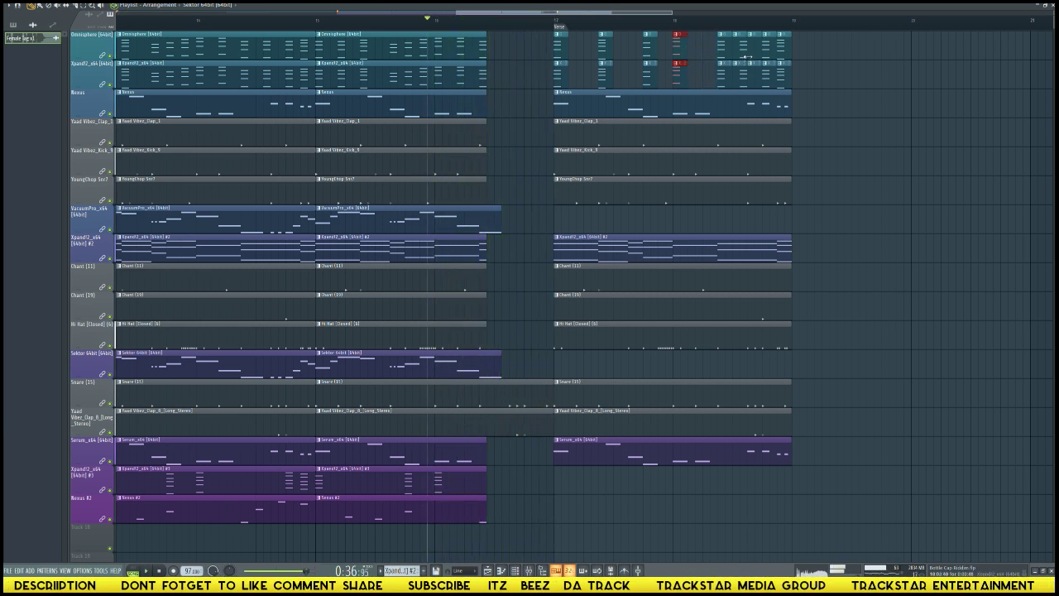
{"action": "right_click", "coordinate": [741, 75]}
{"action": "right_click", "coordinate": [753, 73]}
{"action": "right_click", "coordinate": [754, 45]}
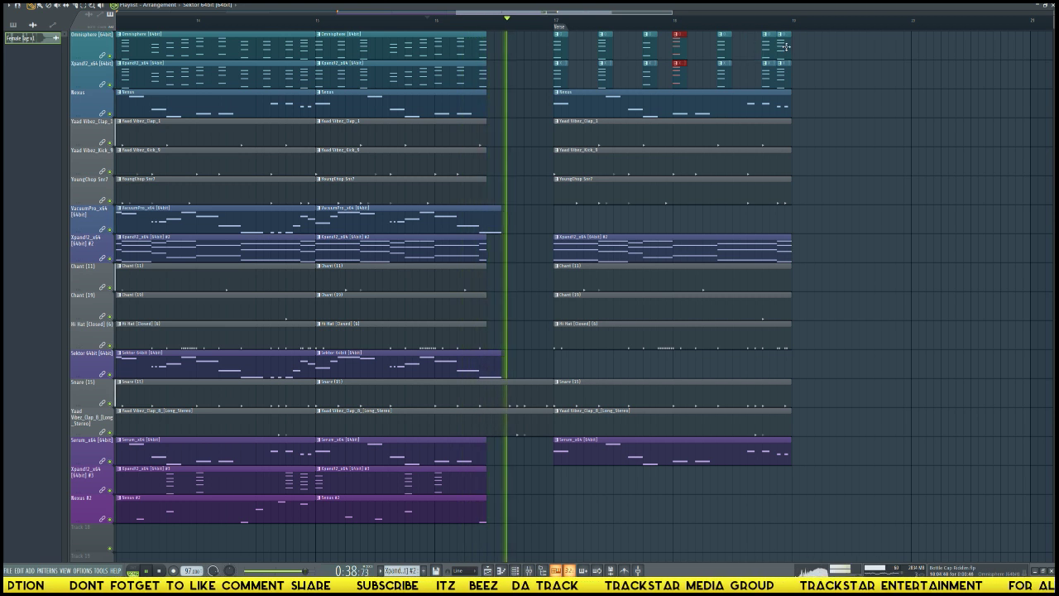
{"action": "right_click", "coordinate": [784, 48]}
{"action": "right_click", "coordinate": [786, 75]}
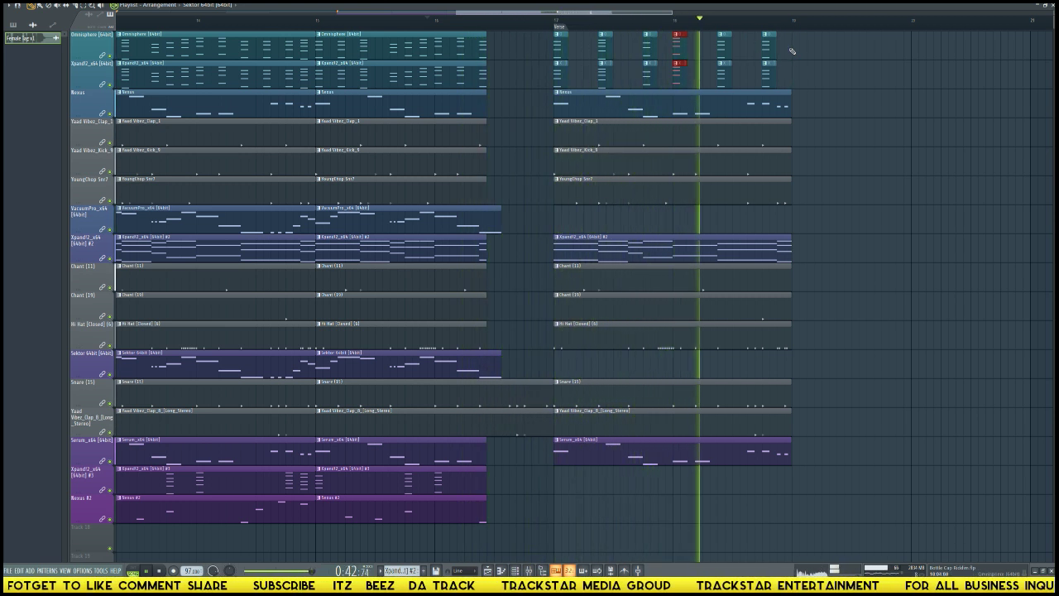
- Duplicate the whole two-bar verse section at bar 17 to bar 19 and clear the selection
{"action": "key", "text": "space"}
{"action": "scroll", "coordinate": [776, 74], "scroll_direction": "down", "scroll_amount": 4}
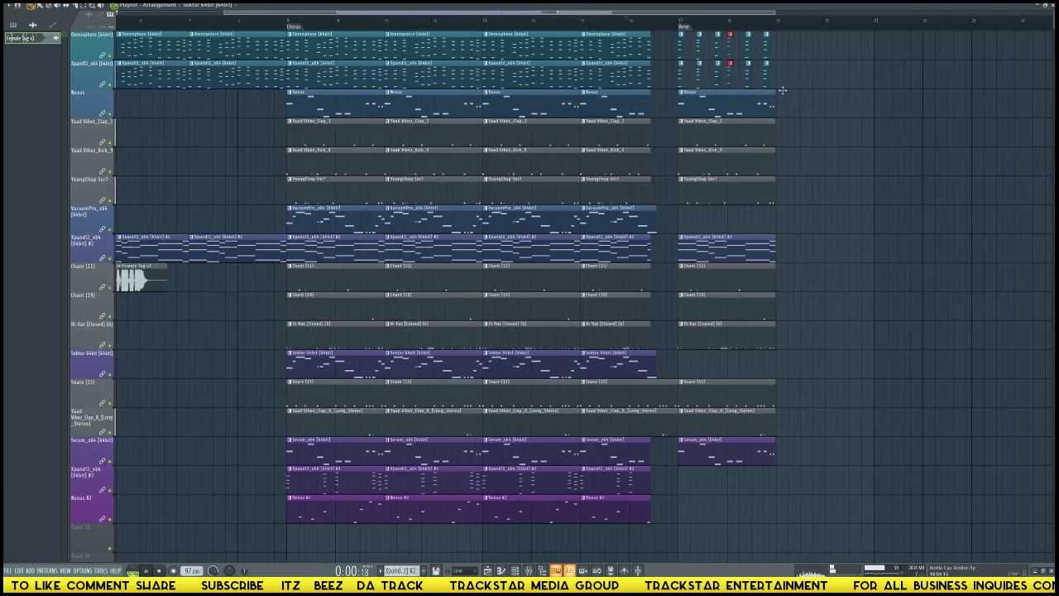
{"action": "left_click_drag", "start_coordinate": [812, 464], "coordinate": [686, 55]}
{"action": "key", "text": "ctrl+b"}
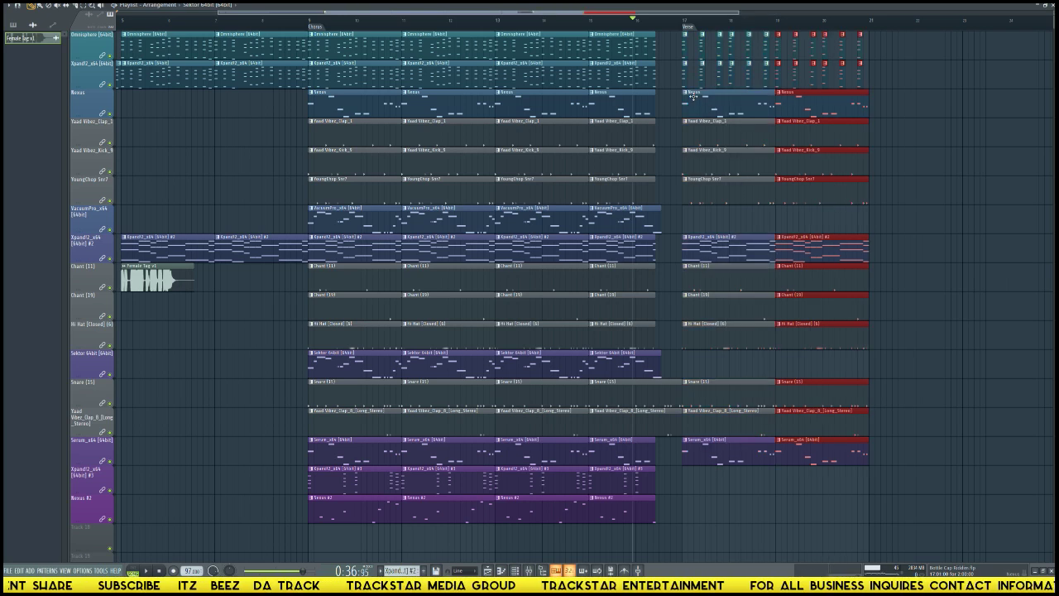
{"action": "scroll", "coordinate": [766, 26], "scroll_direction": "down", "scroll_amount": 3}
{"action": "left_click", "coordinate": [856, 135], "text": "ctrl"}
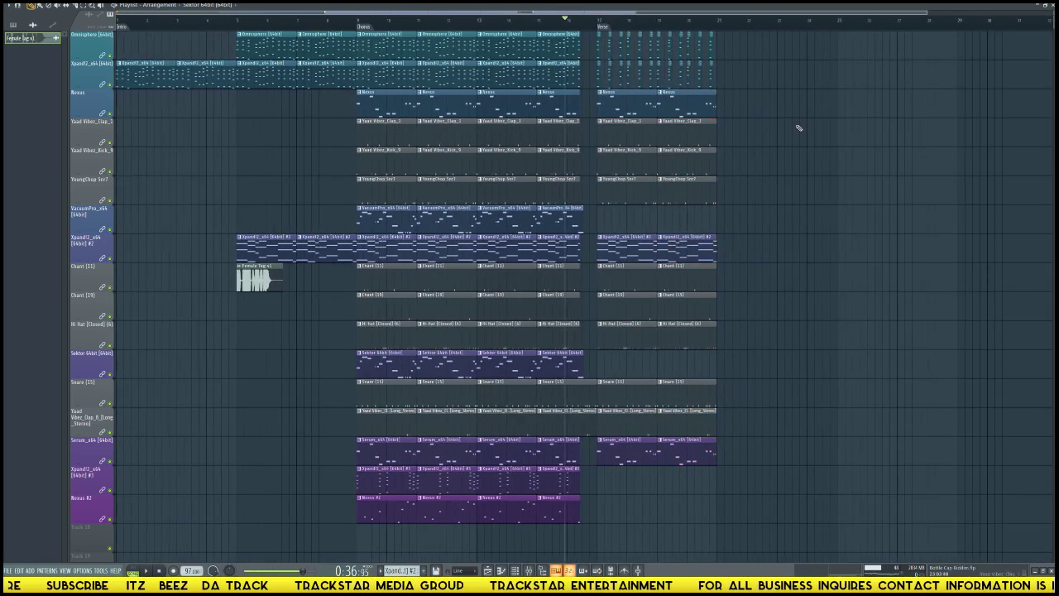
- Chop the Nexus clip in bar 18 of the verse into short pieces separated by gaps
{"action": "right_click", "coordinate": [838, 148], "text": "ctrl"}
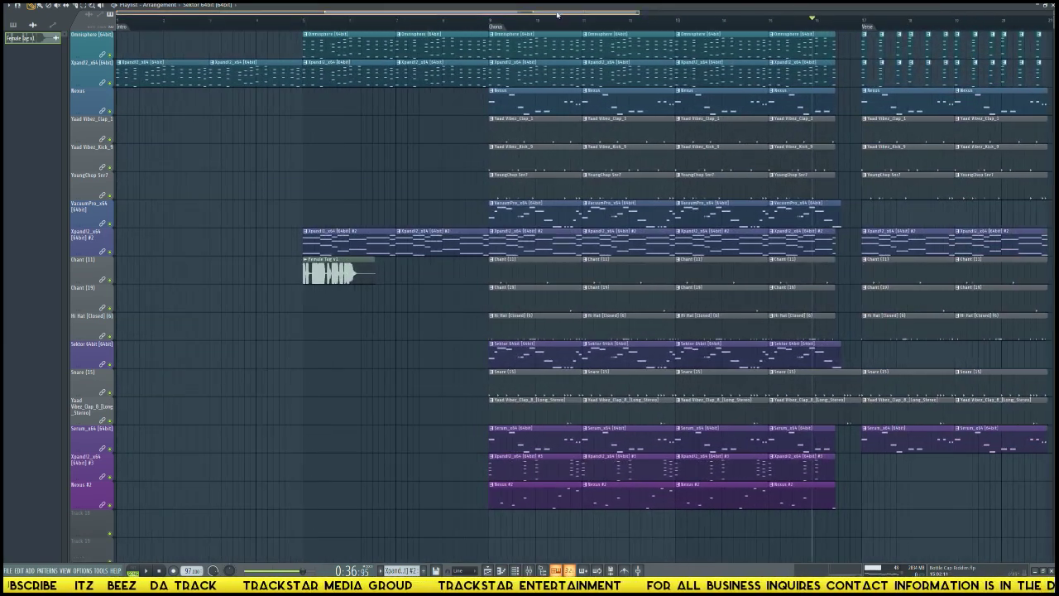
{"action": "left_click_drag", "start_coordinate": [556, 15], "coordinate": [801, 20]}
{"action": "scroll", "coordinate": [429, 28], "scroll_direction": "up", "scroll_amount": 3}
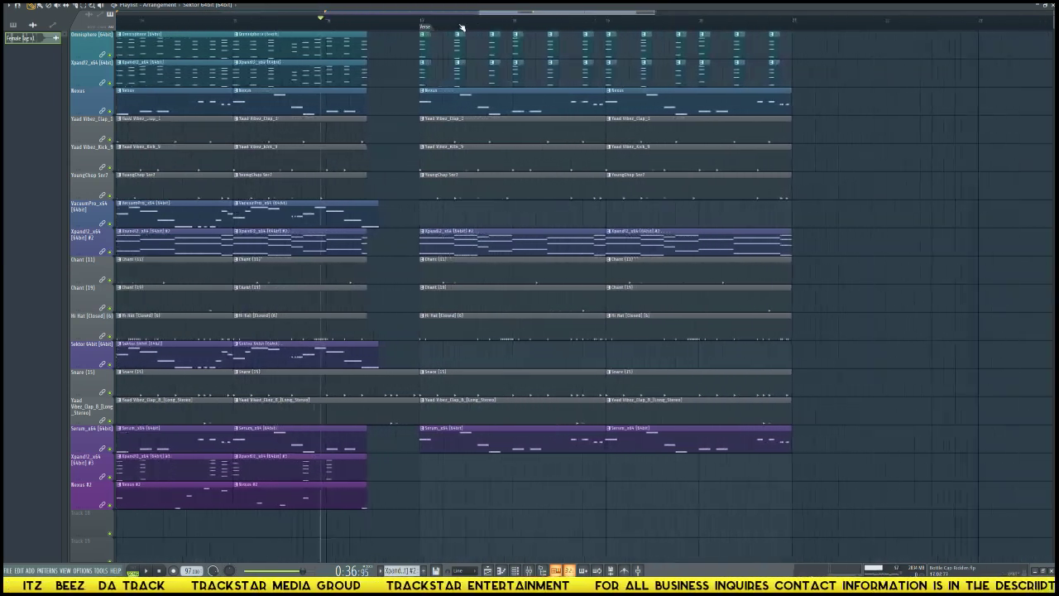
{"action": "scroll", "coordinate": [462, 28], "scroll_direction": "up", "scroll_amount": 2}
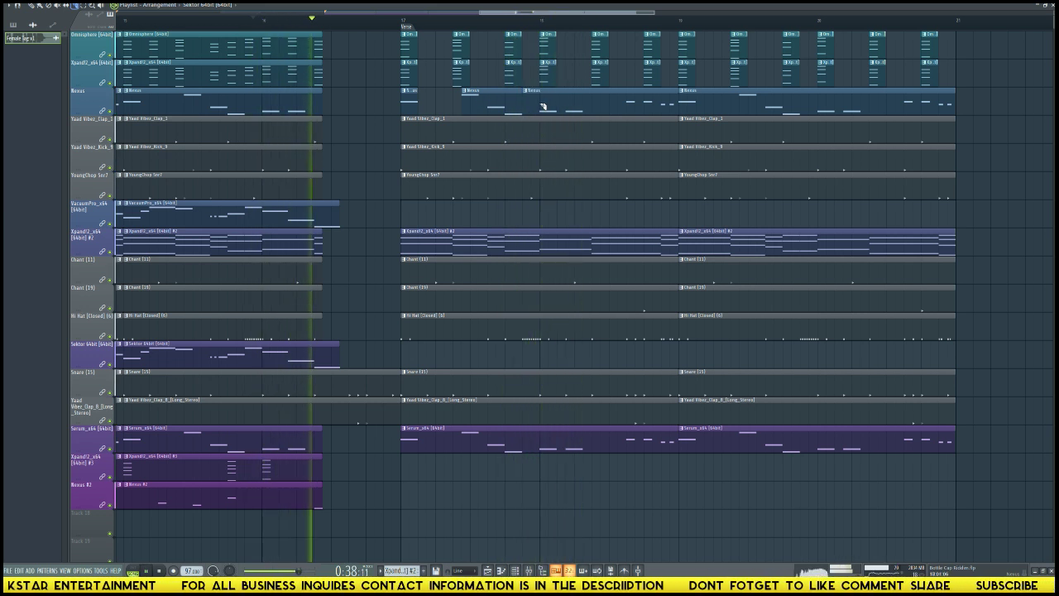
{"action": "left_click", "coordinate": [562, 104]}
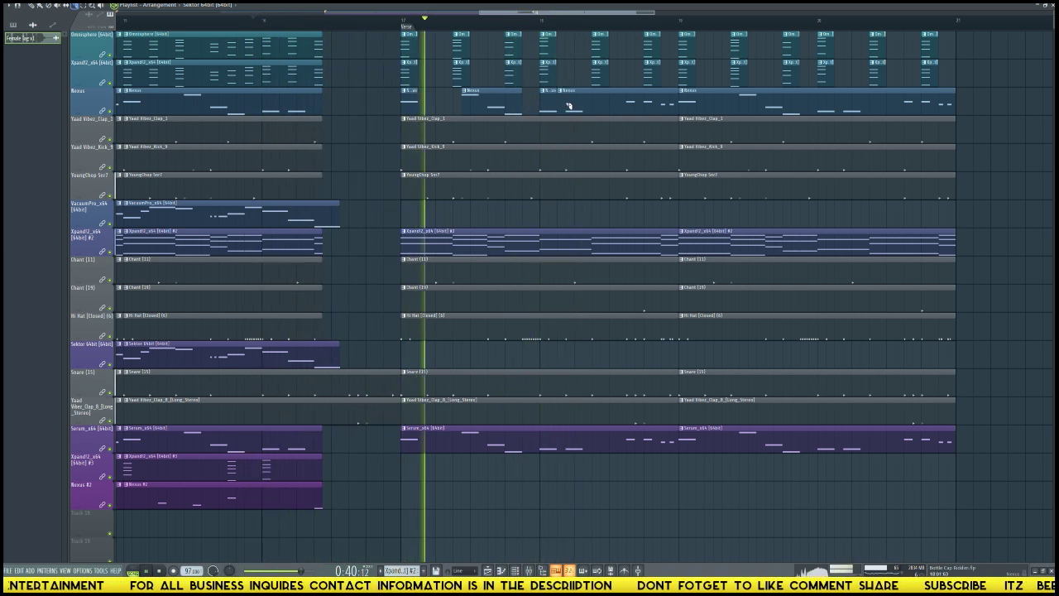
{"action": "left_click", "coordinate": [602, 104]}
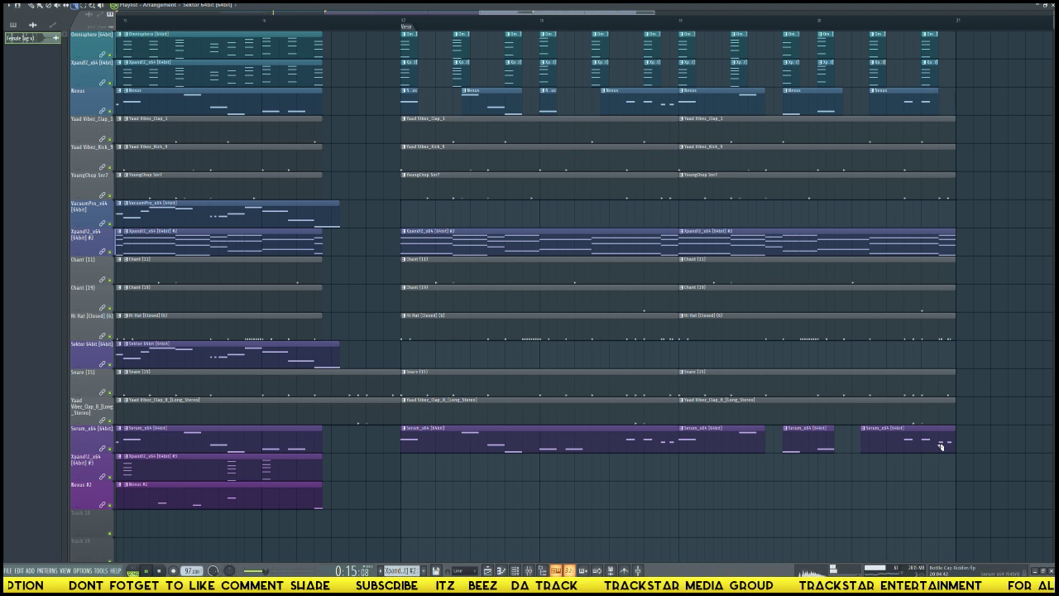
- Audition the chopped verse from bar 17 and check the project credits and working time
{"action": "left_click", "coordinate": [404, 23]}
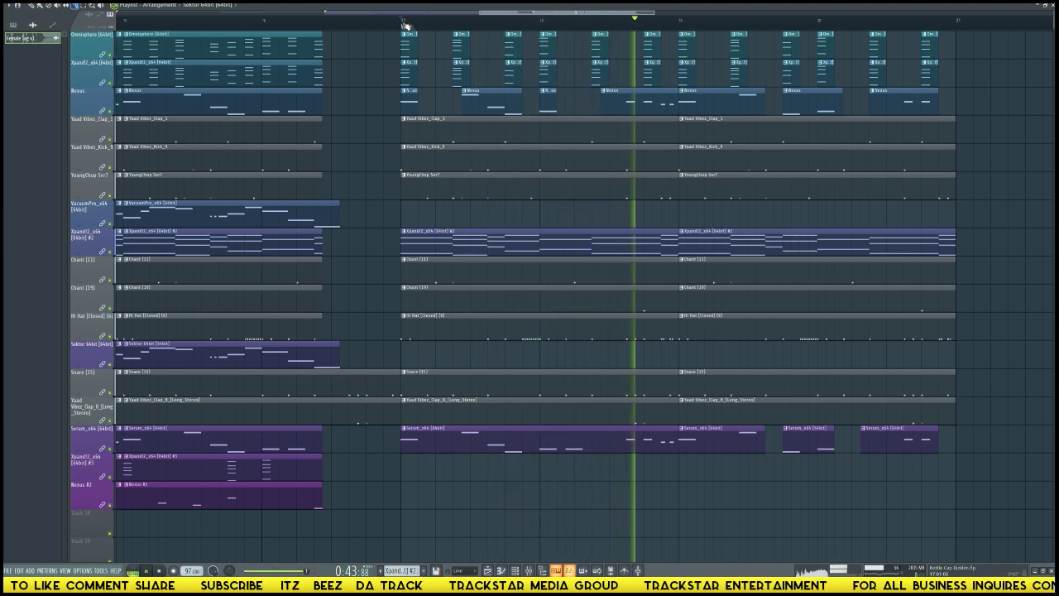
{"action": "key", "text": "space"}
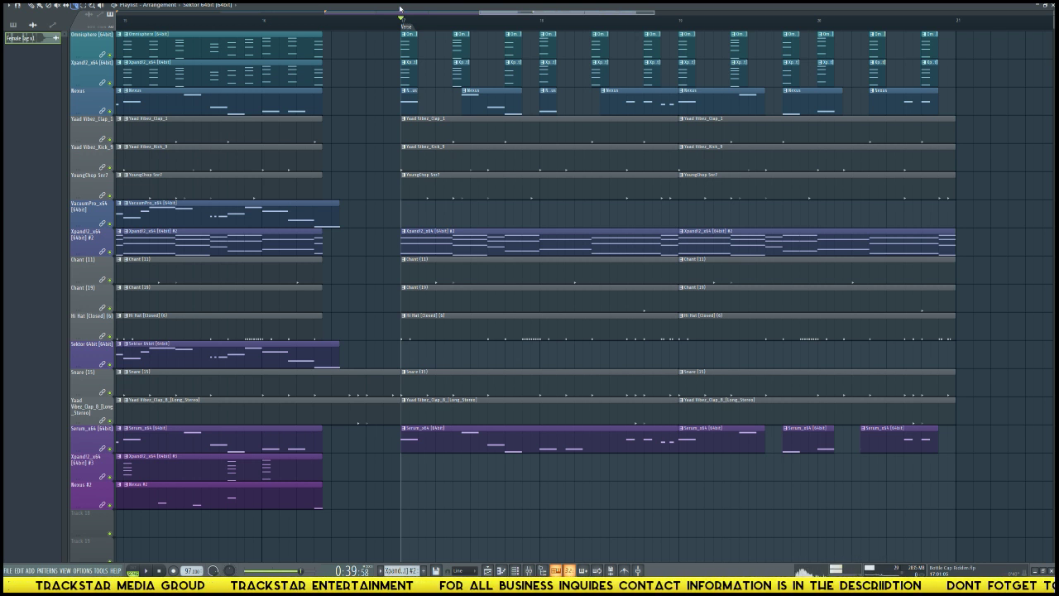
{"action": "key", "text": "F11"}
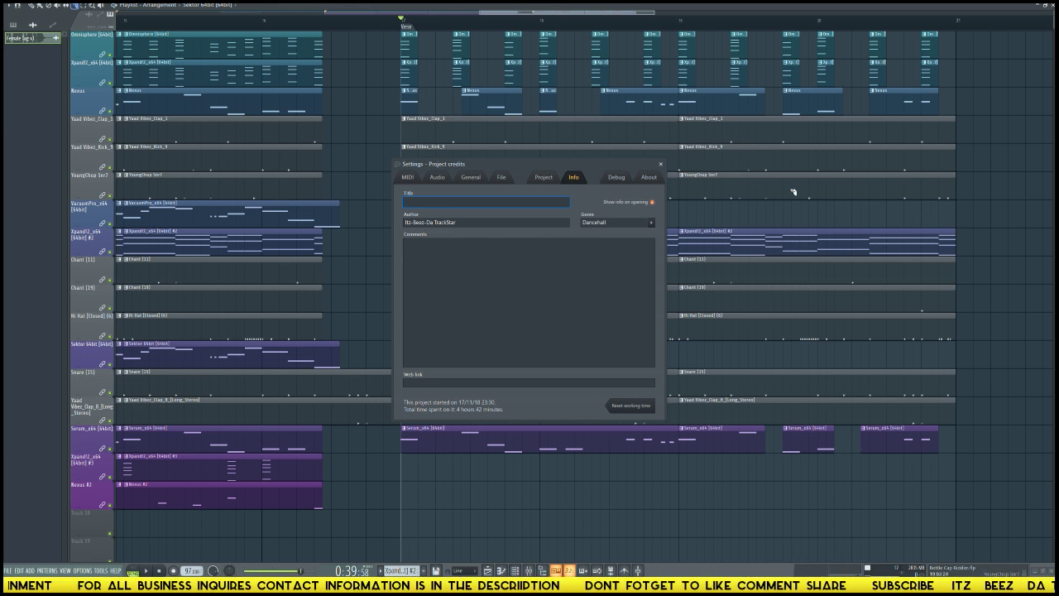
{"action": "left_click", "coordinate": [659, 165]}
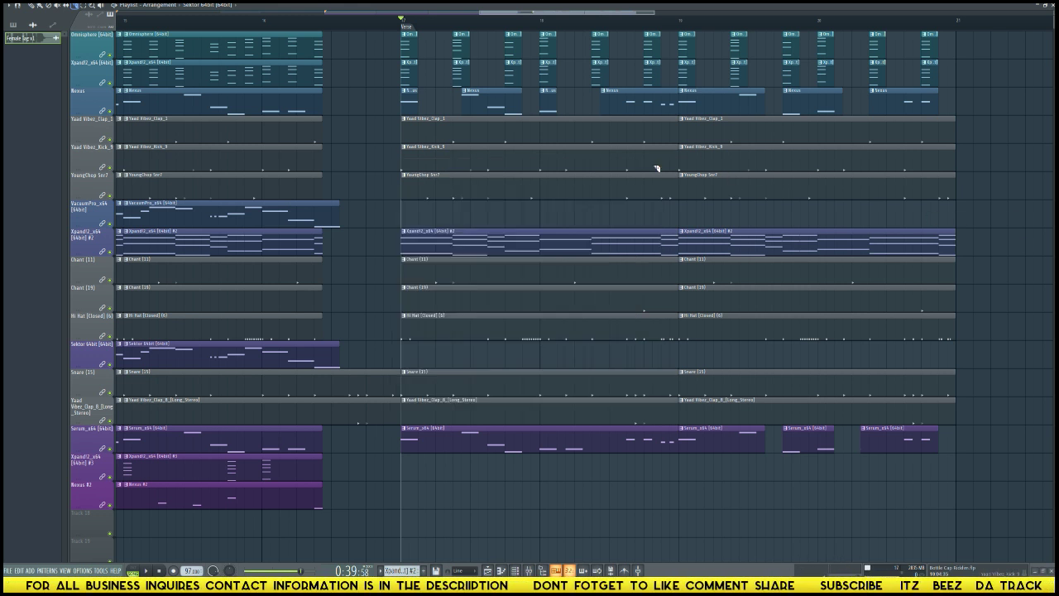
- Play the verse and cut a short gap into the Serum clip in bar 18
{"action": "key", "text": "space"}
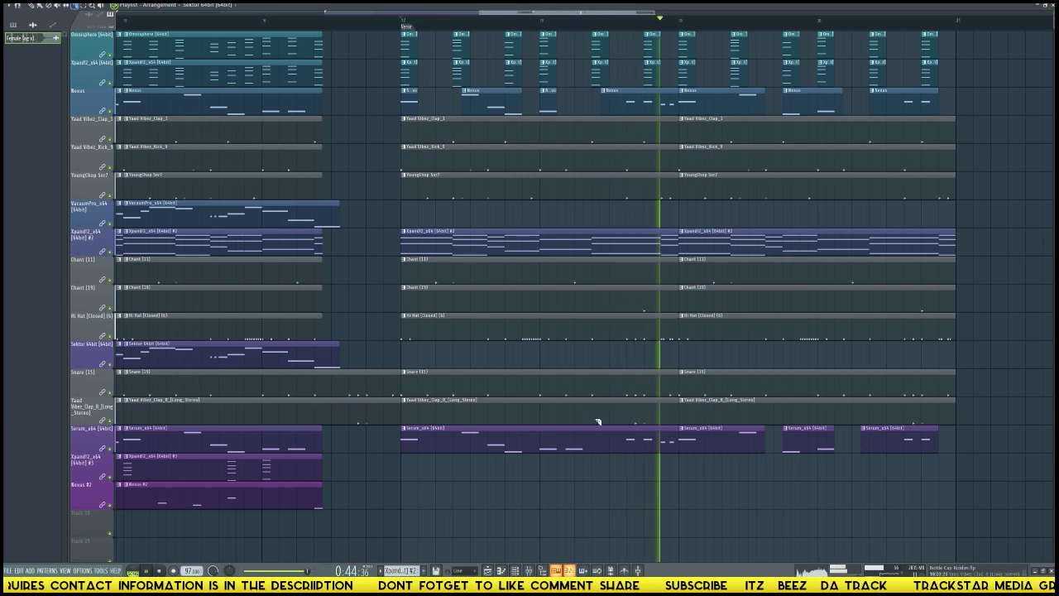
{"action": "left_click", "coordinate": [577, 445]}
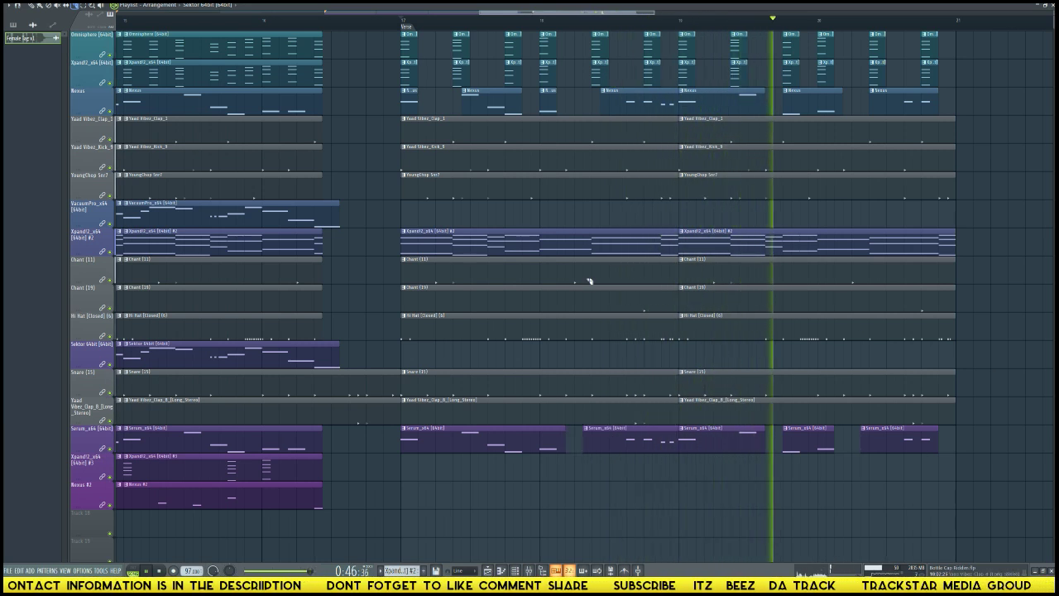
- Duplicate the whole four-bar chopped verse from bar 17 to bar 21 and clear the selection
{"action": "scroll", "coordinate": [634, 31], "scroll_direction": "down", "scroll_amount": 2}
{"action": "scroll", "coordinate": [635, 30], "scroll_direction": "down", "scroll_amount": 3}
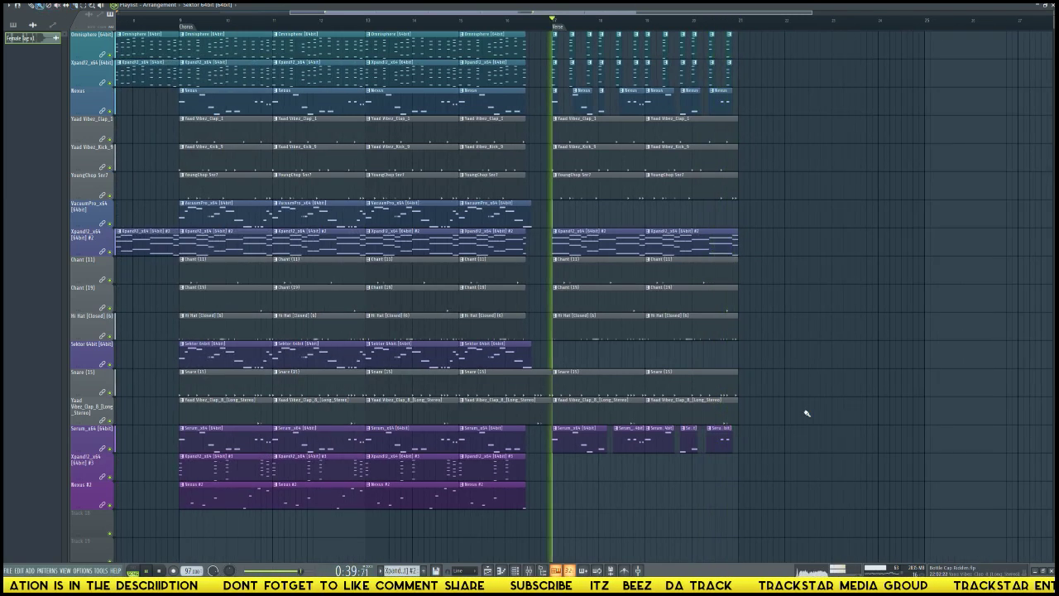
{"action": "mouse_move", "coordinate": [831, 480]}
{"action": "left_mouse_down"}
{"action": "mouse_move", "coordinate": [662, 229]}
{"action": "mouse_move", "coordinate": [545, 8]}
{"action": "mouse_move", "coordinate": [553, 31]}
{"action": "left_mouse_up"}
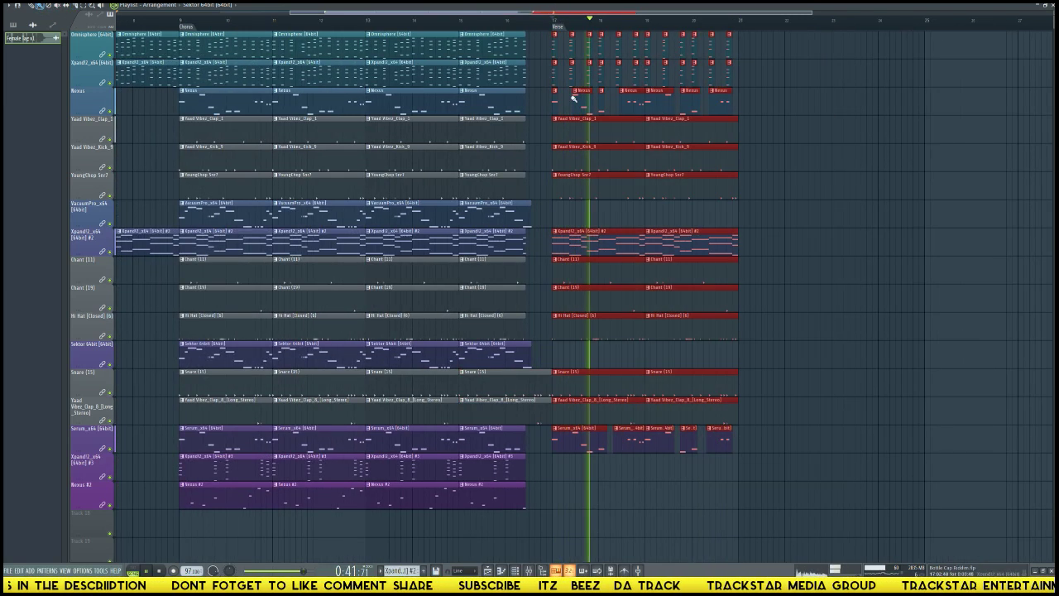
{"action": "left_click_drag", "start_coordinate": [553, 75], "coordinate": [740, 74], "text": "shift"}
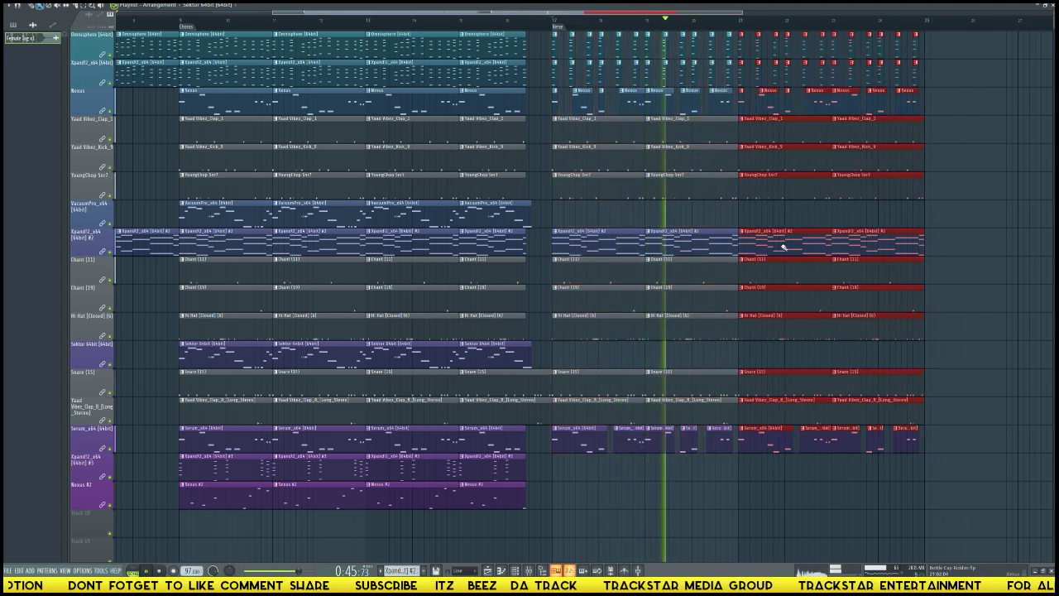
{"action": "left_click", "coordinate": [744, 485]}
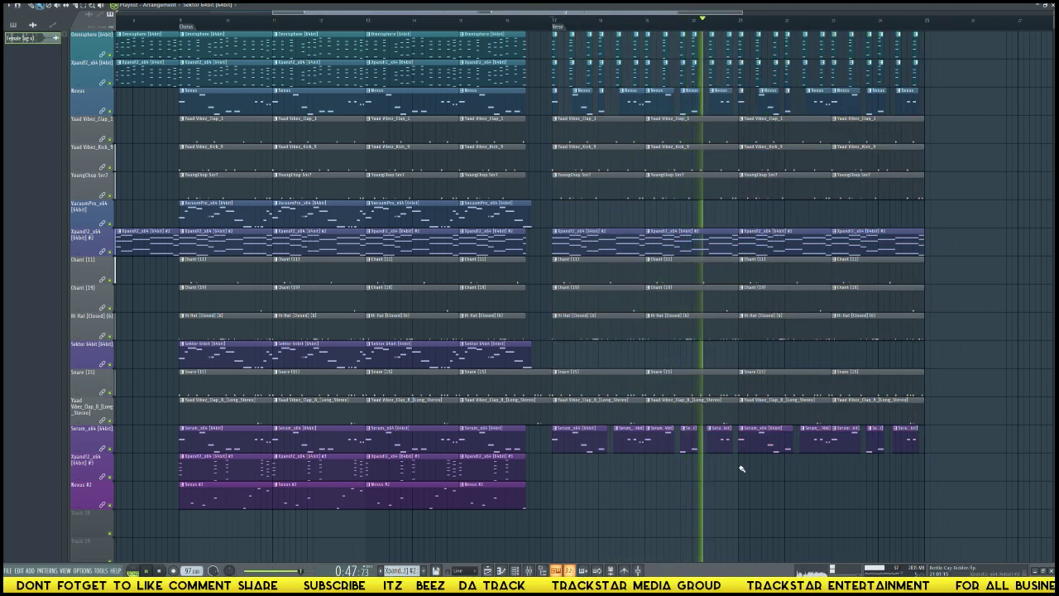
- Add Xpand!2 #3 clips at bars 21 and 23 in the second half of the verse
{"action": "left_click", "coordinate": [740, 464]}
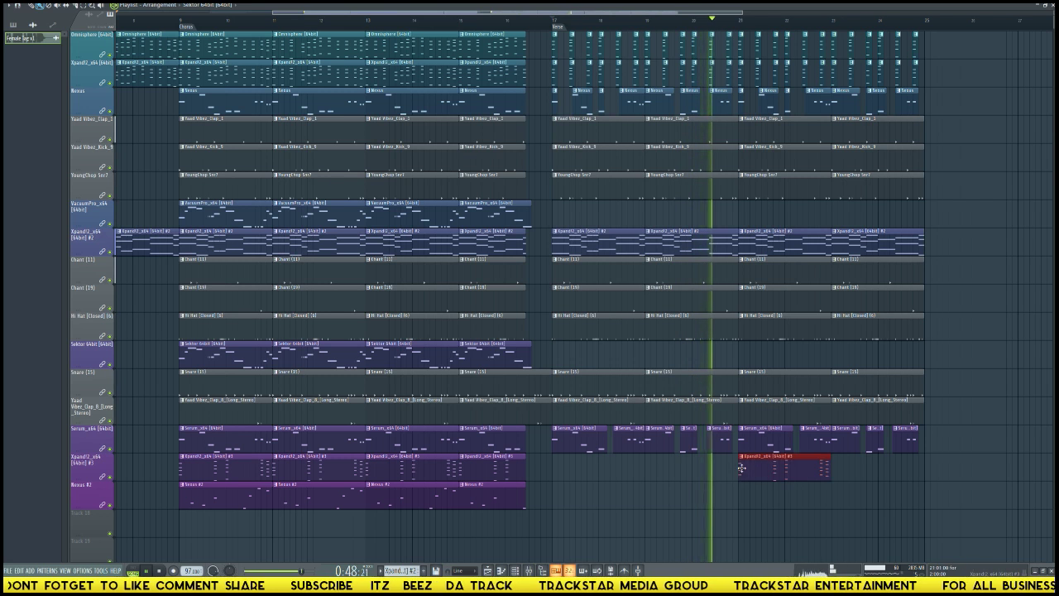
{"action": "left_click", "coordinate": [844, 471]}
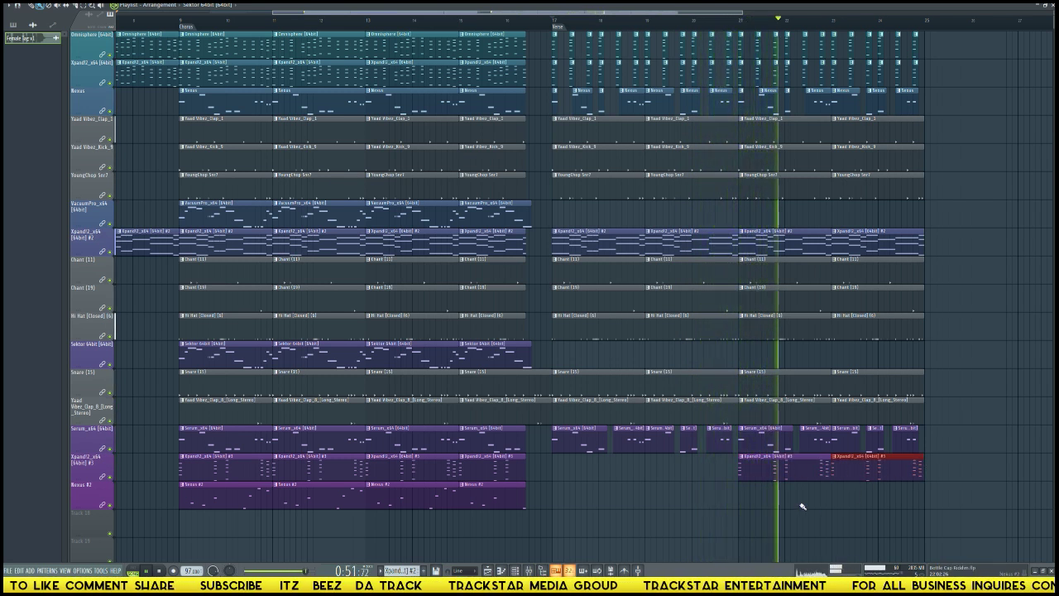
- Shorten the verse's closing drum, chant, Xpand!2 #2, Nexus and Serum clips to end one beat before bar 25
{"action": "scroll", "coordinate": [957, 28], "scroll_direction": "down", "scroll_amount": 3}
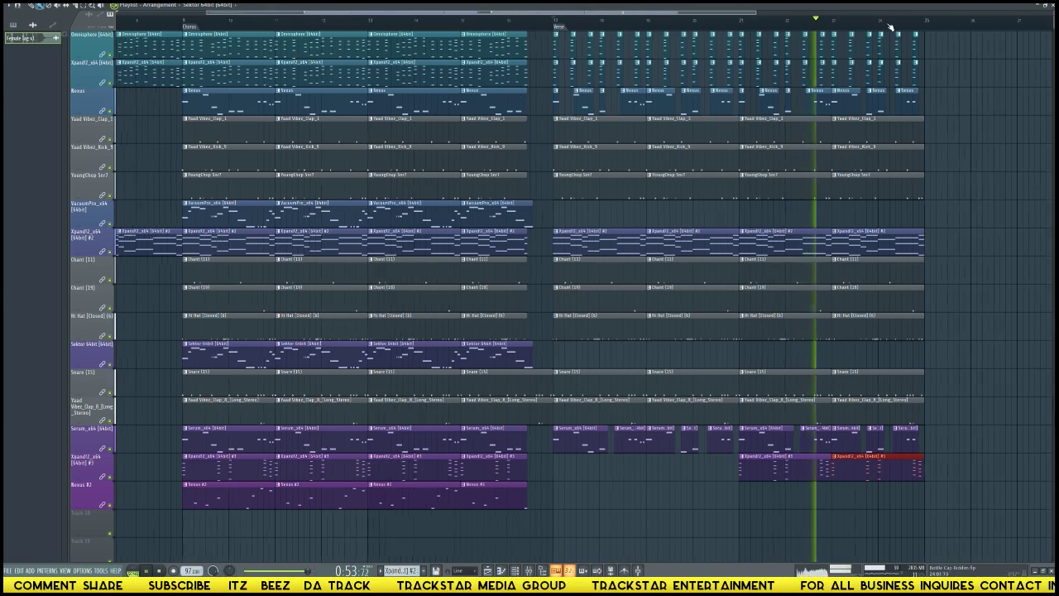
{"action": "scroll", "coordinate": [890, 27], "scroll_direction": "down", "scroll_amount": 1}
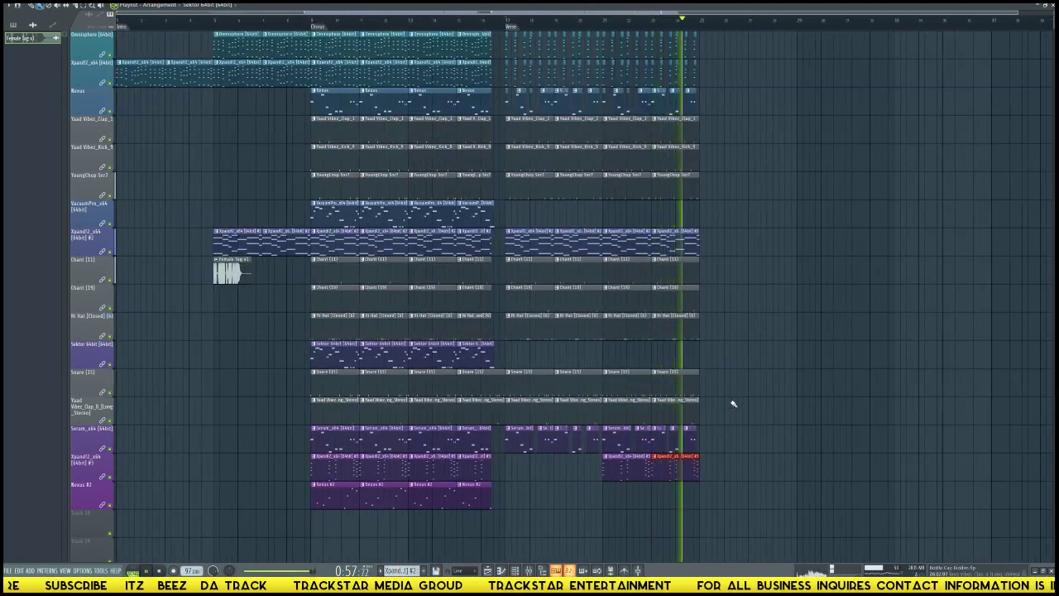
{"action": "left_click_drag", "start_coordinate": [718, 424], "coordinate": [700, 33]}
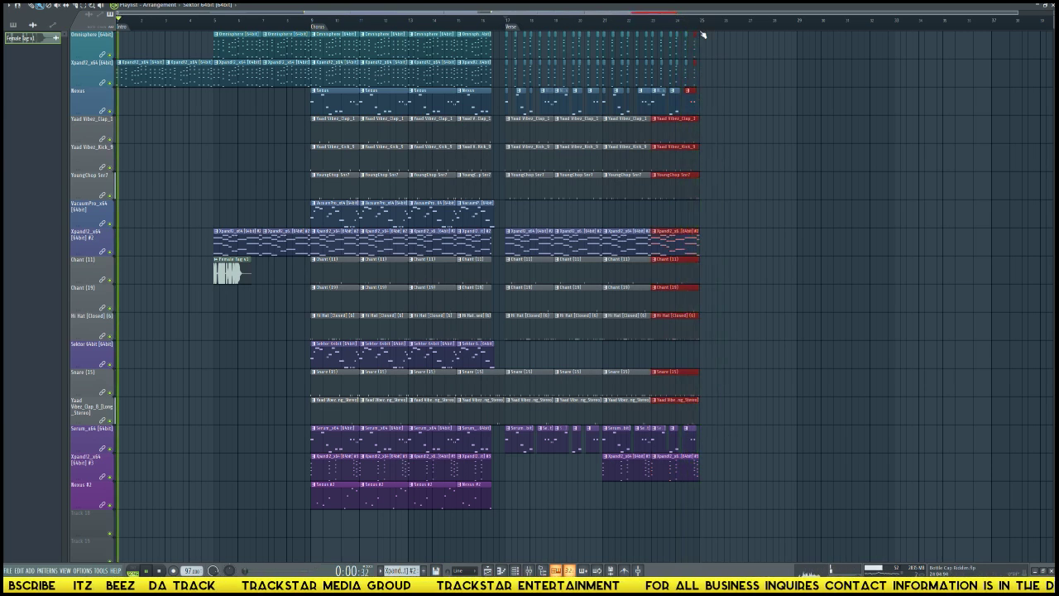
{"action": "scroll", "coordinate": [700, 28], "scroll_direction": "up", "scroll_amount": 4}
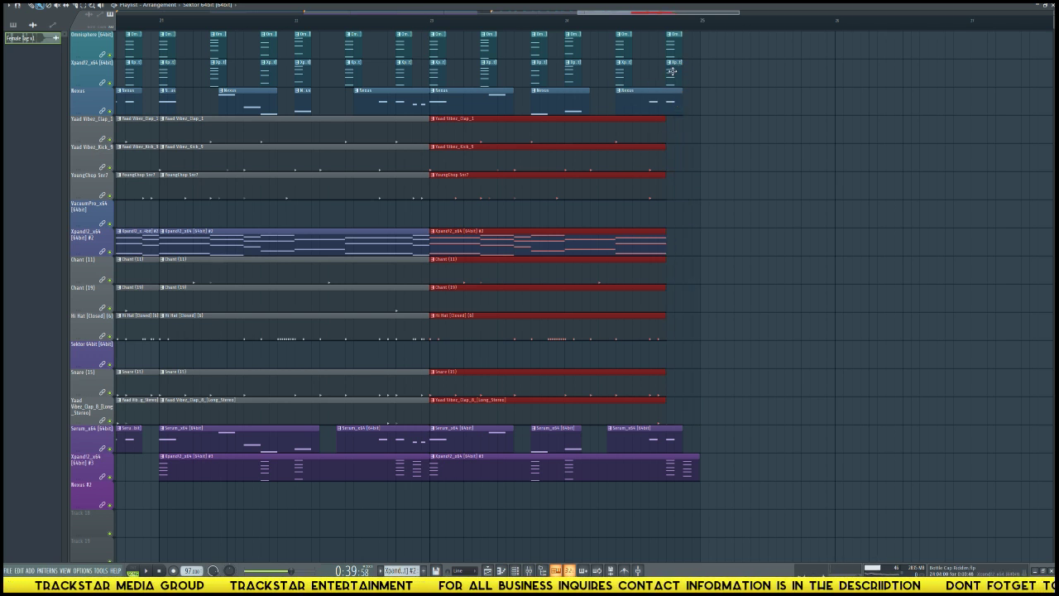
{"action": "left_click_drag", "start_coordinate": [680, 98], "coordinate": [664, 99]}
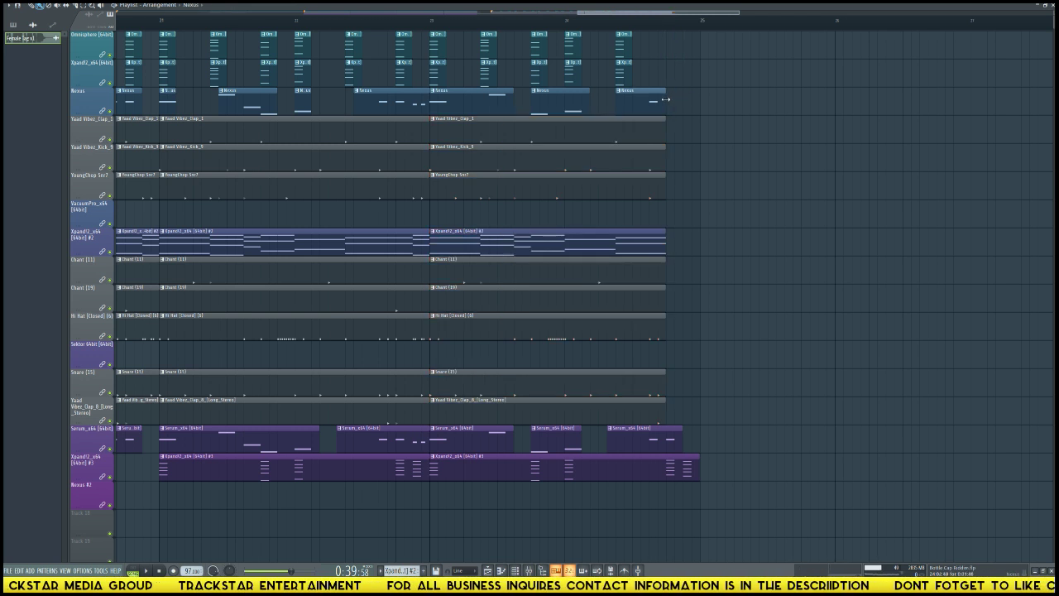
{"action": "key", "text": "ctrl+z"}
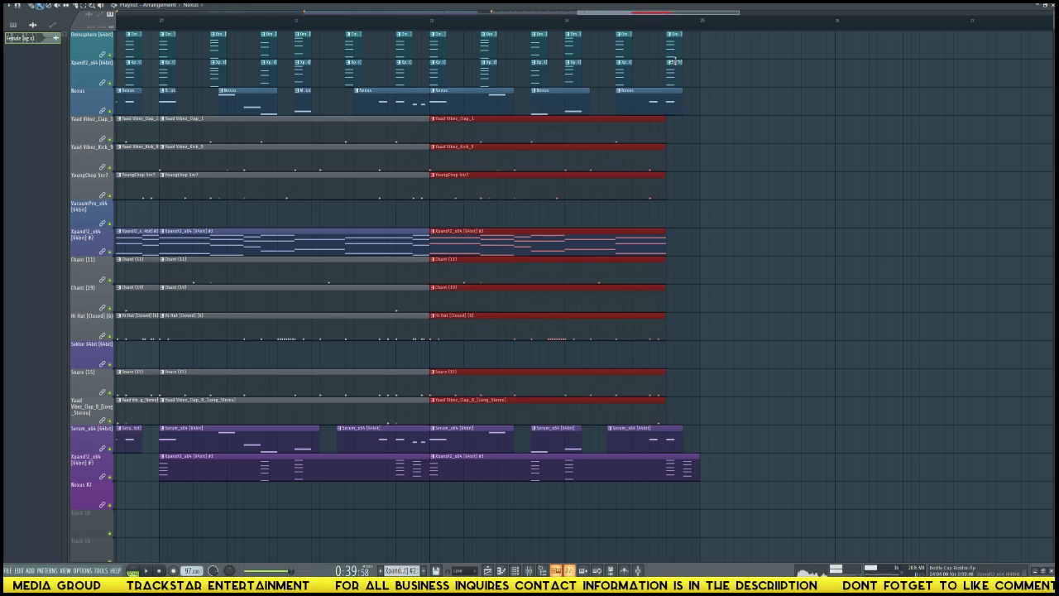
{"action": "left_click_drag", "start_coordinate": [680, 101], "coordinate": [674, 102]}
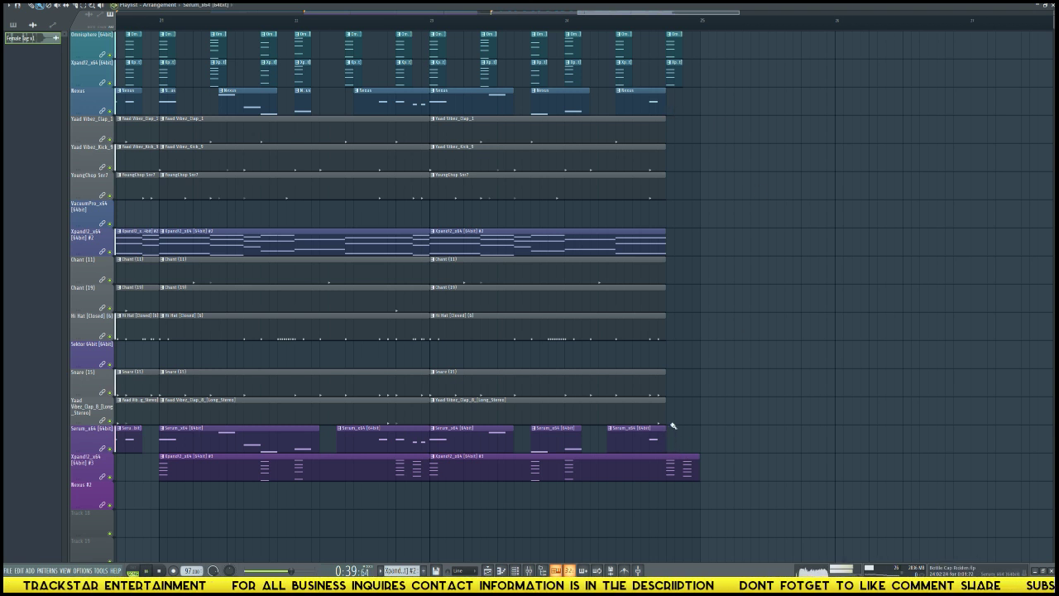
- Play the verse ending and delete the last Omnisphere and Xpand!2 slices in bar 24
{"action": "left_click", "coordinate": [631, 19]}
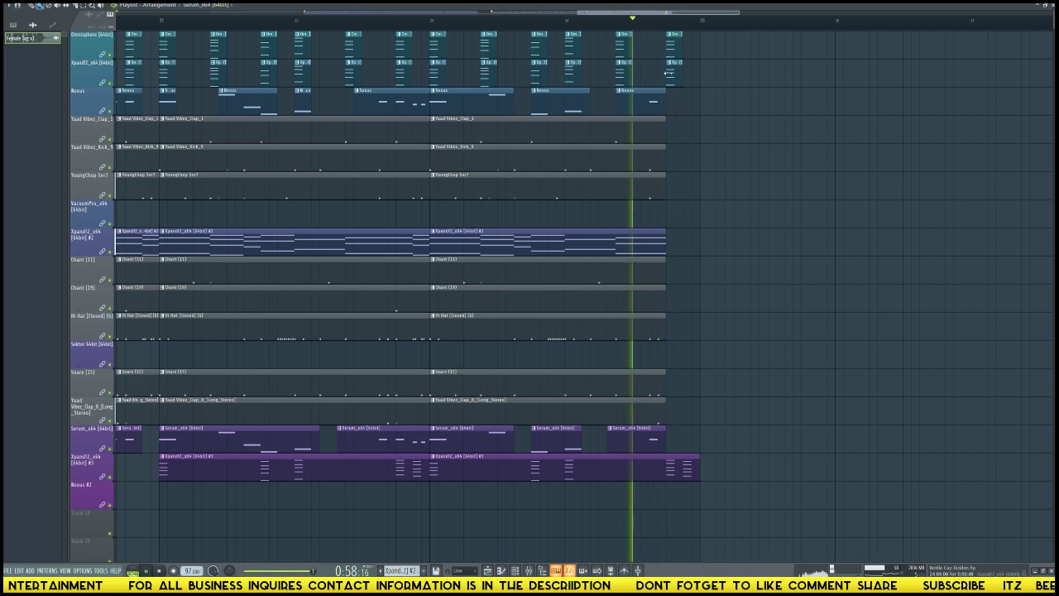
{"action": "right_click", "coordinate": [672, 66]}
{"action": "right_click", "coordinate": [673, 51]}
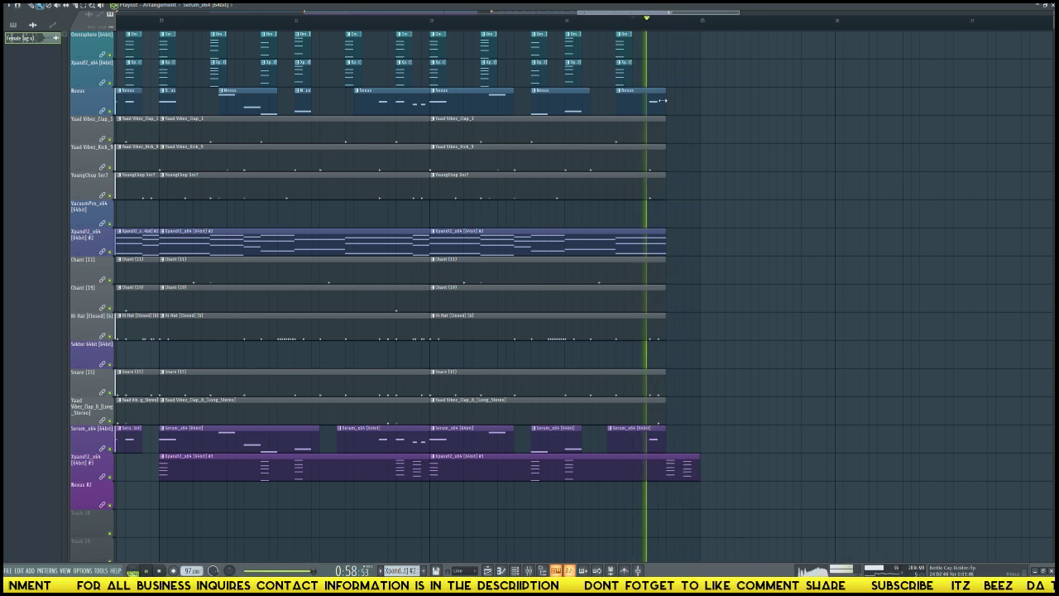
{"action": "key", "text": "space"}
- Trim the closing verse clips except Xpand!2 #3 to the middle of bar 24 and audition the ending
{"action": "left_click_drag", "start_coordinate": [678, 451], "coordinate": [661, 106]}
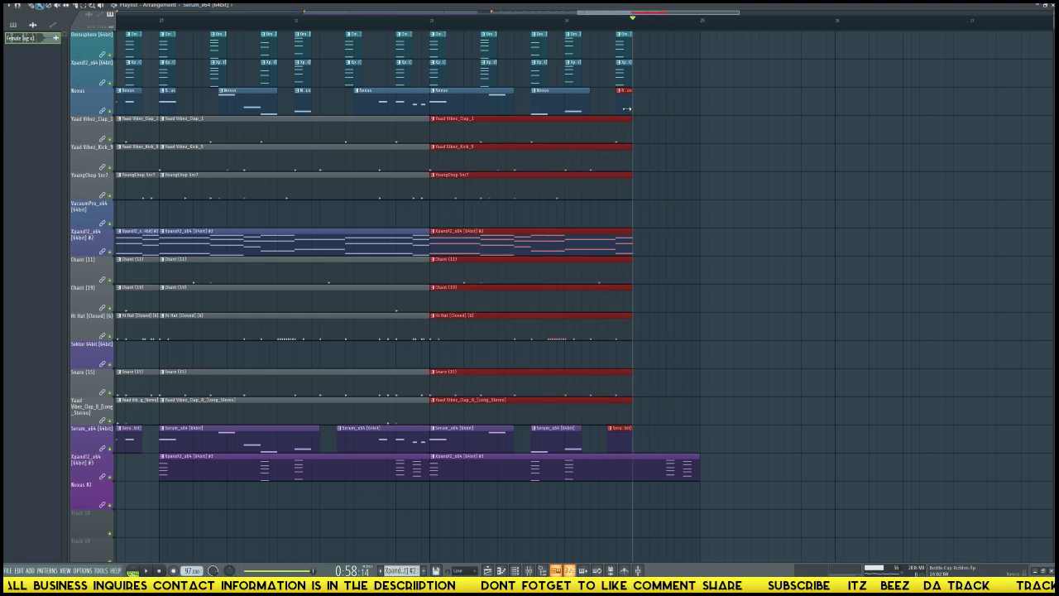
{"action": "left_click", "coordinate": [578, 26]}
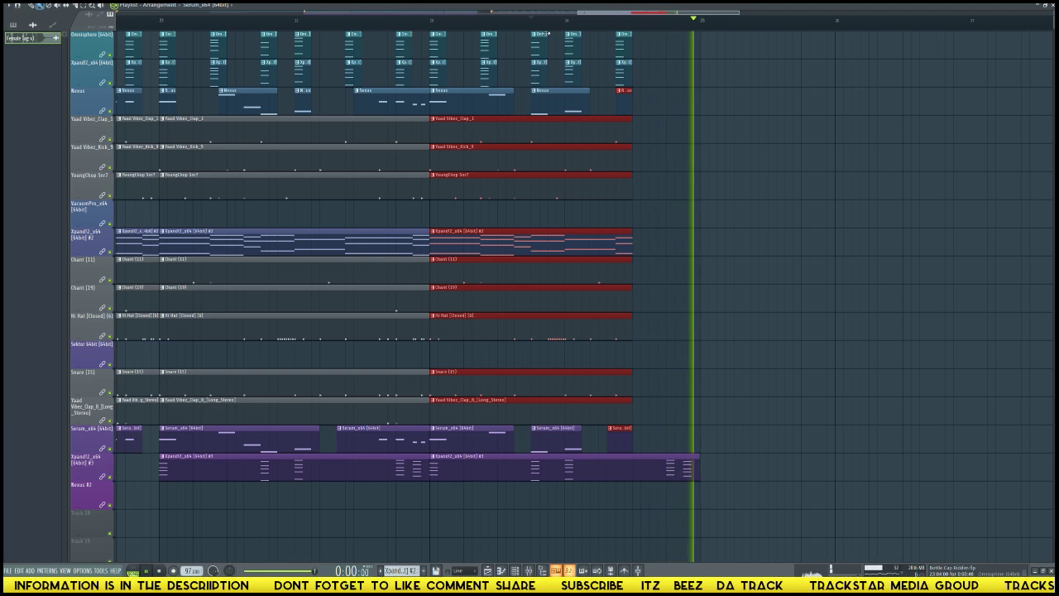
- Place a loop at the Chorus marker in bar 9 and play the arrangement from there
{"action": "scroll", "coordinate": [556, 42], "scroll_direction": "down", "scroll_amount": 2}
{"action": "scroll", "coordinate": [556, 42], "scroll_direction": "down", "scroll_amount": 3}
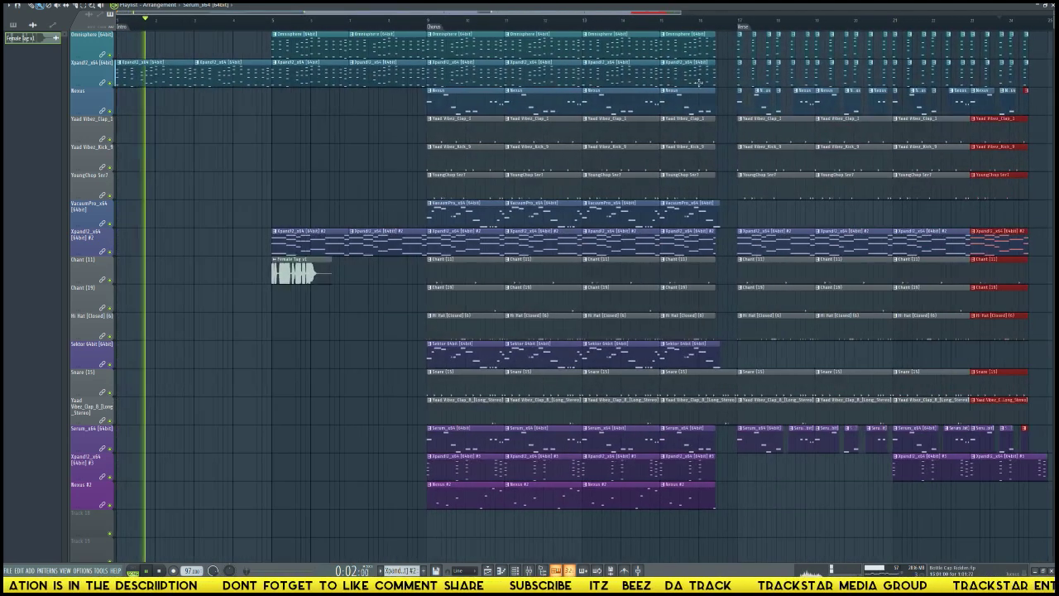
{"action": "scroll", "coordinate": [602, 32], "scroll_direction": "down", "scroll_amount": 1}
{"action": "scroll", "coordinate": [599, 32], "scroll_direction": "down", "scroll_amount": 1}
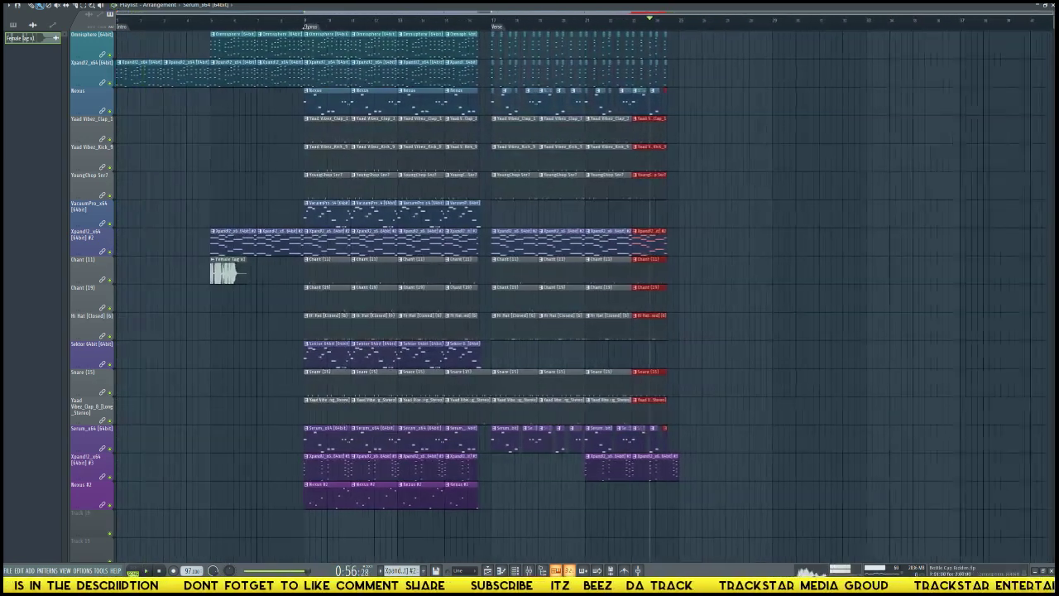
{"action": "right_click", "coordinate": [312, 29]}
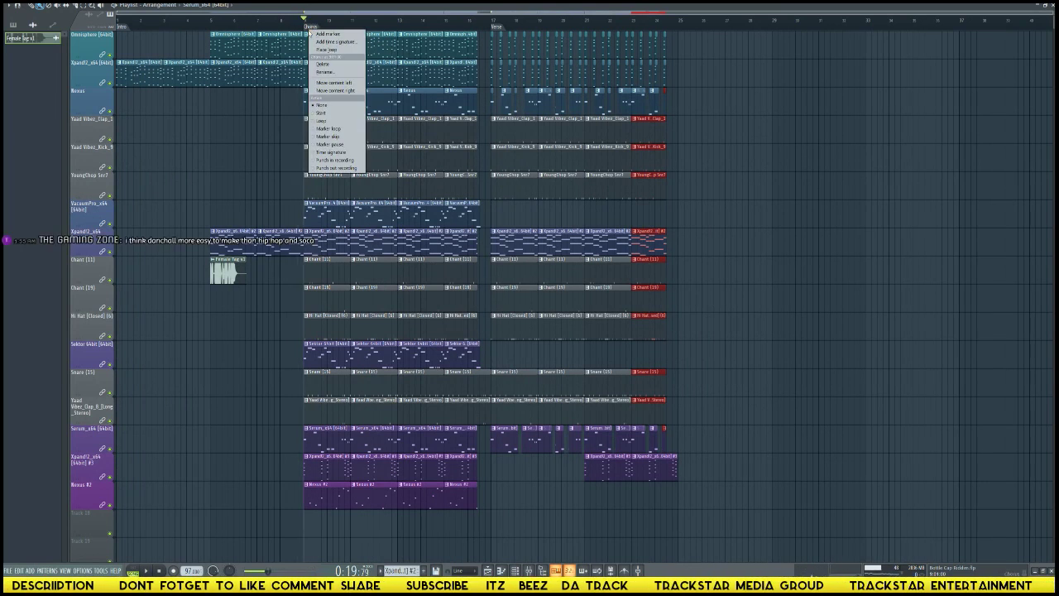
{"action": "left_click", "coordinate": [320, 50]}
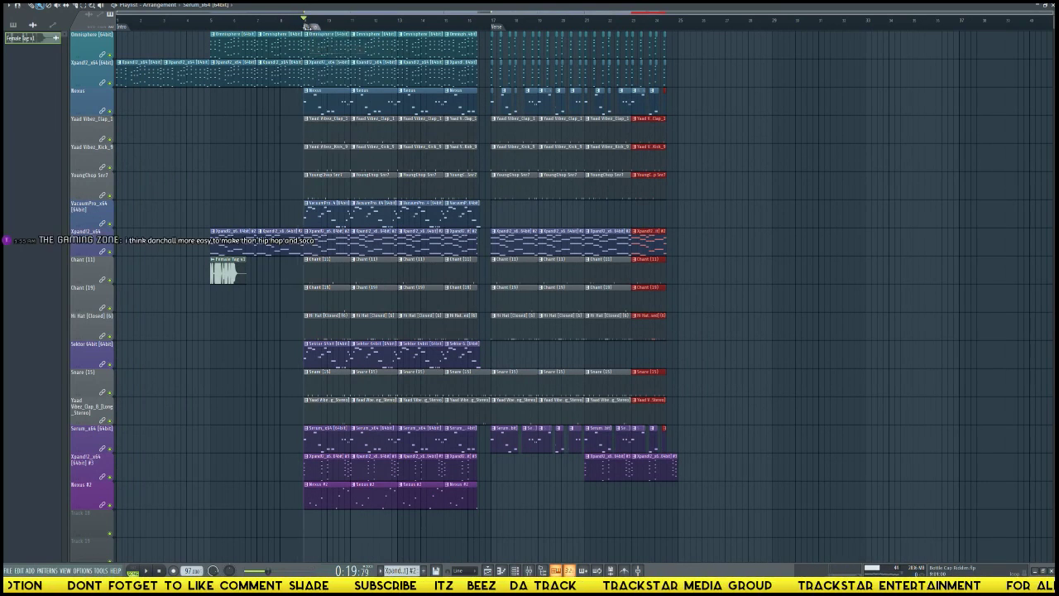
{"action": "key", "text": "space"}
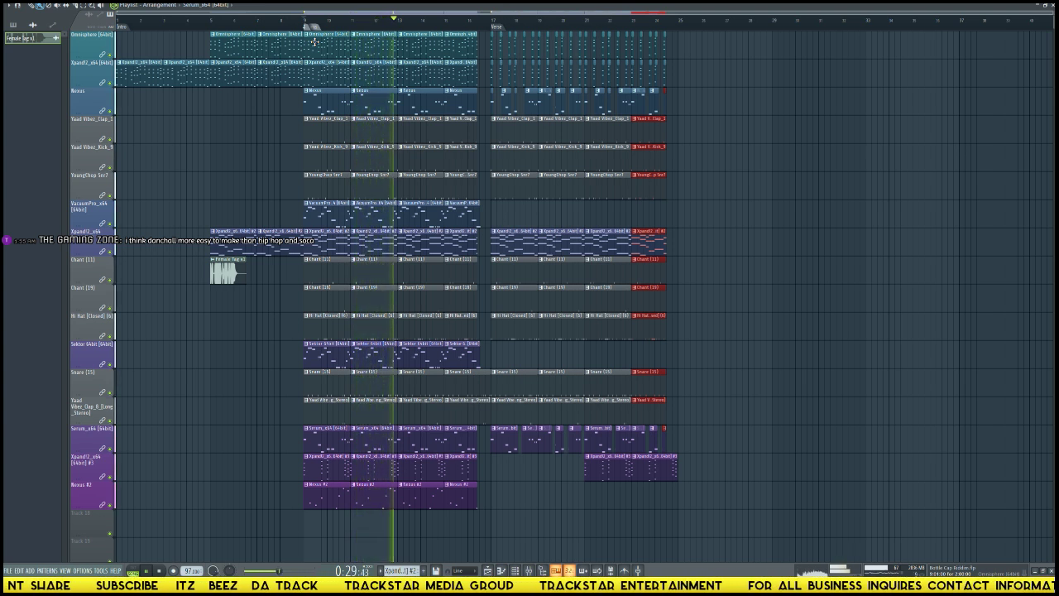
- Copy the Female Tag audio clip from bar 5 to the empty Track 18 at the verse start, bar 17
{"action": "key", "text": "KP_Add"}
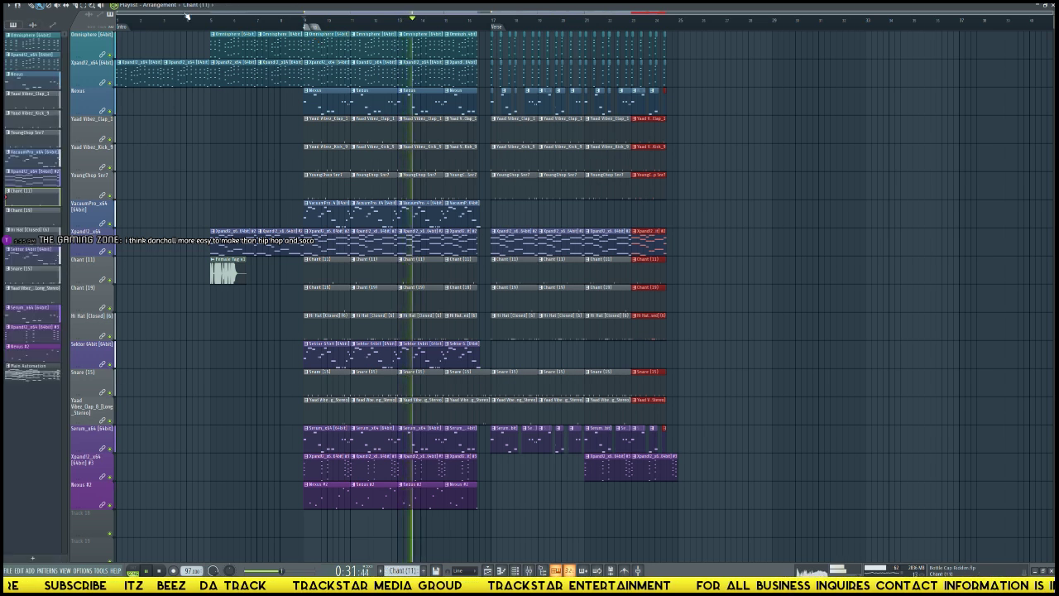
{"action": "left_click_drag", "start_coordinate": [238, 285], "coordinate": [515, 524]}
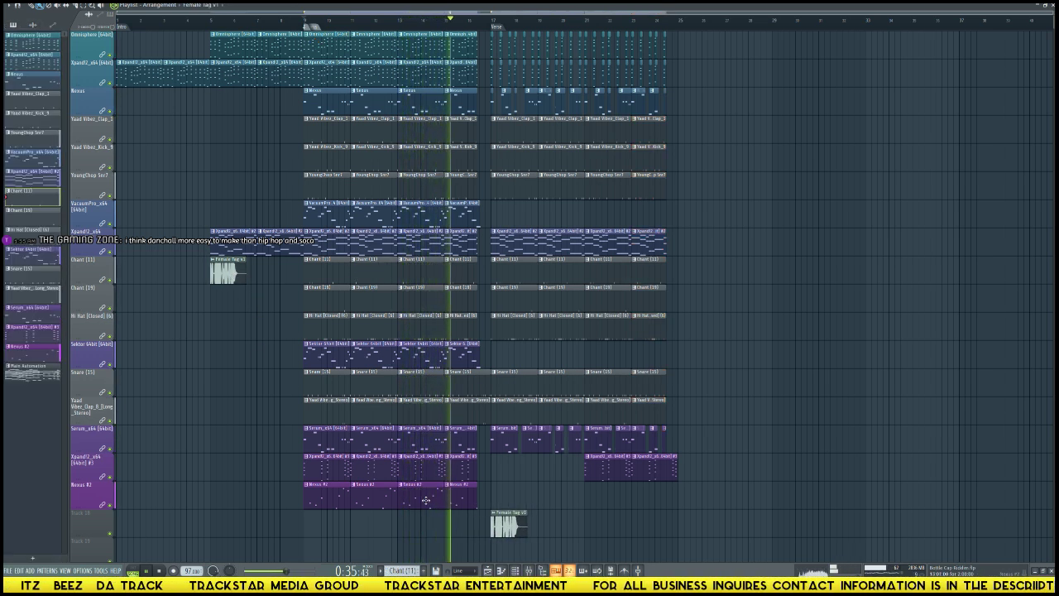
- Add the Female Tag v1 audio clip to Track 18, move it to bar 5, and delete the old tag clip from the Chant (11) track
{"action": "left_click", "coordinate": [34, 26]}
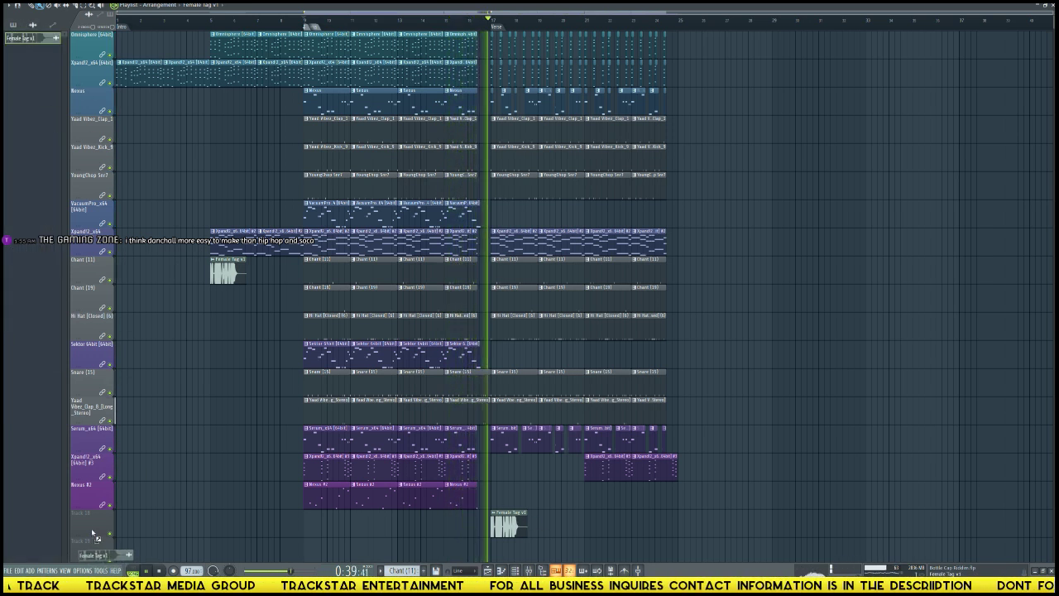
{"action": "left_click_drag", "start_coordinate": [29, 39], "coordinate": [126, 523]}
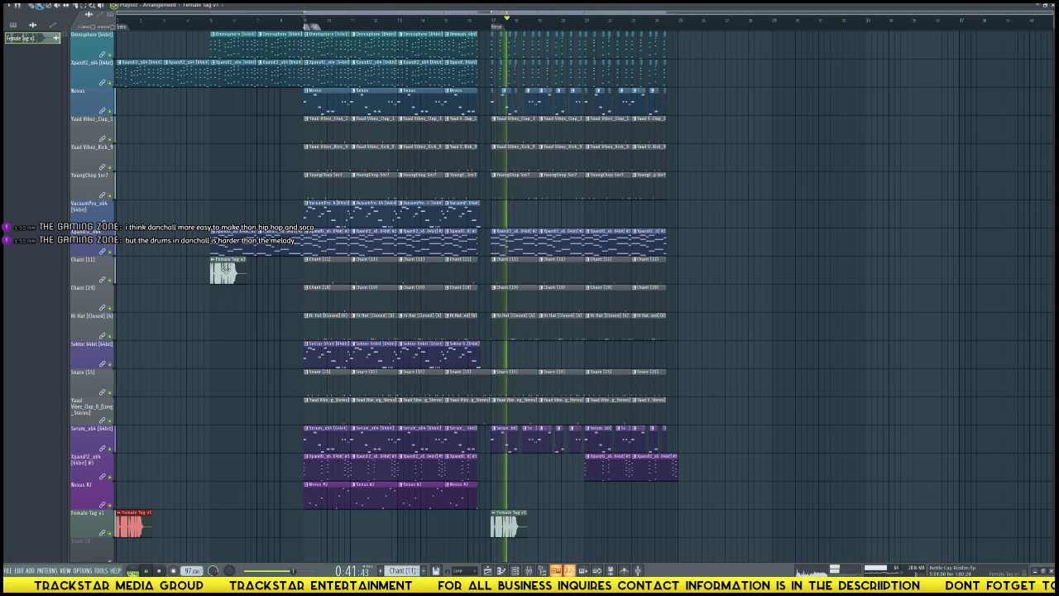
{"action": "left_click_drag", "start_coordinate": [132, 525], "coordinate": [227, 525]}
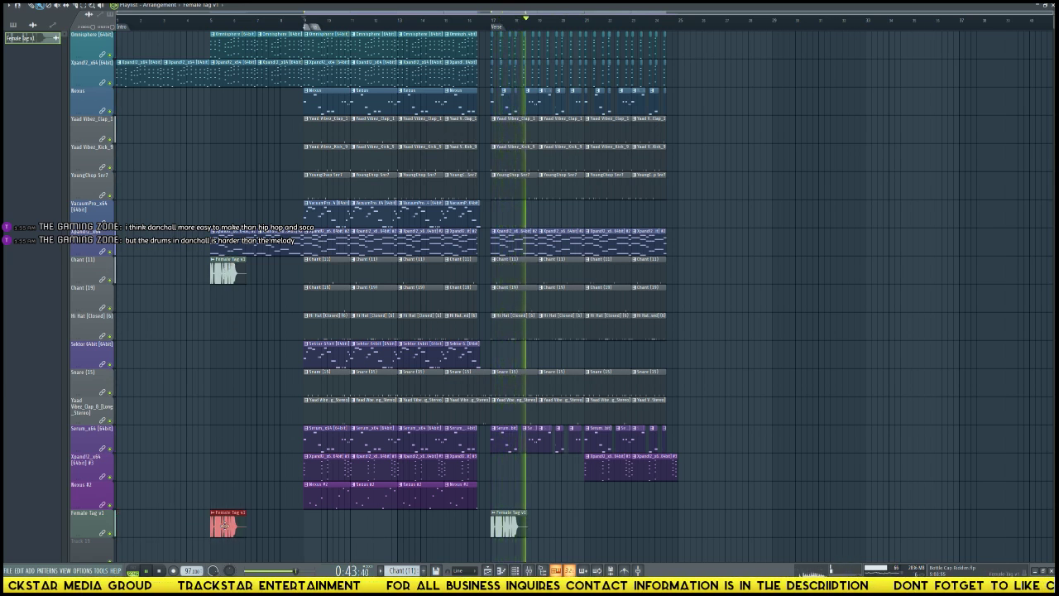
{"action": "right_click", "coordinate": [231, 276]}
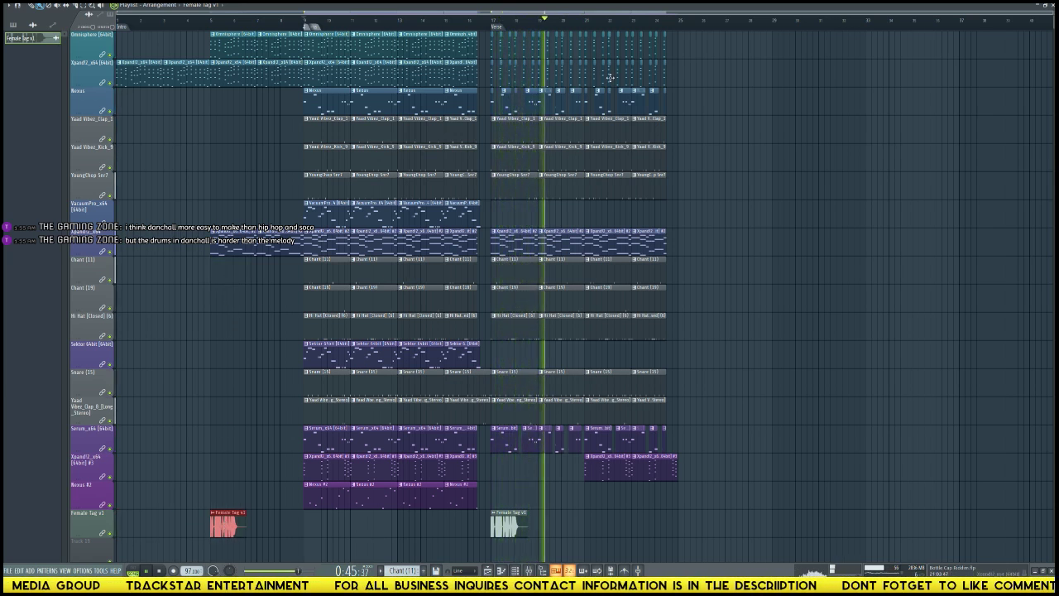
- Delete the four Snare (15) clips across the verse, bars 17 to 24
{"action": "scroll", "coordinate": [662, 25], "scroll_direction": "up", "scroll_amount": 5}
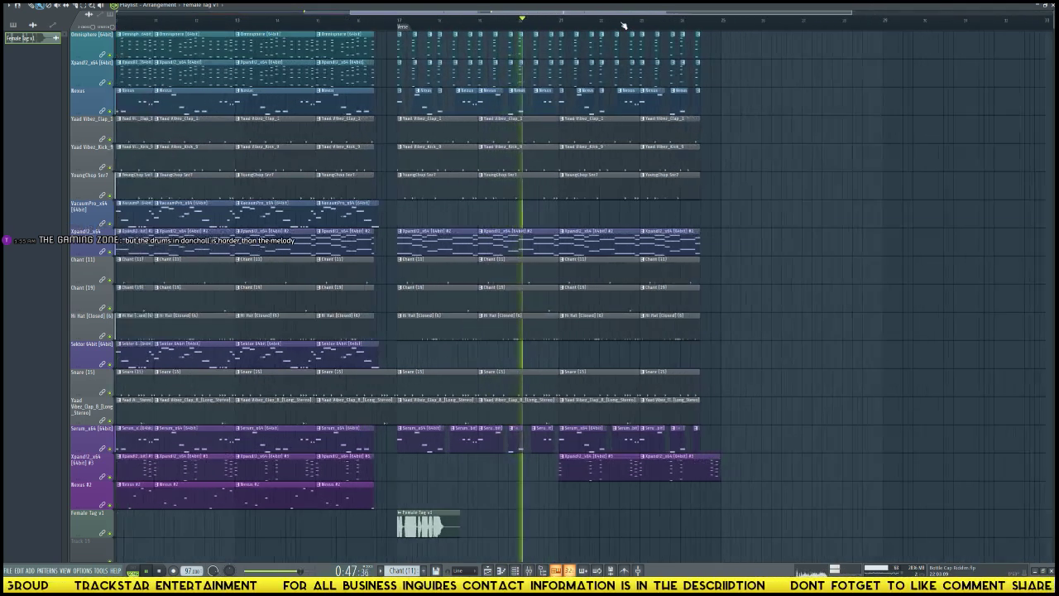
{"action": "right_click", "coordinate": [571, 389]}
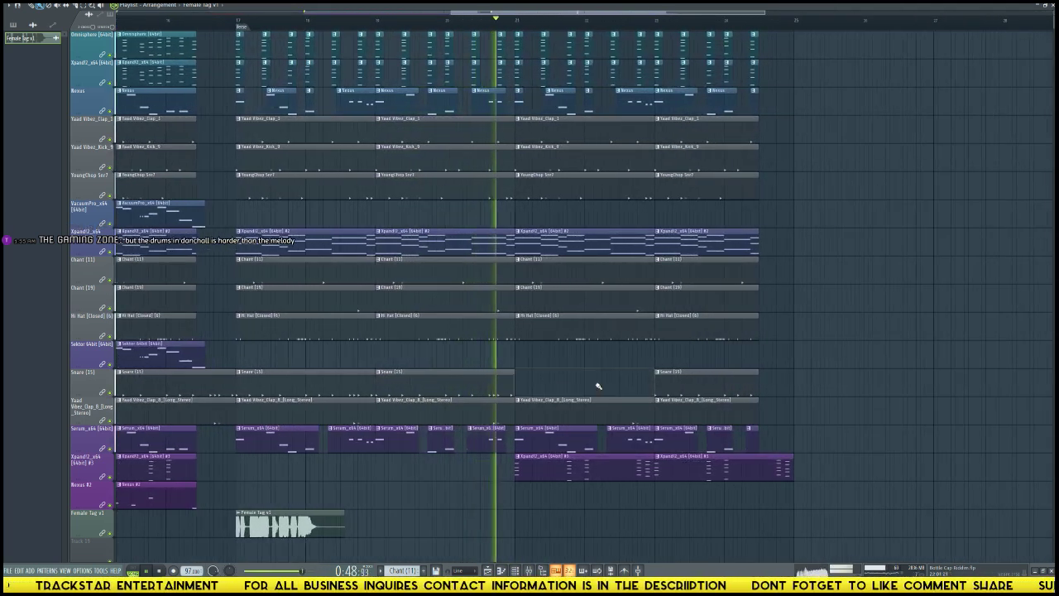
{"action": "right_click", "coordinate": [700, 386]}
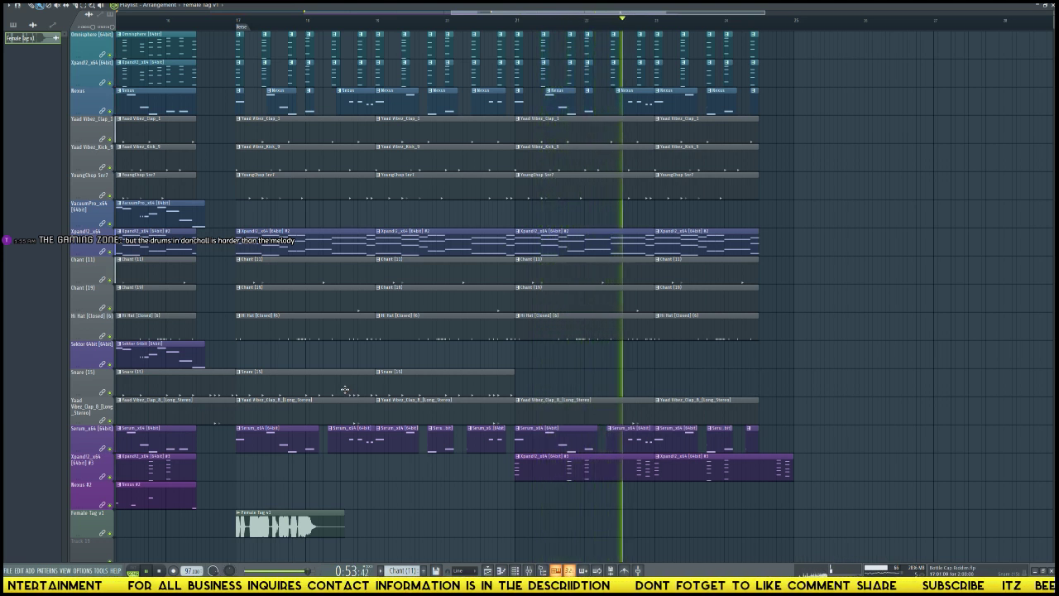
{"action": "right_click", "coordinate": [306, 383]}
{"action": "right_click", "coordinate": [451, 382]}
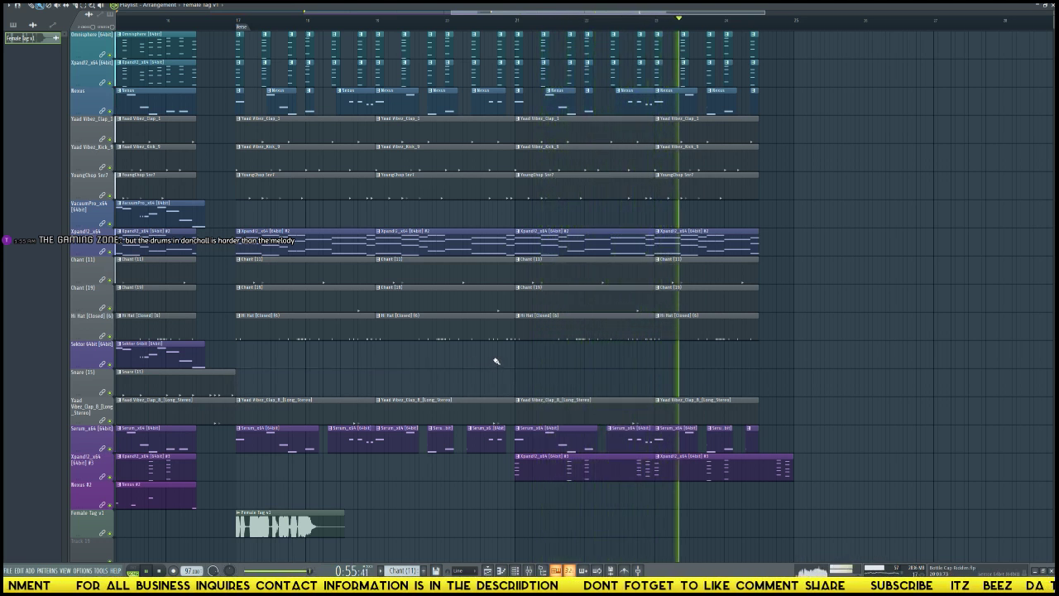
{"action": "scroll", "coordinate": [513, 30], "scroll_direction": "down", "scroll_amount": 1}
{"action": "scroll", "coordinate": [513, 30], "scroll_direction": "down", "scroll_amount": 2}
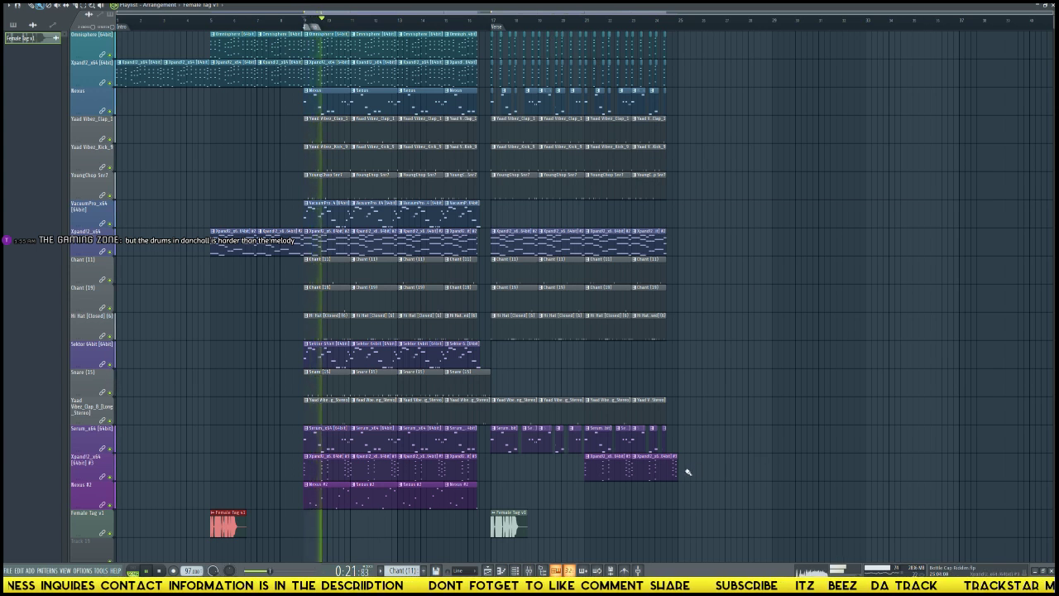
- Stop playback, clear the clip selection and reduce the playlist track heights so all tracks fit
{"action": "key", "text": "space"}
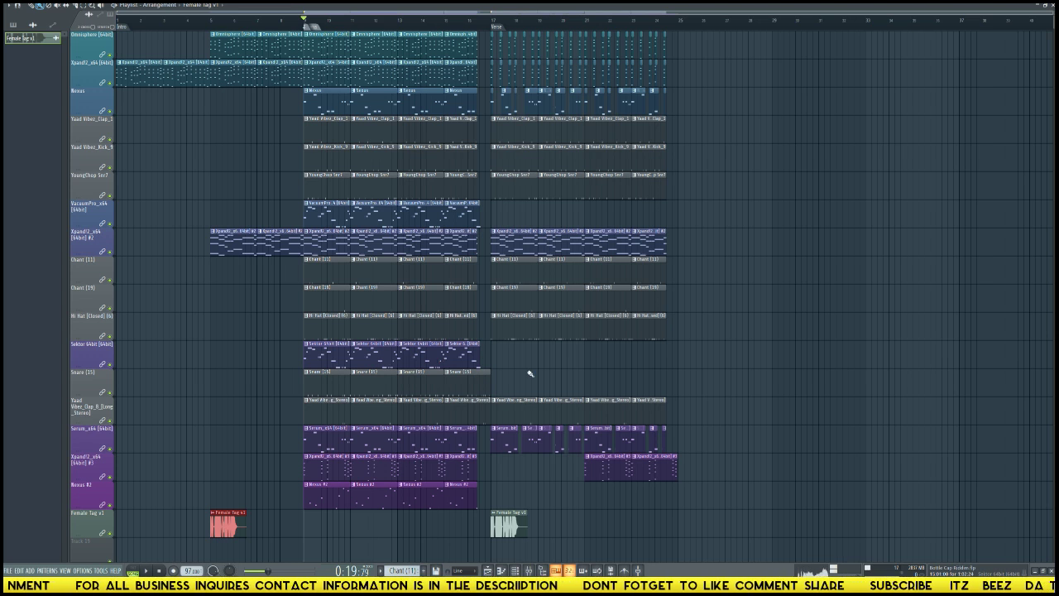
{"action": "left_click", "coordinate": [715, 348], "text": "ctrl"}
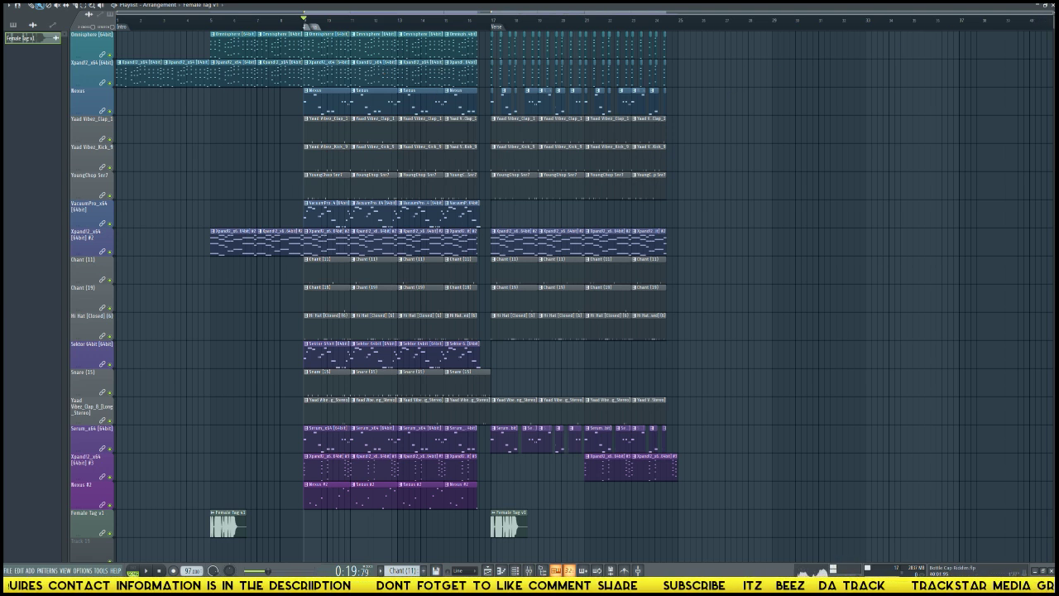
{"action": "left_click_drag", "start_coordinate": [1049, 15], "coordinate": [1050, 25]}
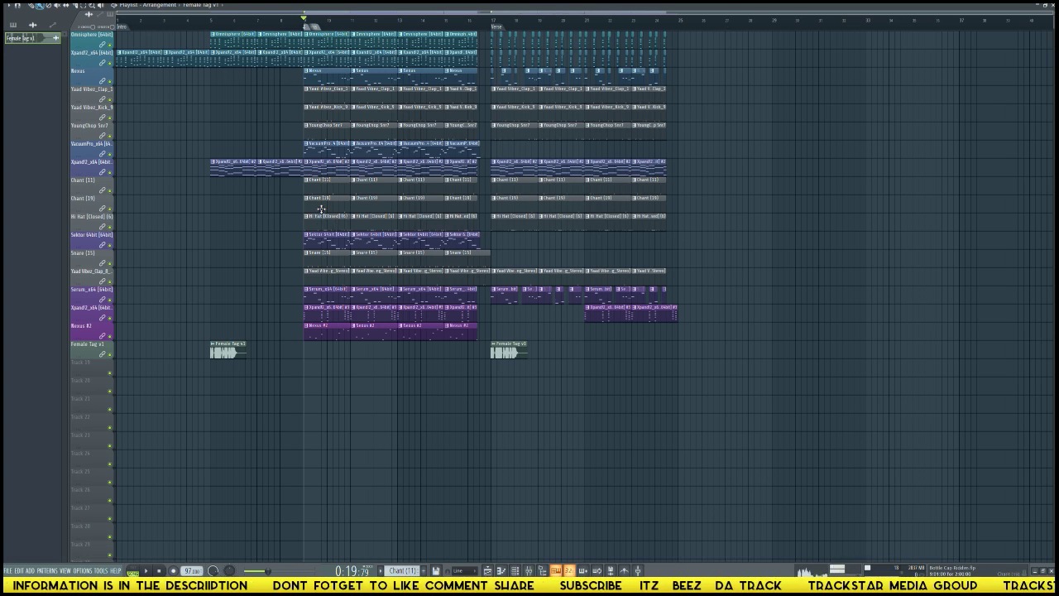
{"action": "key", "text": "alt+F8"}
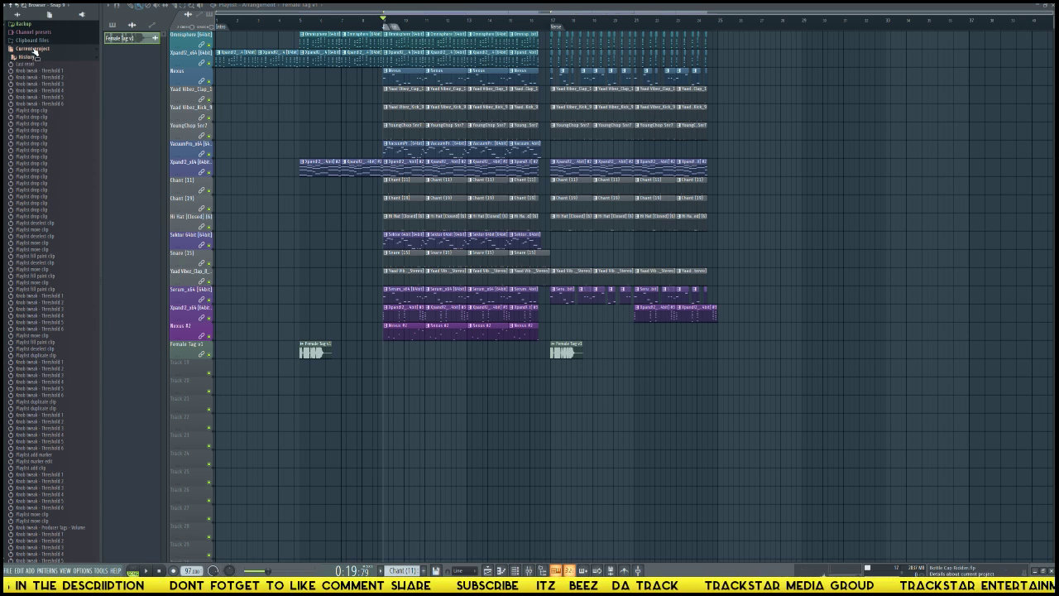
{"action": "key", "text": "alt+F8"}
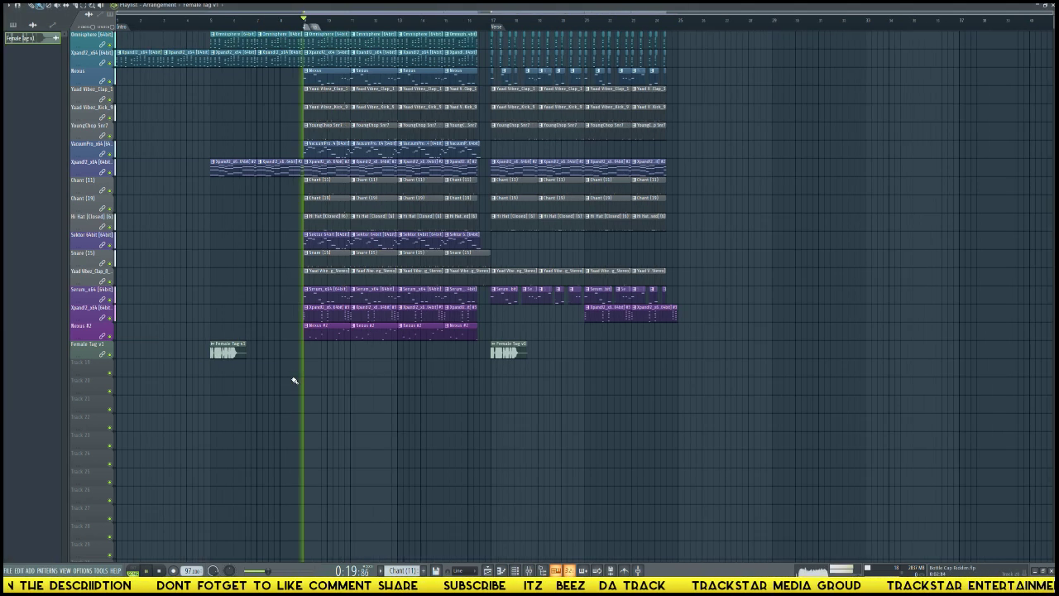
- Play the arrangement from the chorus ending through the verse, checking the mixer levels along the way
{"action": "left_click", "coordinate": [283, 20]}
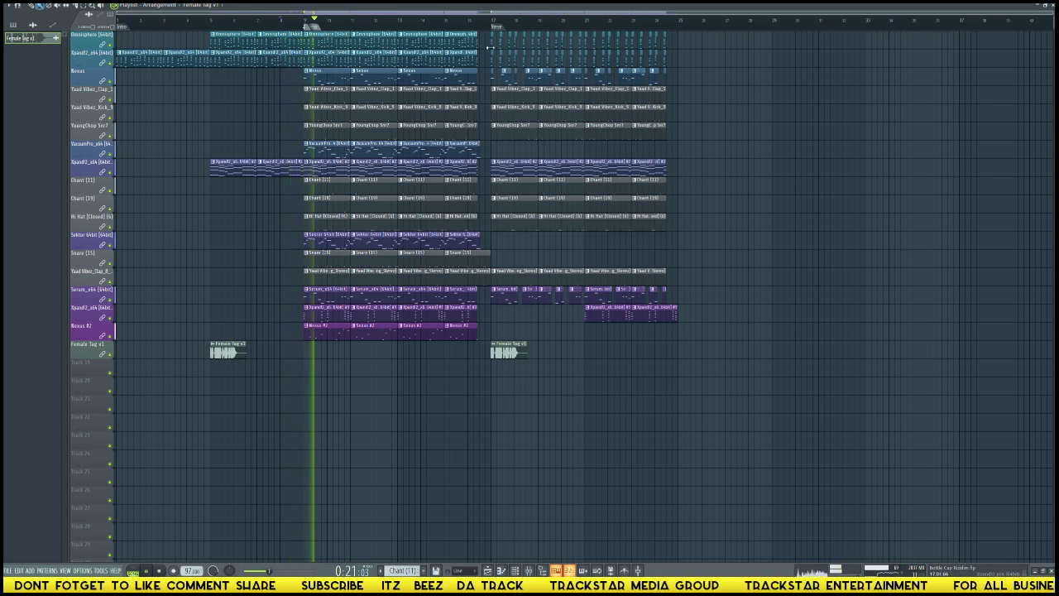
{"action": "left_click", "coordinate": [475, 24]}
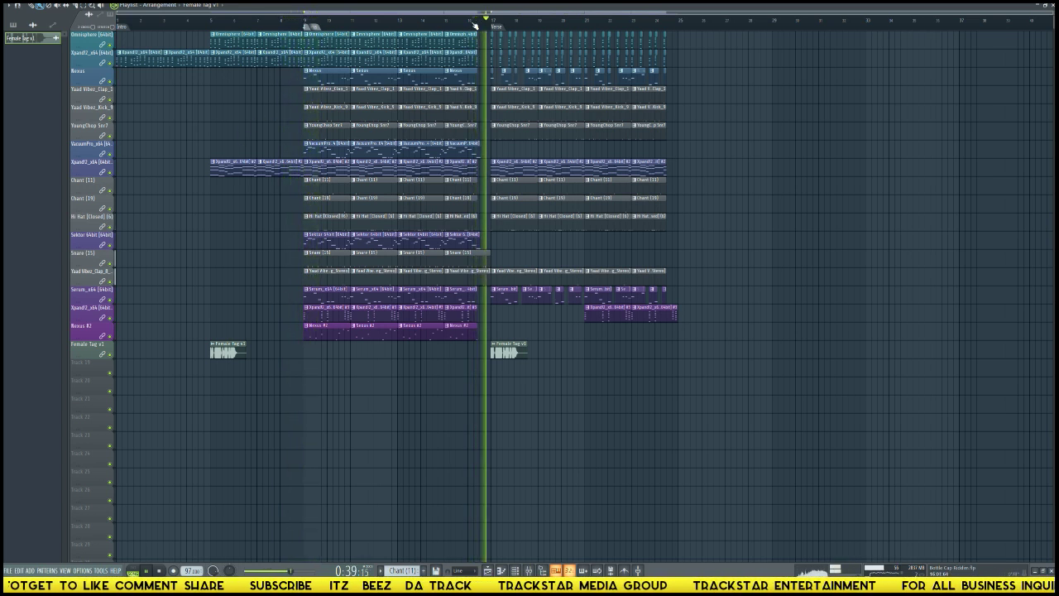
{"action": "key", "text": "F9"}
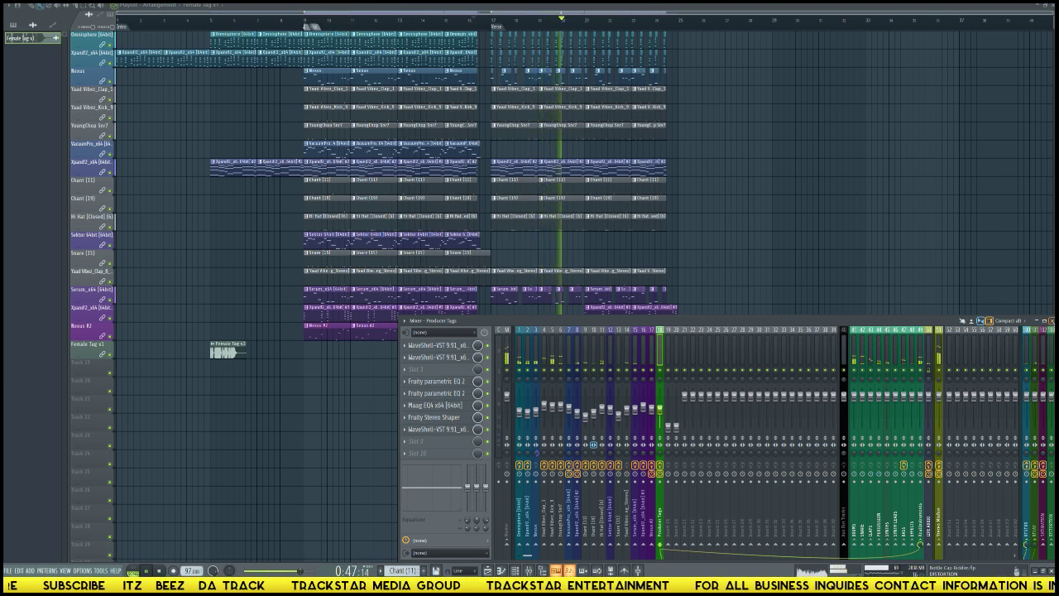
{"action": "key", "text": "F9"}
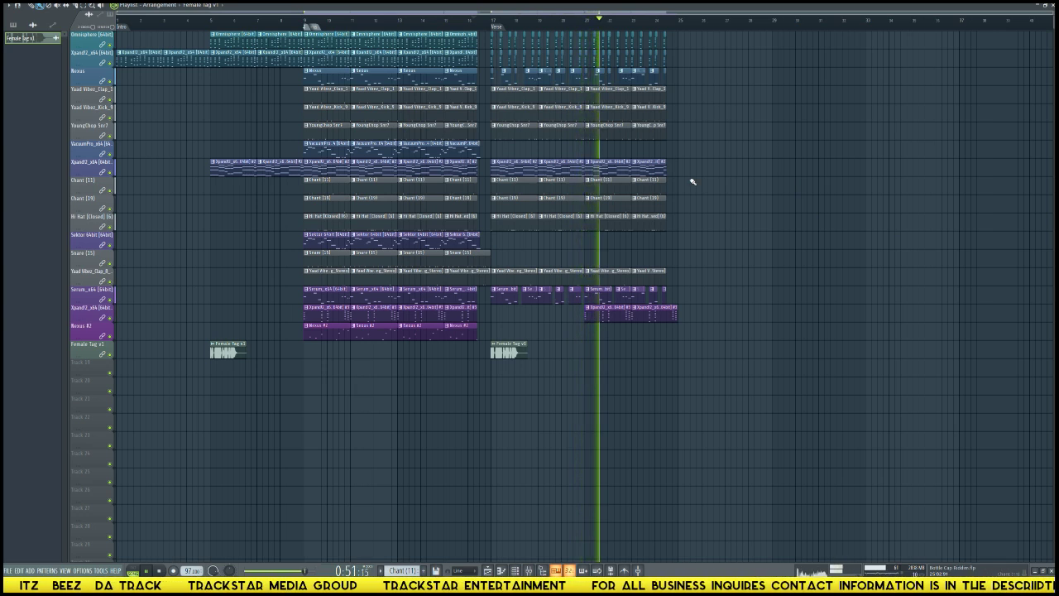
{"action": "scroll", "coordinate": [692, 22], "scroll_direction": "up", "scroll_amount": 2}
{"action": "scroll", "coordinate": [693, 23], "scroll_direction": "down", "scroll_amount": 2}
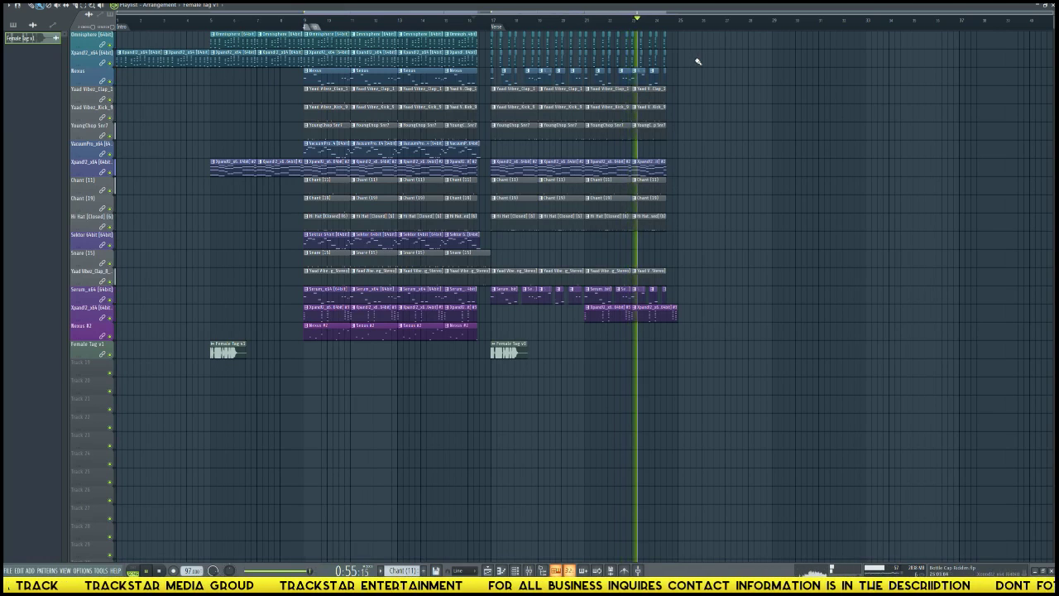
- Try a four-bar section at bars 25 to 28 with Xpand!2, YoungChop Snr7 and Xpand!2 #3 clips, and delete the trial clips
{"action": "left_click_drag", "start_coordinate": [680, 62], "coordinate": [747, 57]}
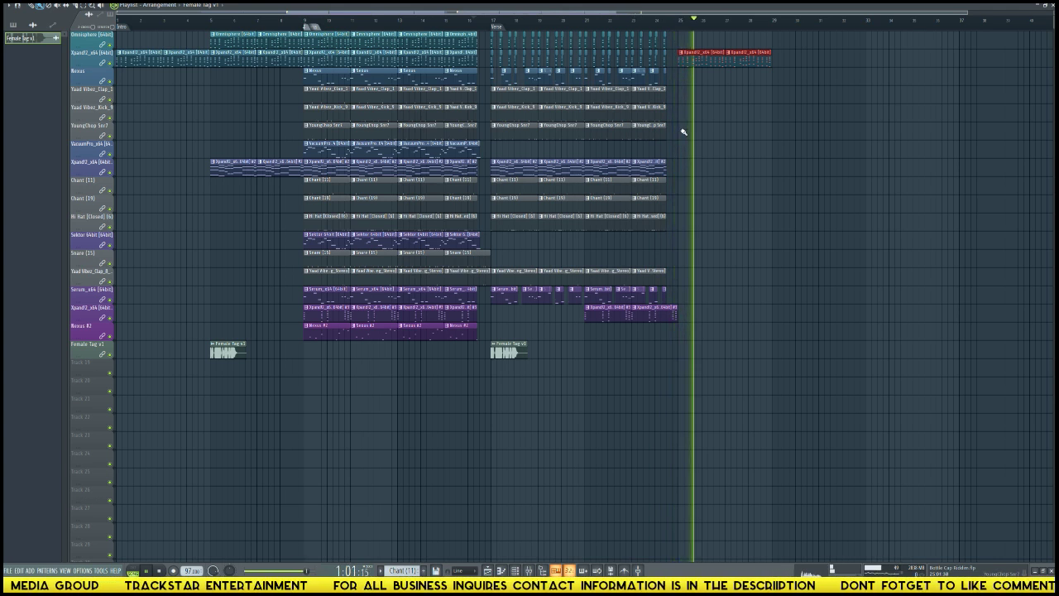
{"action": "left_click_drag", "start_coordinate": [681, 135], "coordinate": [730, 135]}
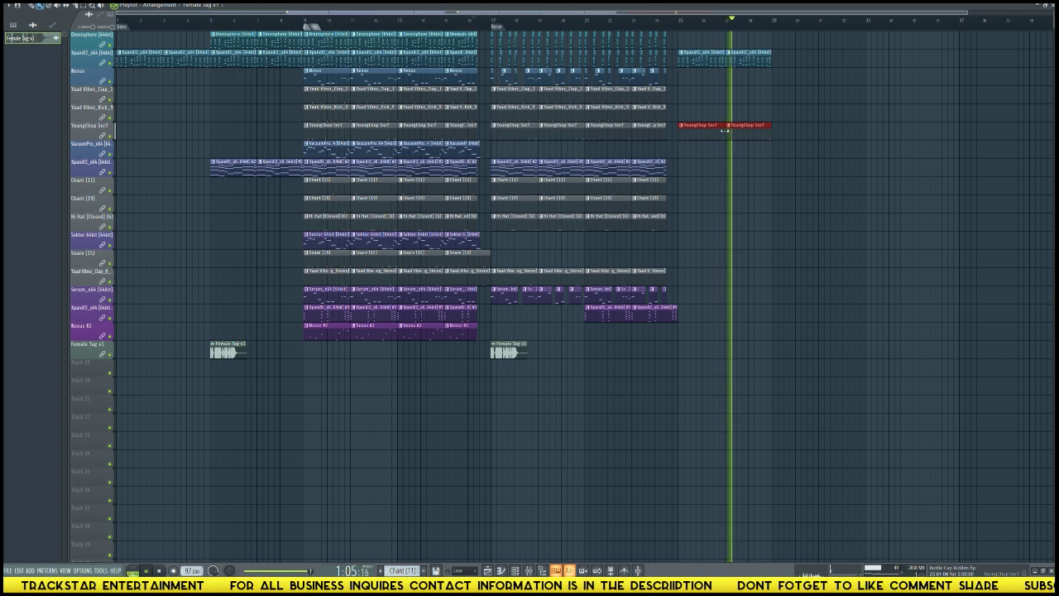
{"action": "left_click", "coordinate": [657, 21]}
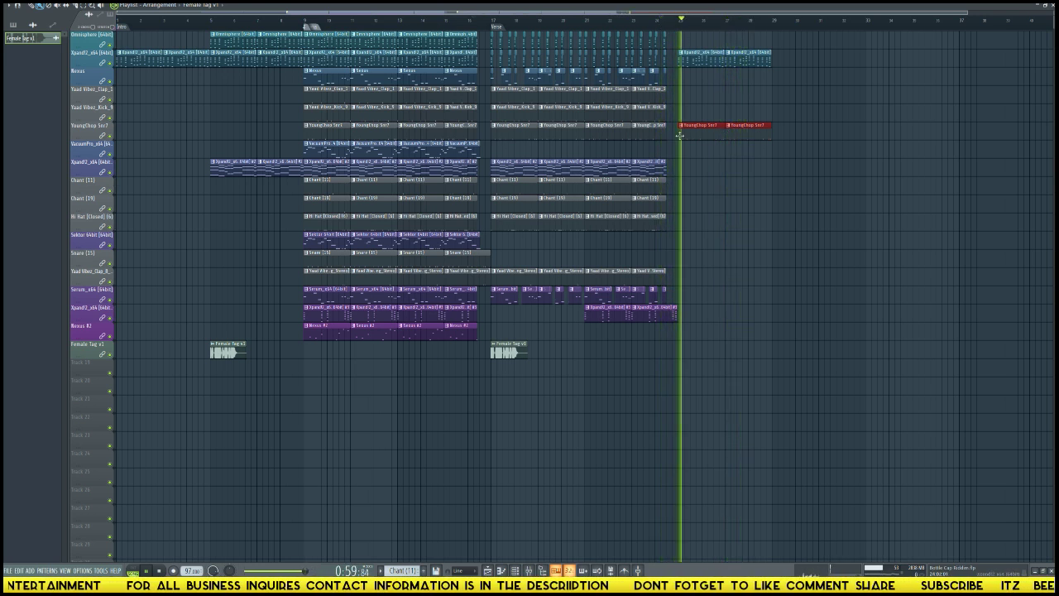
{"action": "key", "text": "space"}
{"action": "key", "text": "space"}
{"action": "left_click_drag", "start_coordinate": [685, 316], "coordinate": [771, 312]}
{"action": "key", "text": "space"}
{"action": "key", "text": "space"}
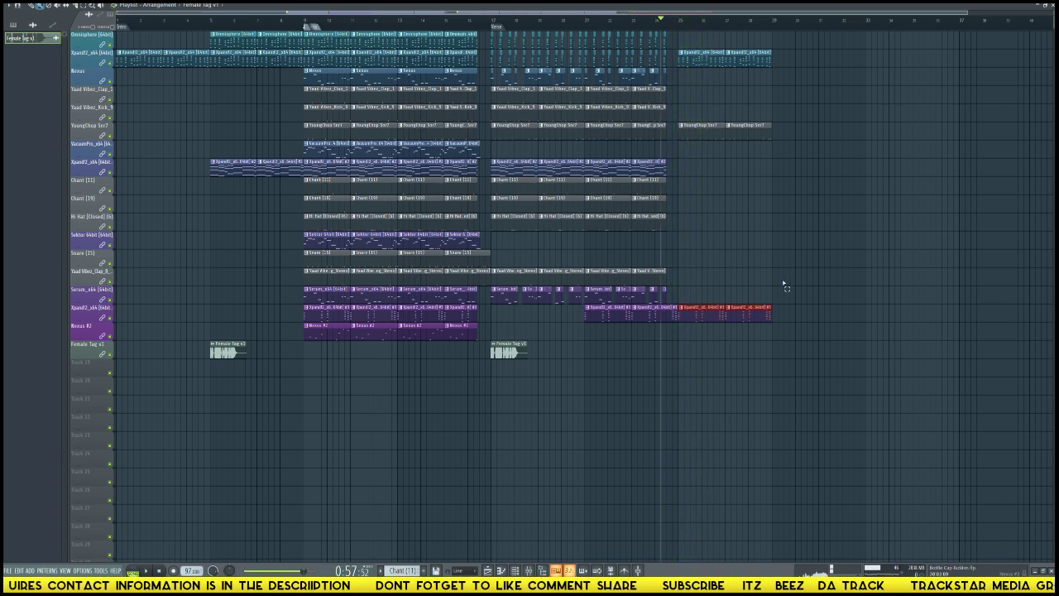
{"action": "key", "text": "space"}
{"action": "left_click_drag", "start_coordinate": [810, 339], "coordinate": [688, 43]}
{"action": "key", "text": "Delete"}
- Duplicate all chorus and verse clips from bars 9 to 24 twice, filling bars 25 to 56, and clear the selection
{"action": "left_click_drag", "start_coordinate": [750, 375], "coordinate": [326, 10]}
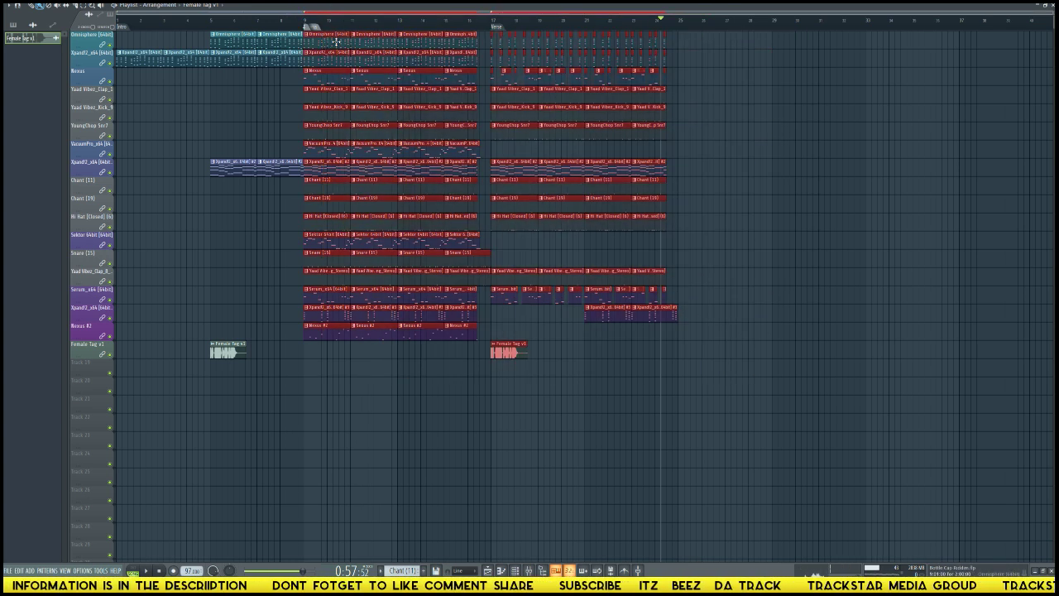
{"action": "key", "text": "ctrl+b"}
{"action": "key", "text": "ctrl+b"}
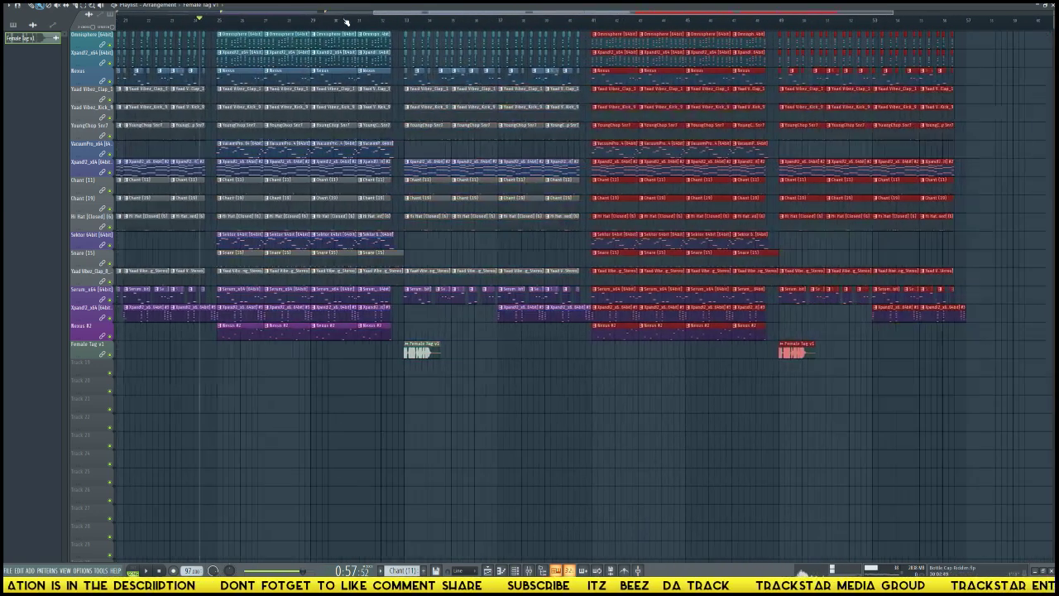
{"action": "right_click", "coordinate": [370, 35], "text": "ctrl"}
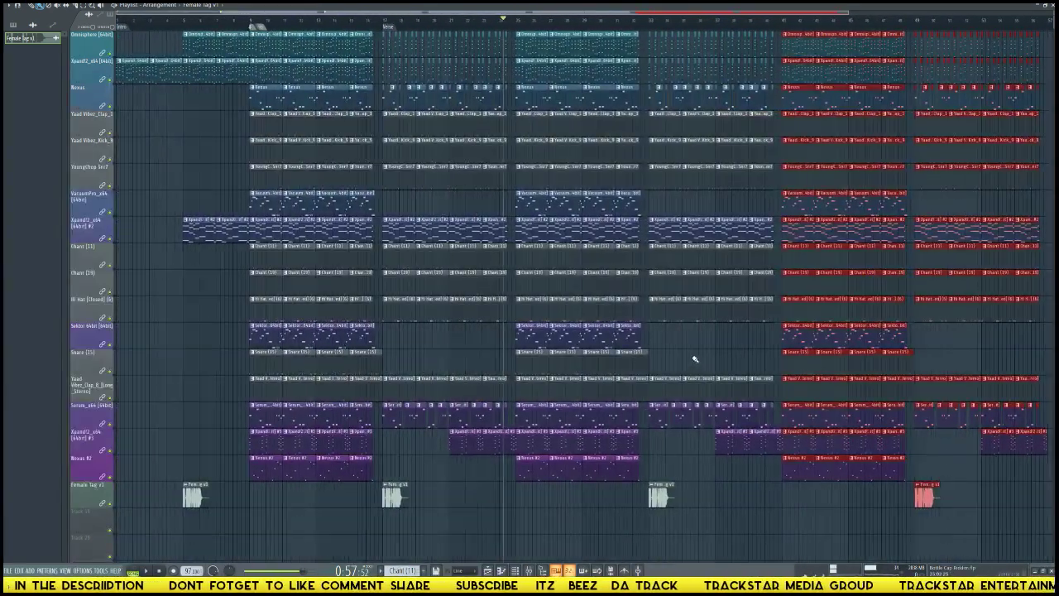
{"action": "left_click", "coordinate": [696, 357], "text": "ctrl"}
- Add a Chorus marker at bar 25 and a Verse marker at bar 33
{"action": "right_click", "coordinate": [519, 27]}
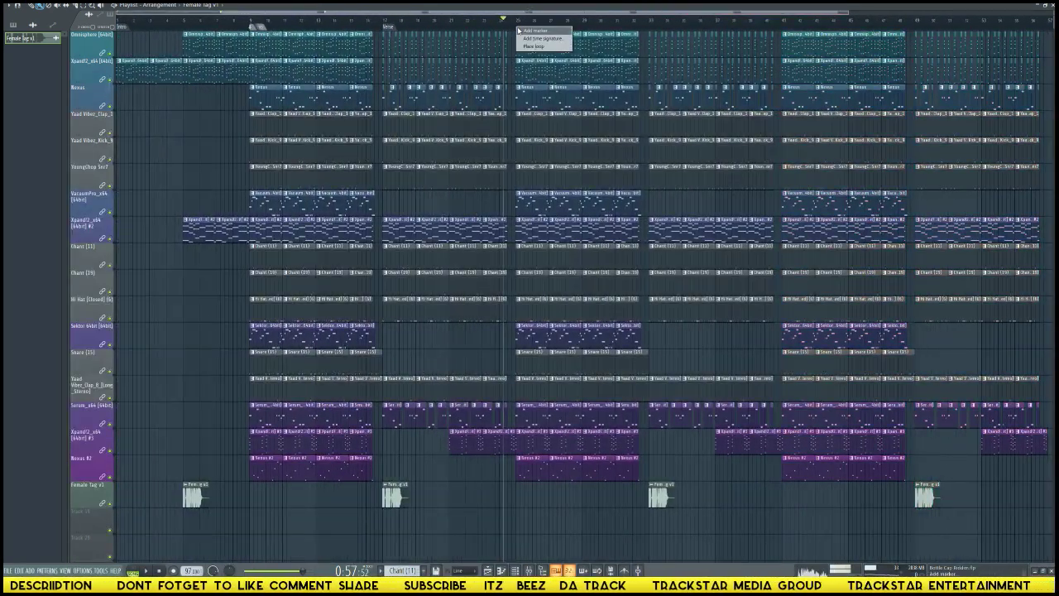
{"action": "left_click", "coordinate": [523, 33]}
{"action": "type", "text": "Chorus"}
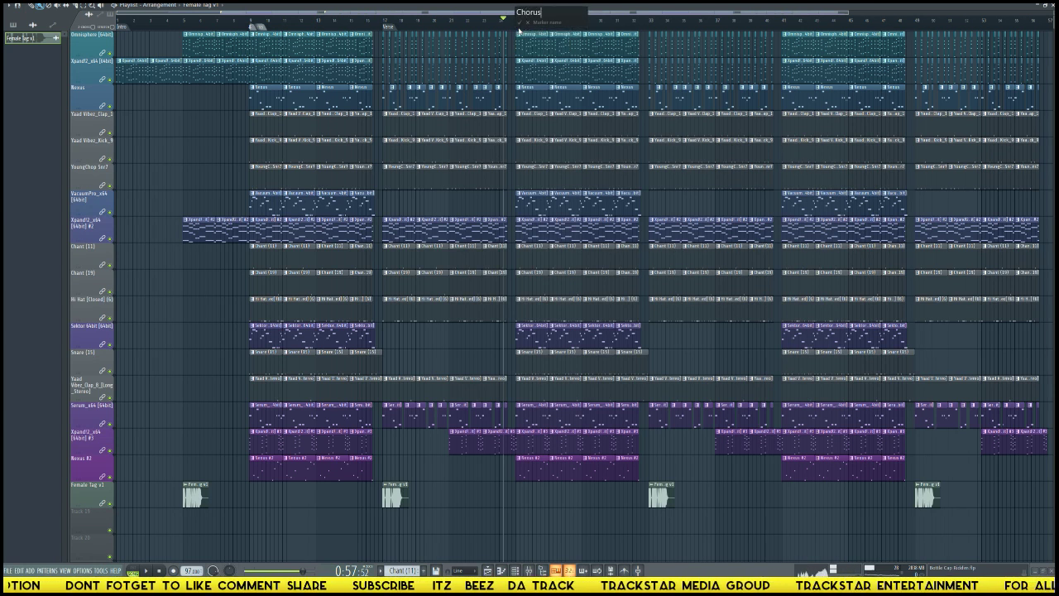
{"action": "key", "text": "Return"}
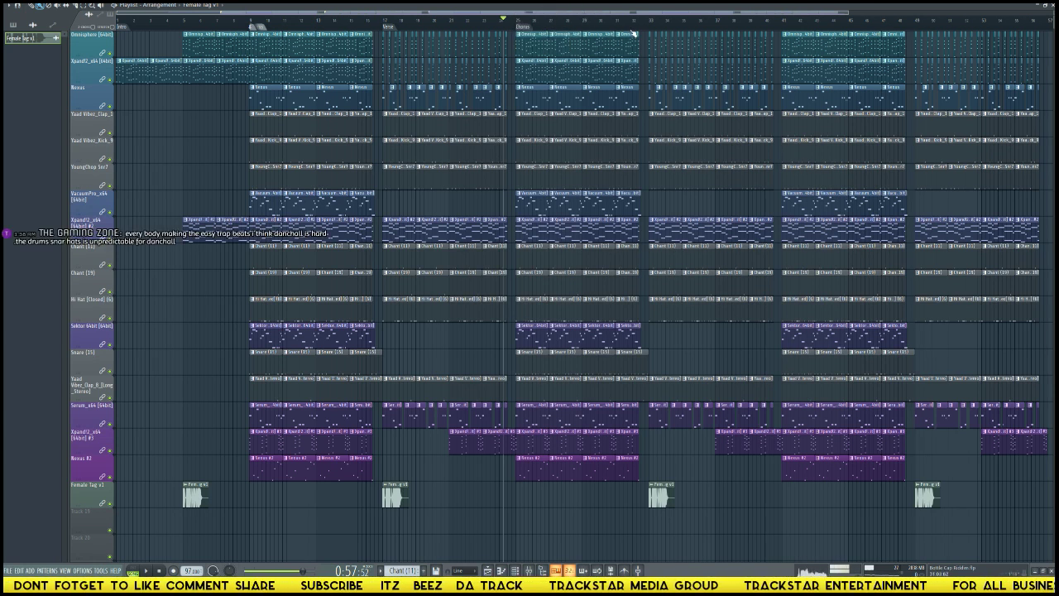
{"action": "right_click", "coordinate": [651, 30]}
{"action": "left_click", "coordinate": [655, 35]}
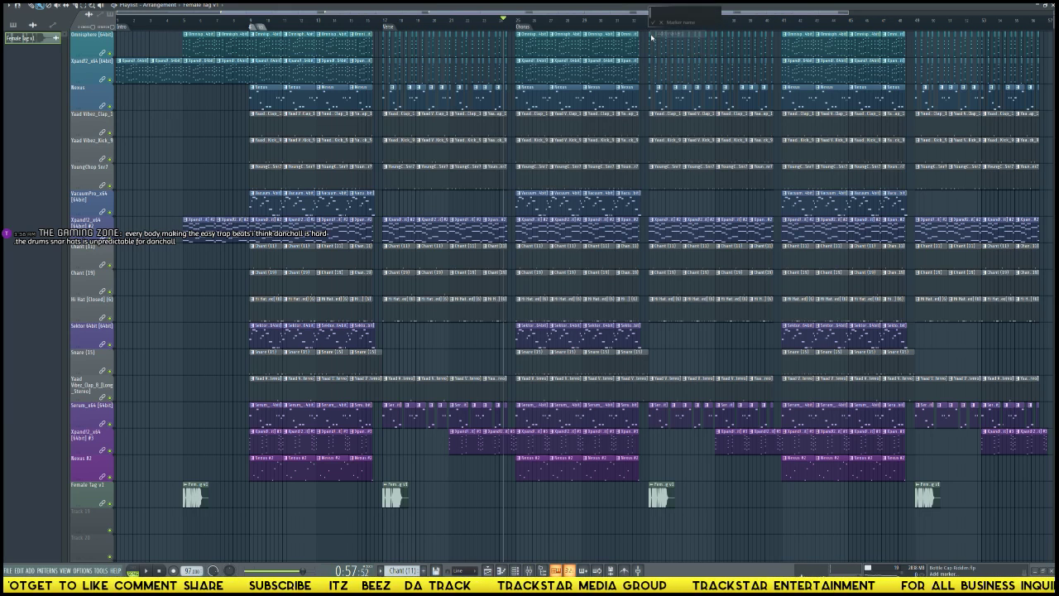
{"action": "type", "text": "Verse"}
{"action": "key", "text": "Return"}
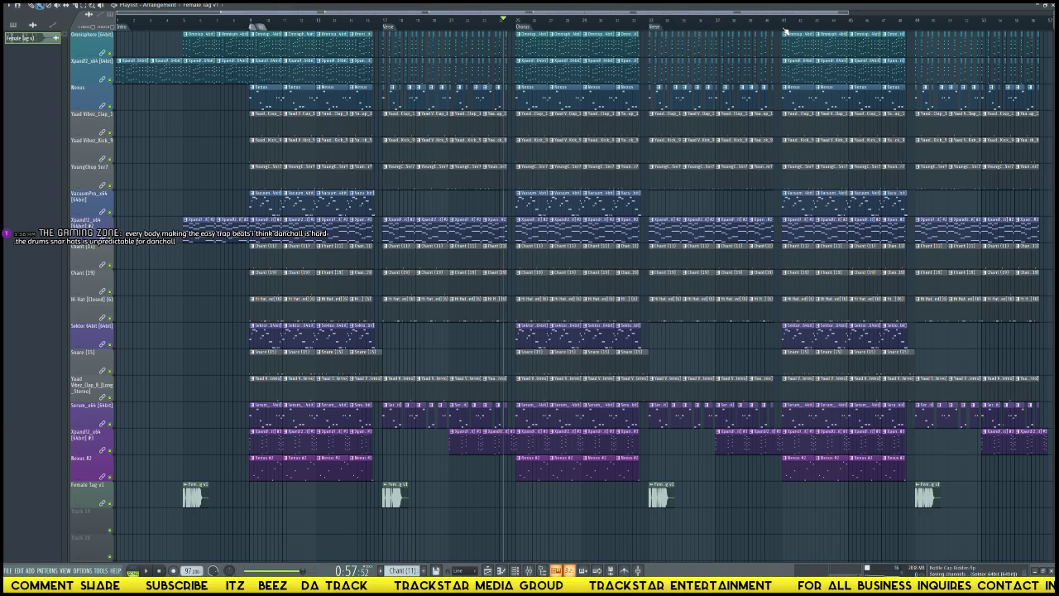
- Add a Chorus marker at bar 41 and an Outro marker at bar 49
{"action": "right_click", "coordinate": [787, 31]}
{"action": "left_click", "coordinate": [790, 34]}
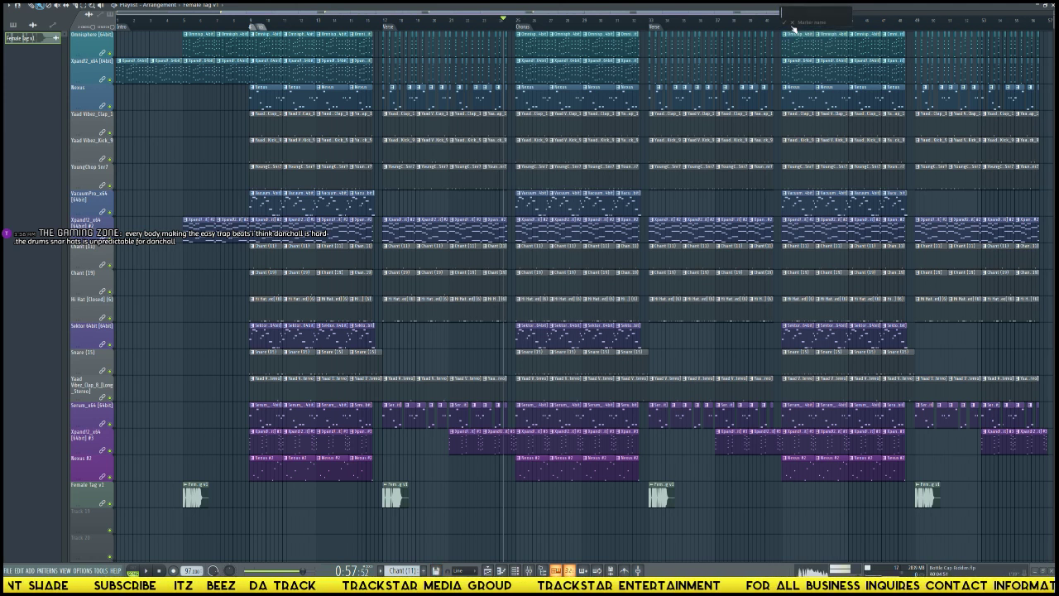
{"action": "type", "text": "Chorus"}
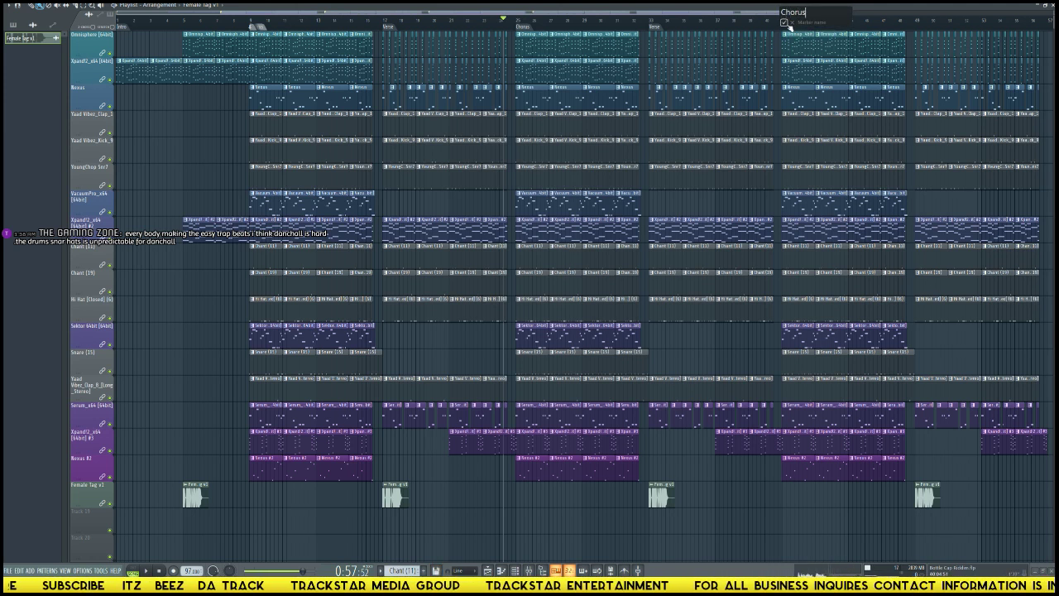
{"action": "key", "text": "Return"}
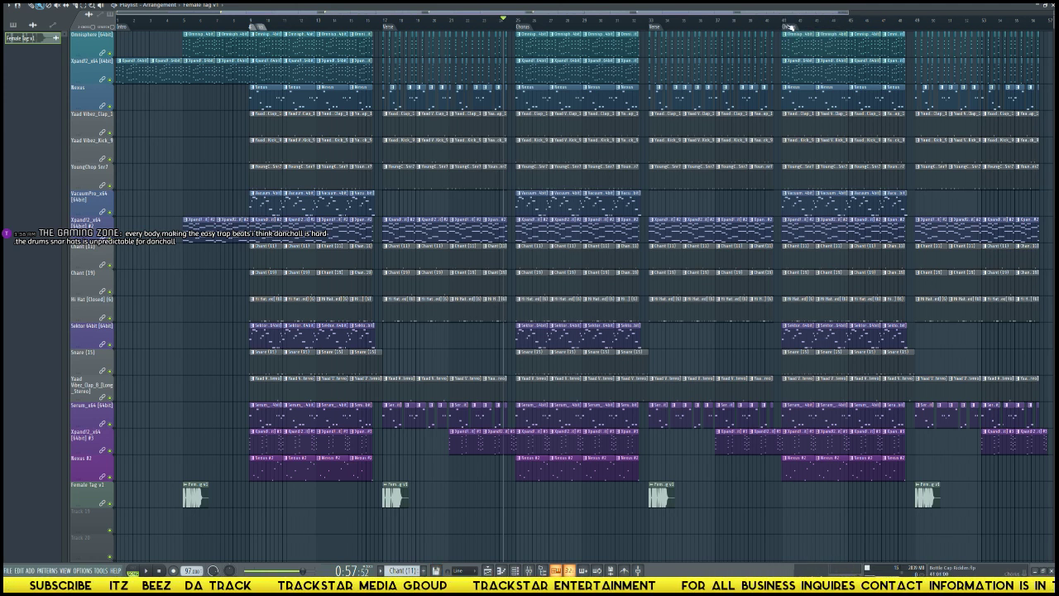
{"action": "right_click", "coordinate": [916, 32]}
{"action": "left_click", "coordinate": [924, 33]}
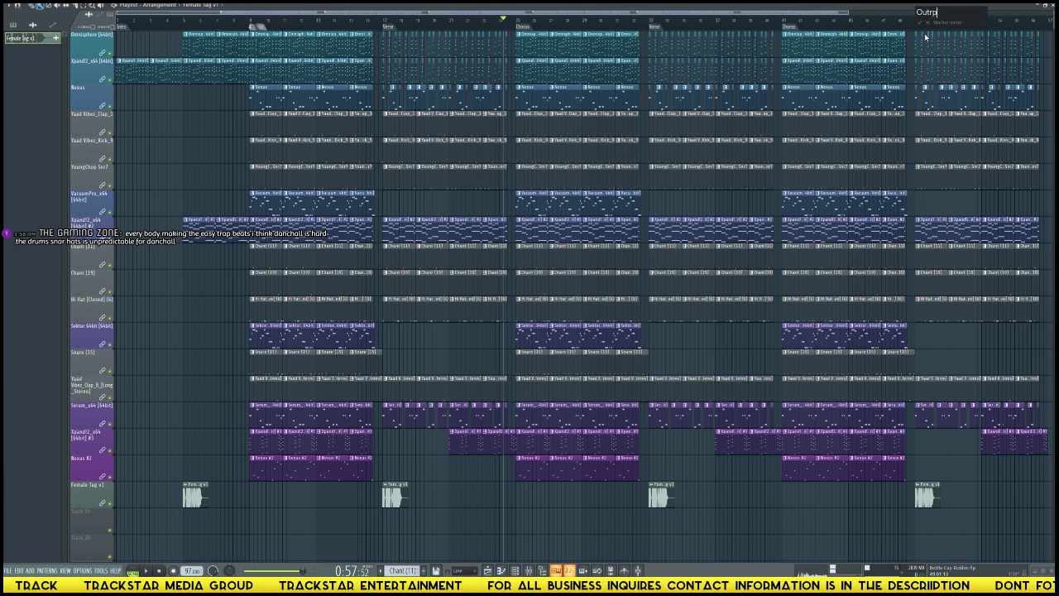
{"action": "type", "text": "Outr"}
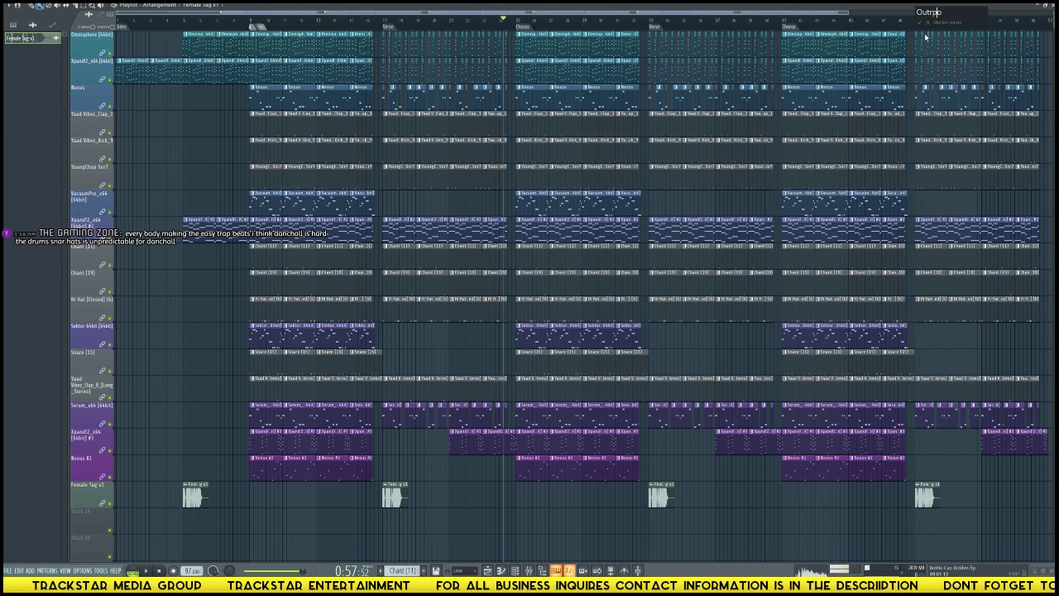
{"action": "type", "text": "o"}
{"action": "key", "text": "Return"}
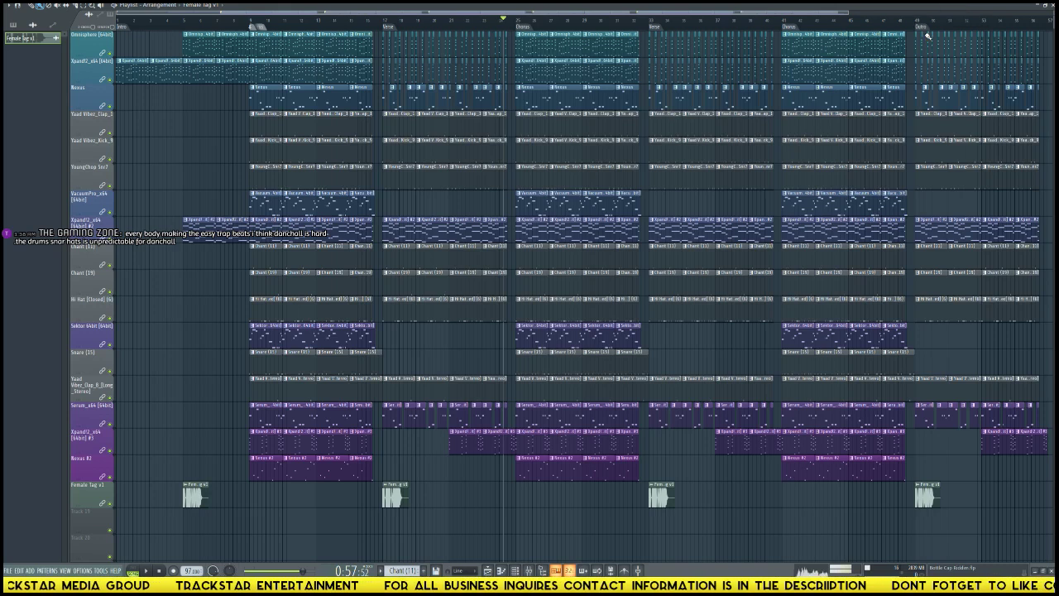
- Enlarge the empty track below Female Tag v1, rename it Stereo Bus MixDown, and colour it teal
{"action": "right_click", "coordinate": [494, 474], "text": "ctrl"}
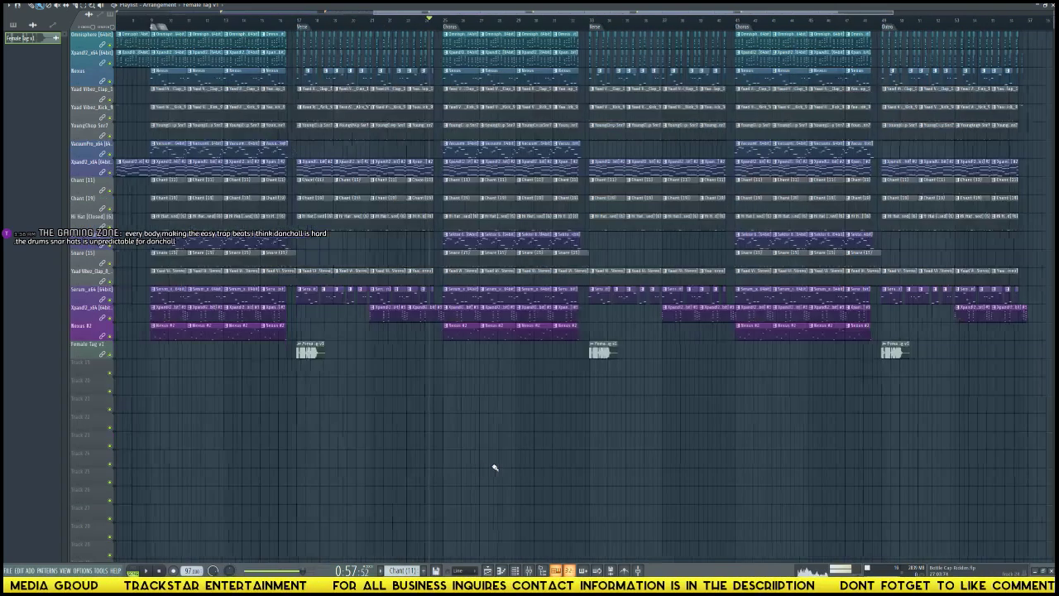
{"action": "left_click_drag", "start_coordinate": [94, 376], "coordinate": [94, 582]}
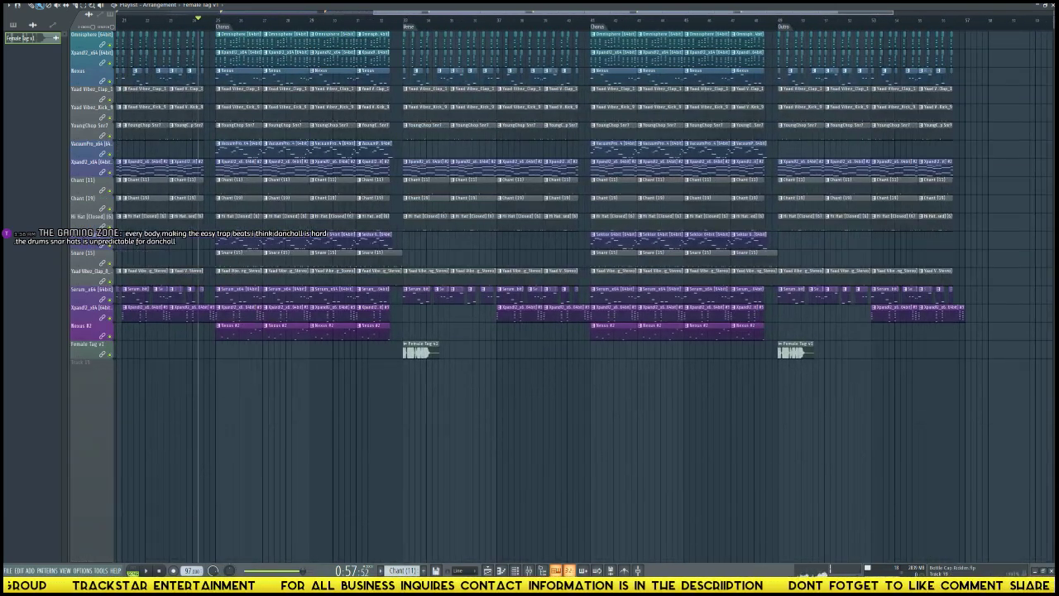
{"action": "right_click", "coordinate": [84, 367]}
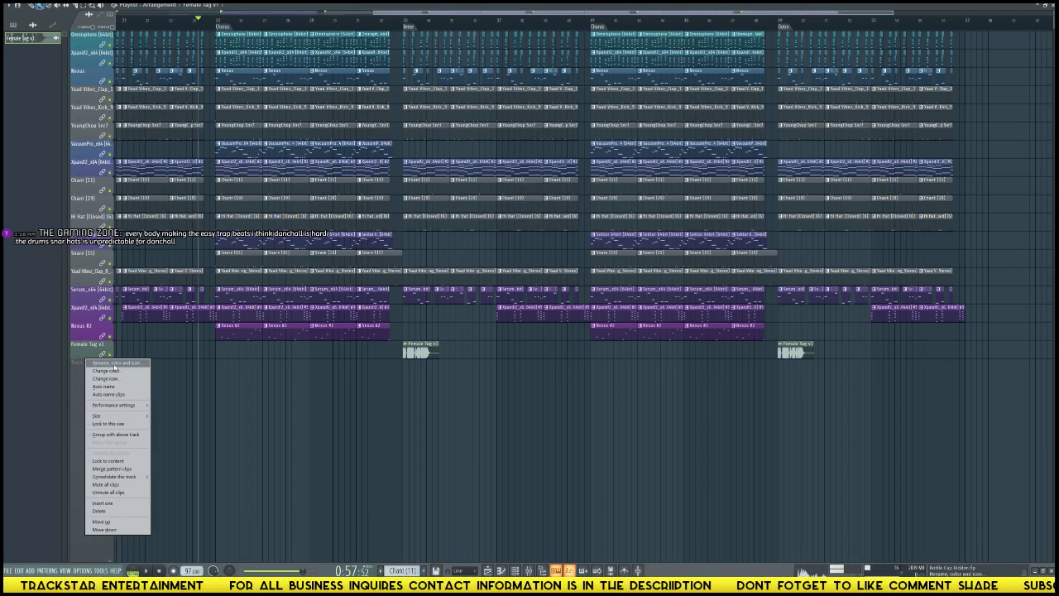
{"action": "left_click", "coordinate": [116, 365]}
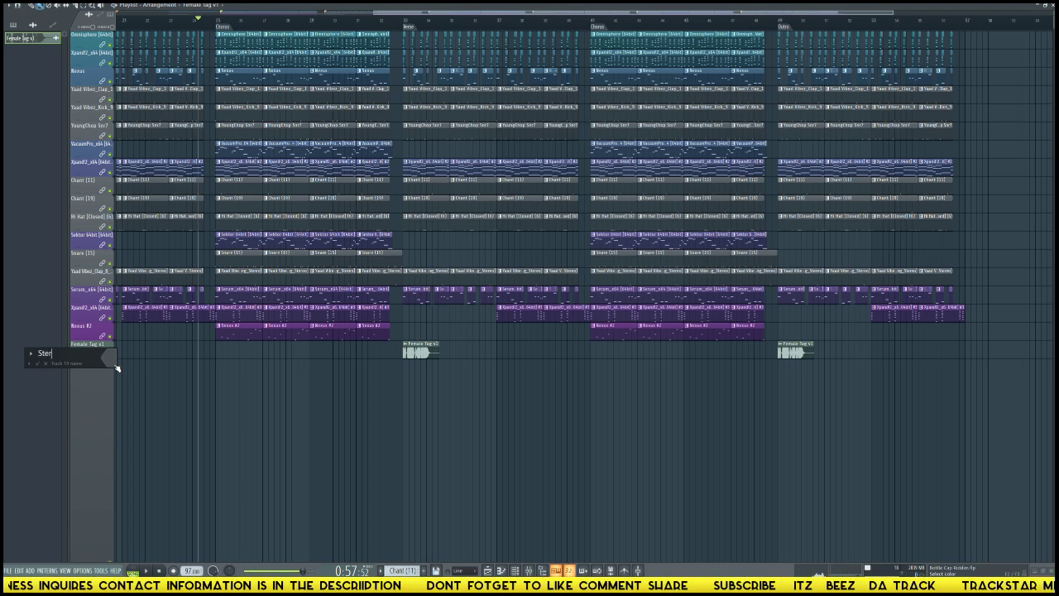
{"action": "type", "text": "Bu"}
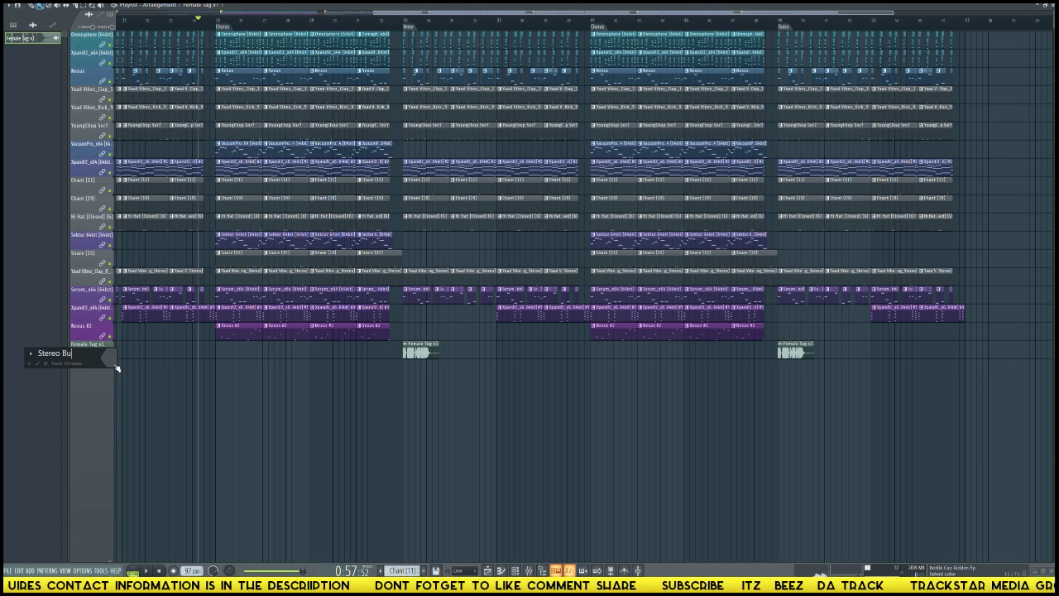
{"action": "type", "text": "s MixD"}
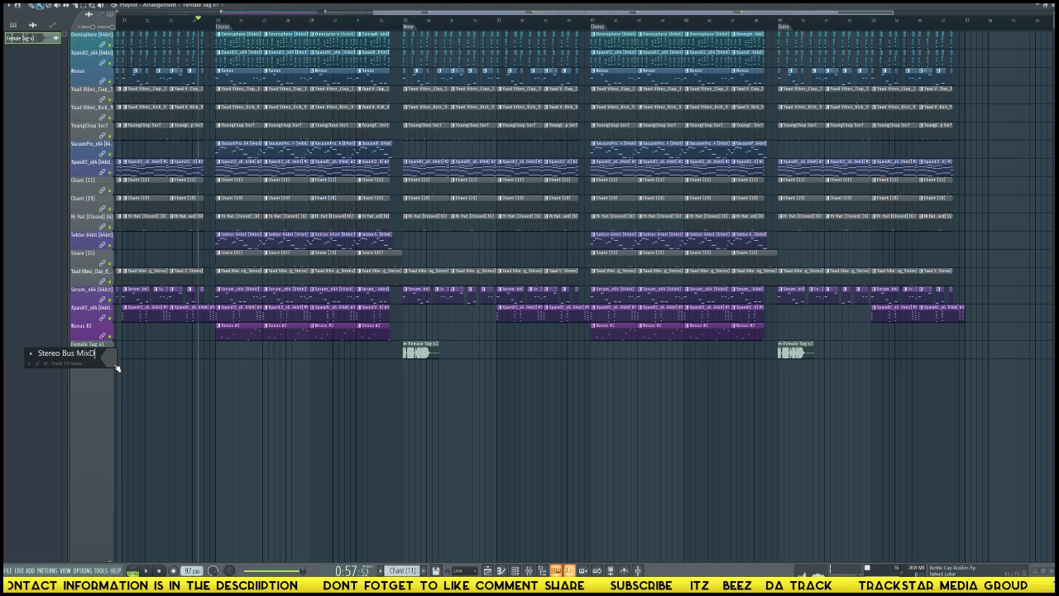
{"action": "type", "text": "own"}
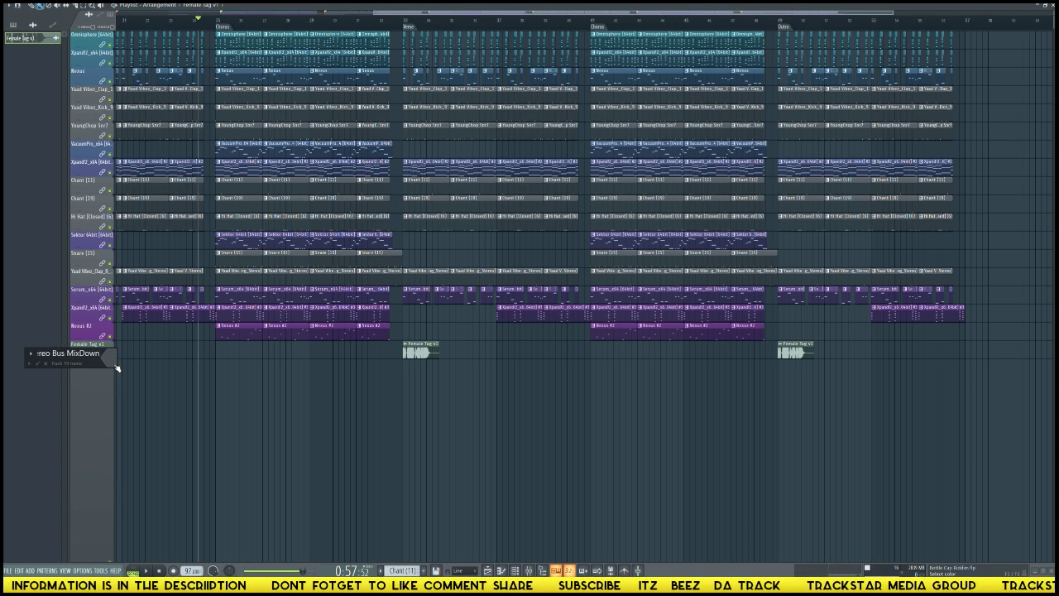
{"action": "left_click", "coordinate": [116, 367]}
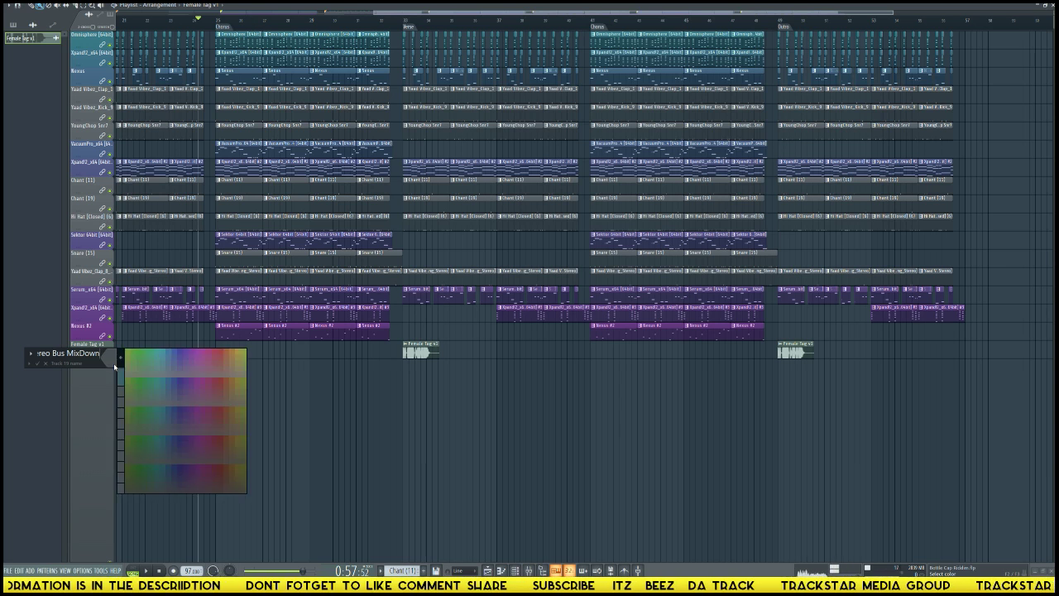
{"action": "left_click", "coordinate": [156, 352]}
{"action": "key", "text": "Return"}
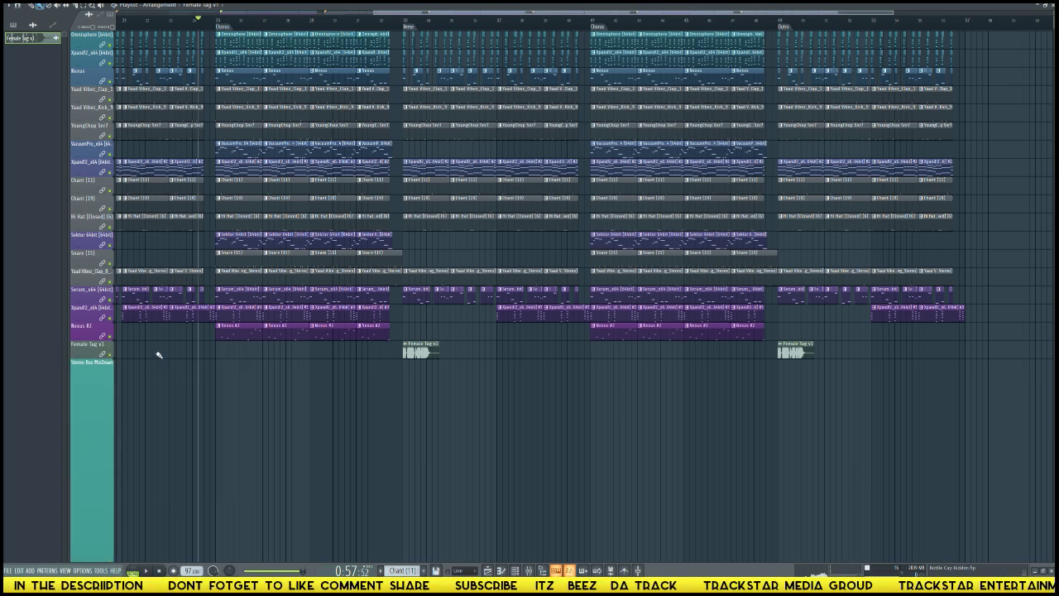
- Arm the Master mixer track and record its output as audio from bar 1 onto the Stereo Bus MixDown track
{"action": "scroll", "coordinate": [303, 385], "scroll_direction": "down", "scroll_amount": 3}
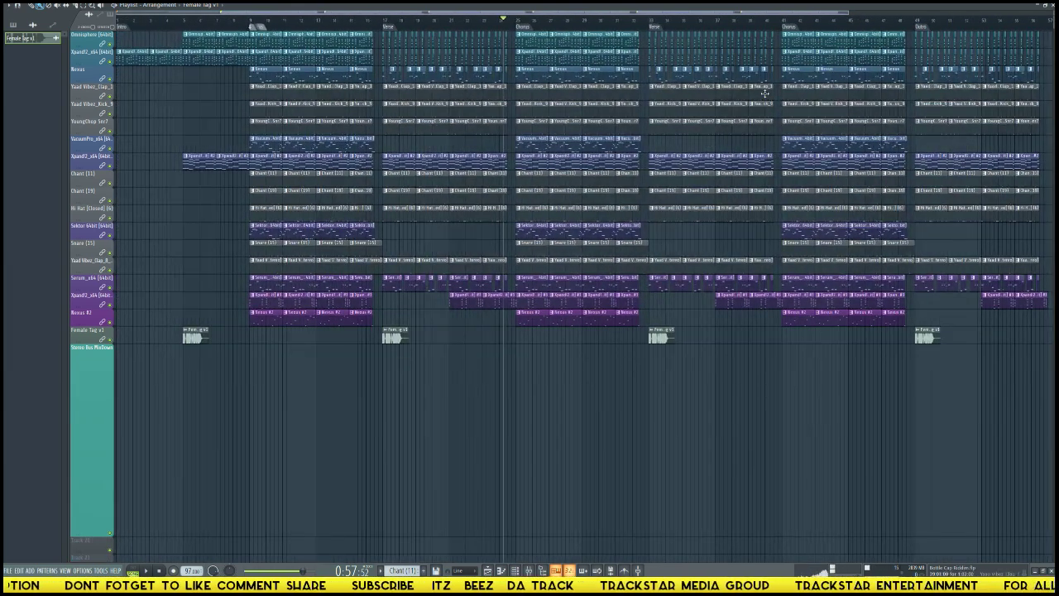
{"action": "left_click_drag", "start_coordinate": [159, 28], "coordinate": [20, 25]}
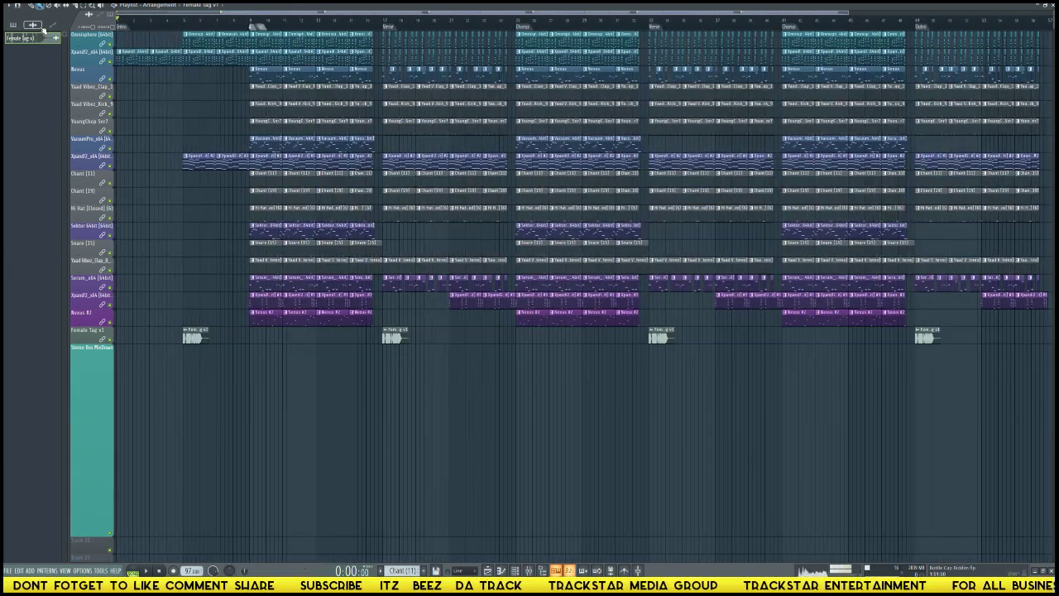
{"action": "key", "text": "F9"}
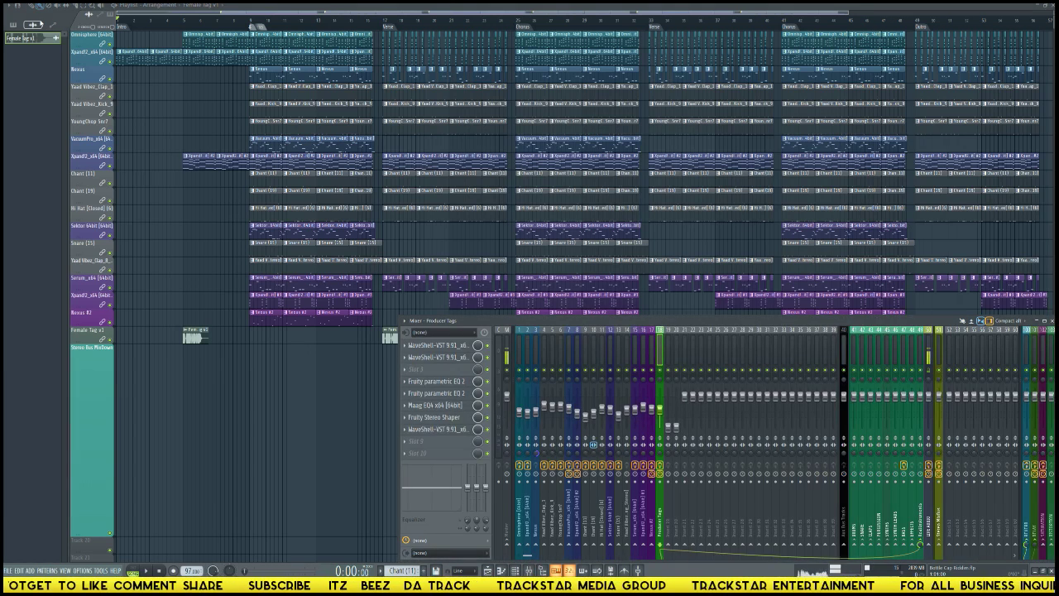
{"action": "left_click", "coordinate": [939, 357]}
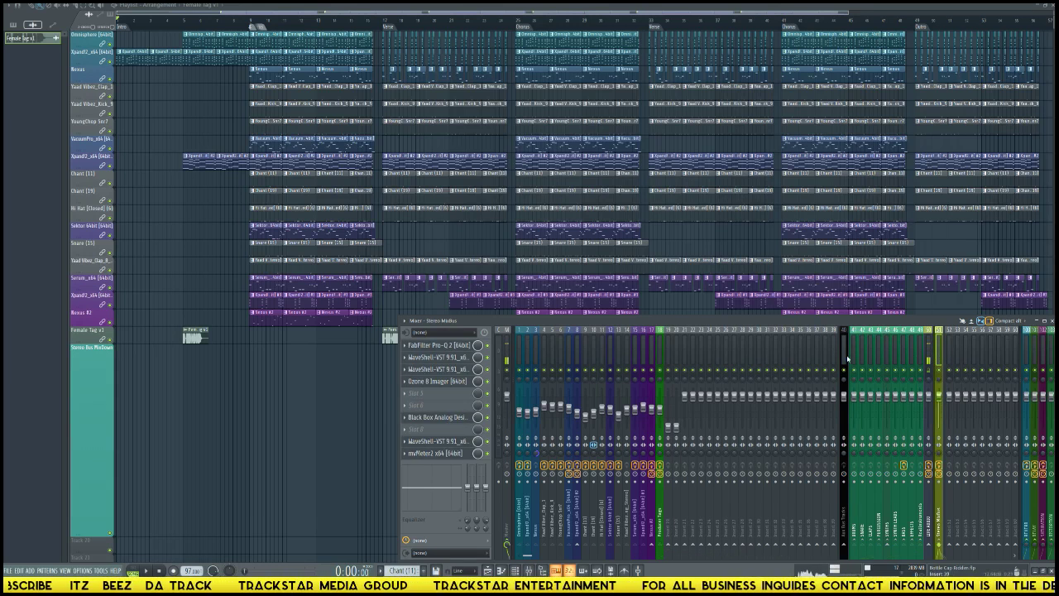
{"action": "left_click", "coordinate": [512, 355]}
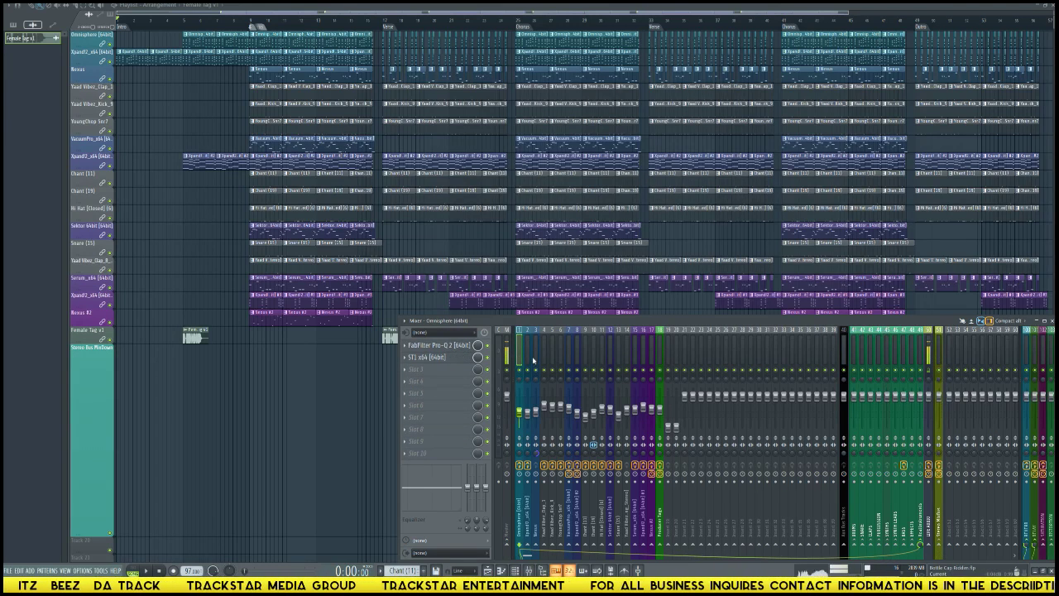
{"action": "left_click", "coordinate": [507, 355]}
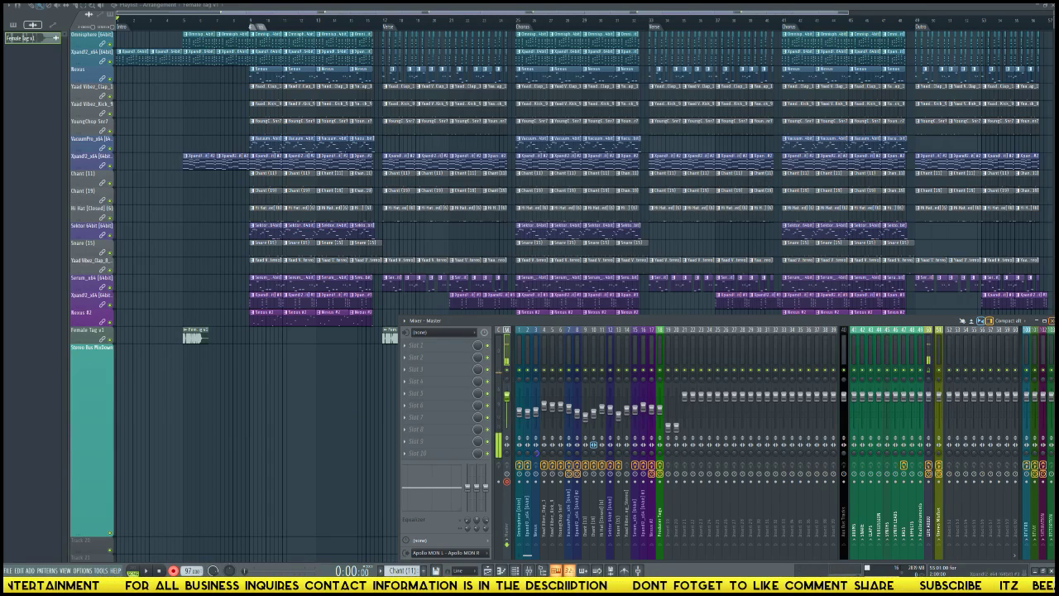
{"action": "left_click", "coordinate": [1049, 320]}
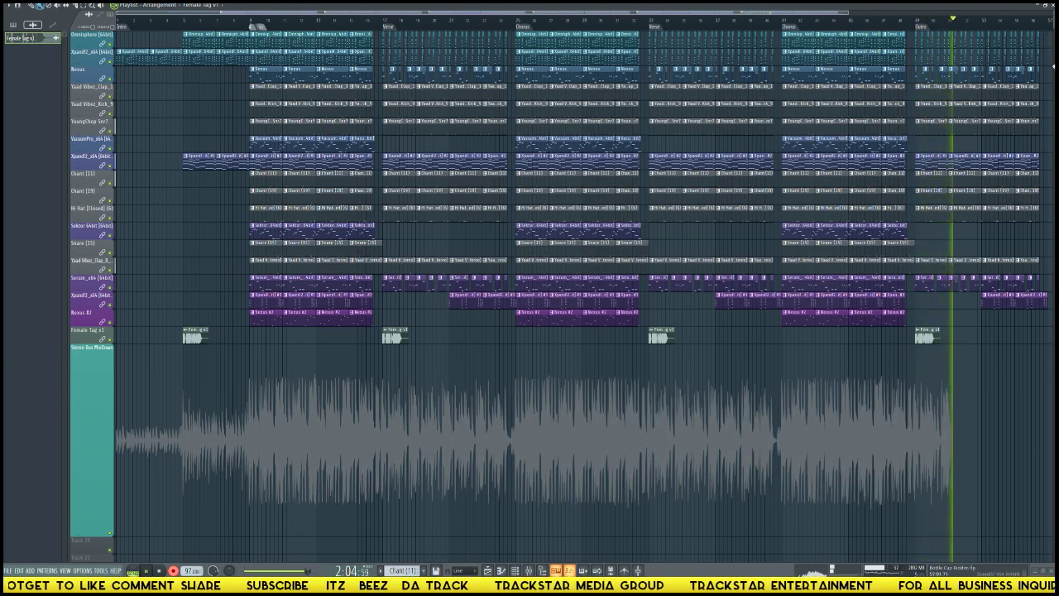
- Select the whole song range, bars 1 to 56, in the timeline and clear the clip selection
{"action": "scroll", "coordinate": [1044, 52], "scroll_direction": "down", "scroll_amount": 5}
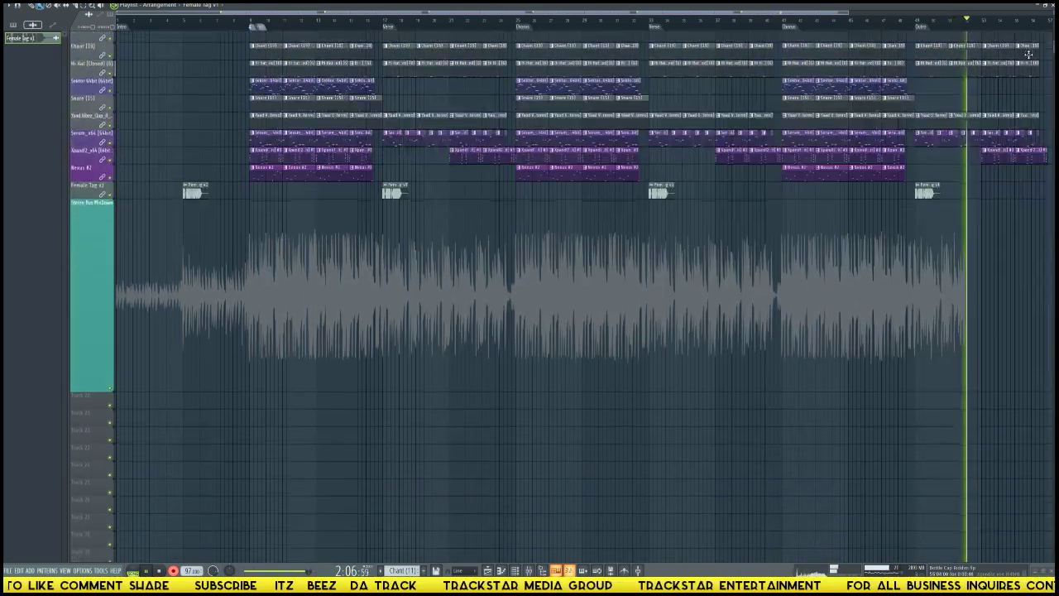
{"action": "scroll", "coordinate": [1032, 53], "scroll_direction": "down", "scroll_amount": 2}
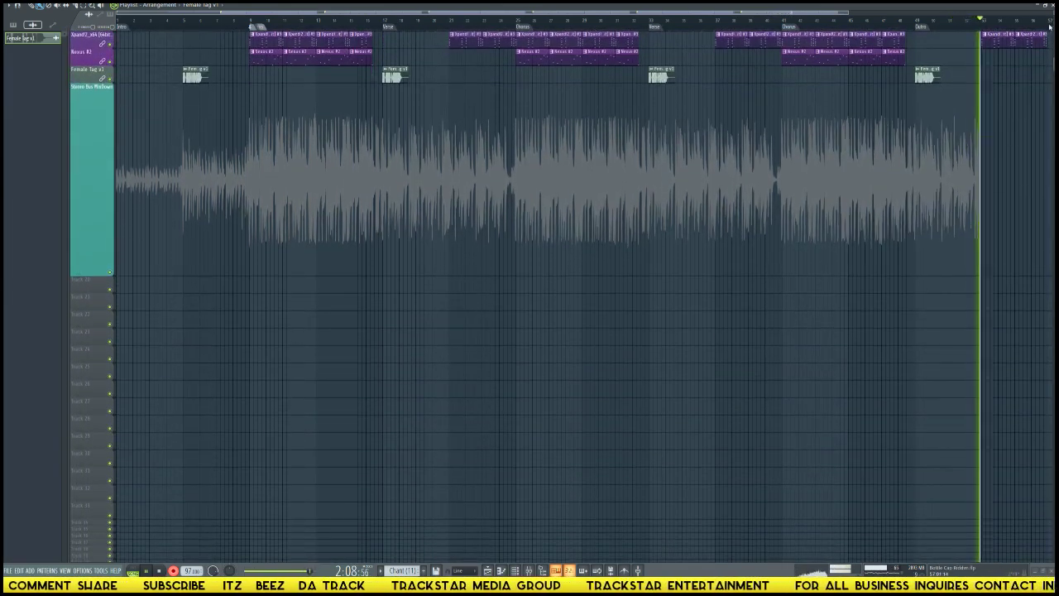
{"action": "right_click", "coordinate": [1049, 27]}
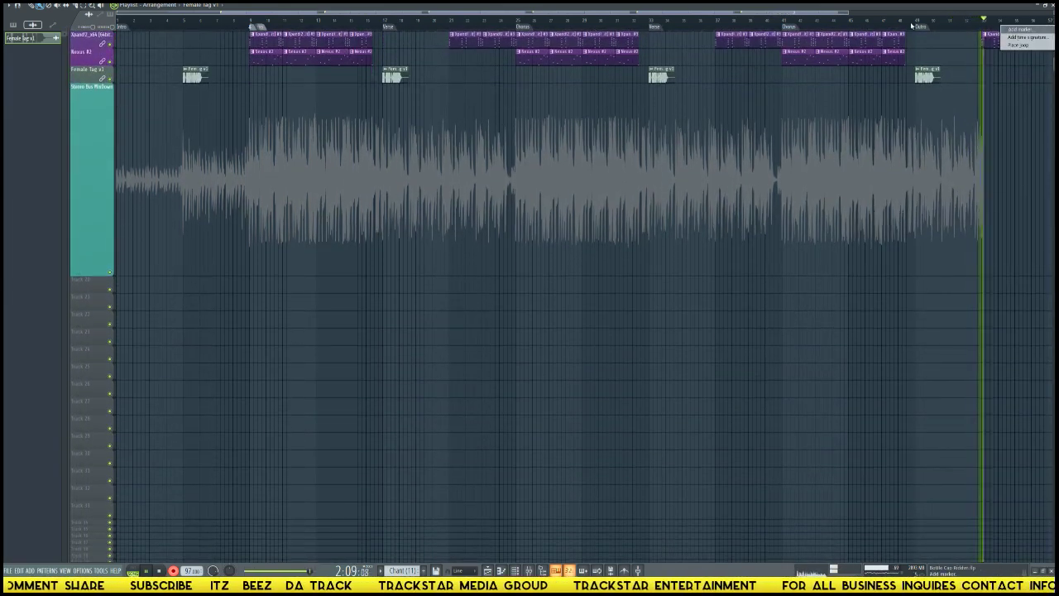
{"action": "left_click", "coordinate": [983, 44]}
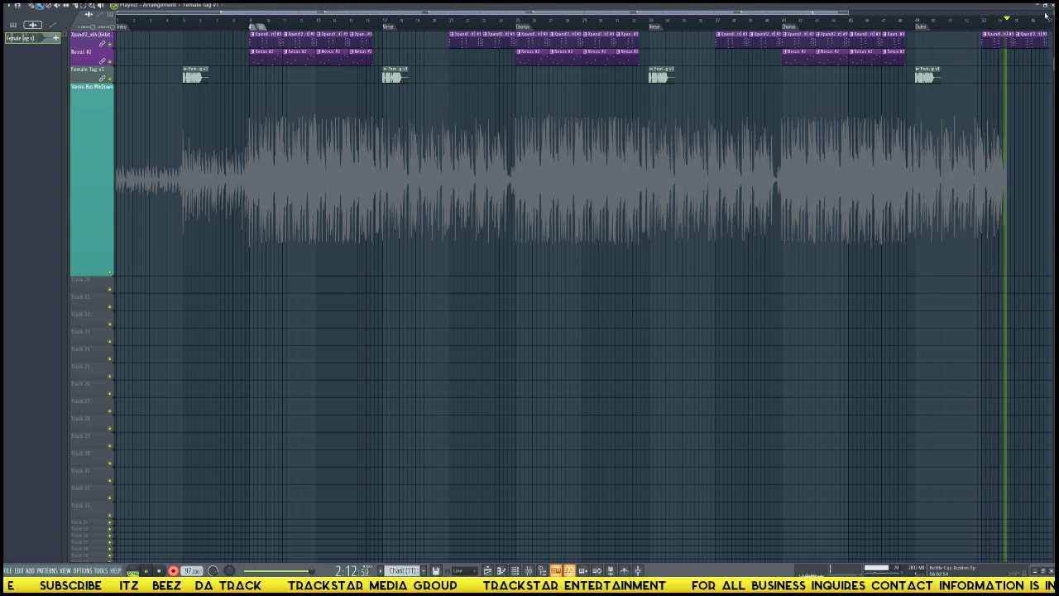
{"action": "left_click_drag", "start_coordinate": [1044, 23], "coordinate": [116, 23]}
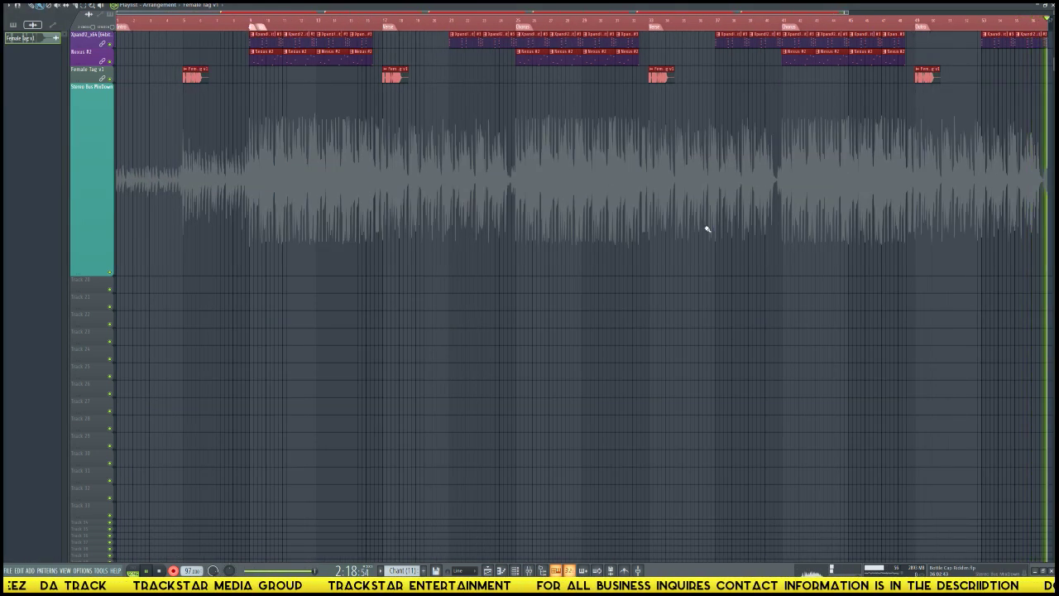
{"action": "left_click", "coordinate": [467, 381], "text": "ctrl"}
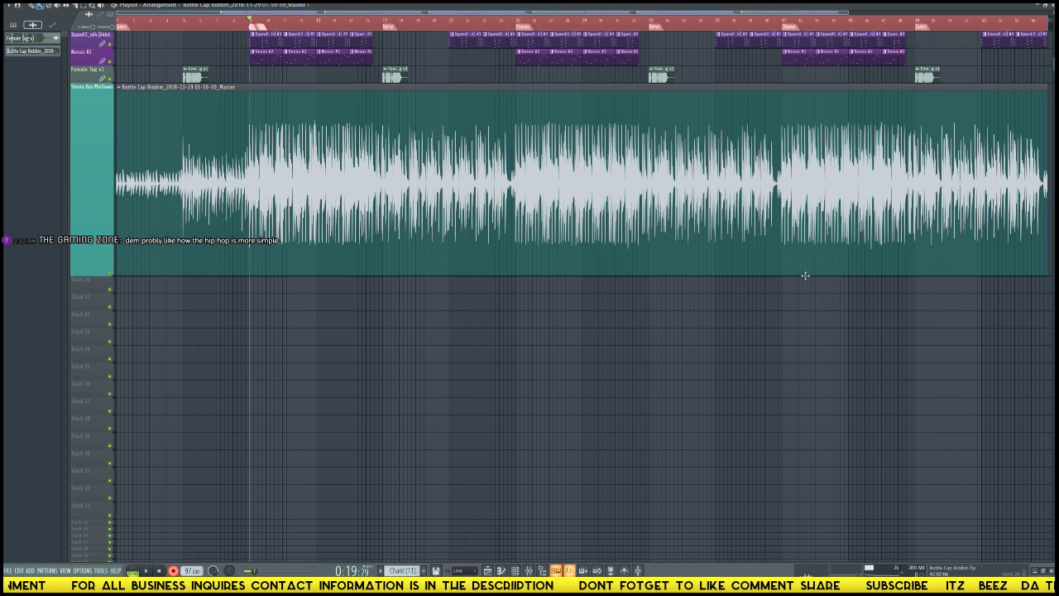
- Try normalizing the recorded Master audio clip on the Stereo Bus MixDown track
{"action": "double_click", "coordinate": [420, 241]}
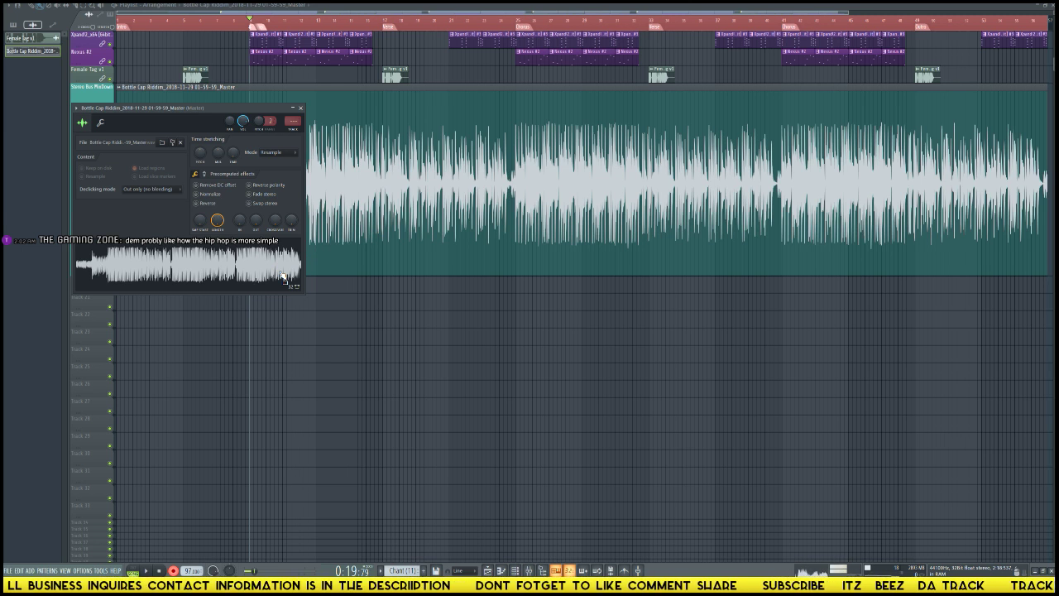
{"action": "key", "text": "Escape"}
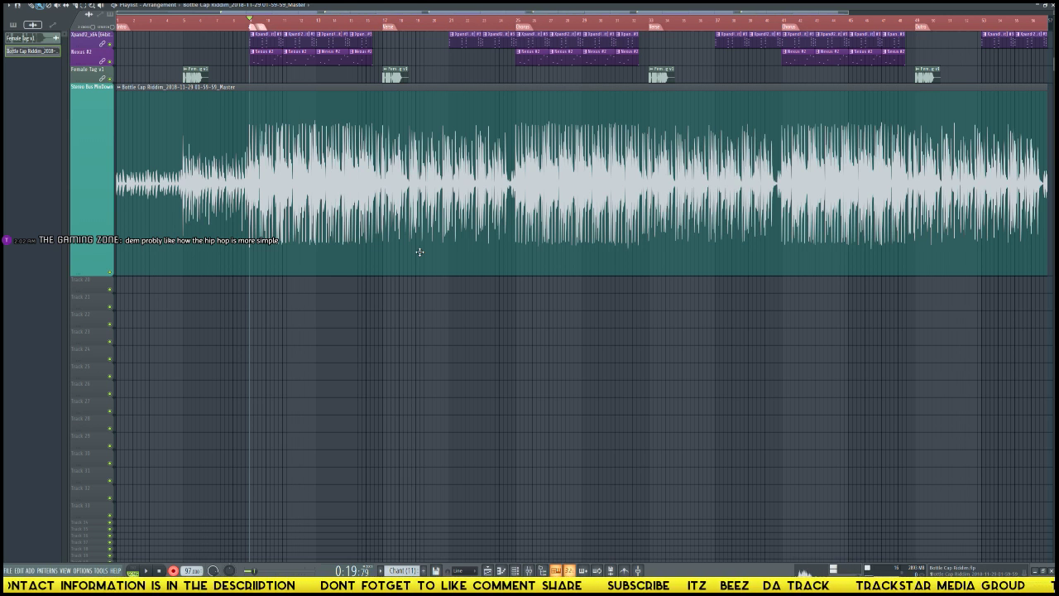
{"action": "double_click", "coordinate": [409, 207]}
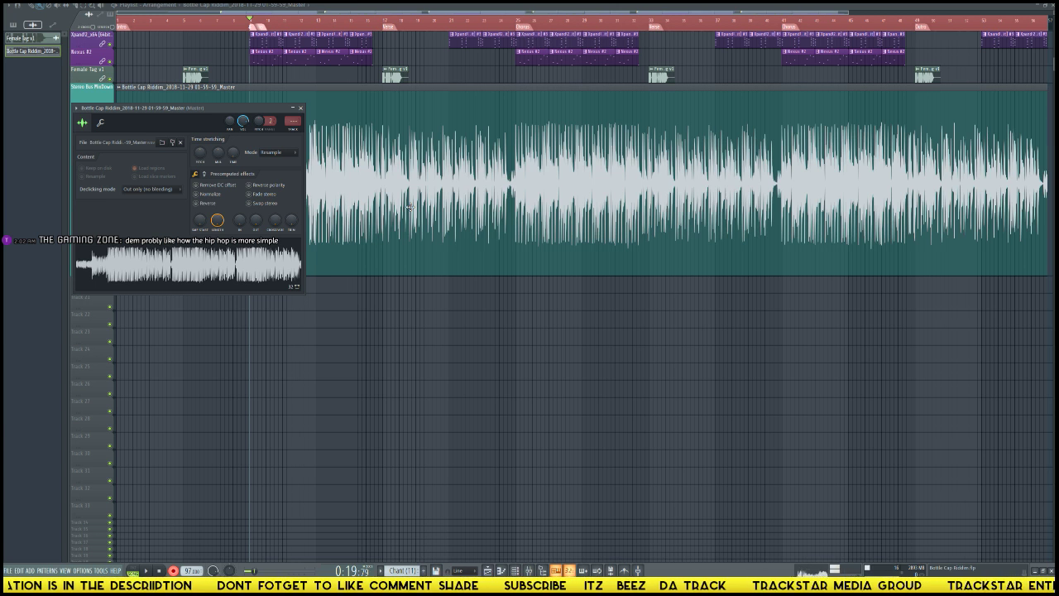
{"action": "left_click", "coordinate": [217, 194]}
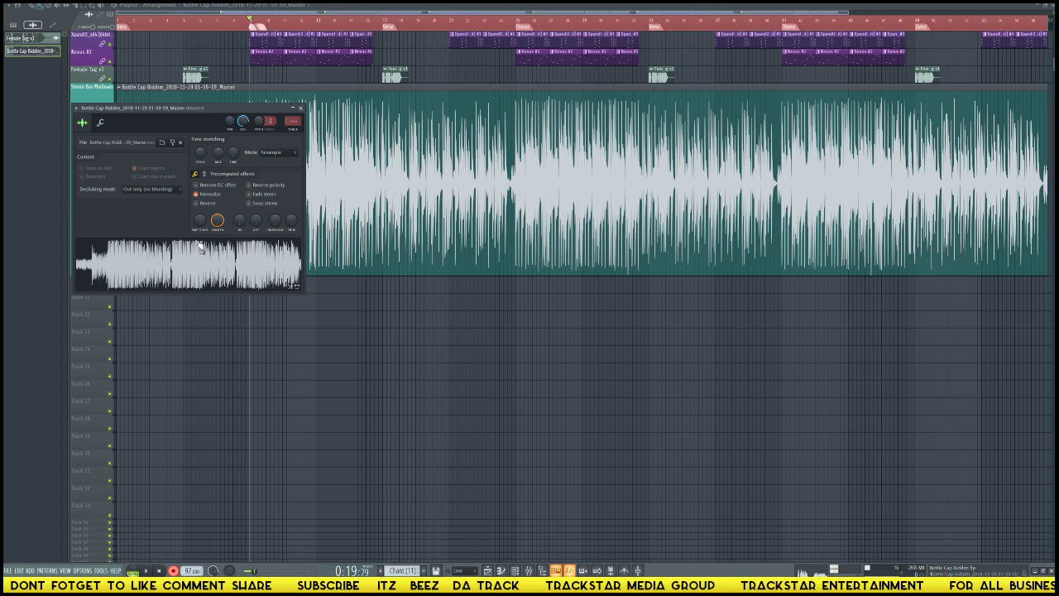
{"action": "left_click", "coordinate": [220, 195]}
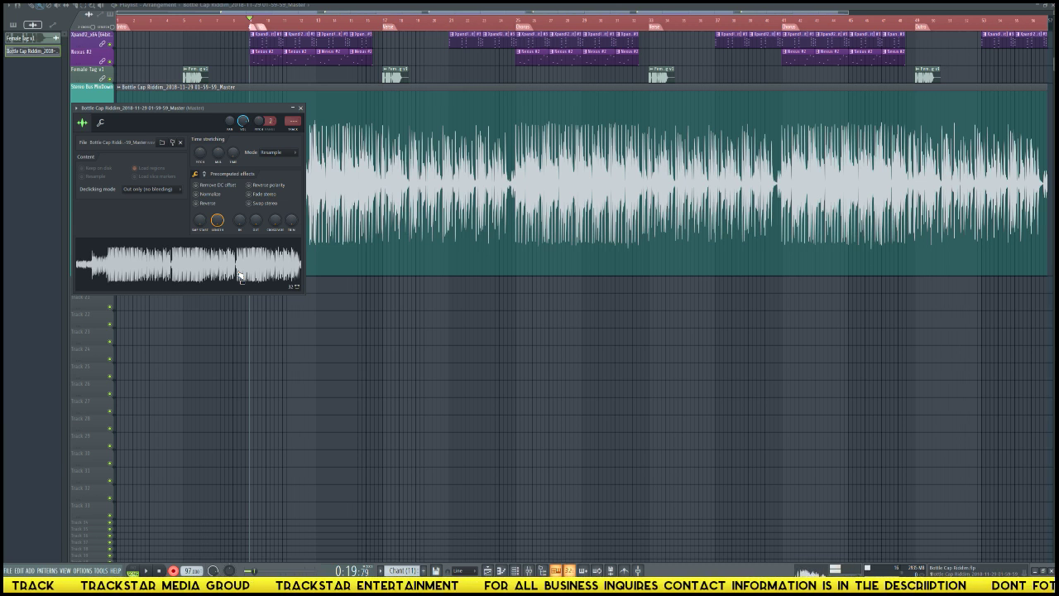
{"action": "left_click", "coordinate": [392, 357]}
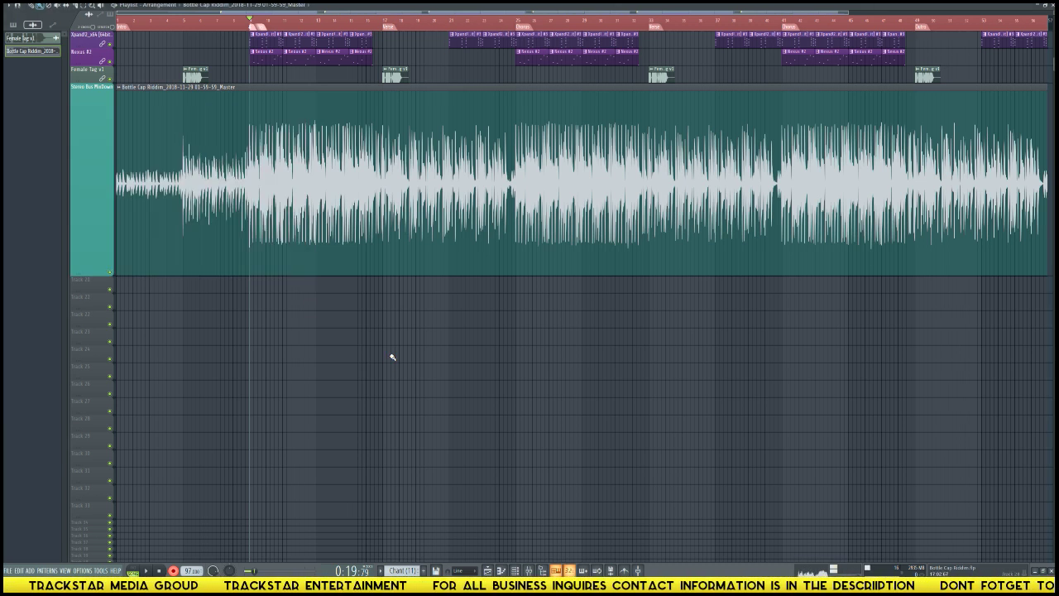
{"action": "scroll", "coordinate": [392, 356], "scroll_direction": "up", "scroll_amount": 5}
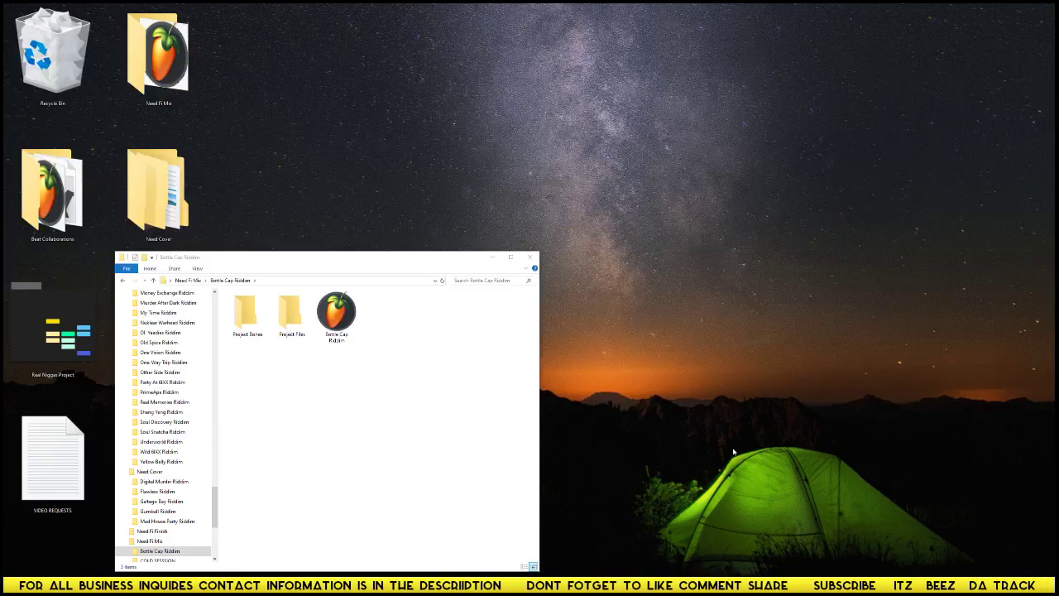
- Go up to the Need Fi Mix folder, open Good Sushi Riddim, and display its contents as large icons
{"action": "left_click", "coordinate": [186, 279]}
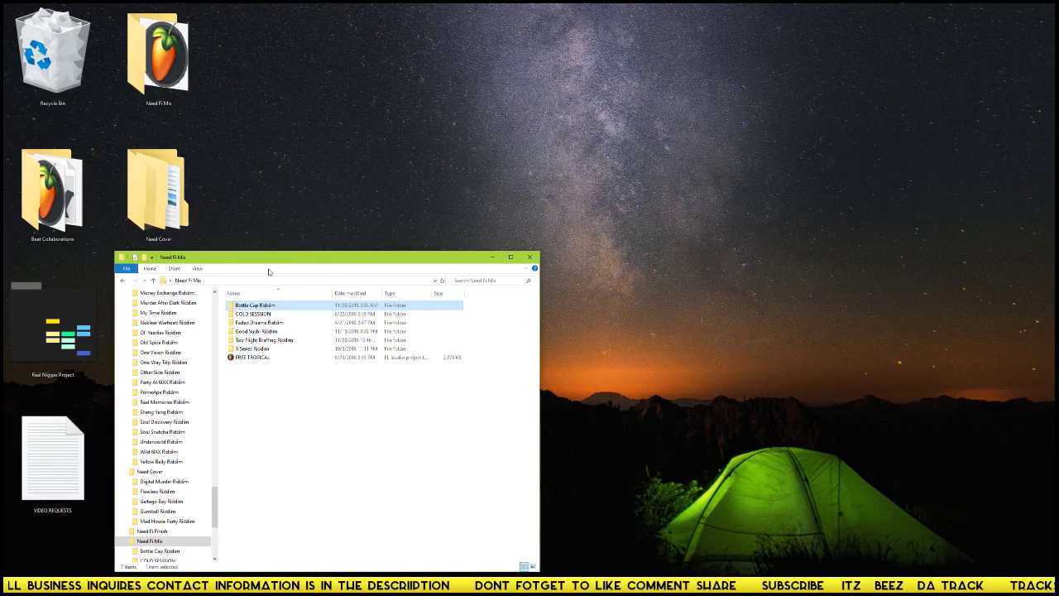
{"action": "left_click_drag", "start_coordinate": [328, 259], "coordinate": [607, 202]}
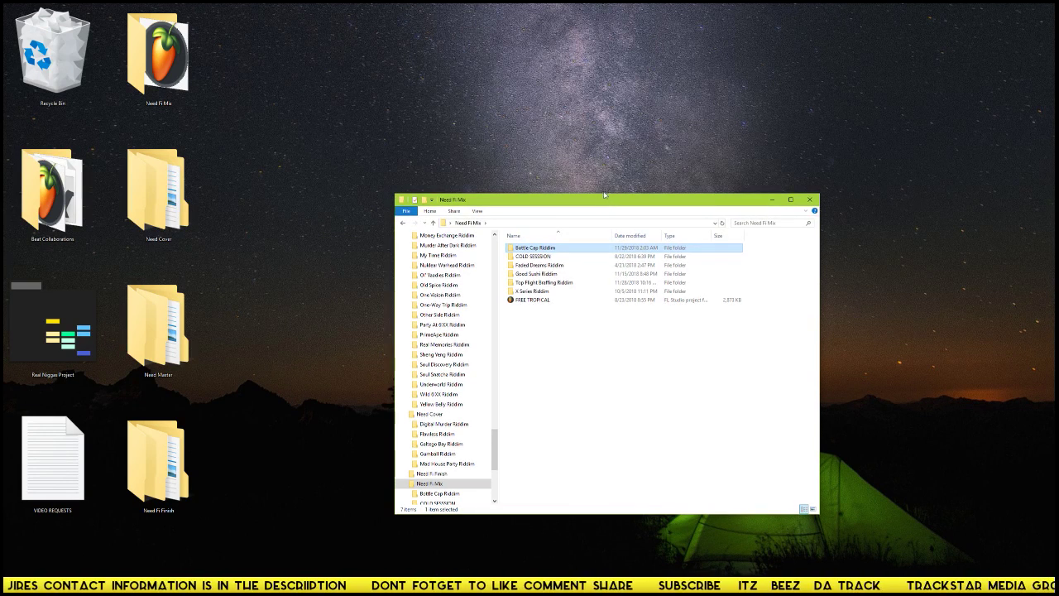
{"action": "left_click", "coordinate": [539, 273]}
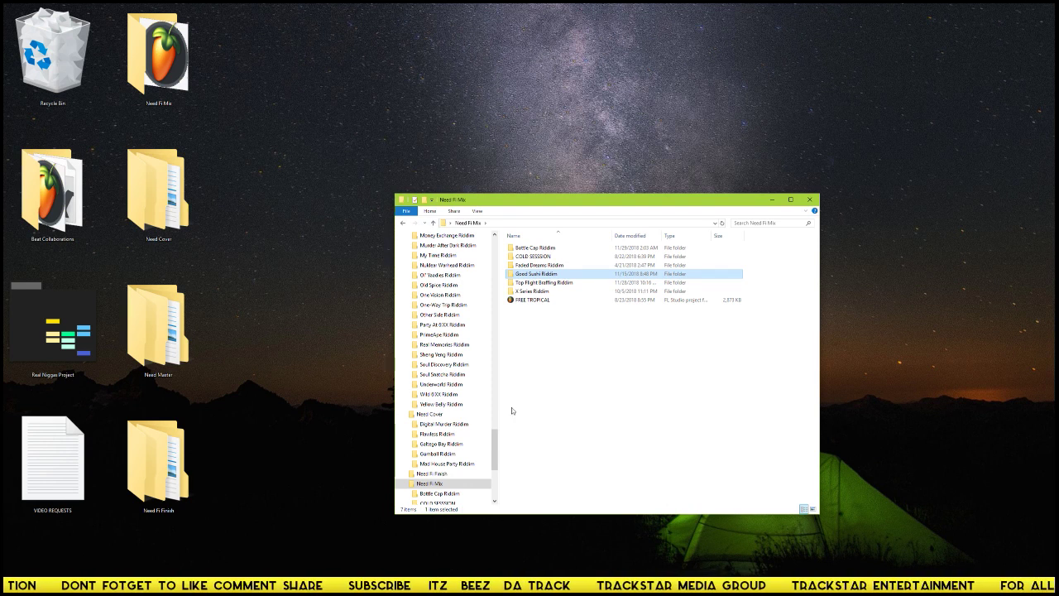
{"action": "double_click", "coordinate": [534, 276]}
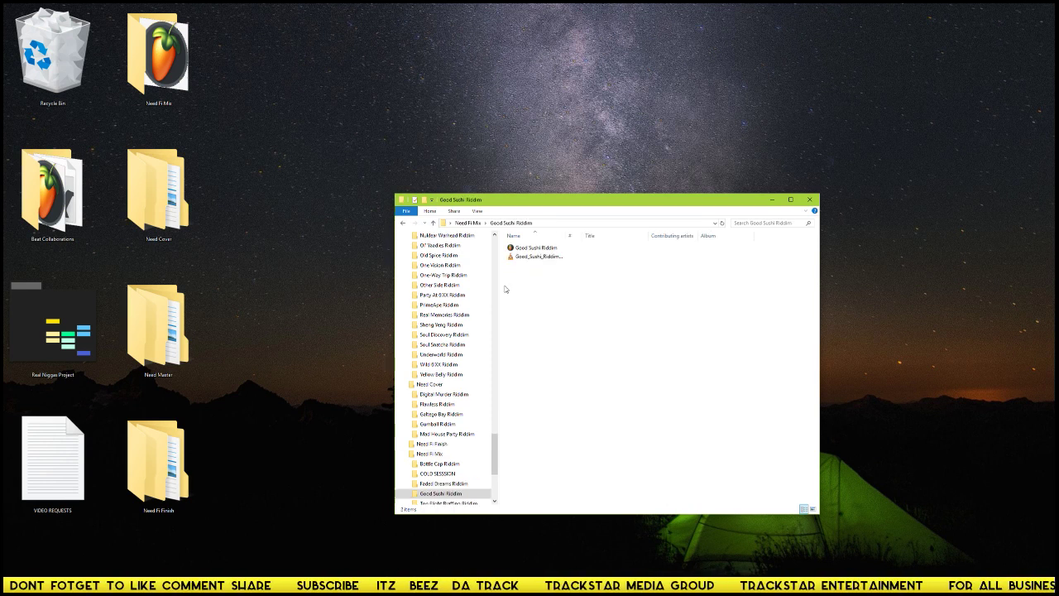
{"action": "left_click", "coordinate": [812, 509]}
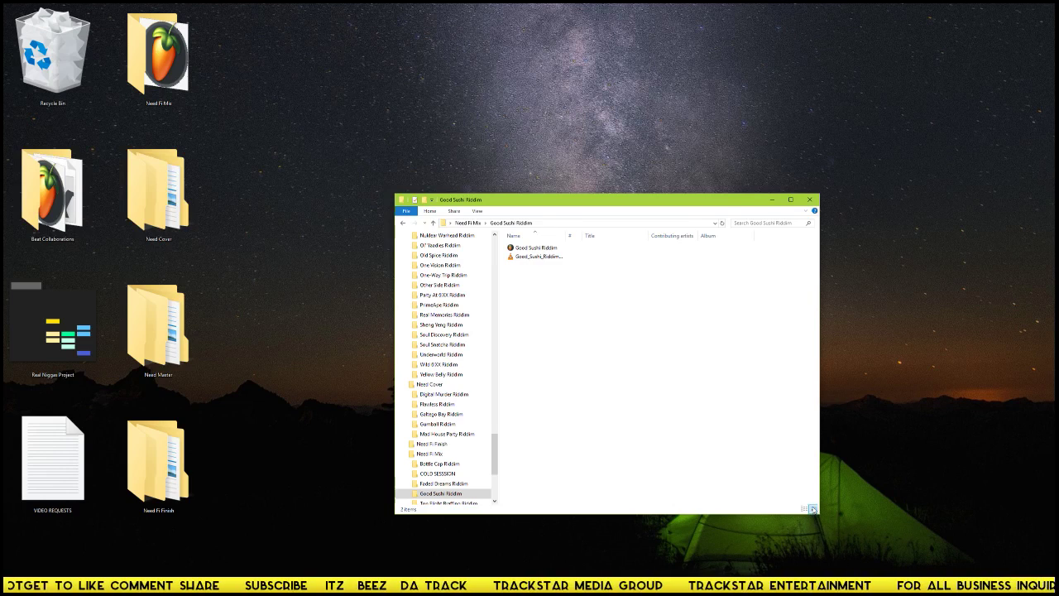
- Create a new folder named Project Files inside the Good Sushi Riddim folder
{"action": "right_click", "coordinate": [634, 397]}
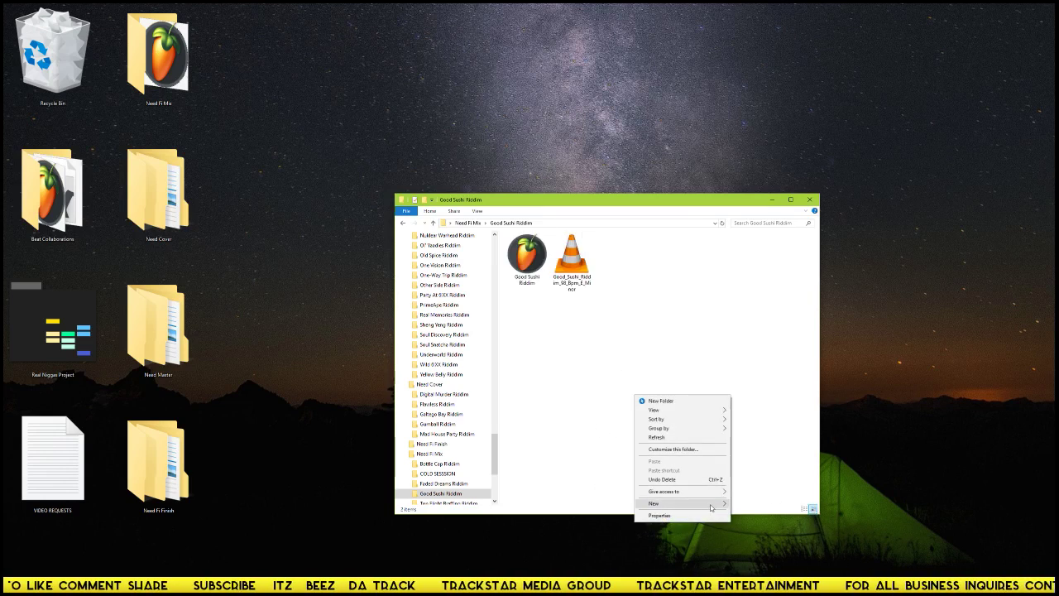
{"action": "mouse_move", "coordinate": [653, 502]}
{"action": "left_click", "coordinate": [740, 403]}
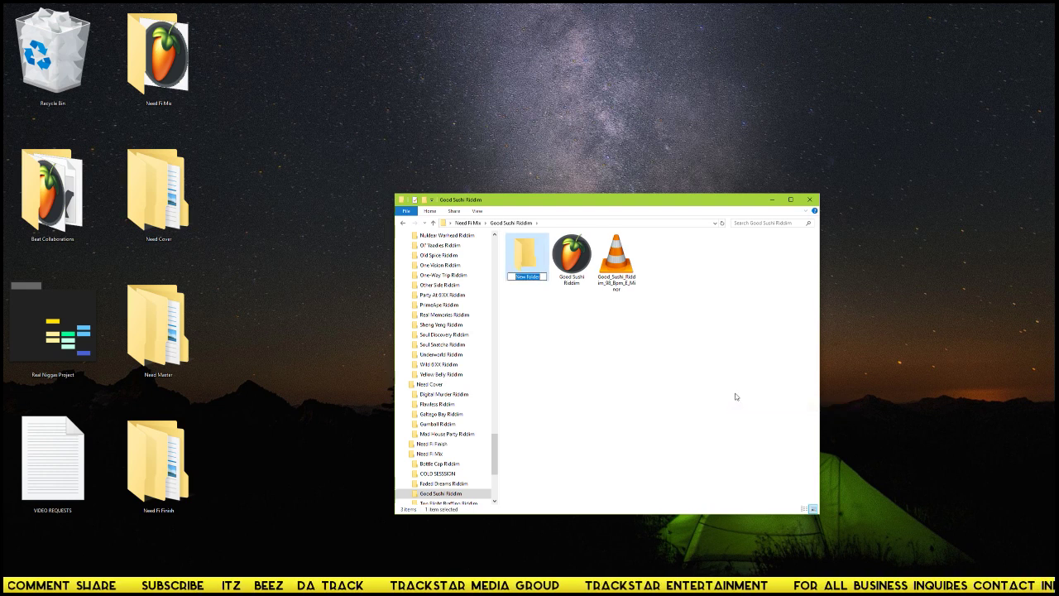
{"action": "type", "text": "Project"}
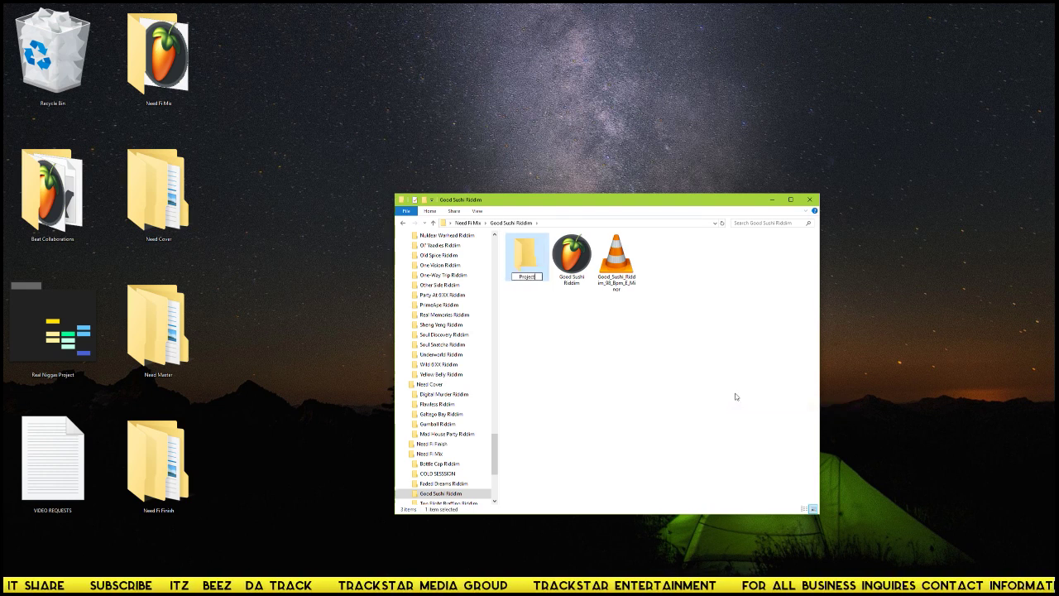
{"action": "type", "text": " Riles"}
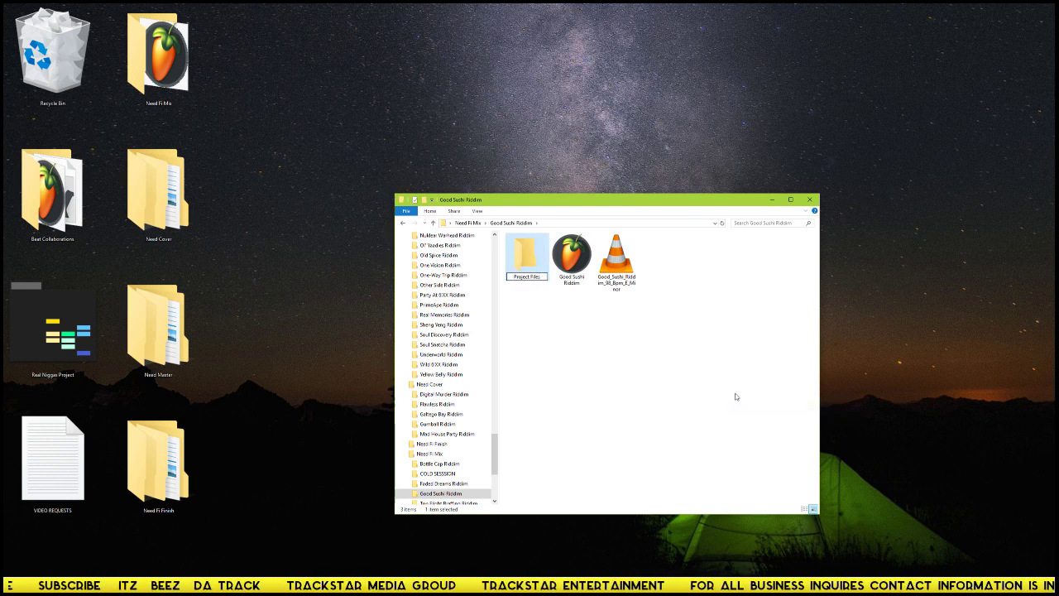
{"action": "key", "text": "Return"}
- Create a second folder named Project Bones in Good Sushi Riddim and select both new folders
{"action": "right_click", "coordinate": [577, 350]}
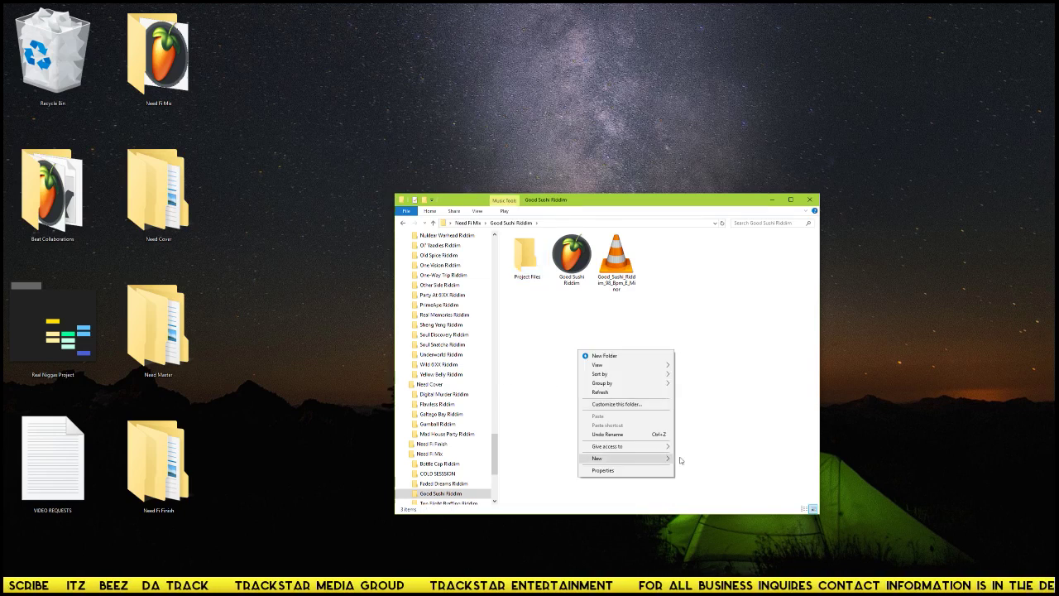
{"action": "left_click", "coordinate": [698, 458]}
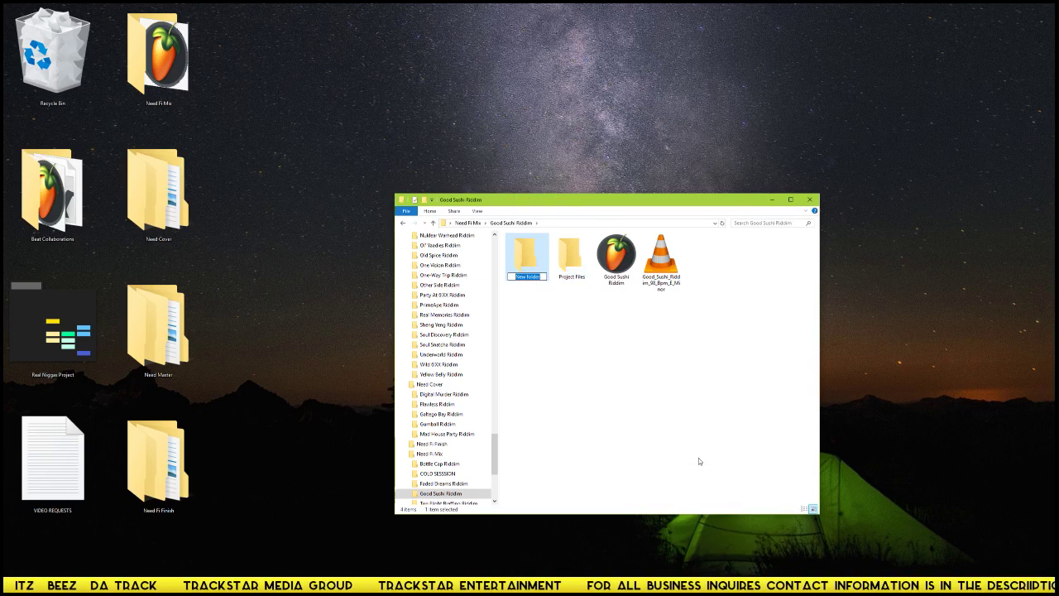
{"action": "type", "text": "Project"}
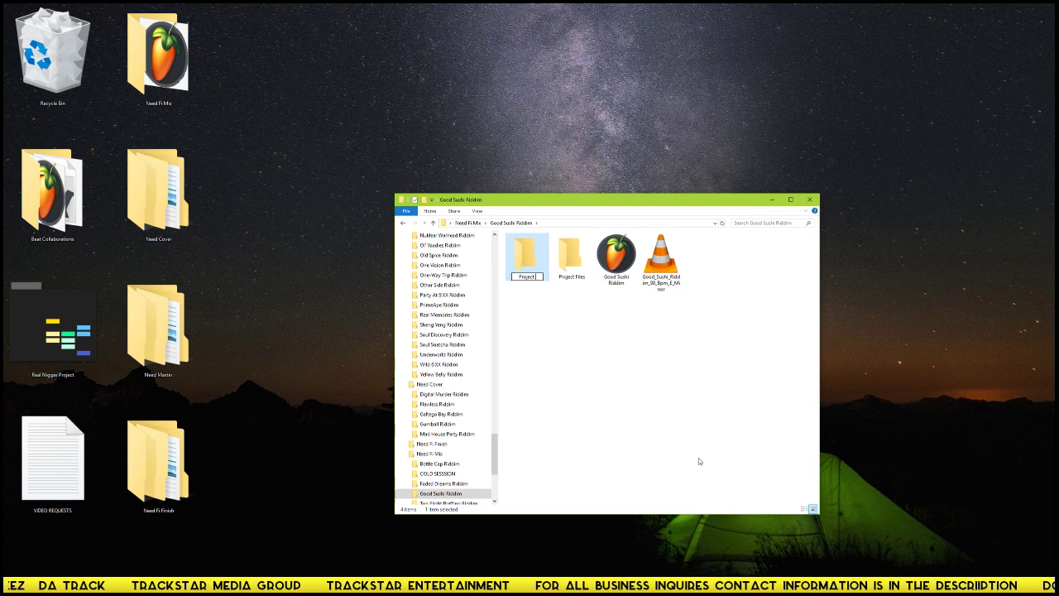
{"action": "type", "text": " Bones"}
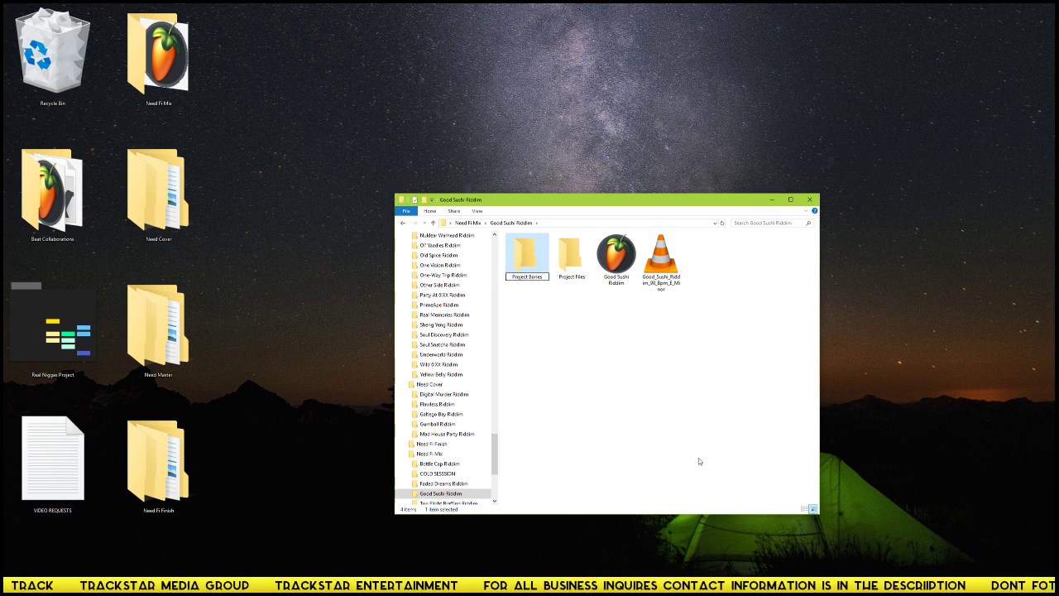
{"action": "key", "text": "Return"}
{"action": "left_click_drag", "start_coordinate": [574, 312], "coordinate": [499, 273]}
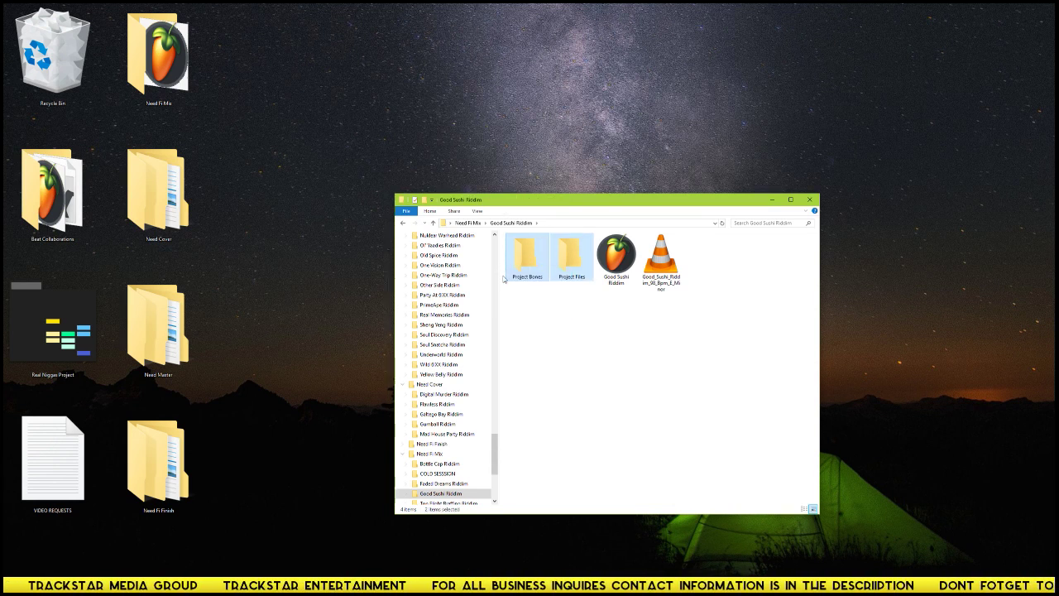
- Open Need Fi Mix's Bottle Cap Riddim folder in a second window and place it beside the Good Sushi Riddim window
{"action": "left_click", "coordinate": [158, 463]}
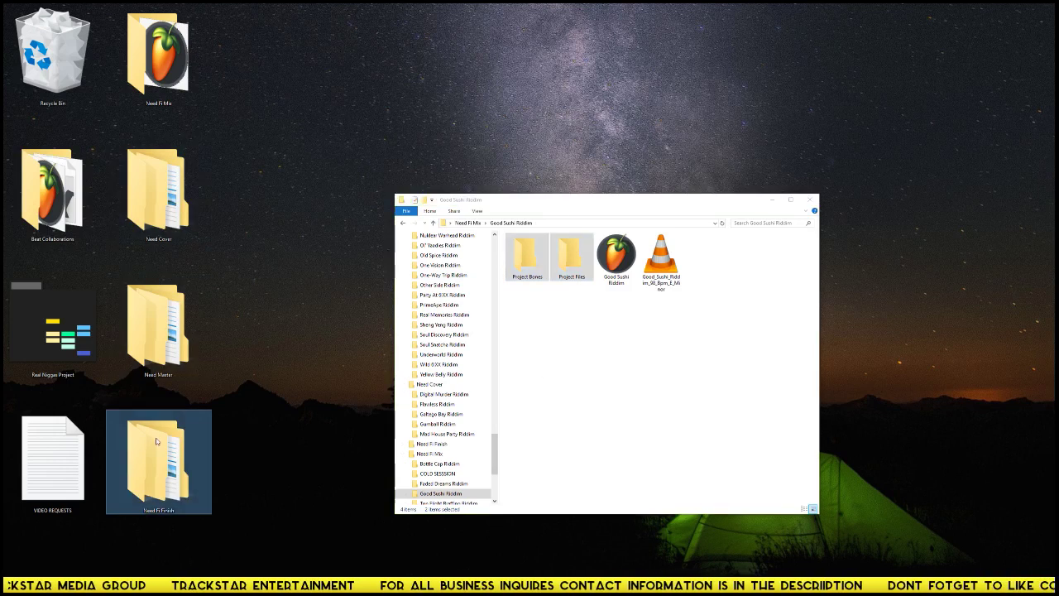
{"action": "double_click", "coordinate": [172, 110]}
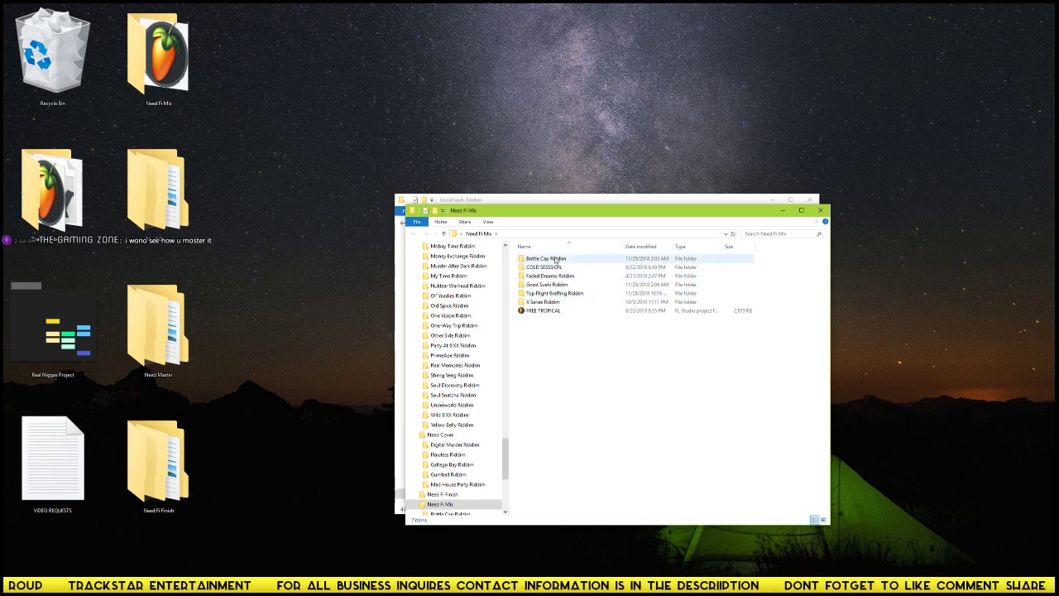
{"action": "left_click", "coordinate": [556, 259]}
{"action": "double_click", "coordinate": [556, 259]}
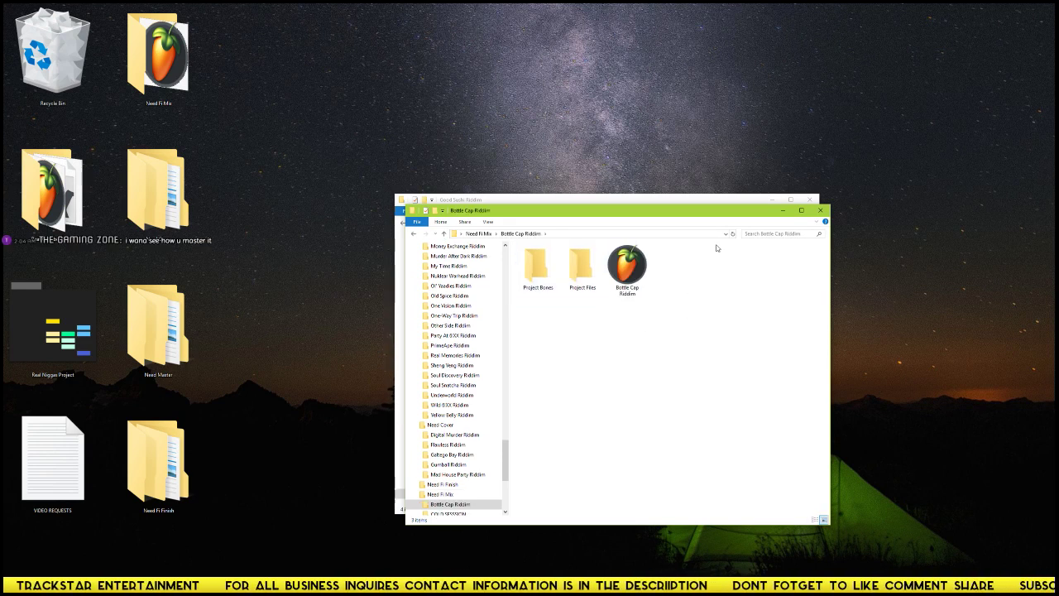
{"action": "left_click_drag", "start_coordinate": [687, 214], "coordinate": [346, 208]}
{"action": "left_click_drag", "start_coordinate": [589, 203], "coordinate": [737, 206]}
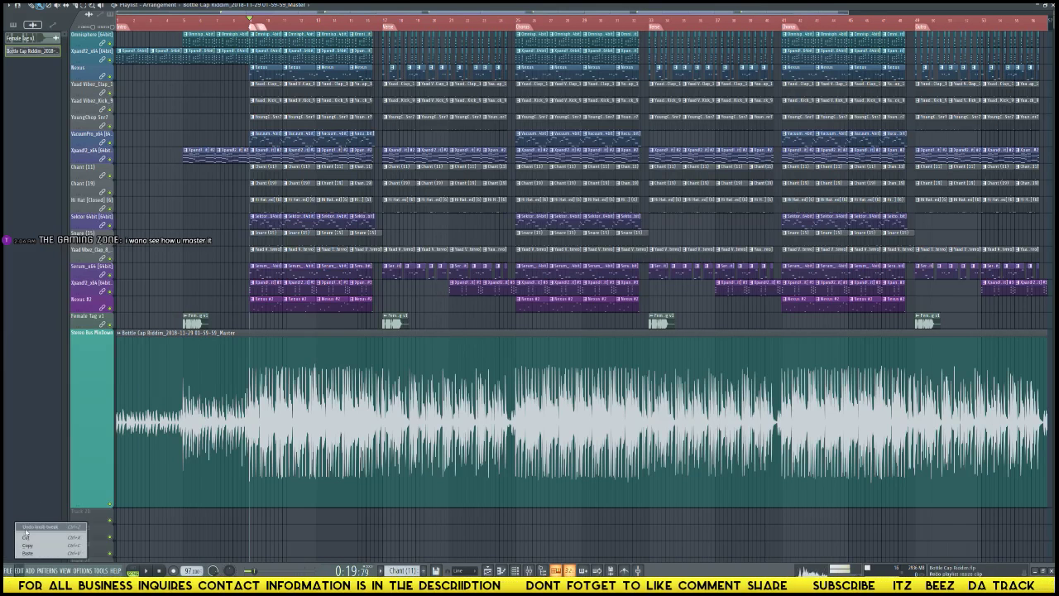
- Switch to FL Studio and export the project data files into Bottle Cap Riddim's Project Files folder
{"action": "left_click", "coordinate": [8, 570]}
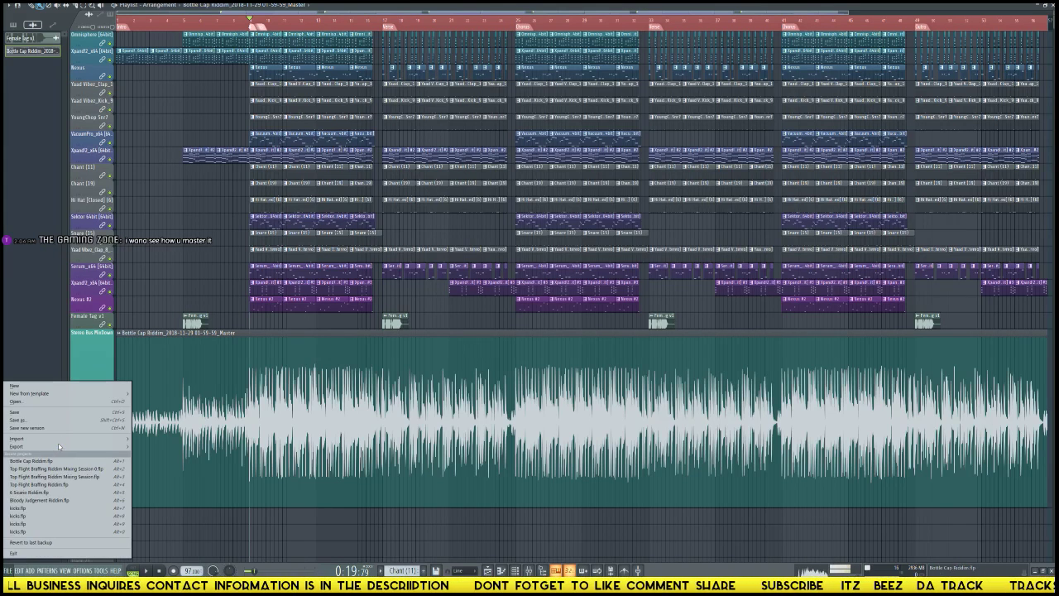
{"action": "mouse_move", "coordinate": [83, 447]}
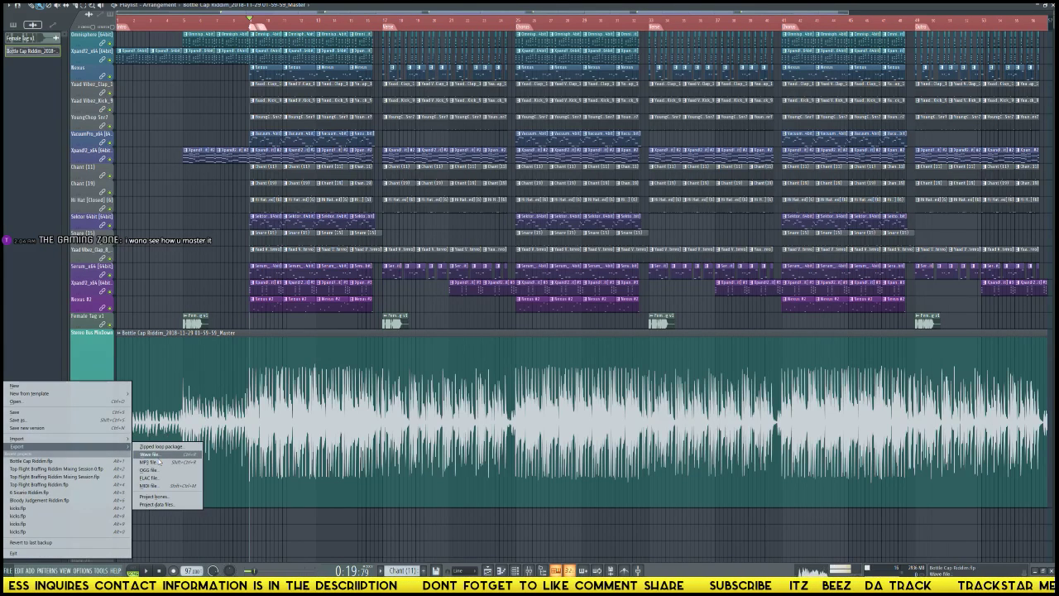
{"action": "left_click", "coordinate": [163, 503]}
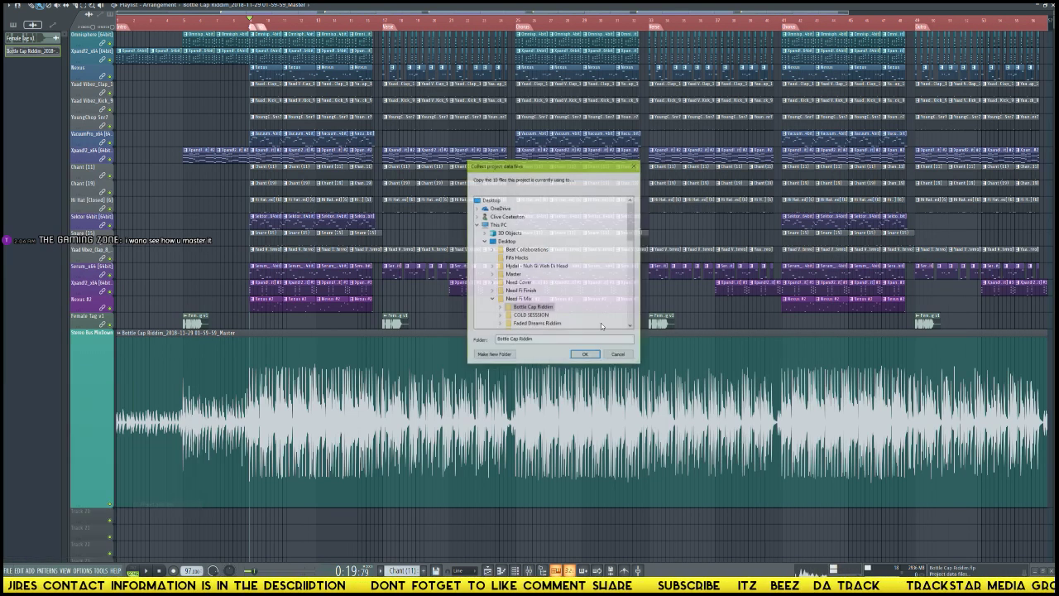
{"action": "scroll", "coordinate": [559, 313], "scroll_direction": "down", "scroll_amount": 2}
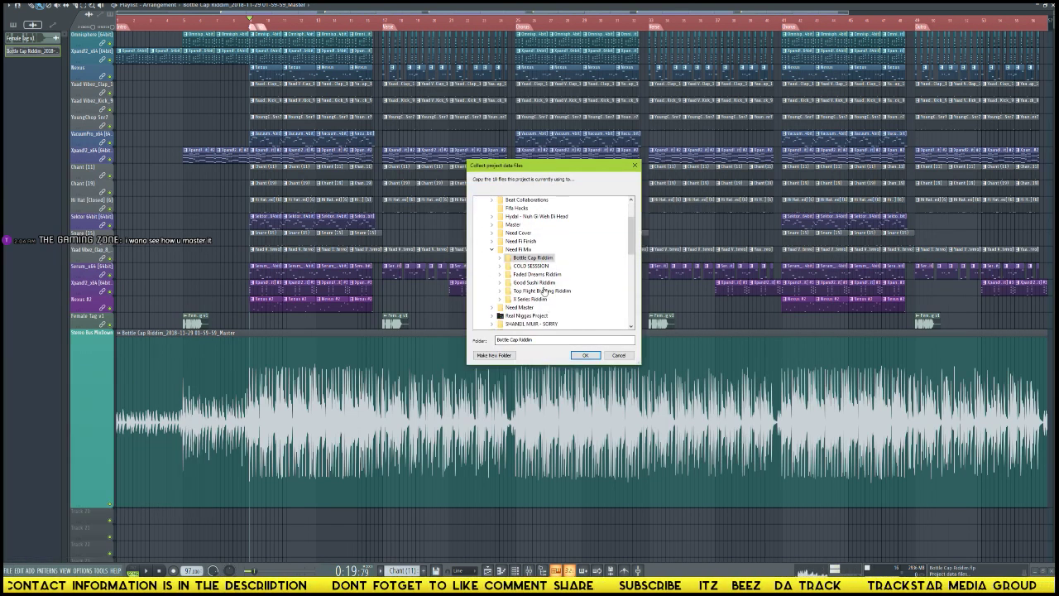
{"action": "double_click", "coordinate": [538, 258]}
{"action": "left_click", "coordinate": [528, 275]}
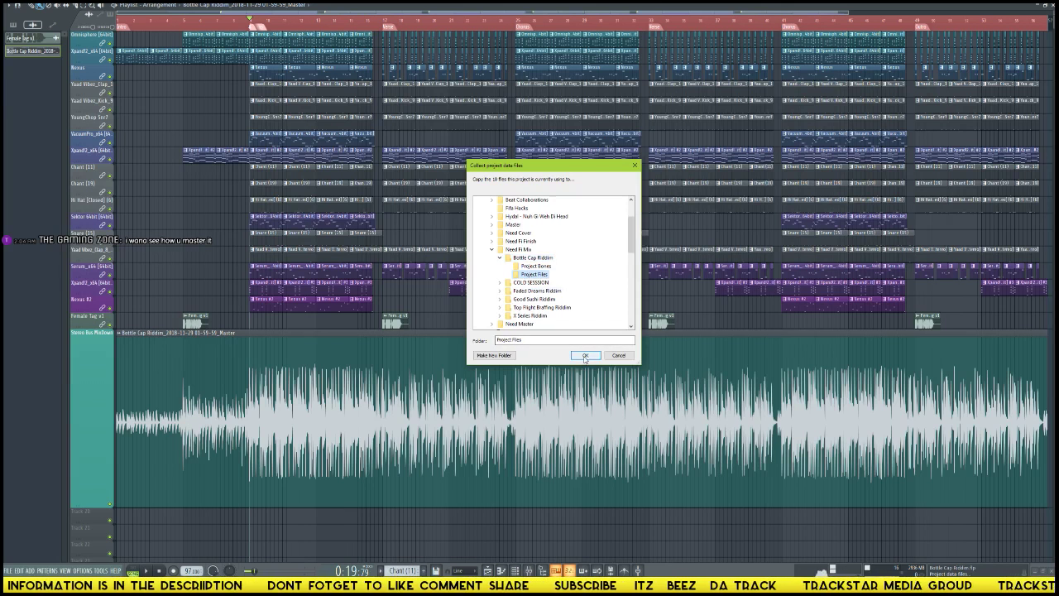
{"action": "left_click", "coordinate": [585, 355]}
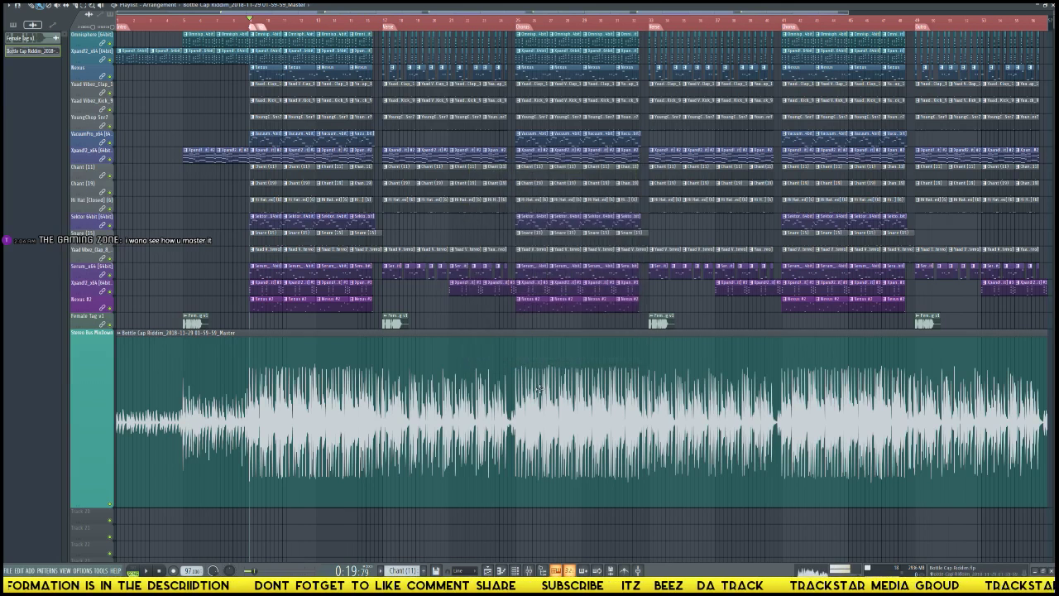
- Export the project bones into the Project Bones folder under Desktop, Need Fi Mix, Bottle Cap Riddim
{"action": "left_click", "coordinate": [8, 570]}
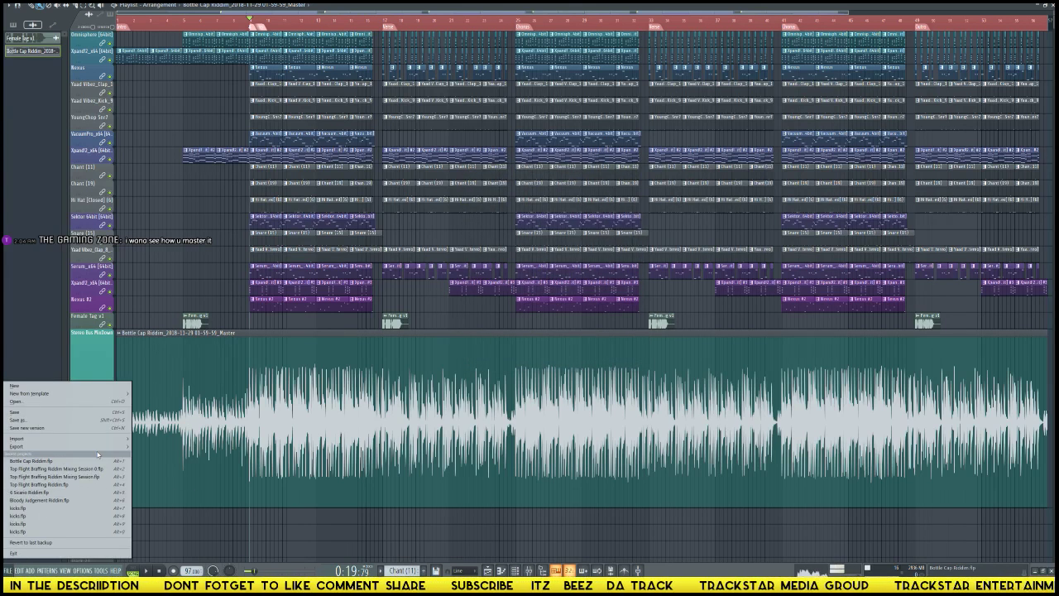
{"action": "mouse_move", "coordinate": [124, 448]}
{"action": "left_click", "coordinate": [154, 496]}
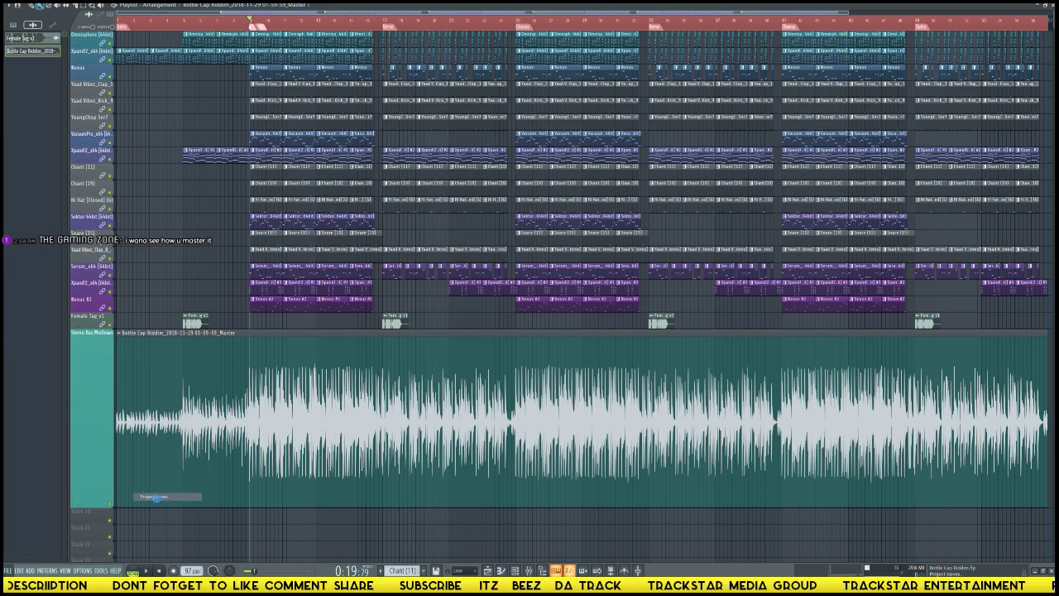
{"action": "scroll", "coordinate": [547, 262], "scroll_direction": "down", "scroll_amount": 1}
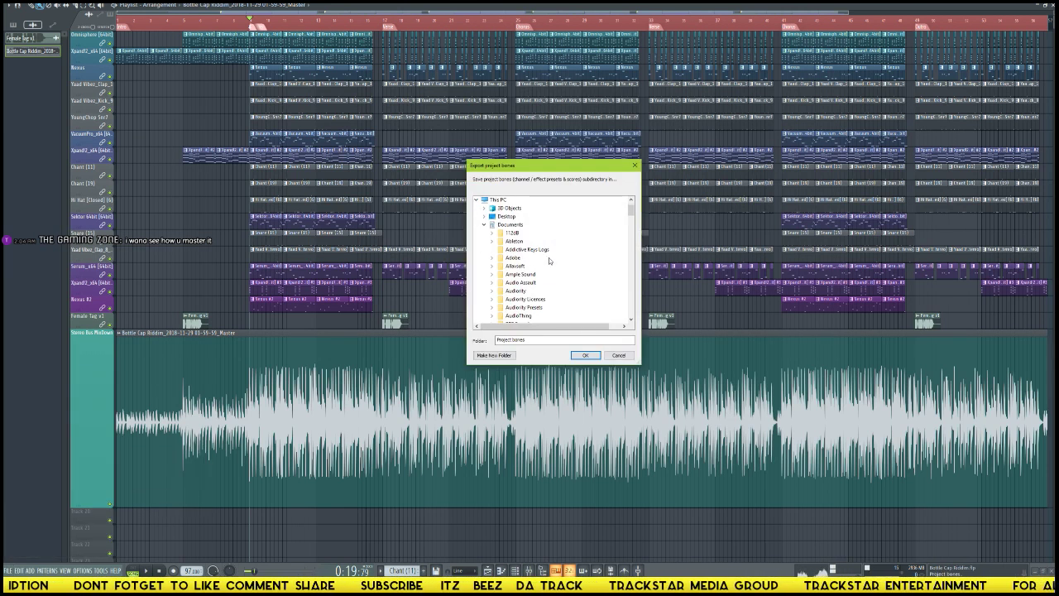
{"action": "left_click", "coordinate": [485, 225]}
{"action": "double_click", "coordinate": [506, 216]}
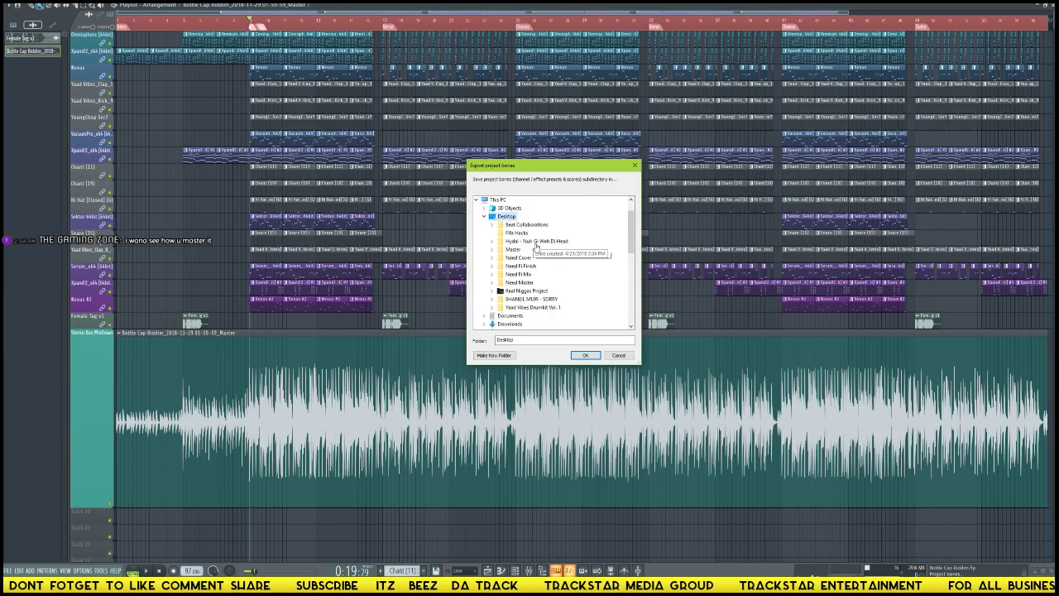
{"action": "scroll", "coordinate": [522, 244], "scroll_direction": "down", "scroll_amount": 2}
{"action": "scroll", "coordinate": [526, 246], "scroll_direction": "up", "scroll_amount": 3}
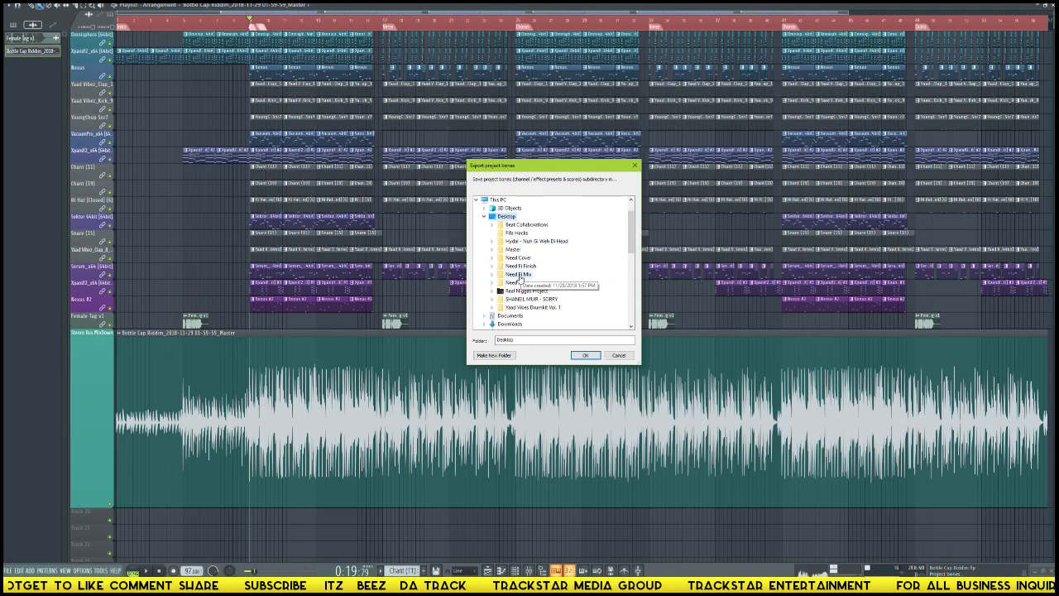
{"action": "left_click", "coordinate": [522, 274]}
{"action": "left_click", "coordinate": [534, 283]}
{"action": "left_click", "coordinate": [546, 299]}
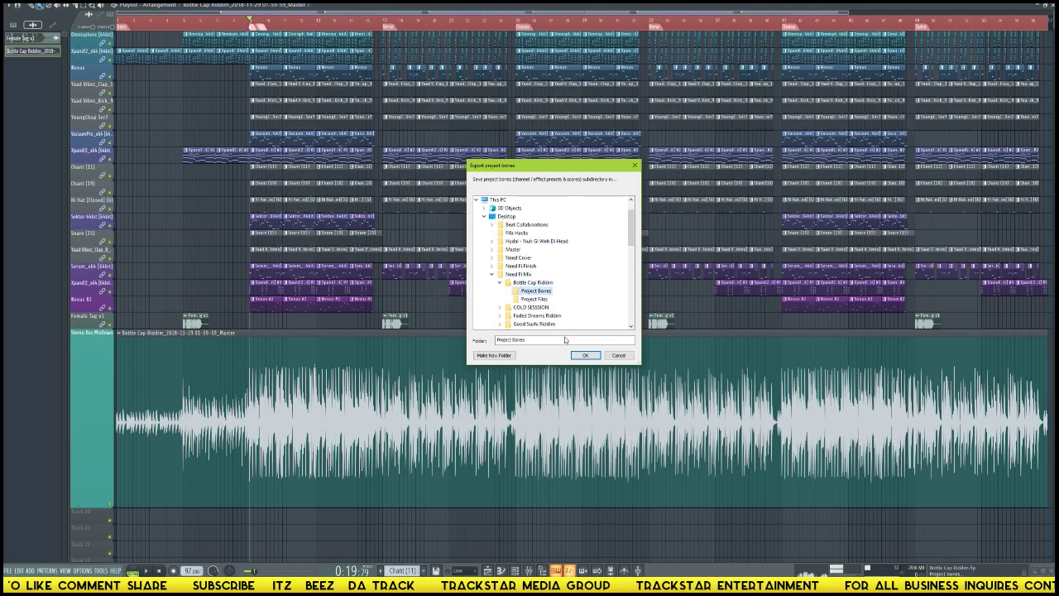
{"action": "left_click", "coordinate": [586, 354]}
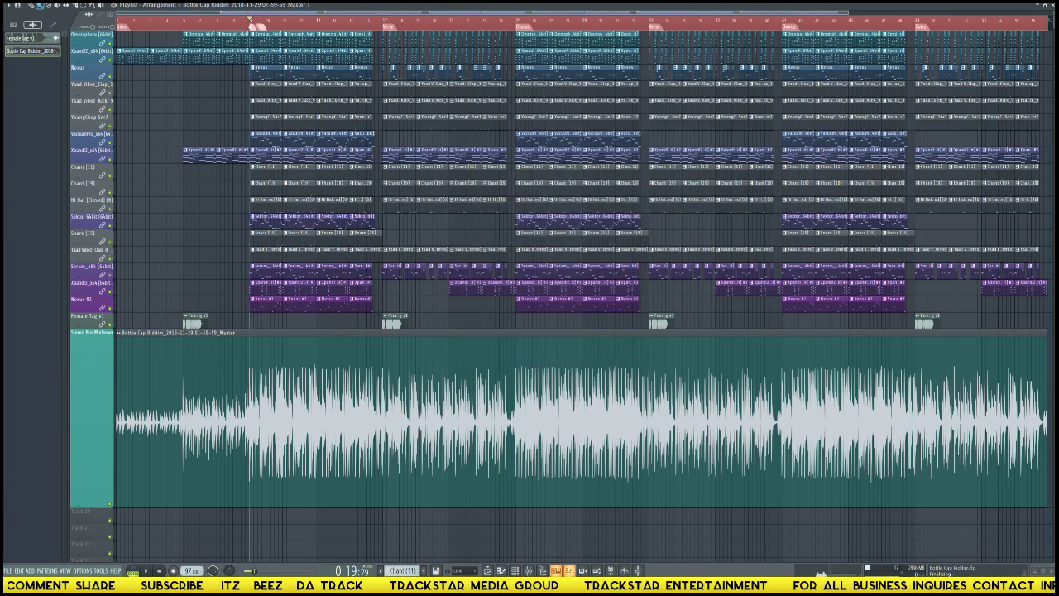
- Switch to File Explorer and examine the exported files in Bottle Cap Riddim's Project Files folder as large icons
{"action": "left_click", "coordinate": [8, 570]}
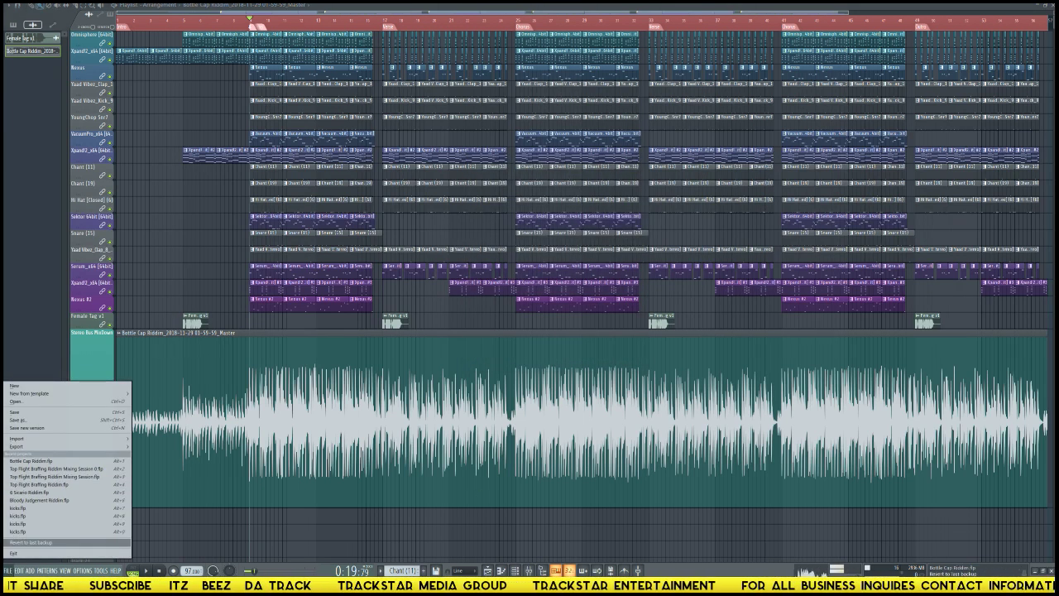
{"action": "key", "text": "alt+Tab"}
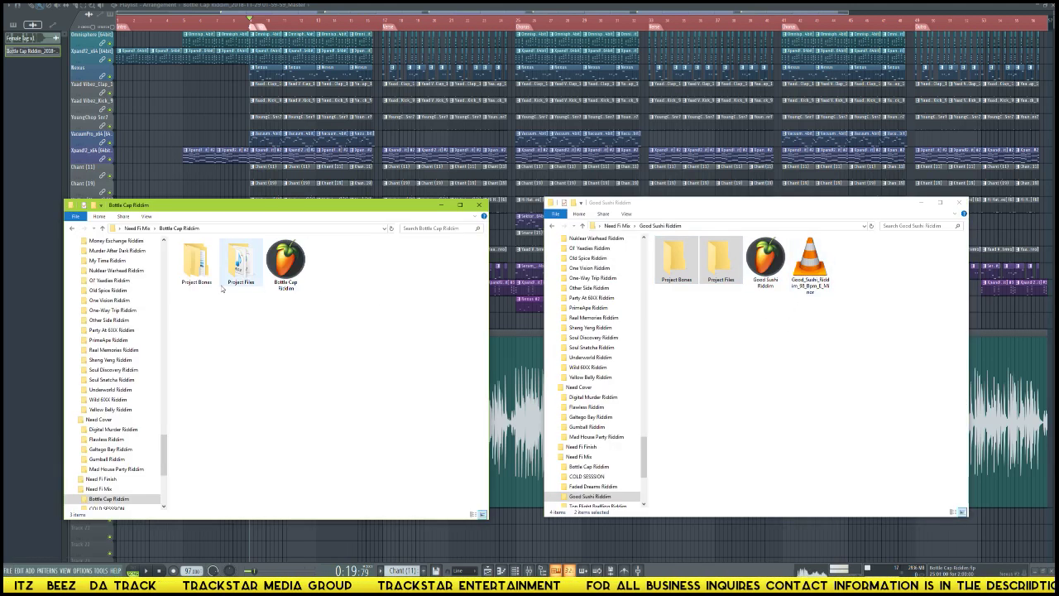
{"action": "double_click", "coordinate": [240, 262]}
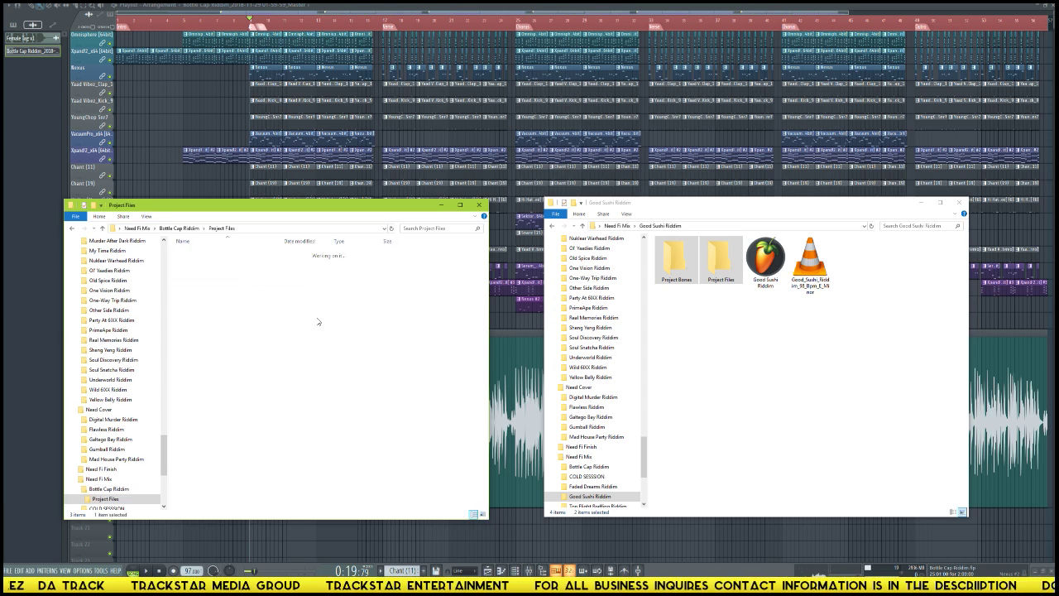
{"action": "left_click", "coordinate": [482, 514]}
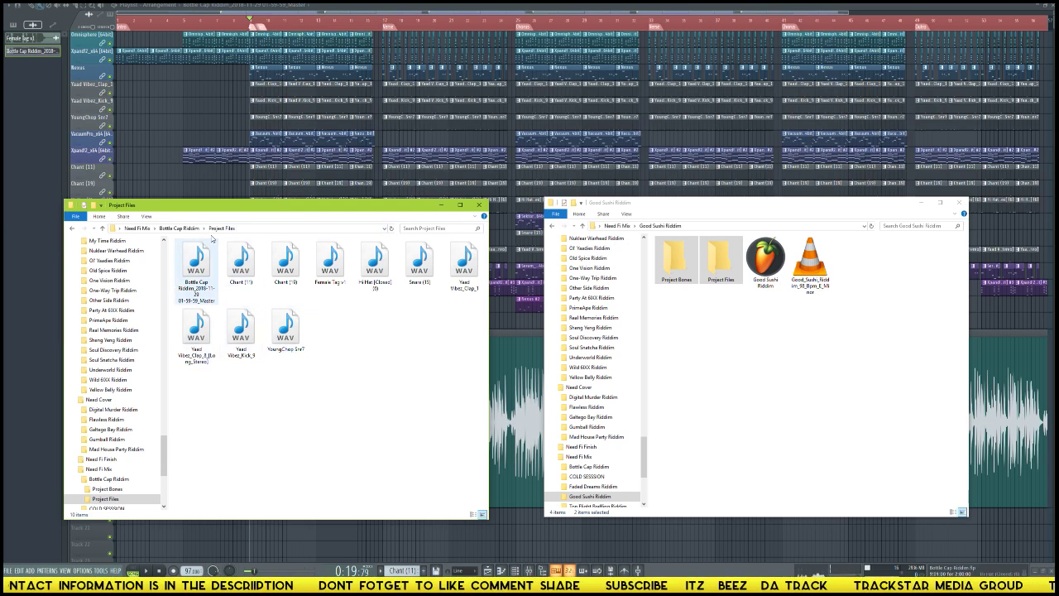
- Examine the exported Mixer preset files inside Bottle Cap Riddim's Project Bones folder and close both folder windows
{"action": "left_click", "coordinate": [191, 231]}
{"action": "double_click", "coordinate": [191, 263]}
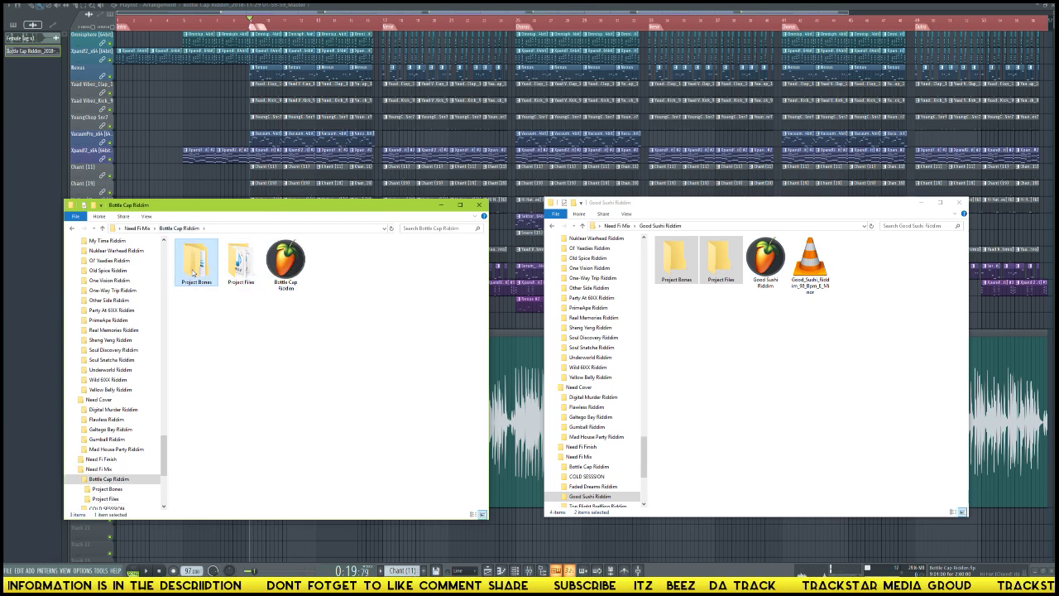
{"action": "double_click", "coordinate": [198, 253]}
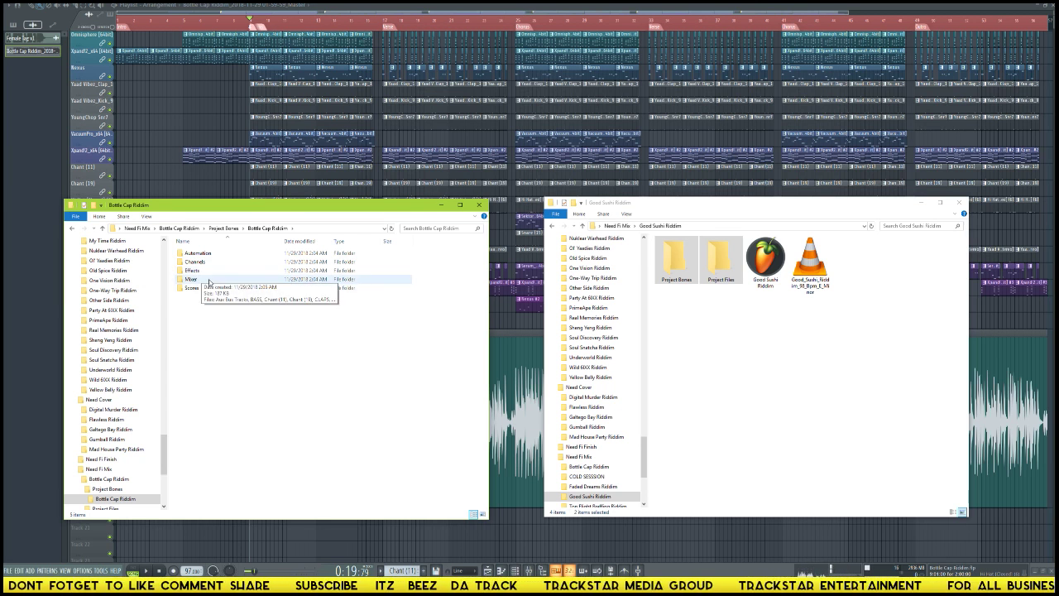
{"action": "double_click", "coordinate": [203, 280]}
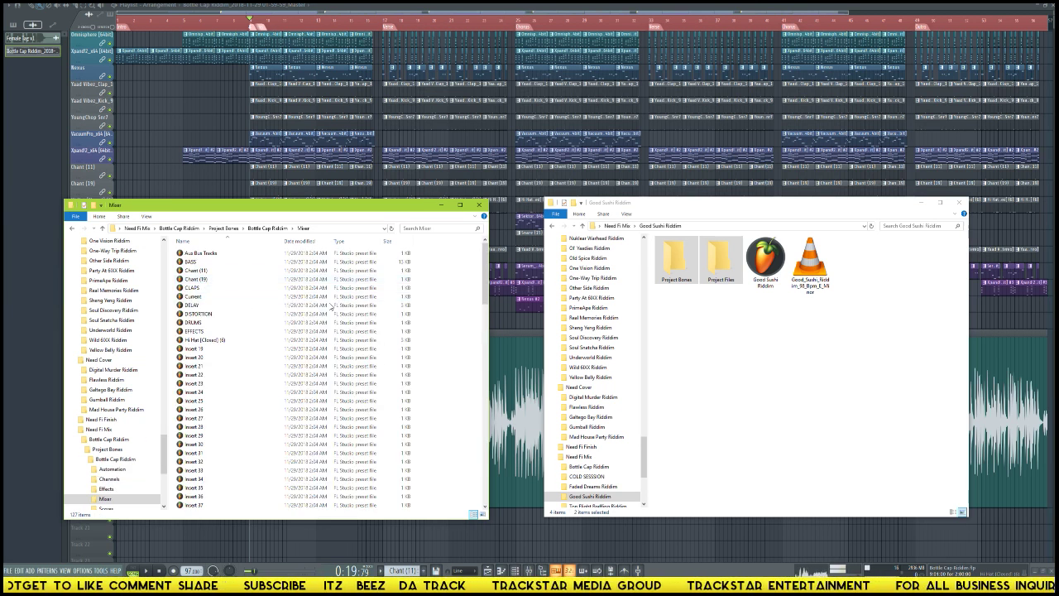
{"action": "scroll", "coordinate": [274, 365], "scroll_direction": "down", "scroll_amount": 20}
{"action": "scroll", "coordinate": [274, 365], "scroll_direction": "down", "scroll_amount": 9}
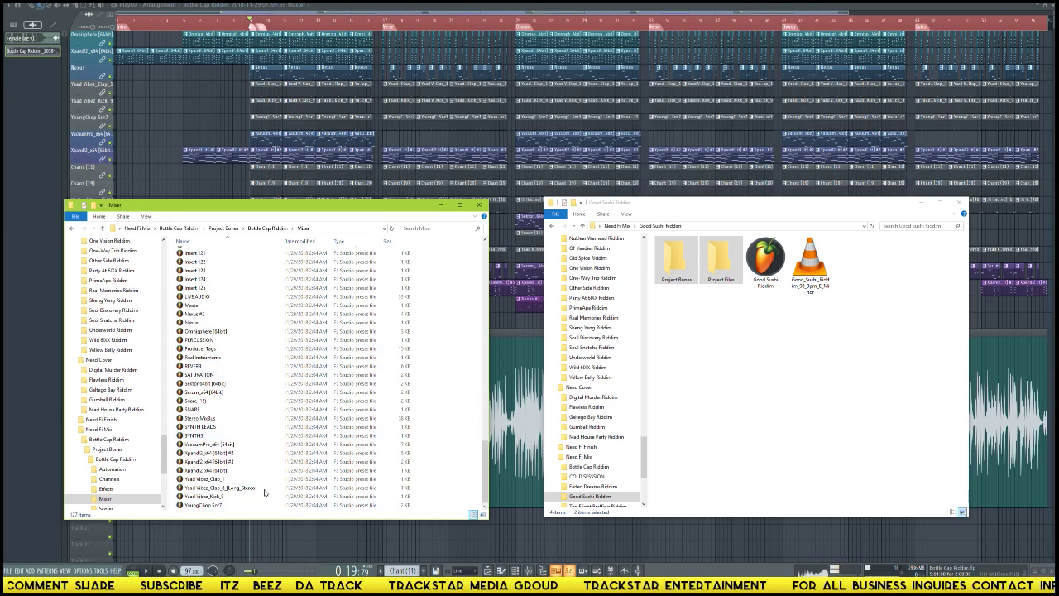
{"action": "scroll", "coordinate": [227, 391], "scroll_direction": "up", "scroll_amount": 20}
{"action": "scroll", "coordinate": [228, 388], "scroll_direction": "up", "scroll_amount": 10}
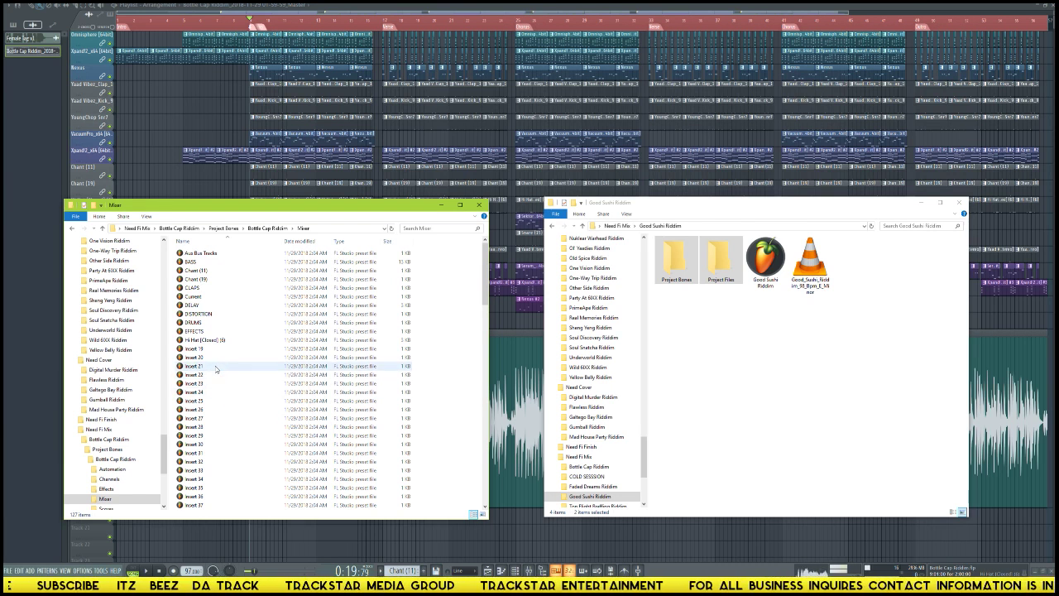
{"action": "left_click", "coordinate": [268, 228]}
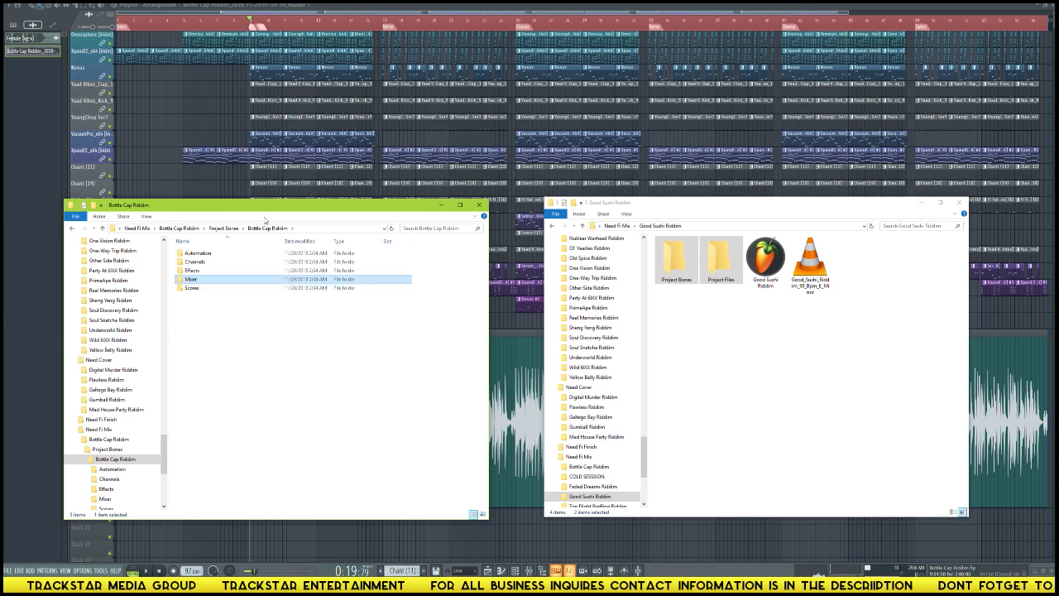
{"action": "left_click", "coordinate": [479, 206]}
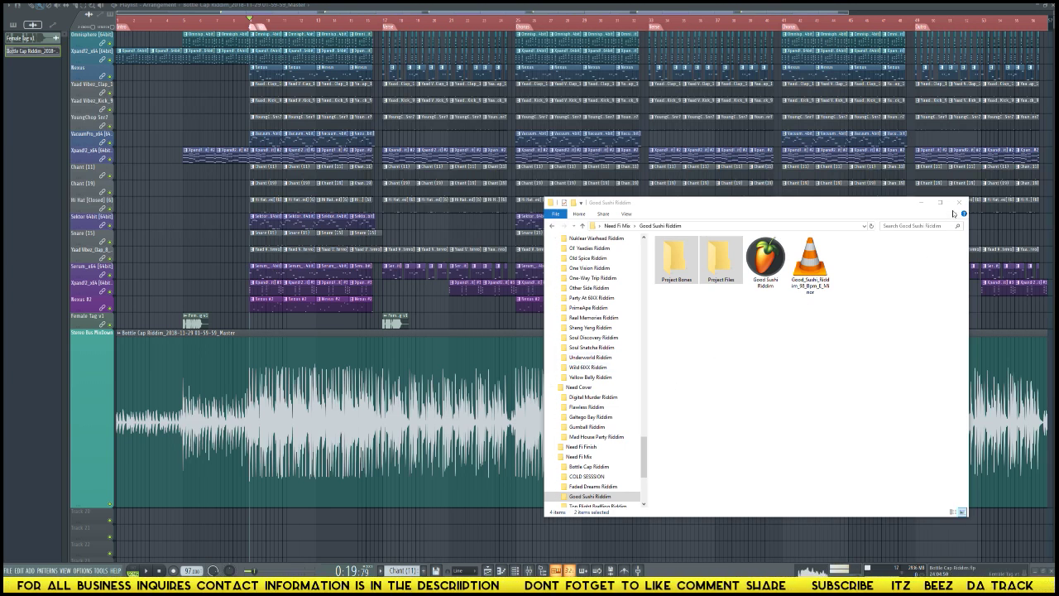
{"action": "left_click", "coordinate": [958, 202]}
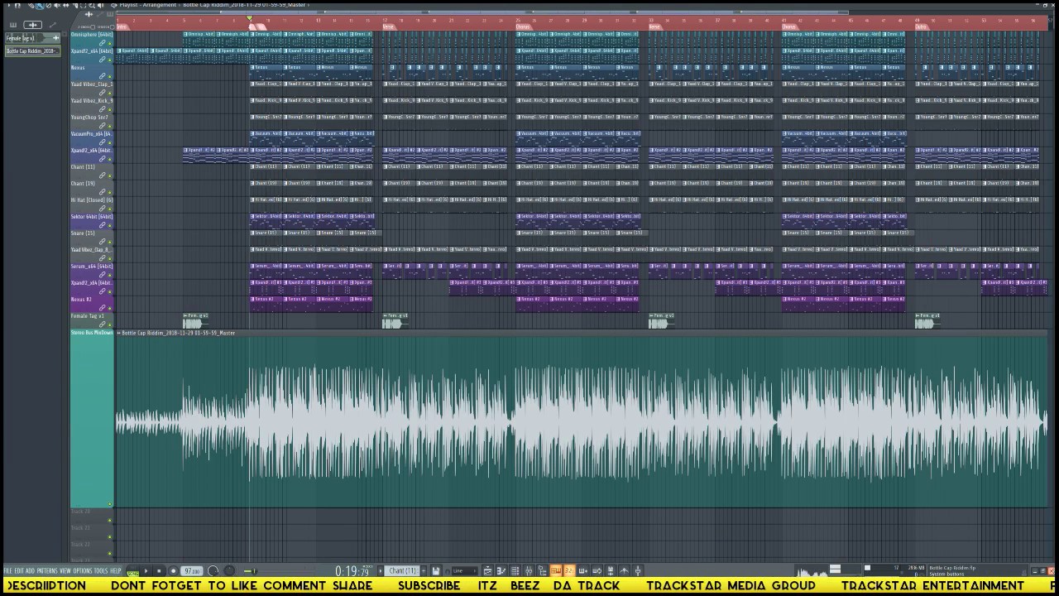
- Exit FL Studio, saving the changes to Bottle Cap Riddim.flp, and relaunch it with an empty project
{"action": "left_click", "coordinate": [1050, 571]}
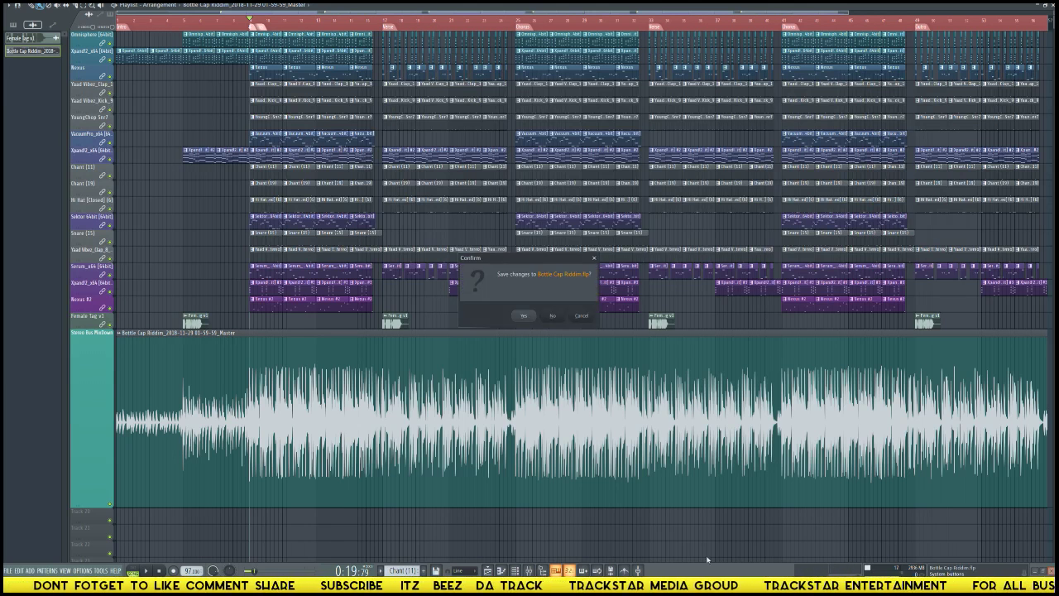
{"action": "left_click", "coordinate": [523, 315]}
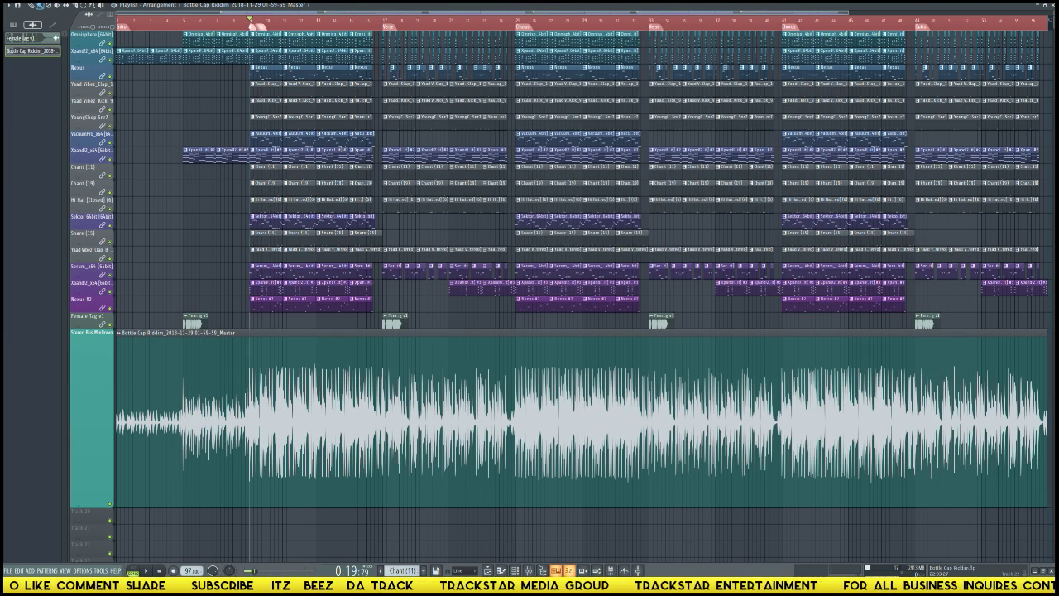
{"action": "mouse_move", "coordinate": [436, 586]}
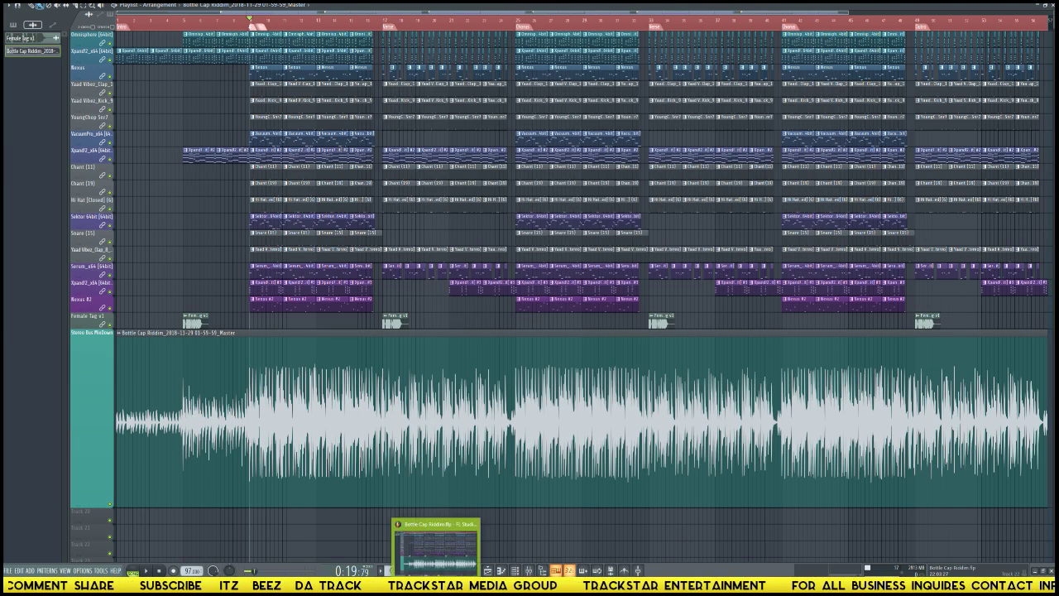
{"action": "left_click", "coordinate": [436, 585]}
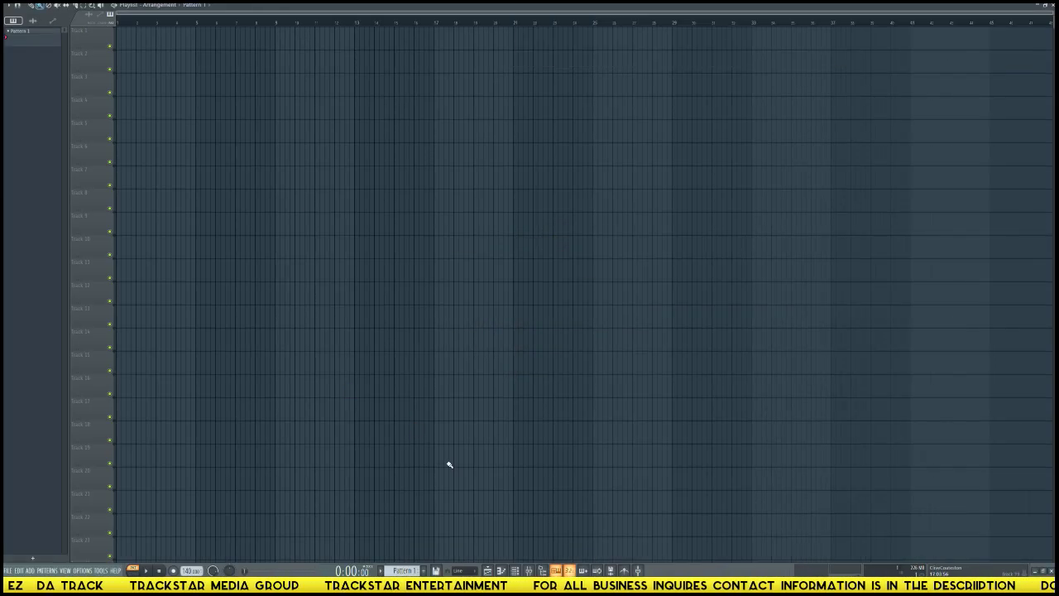
- Load the saved VOX preset onto the LIVE AUDIO mixer track and set its audio input to Apollo MIC/LINE/HZ 2
{"action": "left_click", "coordinate": [919, 364]}
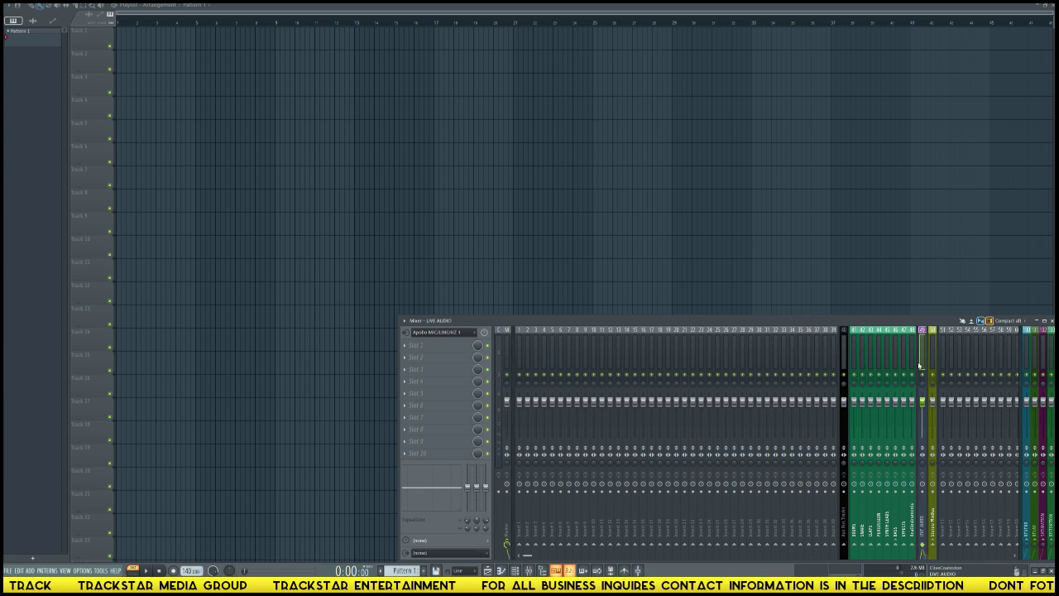
{"action": "left_click", "coordinate": [440, 345]}
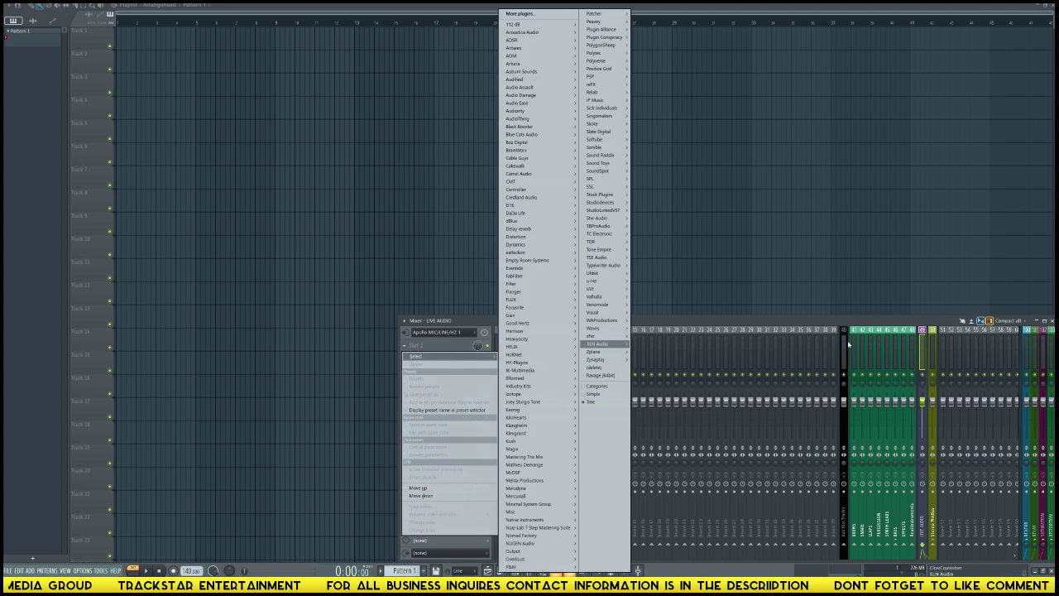
{"action": "left_click", "coordinate": [916, 347]}
{"action": "right_click", "coordinate": [927, 327]}
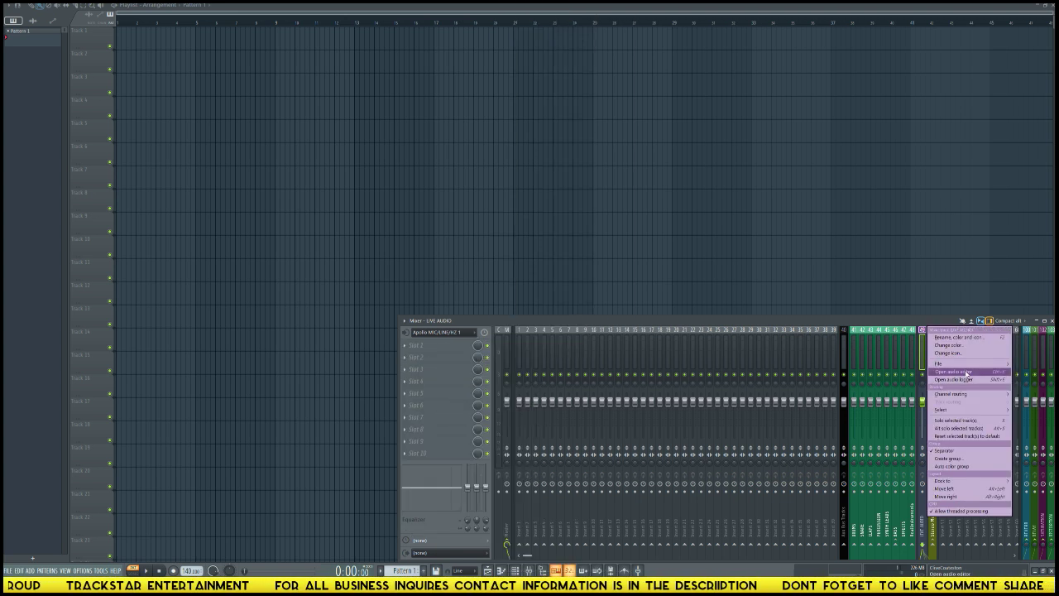
{"action": "mouse_move", "coordinate": [979, 367]}
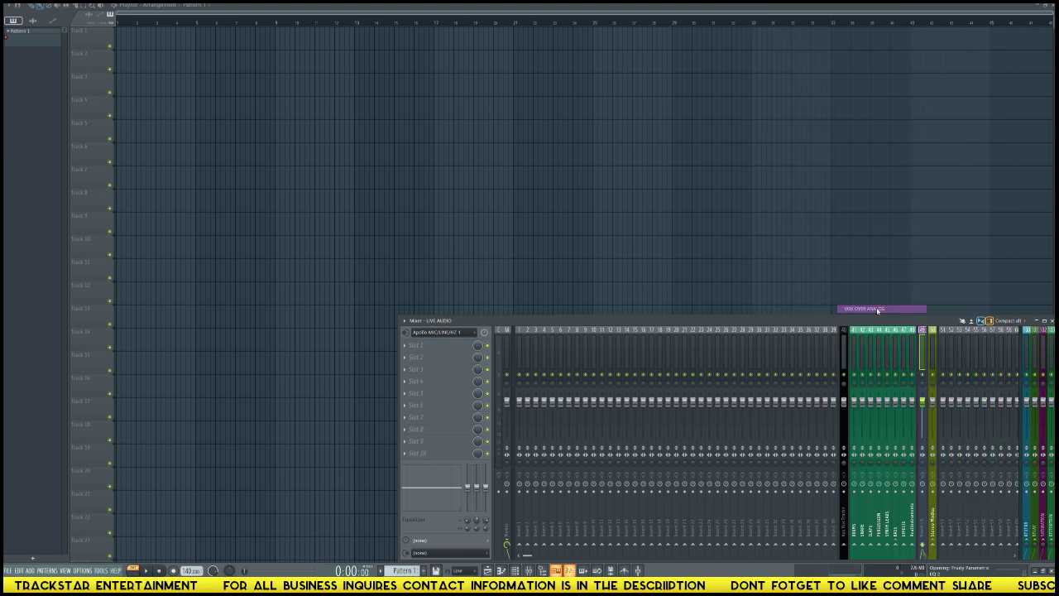
{"action": "left_click", "coordinate": [881, 306]}
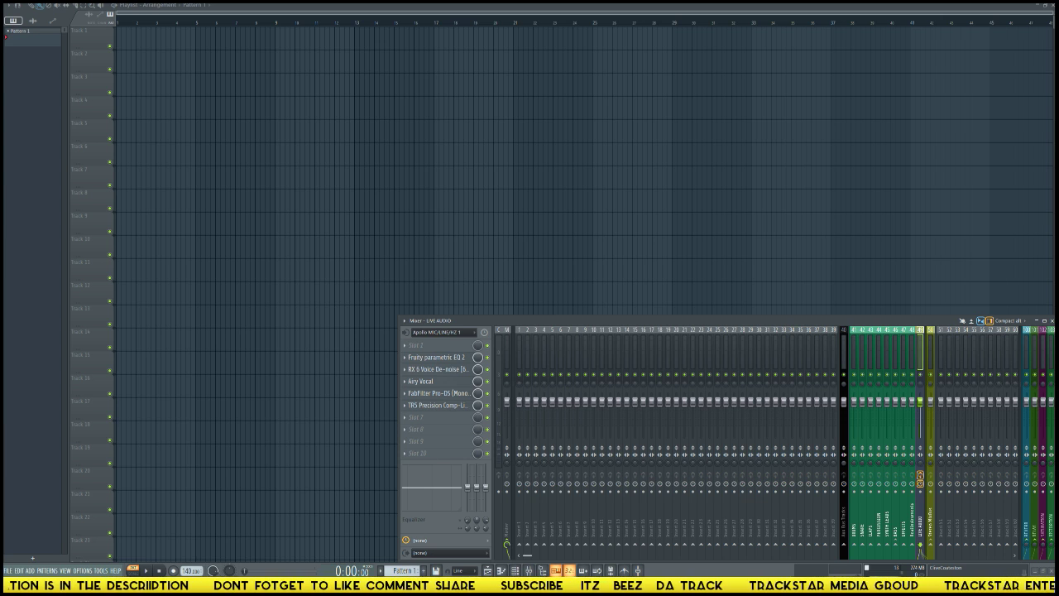
{"action": "left_click", "coordinate": [442, 333]}
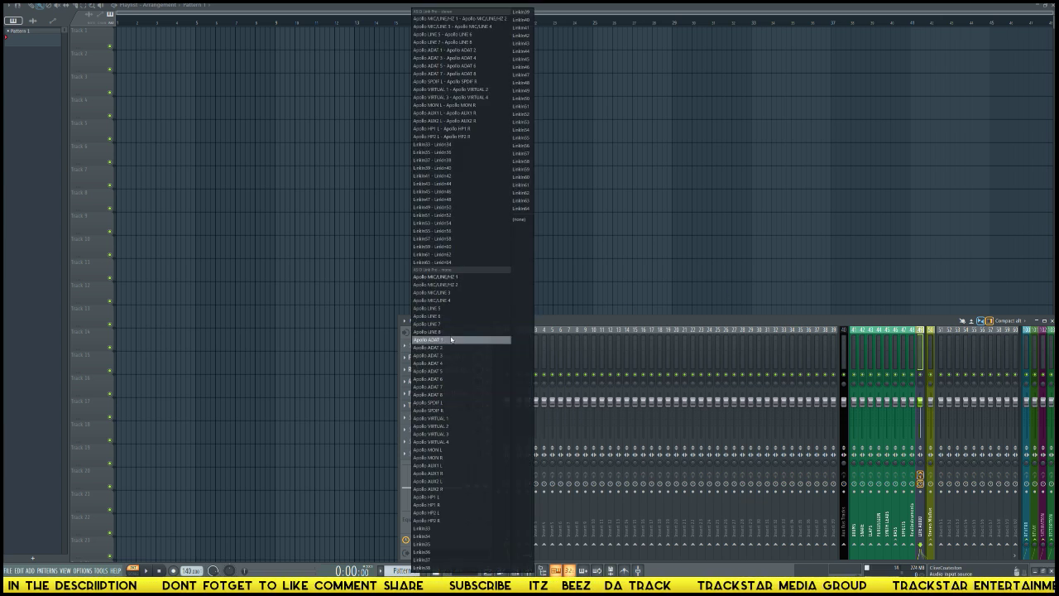
{"action": "left_click", "coordinate": [464, 286]}
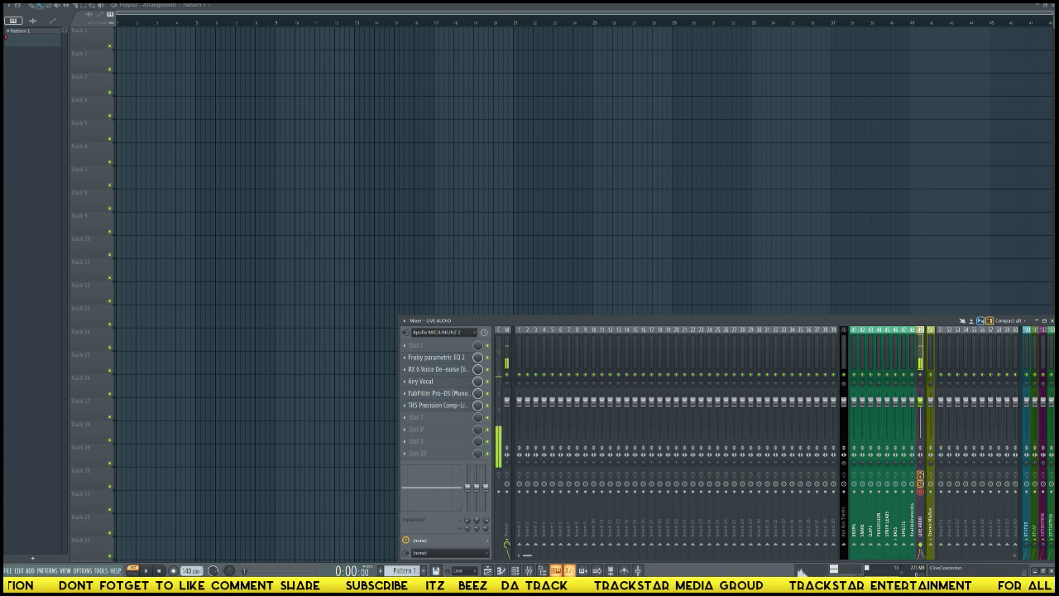
- Close the Effects folder window and open Bottle Cap Riddim's Project Files folder in a window clear of the first playlist tracks
{"action": "key", "text": "alt+Tab"}
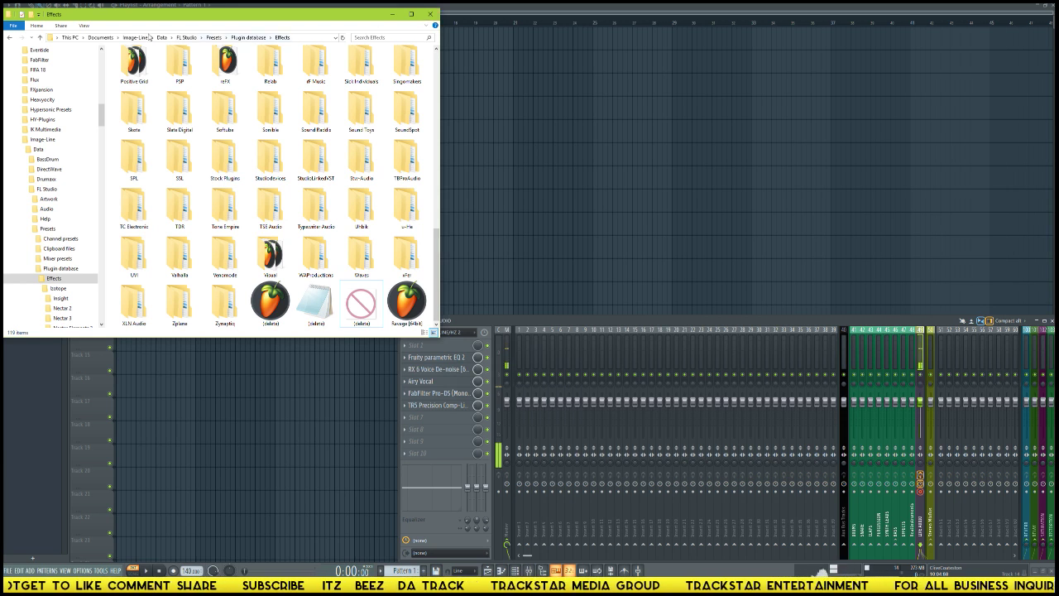
{"action": "left_click", "coordinate": [430, 14]}
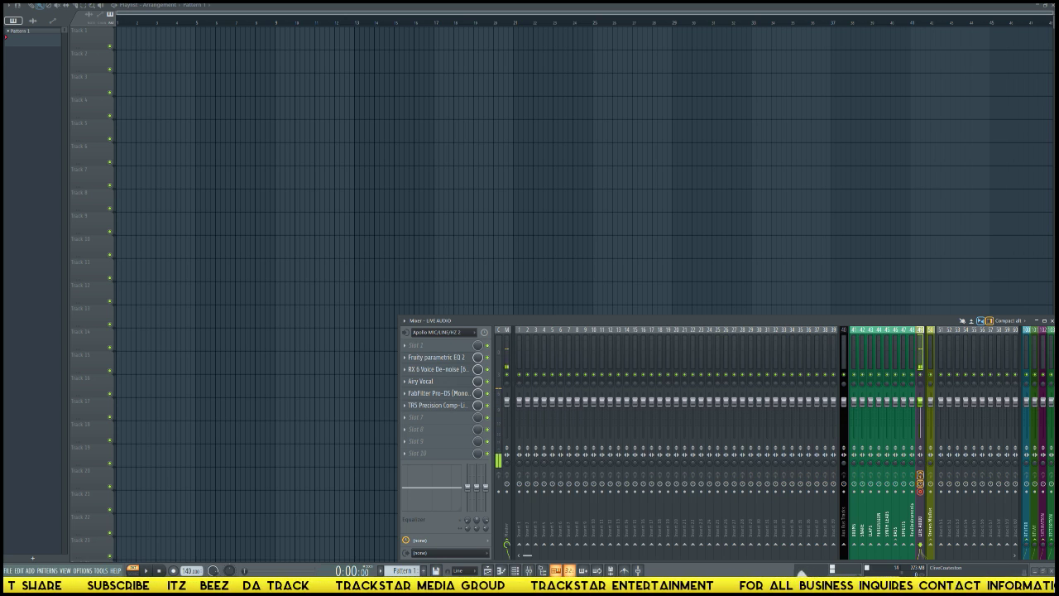
{"action": "right_click", "coordinate": [233, 585]}
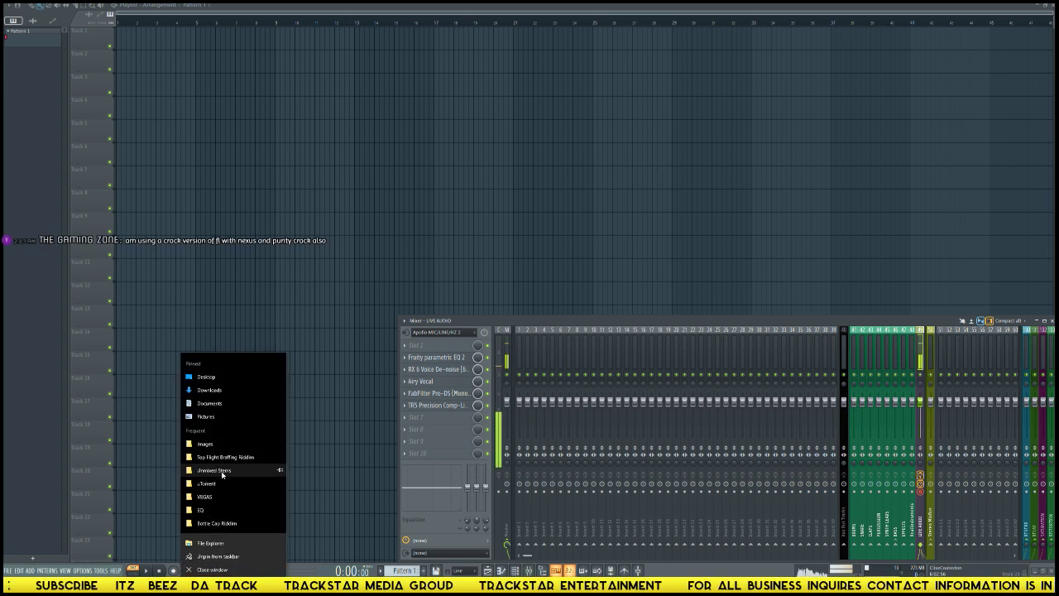
{"action": "left_click", "coordinate": [217, 523]}
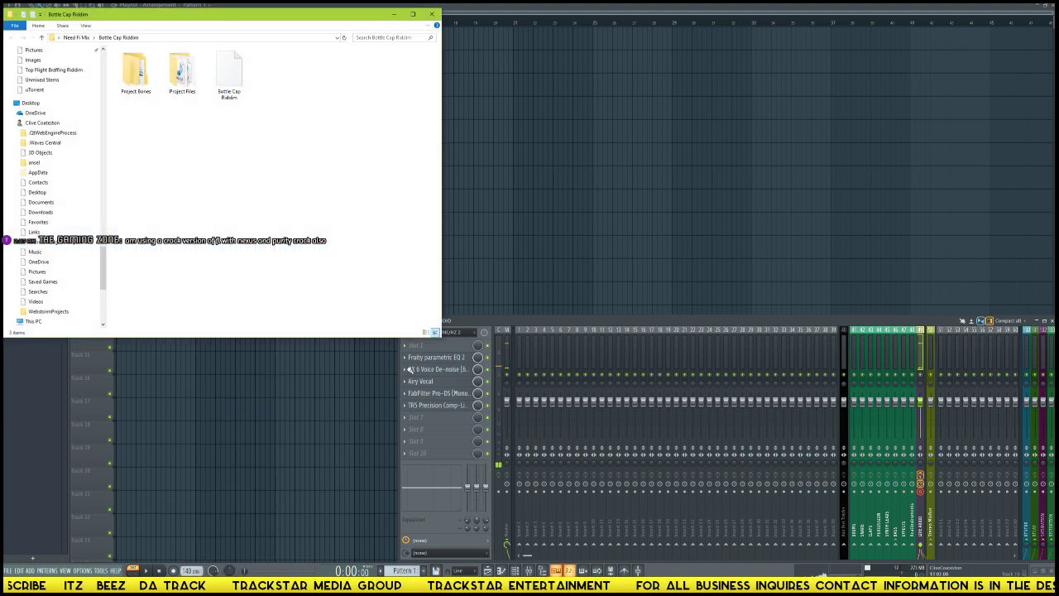
{"action": "left_click_drag", "start_coordinate": [247, 18], "coordinate": [822, 179]}
{"action": "left_click", "coordinate": [755, 241]}
{"action": "double_click", "coordinate": [754, 242]}
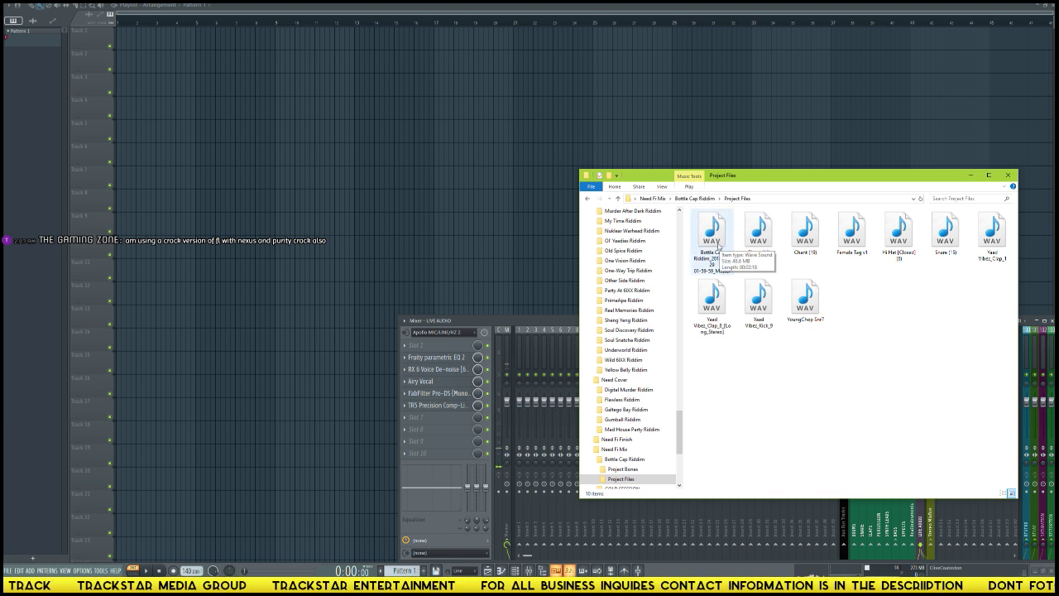
- Add the Bottle Cap Riddim Master WAV to the start of playlist Track 1 and enlarge that track's height
{"action": "left_click_drag", "start_coordinate": [718, 242], "coordinate": [102, 45]}
{"action": "scroll", "coordinate": [311, 21], "scroll_direction": "down", "scroll_amount": 5}
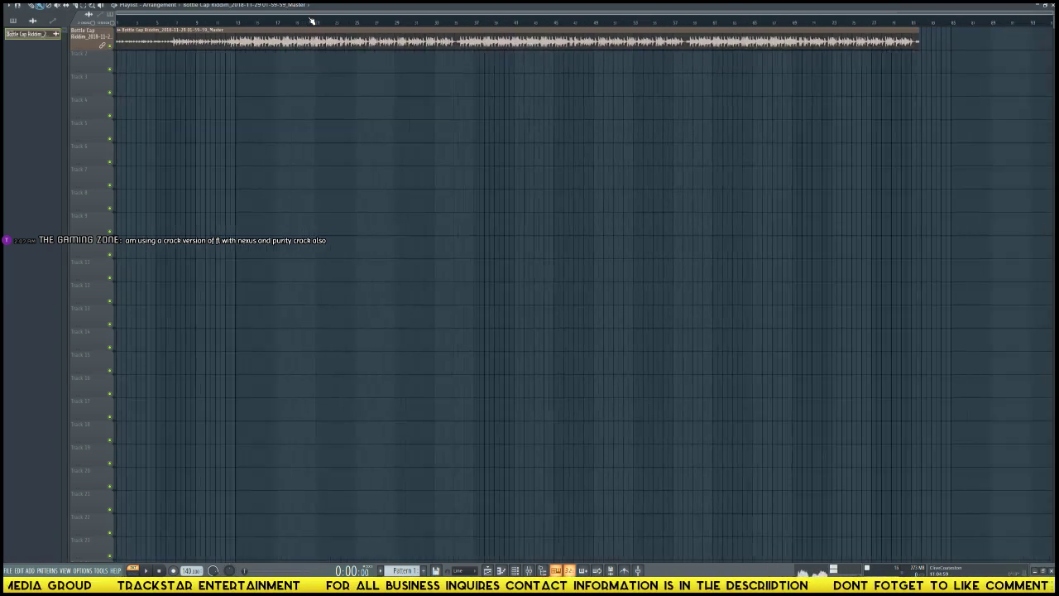
{"action": "key", "text": "alt+F8"}
{"action": "key", "text": "alt+F8"}
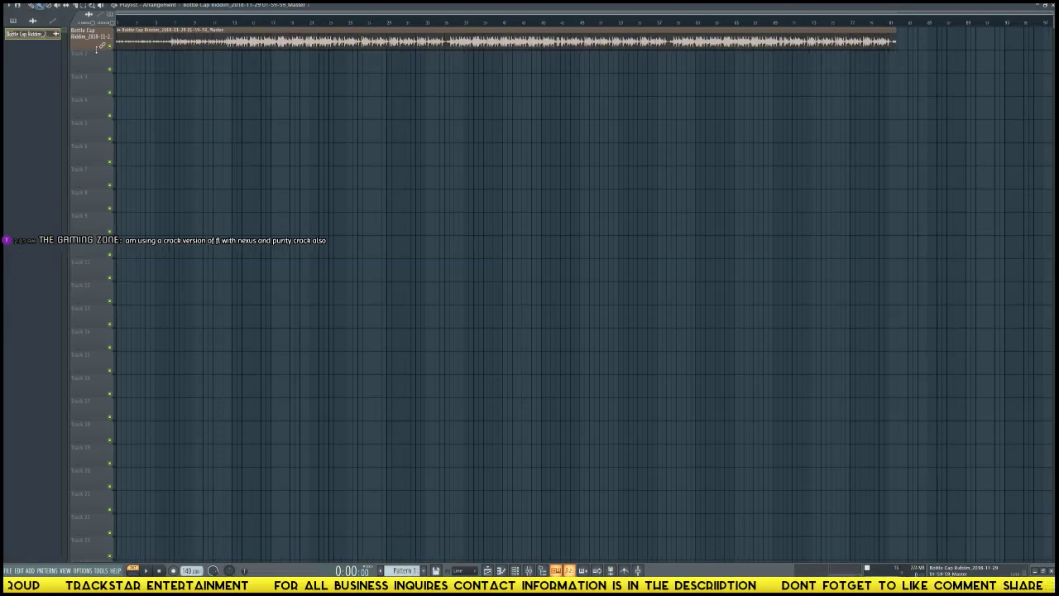
{"action": "left_click_drag", "start_coordinate": [97, 47], "coordinate": [97, 244]}
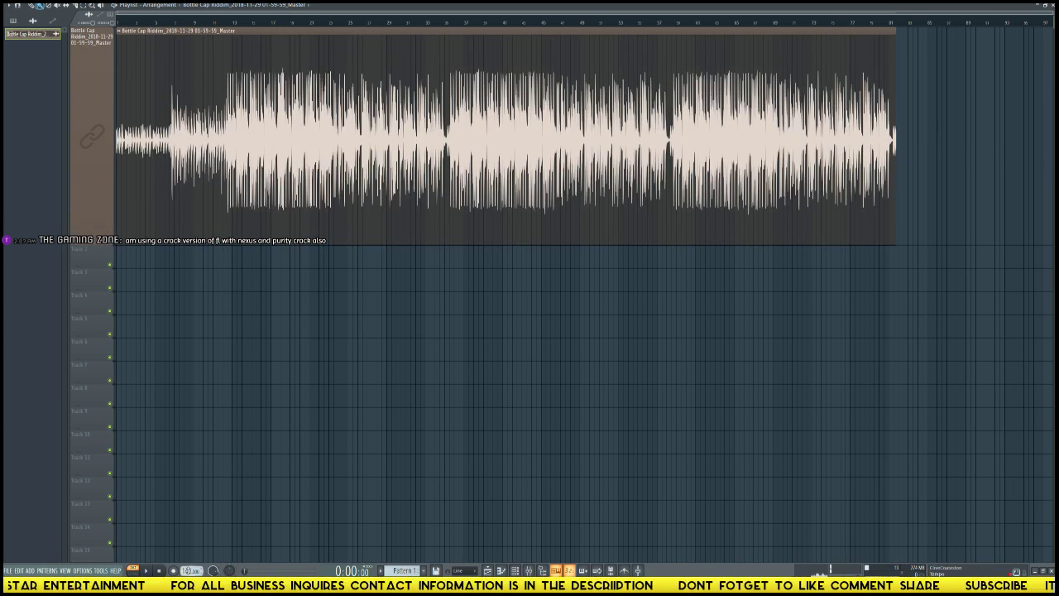
- Set the project tempo to 97 BPM to match the Bottle Cap Riddim master
{"action": "right_click", "coordinate": [191, 570]}
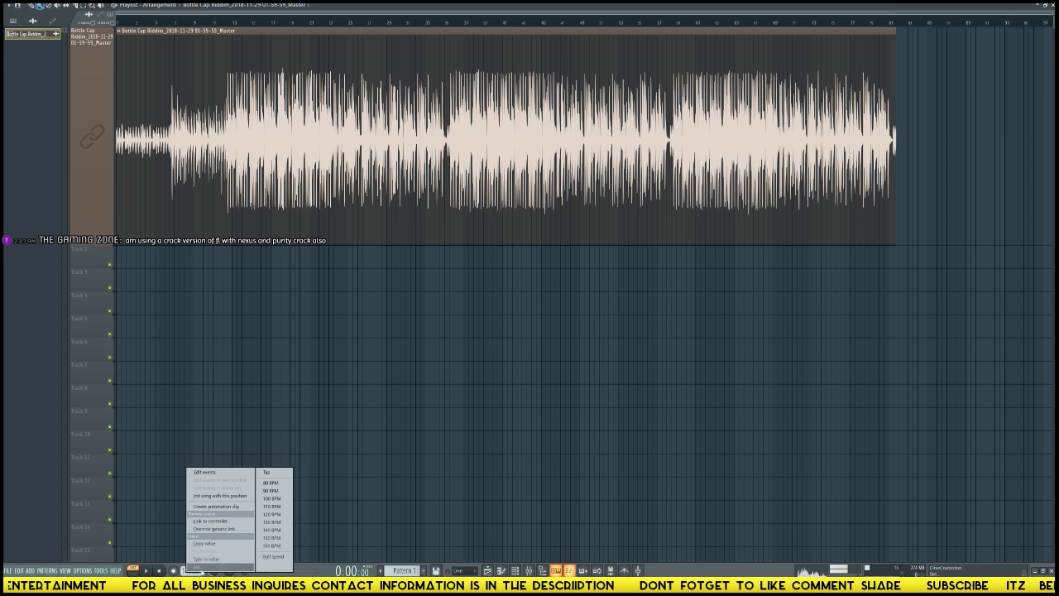
{"action": "left_click", "coordinate": [255, 519]}
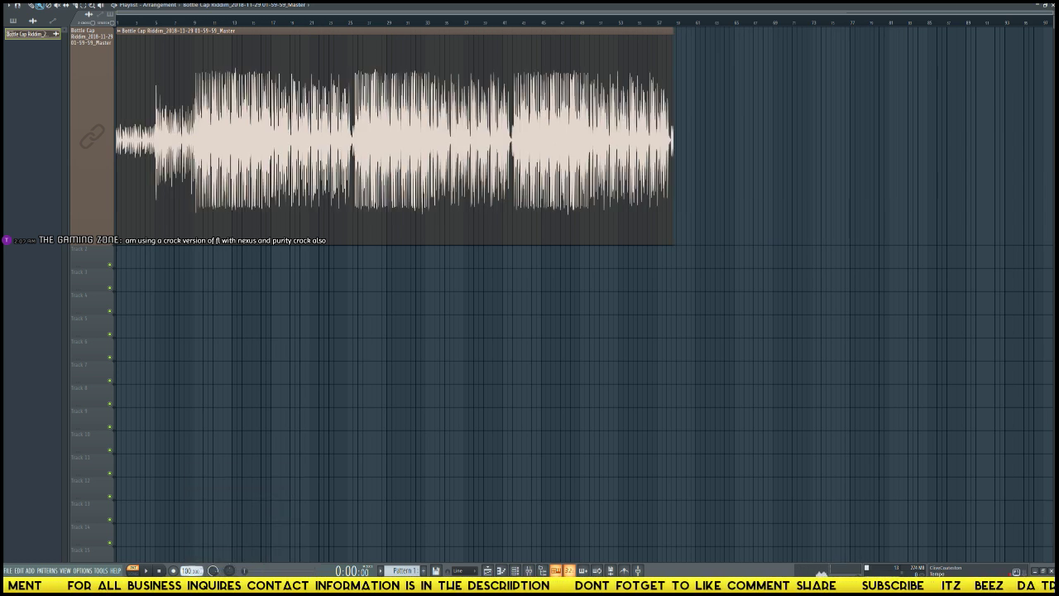
{"action": "scroll", "coordinate": [191, 570], "scroll_direction": "down", "scroll_amount": 2}
{"action": "scroll", "coordinate": [191, 570], "scroll_direction": "down", "scroll_amount": 1}
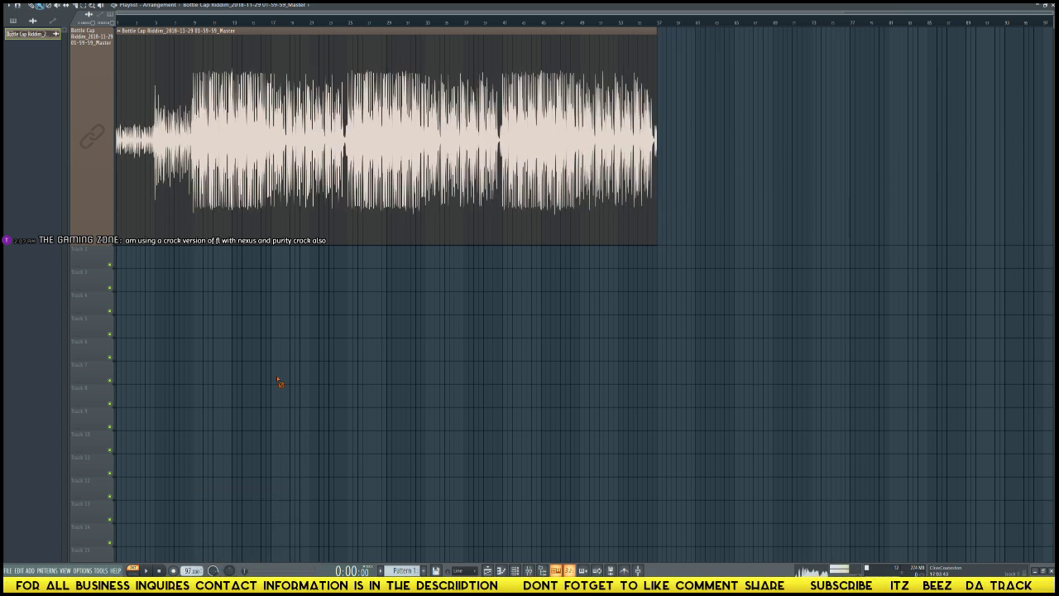
- Check the master clip's alignment with the bar grid by placing the playback position at bar 9 and returning it to bar 1
{"action": "scroll", "coordinate": [188, 24], "scroll_direction": "up", "scroll_amount": 5}
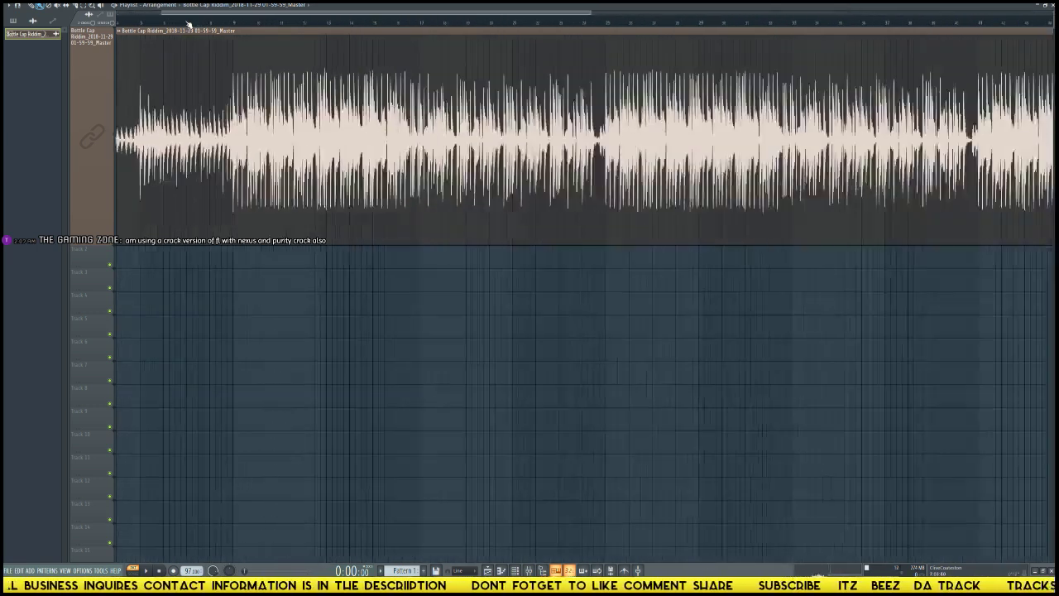
{"action": "left_click_drag", "start_coordinate": [193, 15], "coordinate": [48, 8]}
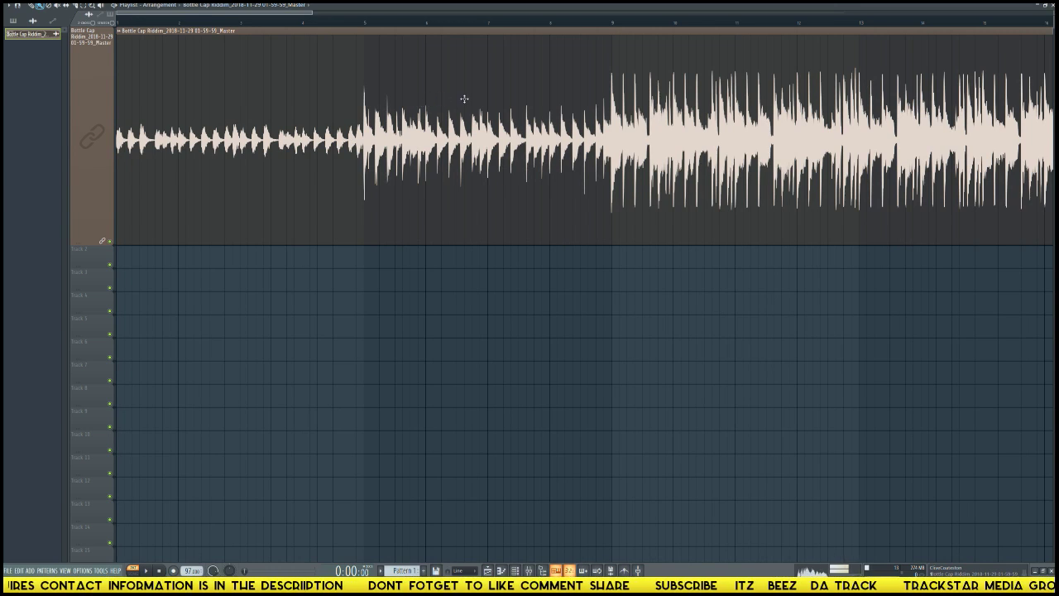
{"action": "scroll", "coordinate": [629, 23], "scroll_direction": "down", "scroll_amount": 4}
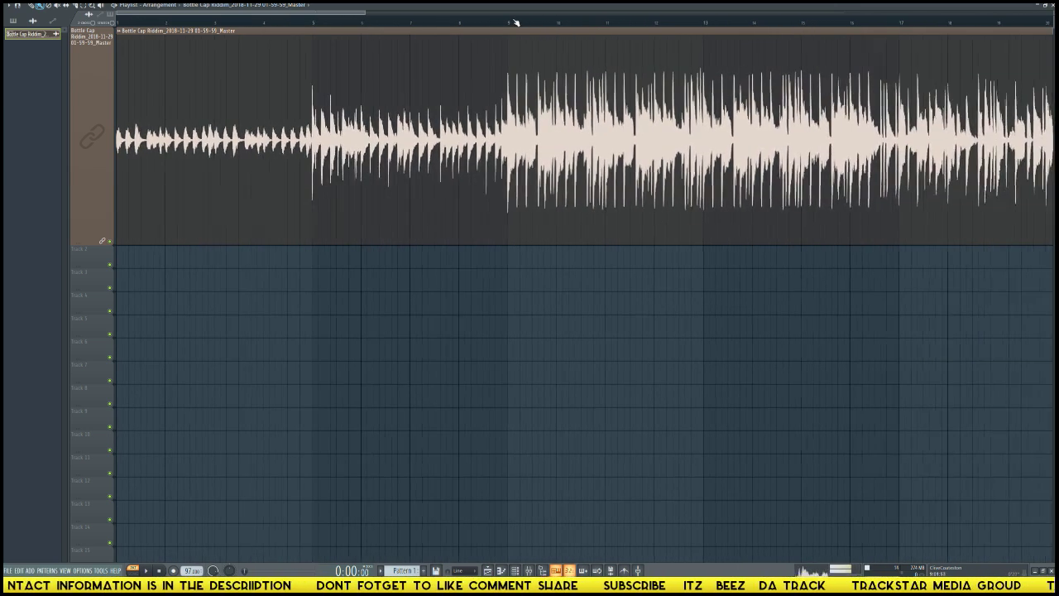
{"action": "left_click", "coordinate": [508, 23]}
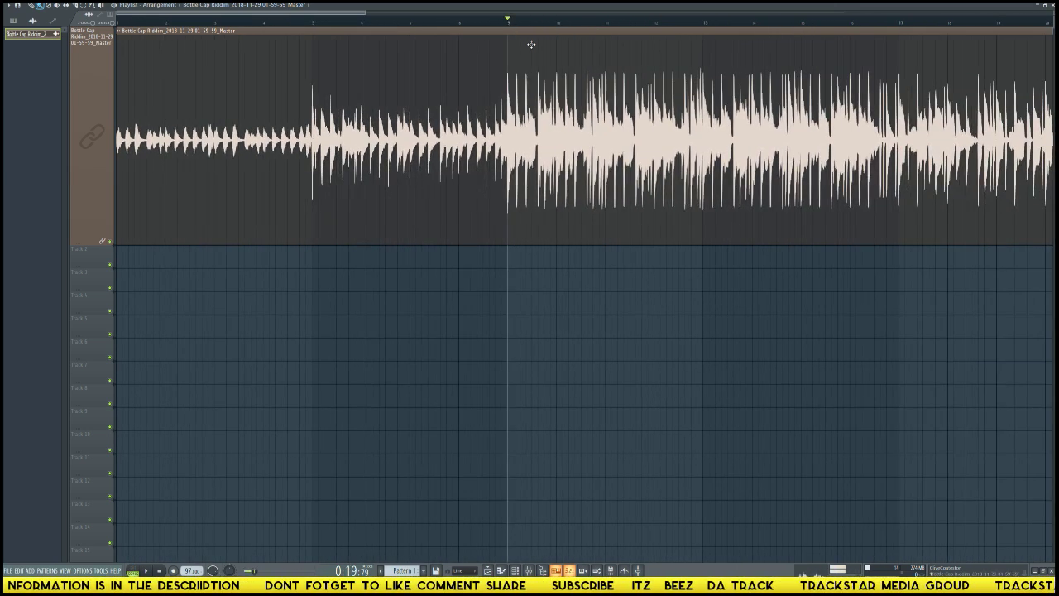
{"action": "left_click_drag", "start_coordinate": [131, 23], "coordinate": [116, 23]}
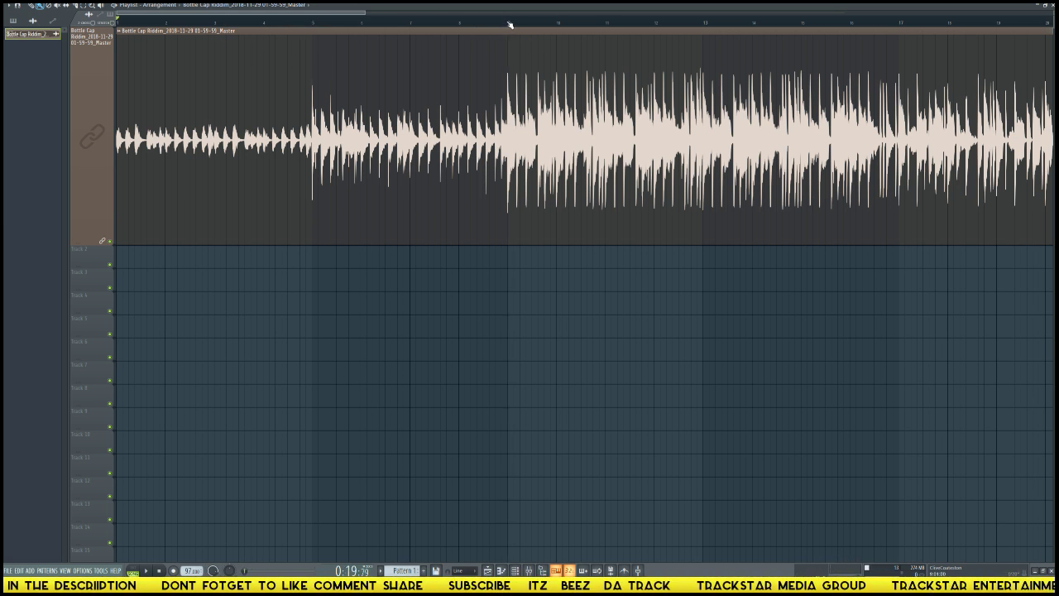
- Set the playback position at bar 5 and at bar 9 to check alignment, and select bars 9 to 17 as the loop range
{"action": "mouse_move", "coordinate": [509, 24]}
{"action": "left_mouse_down"}
{"action": "mouse_move", "coordinate": [302, 24]}
{"action": "mouse_move", "coordinate": [313, 26]}
{"action": "left_mouse_up"}
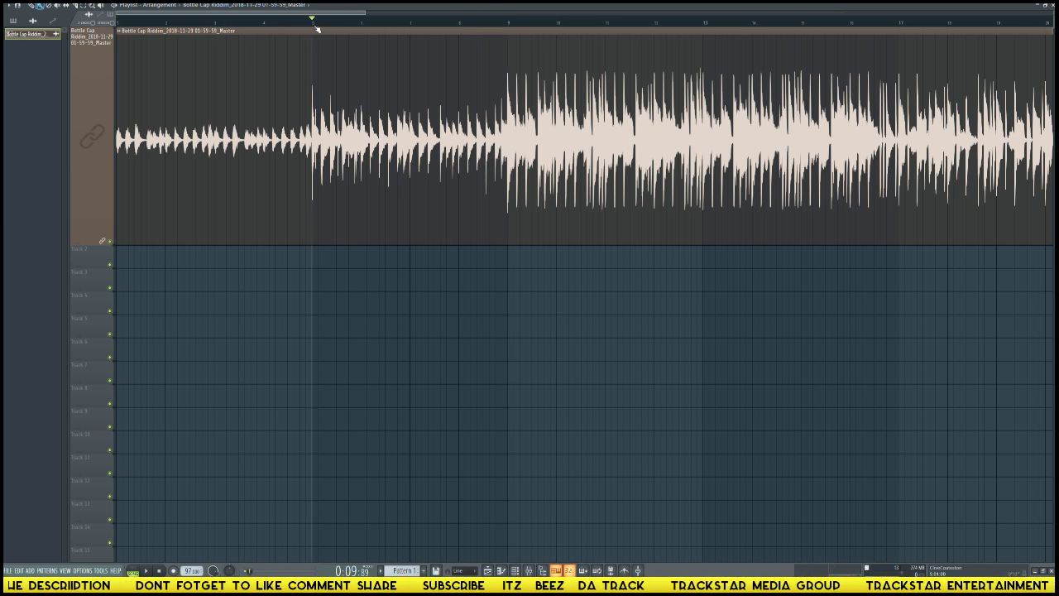
{"action": "left_click", "coordinate": [510, 24]}
{"action": "scroll", "coordinate": [529, 23], "scroll_direction": "down", "scroll_amount": 3}
{"action": "scroll", "coordinate": [527, 20], "scroll_direction": "right", "scroll_amount": 4}
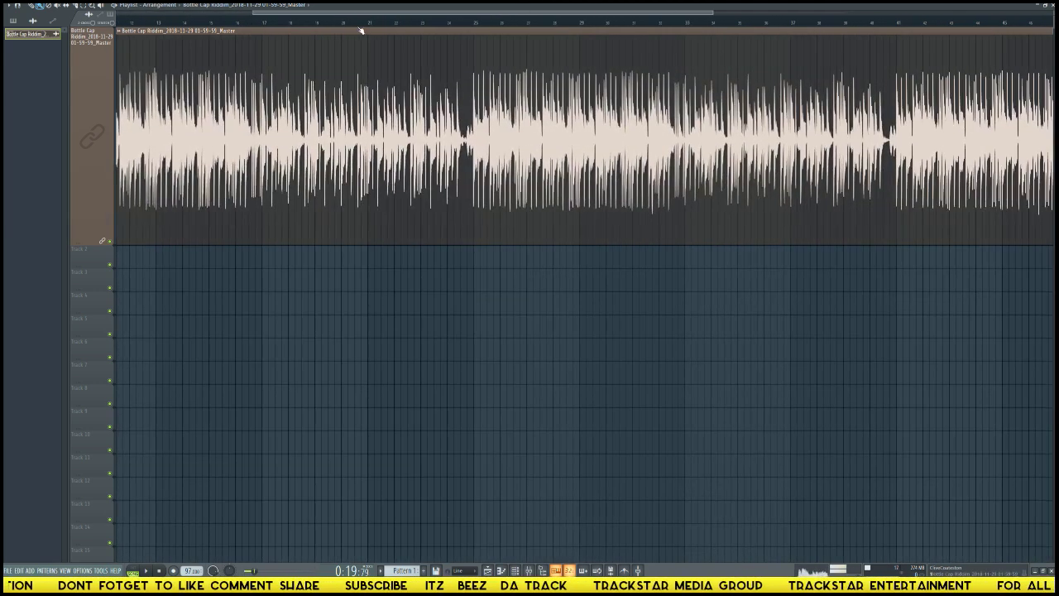
{"action": "right_click", "coordinate": [366, 24], "text": "ctrl"}
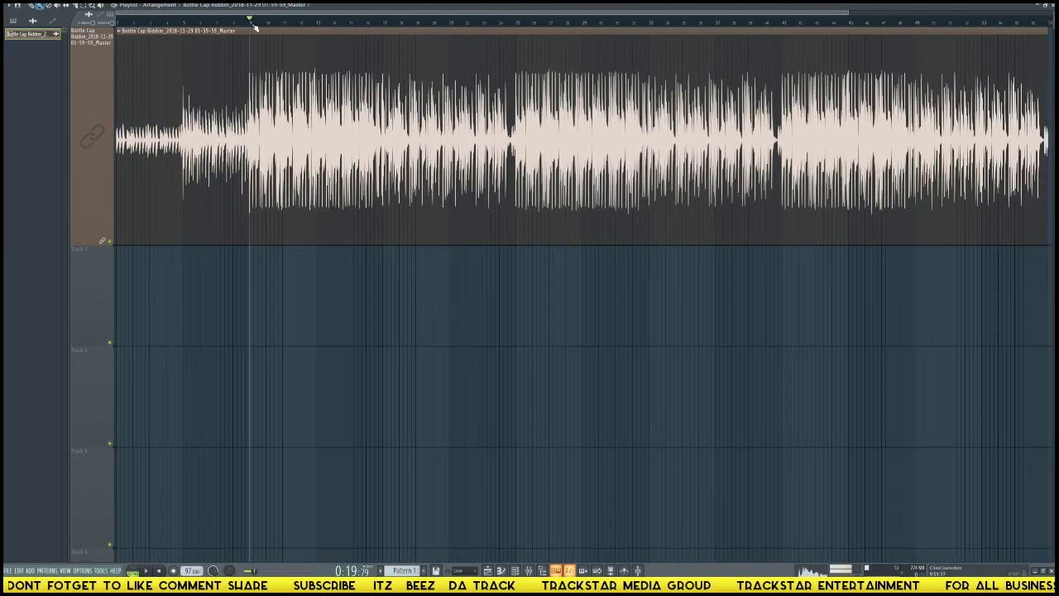
{"action": "left_click_drag", "start_coordinate": [254, 28], "coordinate": [384, 26]}
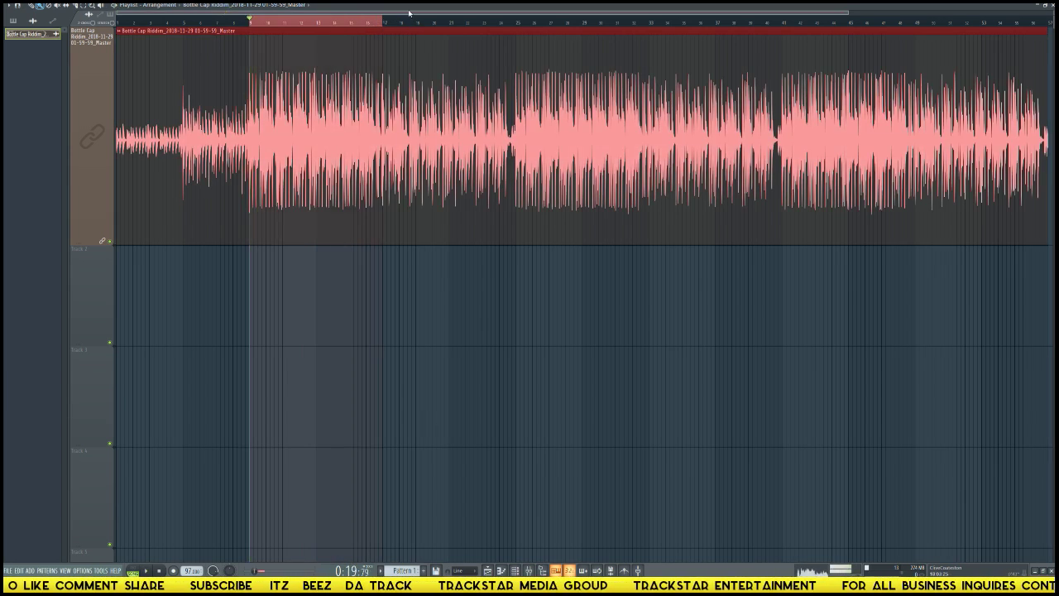
- Disarm recording on the LIVE AUDIO mixer track and route the Bottle Cap Riddim master's audio channel to mixer track 50, Stereo MixBus
{"action": "key", "text": "F9"}
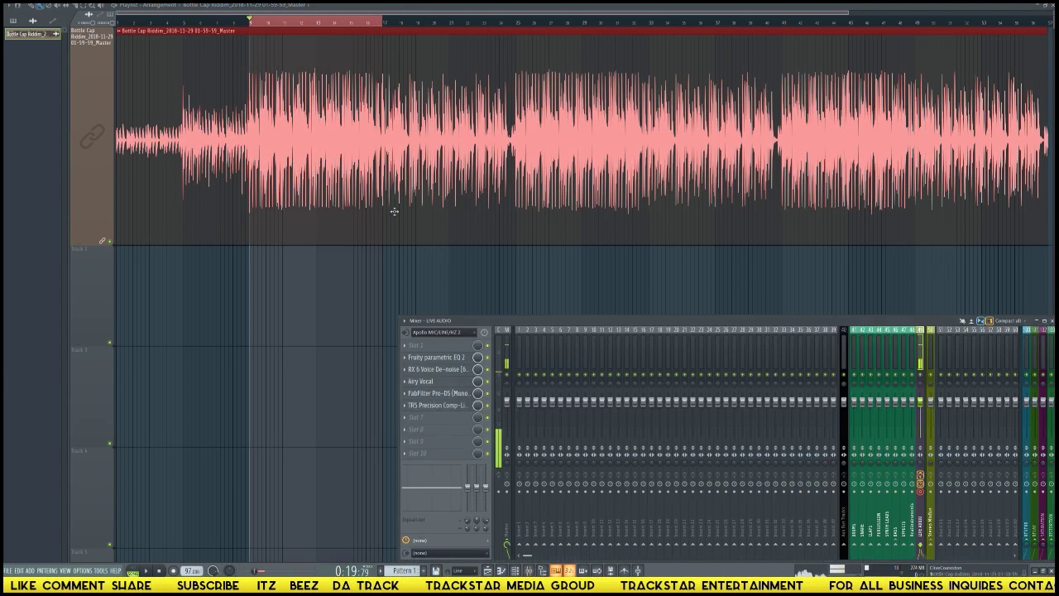
{"action": "double_click", "coordinate": [212, 240]}
{"action": "key", "text": "F9"}
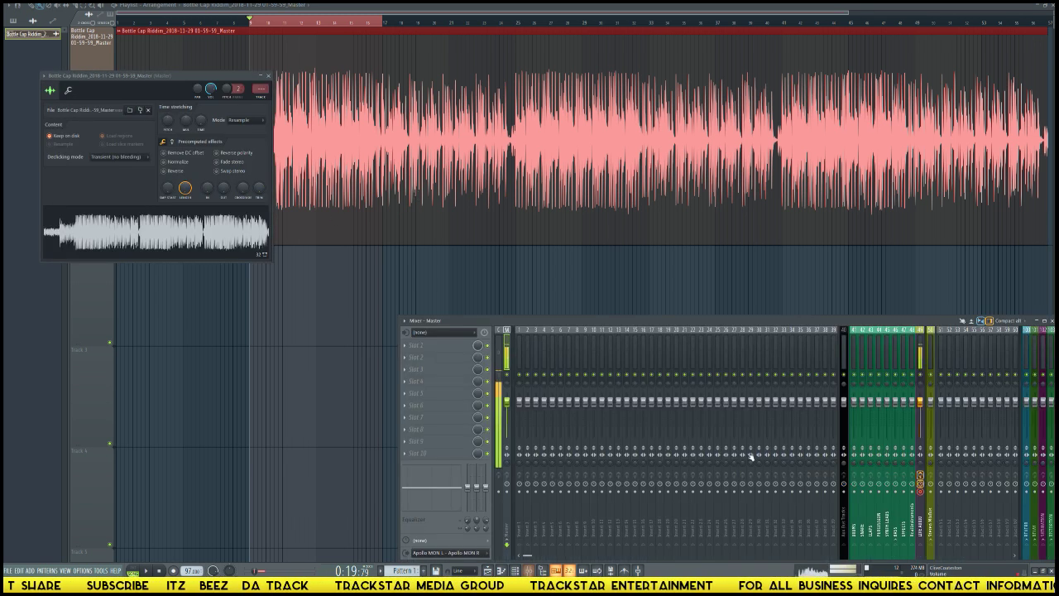
{"action": "left_click", "coordinate": [922, 494]}
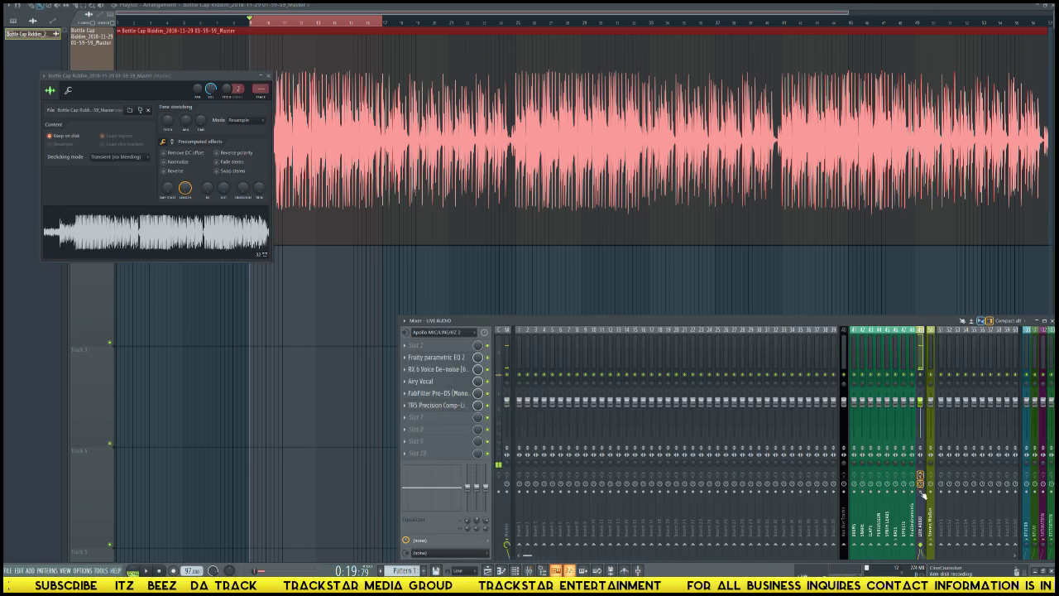
{"action": "left_click", "coordinate": [931, 361]}
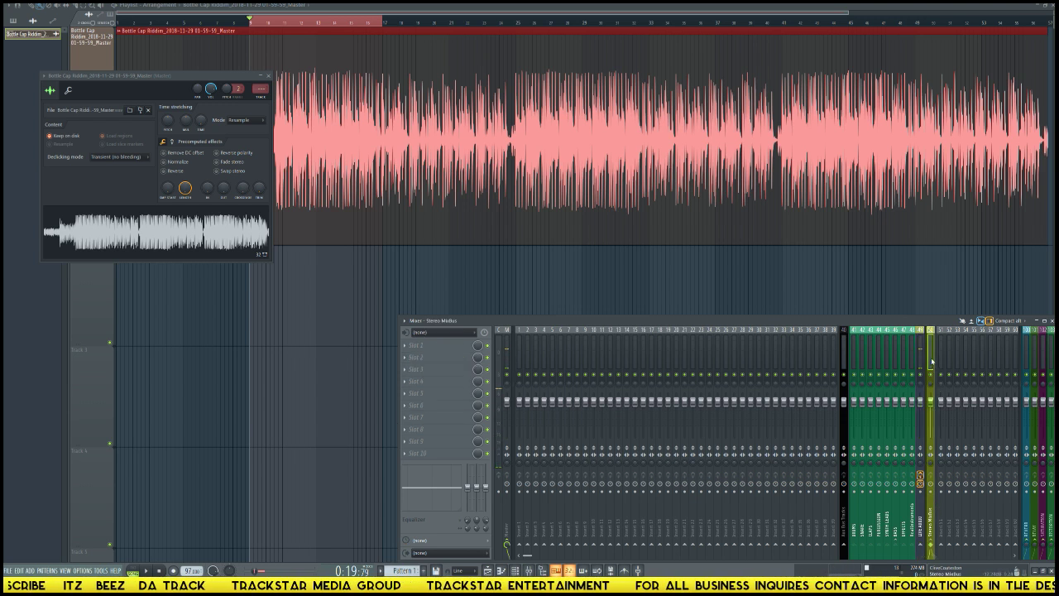
- Load WaveShell-VST 9.91 in the last effect slot of the Master mixer track and choose the Dorrough Stereo meter
{"action": "left_click", "coordinate": [512, 374]}
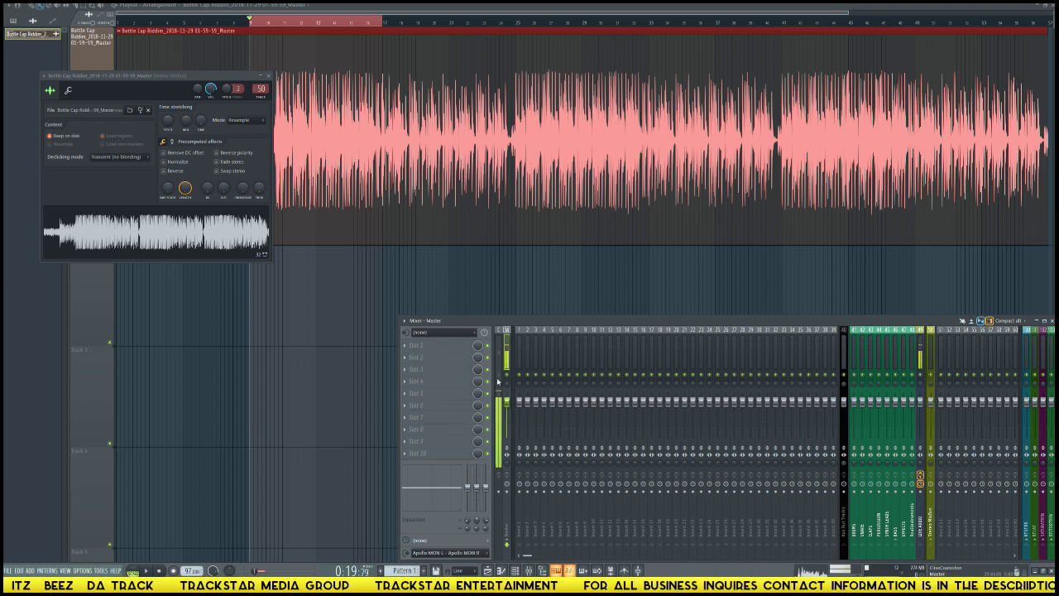
{"action": "left_click", "coordinate": [426, 455]}
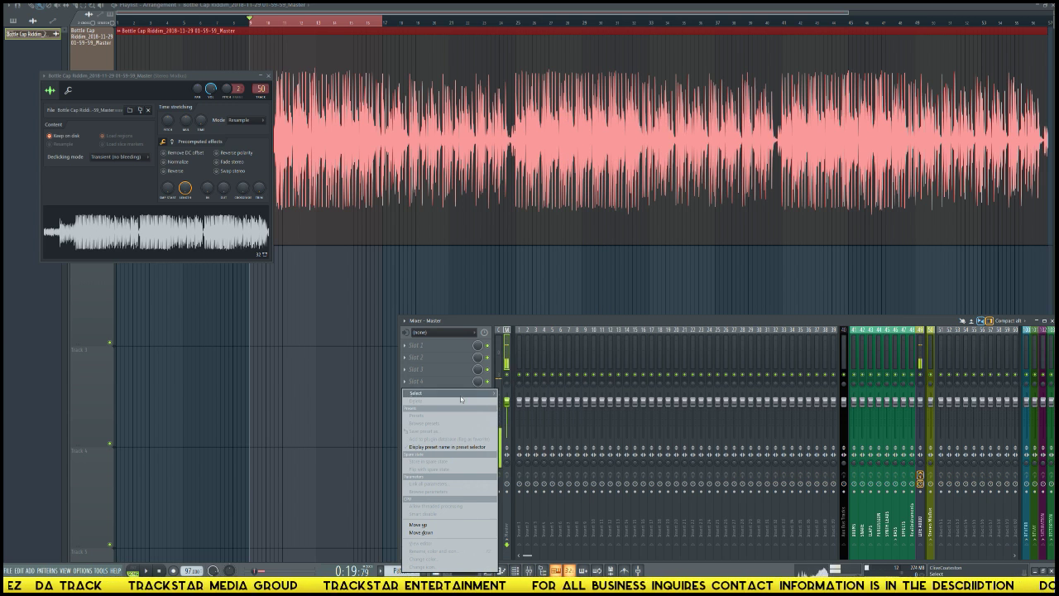
{"action": "mouse_move", "coordinate": [430, 393]}
{"action": "mouse_move", "coordinate": [629, 328]}
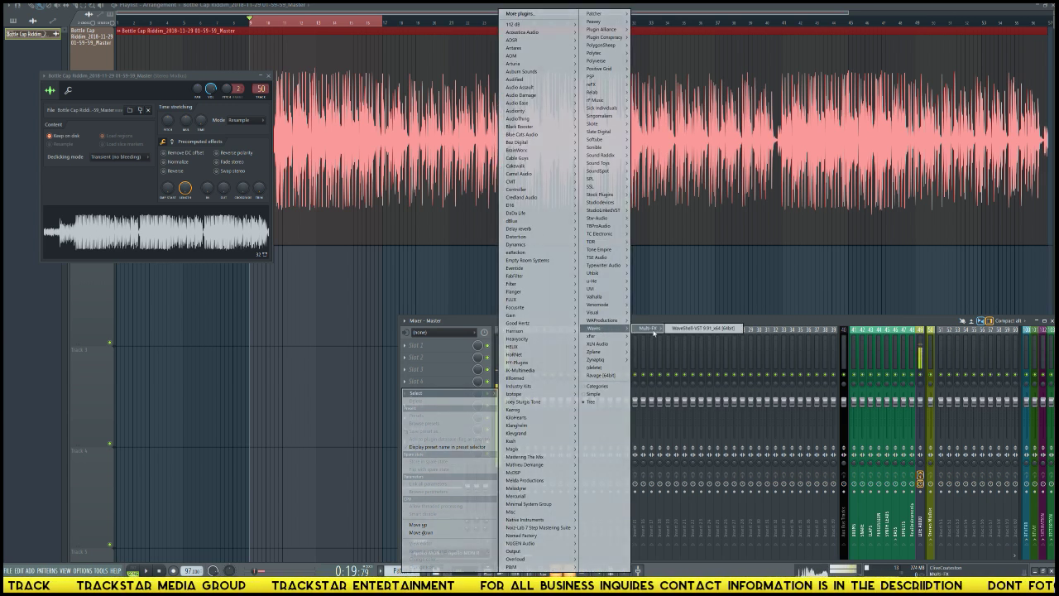
{"action": "left_click", "coordinate": [699, 330]}
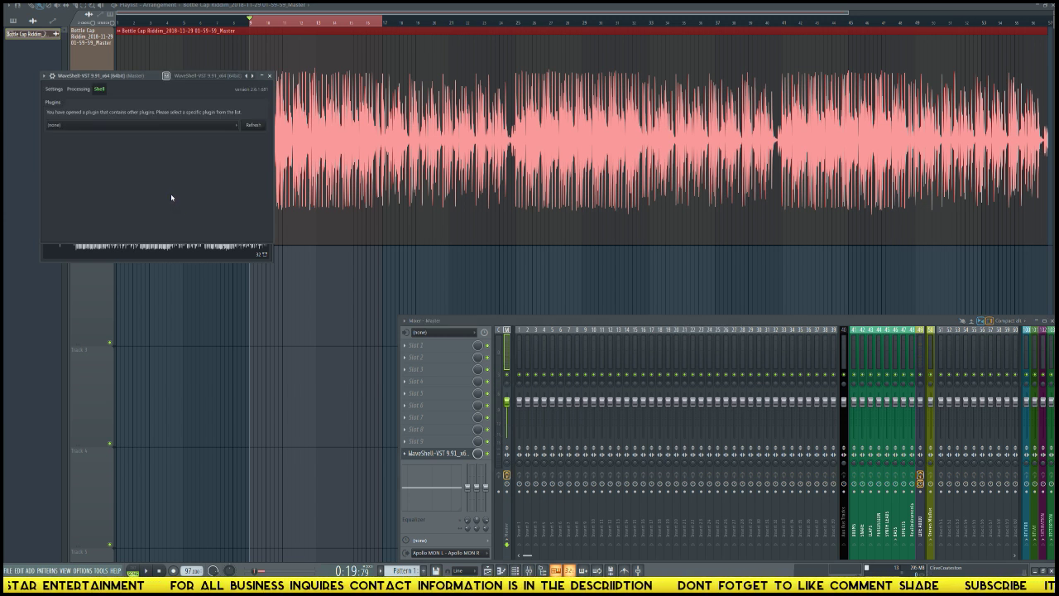
{"action": "left_click", "coordinate": [162, 125]}
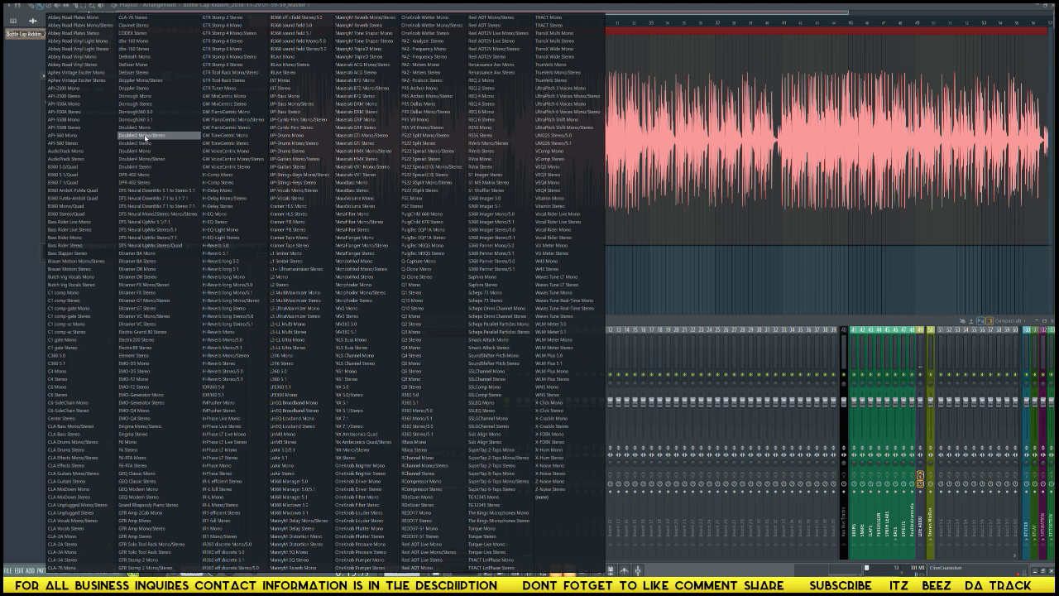
{"action": "left_click", "coordinate": [149, 103]}
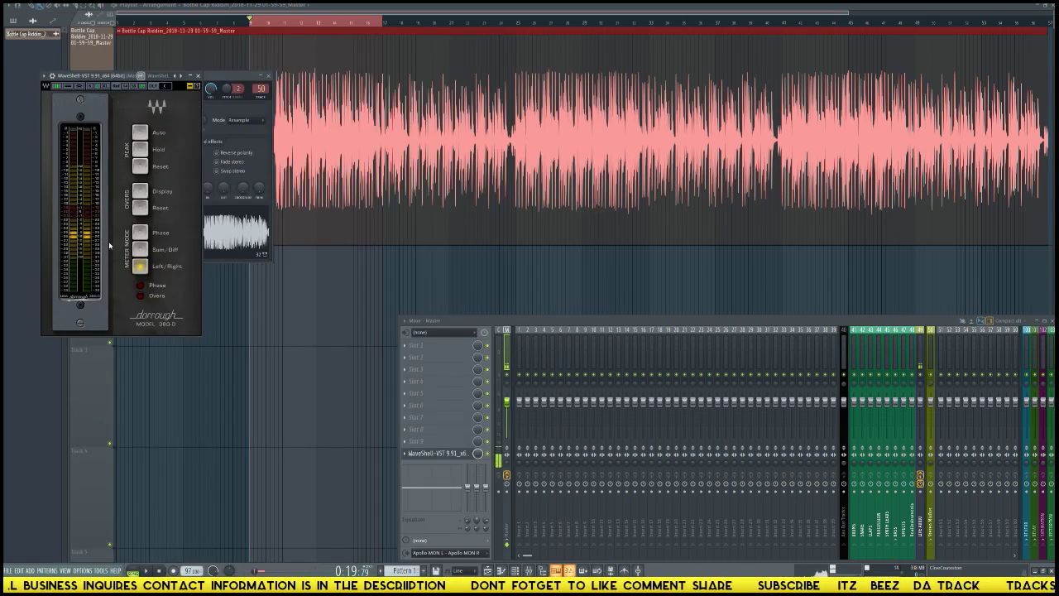
- Enable automatic peak hold on the Dorrough meter, switch it to the horizontal layout, collapse its controls and park its window beside the mixer
{"action": "left_click", "coordinate": [140, 133]}
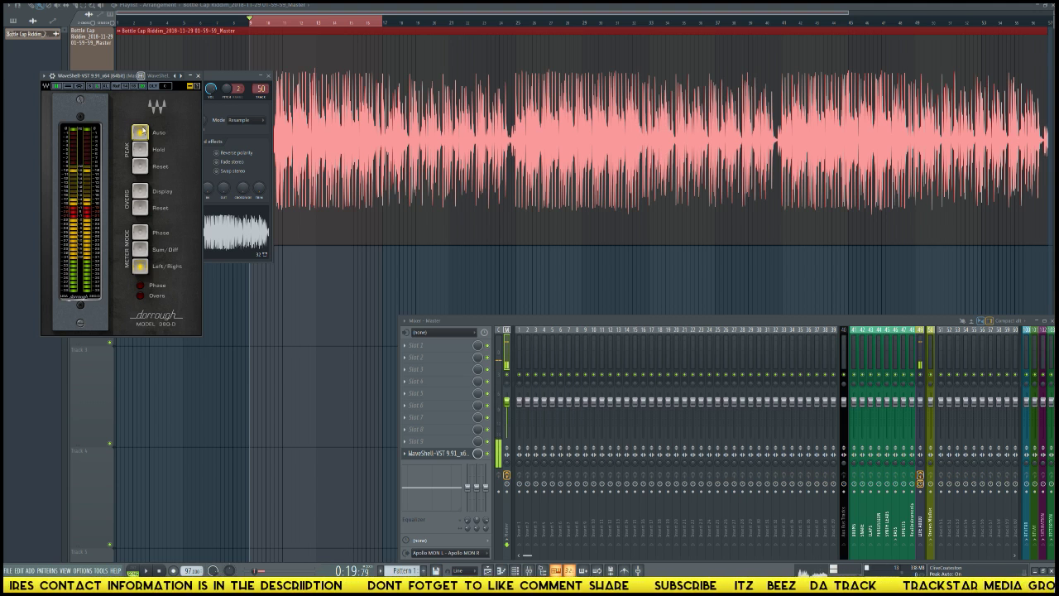
{"action": "left_click", "coordinate": [68, 86]}
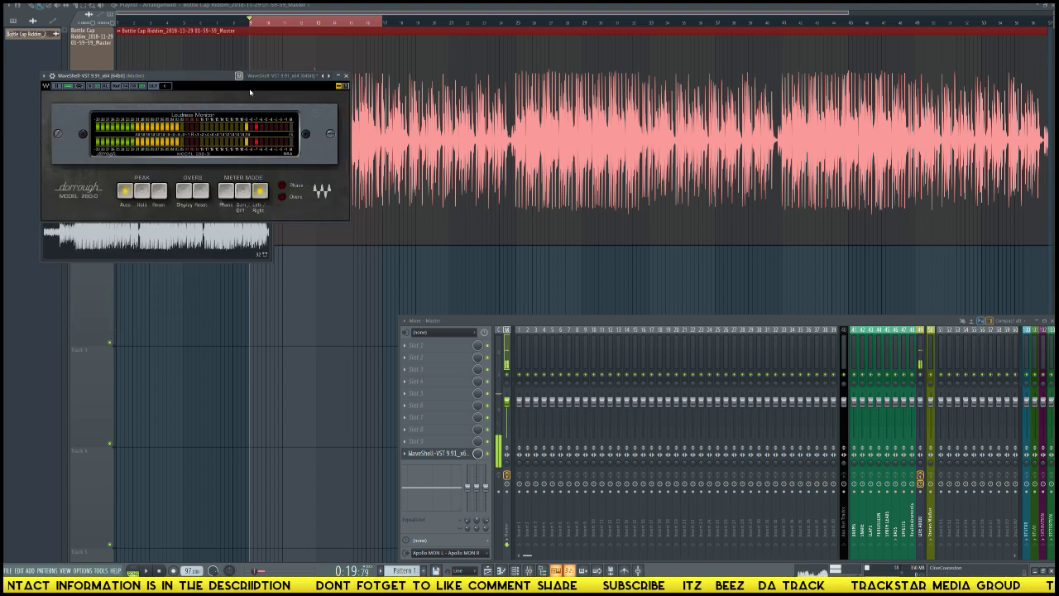
{"action": "left_click", "coordinate": [338, 86]}
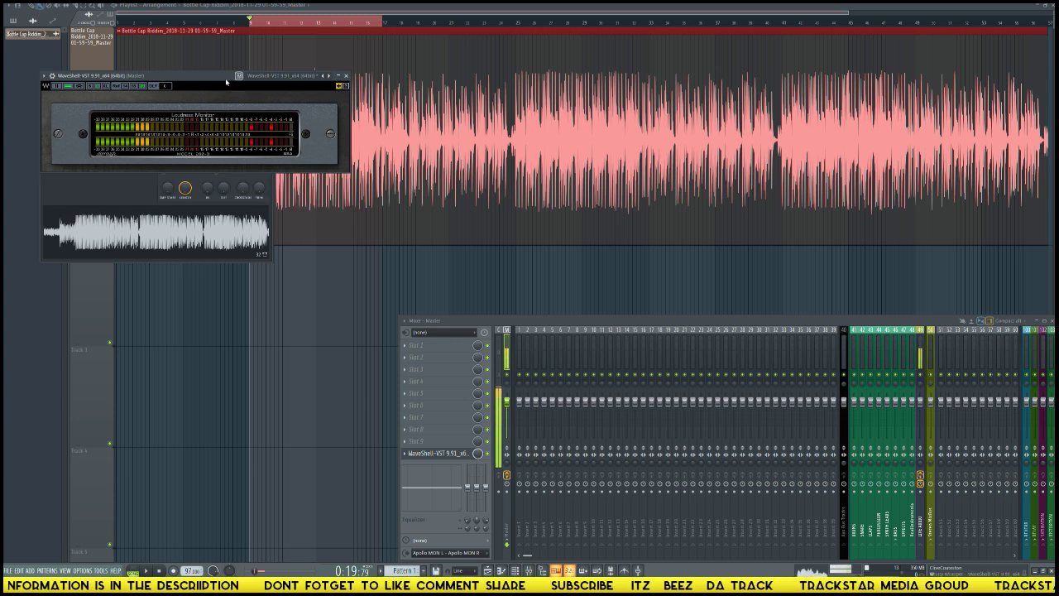
{"action": "left_click_drag", "start_coordinate": [225, 78], "coordinate": [190, 470]}
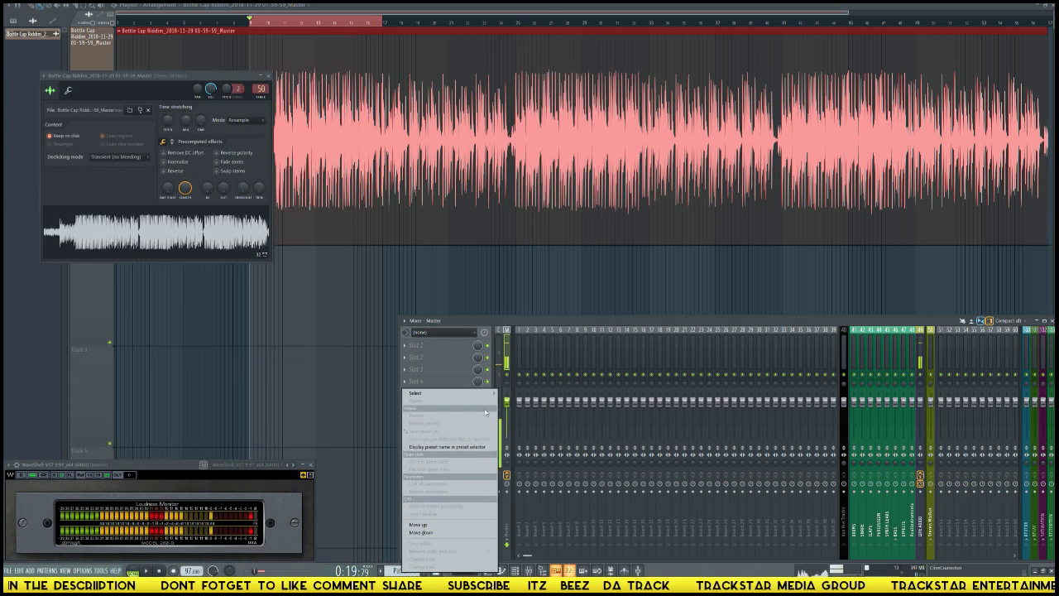
- Load TBProAudio's mvMeter2 x64 in the Master track's effect slot directly above the Dorrough meter
{"action": "mouse_move", "coordinate": [485, 389]}
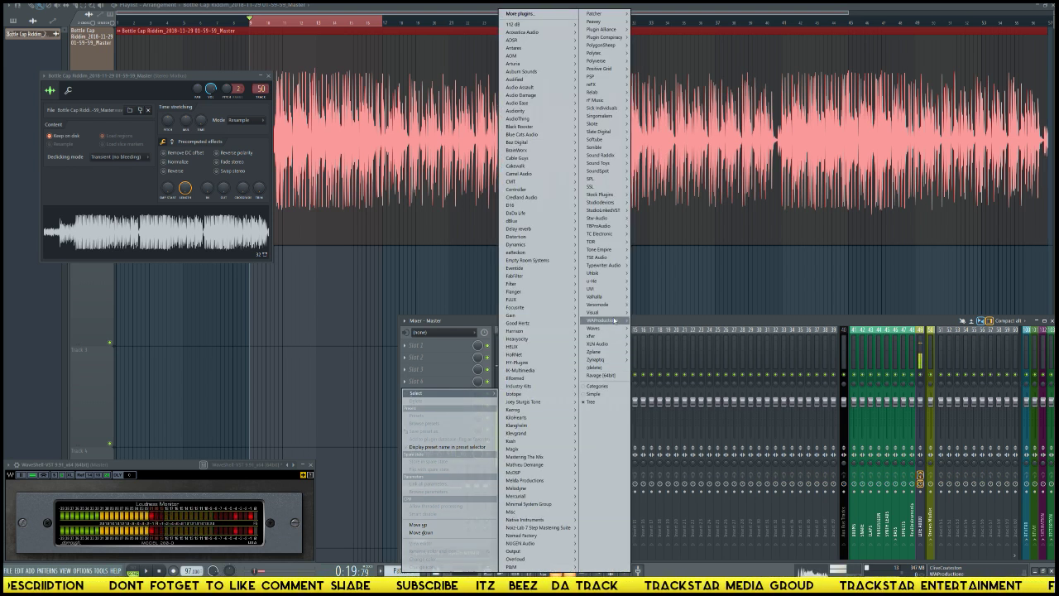
{"action": "mouse_move", "coordinate": [595, 313]}
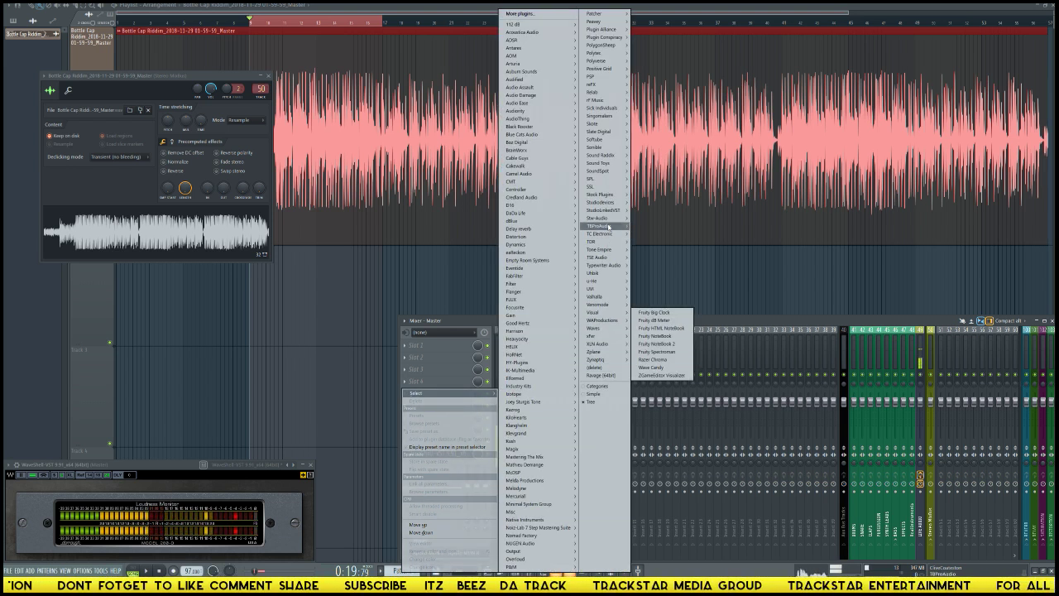
{"action": "mouse_move", "coordinate": [609, 226]}
{"action": "mouse_move", "coordinate": [650, 241]}
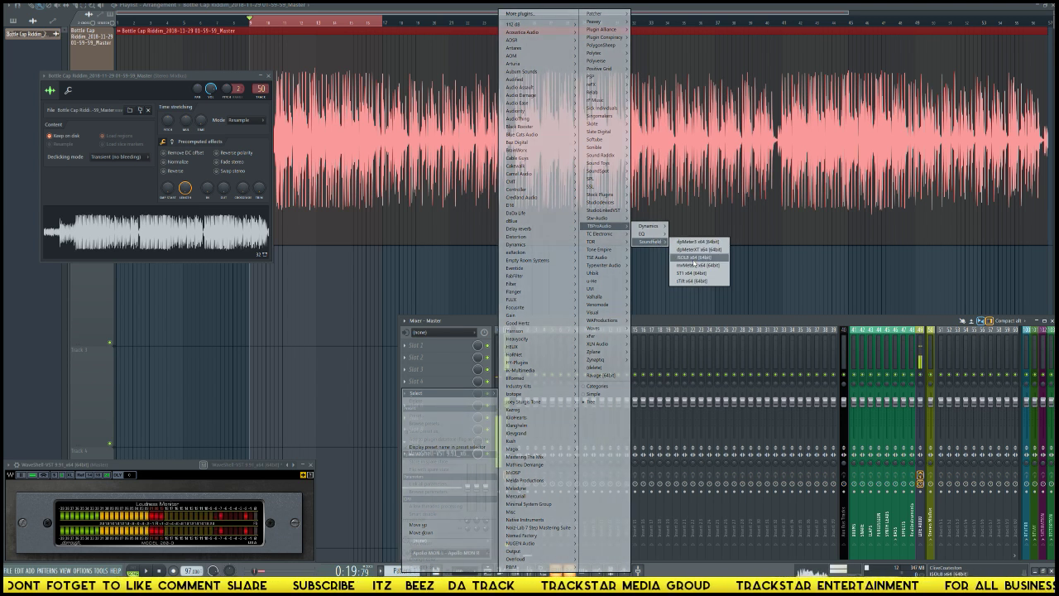
{"action": "left_click", "coordinate": [694, 266]}
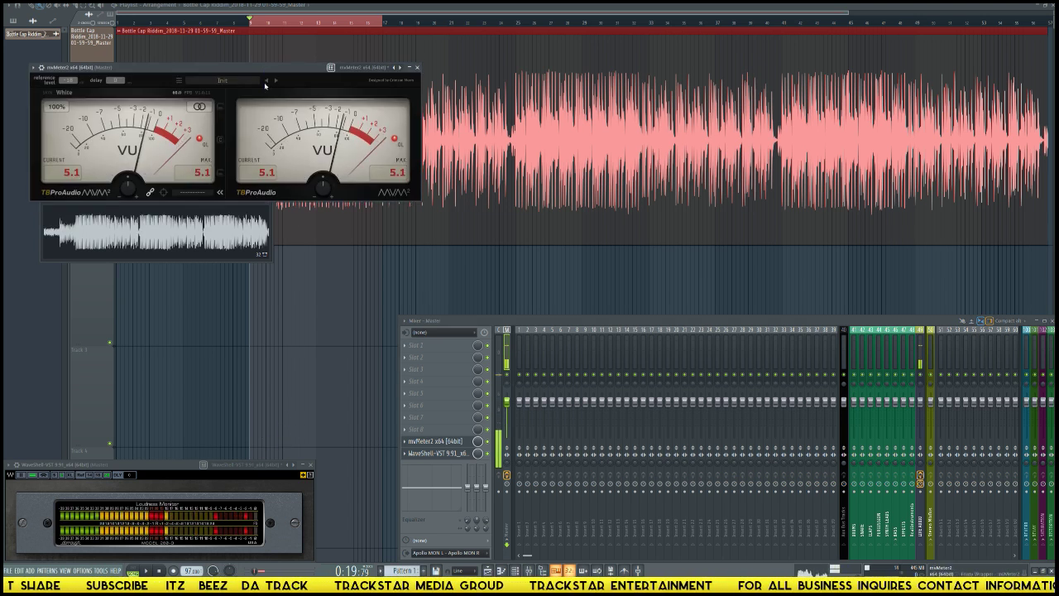
- Arrange the two meter windows beside the mixer, stacking the Dorrough meter directly above mvMeter2
{"action": "left_click_drag", "start_coordinate": [265, 85], "coordinate": [240, 345]}
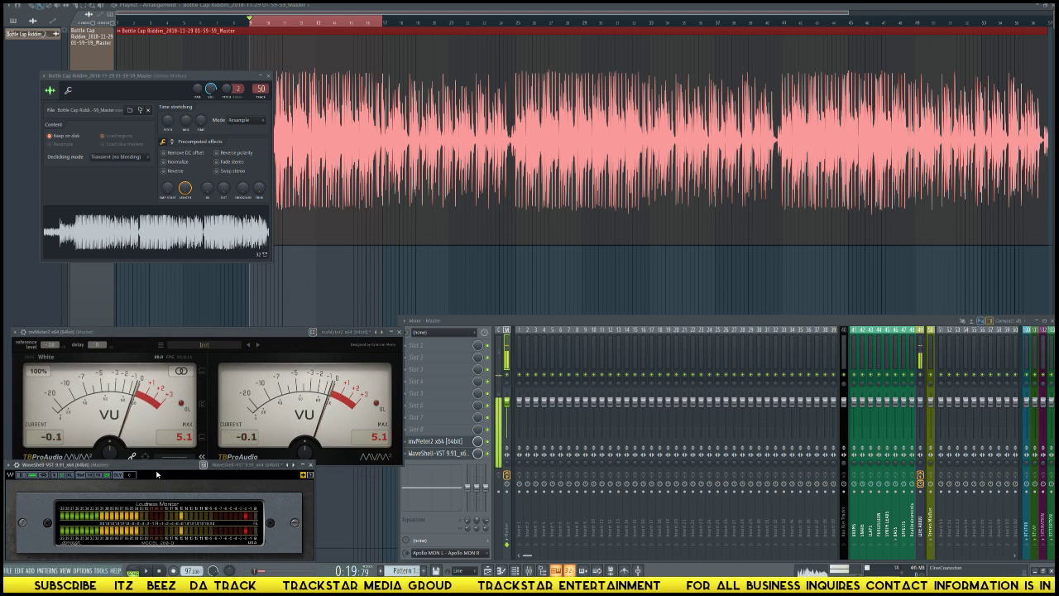
{"action": "left_click_drag", "start_coordinate": [157, 475], "coordinate": [193, 240]}
{"action": "left_click_drag", "start_coordinate": [187, 333], "coordinate": [181, 428]}
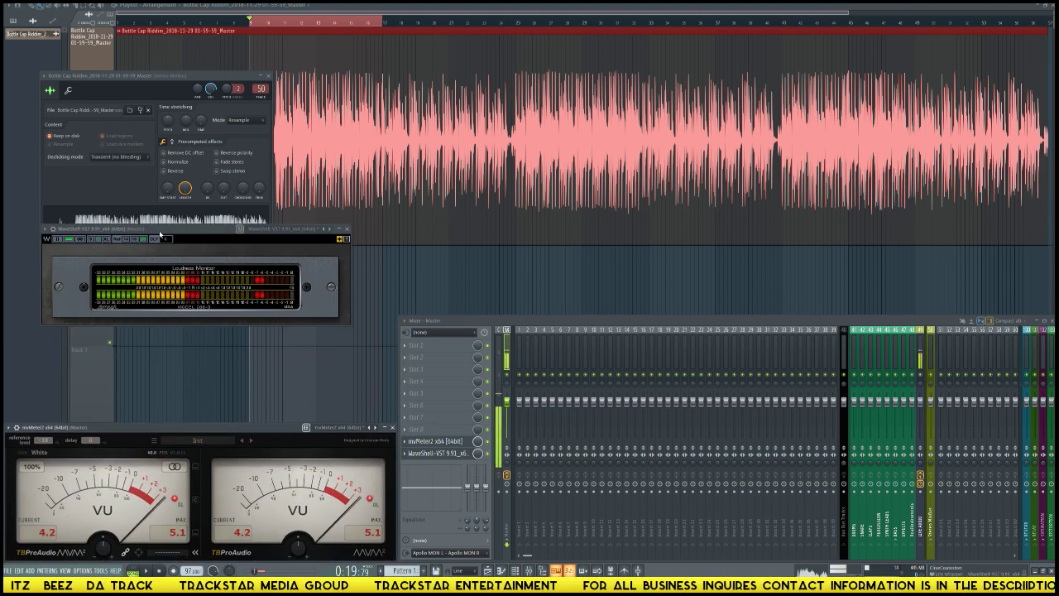
{"action": "left_click_drag", "start_coordinate": [160, 234], "coordinate": [125, 325]}
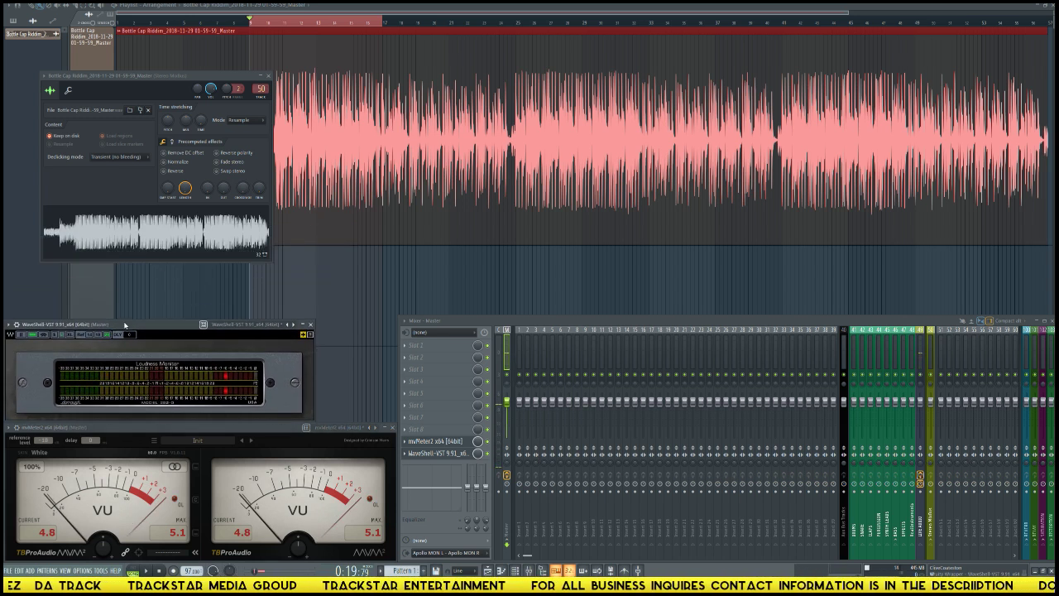
- Load the stereo FabFilter Pro-Q 2 in the Master track's first slot, close the audio channel's settings and place the EQ window above the meters
{"action": "left_click", "coordinate": [425, 346]}
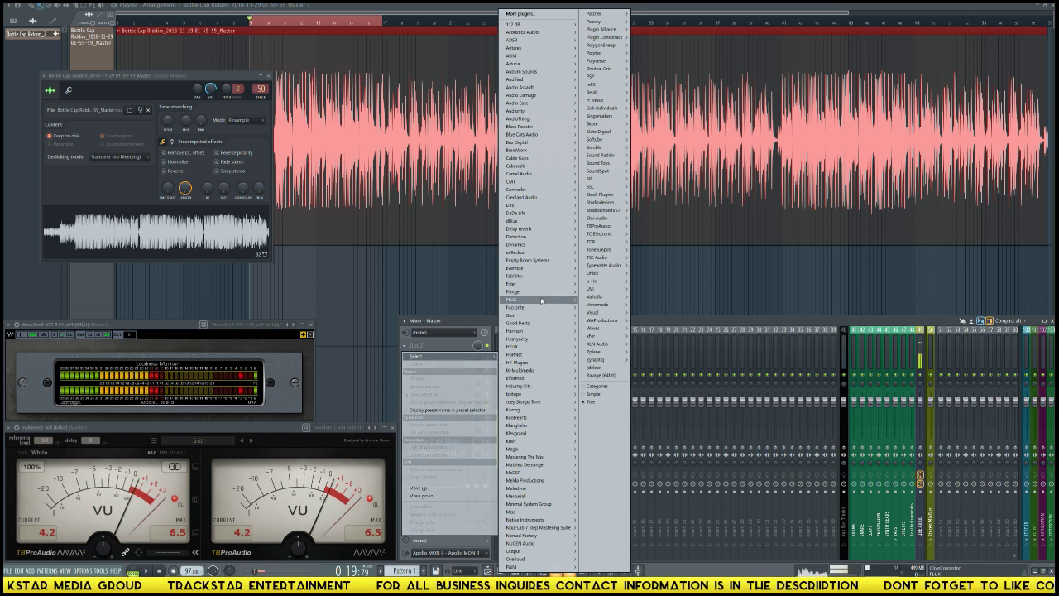
{"action": "mouse_move", "coordinate": [539, 275]}
{"action": "mouse_move", "coordinate": [597, 284]}
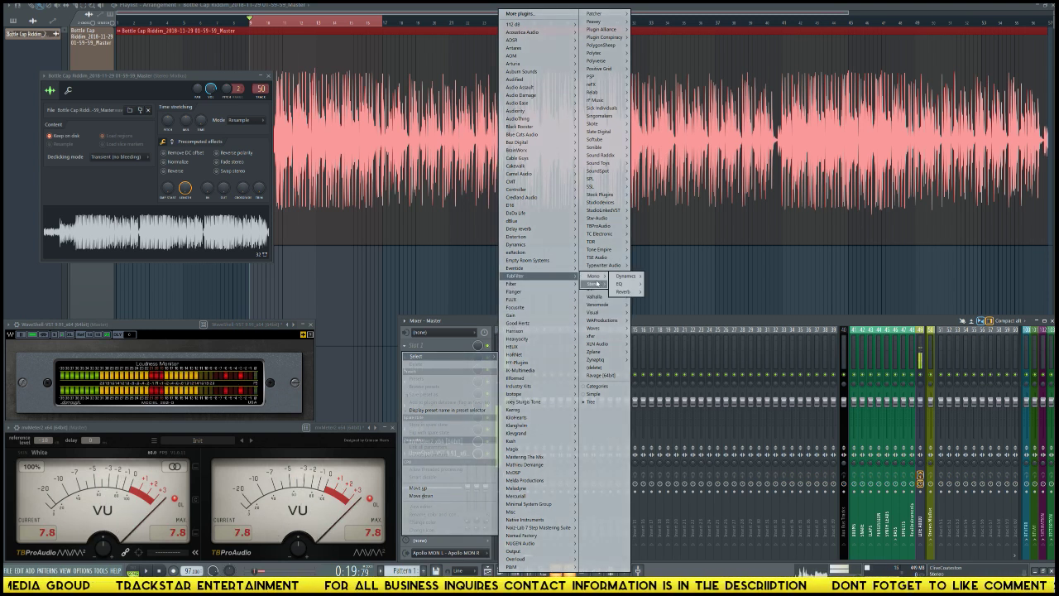
{"action": "mouse_move", "coordinate": [626, 292]}
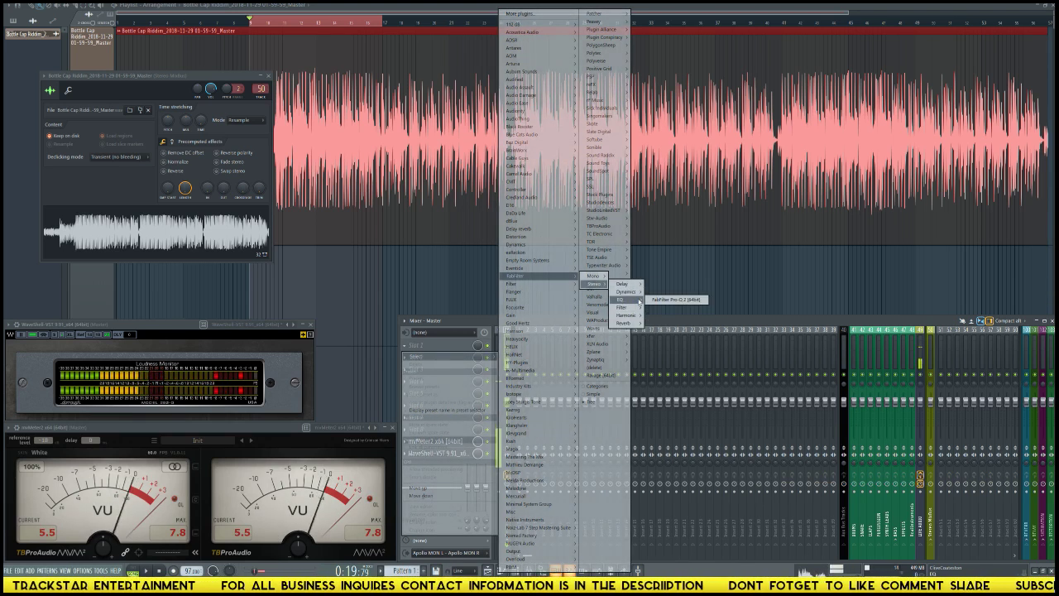
{"action": "left_click", "coordinate": [674, 300]}
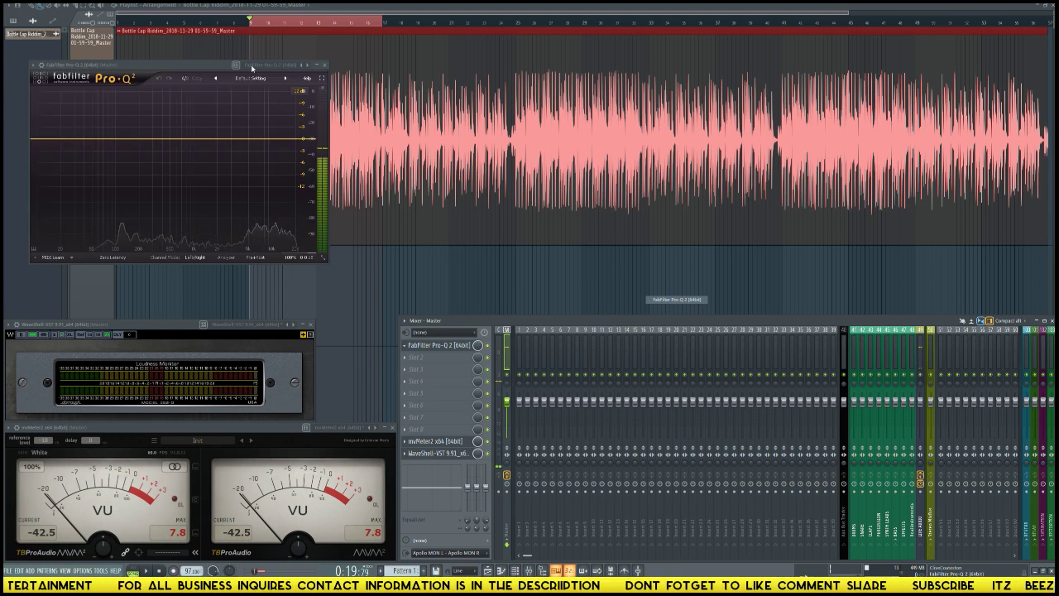
{"action": "left_click", "coordinate": [268, 76]}
{"action": "left_click_drag", "start_coordinate": [326, 125], "coordinate": [91, 6]}
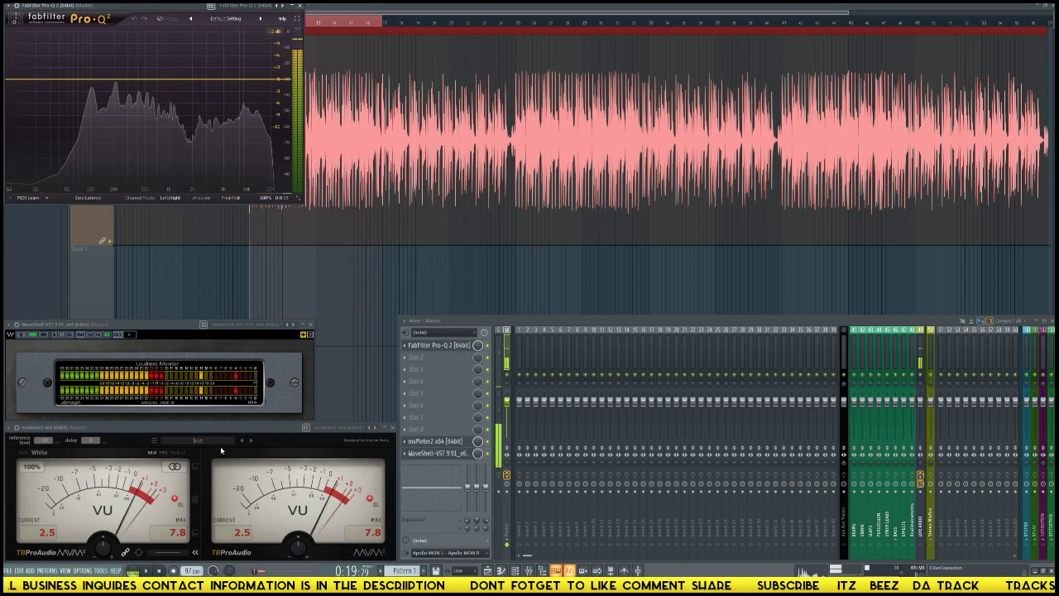
- Load the Peak Standard factory preset in mvMeter2 and hide the playlist to leave only the mixer and metering windows
{"action": "left_click", "coordinate": [154, 440]}
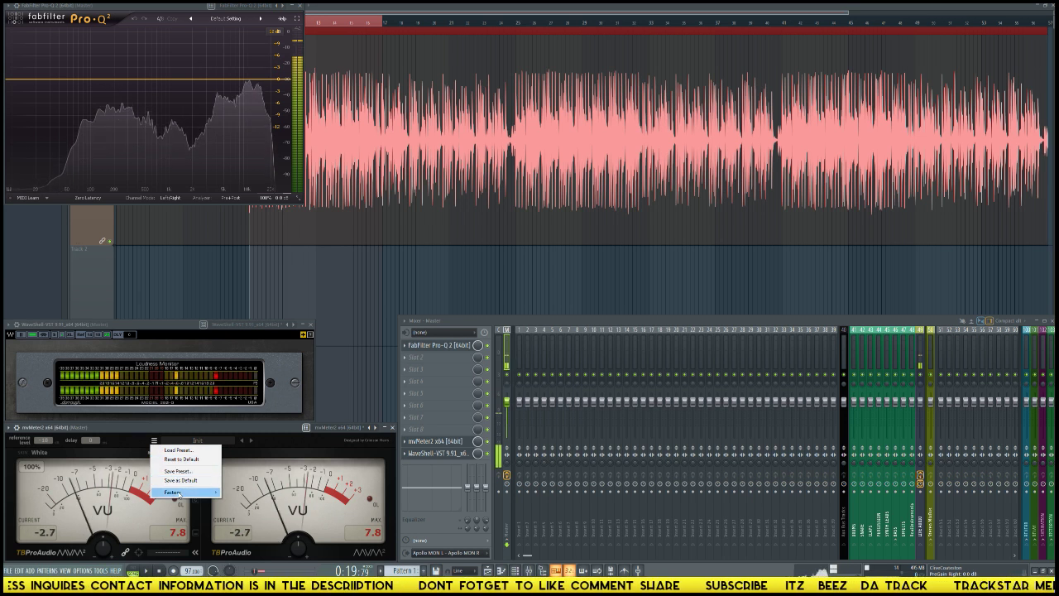
{"action": "mouse_move", "coordinate": [199, 491]}
{"action": "left_click", "coordinate": [245, 559]}
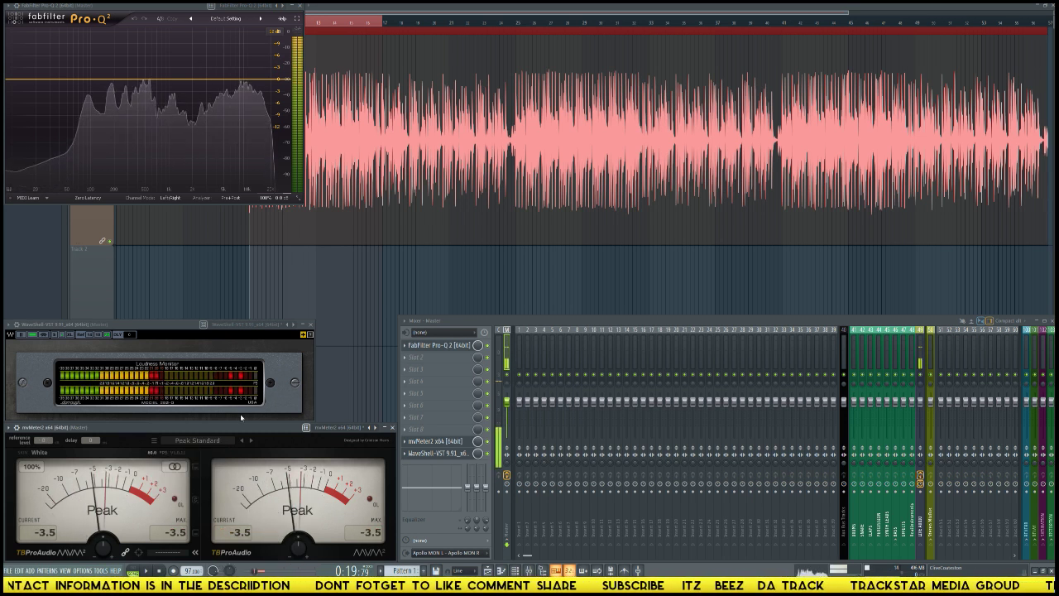
{"action": "left_click", "coordinate": [377, 266]}
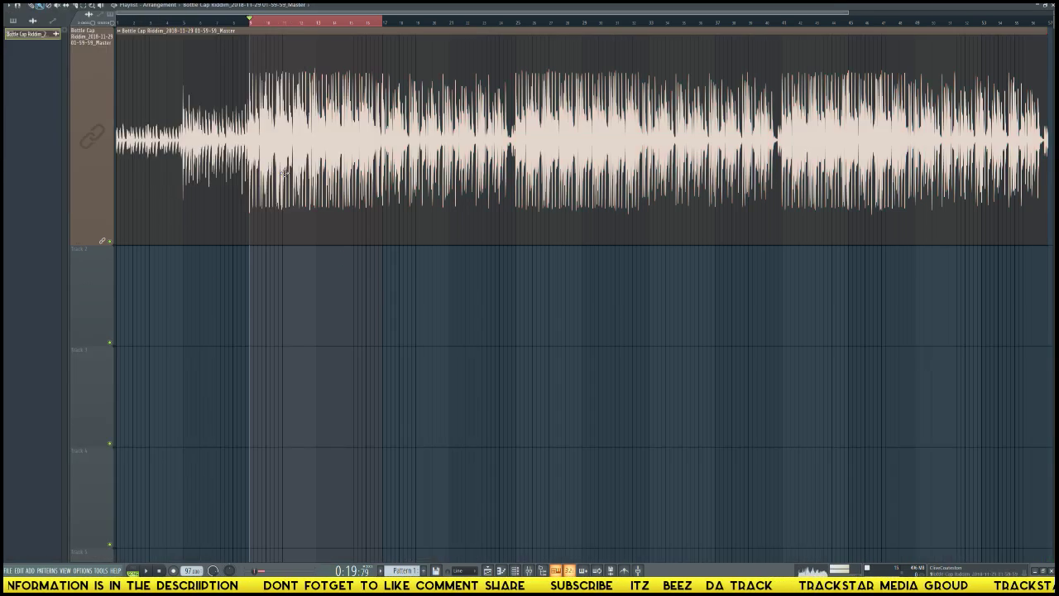
{"action": "key", "text": "F5"}
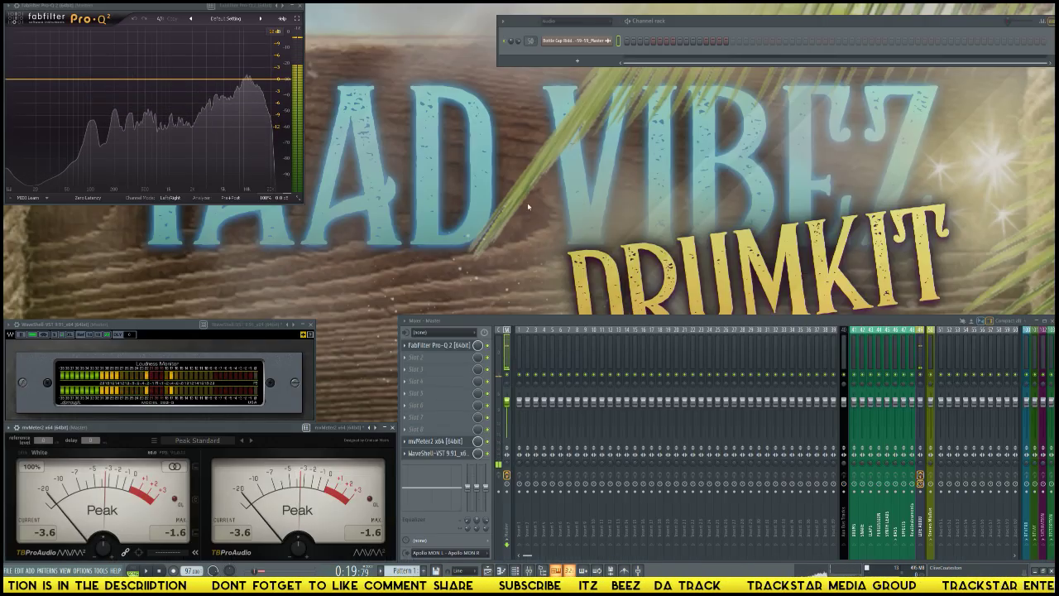
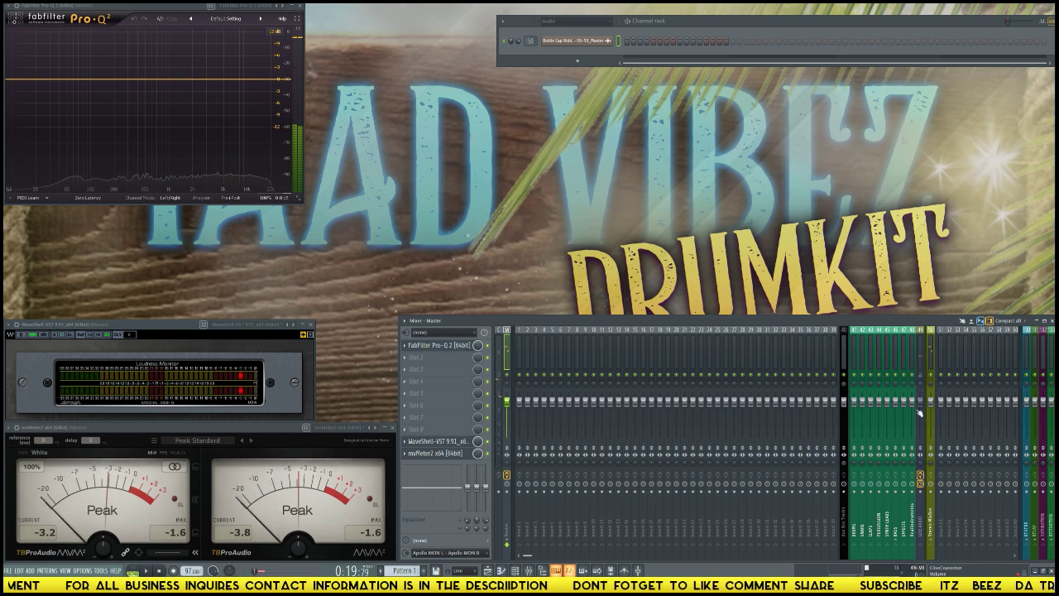
- Examine the playing riddim's frequency spectrum in the full-screen FabFilter Pro-Q 2 and look through its preset list
{"action": "left_click", "coordinate": [922, 375]}
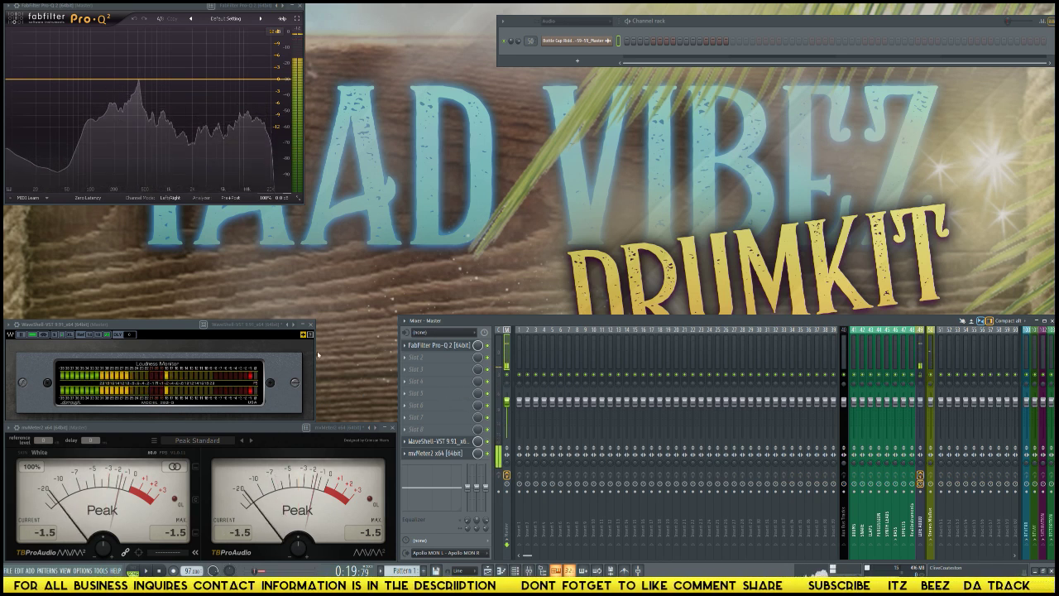
{"action": "left_click", "coordinate": [362, 291]}
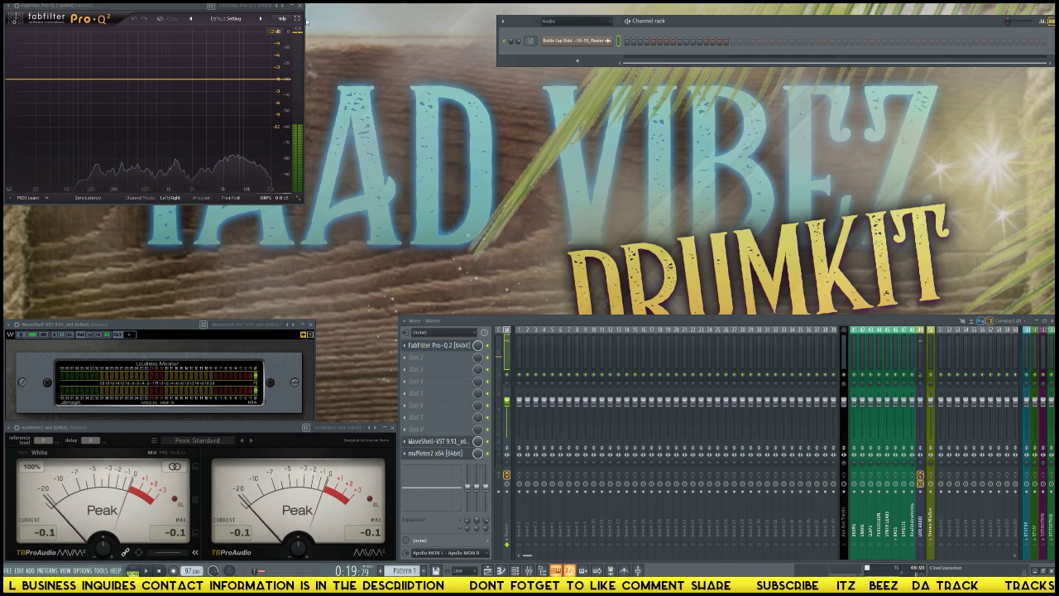
{"action": "left_click", "coordinate": [300, 18]}
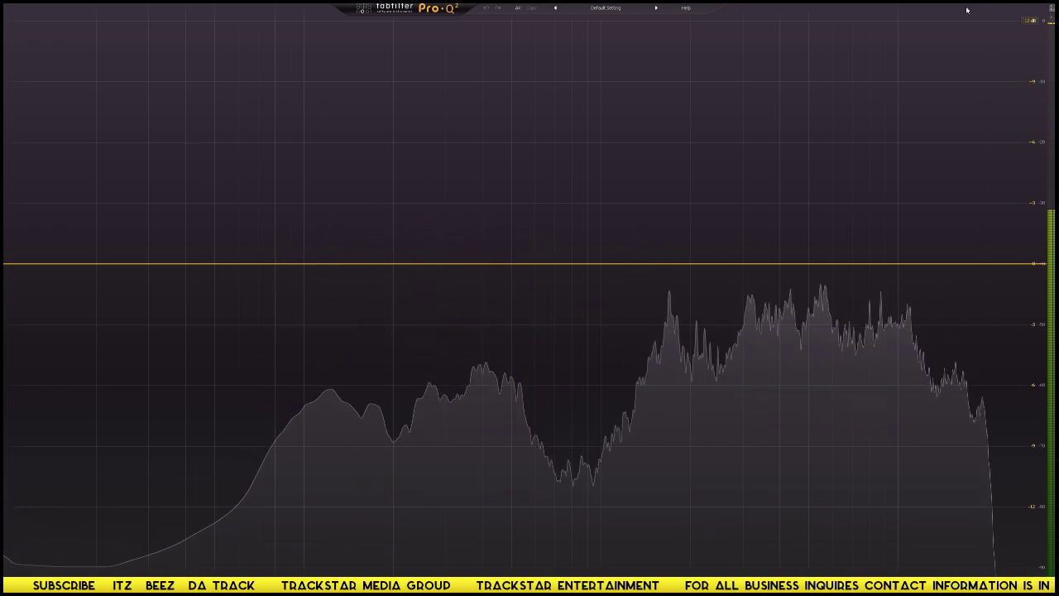
{"action": "left_click", "coordinate": [605, 8]}
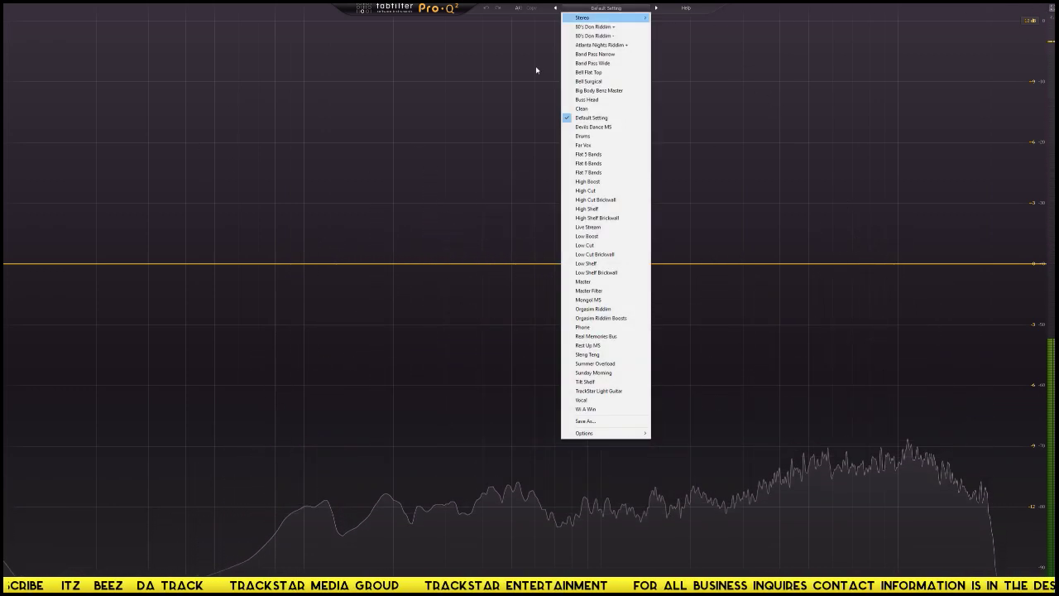
{"action": "left_click", "coordinate": [336, 208]}
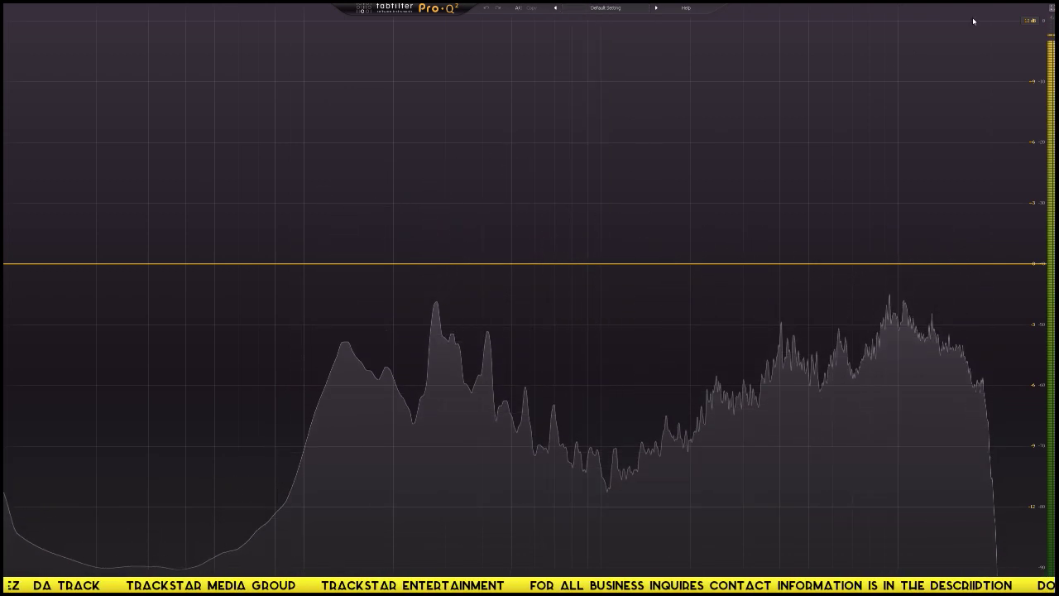
{"action": "left_click", "coordinate": [1015, 8]}
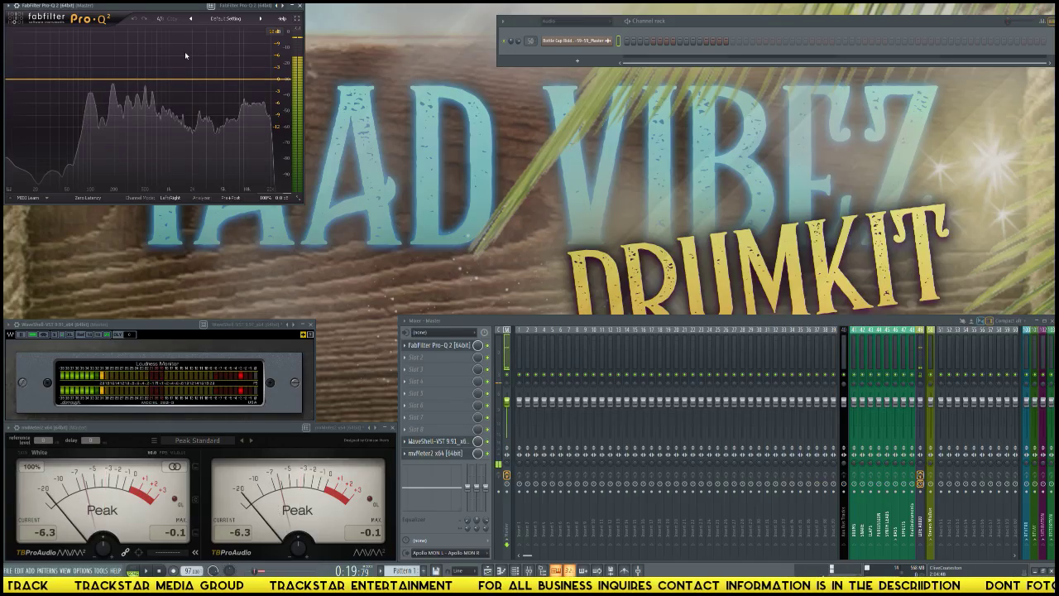
- Replace FabFilter Pro-Q 2 in the Master track's first slot with the TR5 Master EQ-432 from IK Multimedia's T-RackS 5 EQs
{"action": "left_click", "coordinate": [9, 6]}
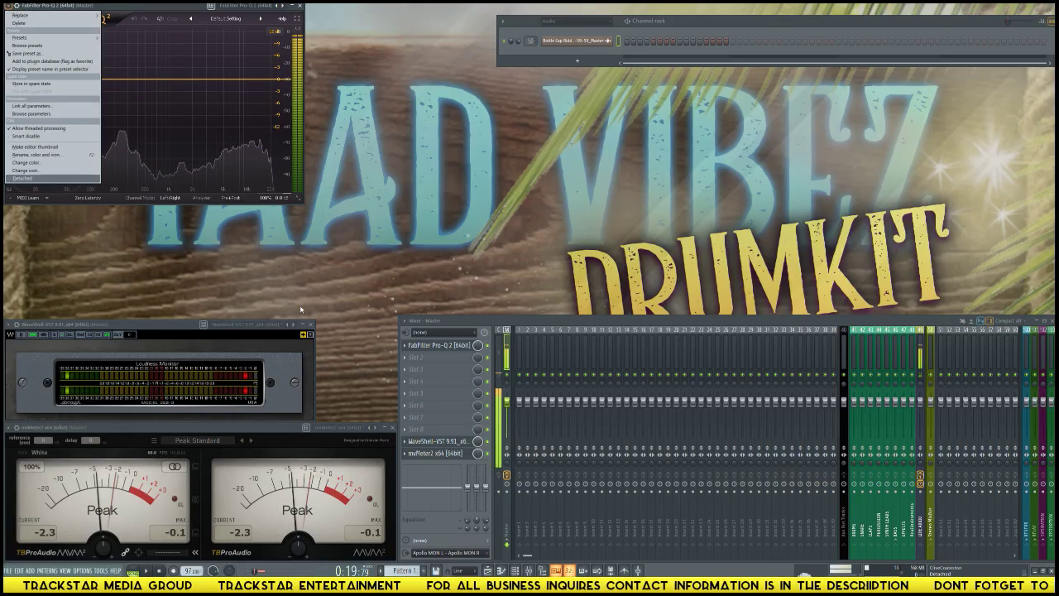
{"action": "left_click", "coordinate": [430, 336]}
{"action": "right_click", "coordinate": [433, 344]}
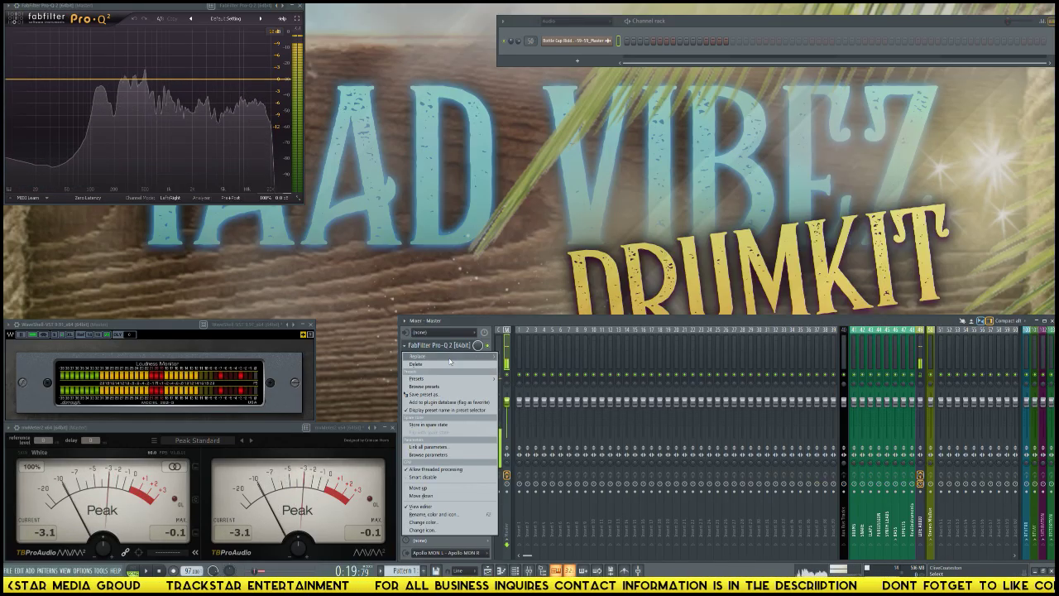
{"action": "mouse_move", "coordinate": [458, 358]}
{"action": "mouse_move", "coordinate": [567, 372]}
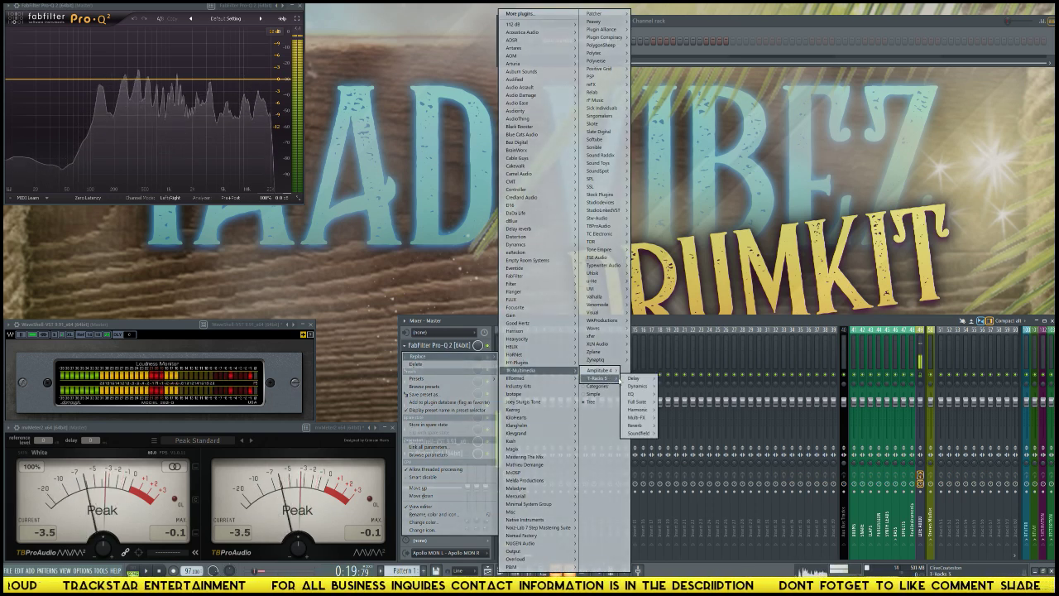
{"action": "mouse_move", "coordinate": [638, 379]}
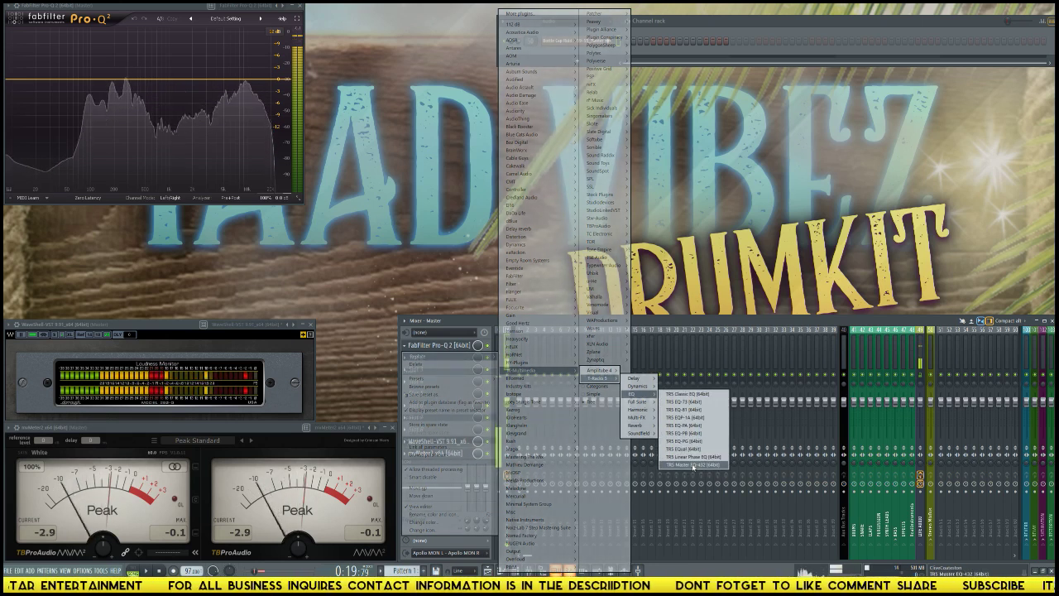
{"action": "left_click", "coordinate": [692, 465]}
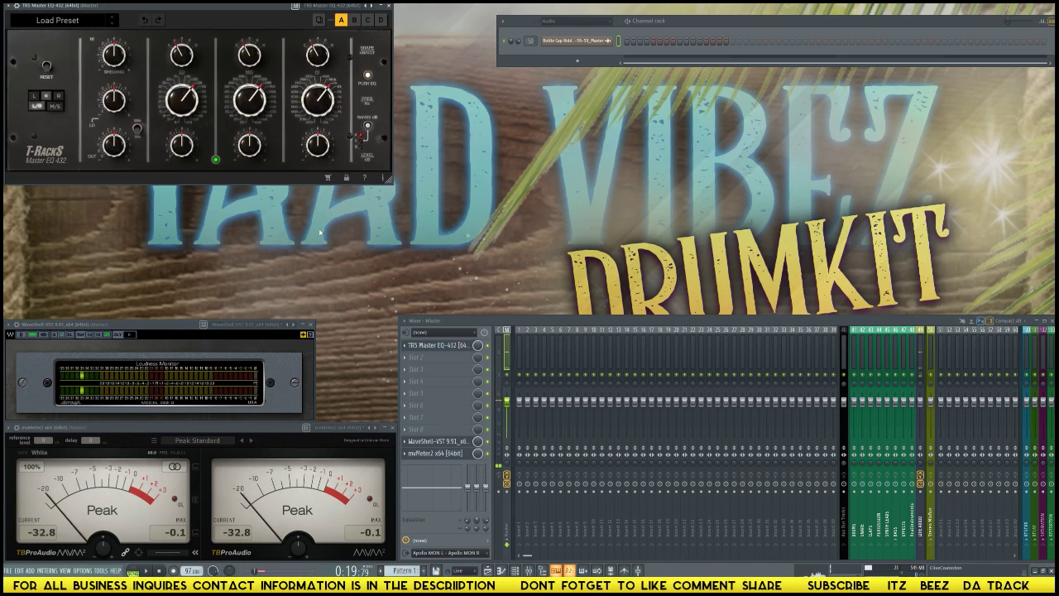
- Close the mixer and enlarge the Master EQ 432 window, placing it so that all its controls are accessible
{"action": "left_click_drag", "start_coordinate": [273, 4], "coordinate": [715, 134]}
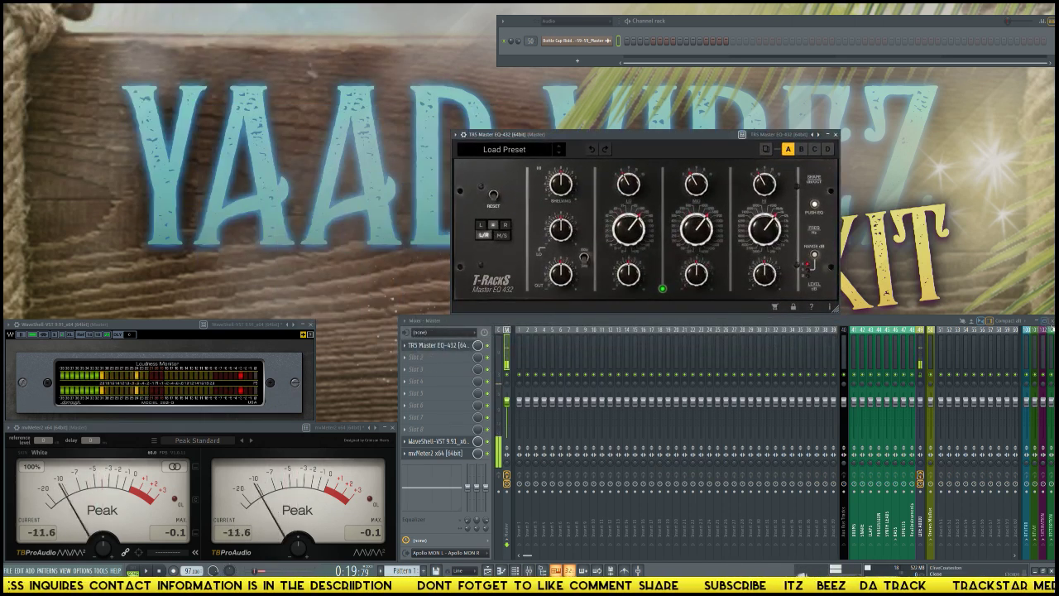
{"action": "left_click", "coordinate": [1052, 321]}
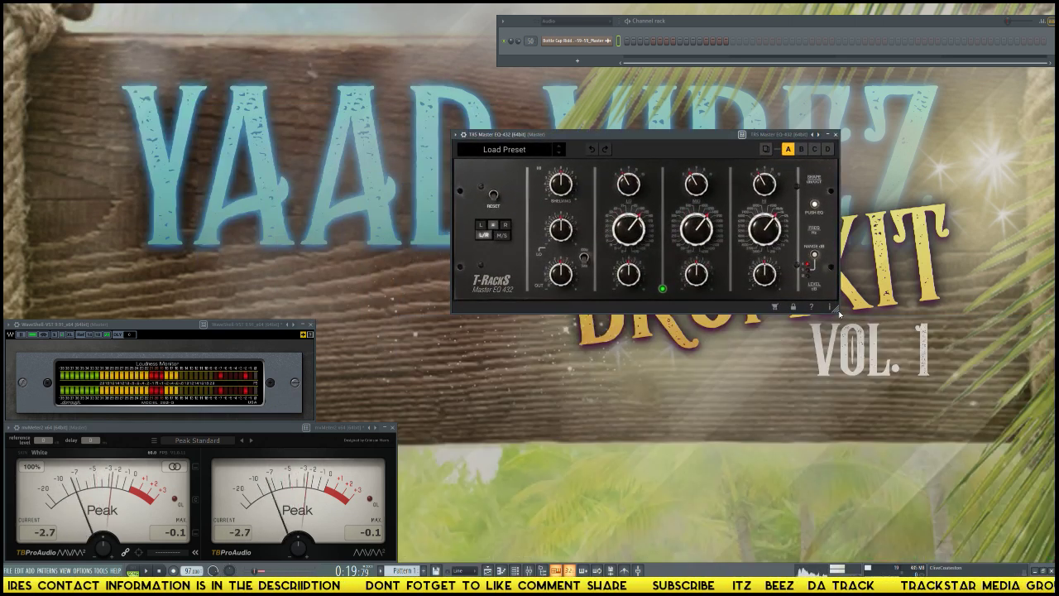
{"action": "left_click_drag", "start_coordinate": [837, 311], "coordinate": [1001, 535]}
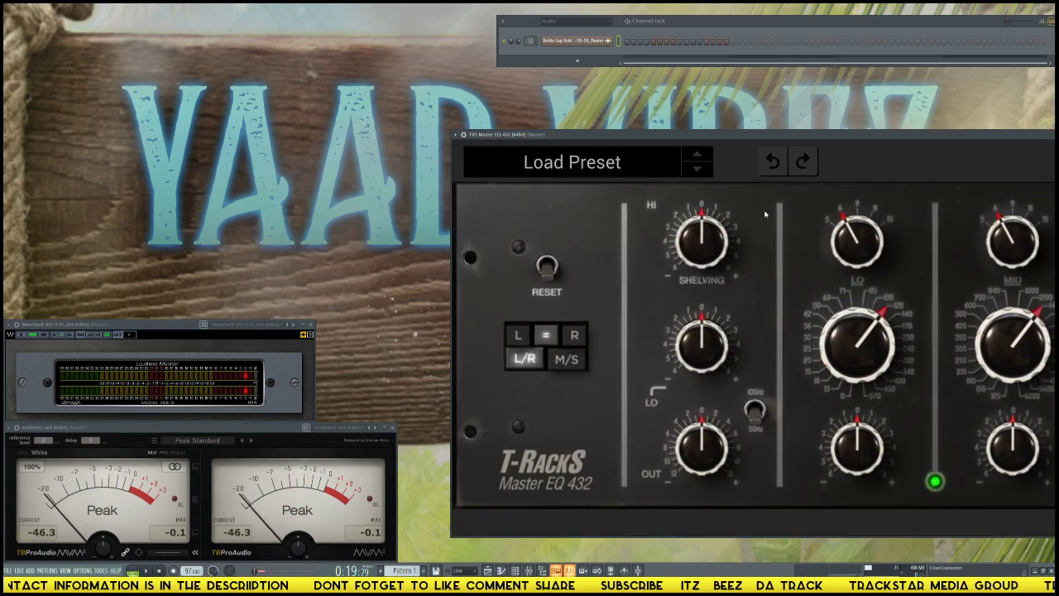
{"action": "left_click_drag", "start_coordinate": [809, 146], "coordinate": [494, 56]}
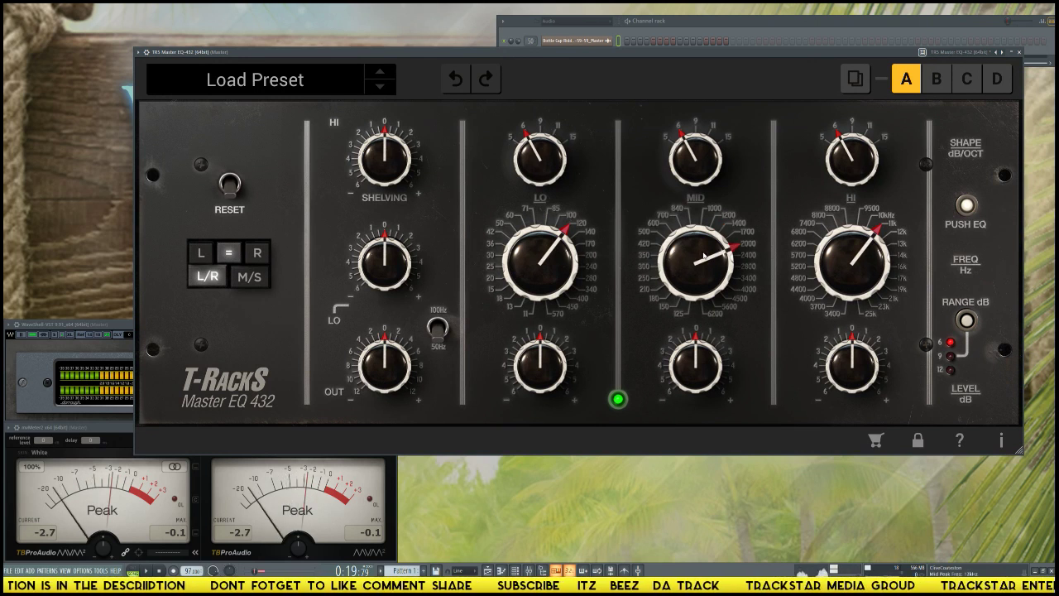
- Set the Master EQ 432's mid-band frequency to about 1000 Hz and shift its window slightly
{"action": "mouse_move", "coordinate": [704, 257]}
{"action": "left_mouse_down"}
{"action": "mouse_move", "coordinate": [719, 297]}
{"action": "mouse_move", "coordinate": [725, 244]}
{"action": "mouse_move", "coordinate": [743, 285]}
{"action": "mouse_move", "coordinate": [710, 261]}
{"action": "left_mouse_up"}
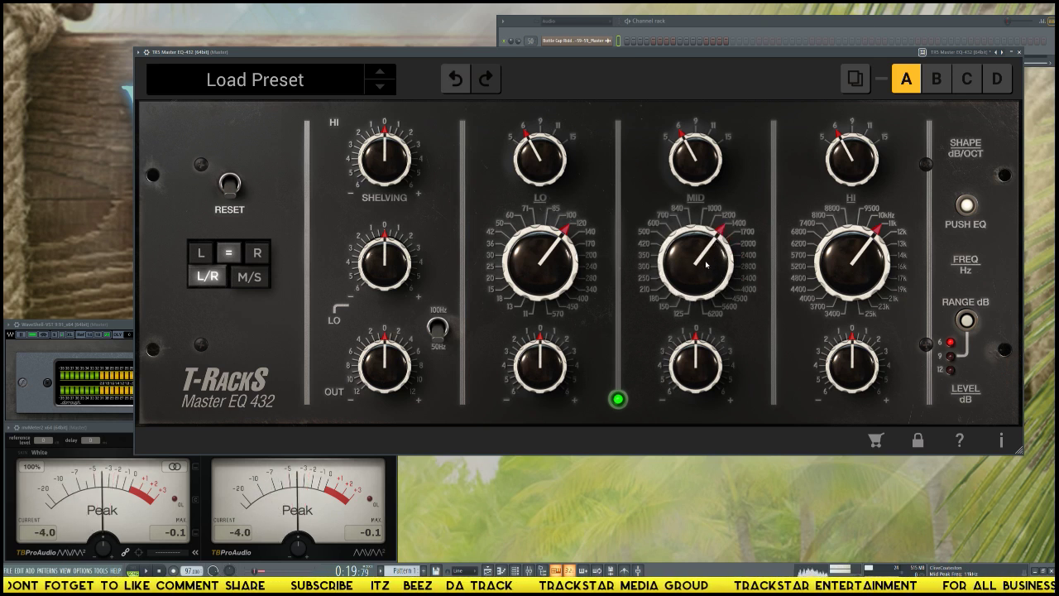
{"action": "left_click", "coordinate": [452, 79]}
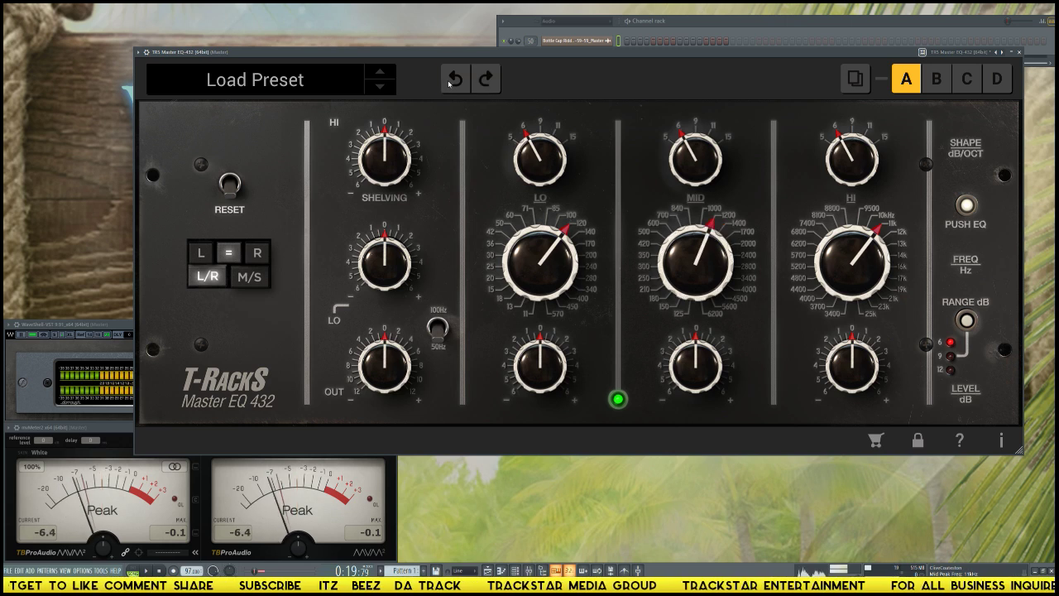
{"action": "left_click", "coordinate": [329, 77]}
{"action": "left_click", "coordinate": [395, 64]}
{"action": "left_click_drag", "start_coordinate": [425, 59], "coordinate": [463, 56]}
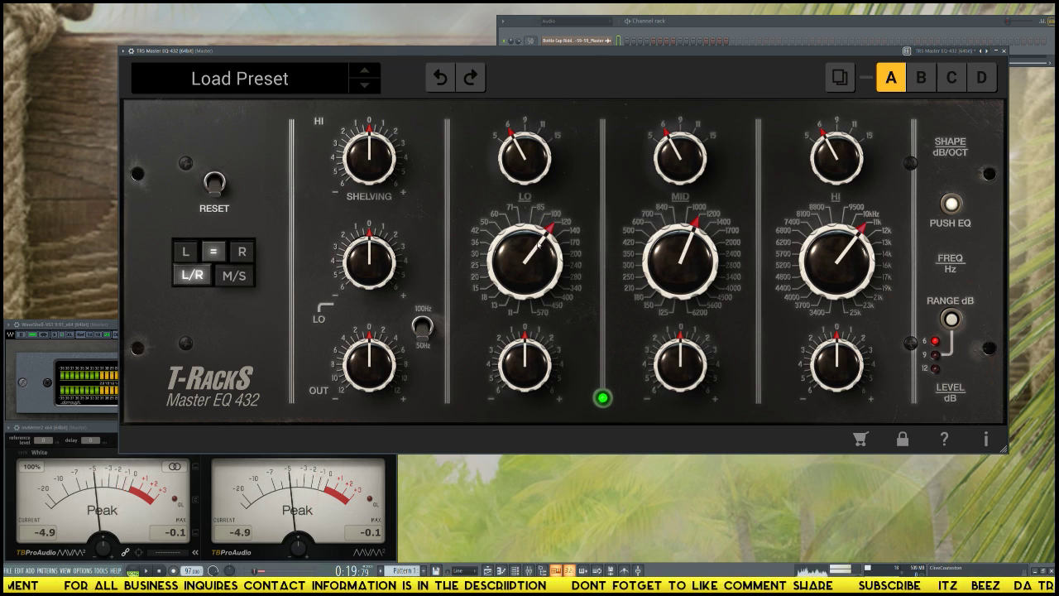
- Boost the low band to its maximum level with shape 9 and sweep its frequency up to about 570 Hz
{"action": "left_click_drag", "start_coordinate": [538, 246], "coordinate": [540, 252]}
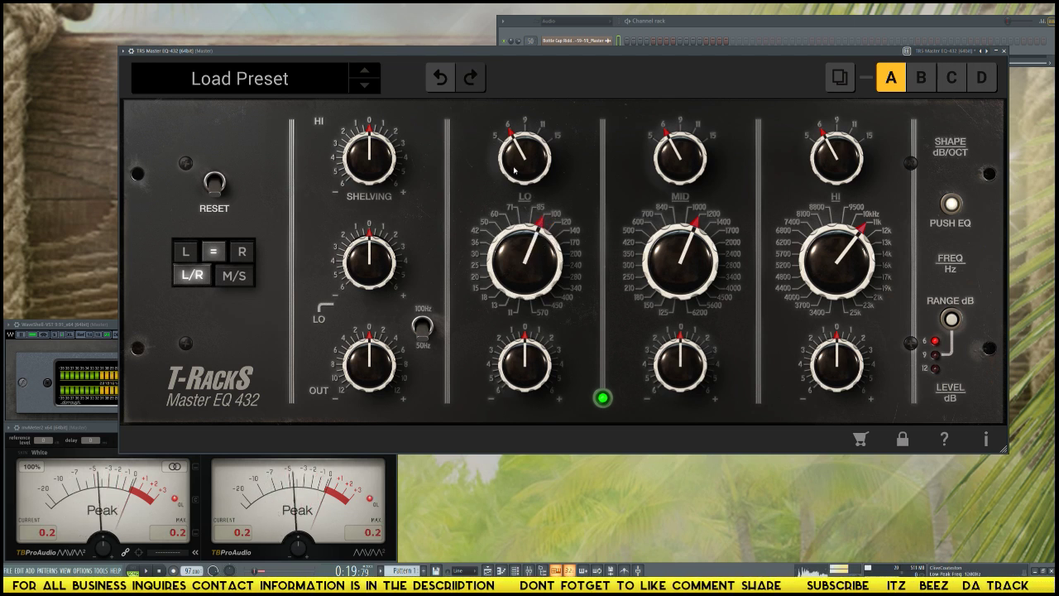
{"action": "left_click_drag", "start_coordinate": [512, 140], "coordinate": [517, 126]}
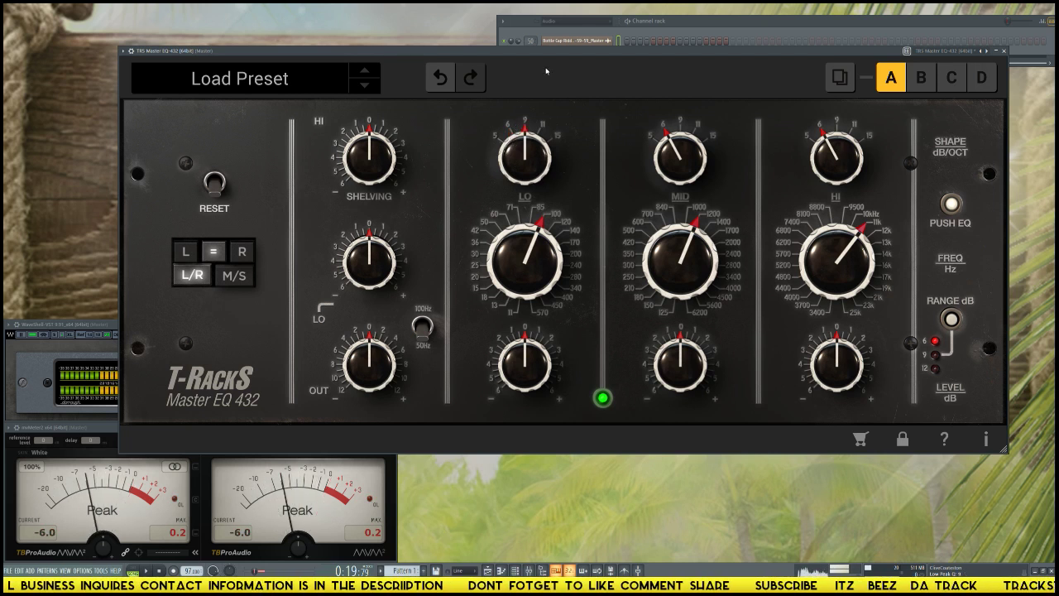
{"action": "left_click_drag", "start_coordinate": [536, 372], "coordinate": [532, 287]}
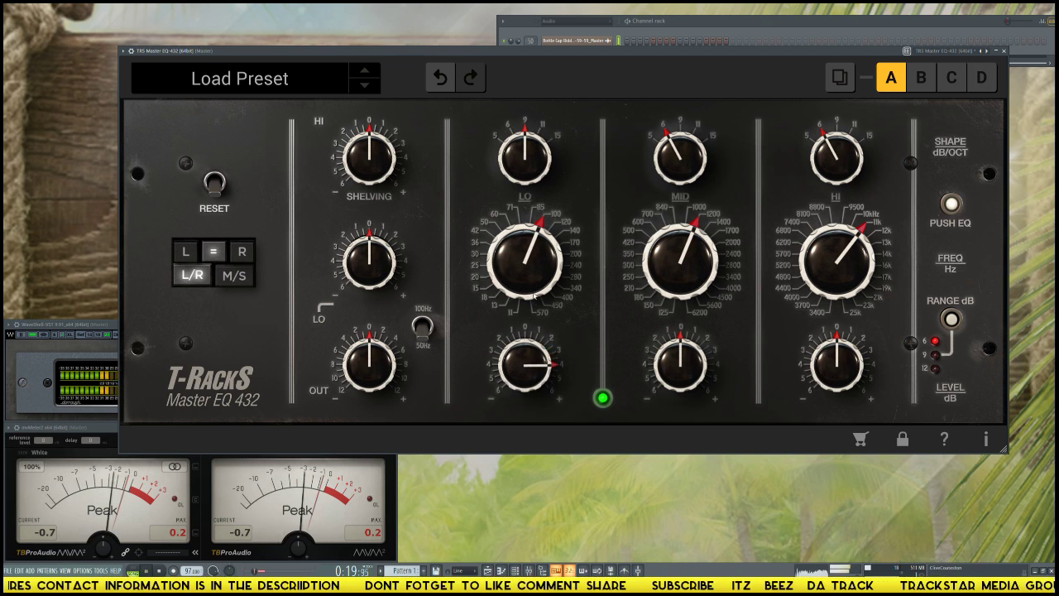
{"action": "left_click_drag", "start_coordinate": [530, 229], "coordinate": [525, 162]}
{"action": "left_click_drag", "start_coordinate": [525, 365], "coordinate": [526, 311]}
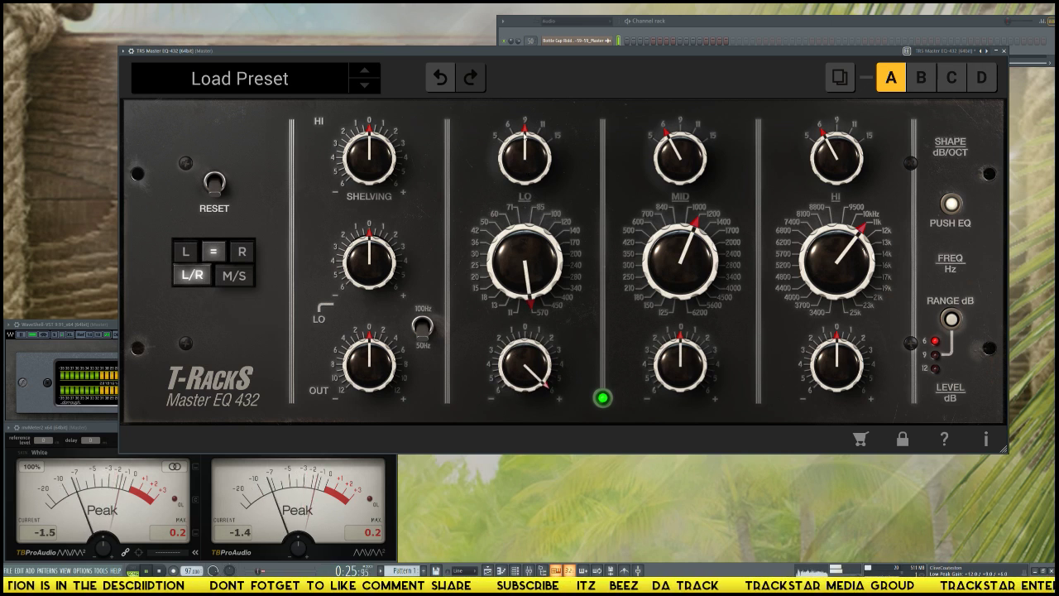
- Try the low band's shape at 15, return it to 9 and set the band's frequency to about 280 Hz
{"action": "left_click_drag", "start_coordinate": [525, 155], "coordinate": [536, 51]}
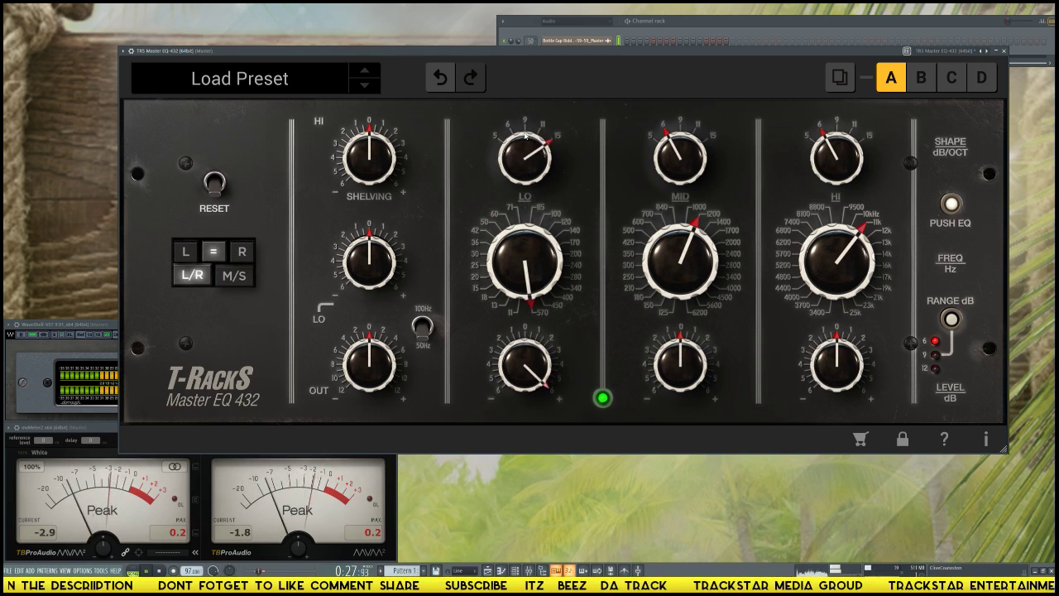
{"action": "left_click_drag", "start_coordinate": [525, 135], "coordinate": [529, 201]}
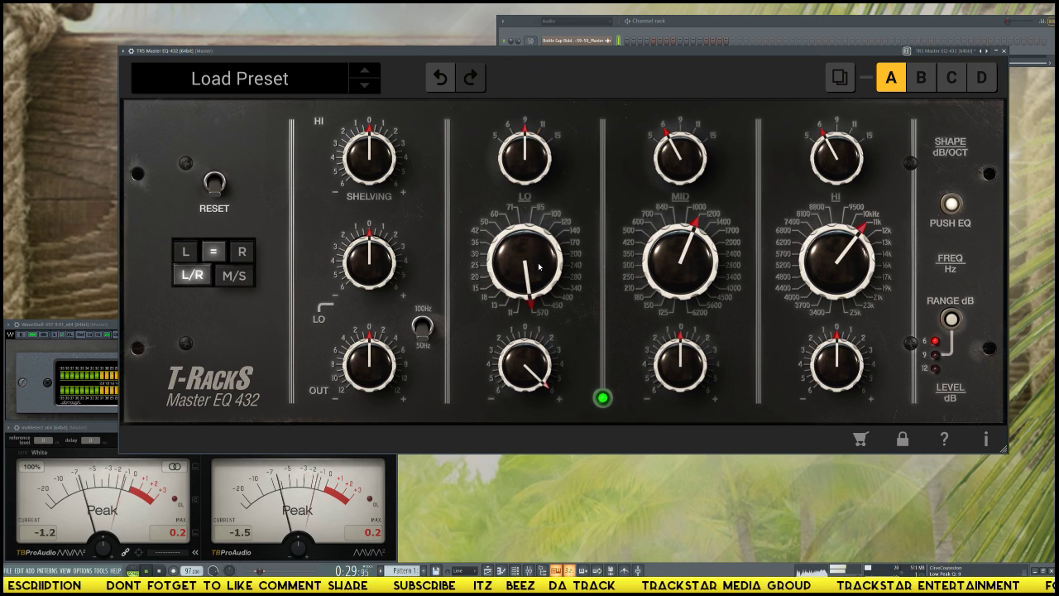
{"action": "left_click_drag", "start_coordinate": [537, 252], "coordinate": [544, 308]}
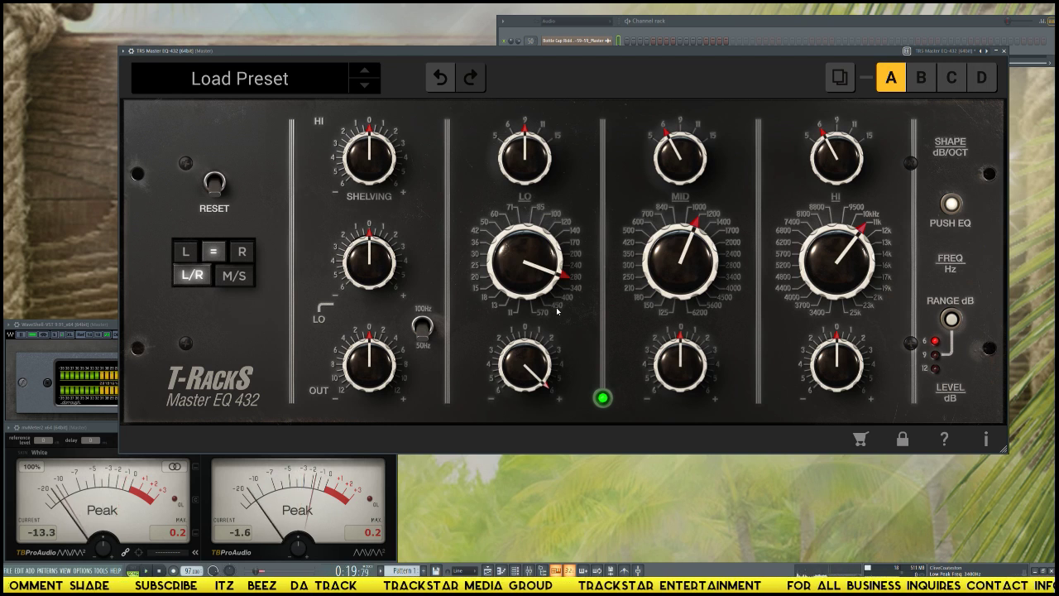
- Lower the low band's level to a cut of about 1.5 dB
{"action": "left_click_drag", "start_coordinate": [546, 370], "coordinate": [538, 508]}
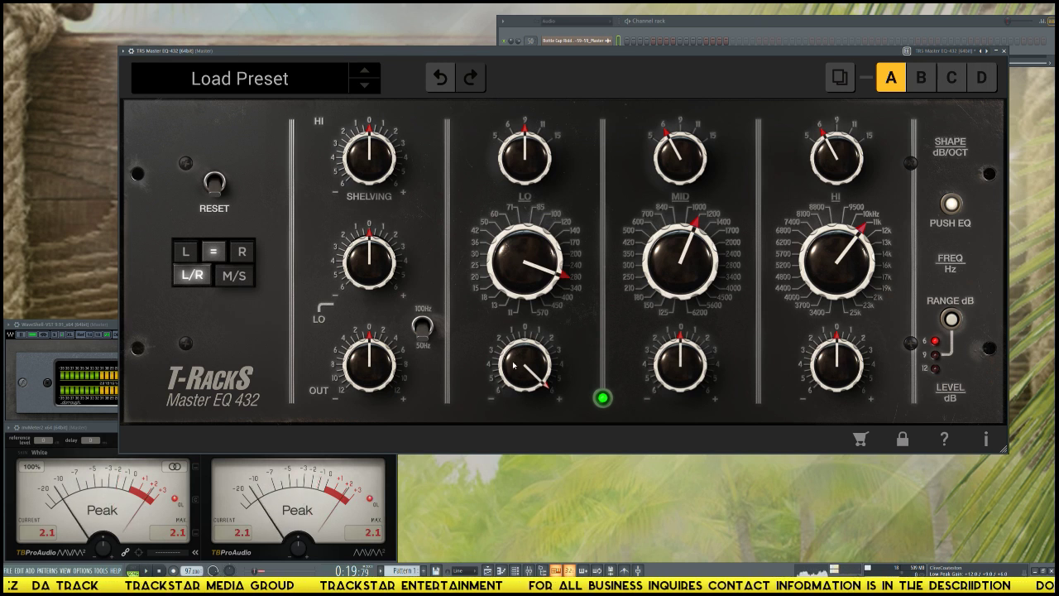
{"action": "mouse_move", "coordinate": [546, 383]}
{"action": "left_mouse_down"}
{"action": "mouse_move", "coordinate": [570, 498]}
{"action": "mouse_move", "coordinate": [532, 392]}
{"action": "left_mouse_up"}
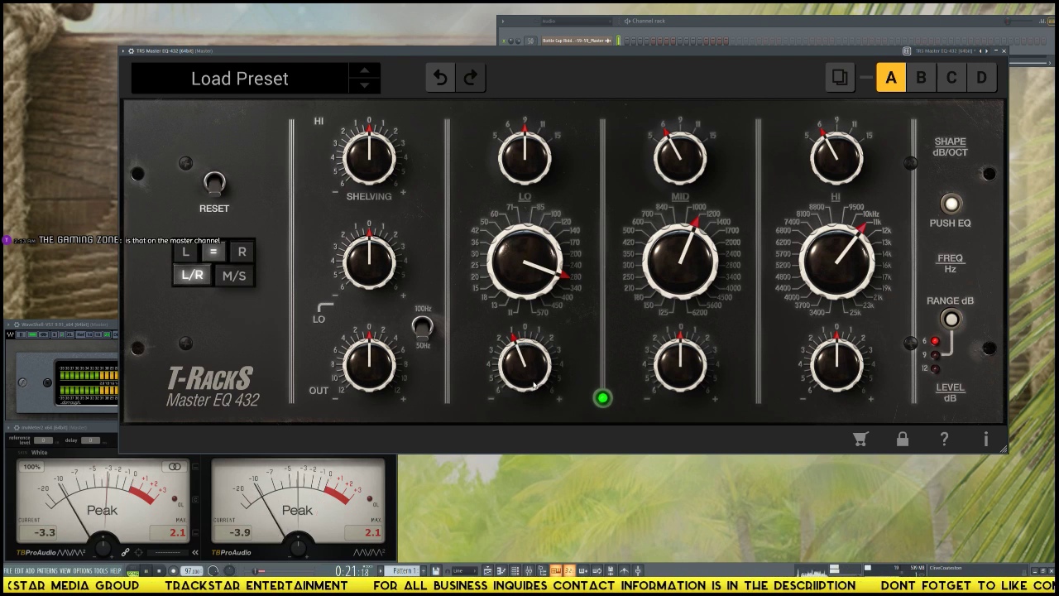
{"action": "left_click_drag", "start_coordinate": [532, 383], "coordinate": [533, 387]}
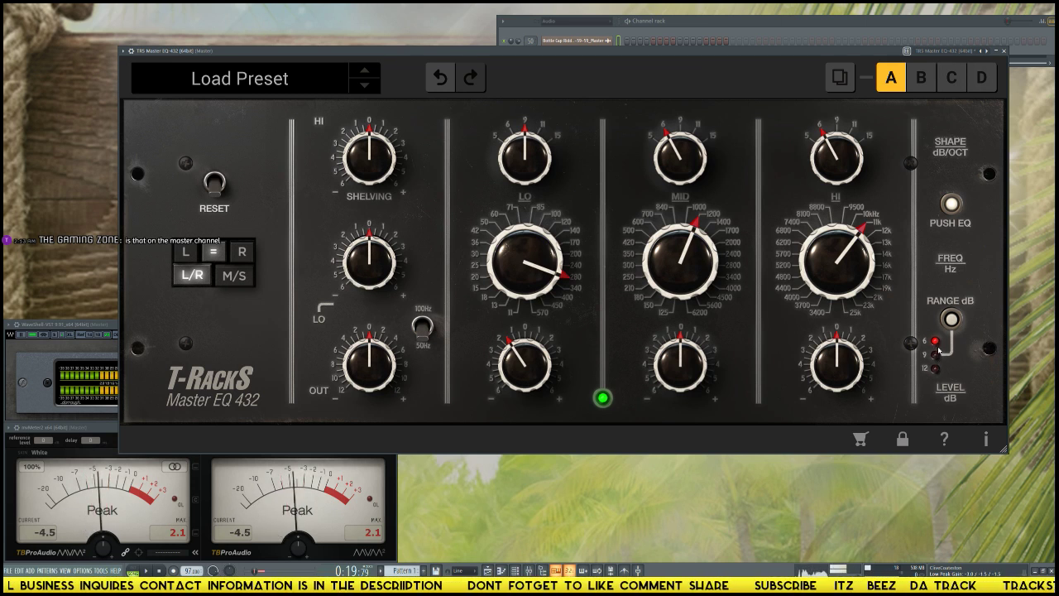
- Switch the EQ's level range to 12 dB and set the low band's level to about -3 dB during playback
{"action": "left_click", "coordinate": [951, 320]}
{"action": "left_click", "coordinate": [951, 320]}
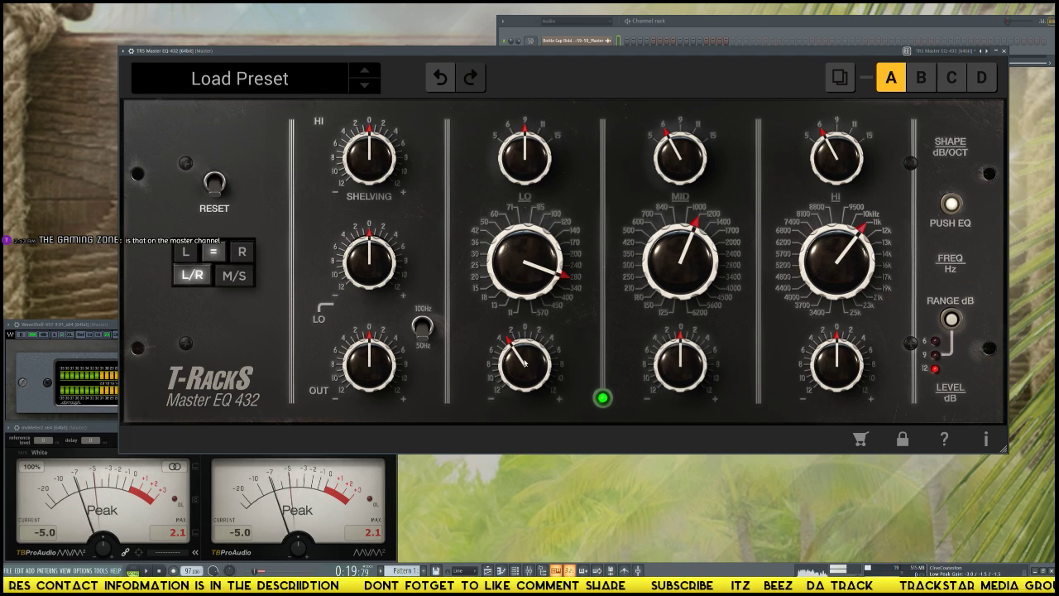
{"action": "scroll", "coordinate": [525, 367], "scroll_direction": "down", "scroll_amount": 2}
{"action": "key", "text": "space"}
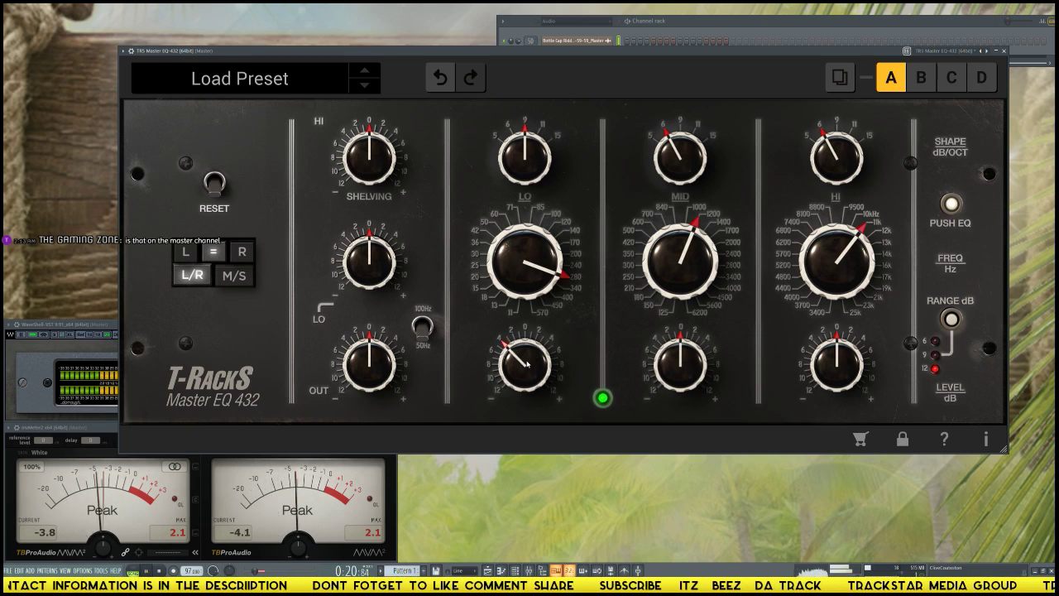
{"action": "left_click_drag", "start_coordinate": [526, 364], "coordinate": [533, 343]}
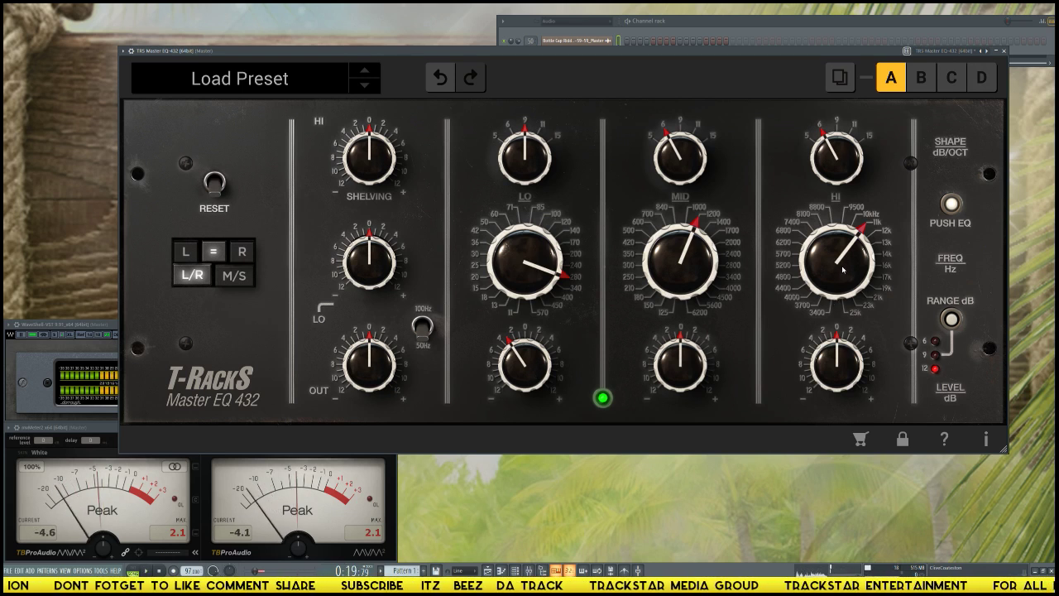
- Set the high band's frequency to about 14 kHz, audition it fully boosted and bring its level just below 0 dB
{"action": "scroll", "coordinate": [843, 268], "scroll_direction": "up", "scroll_amount": 3}
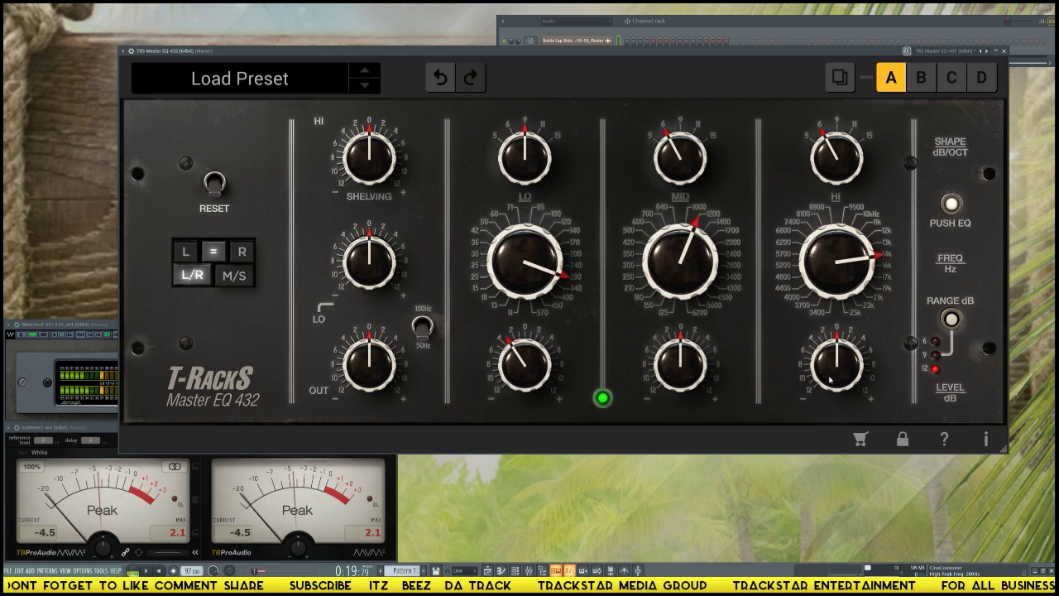
{"action": "scroll", "coordinate": [829, 379], "scroll_direction": "up", "scroll_amount": 5}
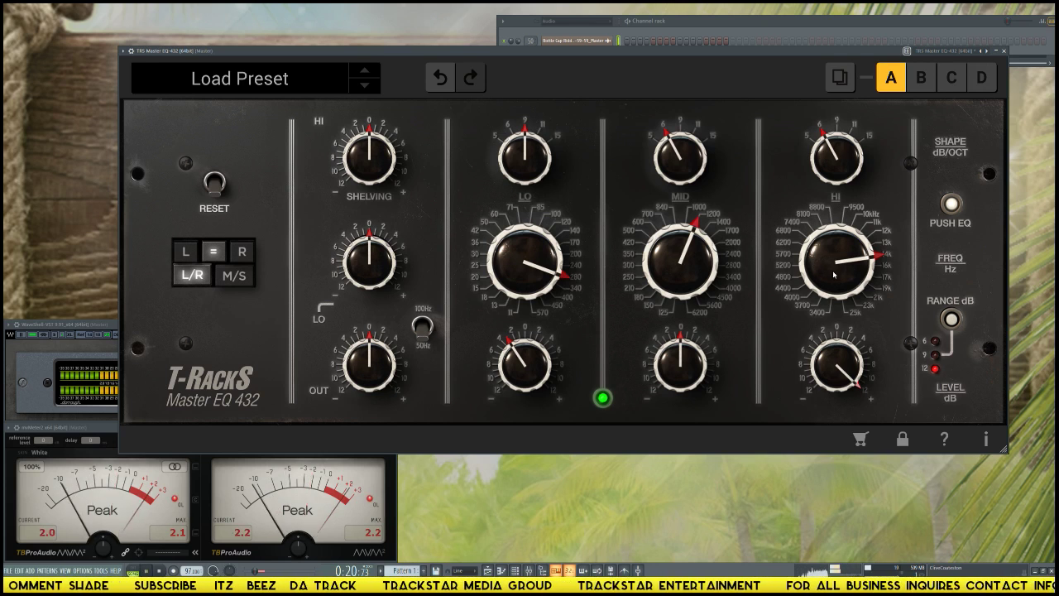
{"action": "scroll", "coordinate": [838, 364], "scroll_direction": "down", "scroll_amount": 3}
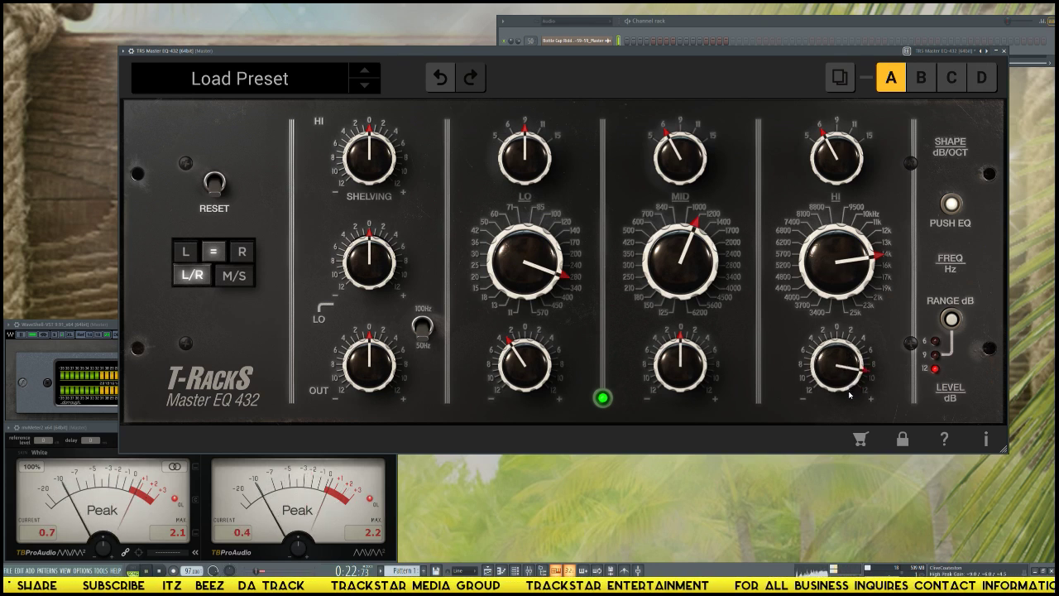
{"action": "left_click_drag", "start_coordinate": [840, 430], "coordinate": [840, 492]}
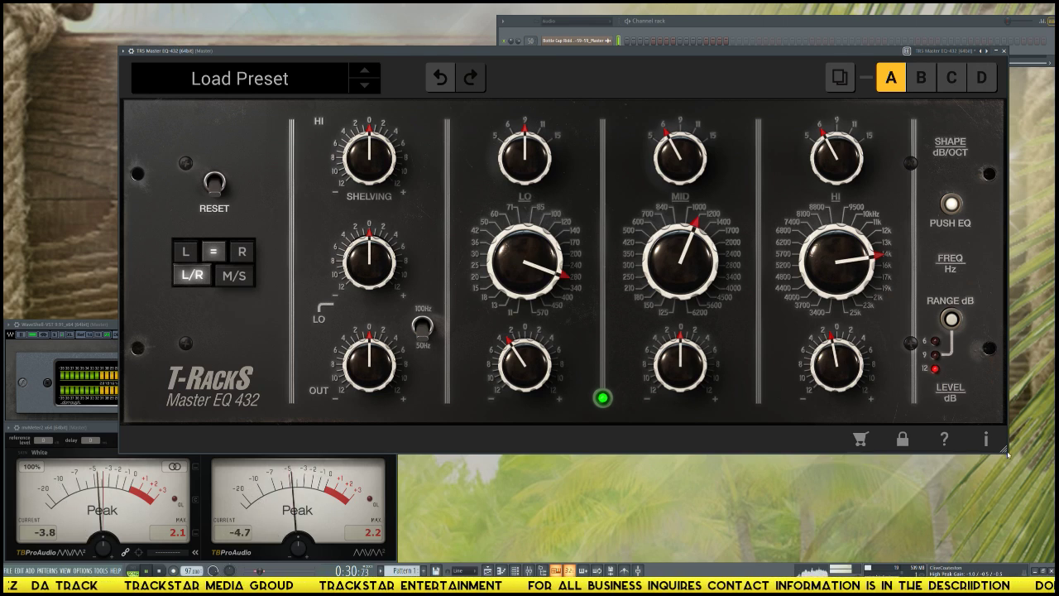
- Shrink the Master EQ 432 window into the free corner above the meters and load Gem Comp670-64 into the Master track's second effect slot
{"action": "left_click_drag", "start_coordinate": [994, 435], "coordinate": [144, 13]}
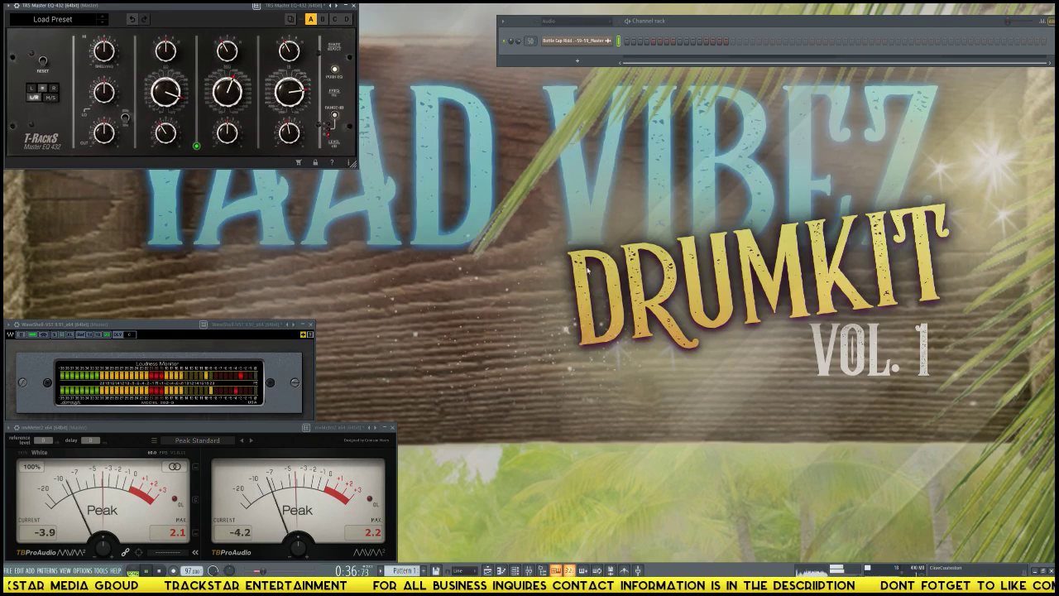
{"action": "key", "text": "F9"}
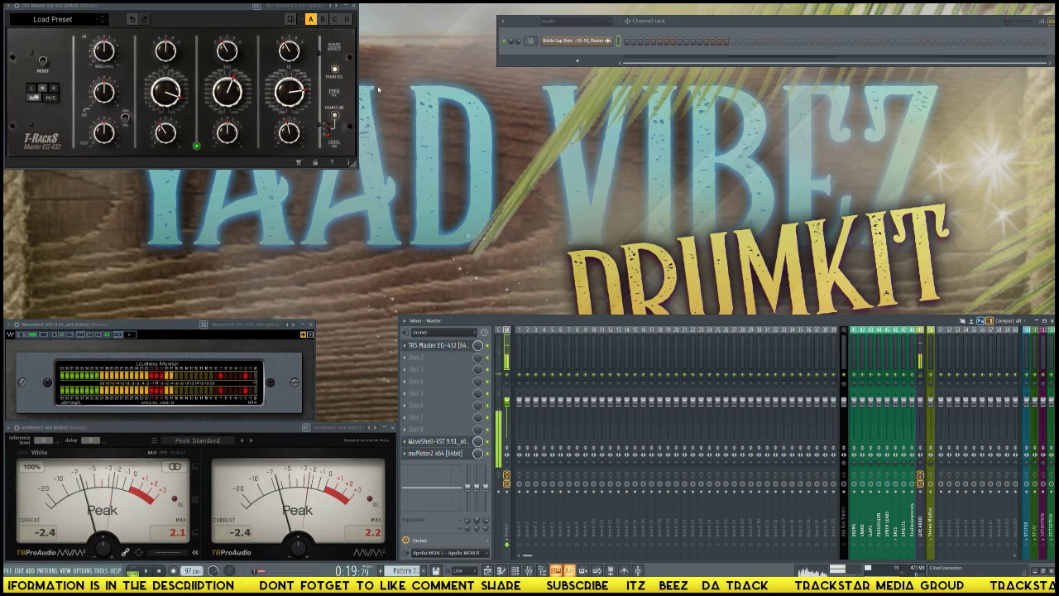
{"action": "left_click", "coordinate": [414, 358]}
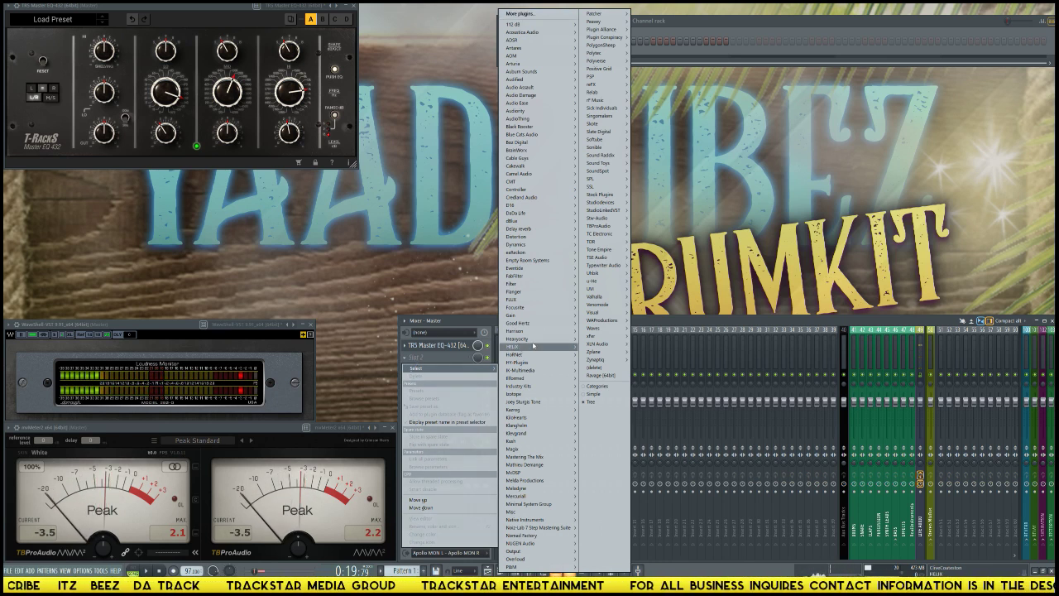
{"action": "mouse_move", "coordinate": [572, 347]}
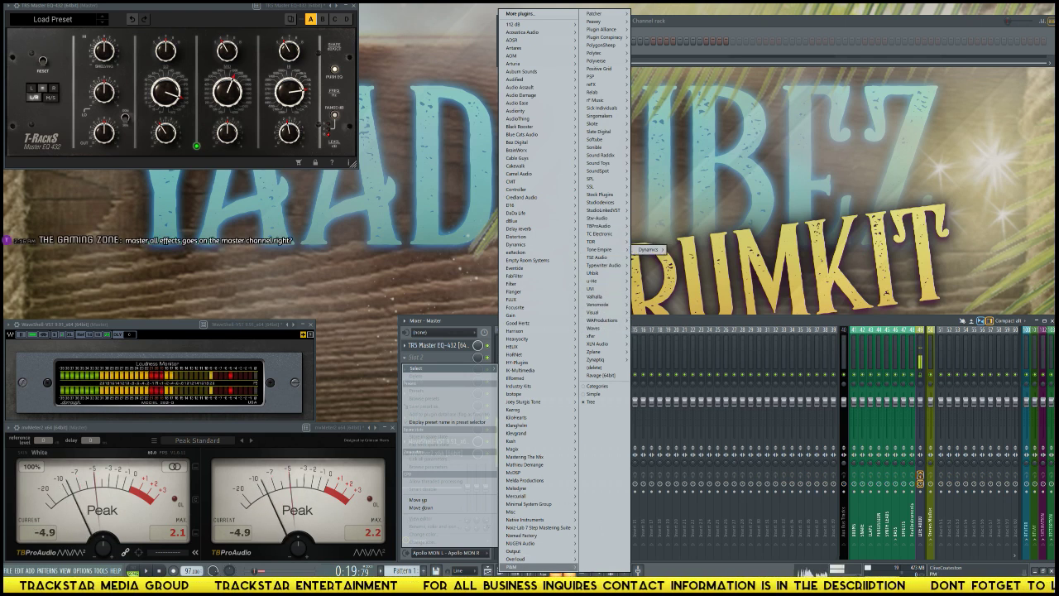
{"action": "mouse_move", "coordinate": [530, 558]}
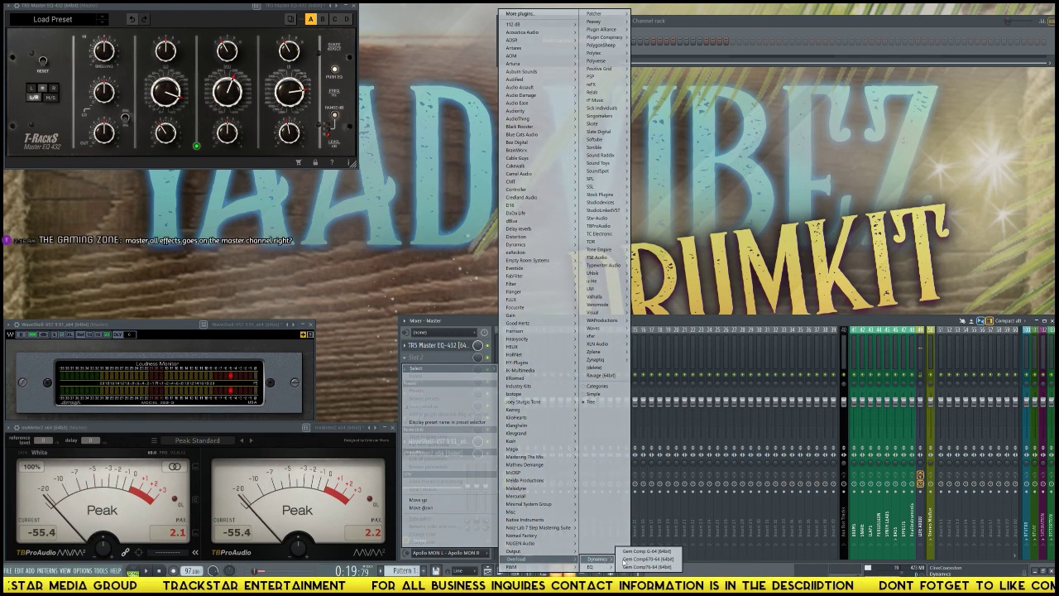
{"action": "left_click", "coordinate": [650, 558]}
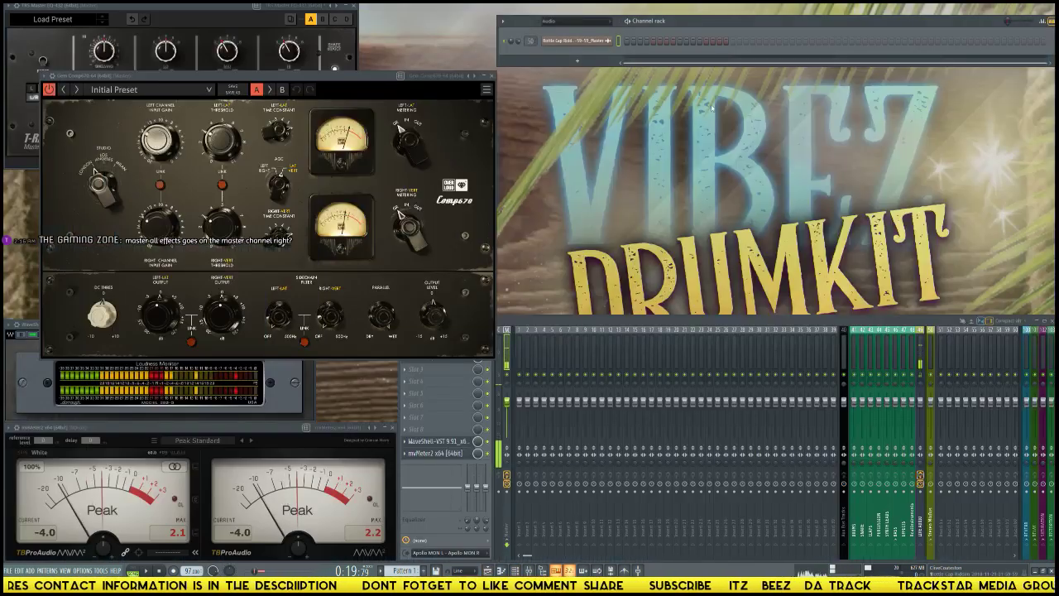
- Hide the channel rack and mixer and place the Comp670 window beside the Master EQ 432
{"action": "key", "text": "F6"}
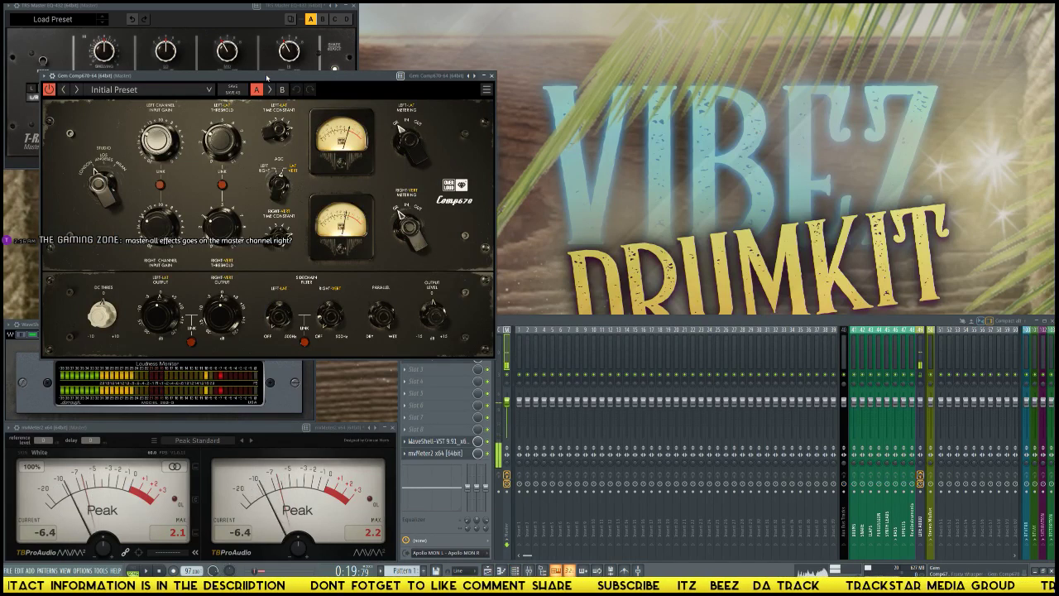
{"action": "left_click_drag", "start_coordinate": [269, 77], "coordinate": [579, 7]}
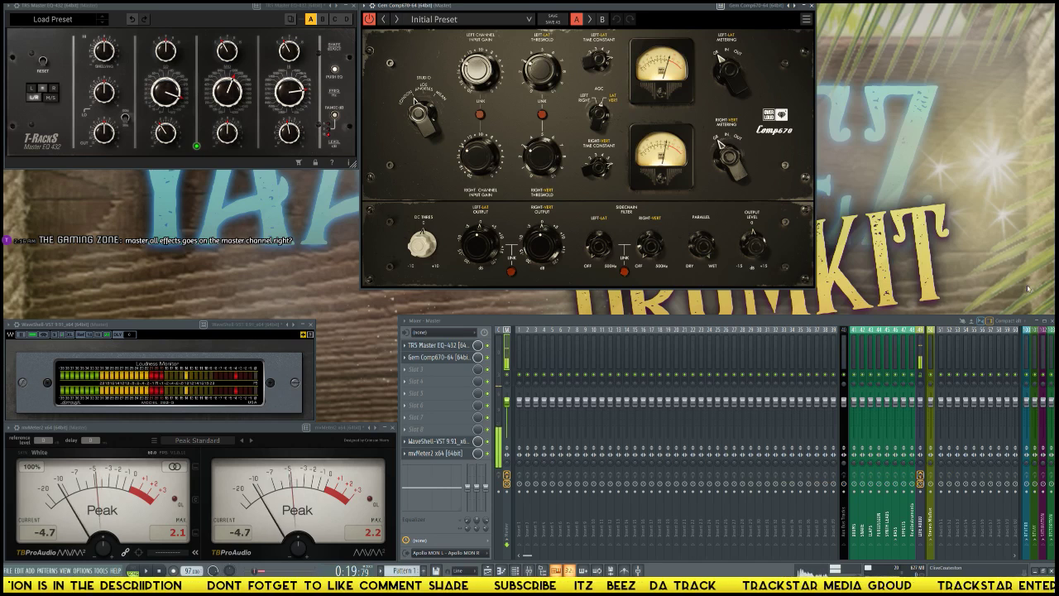
{"action": "left_click", "coordinate": [1052, 320]}
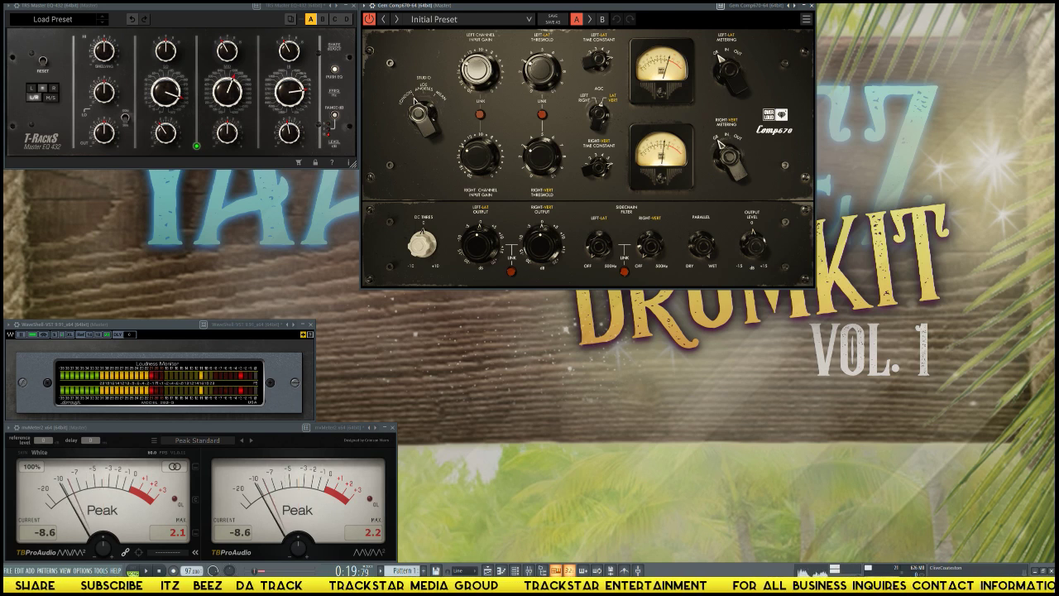
- Set the Comp670's studio selector to Los Angeles and link its channels for input gain and threshold
{"action": "left_click", "coordinate": [413, 97]}
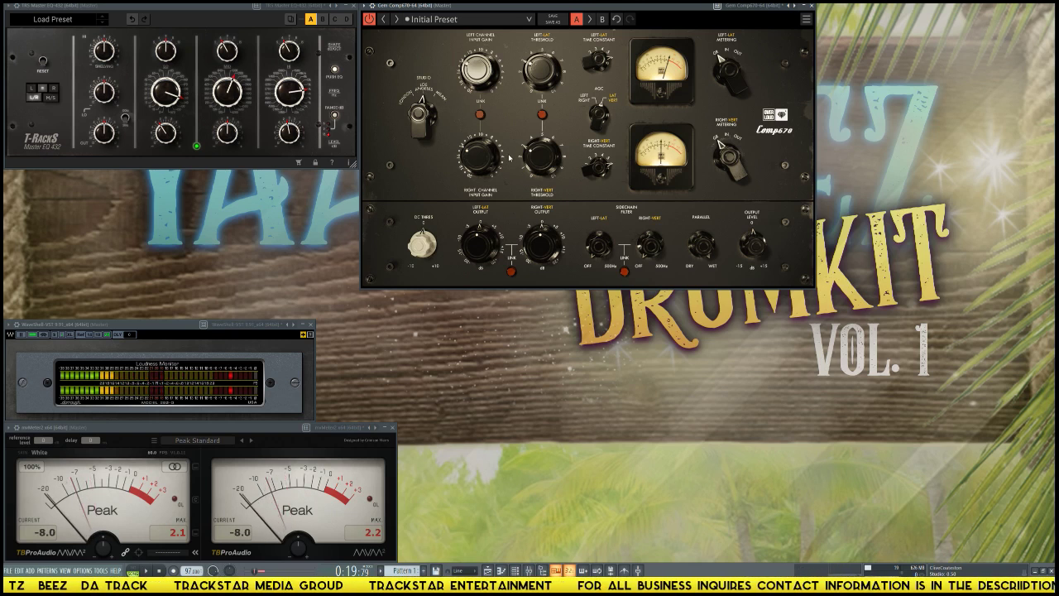
{"action": "left_click", "coordinate": [479, 115]}
{"action": "left_click", "coordinate": [542, 115]}
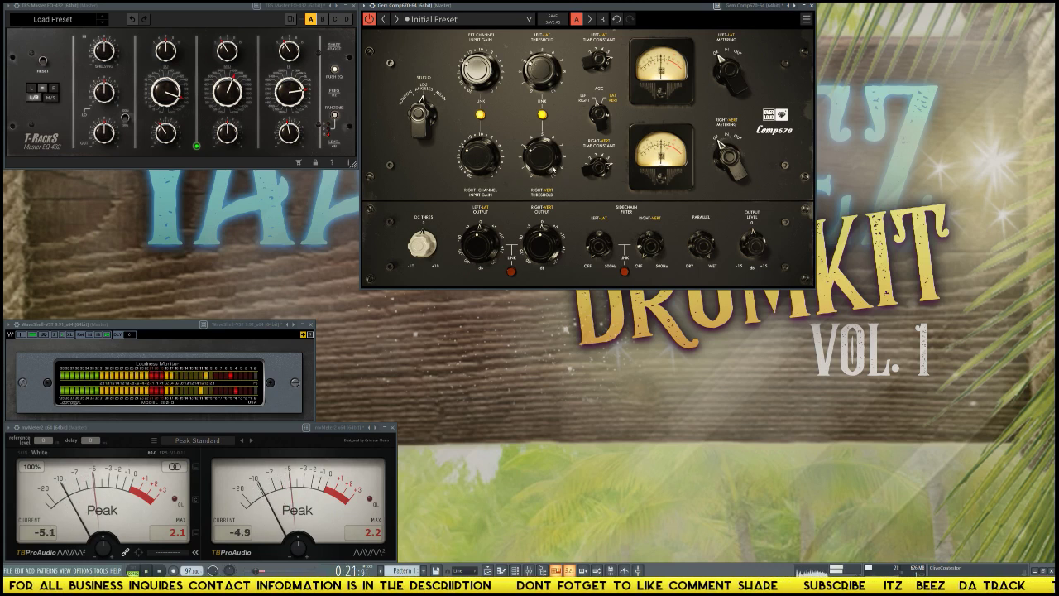
- During playback, set the Comp670's time constant to 0.60 and its linked threshold to 0.23
{"action": "left_click_drag", "start_coordinate": [545, 161], "coordinate": [545, 170]}
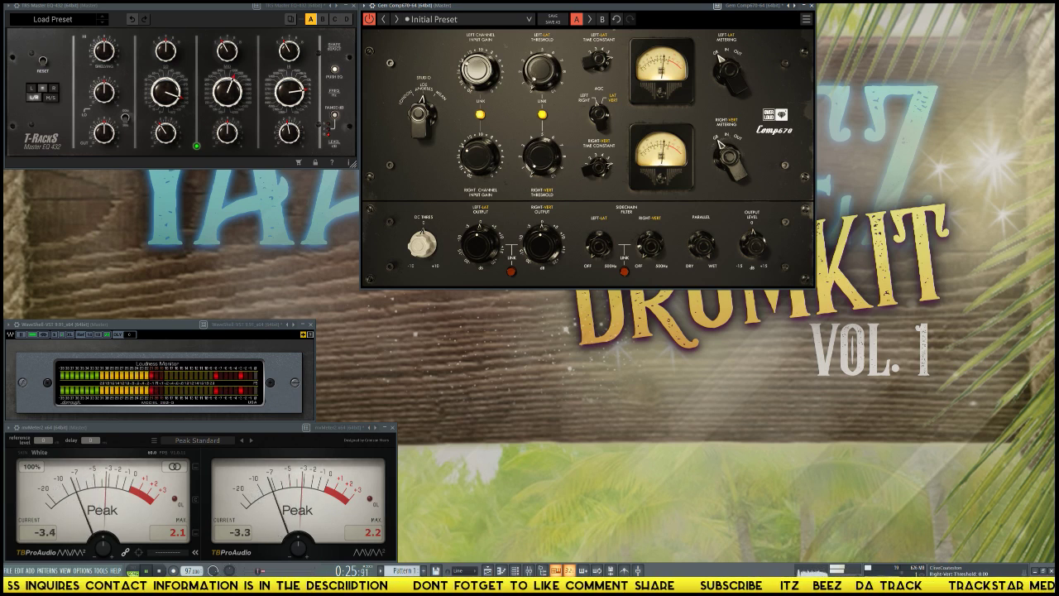
{"action": "left_click_drag", "start_coordinate": [585, 164], "coordinate": [585, 144]}
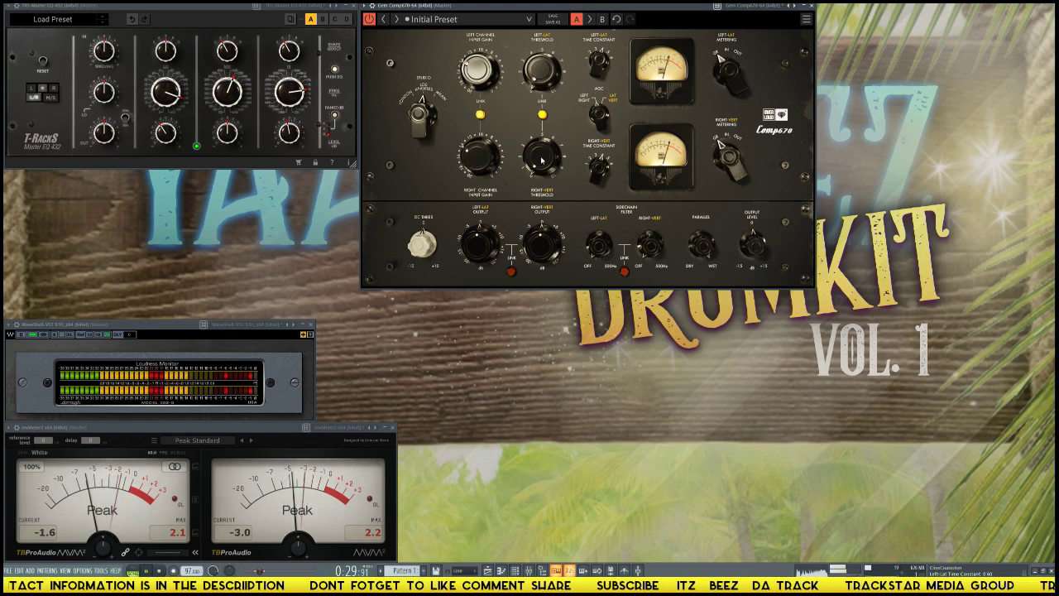
{"action": "mouse_move", "coordinate": [544, 159]}
{"action": "left_mouse_down"}
{"action": "mouse_move", "coordinate": [543, 139]}
{"action": "mouse_move", "coordinate": [539, 166]}
{"action": "left_mouse_up"}
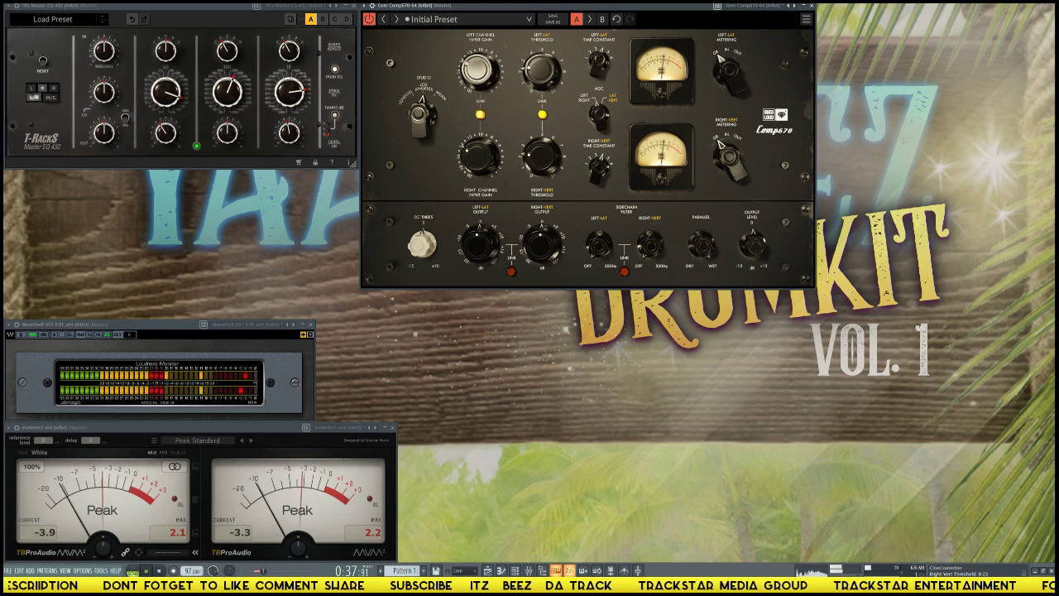